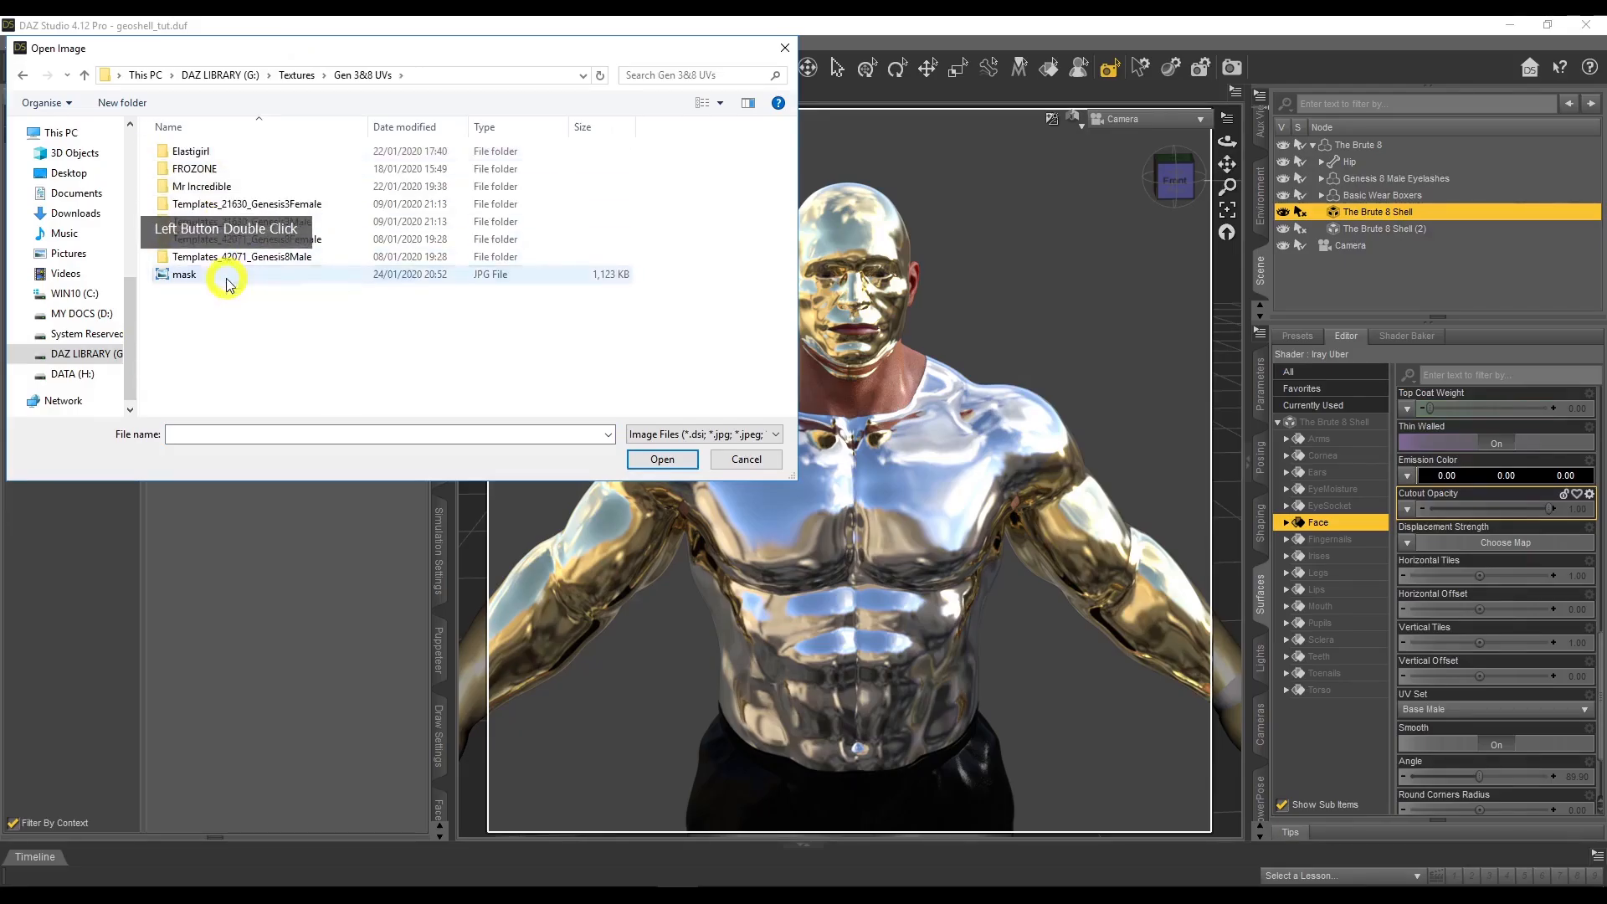
# Load the mask JPG as the Cutout Opacity map for the Face surface of The Brute 8 Shell
pyautogui.doubleClick(226, 276)
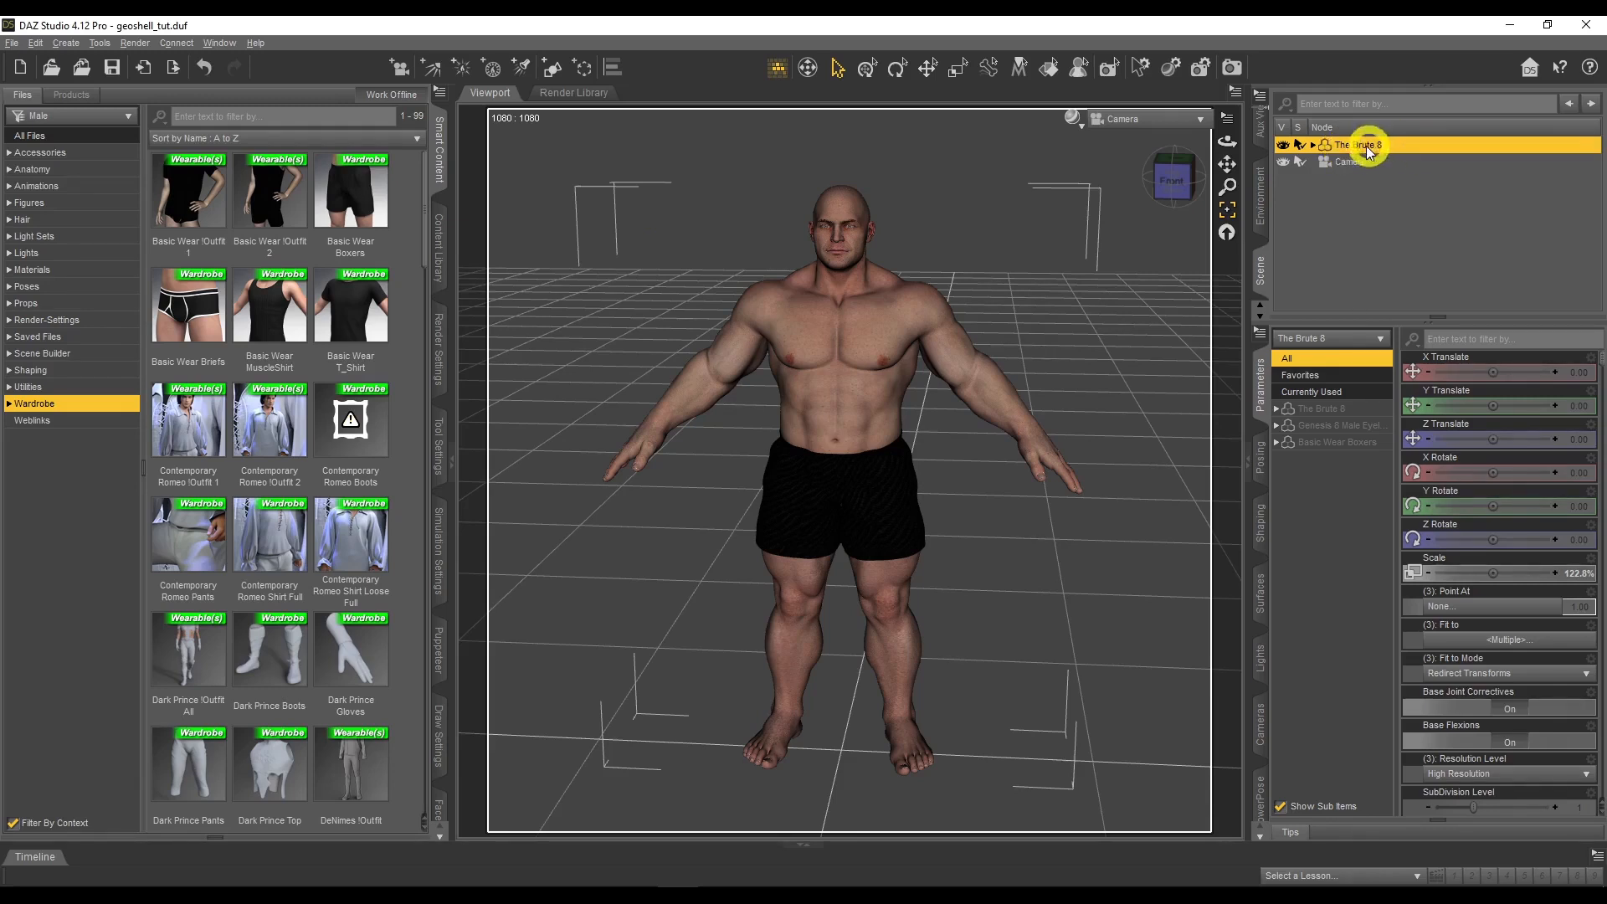
# Create a new geometry shell for The Brute 8, parented to the selected figure
pyautogui.click(66, 43)
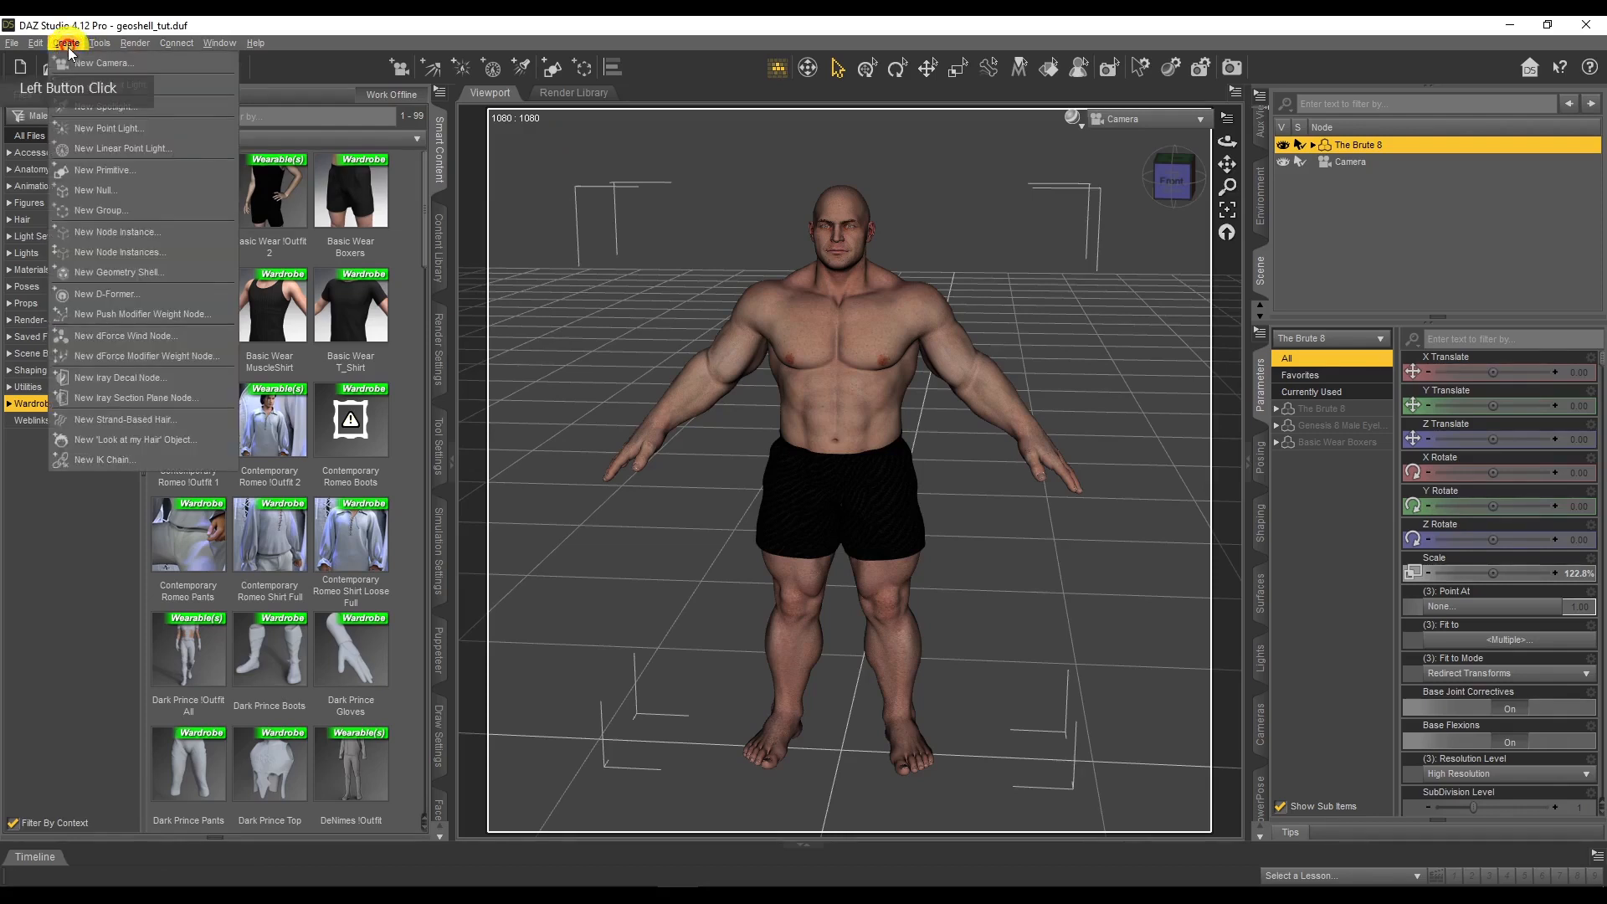
pyautogui.click(102, 272)
pyautogui.click(829, 440)
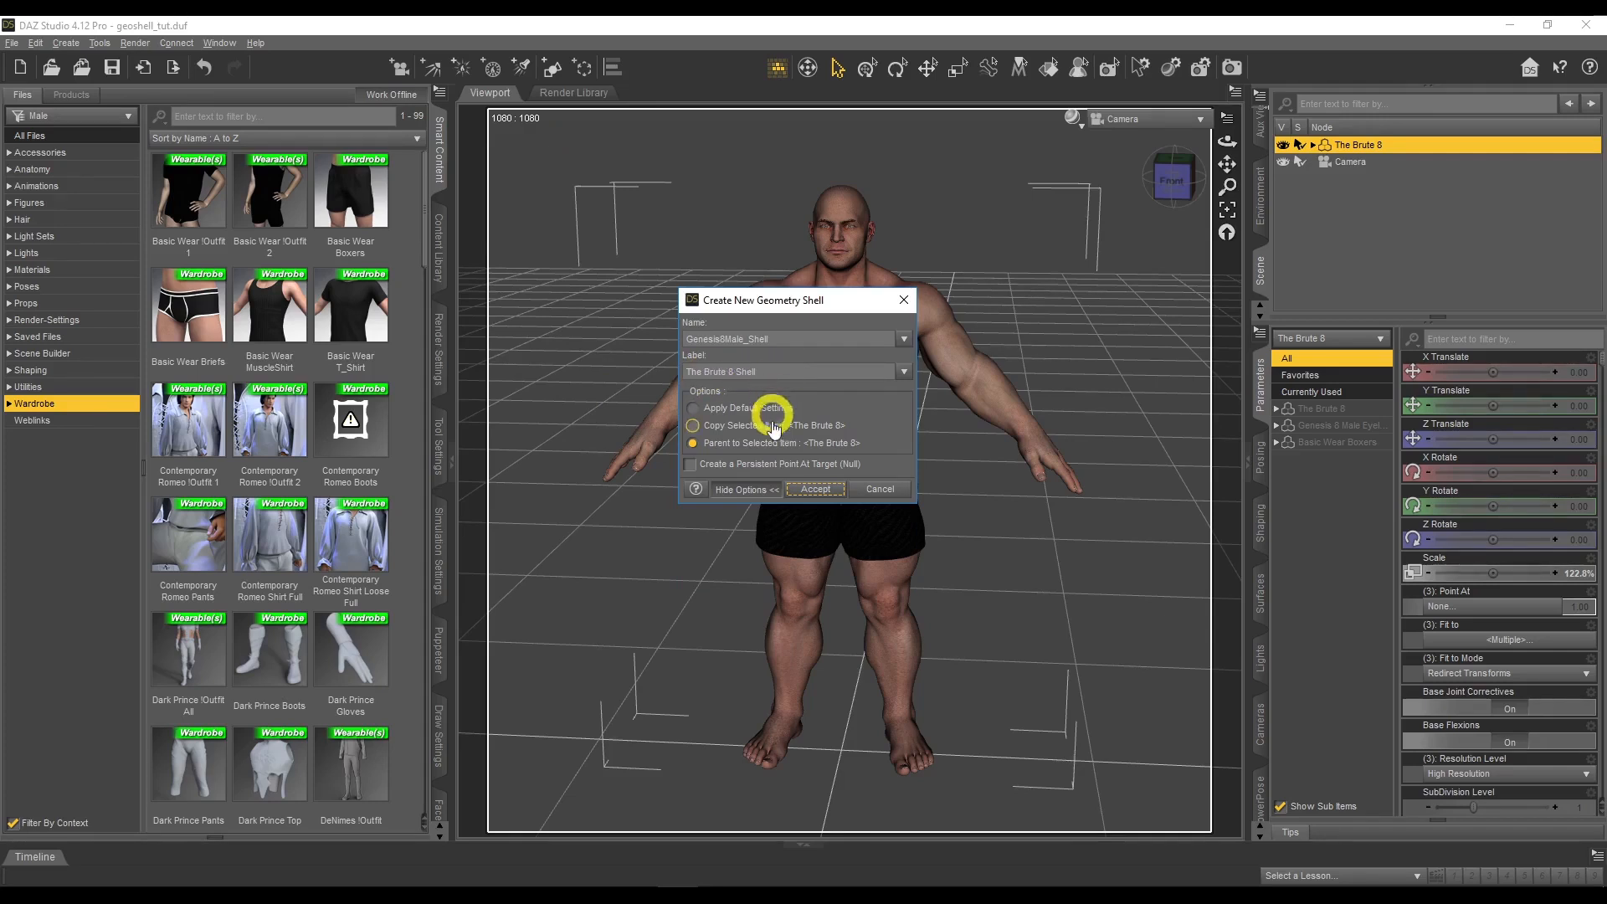
pyautogui.click(825, 444)
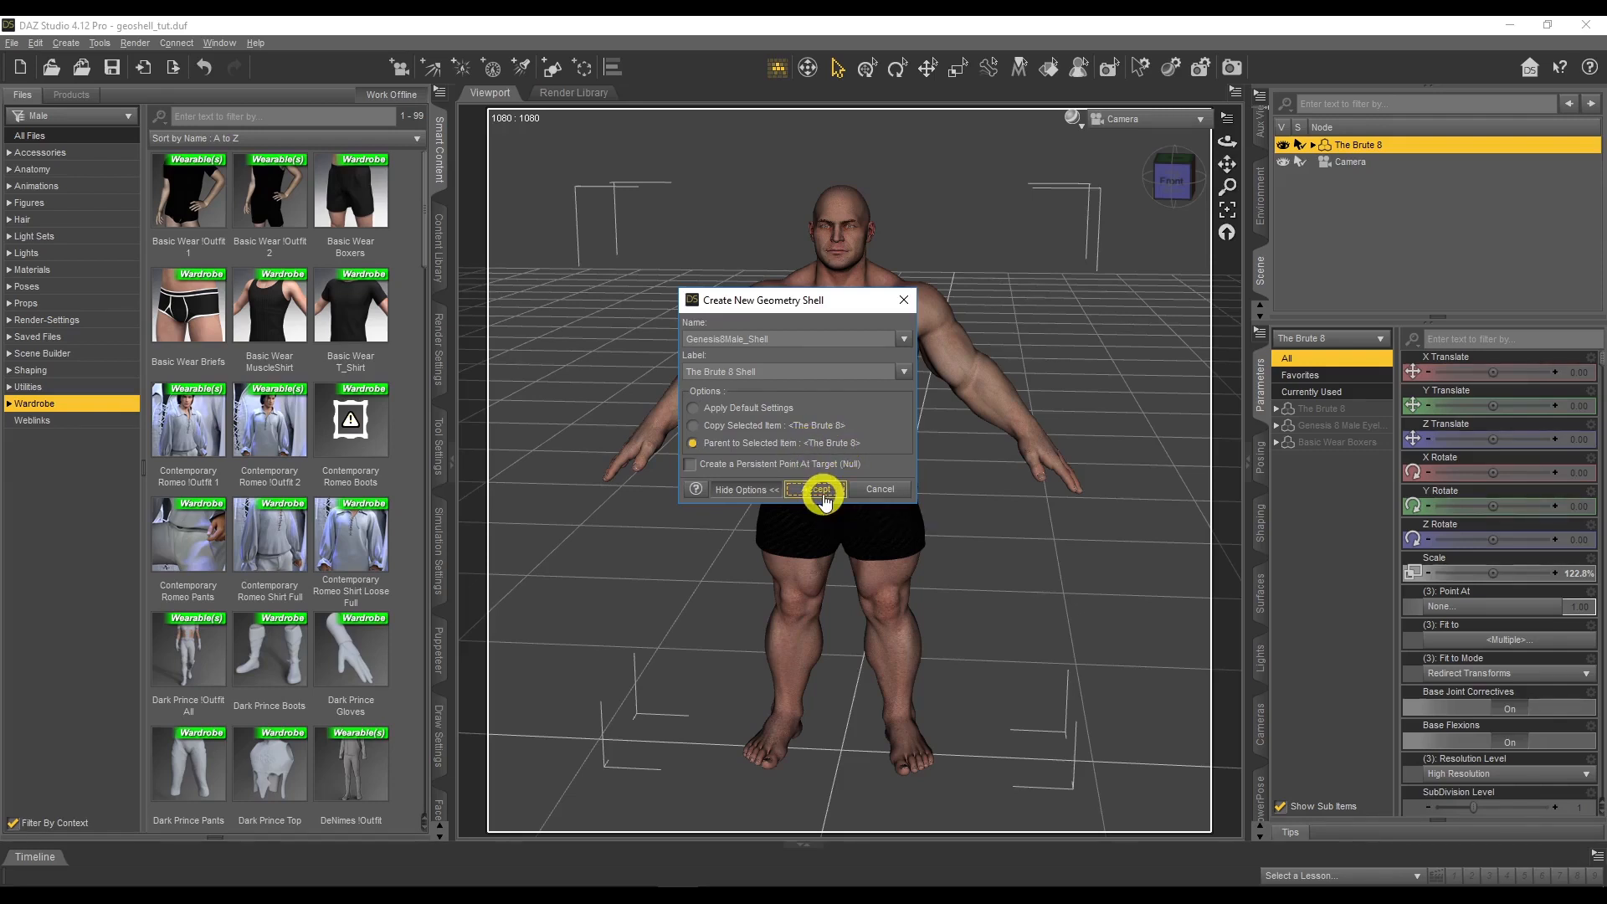
pyautogui.click(825, 497)
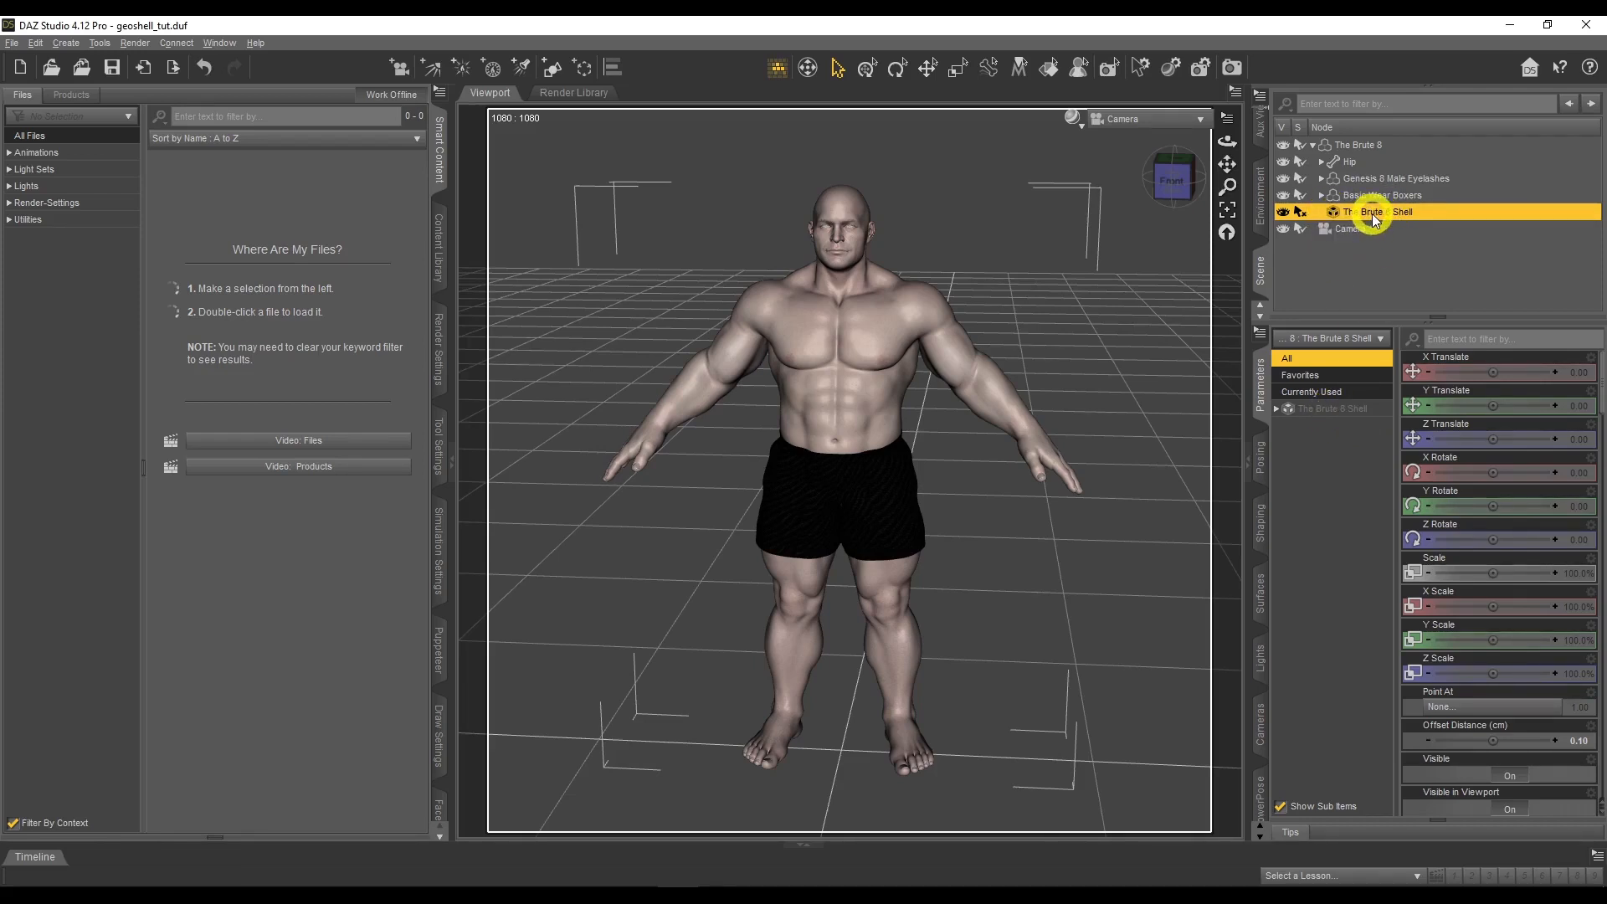
# Set The Brute 8 Shell's Mesh Offset distance to about 1.57 cm
pyautogui.click(1282, 410)
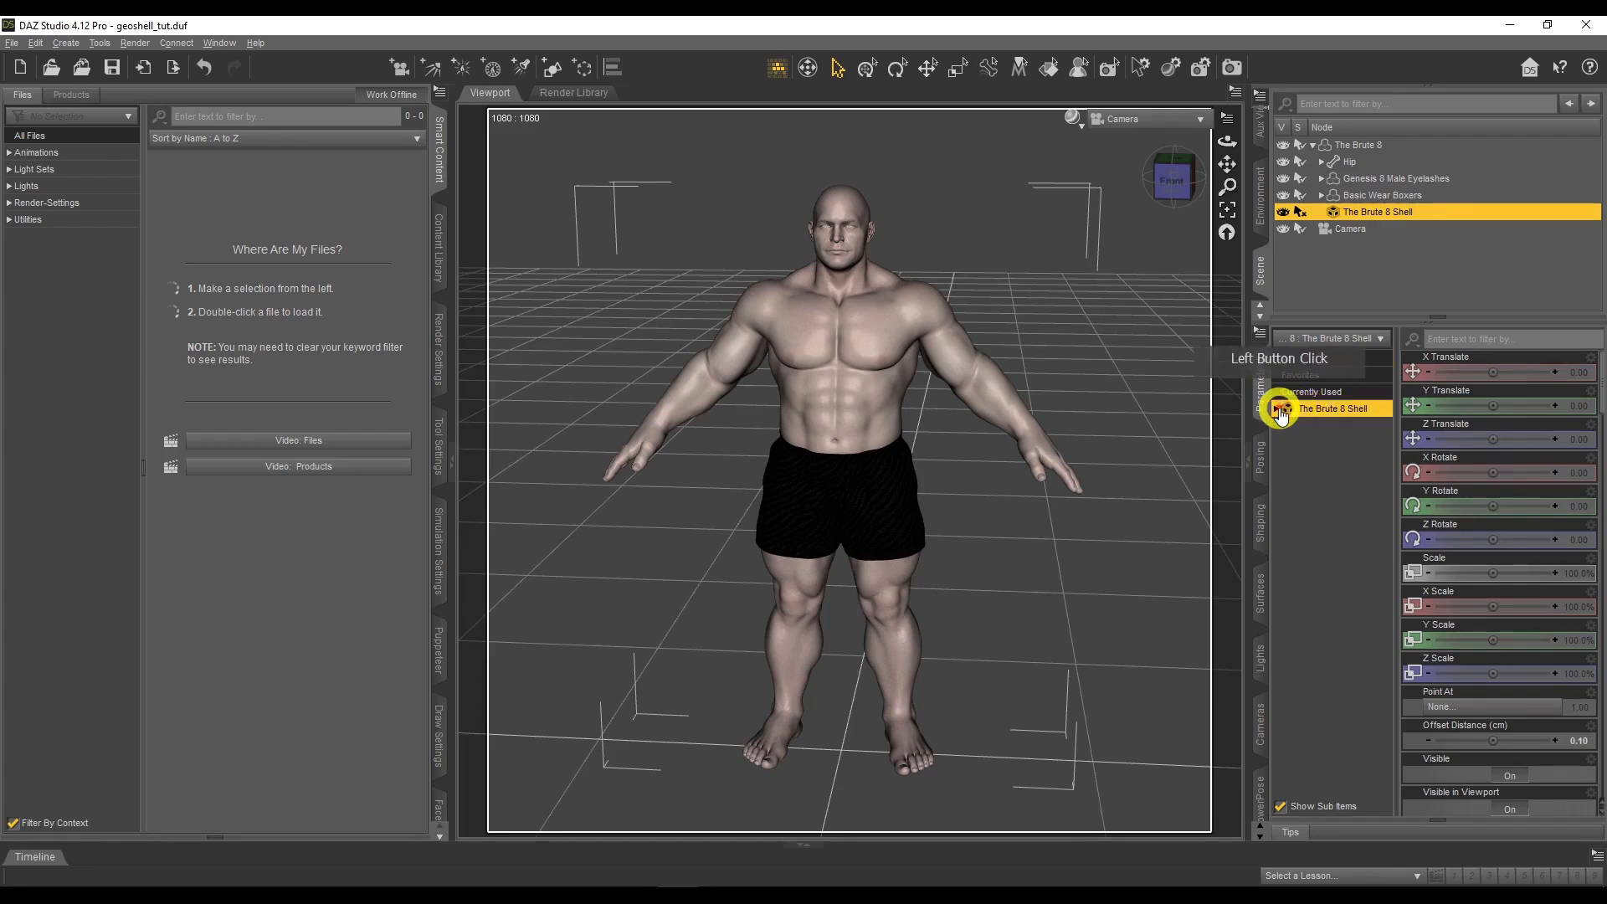
pyautogui.click(1277, 410)
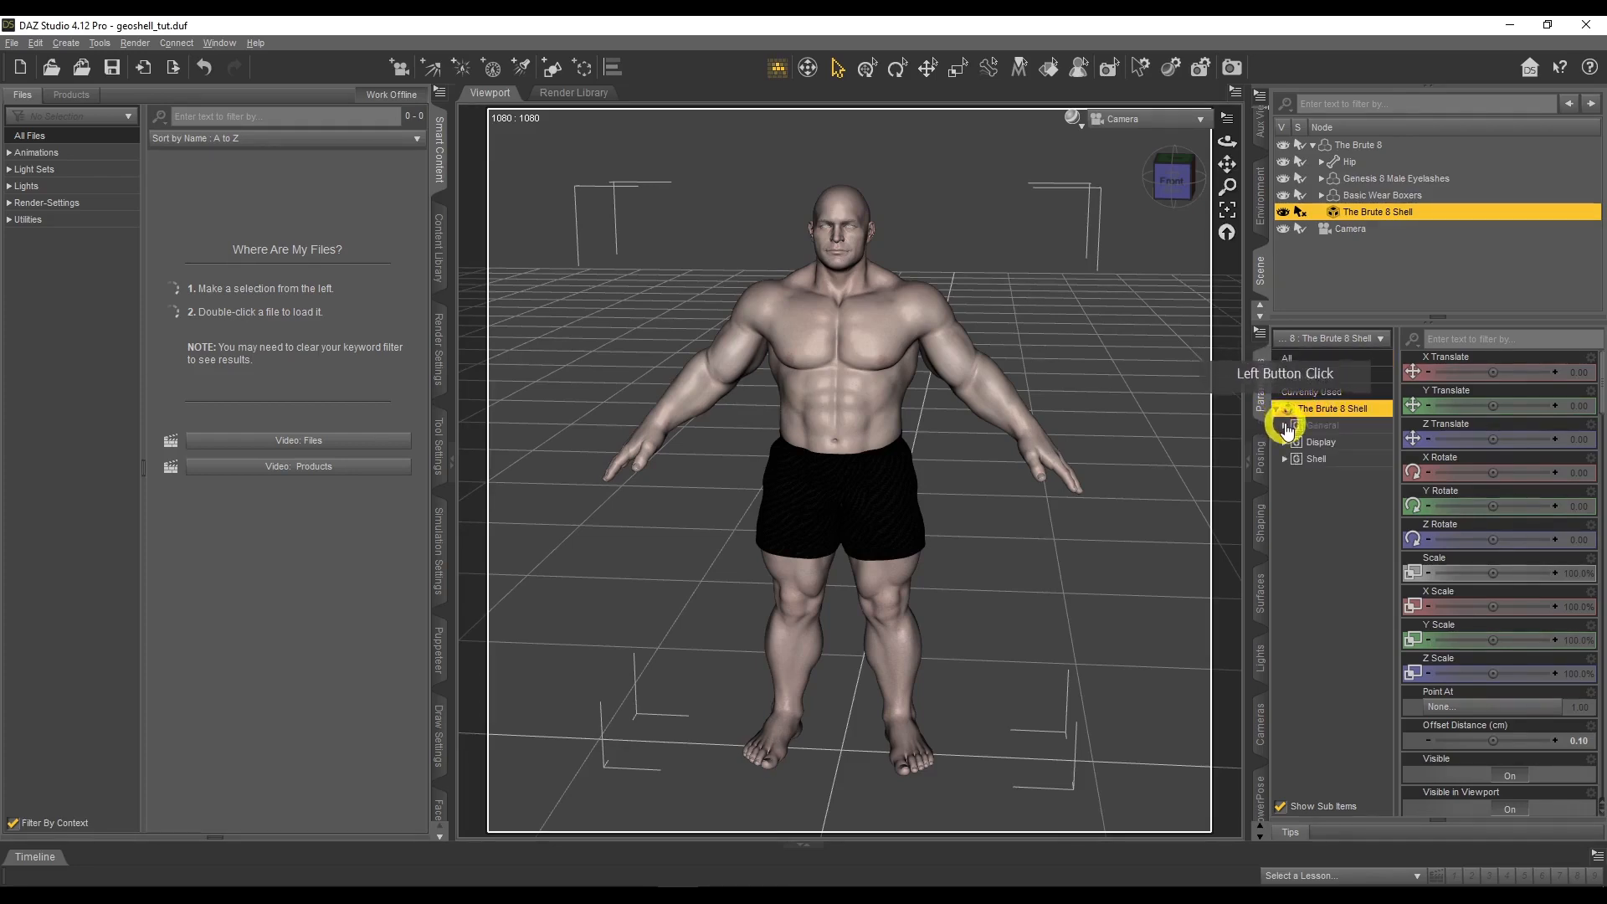
pyautogui.click(1285, 426)
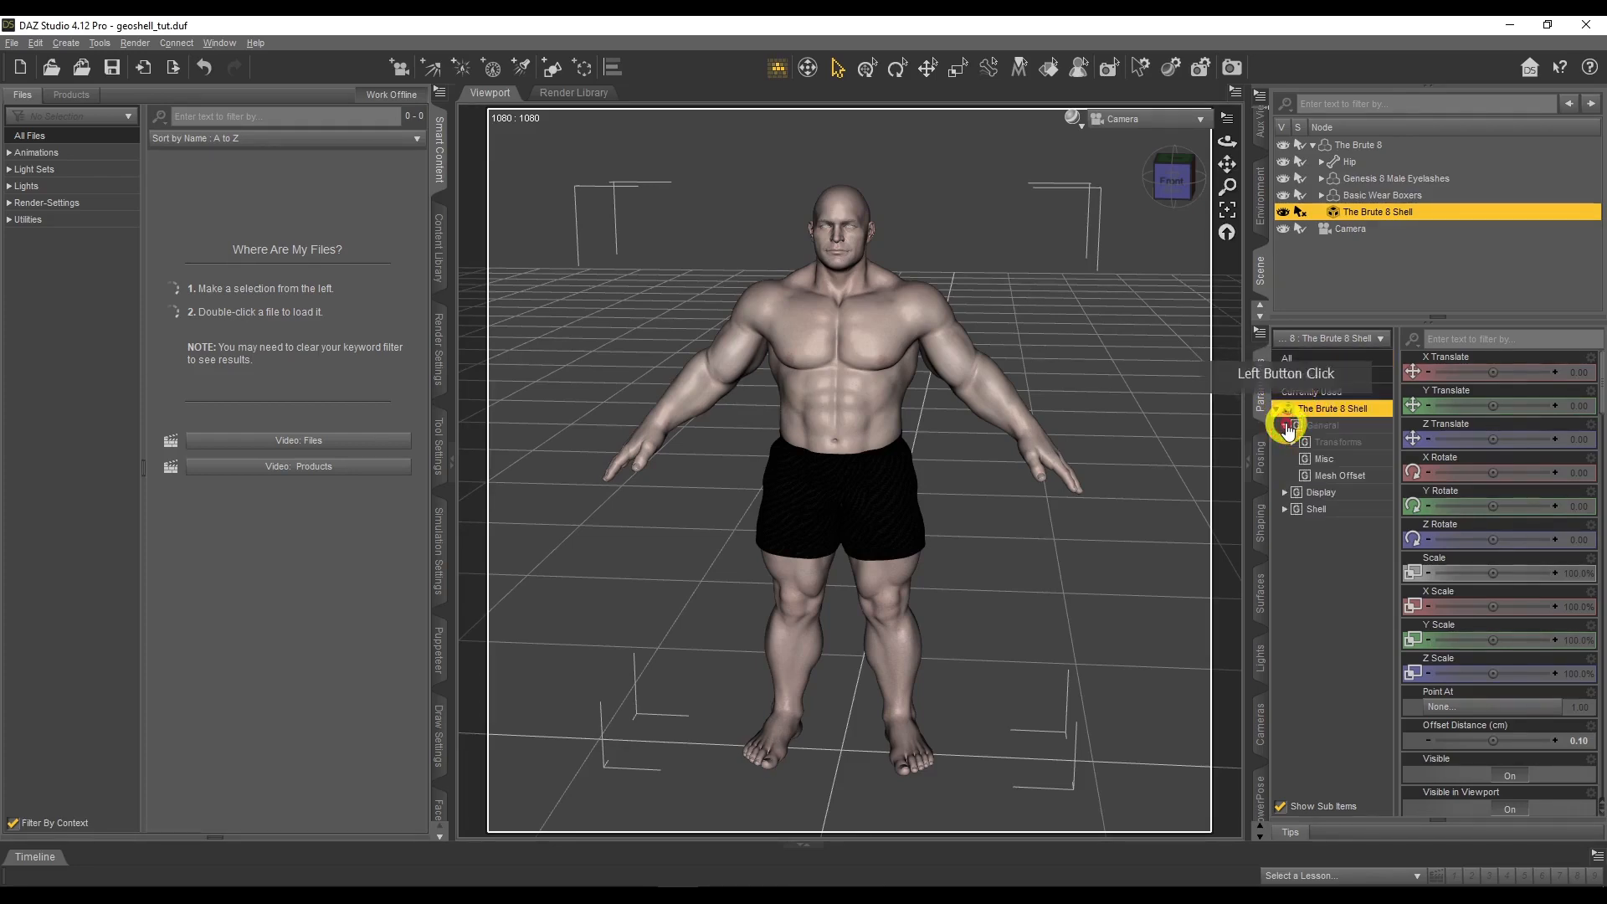
pyautogui.click(1339, 477)
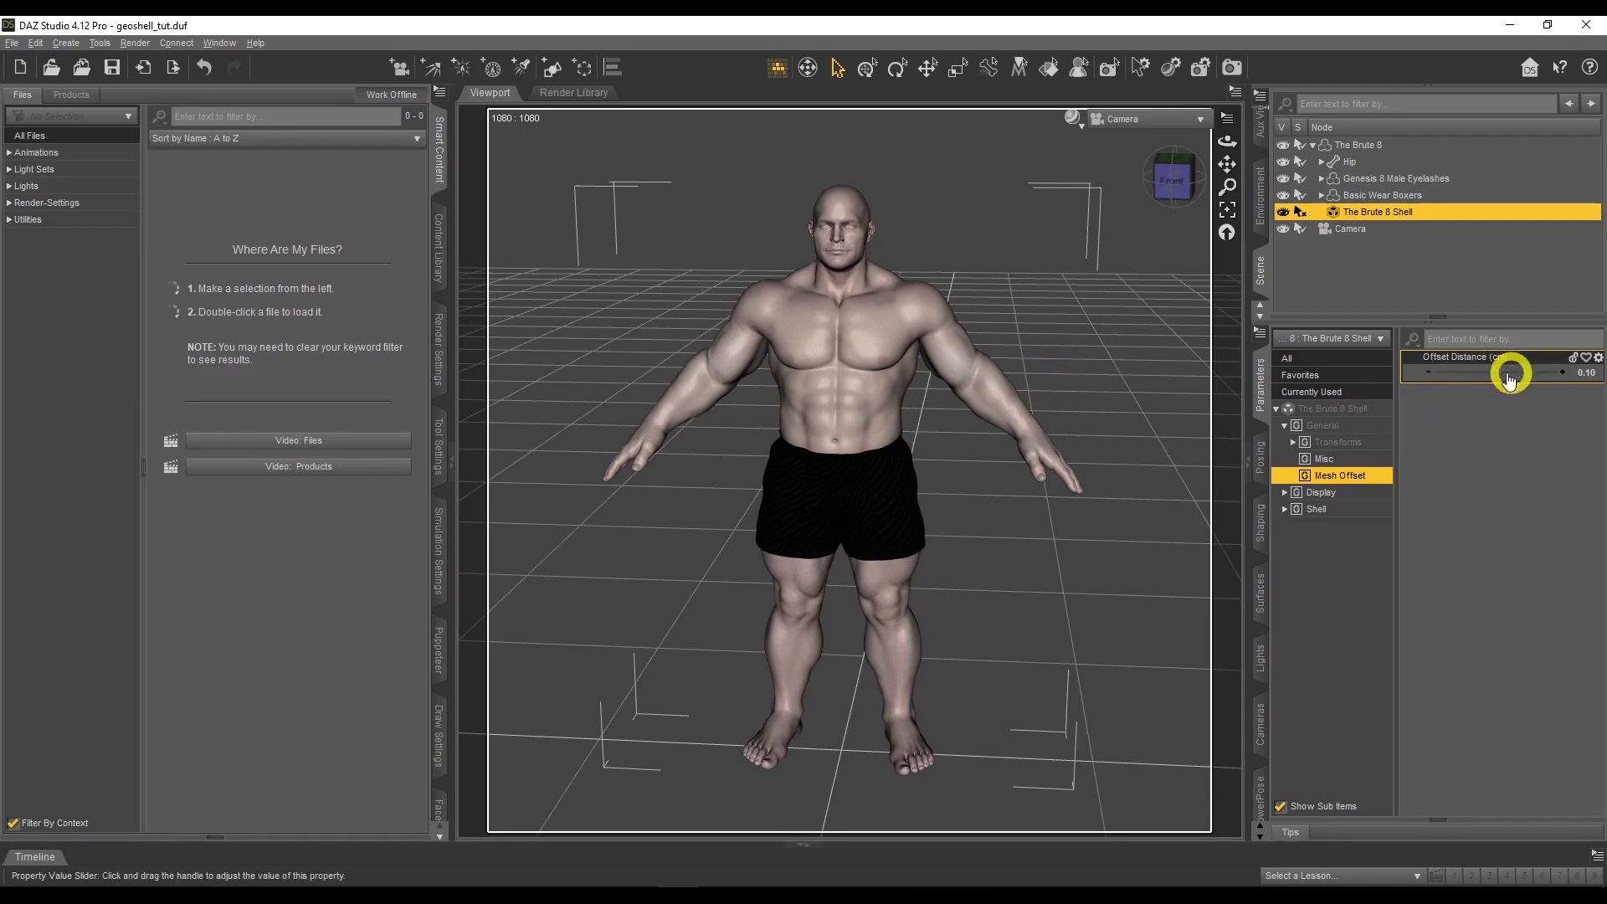
pyautogui.moveTo(1499, 371); pyautogui.dragTo(1498, 371)
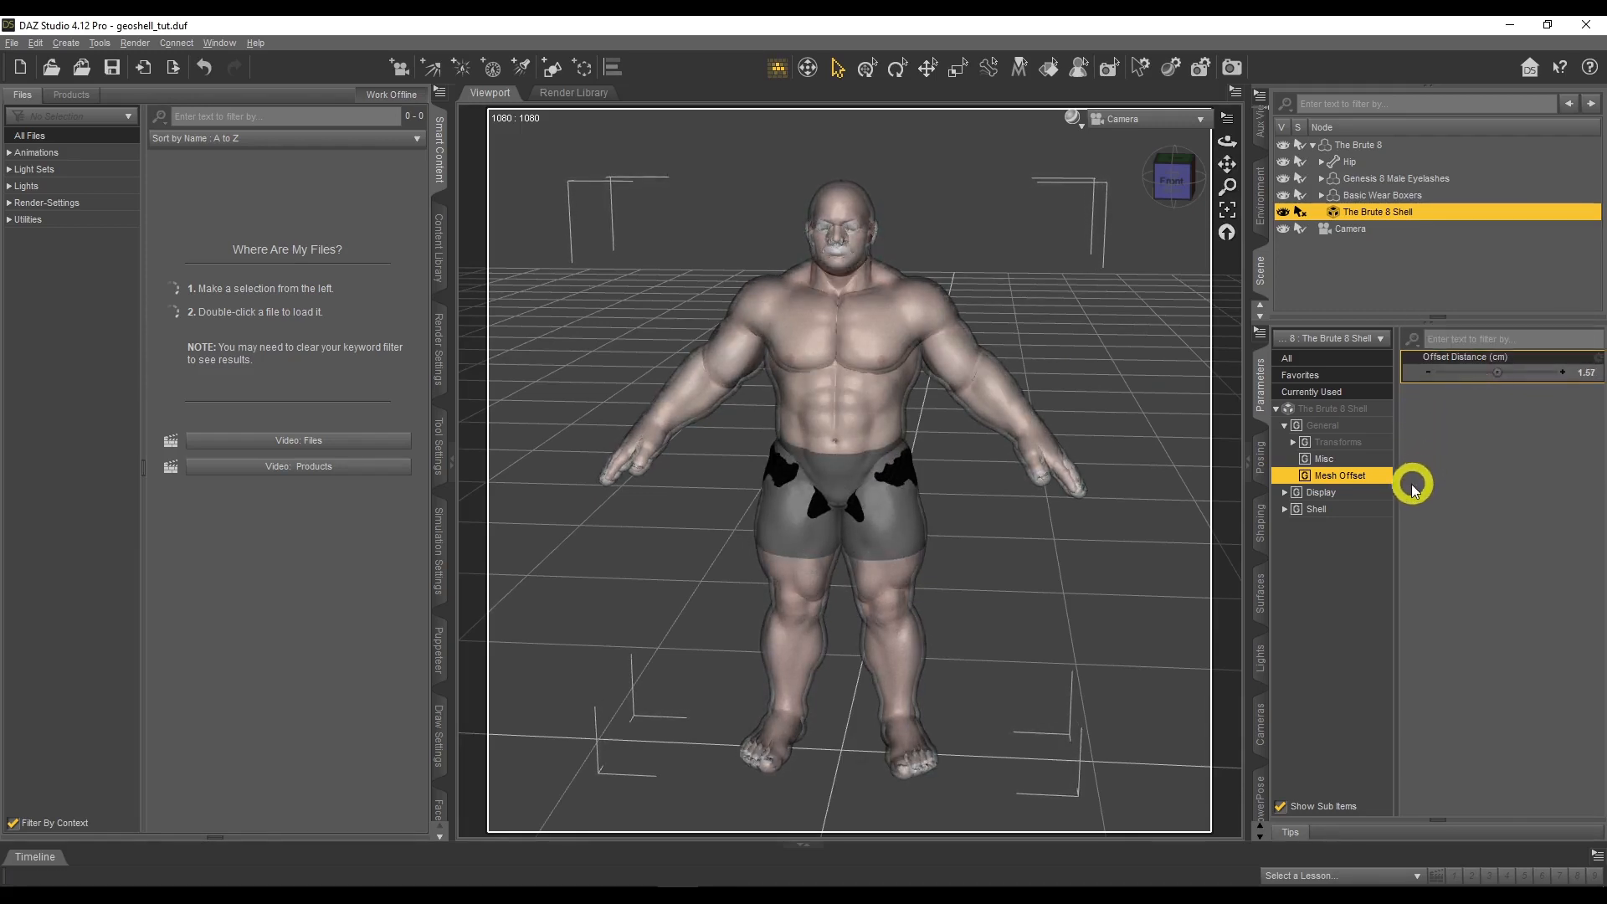
# Inspect the shell around the boxers and hand up close, and reduce its Offset Distance to about 0.93 cm
pyautogui.scroll(2, 1122, 502)
pyautogui.scroll(4, 1121, 501)
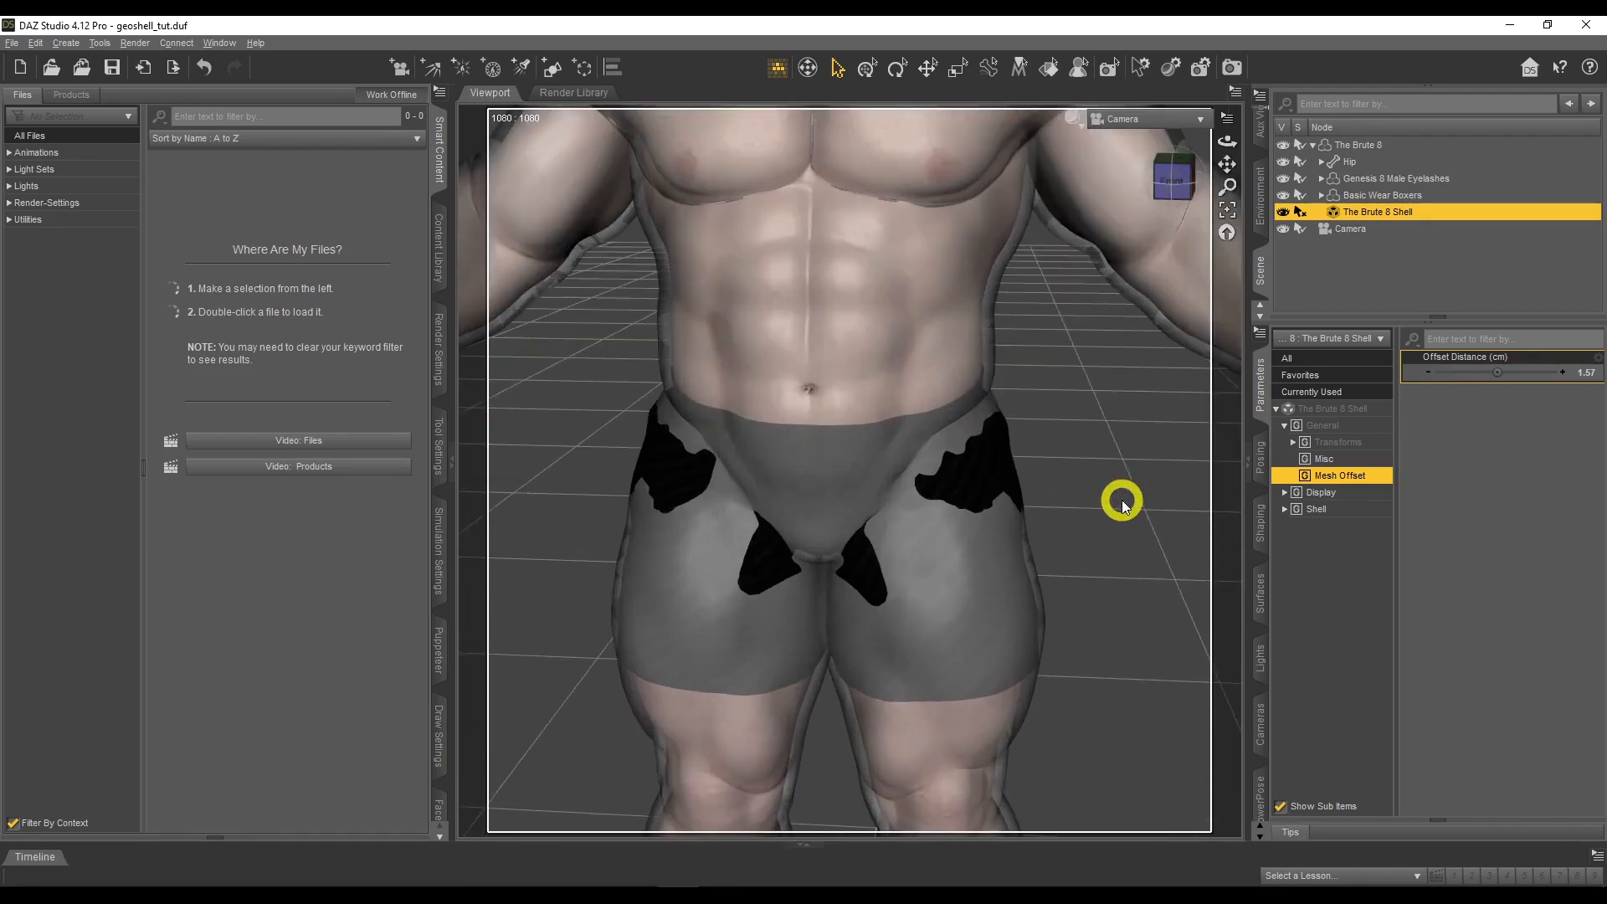
pyautogui.moveTo(1230, 165); pyautogui.dragTo(1076, 495)
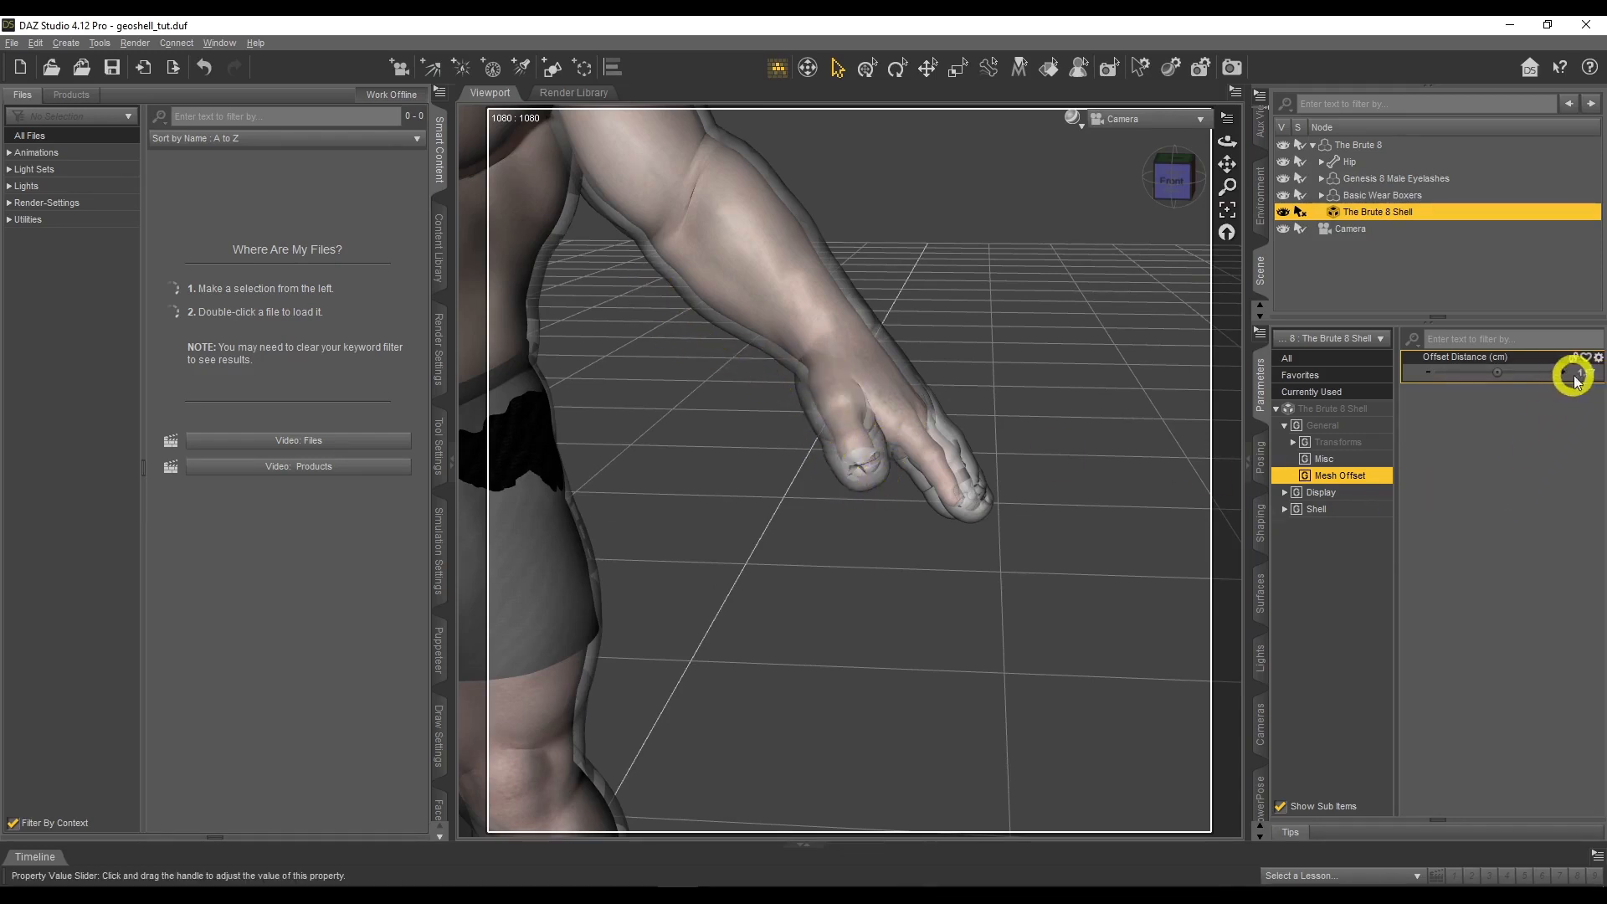
pyautogui.click(1496, 374)
pyautogui.moveTo(1496, 374); pyautogui.dragTo(1496, 374)
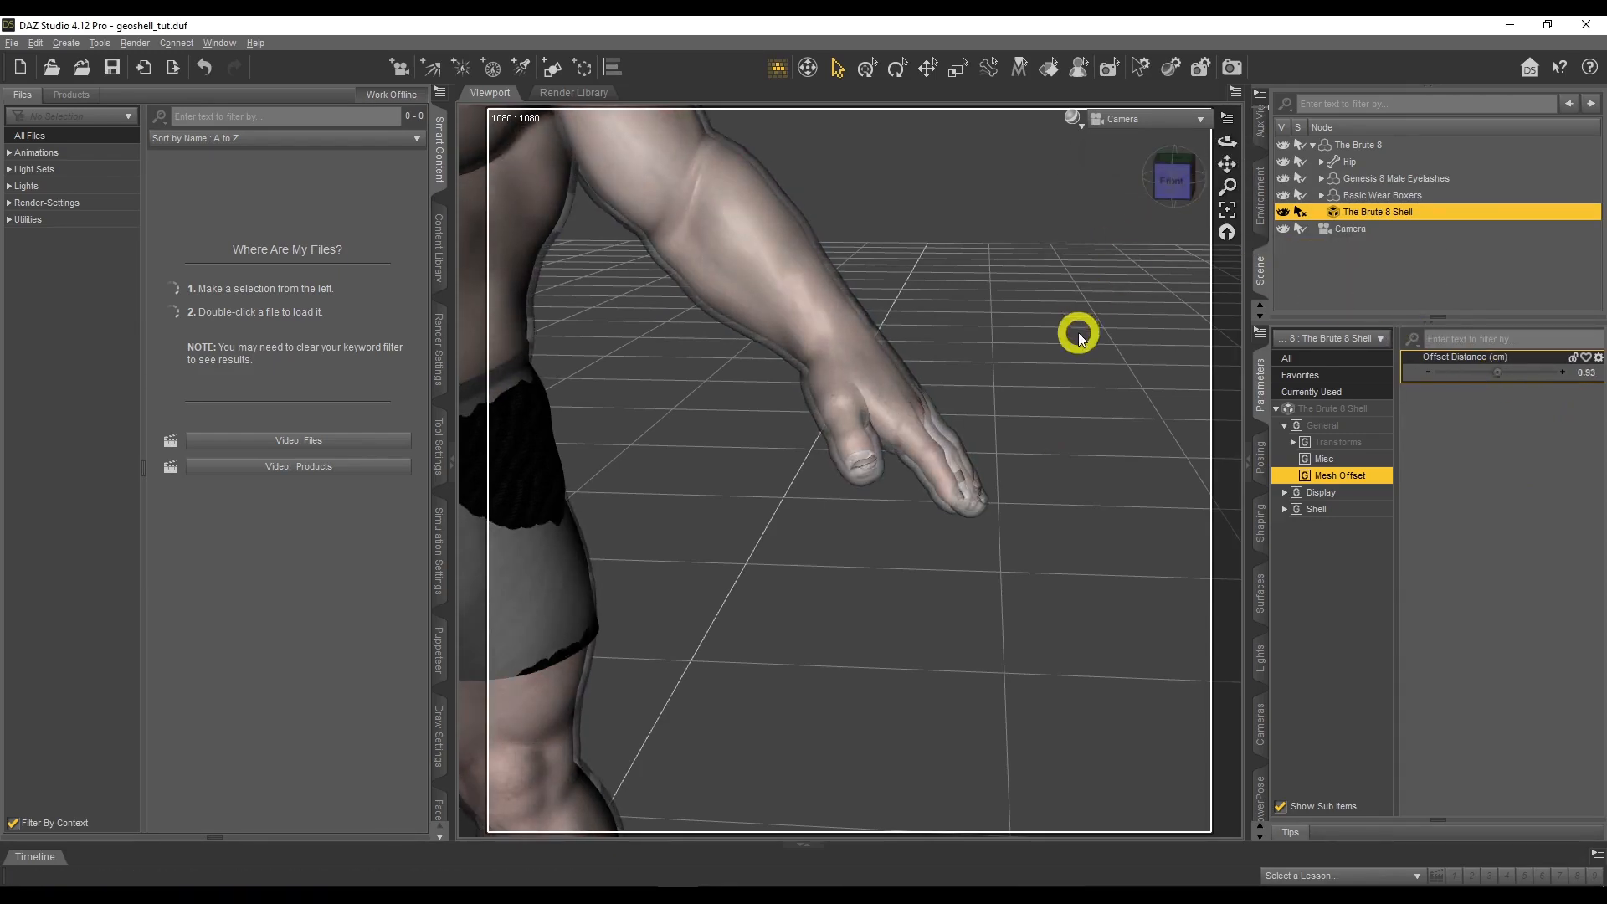
# Preview the full figure with its shell in the NVIDIA Iray draw style
pyautogui.scroll(-10, 1097, 345)
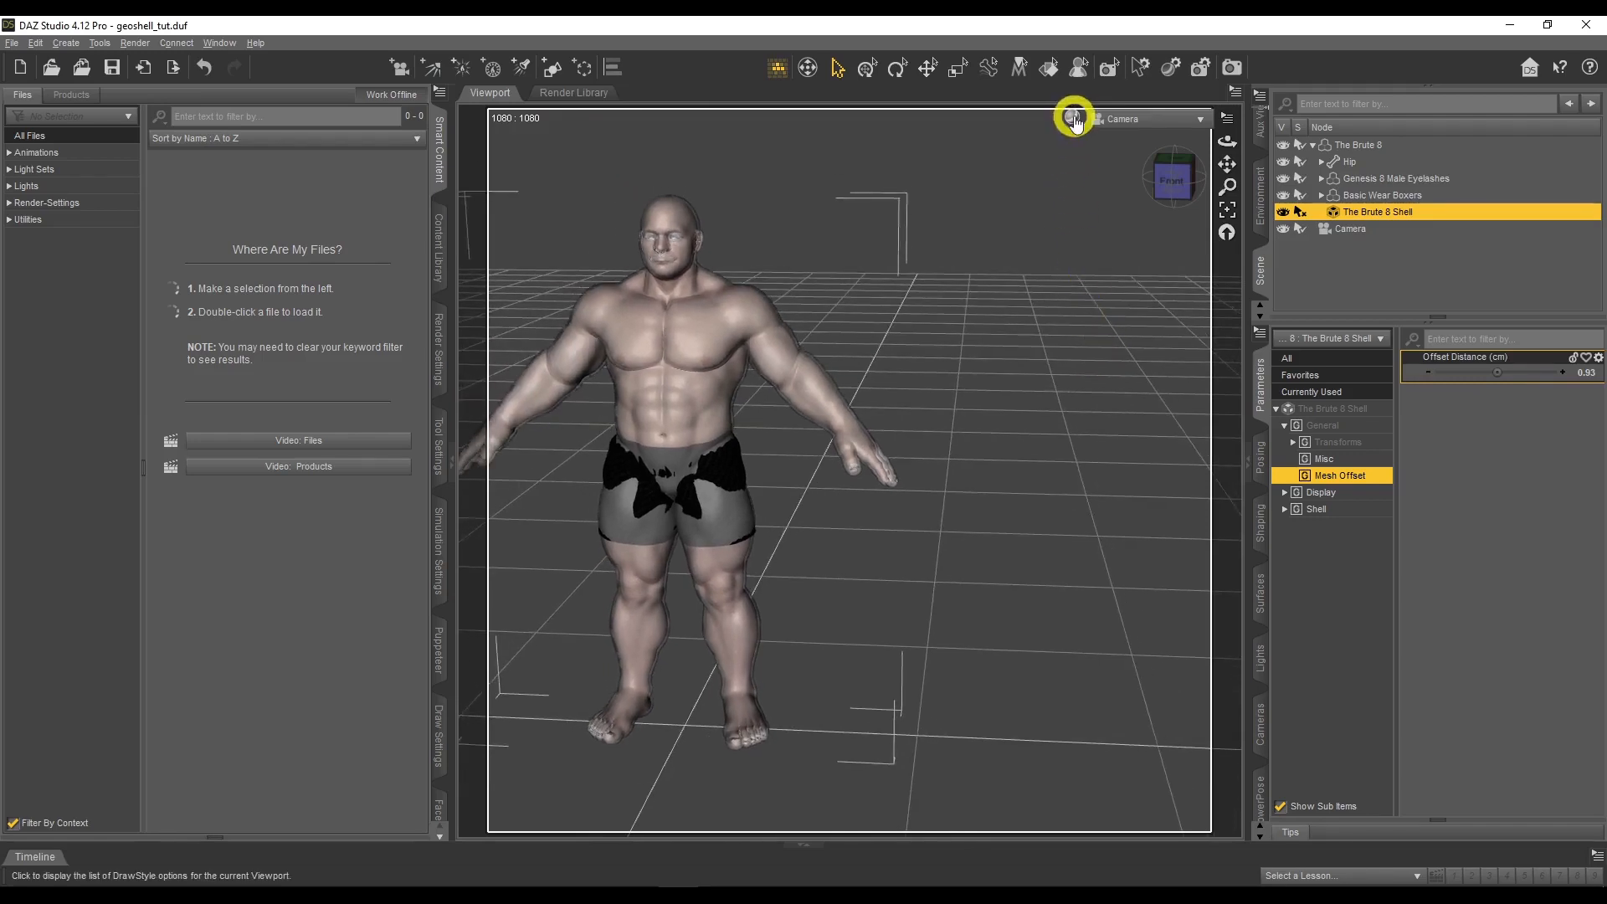
pyautogui.click(1073, 121)
pyautogui.click(967, 381)
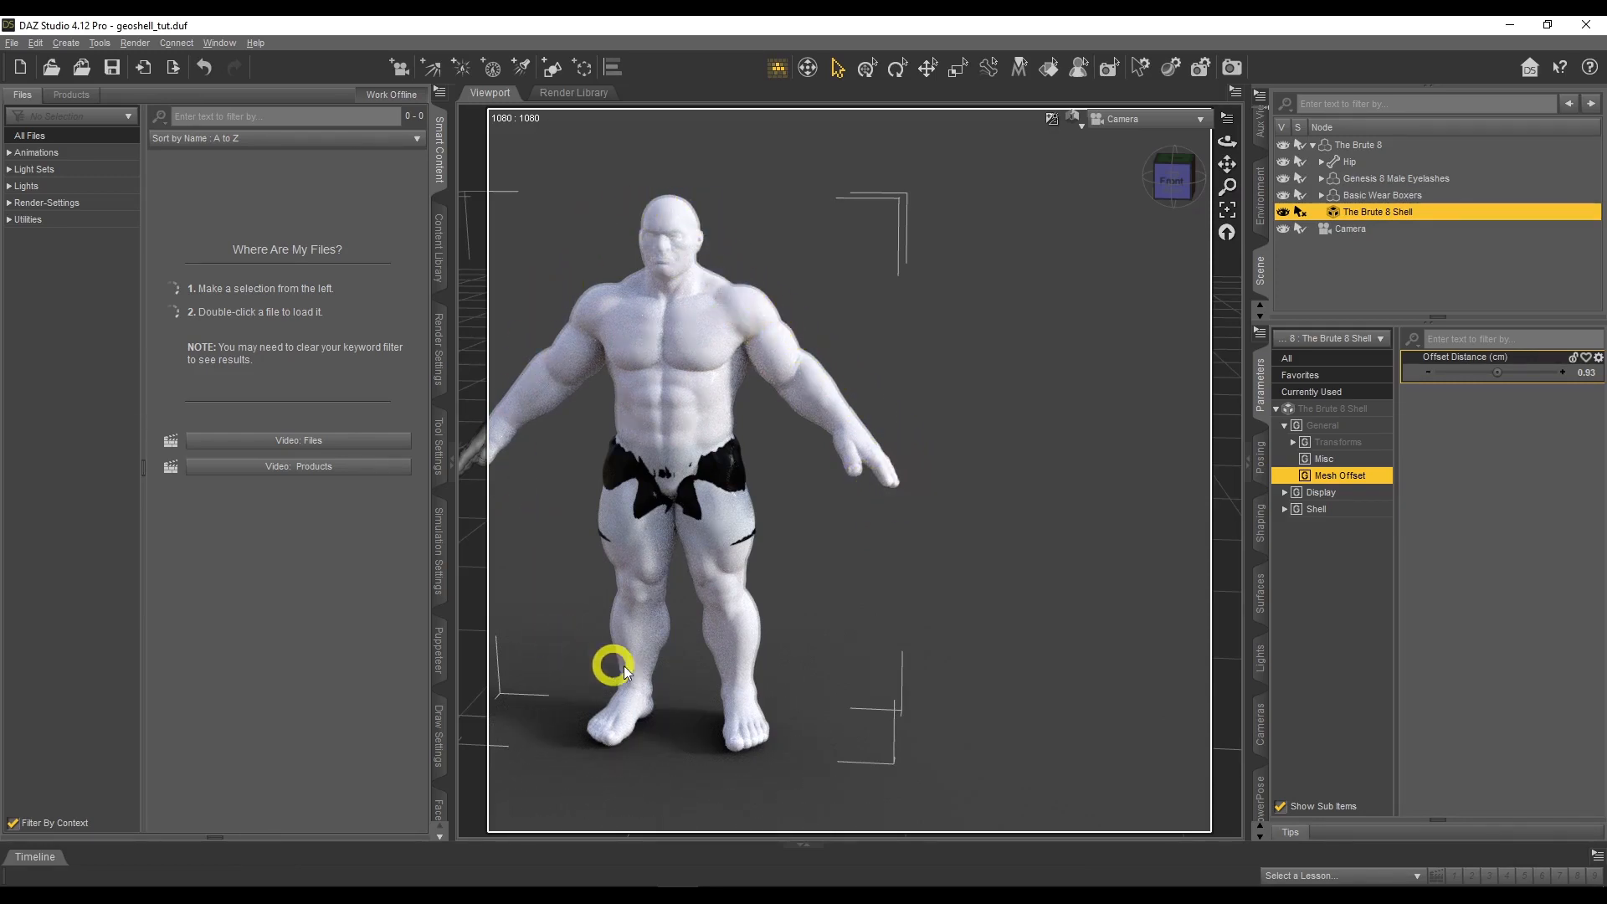
# Reset the shell's Offset Distance and set it to 0.1 cm
pyautogui.keyDown('alt'); pyautogui.click(1587, 381); pyautogui.keyUp('alt')
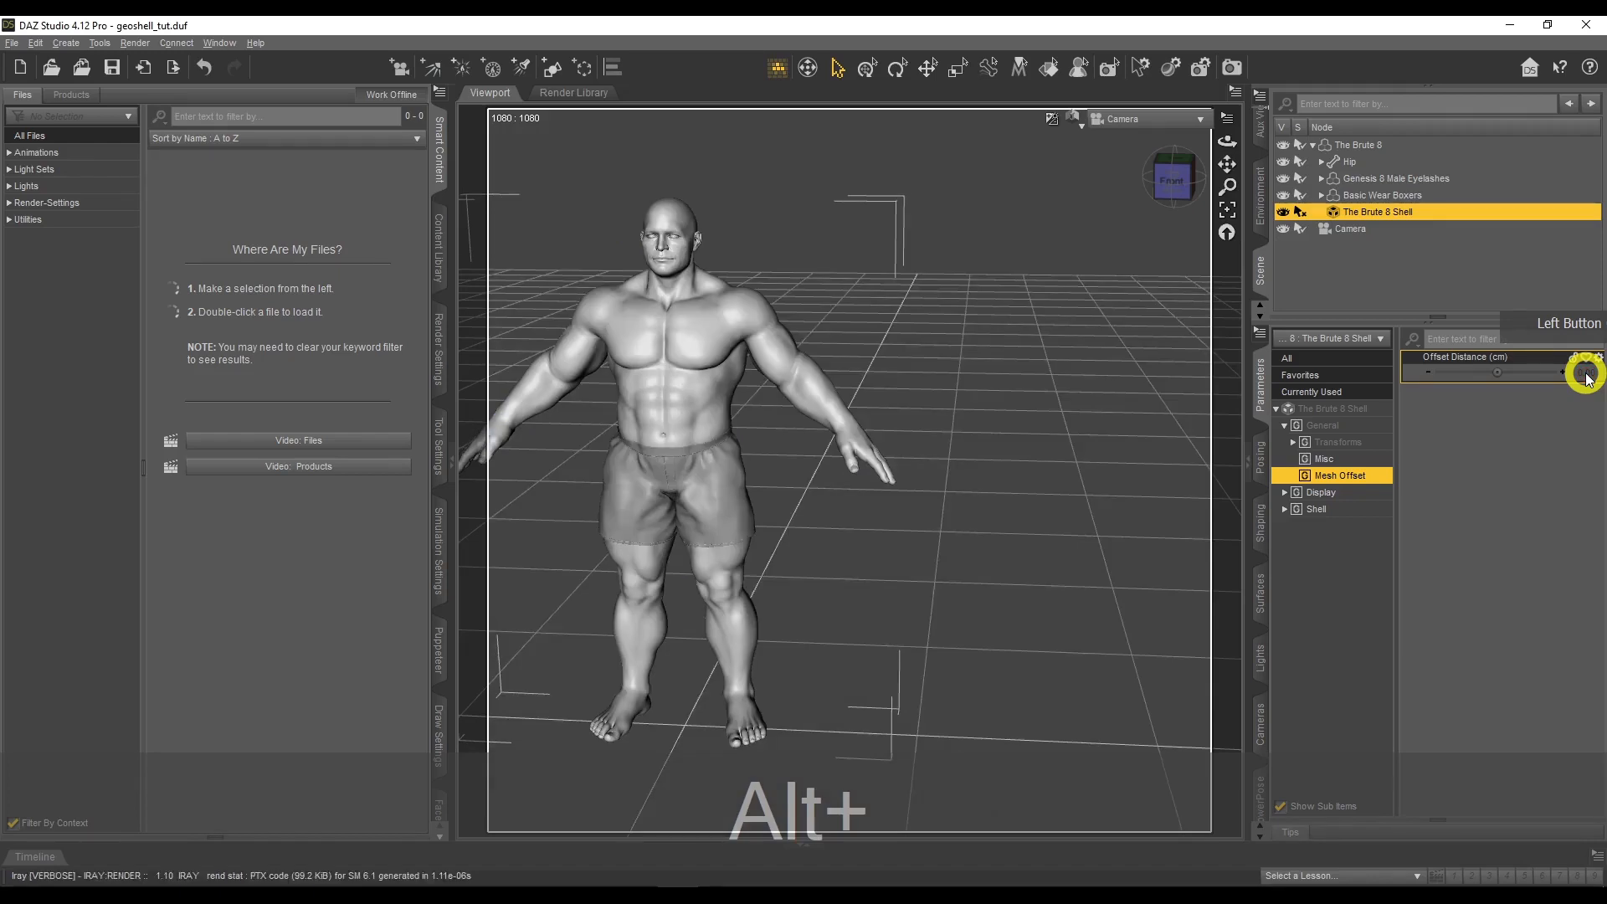
pyautogui.click(1587, 374)
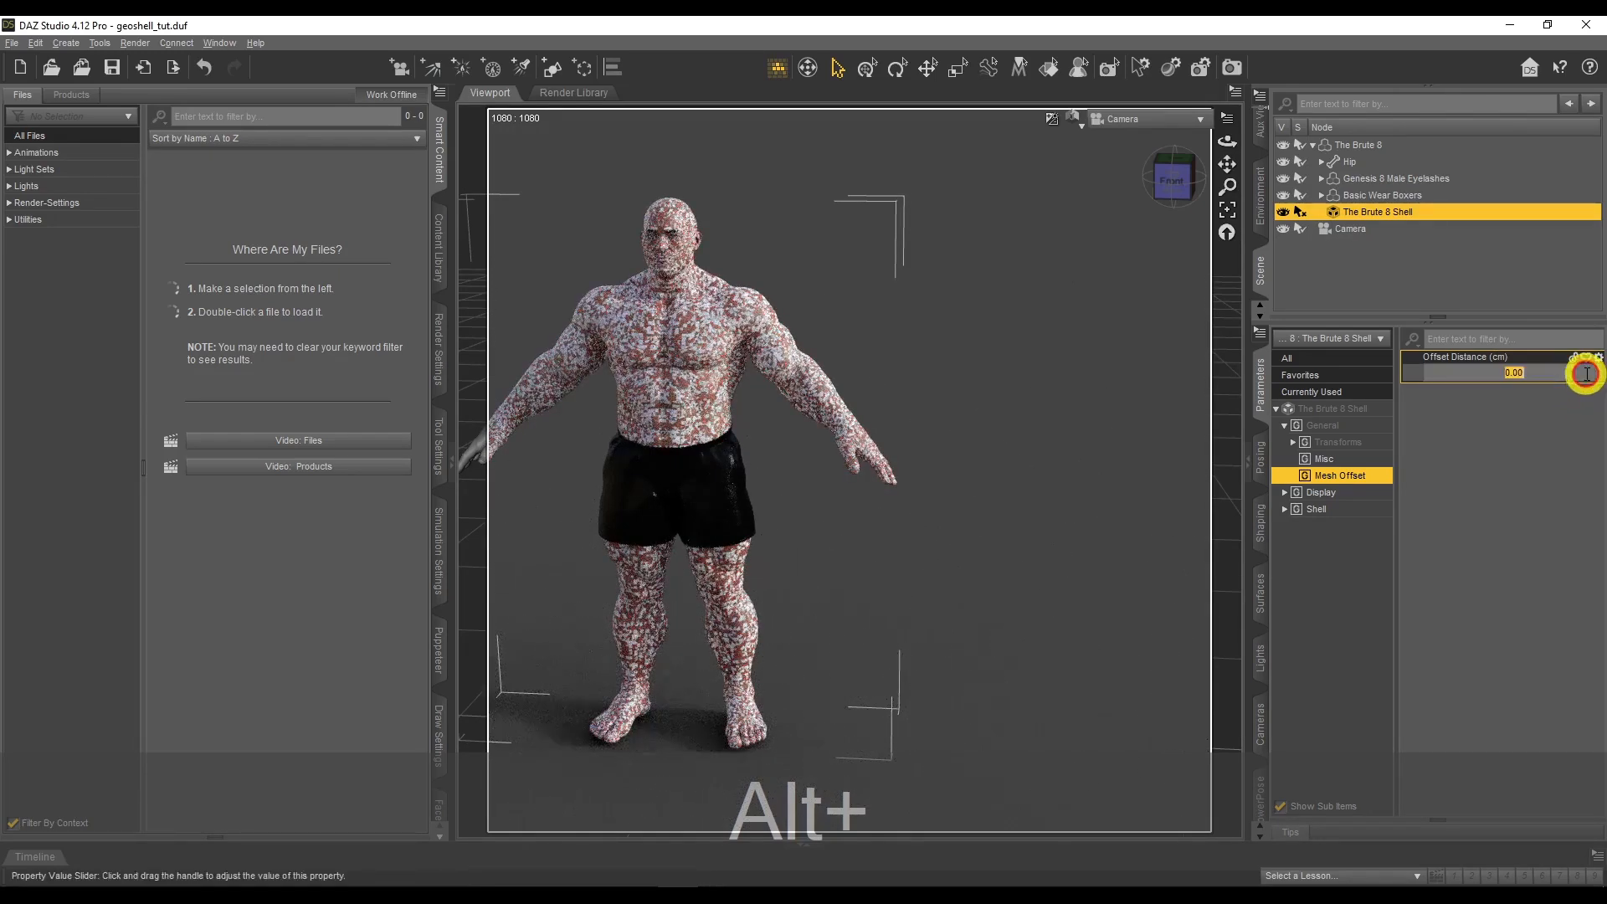
pyautogui.click(1586, 374)
pyautogui.write('0.1')
pyautogui.press('Return')
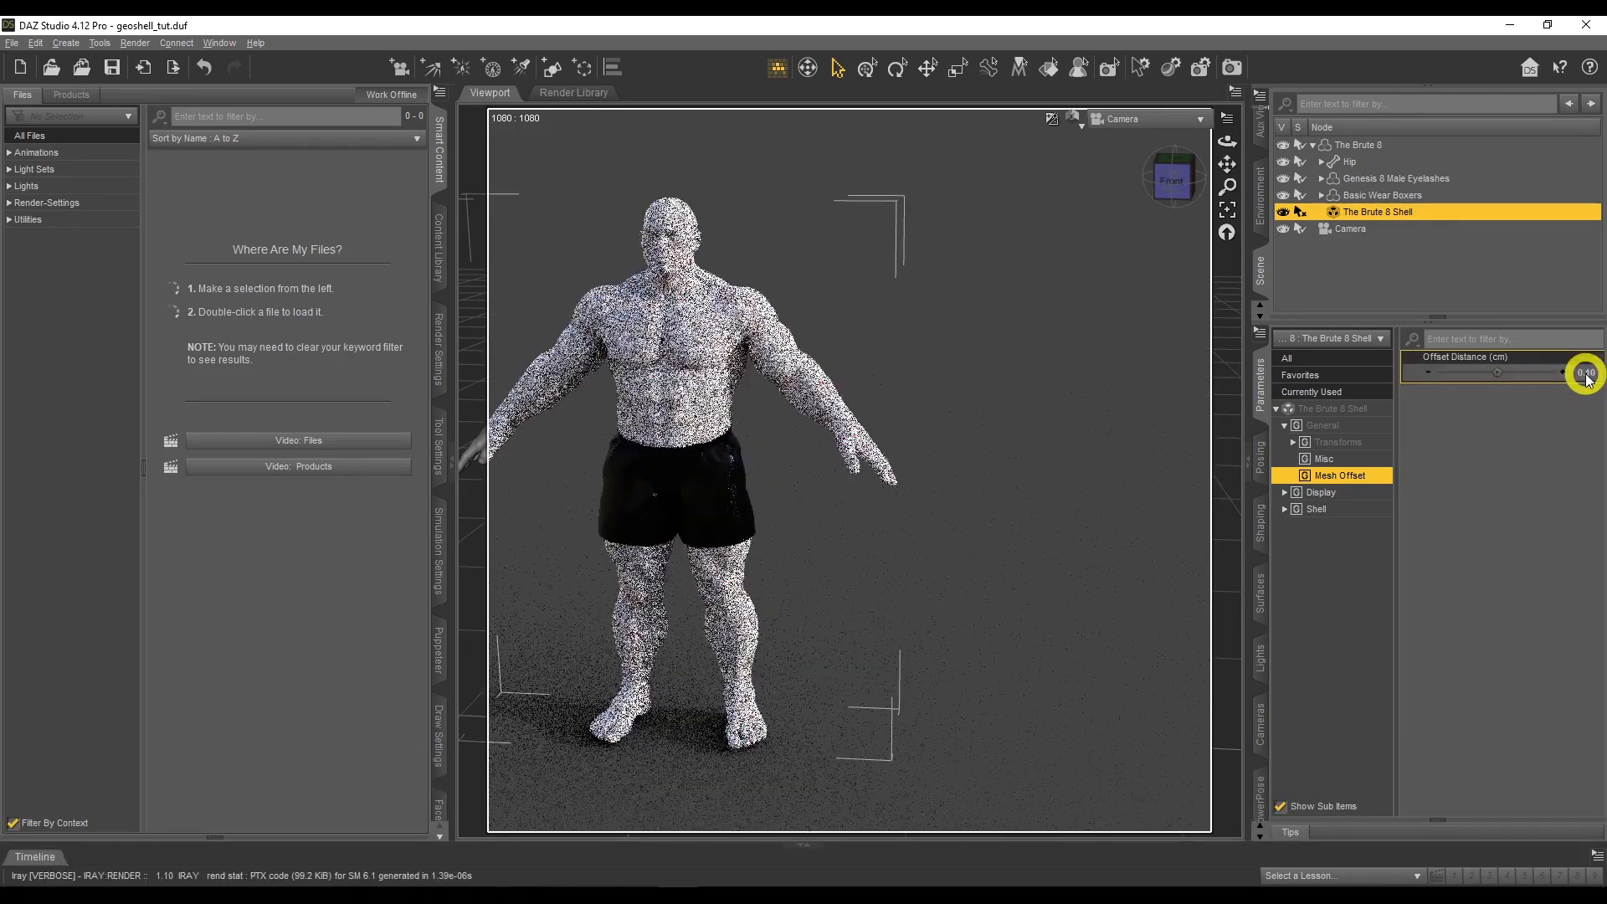
# Return the viewport to Texture Shaded display with the figure centred in the frame
pyautogui.click(1074, 120)
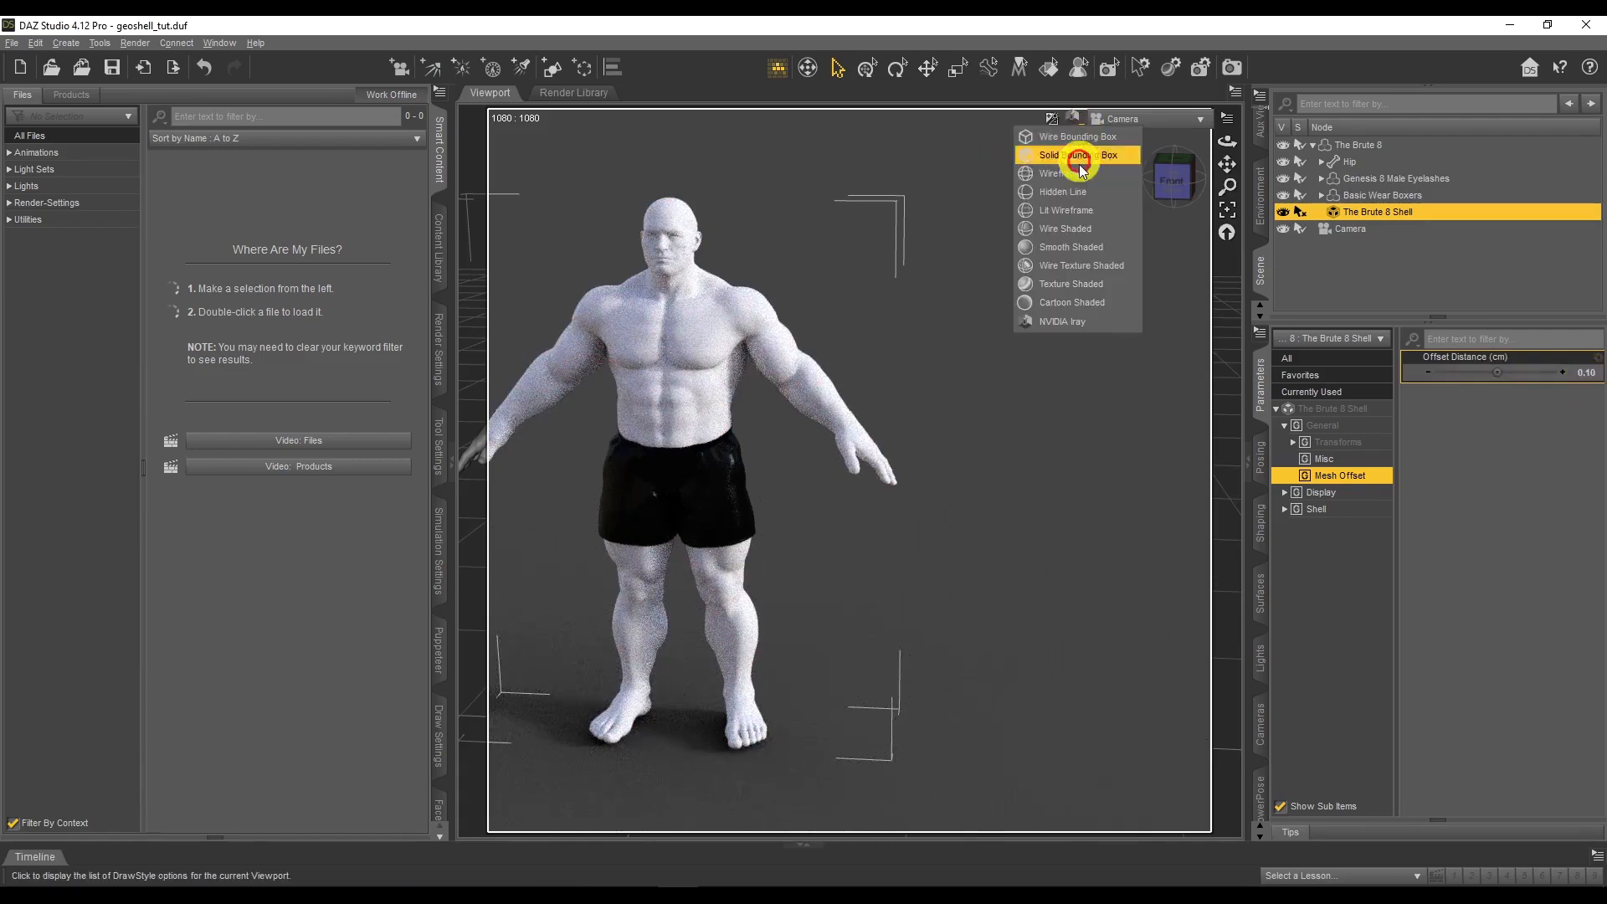
pyautogui.click(1086, 280)
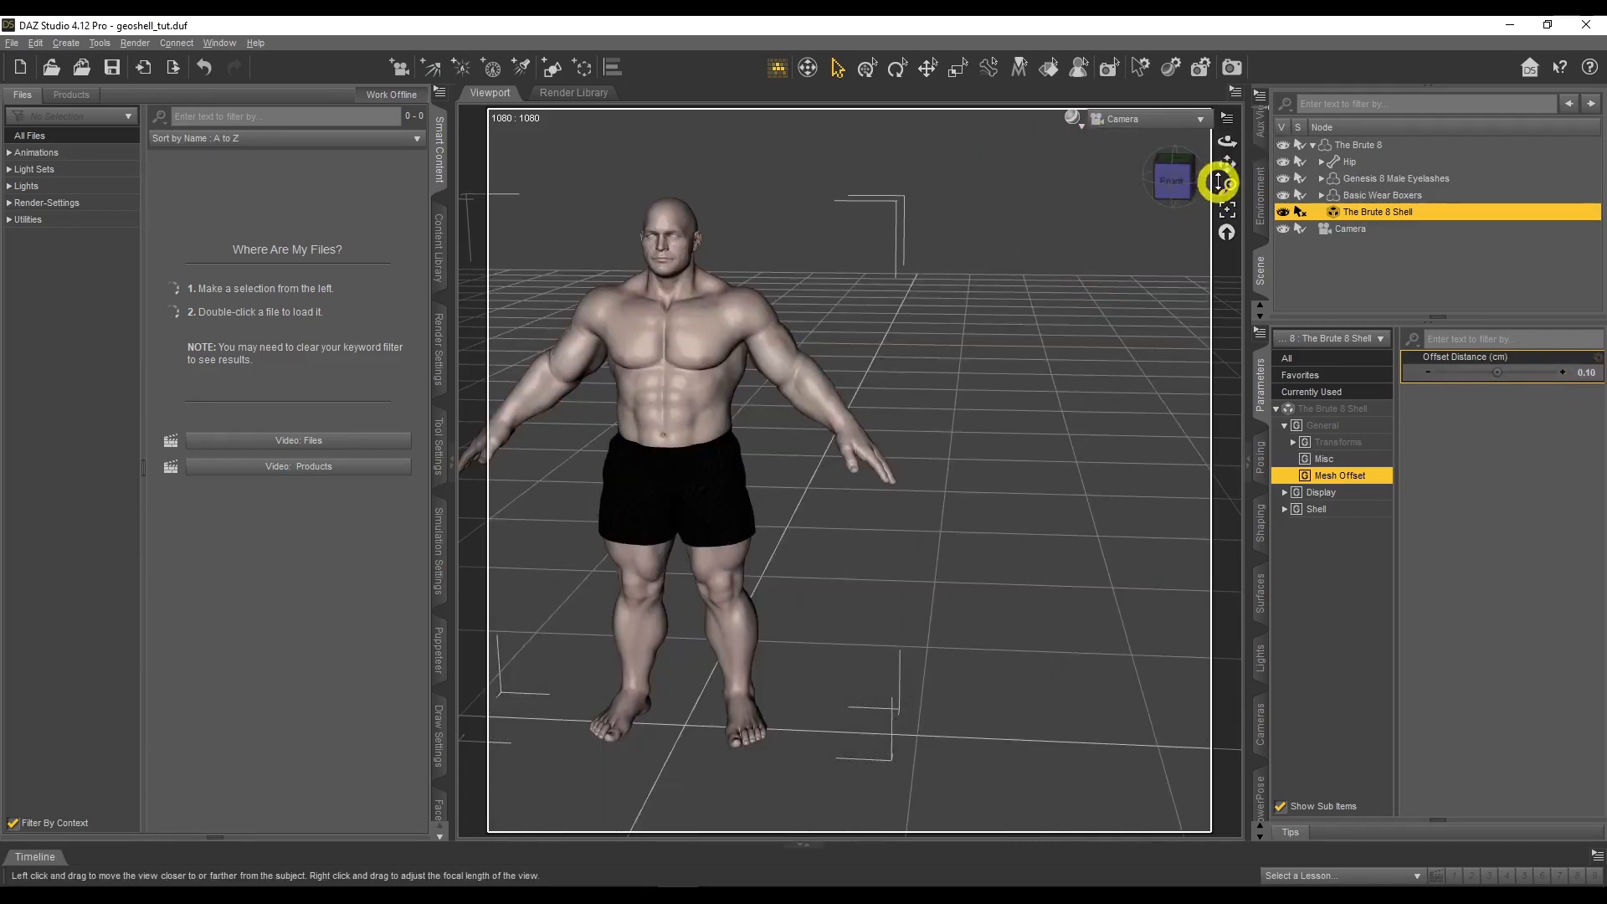
pyautogui.moveTo(1225, 163); pyautogui.dragTo(1246, 169)
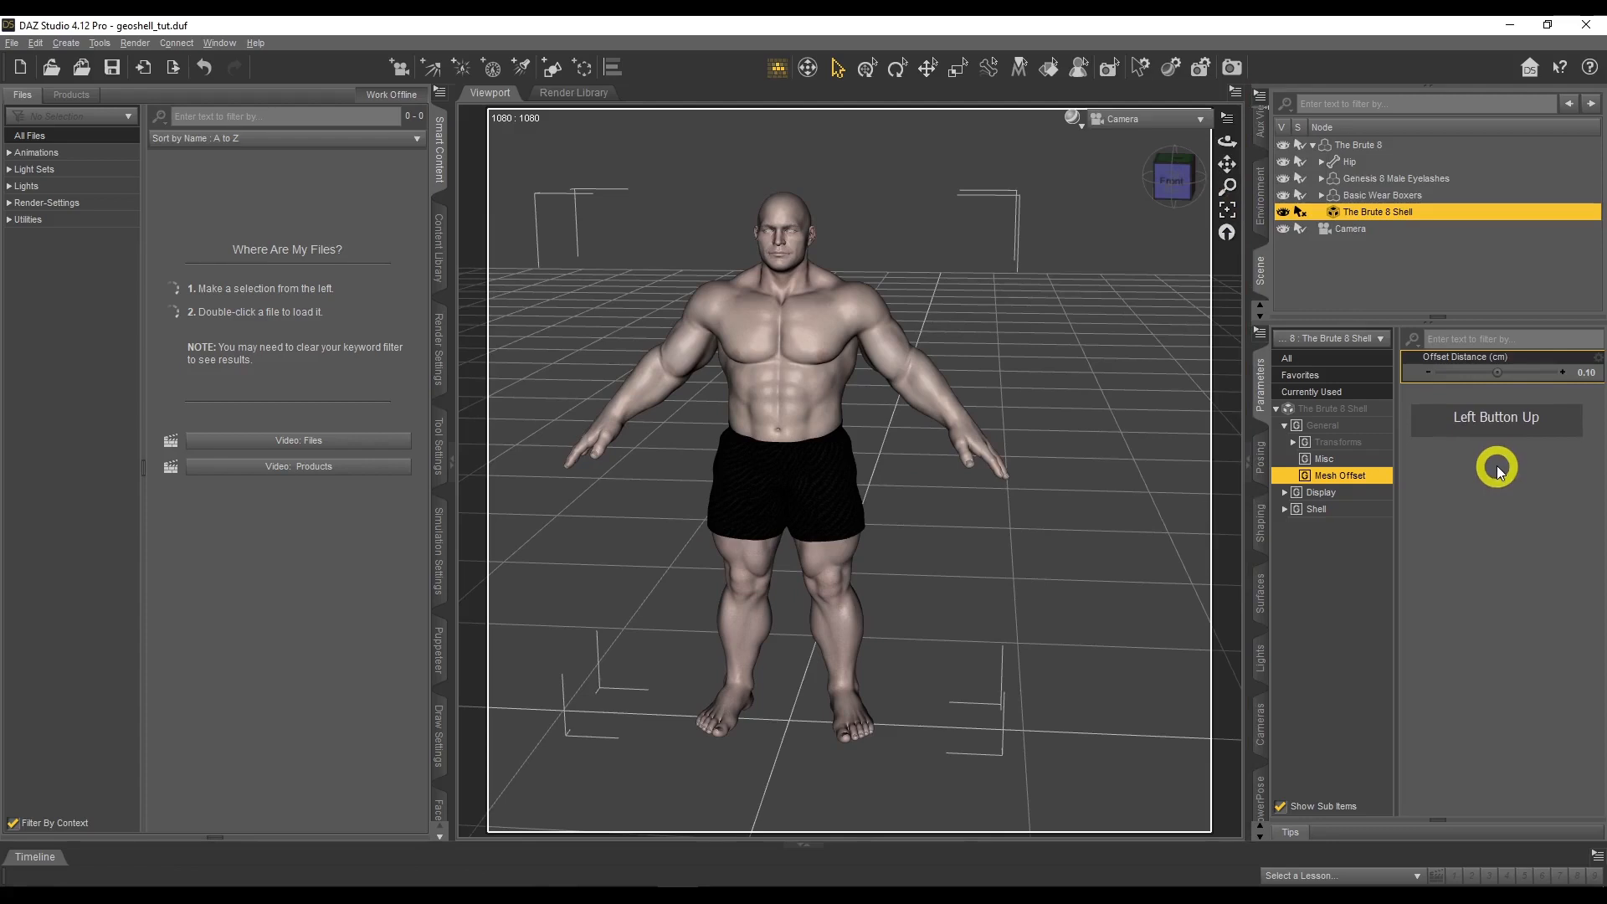
# Show the surface settings of The Brute 8 Shell and expand its list of surfaces
pyautogui.click(1398, 214)
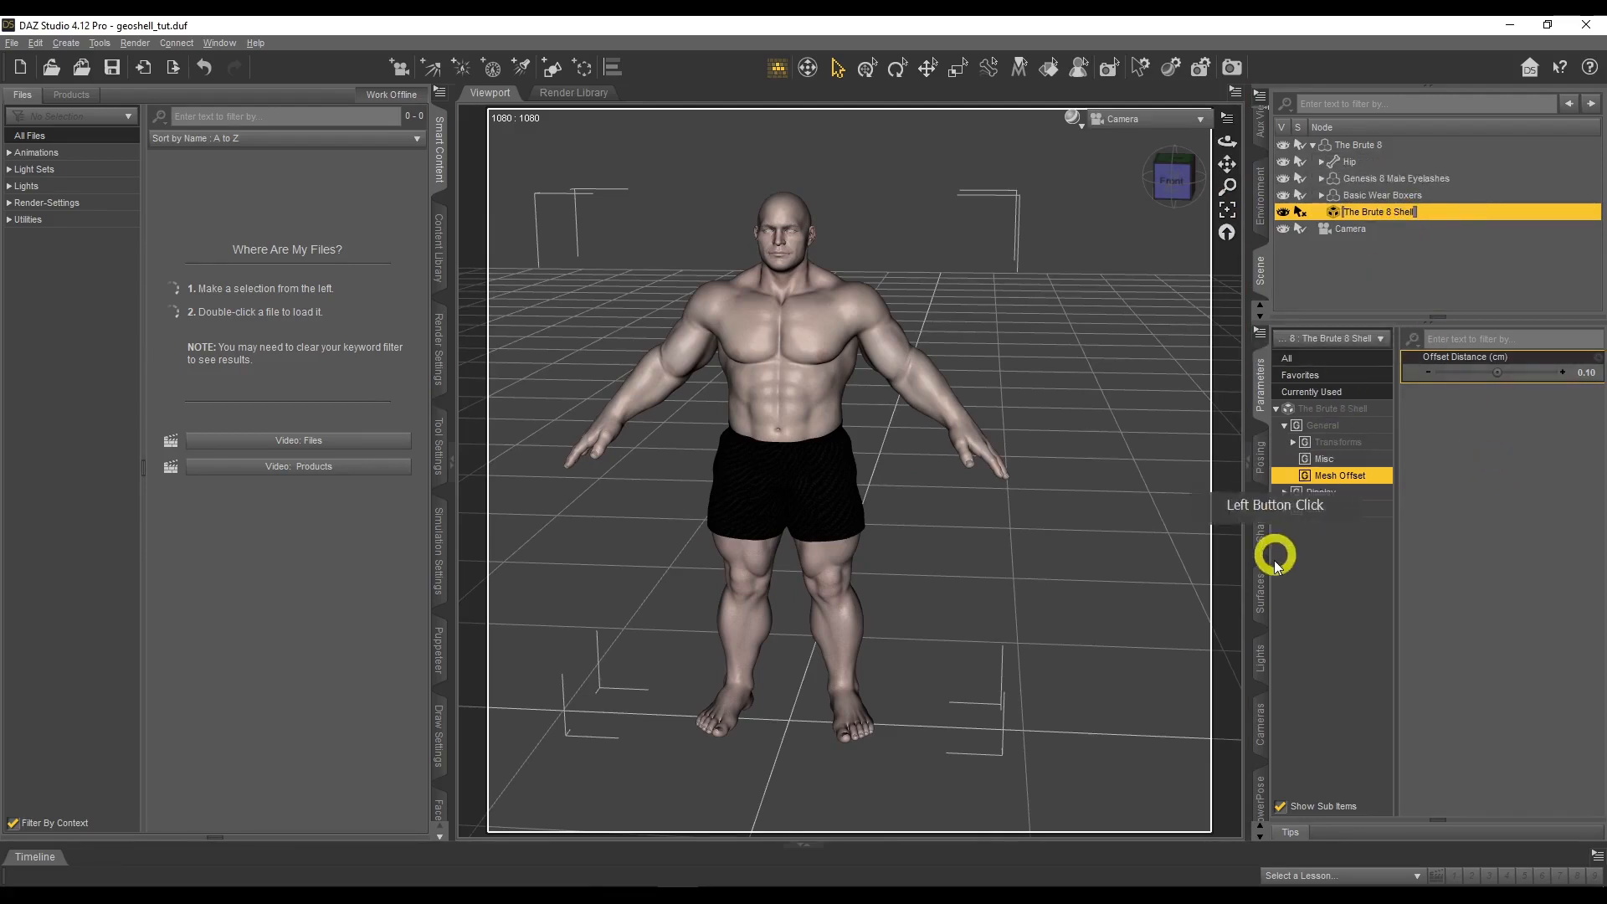
pyautogui.click(1261, 592)
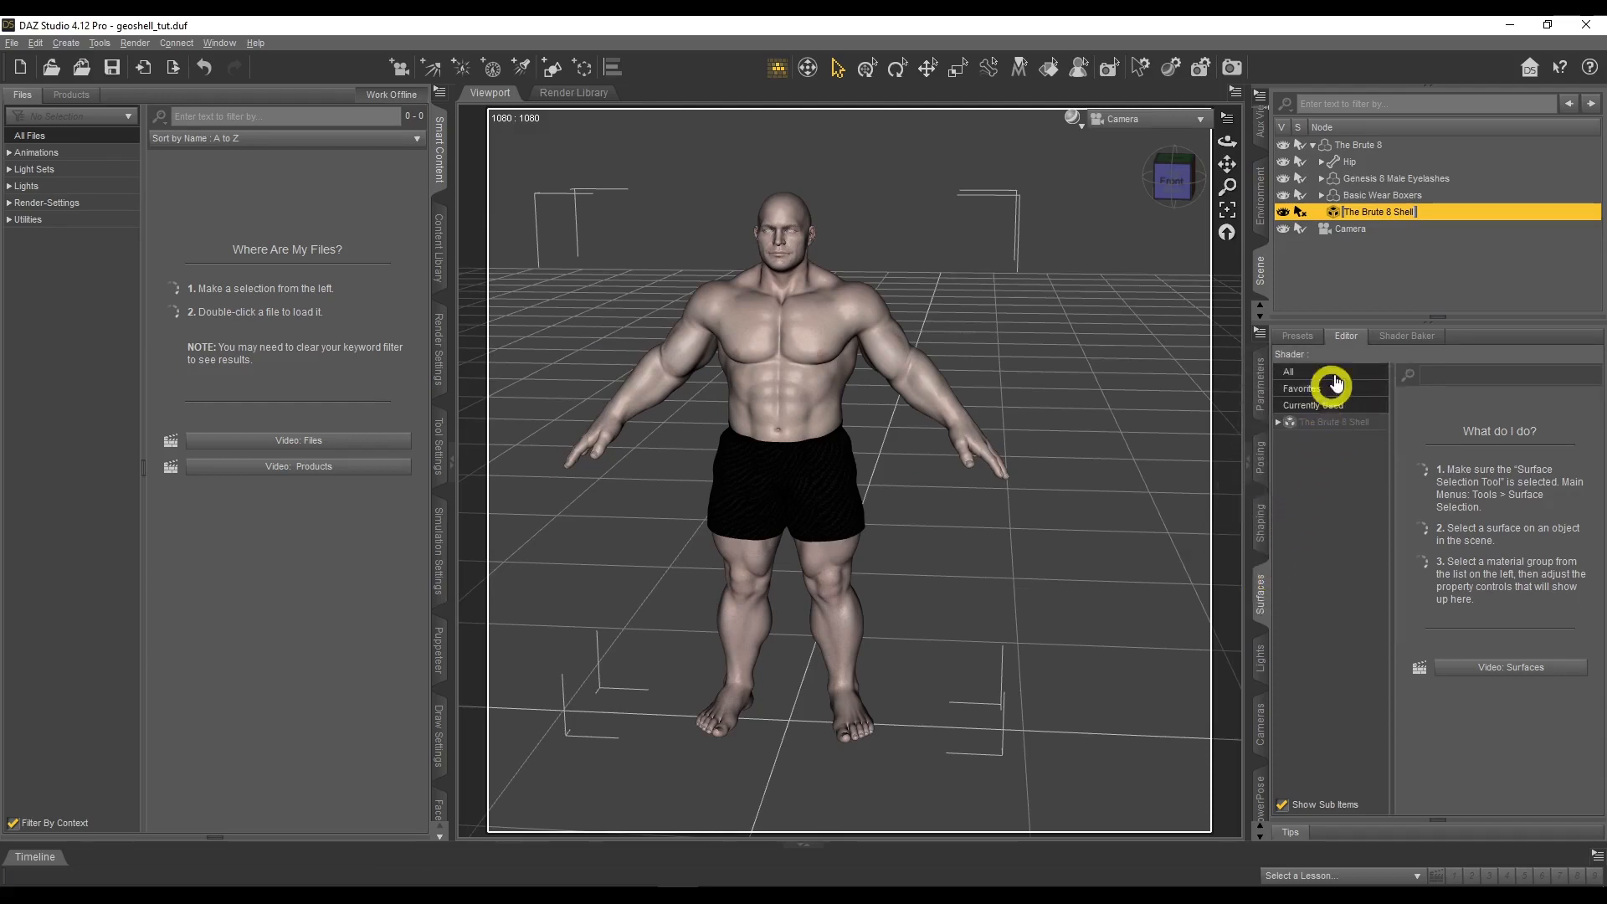
pyautogui.click(1334, 425)
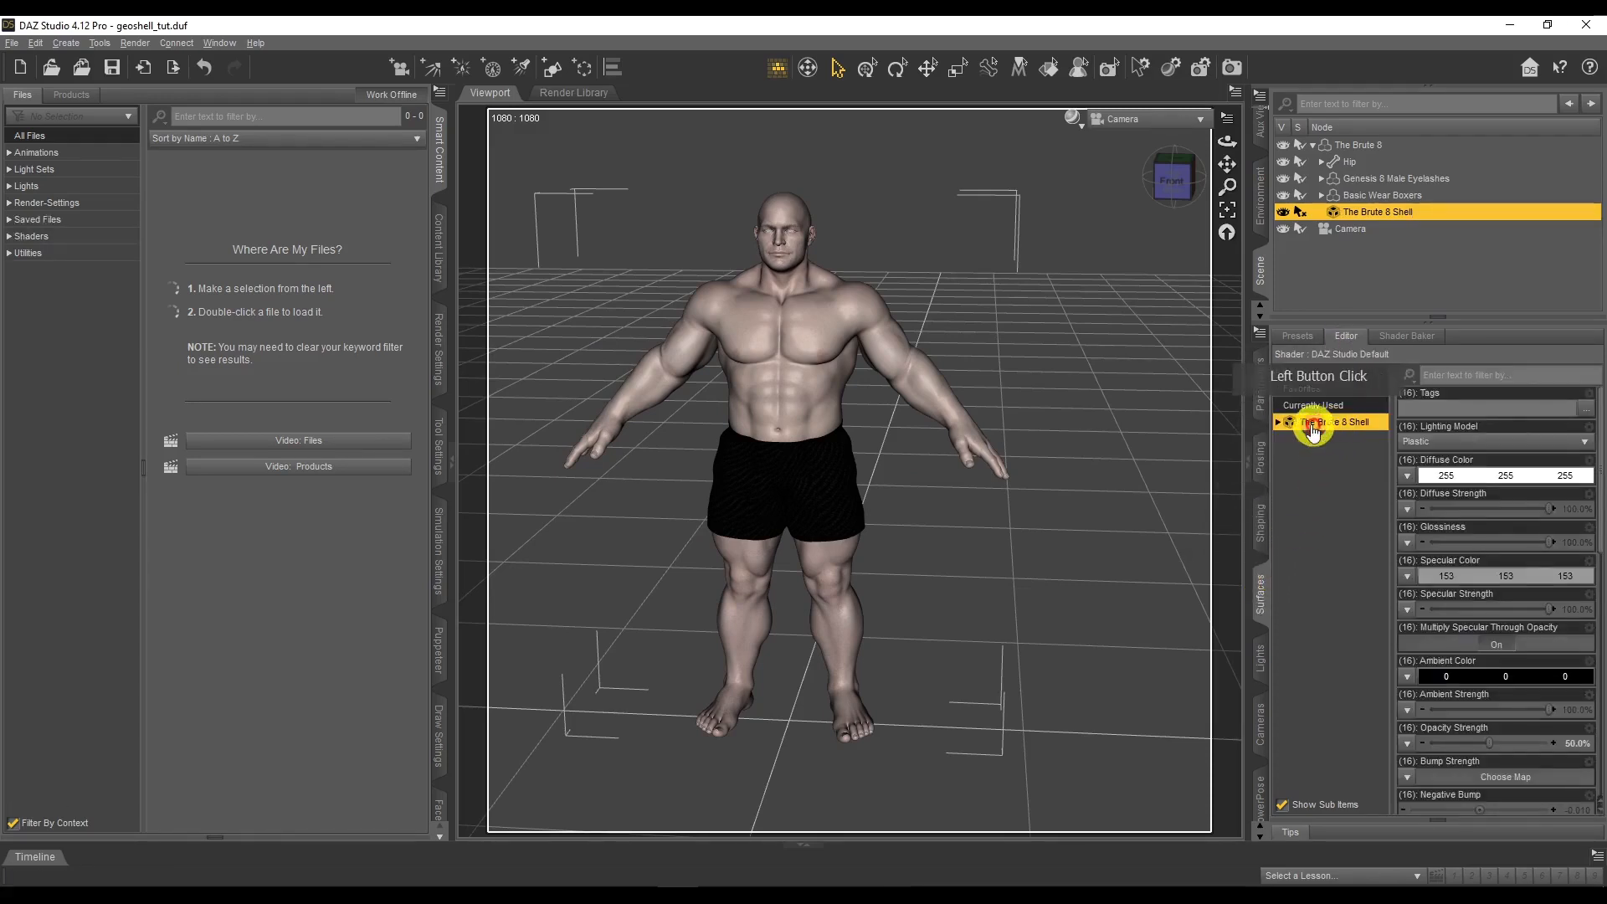
pyautogui.click(1278, 422)
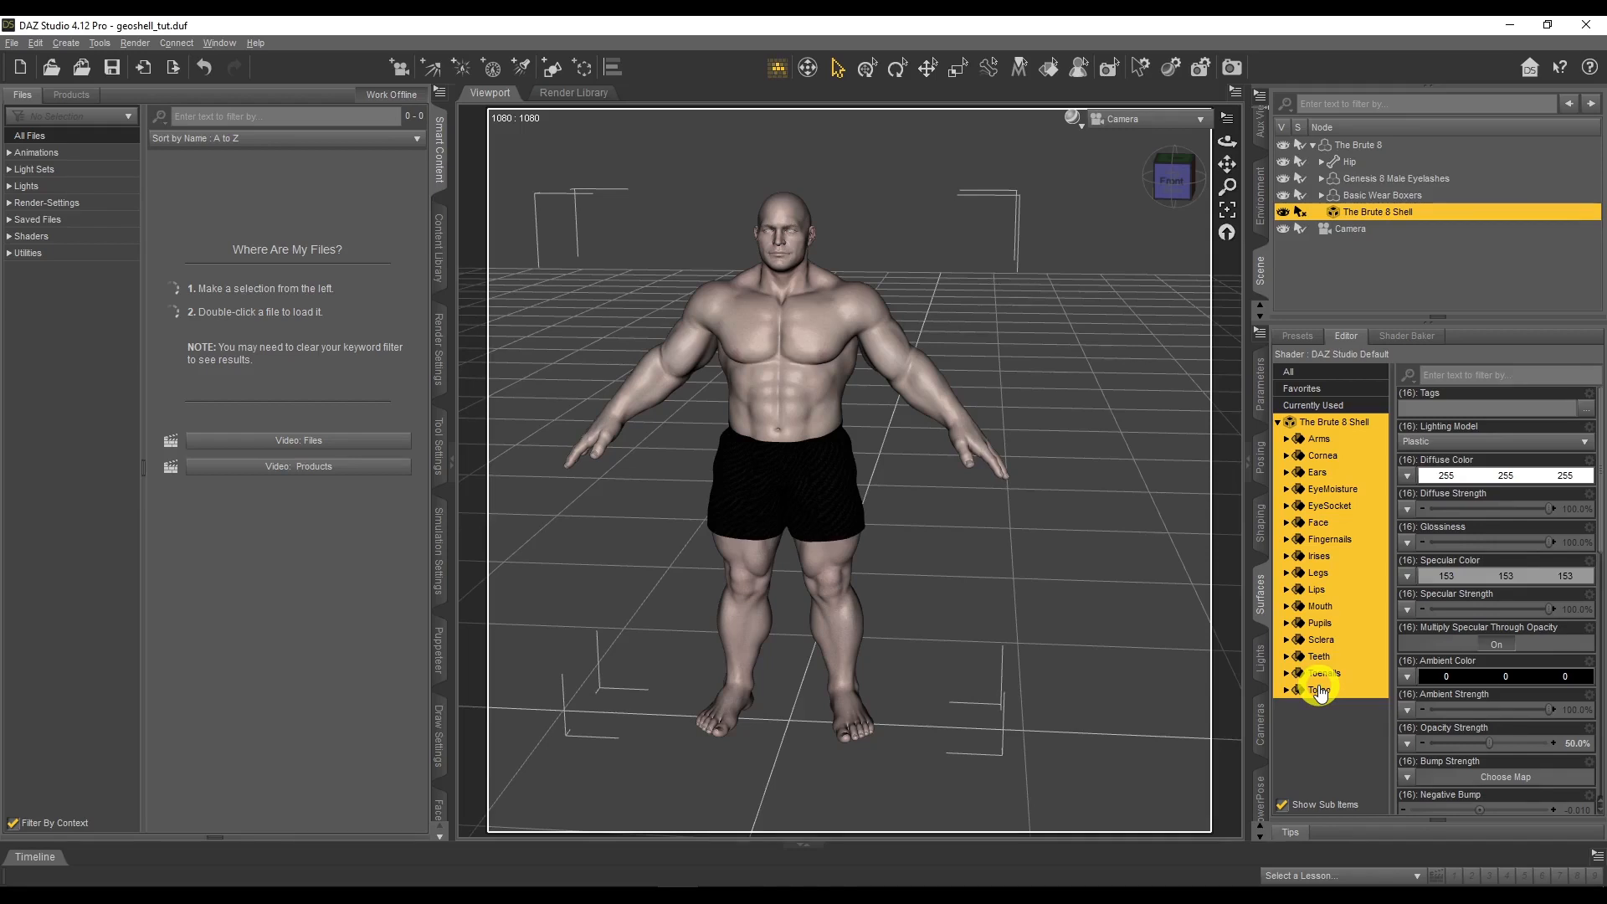
# Examine The Brute 8 figure's own surfaces, including Arms and Cornea, for comparison with the shell
pyautogui.click(1353, 148)
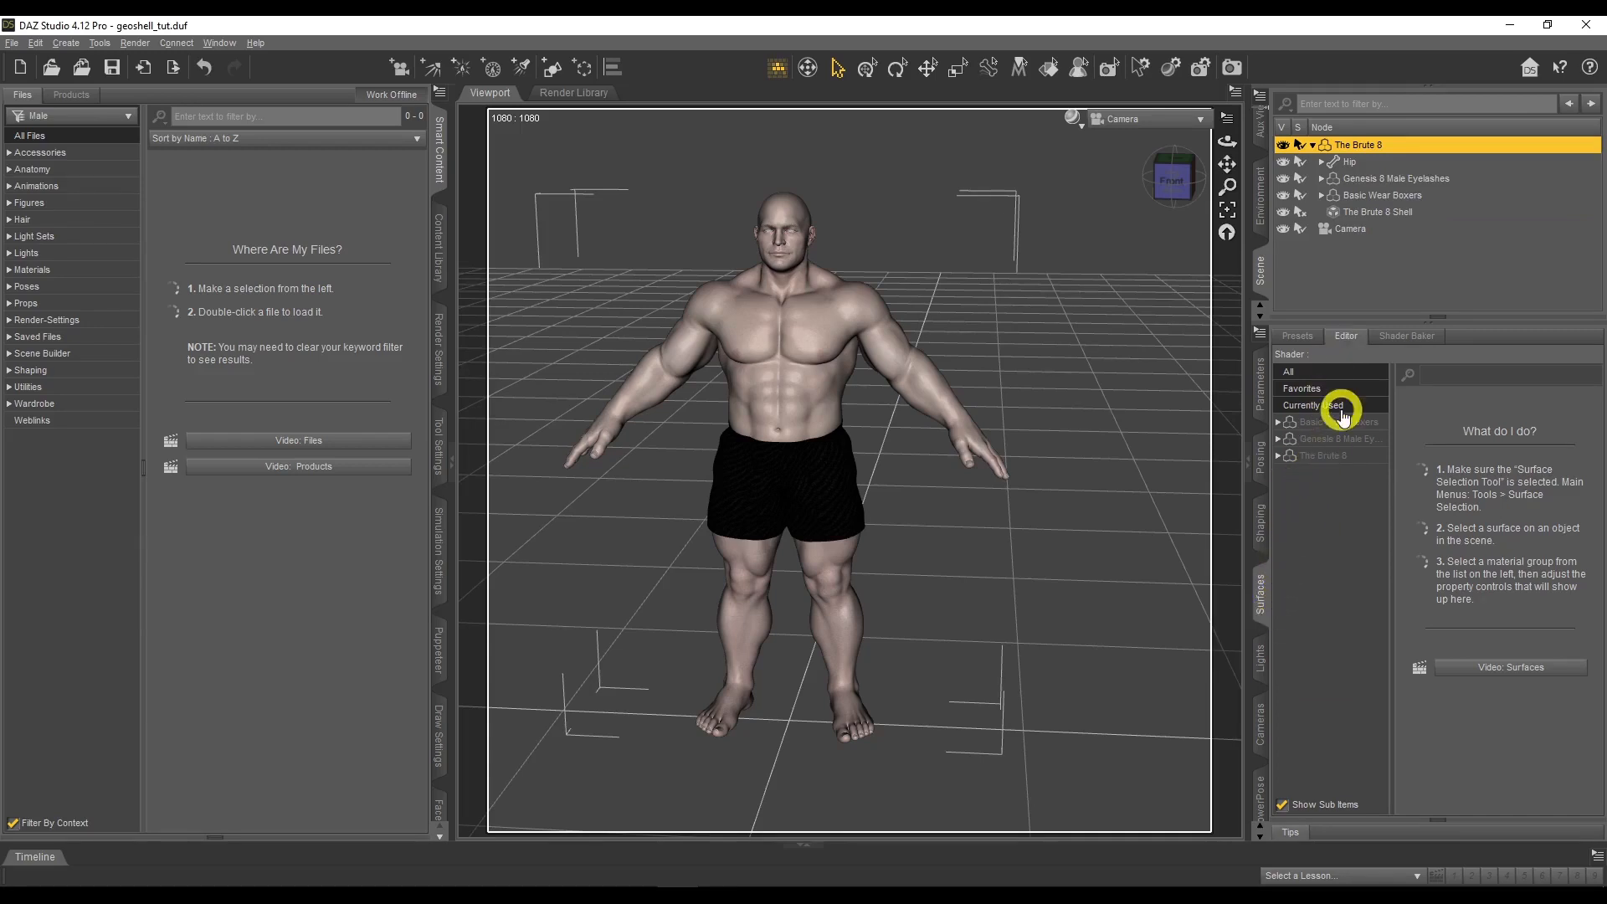
pyautogui.click(1278, 455)
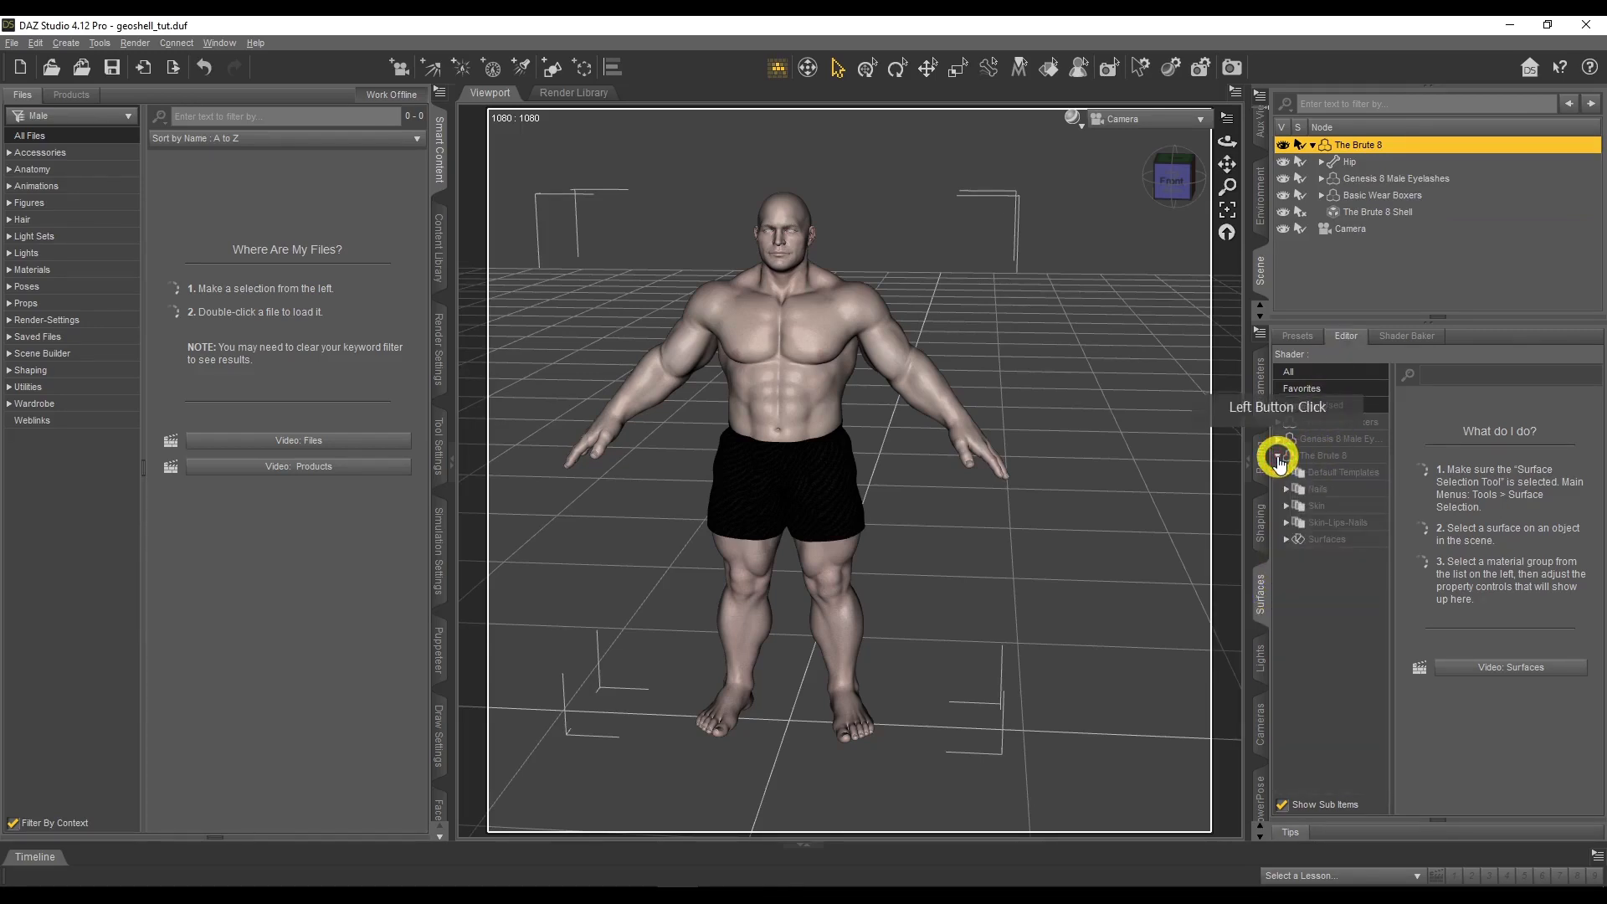
pyautogui.click(1287, 505)
pyautogui.click(1286, 506)
pyautogui.click(1286, 539)
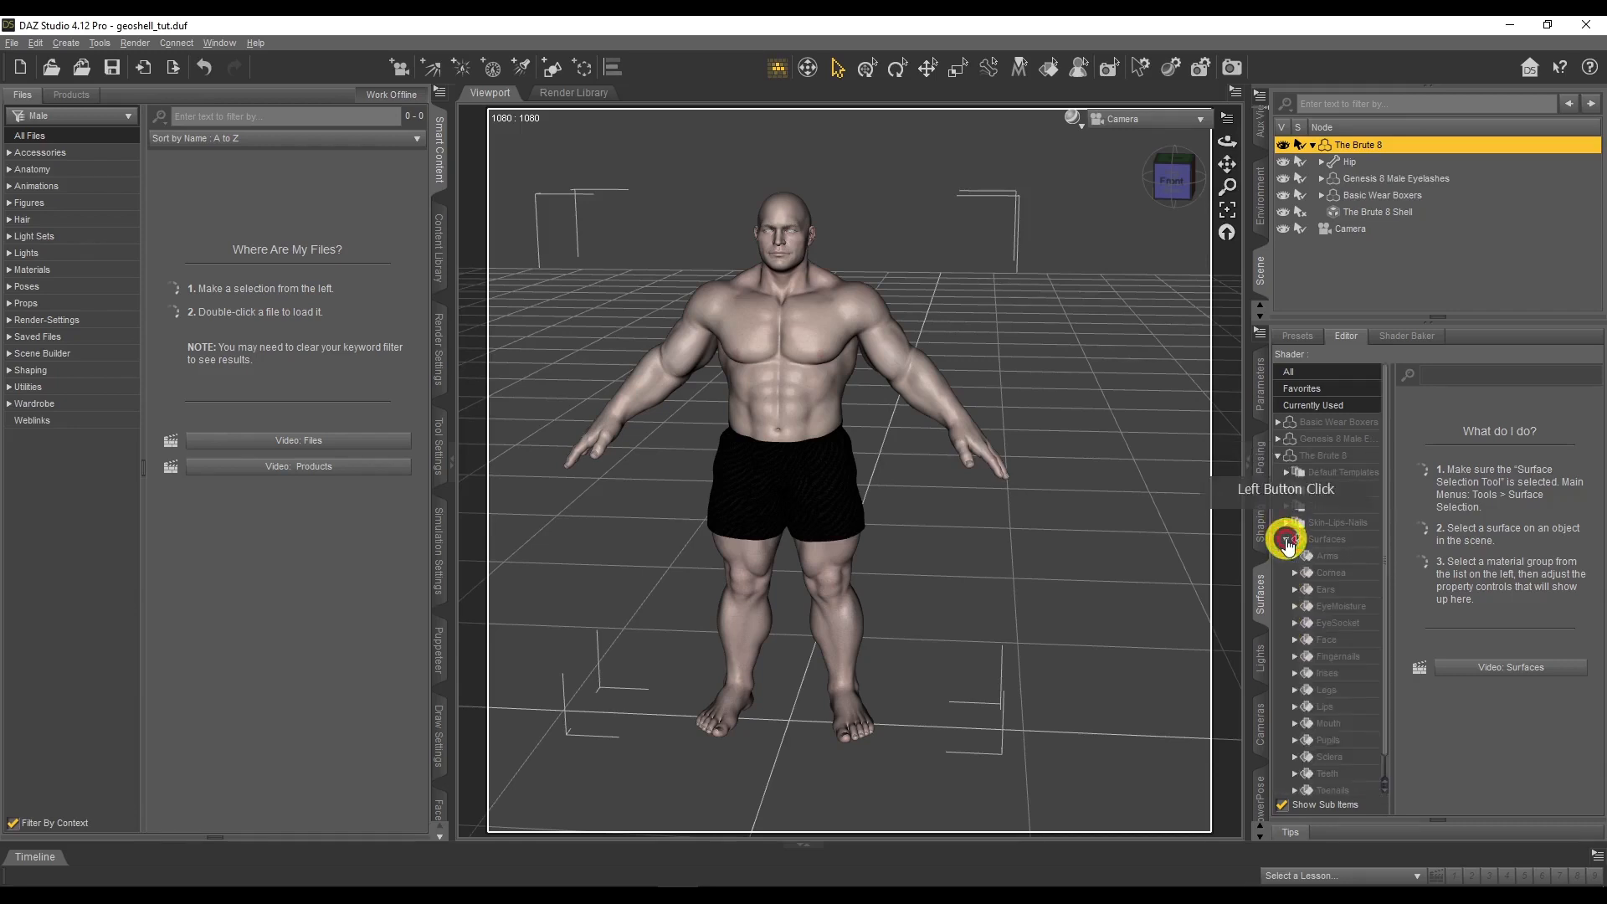
pyautogui.click(1329, 559)
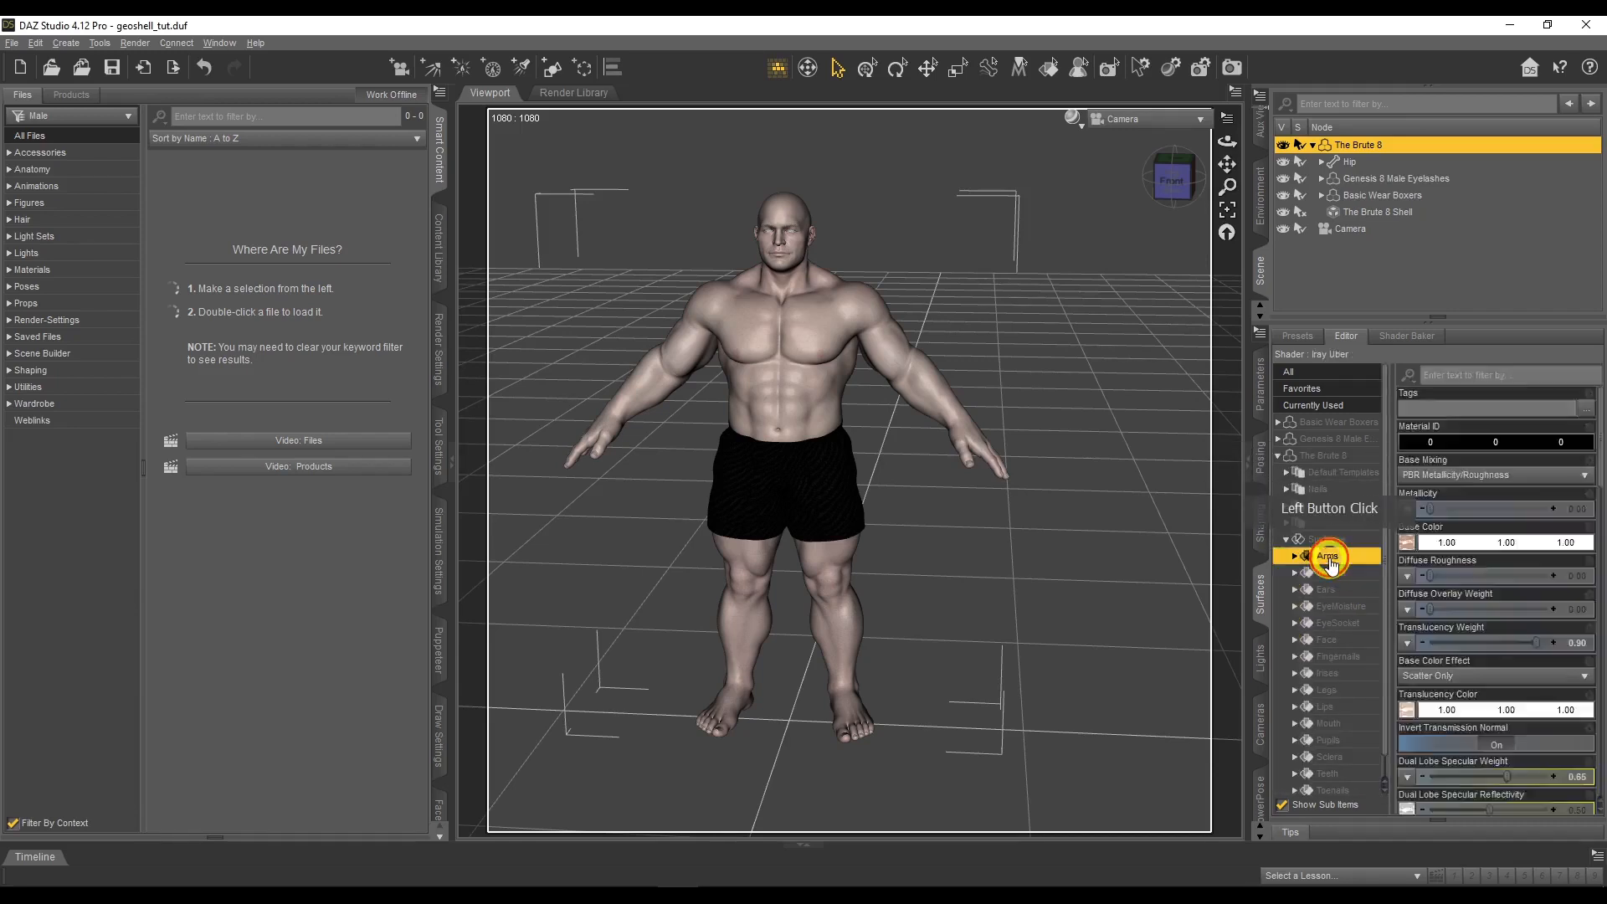
pyautogui.click(1331, 572)
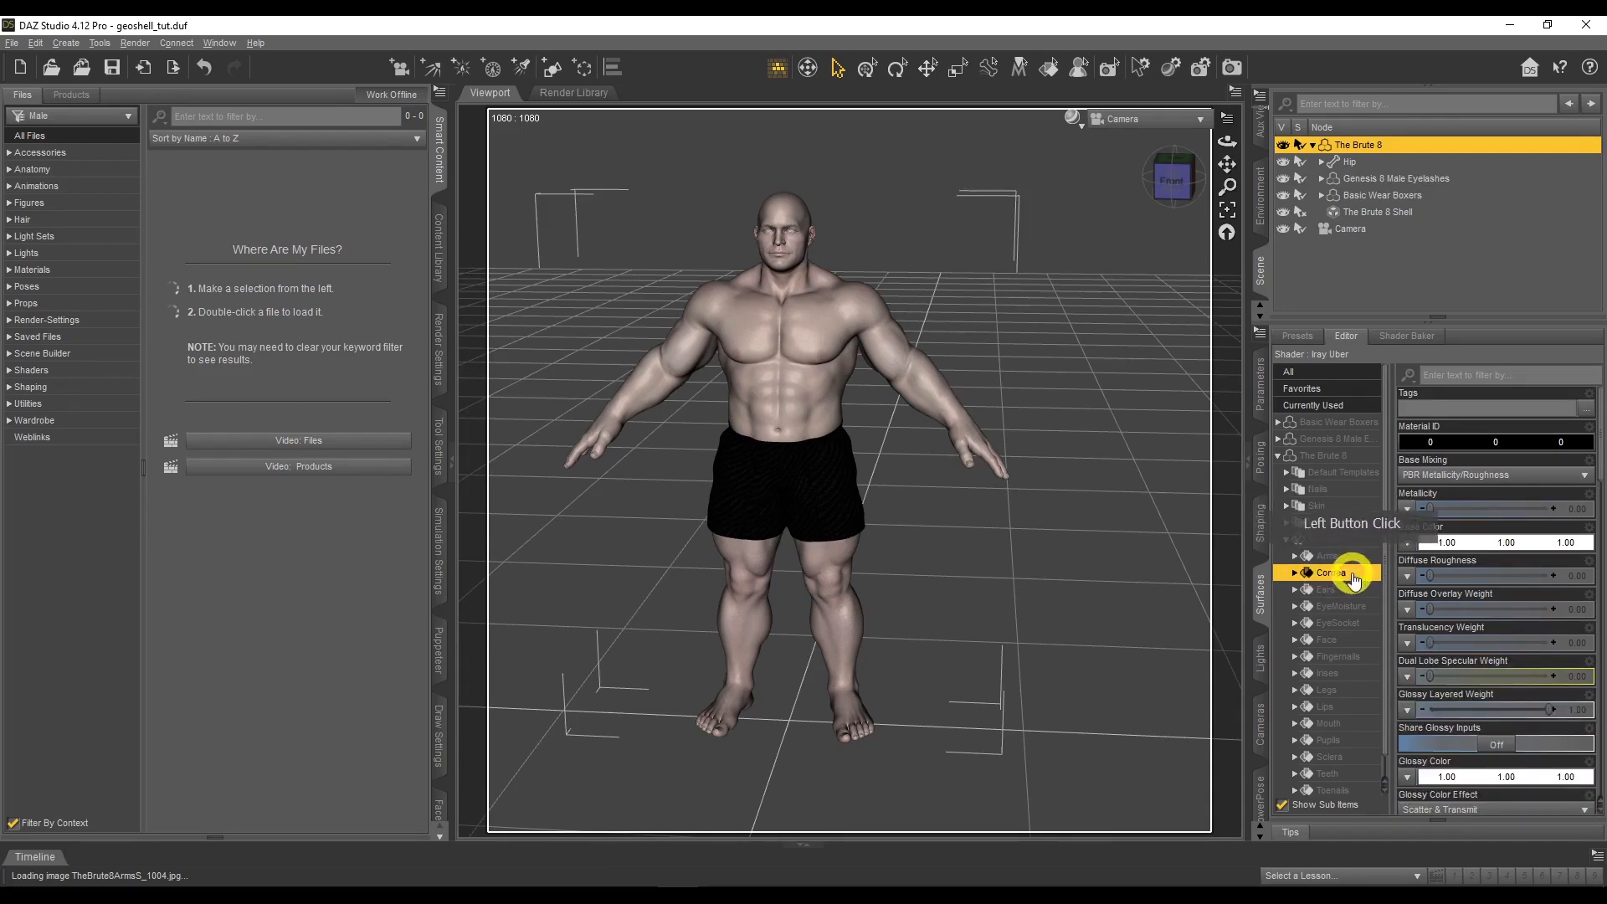
pyautogui.scroll(-1, 1351, 573)
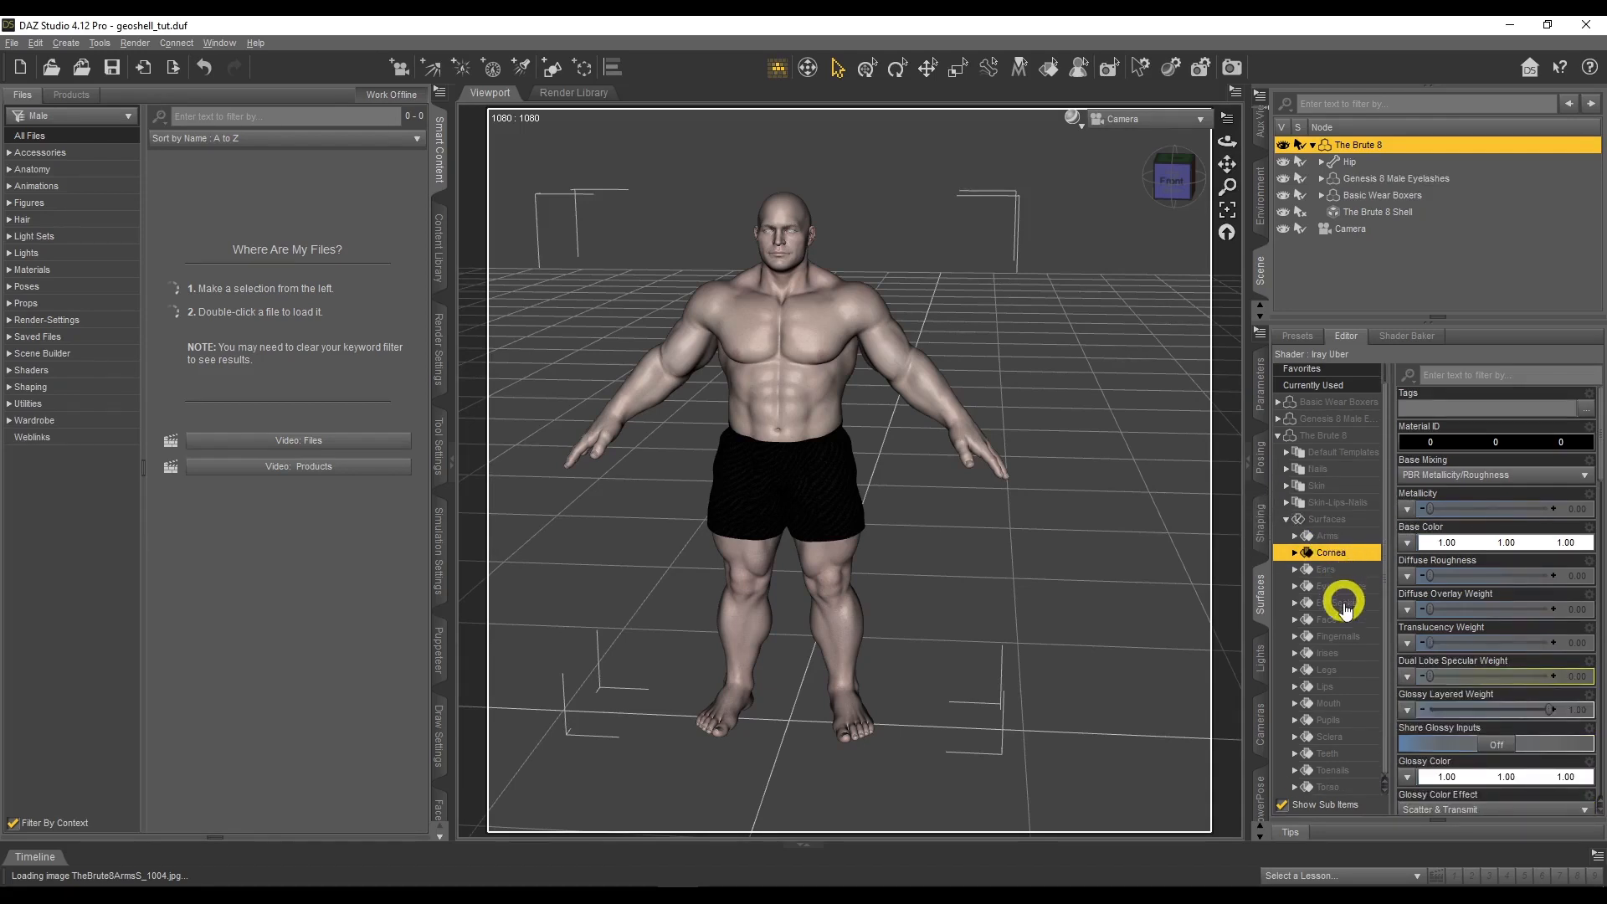
# Apply the !Iray Uber Base shader to all surfaces of The Brute 8 Shell and review its surface properties
pyautogui.click(1369, 212)
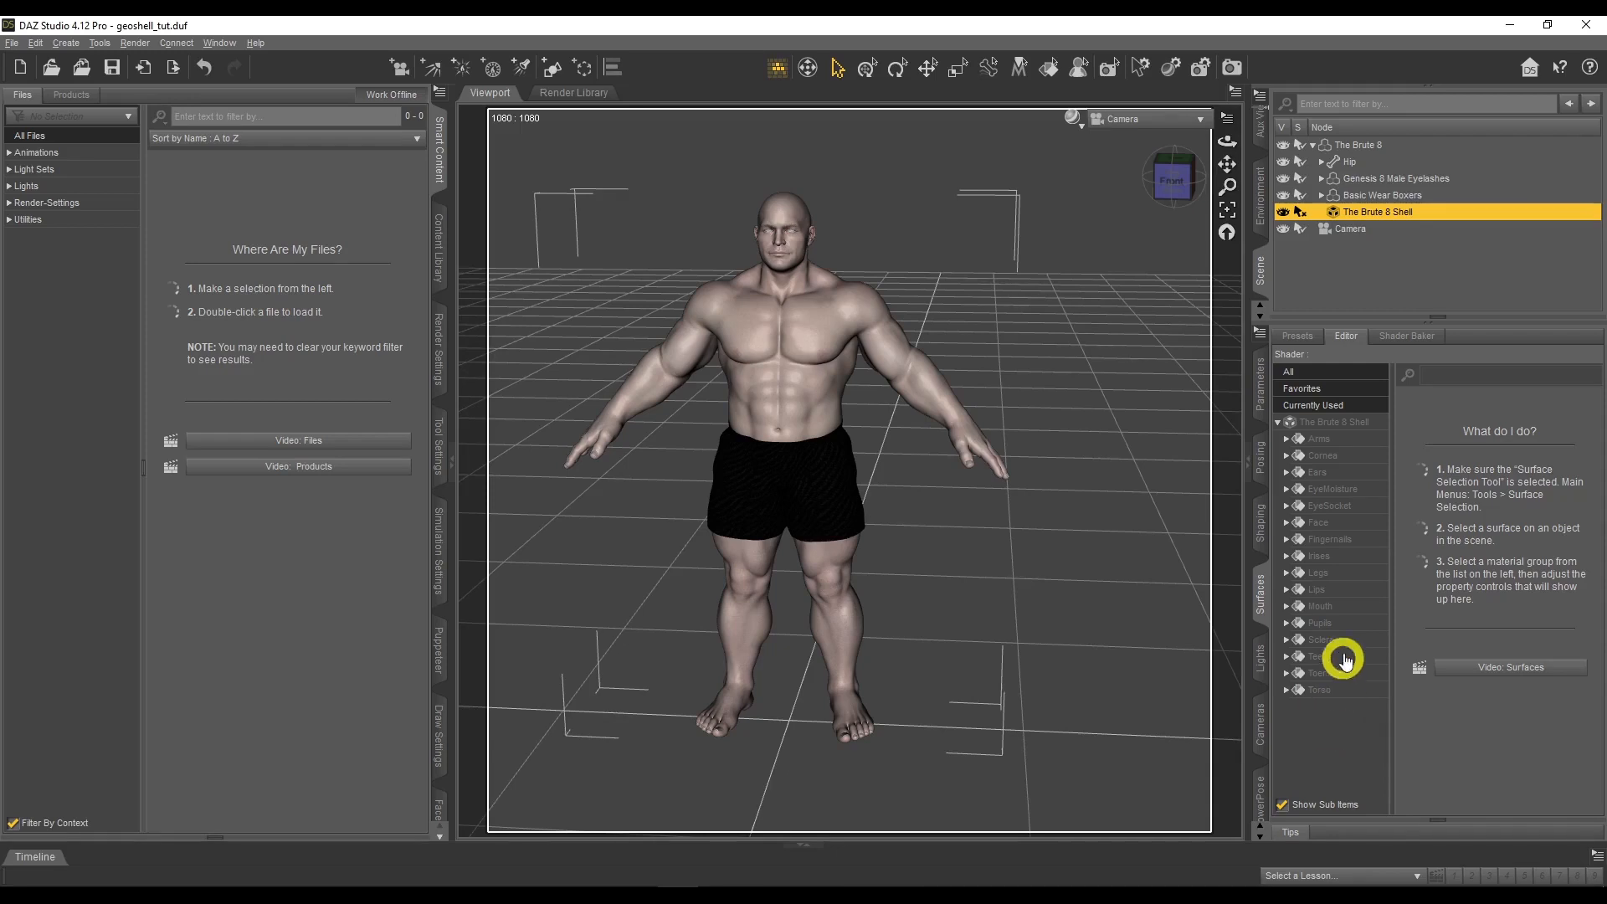
pyautogui.click(1335, 441)
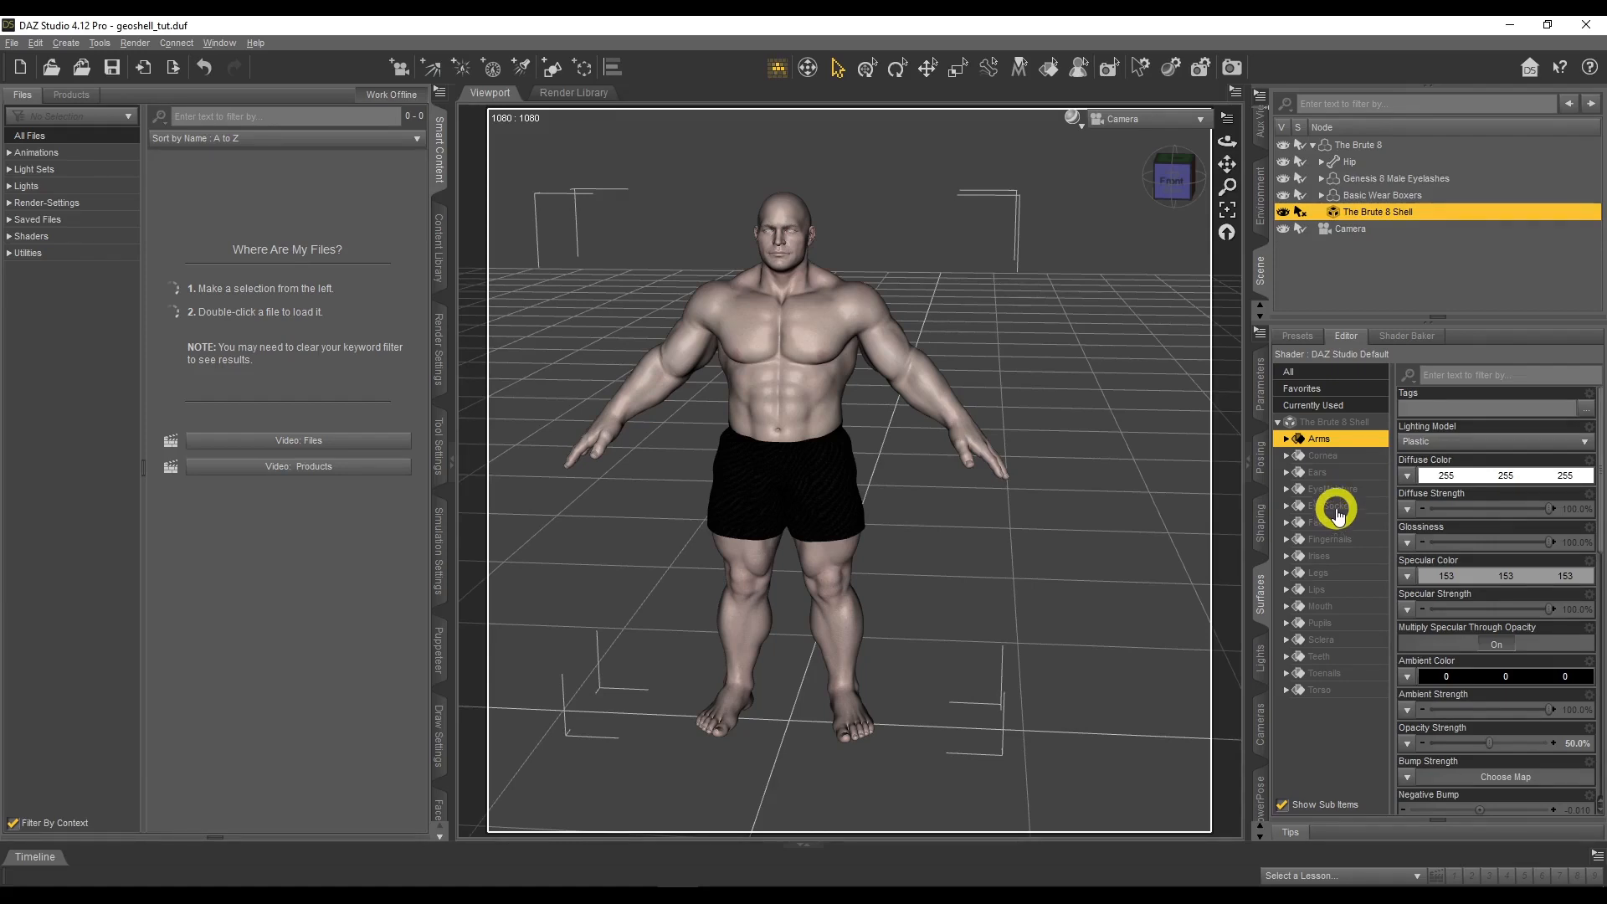
pyautogui.click(1329, 423)
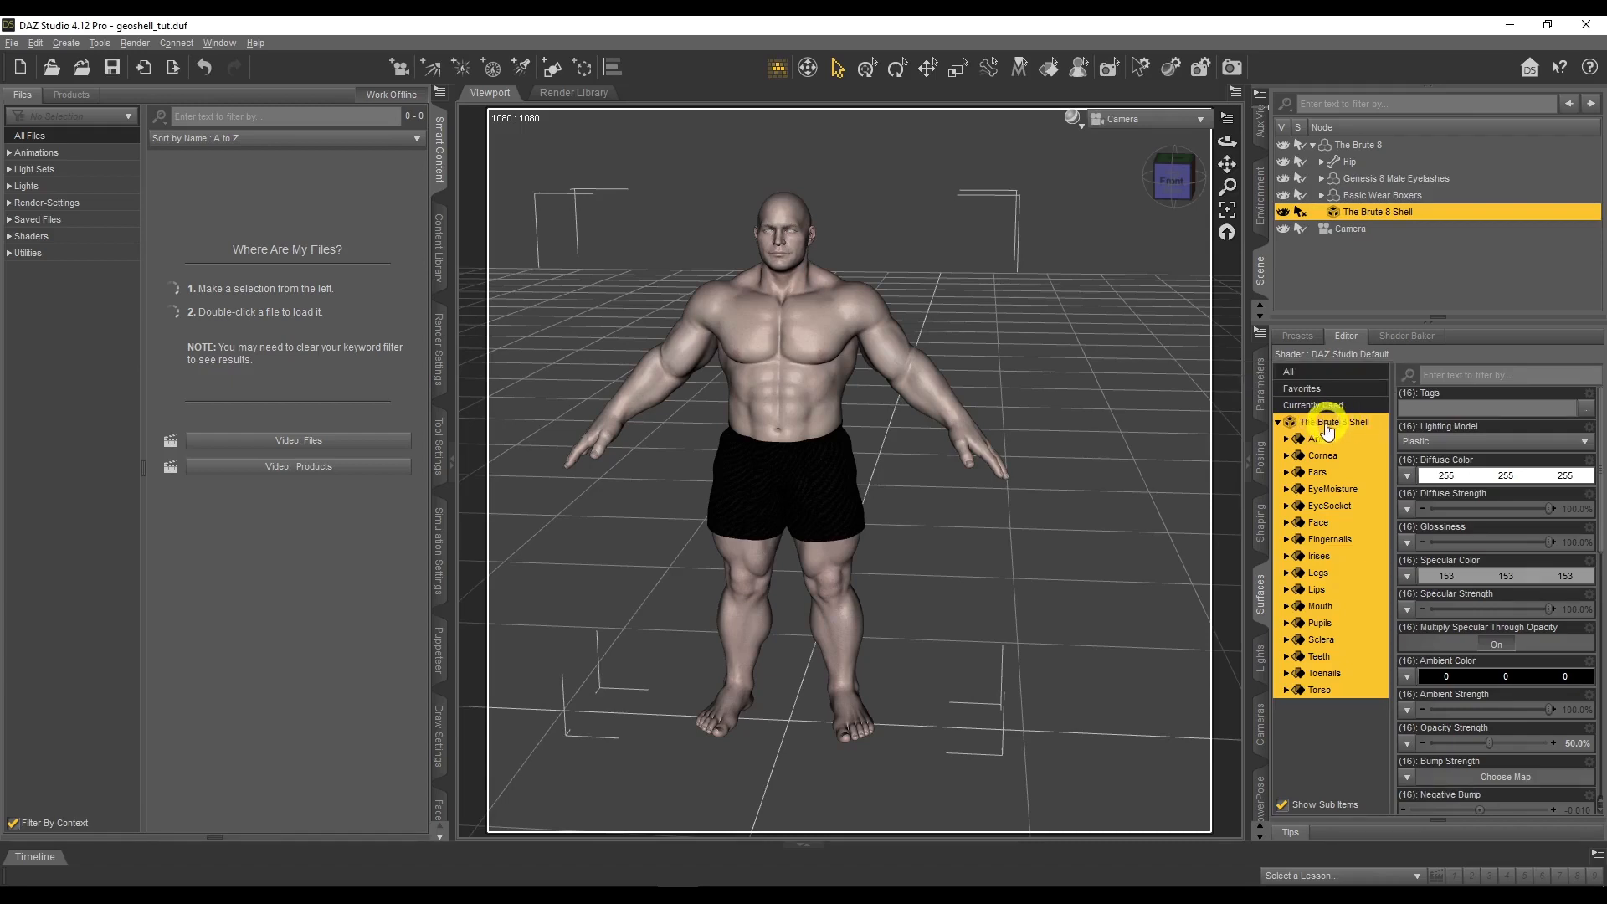
pyautogui.click(1298, 337)
pyautogui.click(1287, 411)
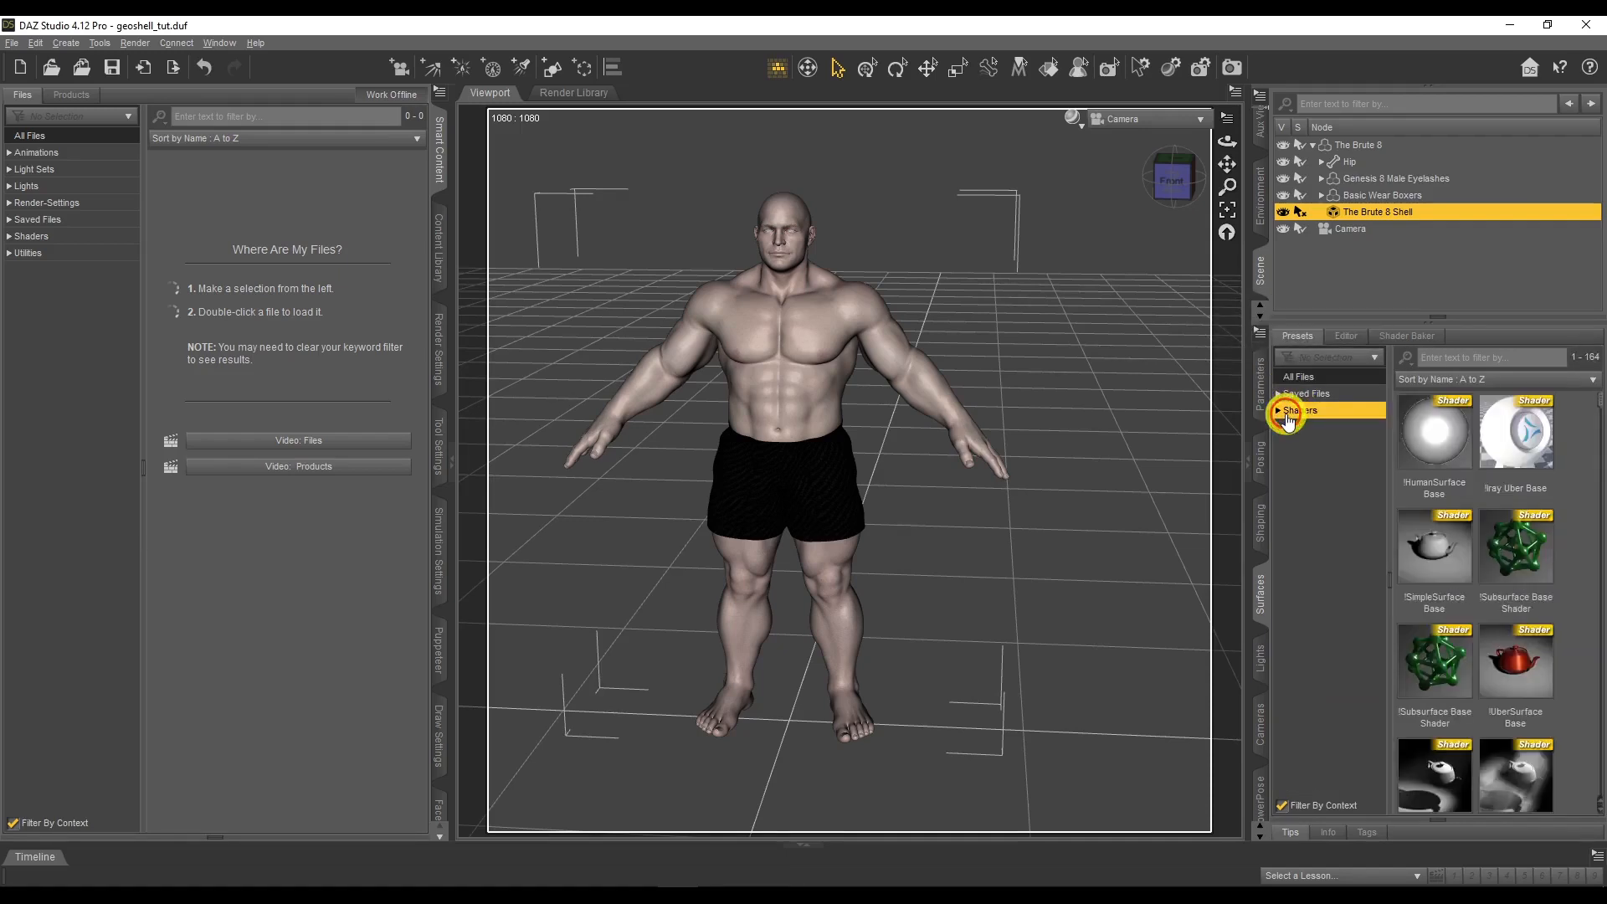
pyautogui.doubleClick(1510, 444)
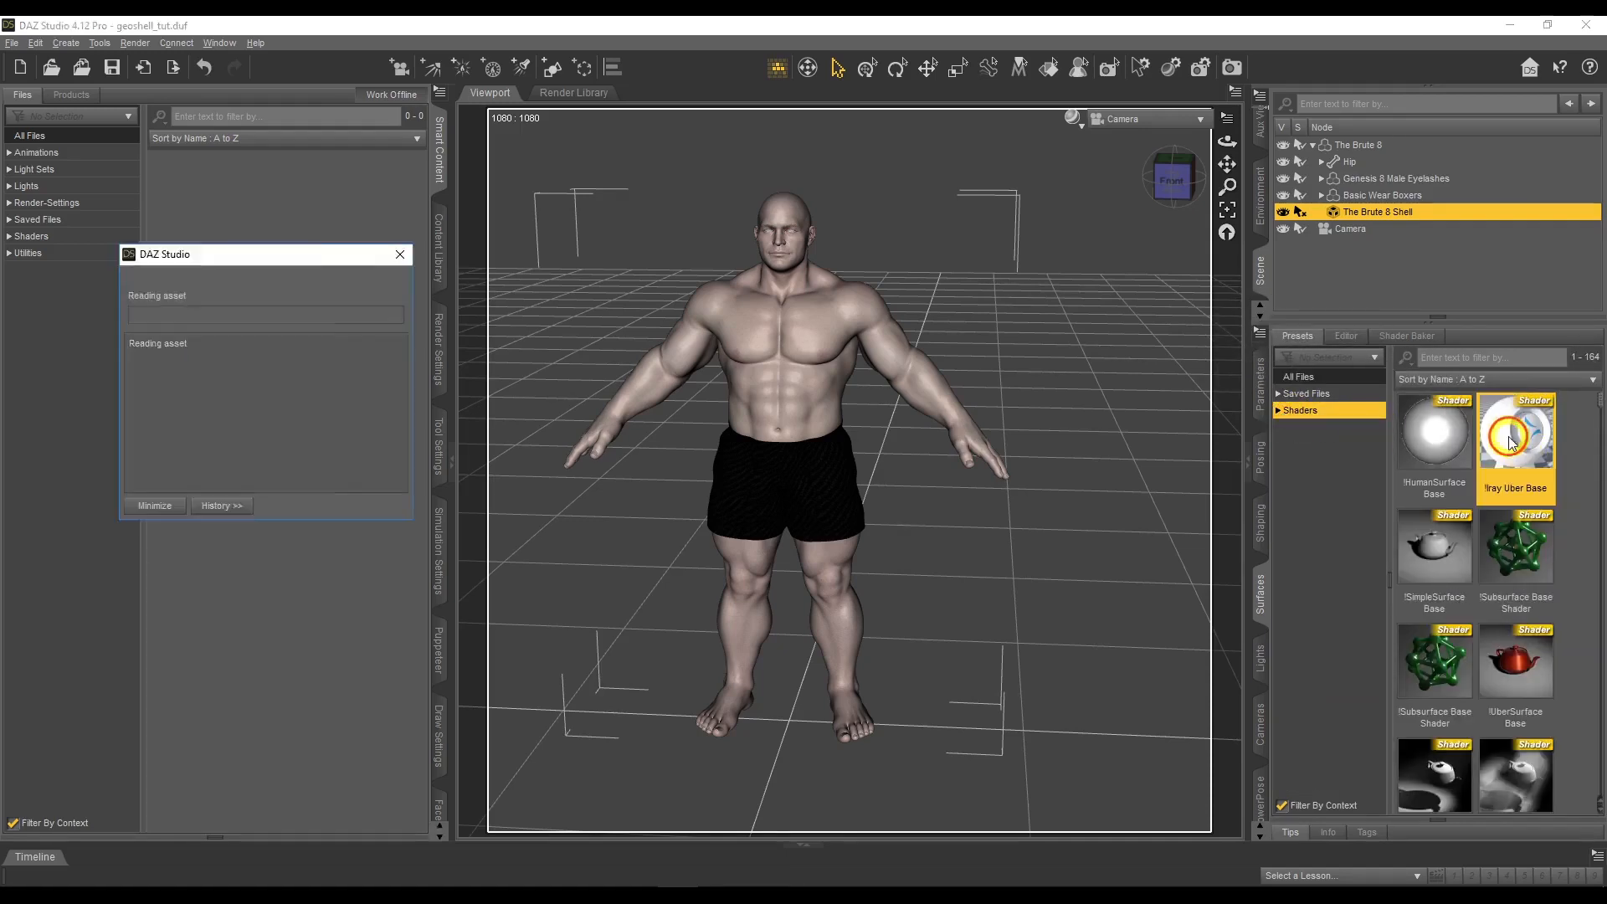
pyautogui.click(1349, 337)
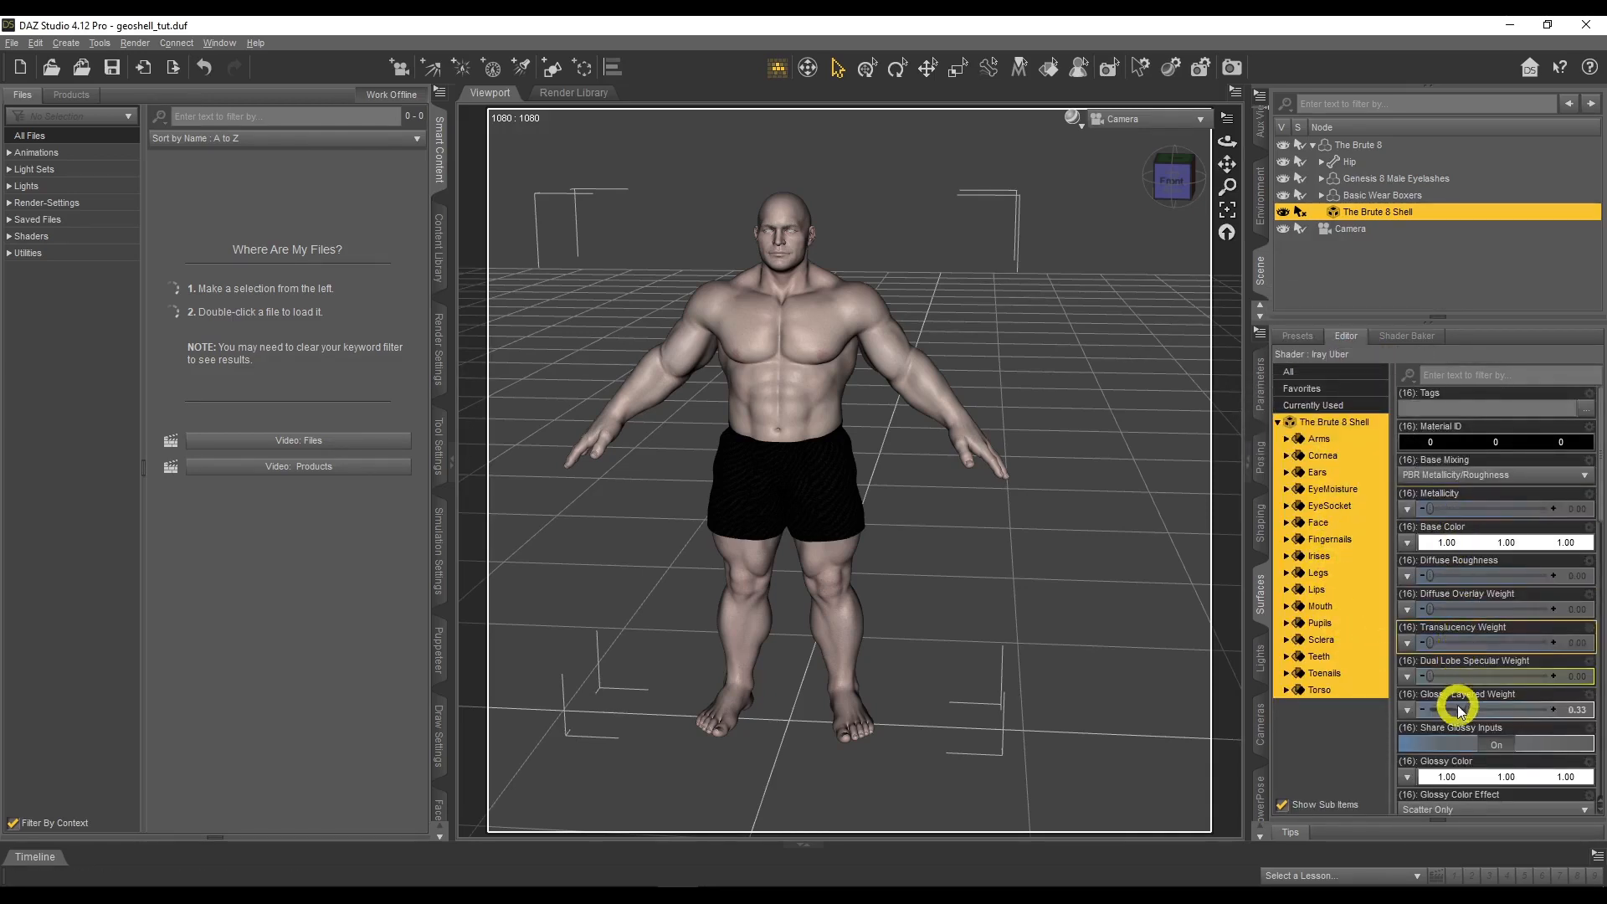
pyautogui.scroll(-5, 1466, 544)
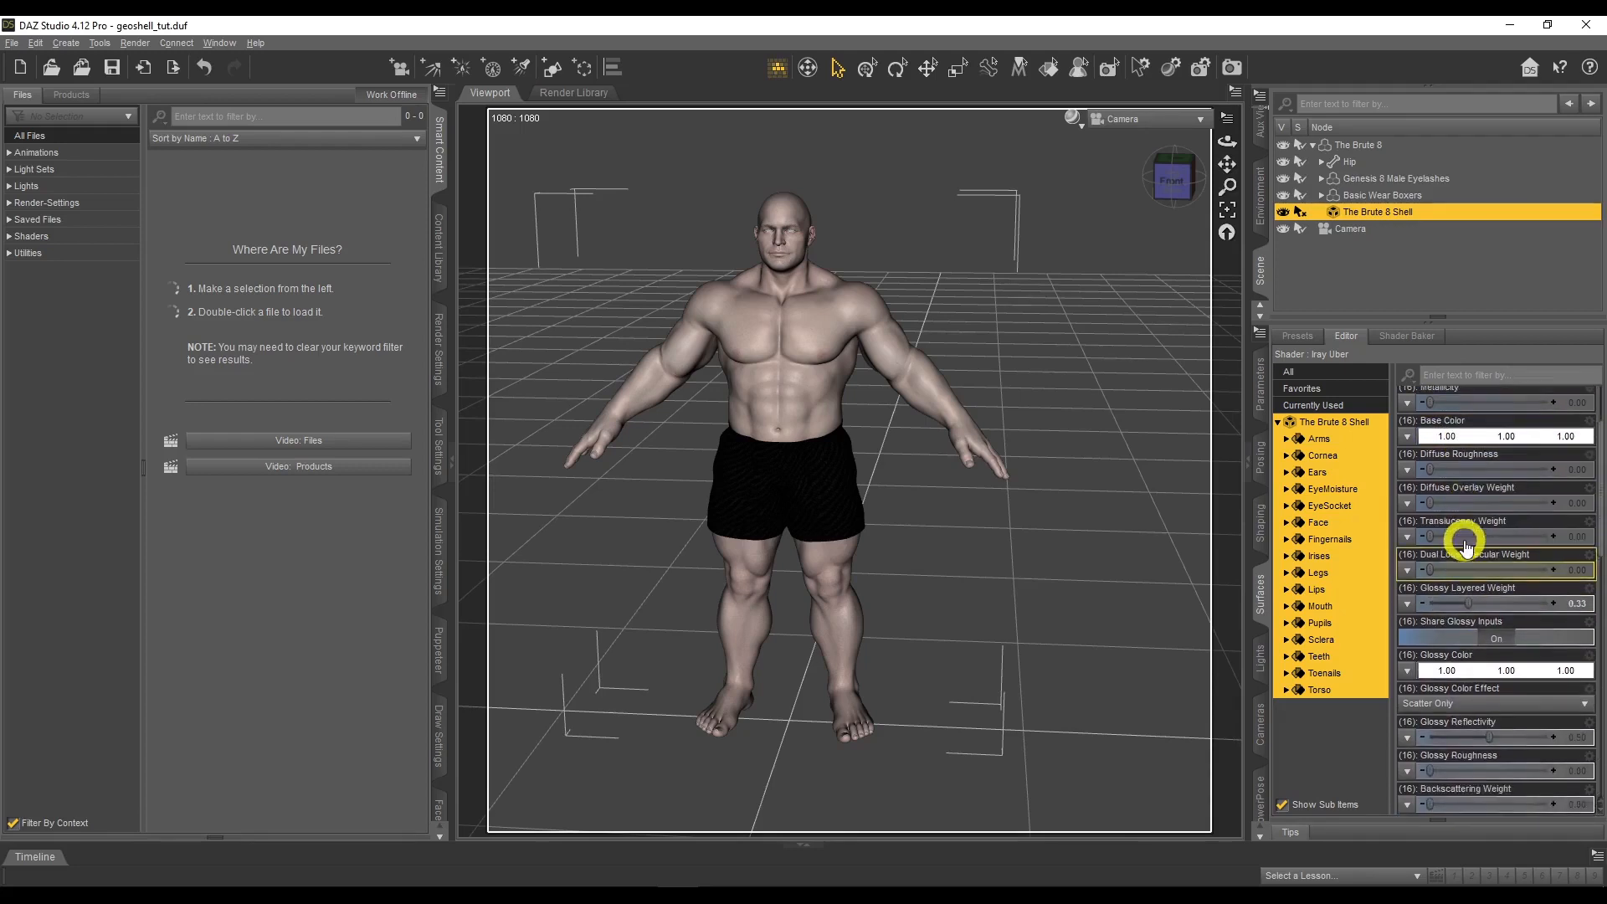
pyautogui.scroll(-2, 1466, 545)
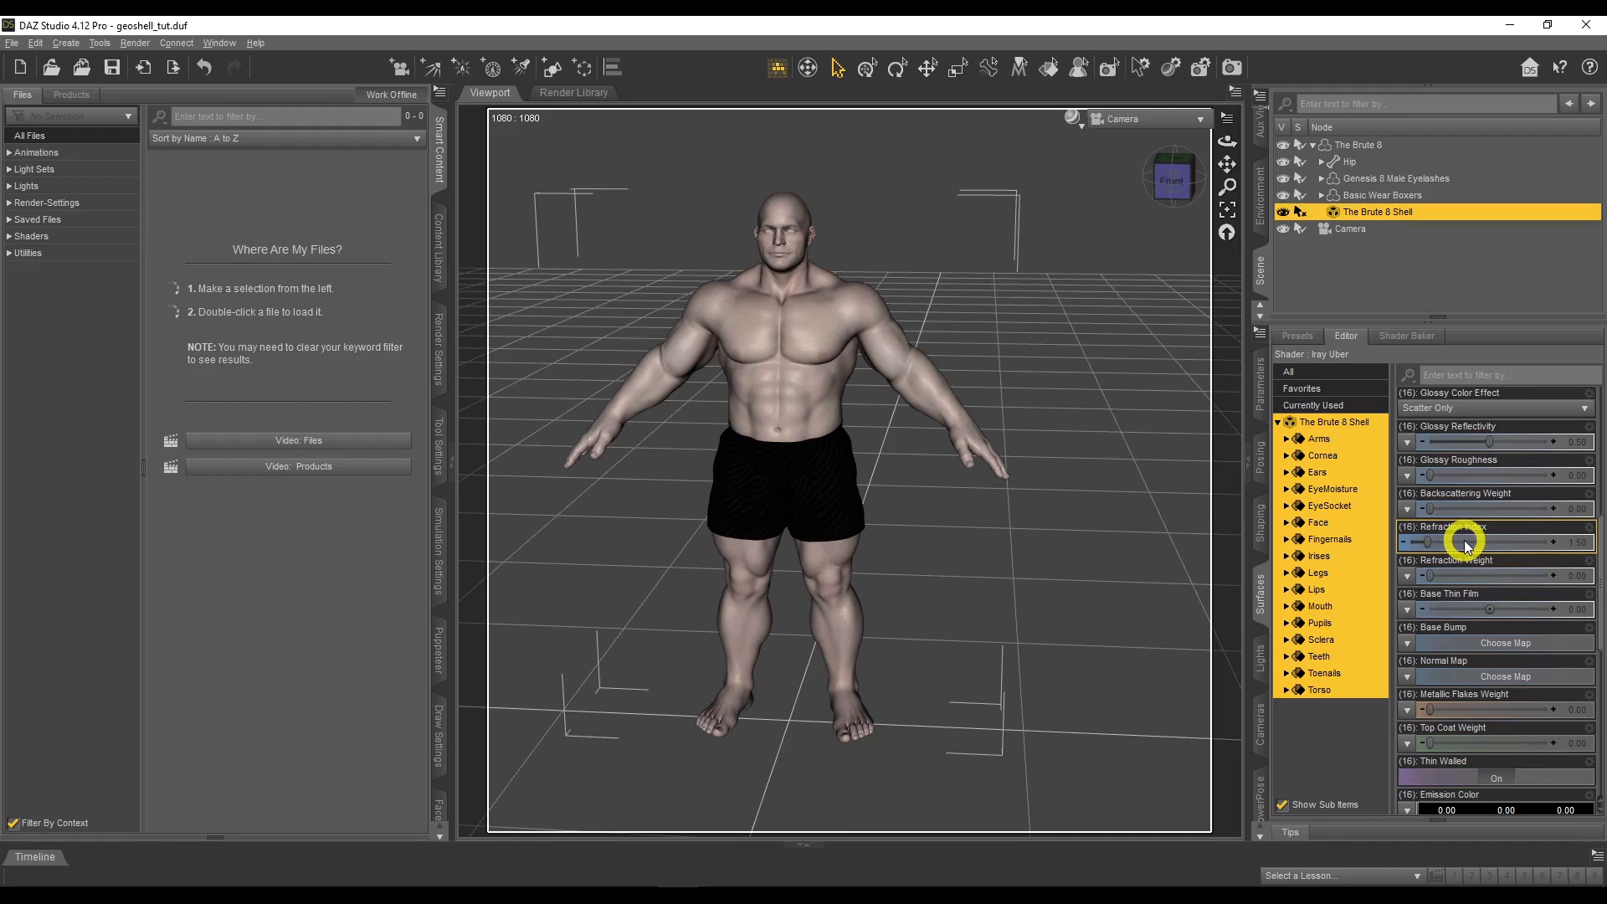
# Apply the Metal - Gold shader from the Iray Metal presets to all surfaces of The Brute 8 Shell
pyautogui.click(1316, 340)
pyautogui.click(1278, 411)
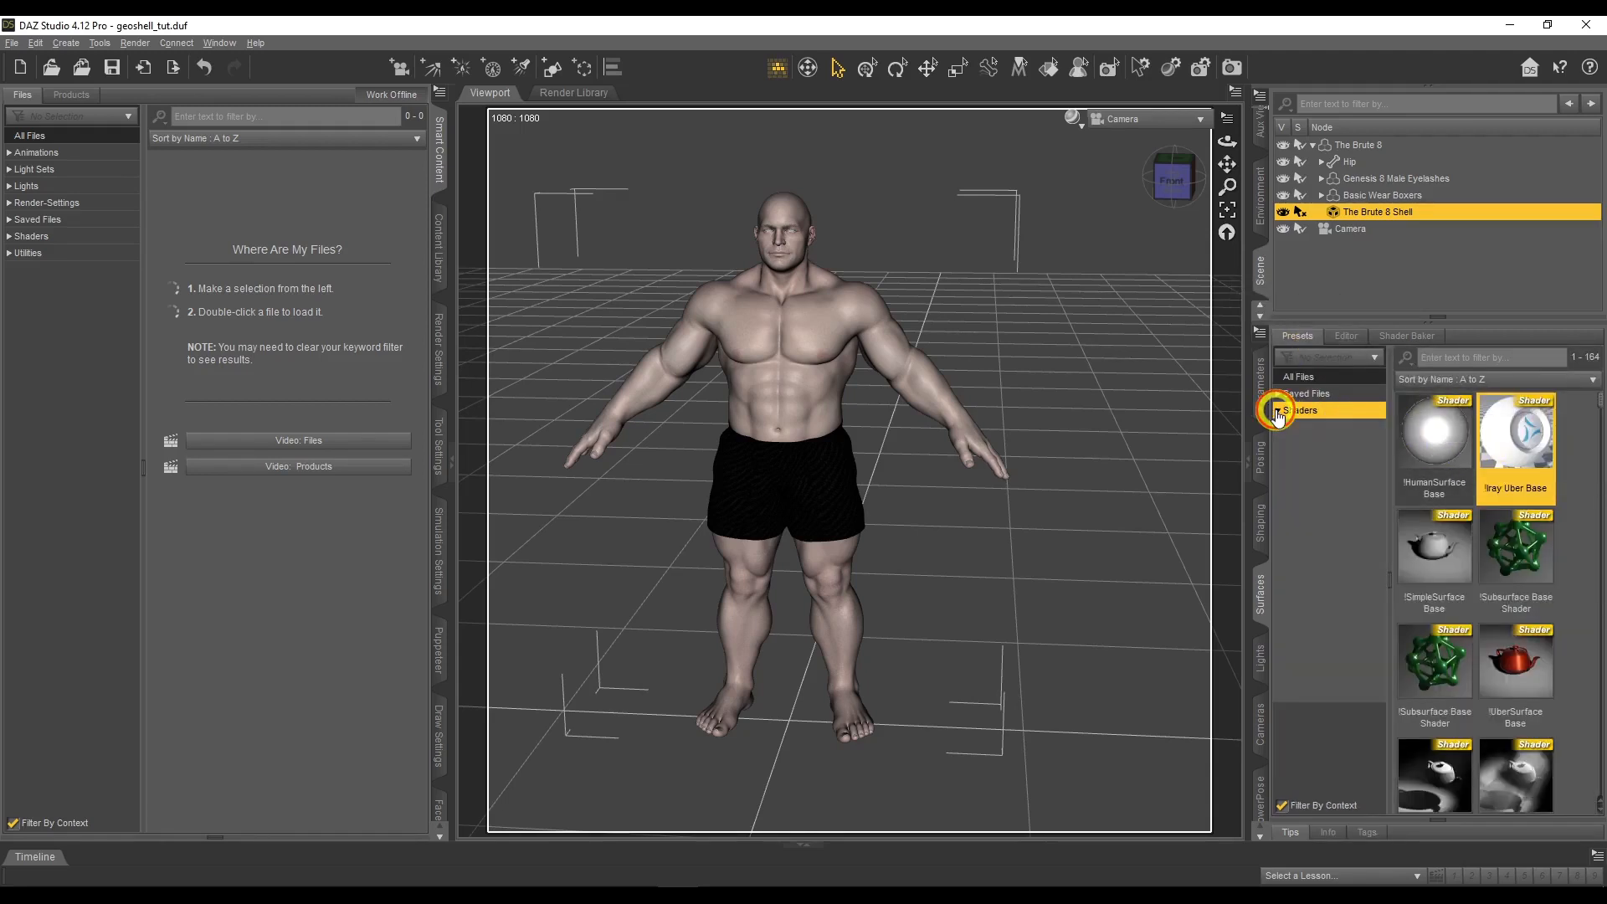
pyautogui.click(1286, 460)
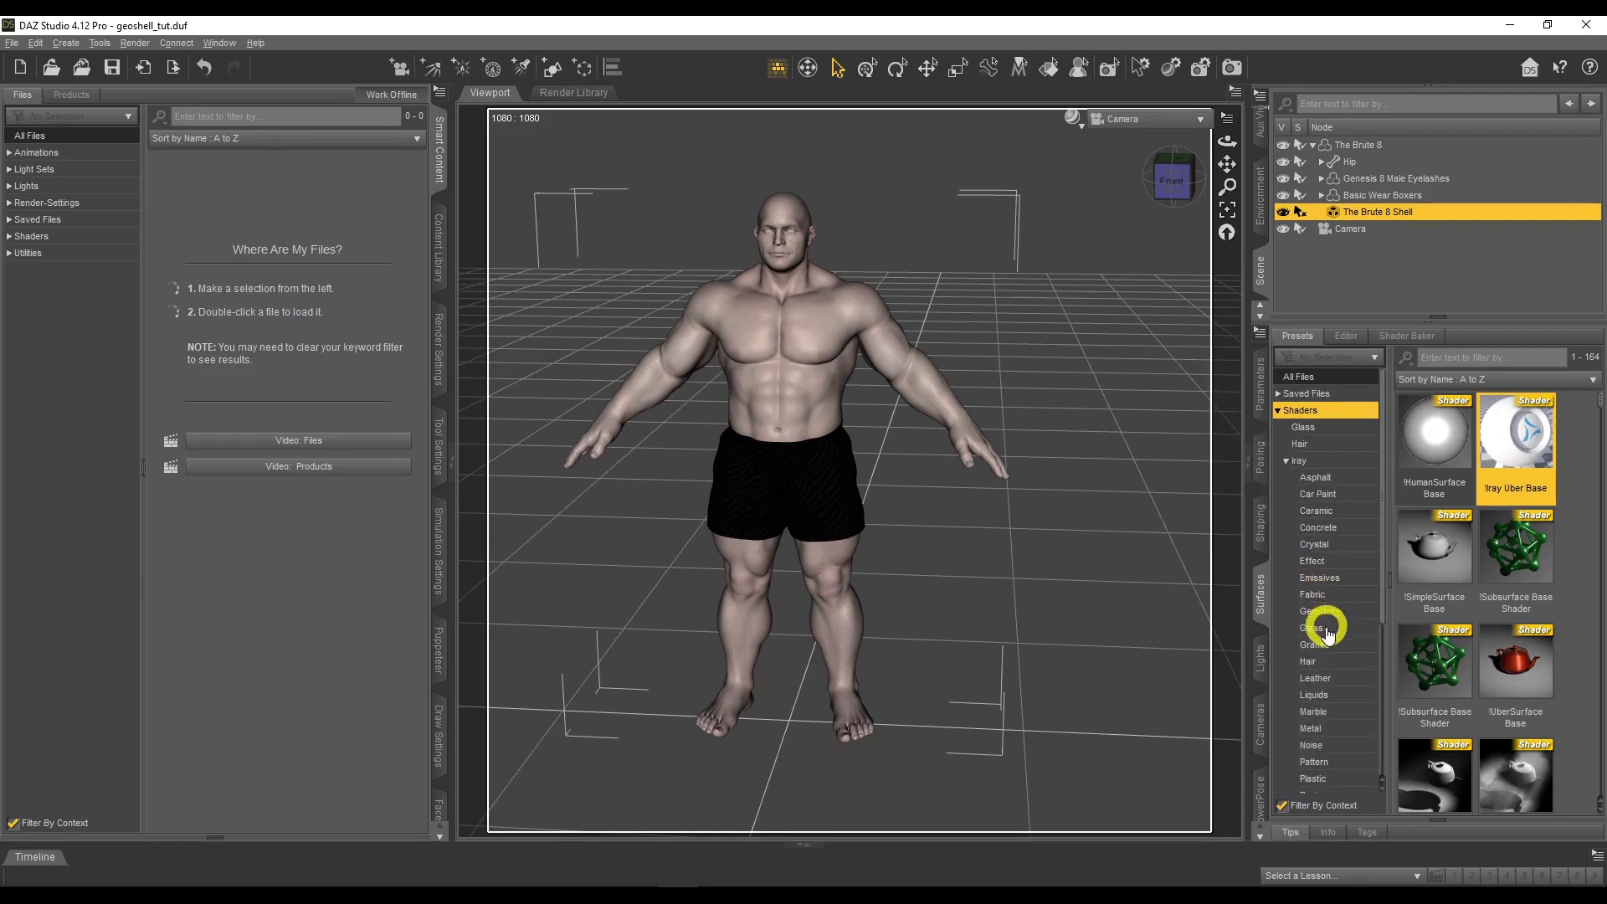
pyautogui.scroll(-3, 1328, 679)
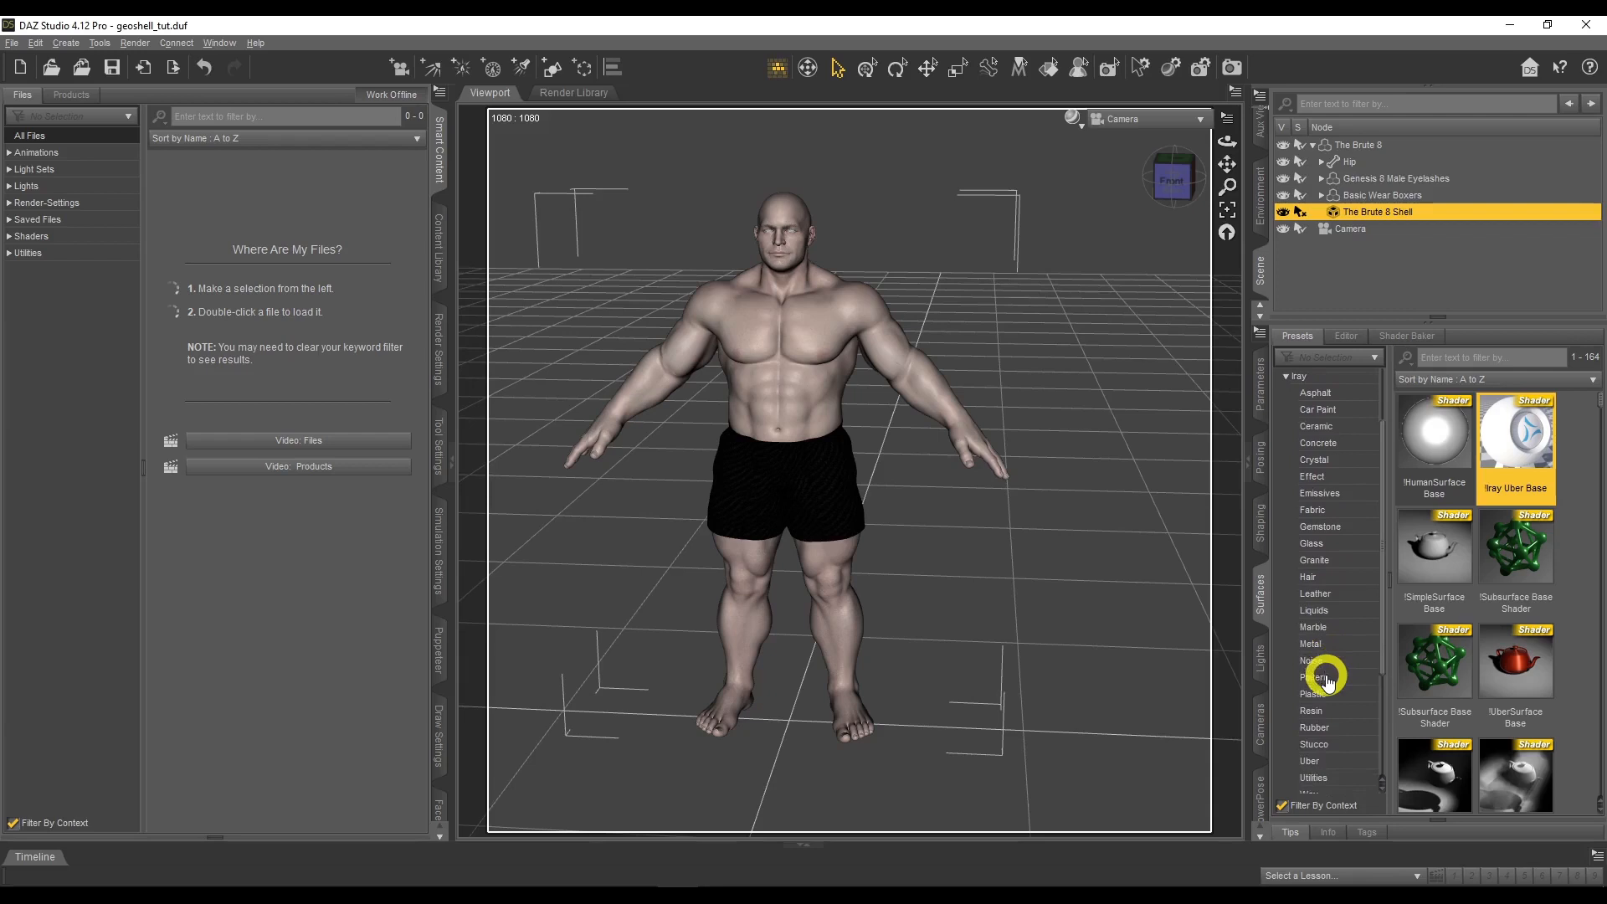
pyautogui.click(1320, 632)
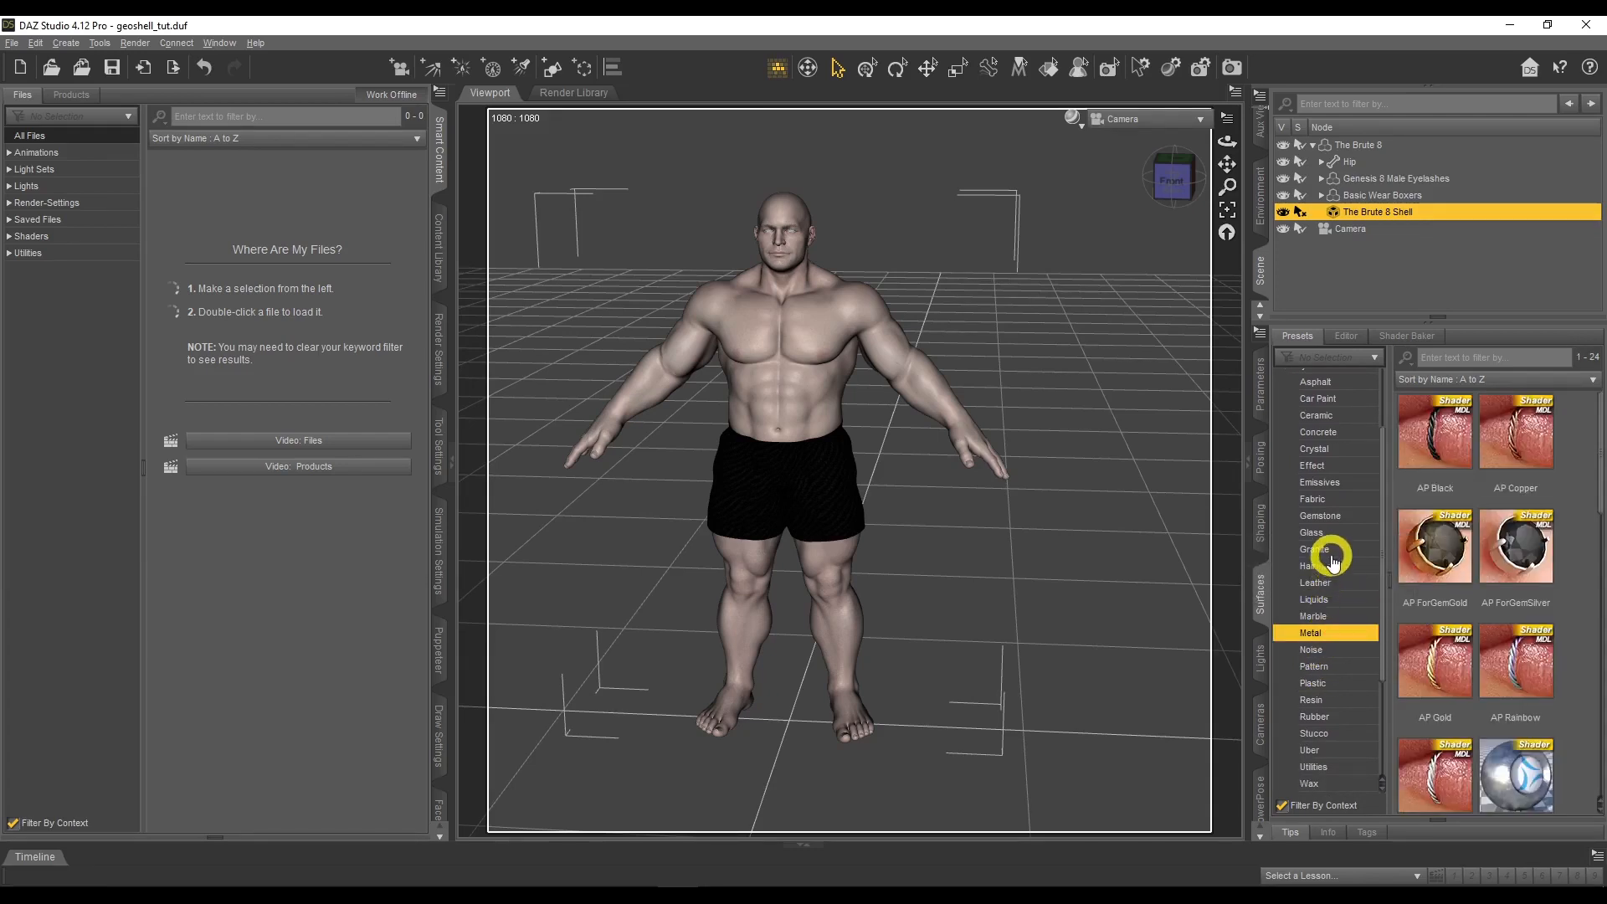
pyautogui.scroll(-10, 1473, 569)
pyautogui.scroll(4, 1519, 565)
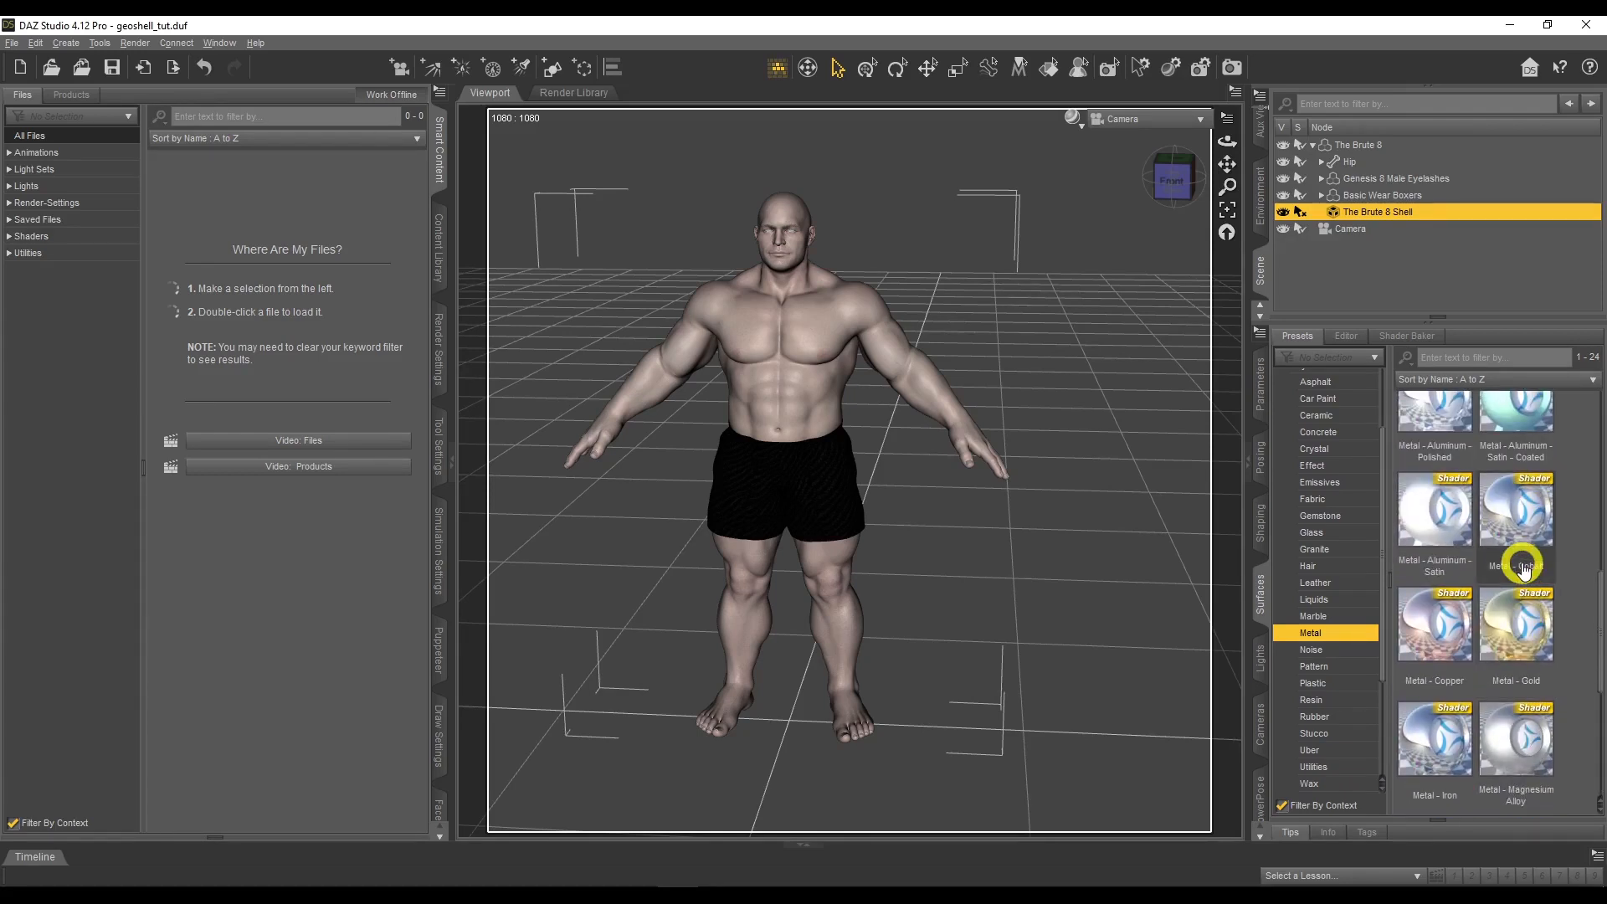
pyautogui.doubleClick(1520, 626)
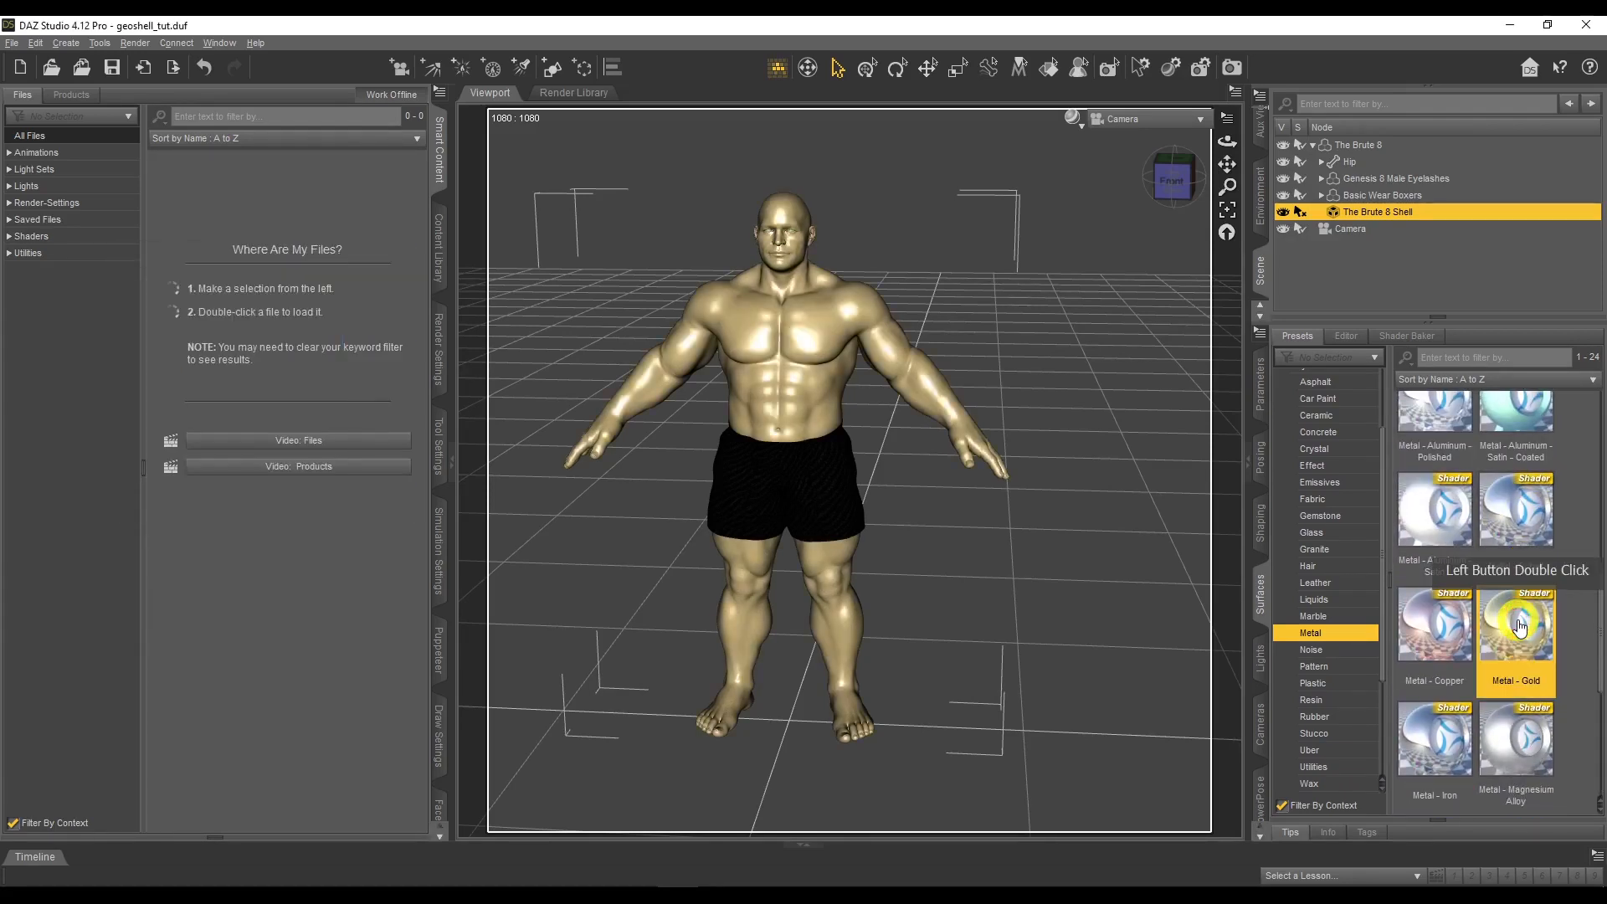
pyautogui.click(1342, 337)
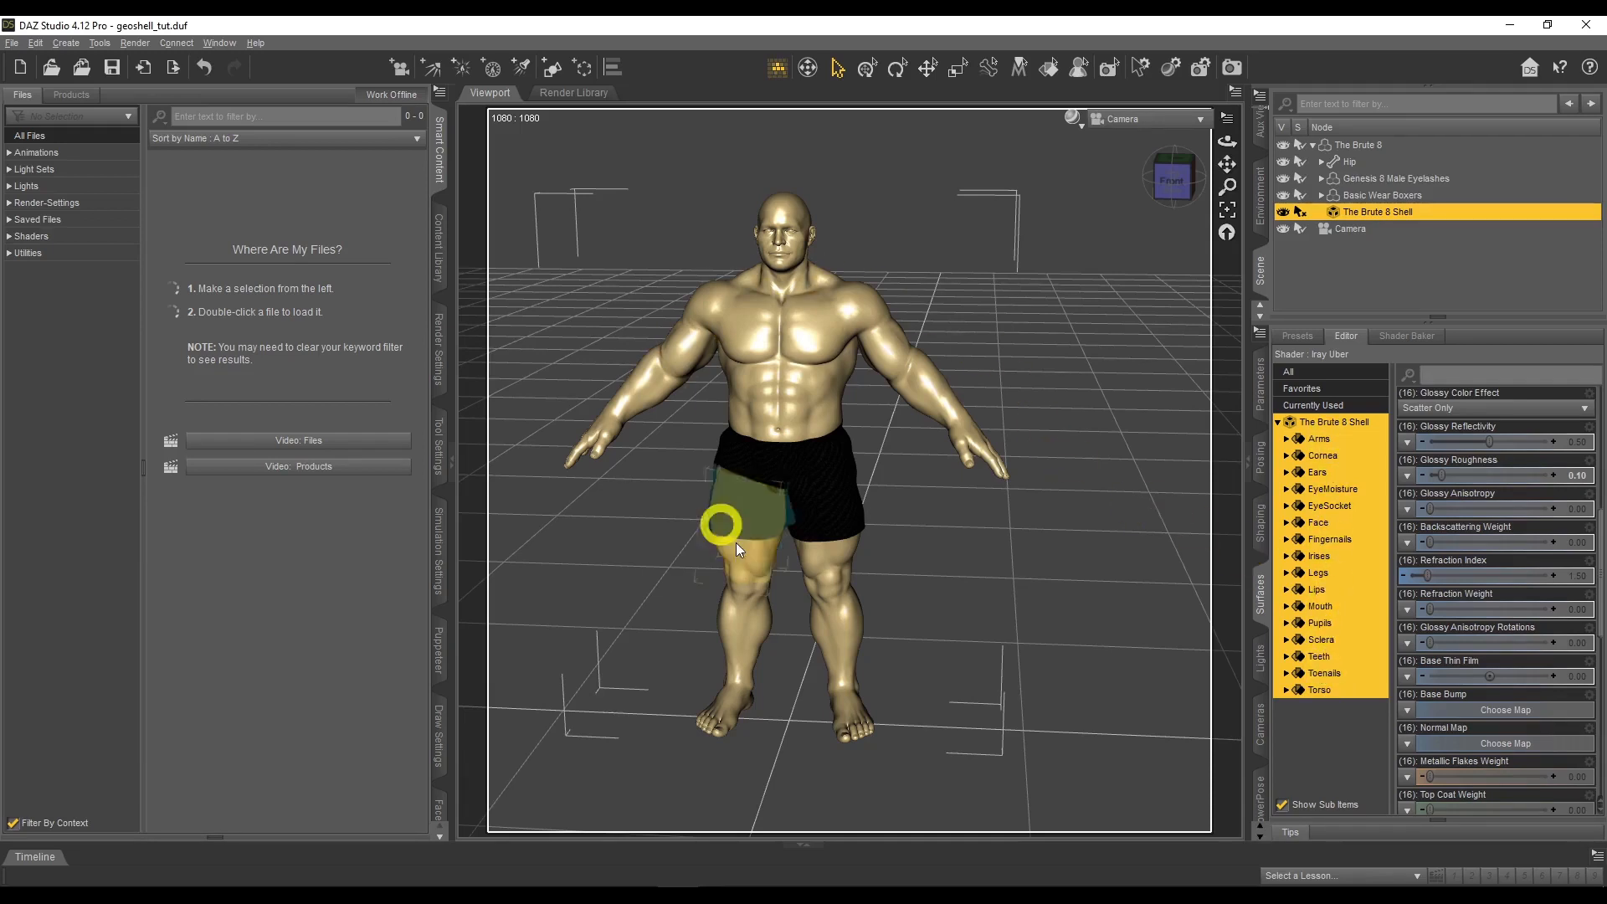
pyautogui.scroll(5, 1523, 548)
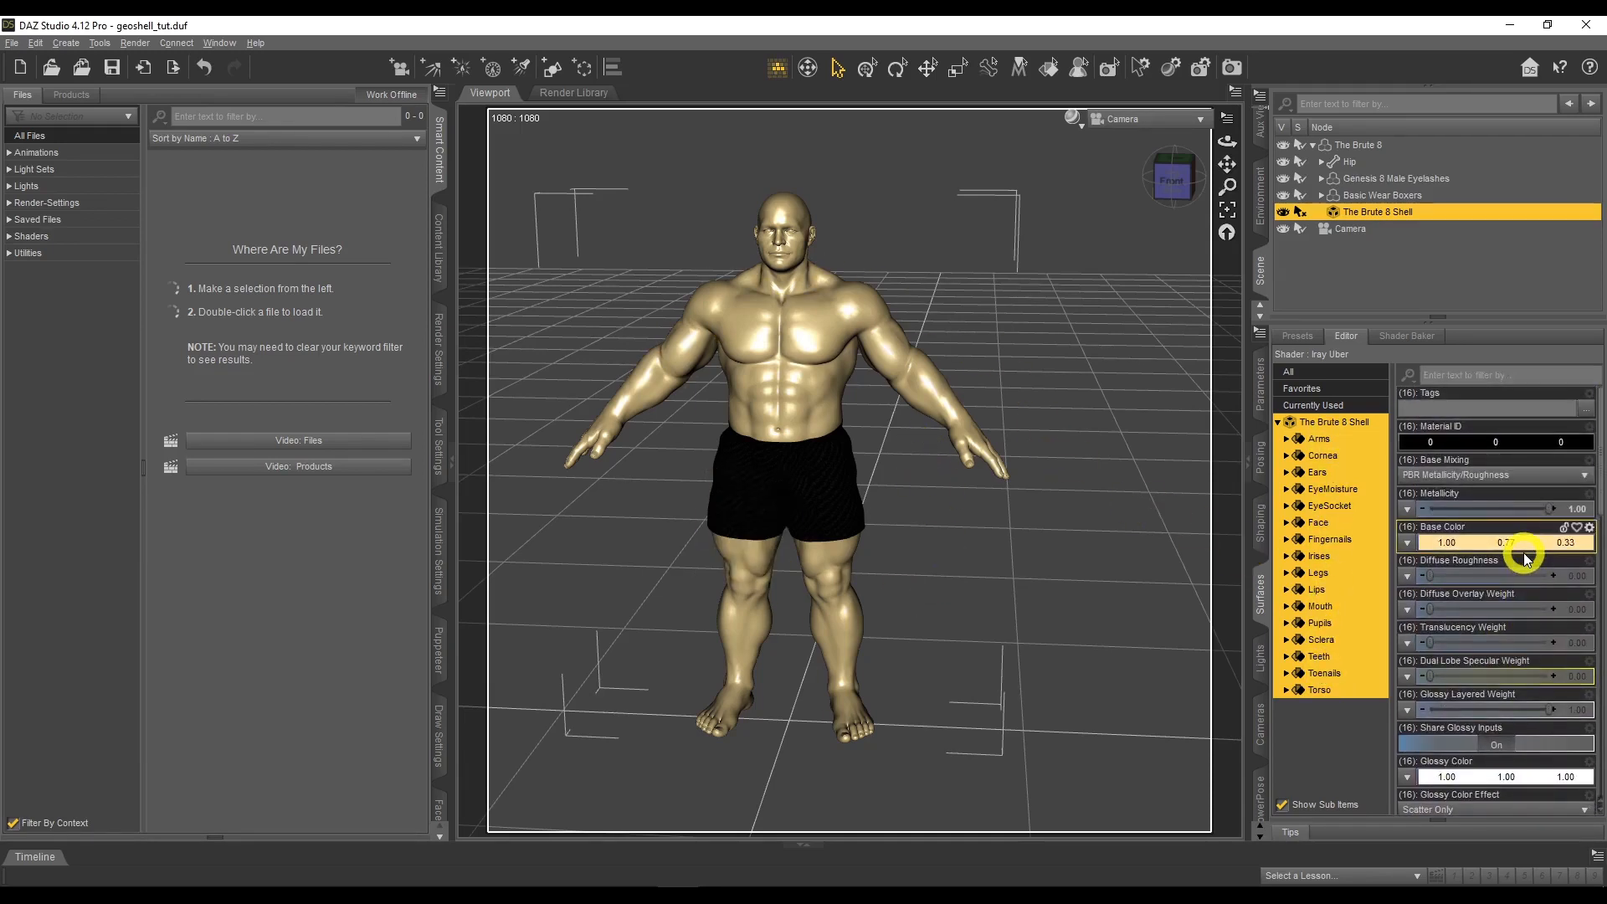
# Preview the figure in NVIDIA Iray display, hiding and reshowing The Brute 8 Shell to compare it with the skin
pyautogui.click(1072, 117)
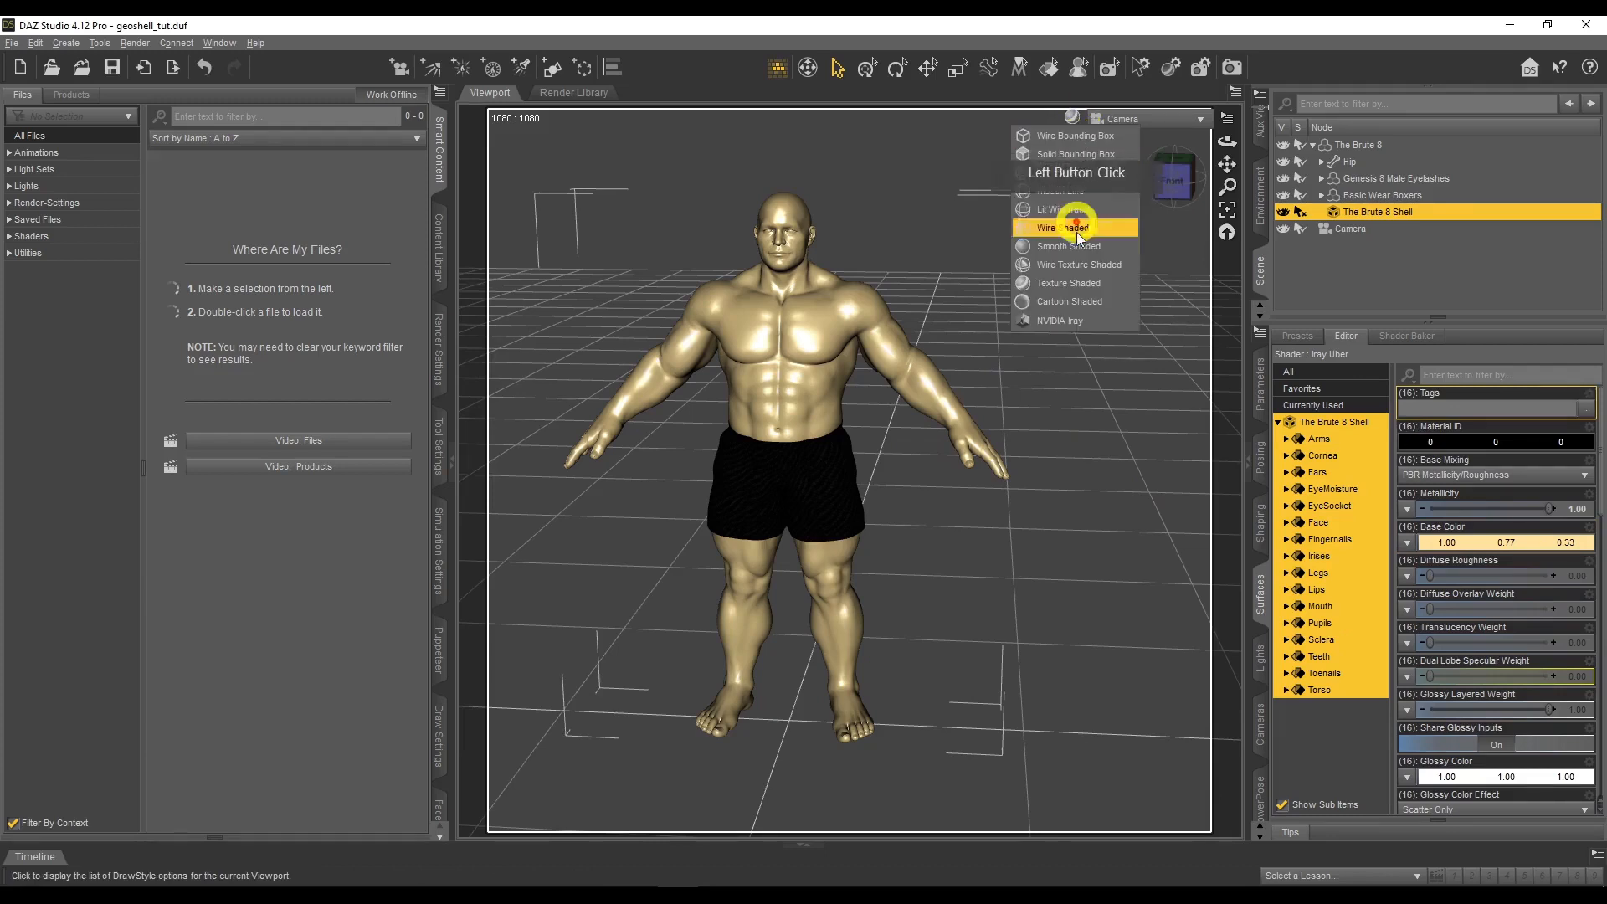
pyautogui.click(1082, 320)
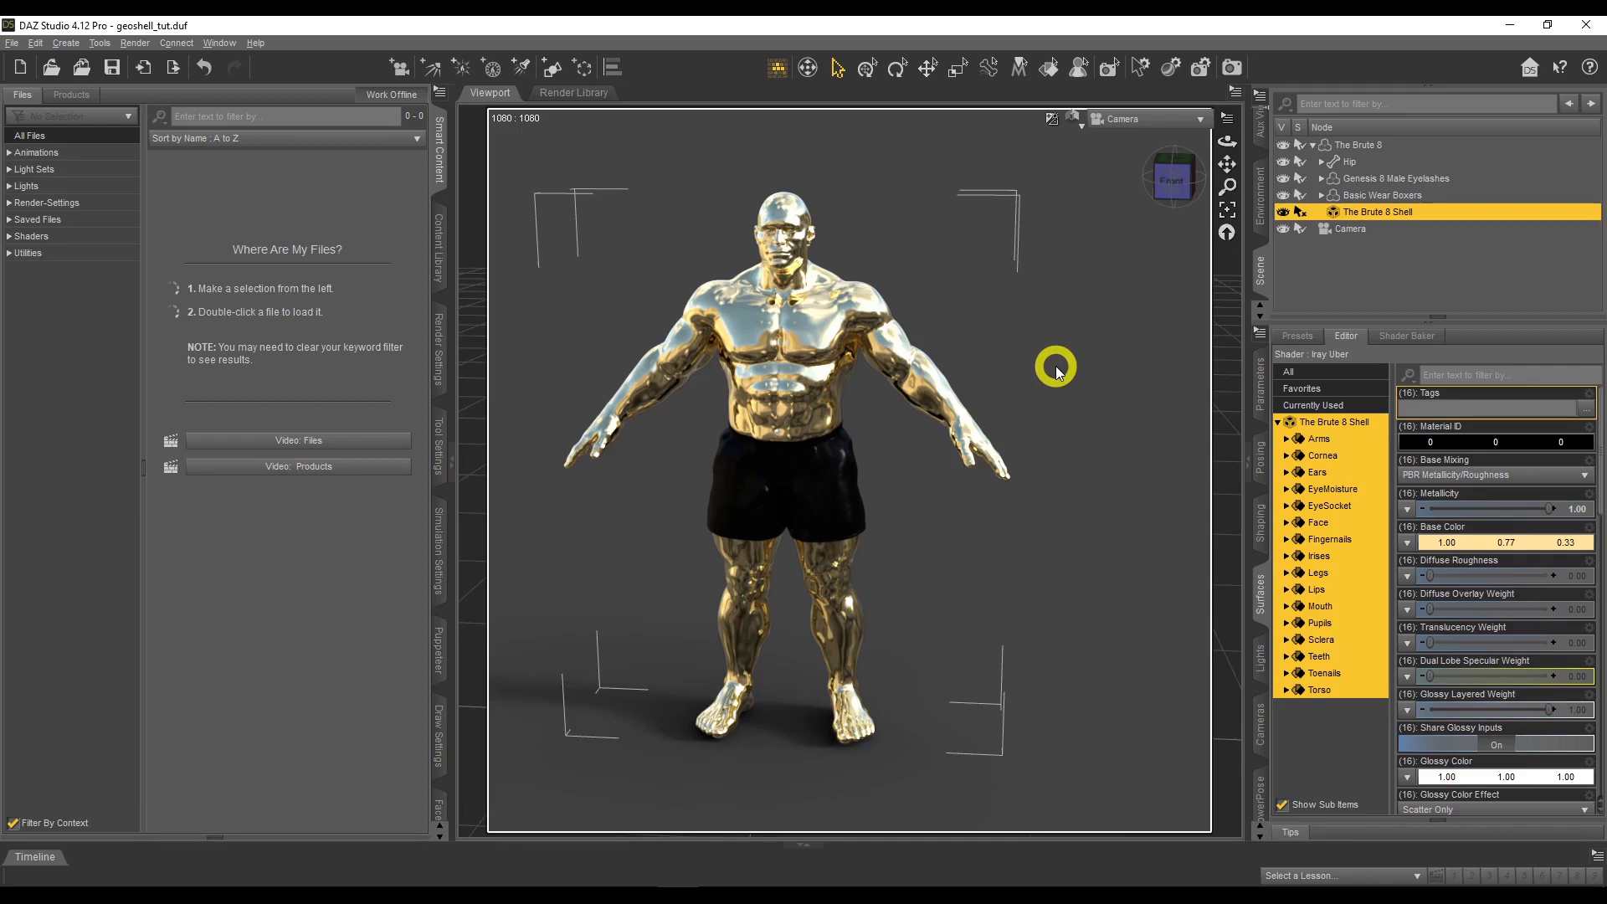
pyautogui.click(1282, 212)
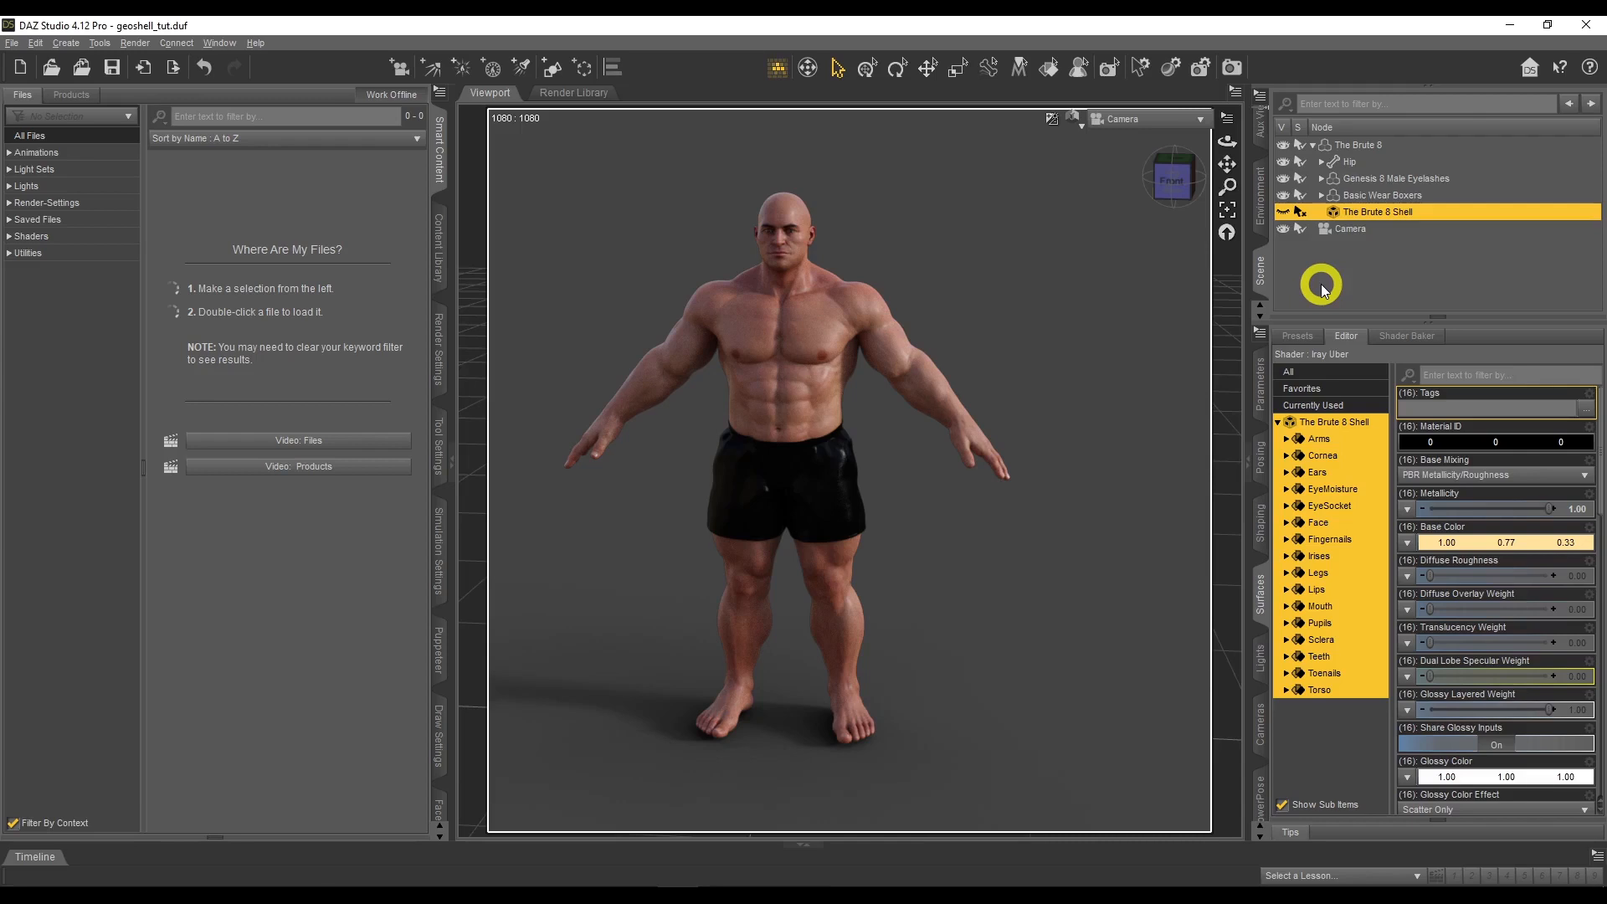
pyautogui.click(1287, 216)
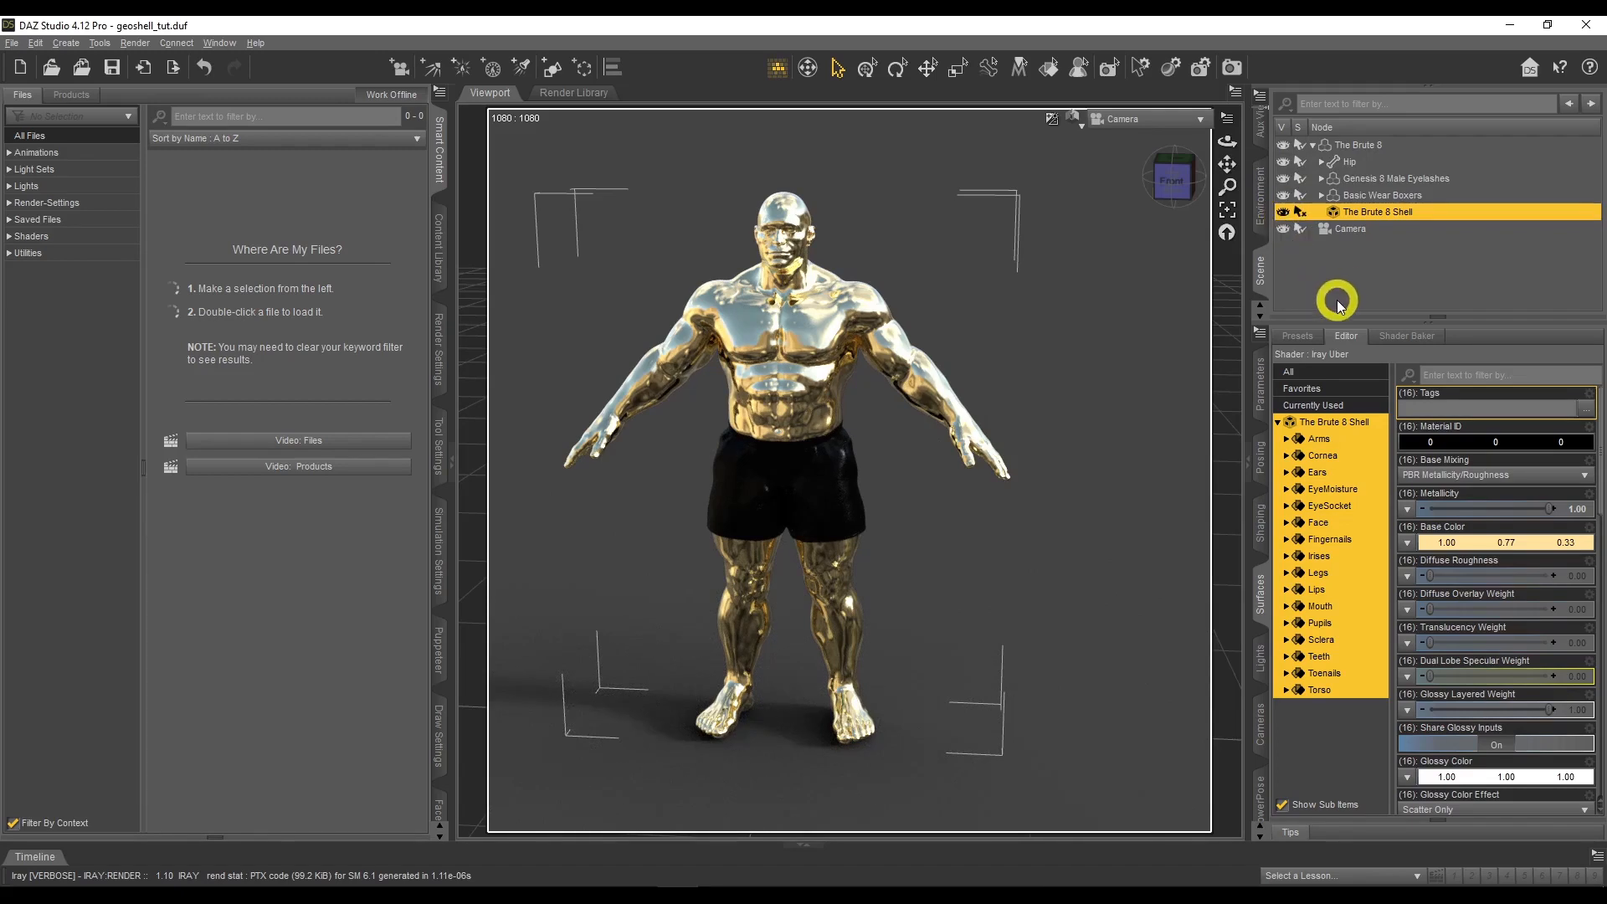
# Filter the properties for "cut" and set the Cutout Opacity of the shell's Face surface to 0
pyautogui.click(1321, 455)
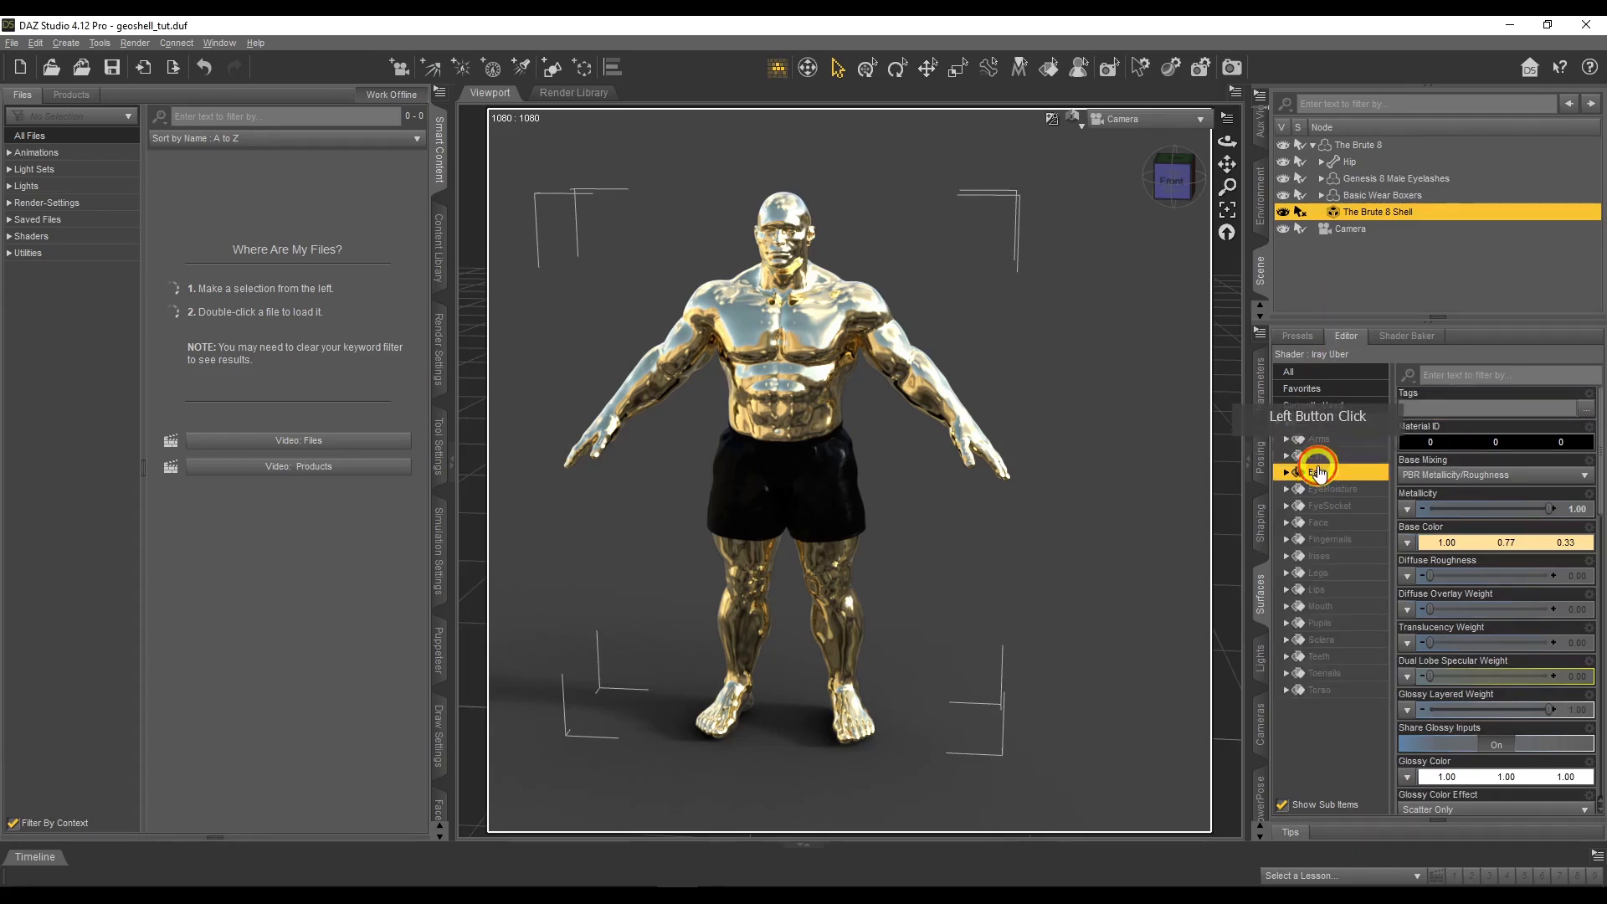
pyautogui.click(1328, 424)
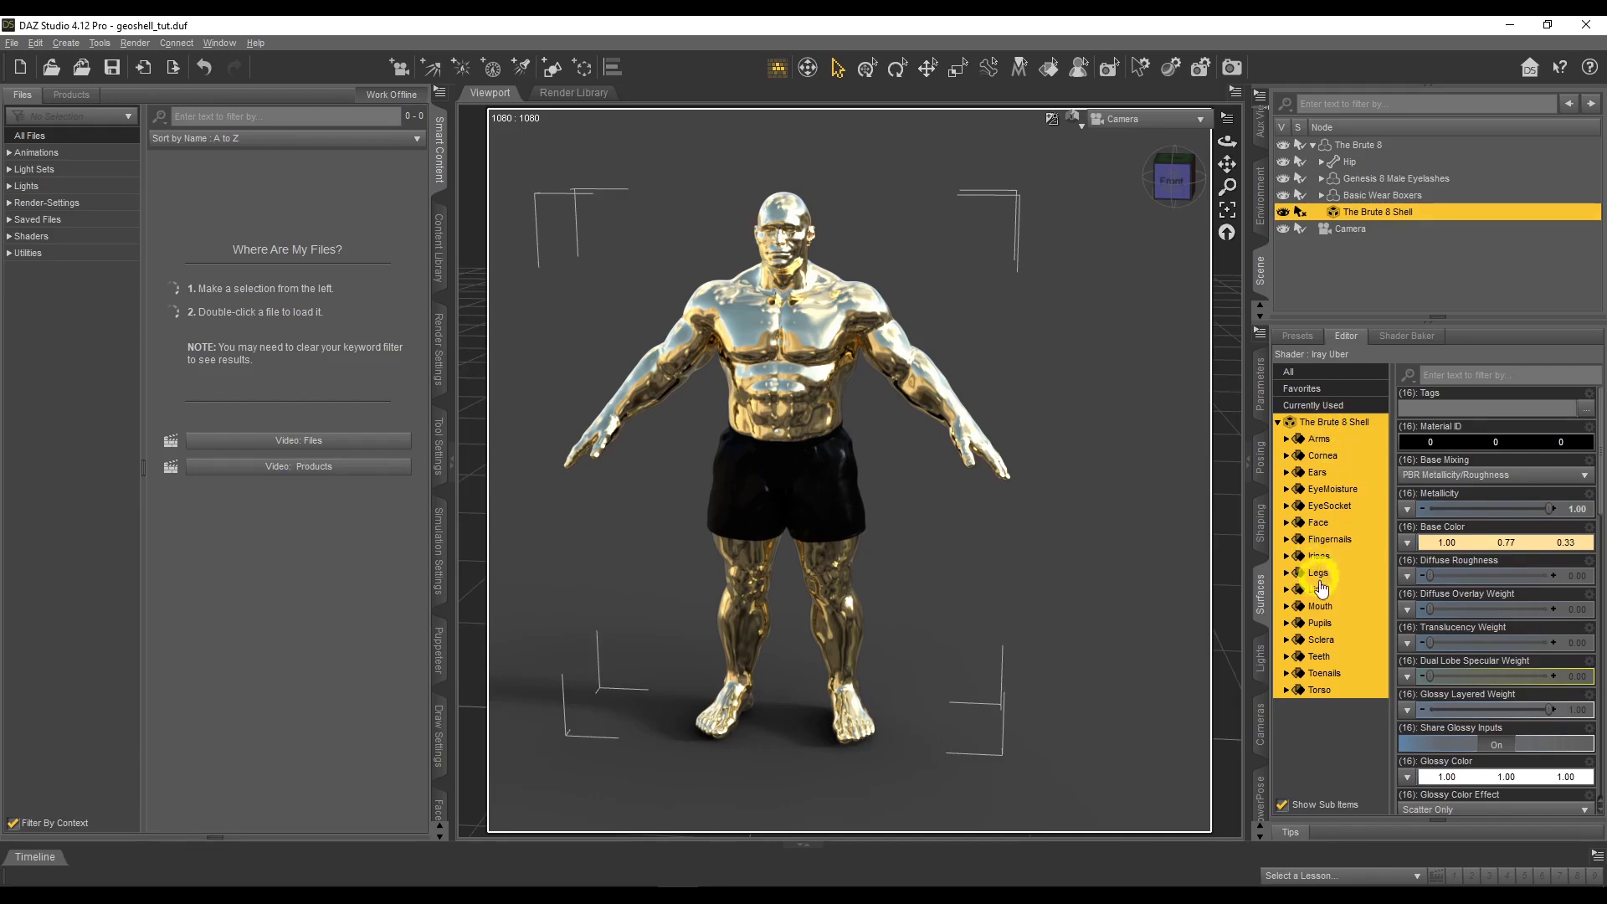
pyautogui.click(1317, 524)
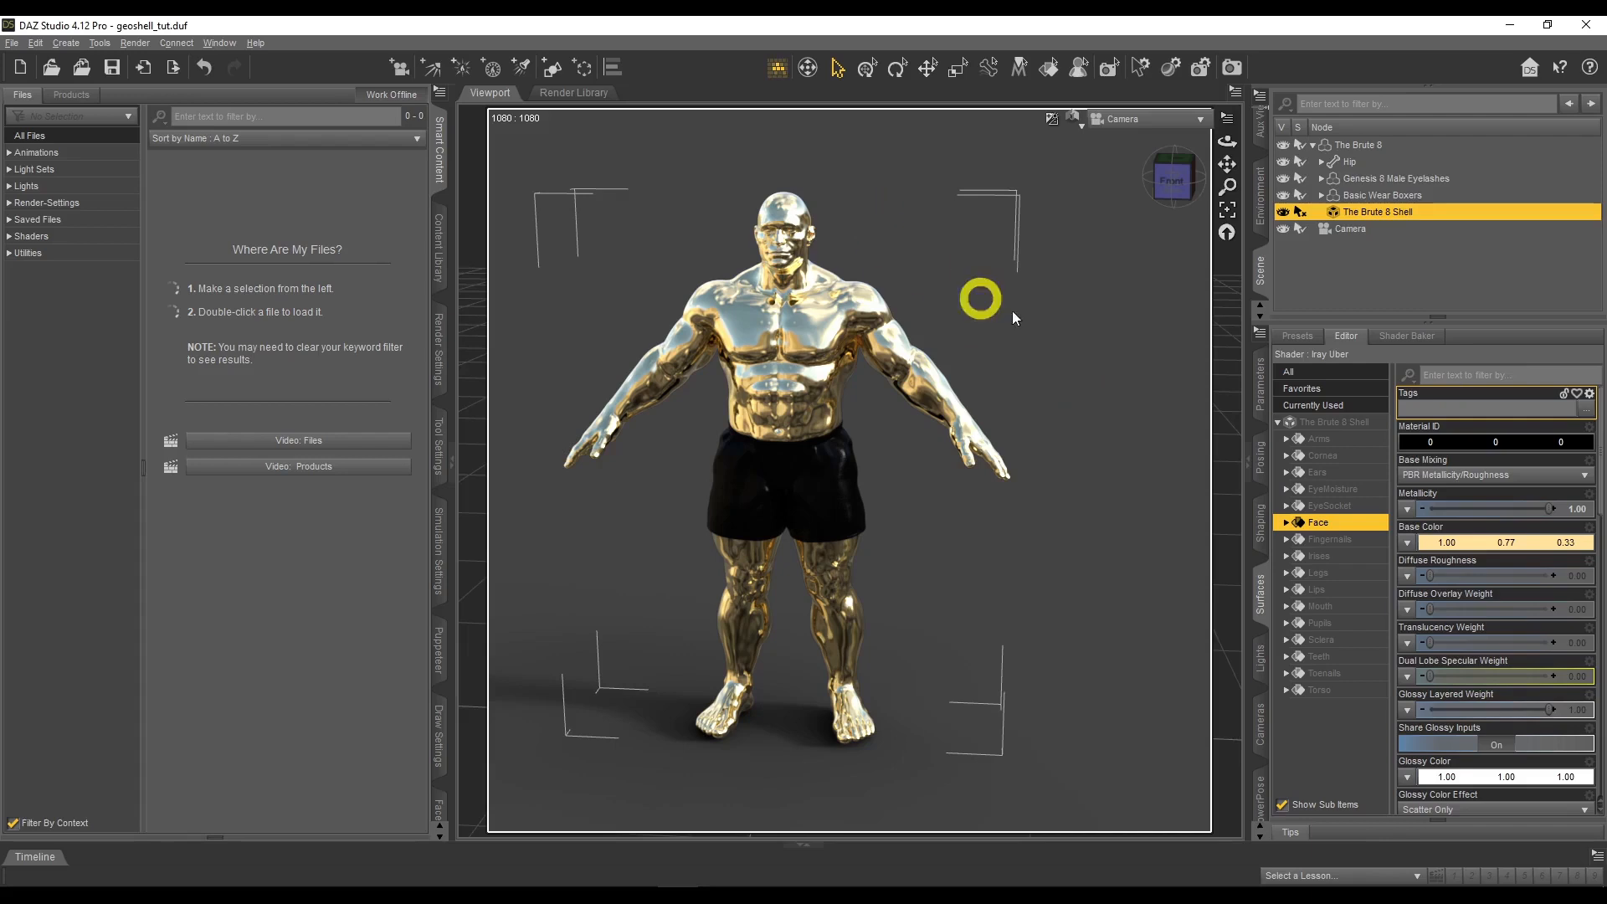
pyautogui.click(1460, 374)
pyautogui.write('cut')
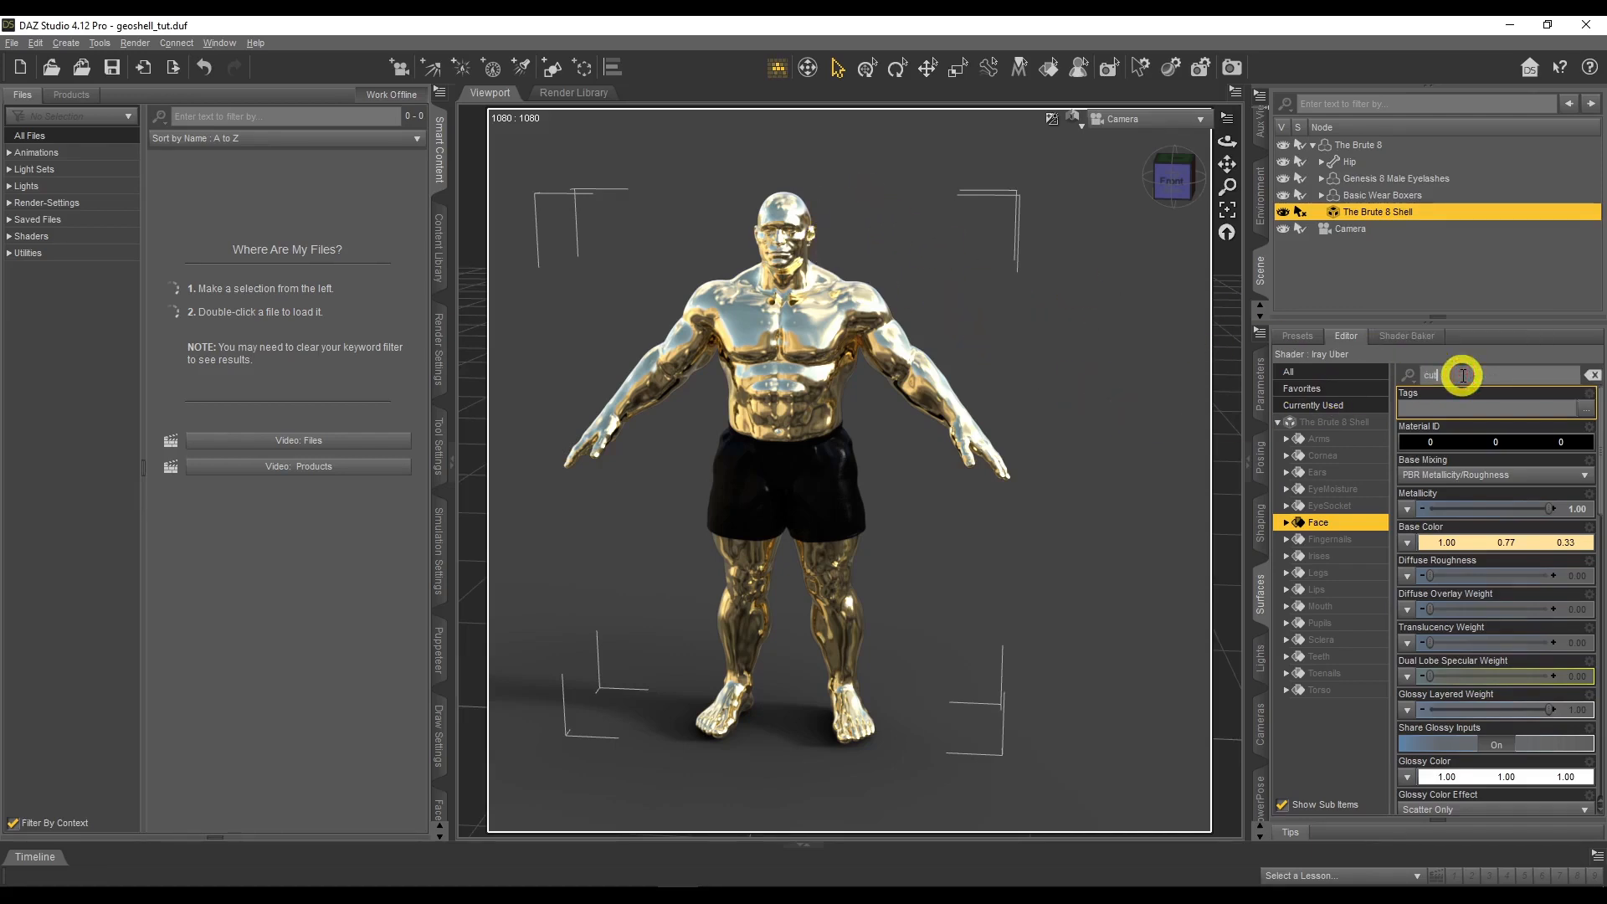
pyautogui.moveTo(1554, 406); pyautogui.dragTo(1410, 407)
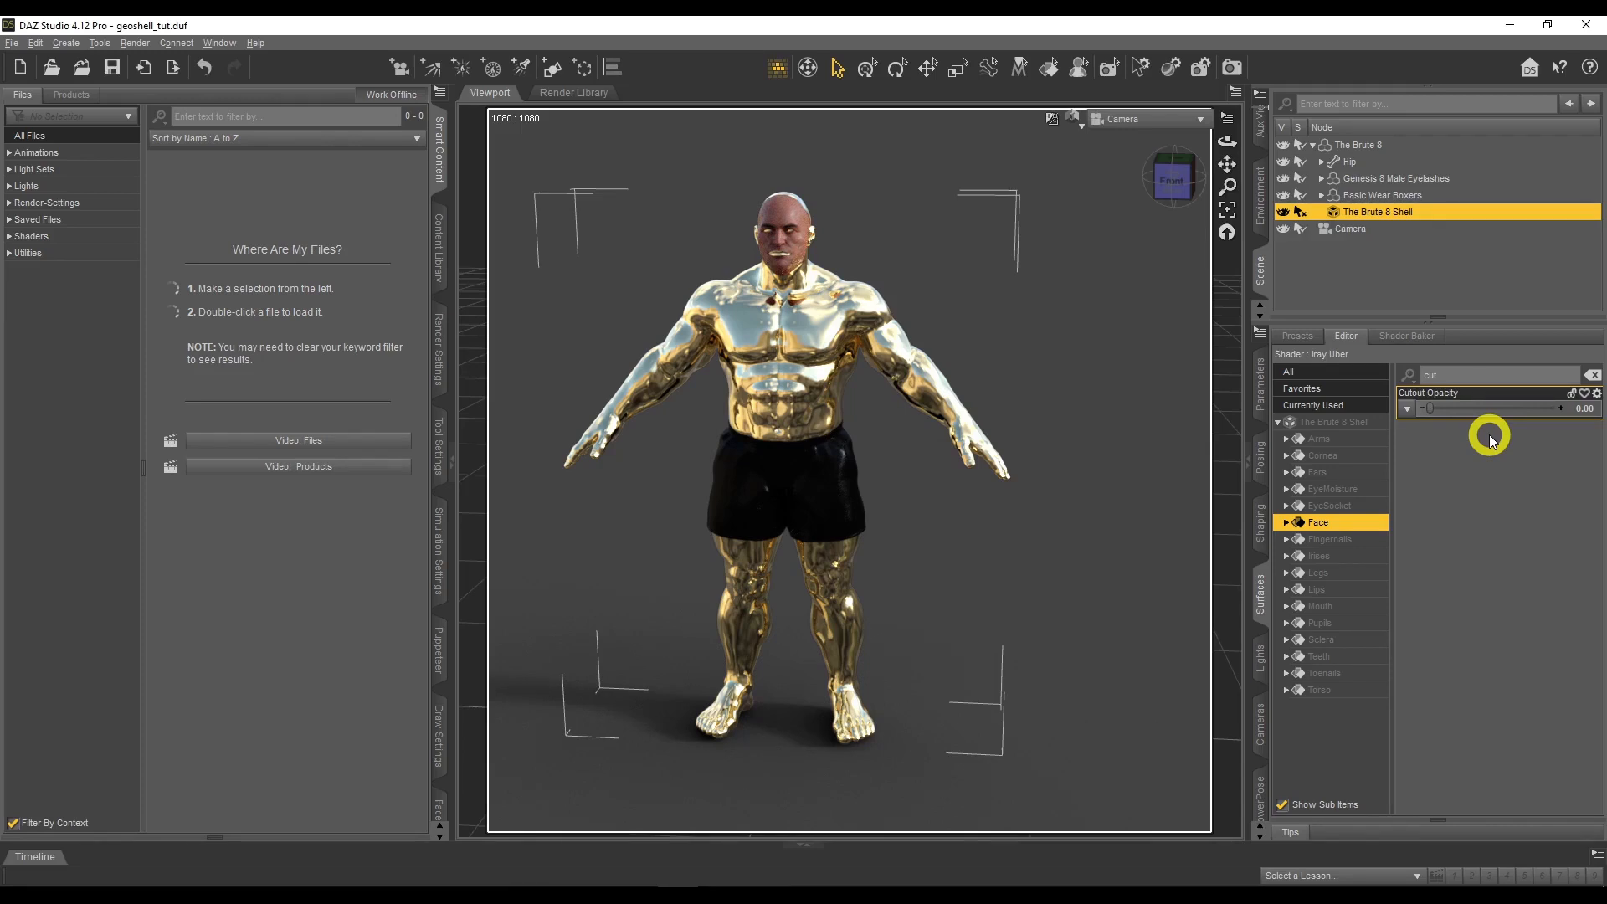
# Set the Cutout Opacity of every shell surface to 0, with only Arms raised back to 1
pyautogui.click(1360, 440)
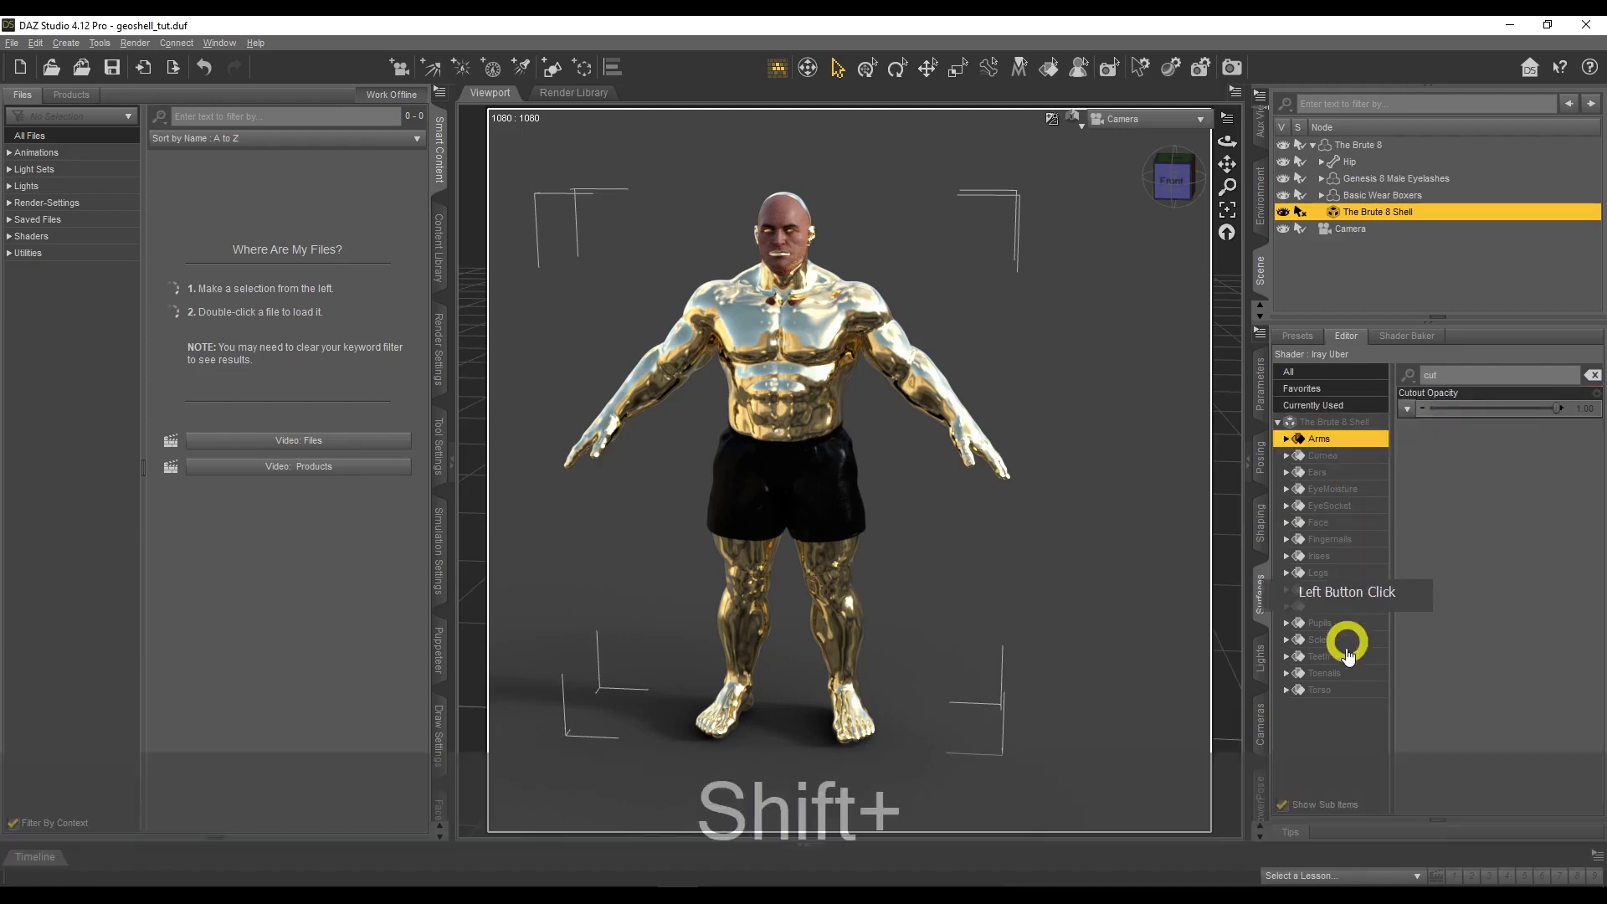
pyautogui.keyDown('shift'); pyautogui.click(1339, 690); pyautogui.keyUp('shift')
pyautogui.moveTo(1555, 408); pyautogui.dragTo(1411, 412)
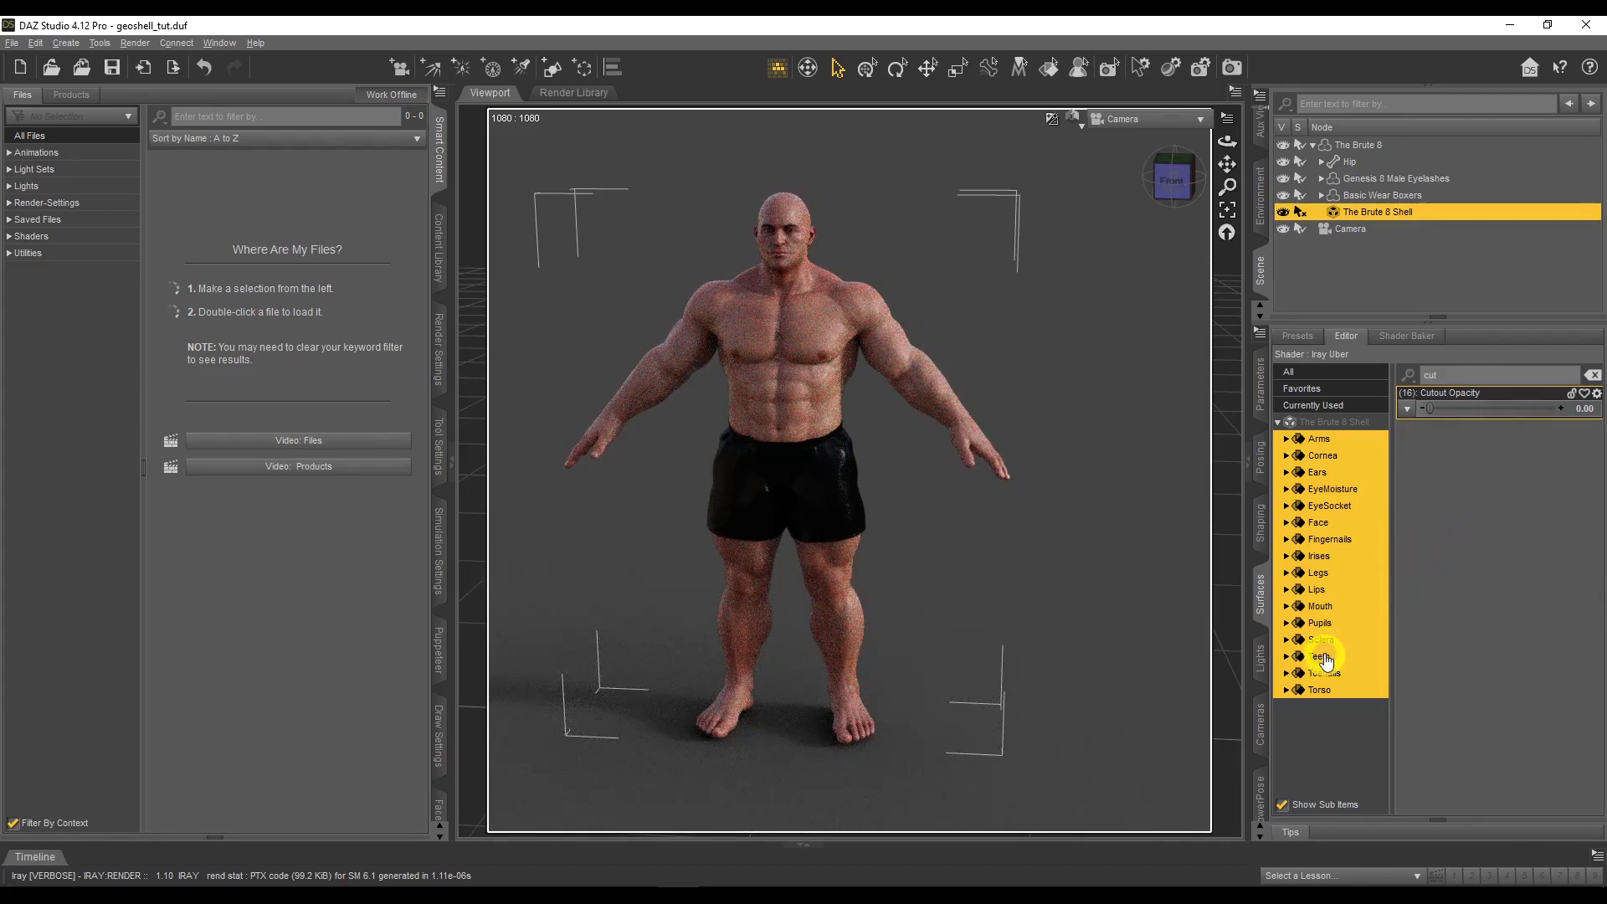
pyautogui.click(1320, 438)
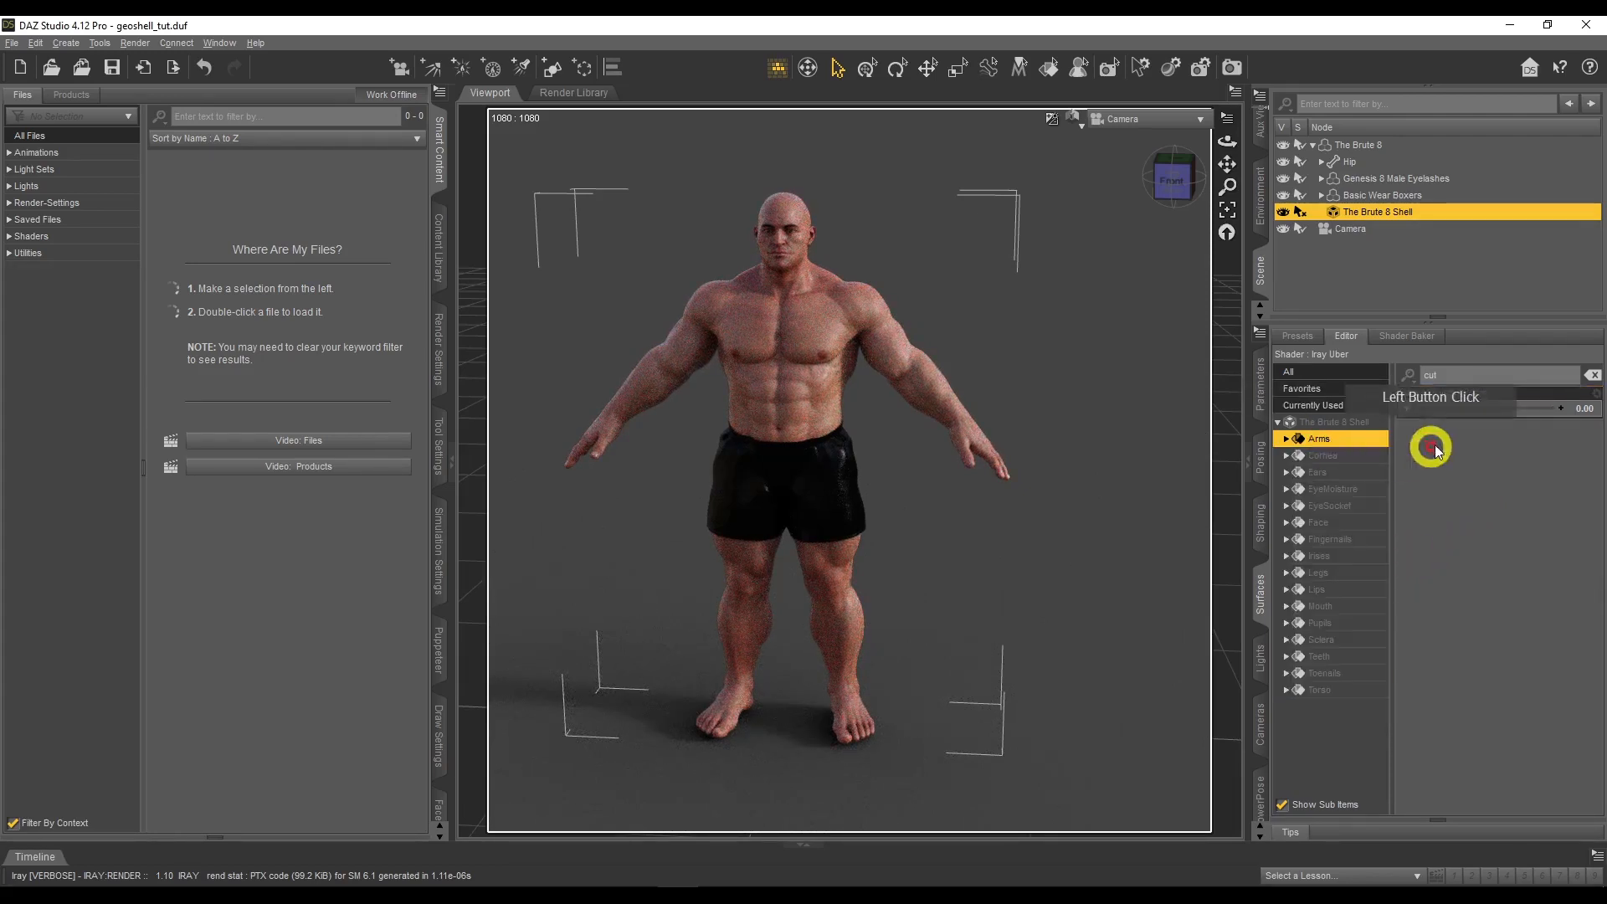
pyautogui.moveTo(1427, 407); pyautogui.dragTo(1580, 407)
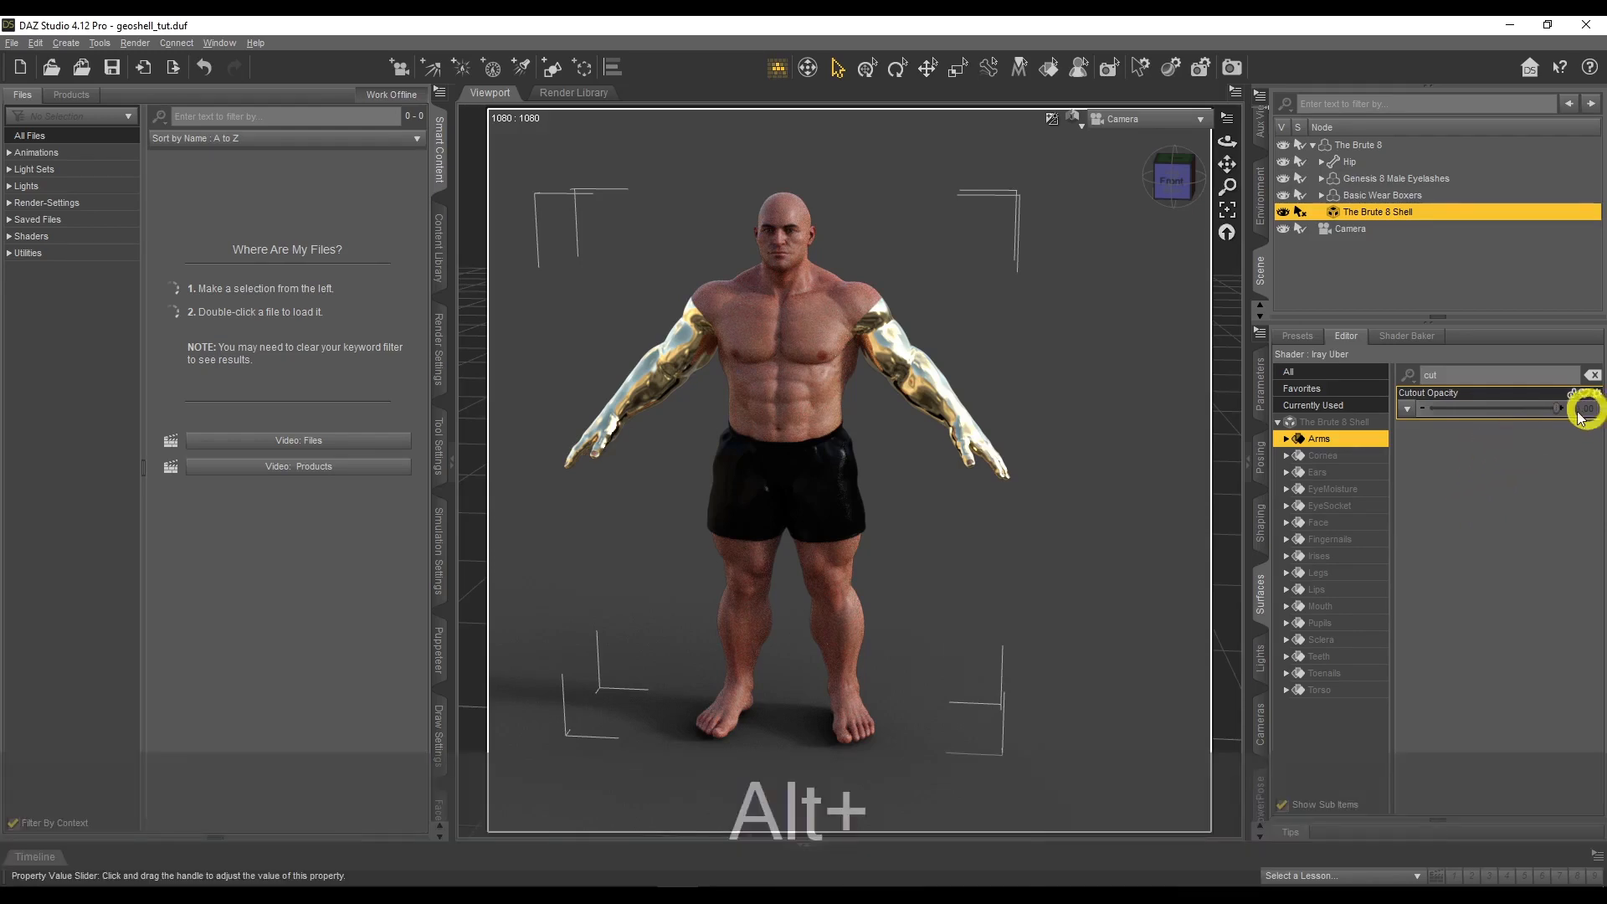
# Reset the Cutout Opacity of all The Brute 8 Shell surfaces to its default and clear the property filter
pyautogui.click(1377, 422)
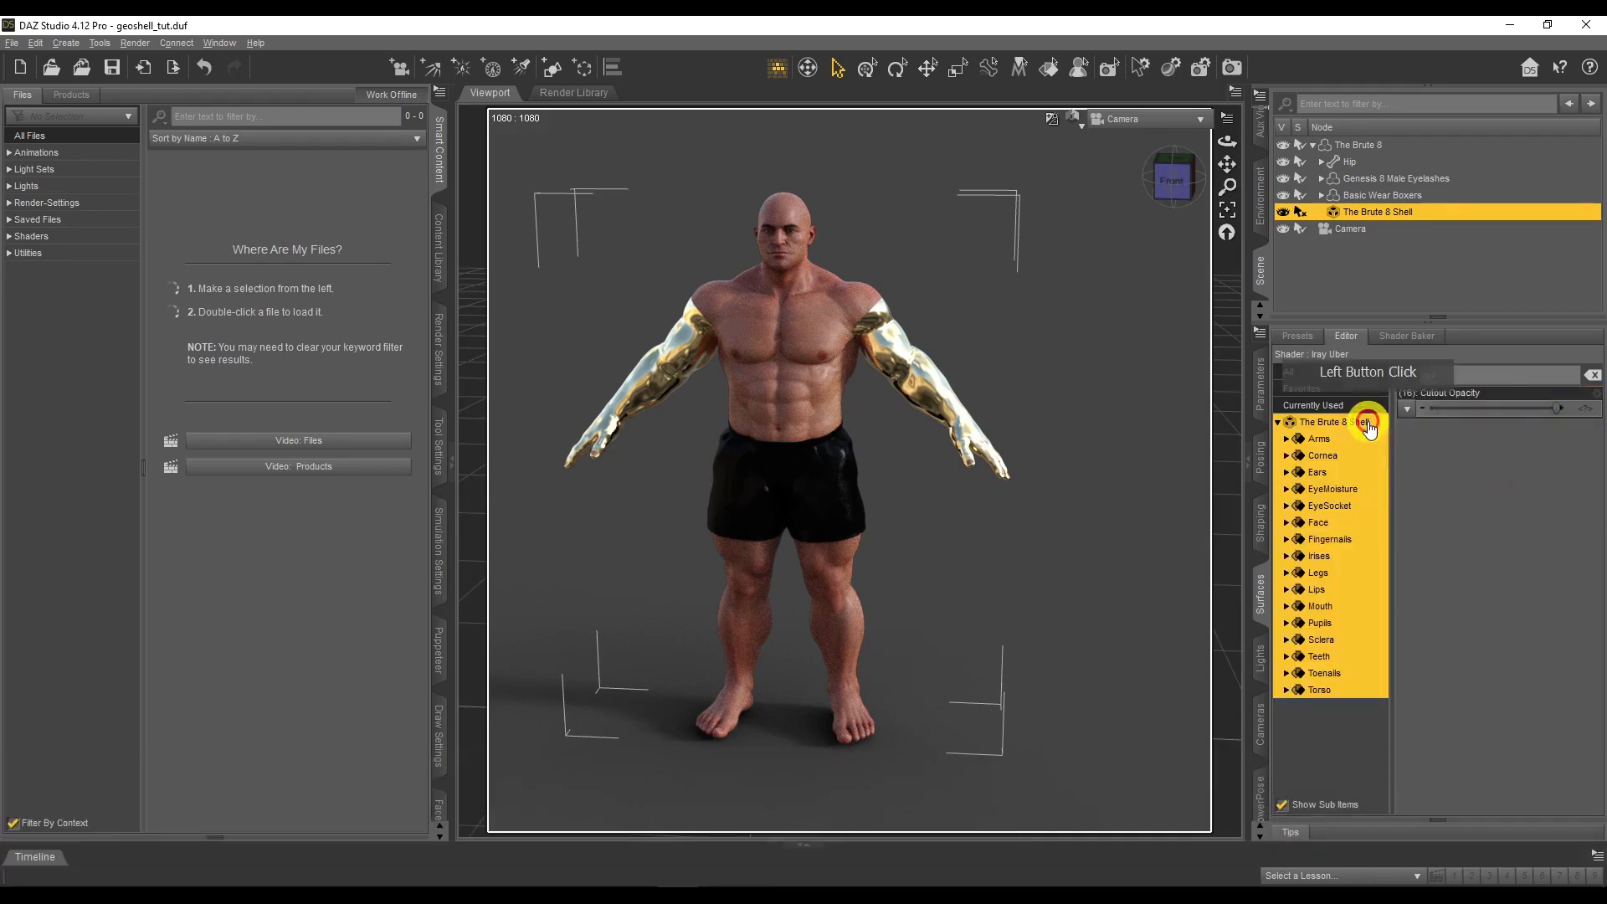
pyautogui.keyDown('alt'); pyautogui.click(1588, 414); pyautogui.keyUp('alt')
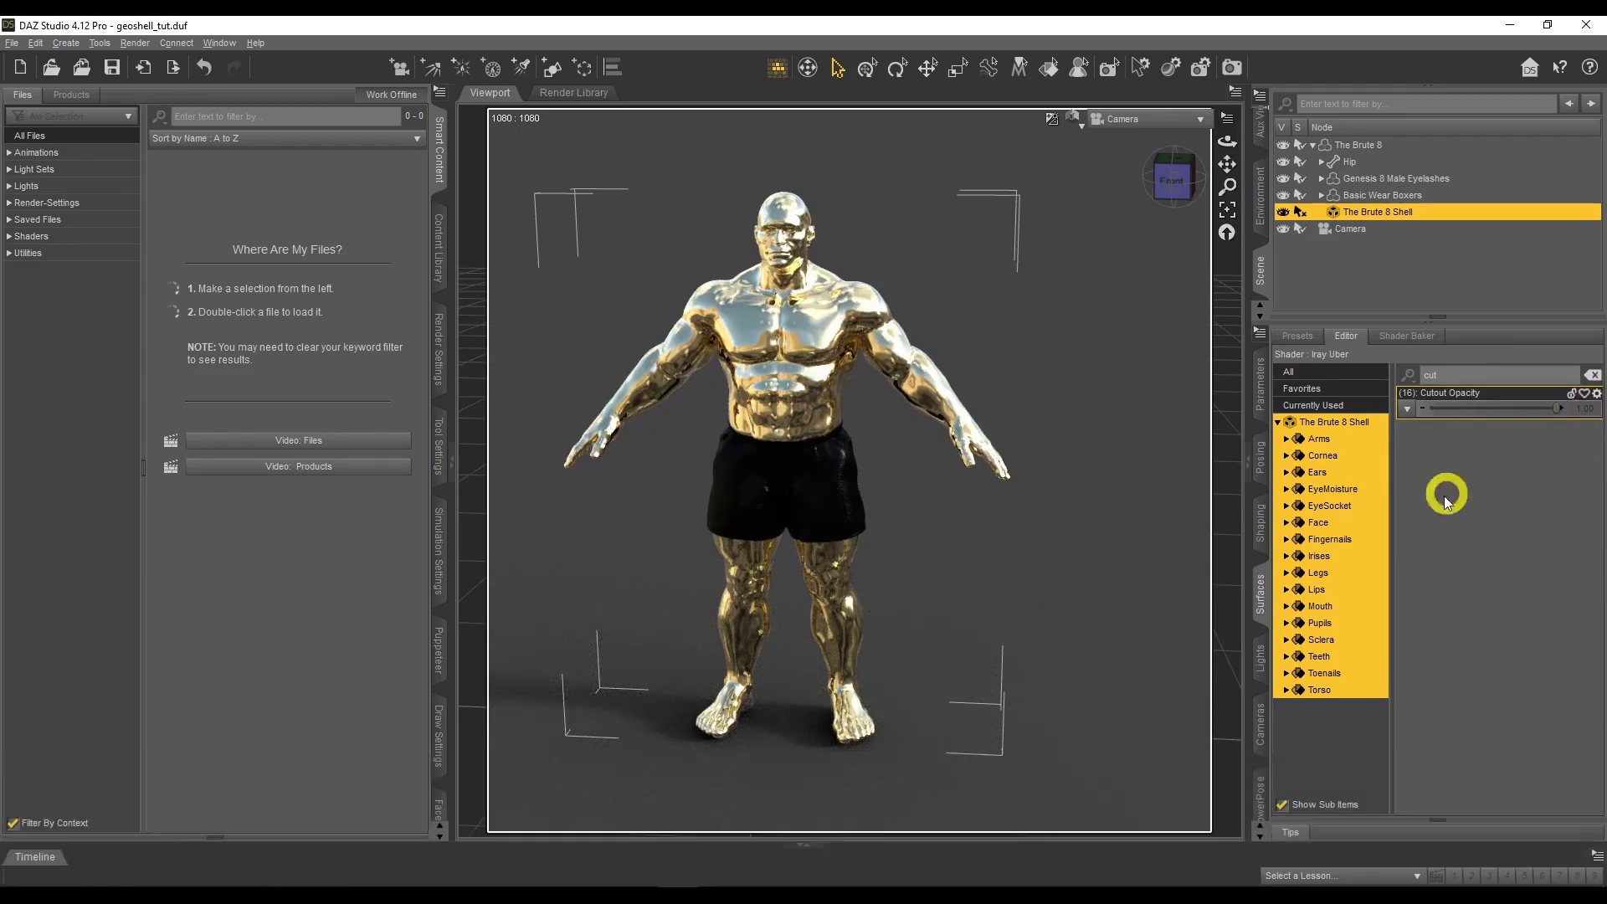
pyautogui.click(1593, 375)
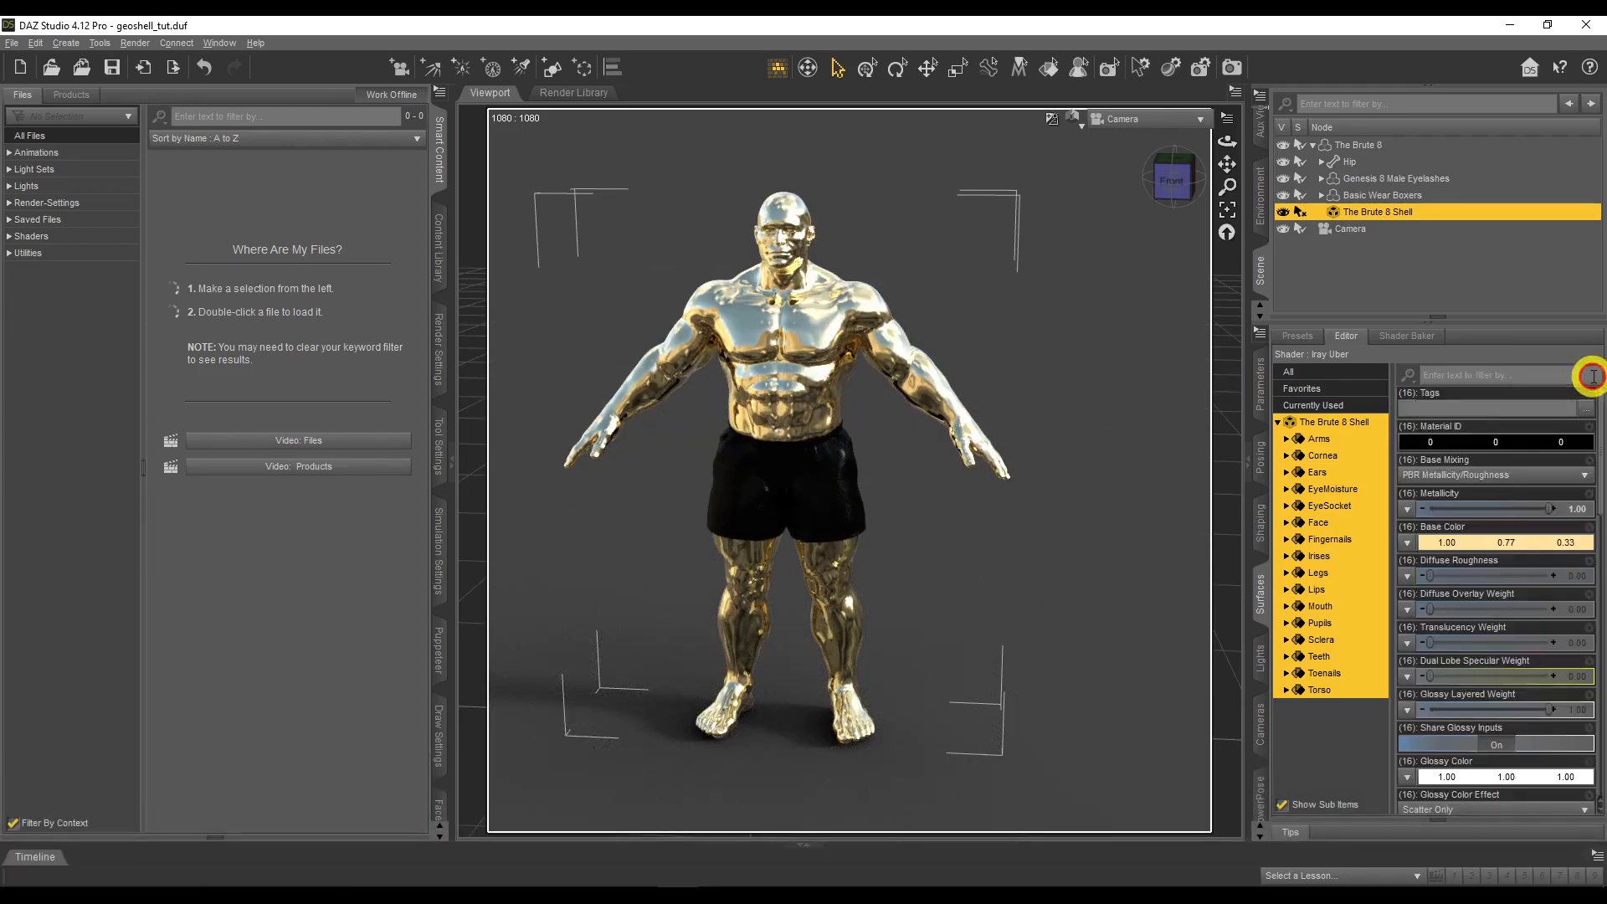
# Examine the Surfaces and Face Groups visibility switches of The Brute 8 Shell and compare them with its material surface list
pyautogui.click(1262, 381)
pyautogui.click(1363, 217)
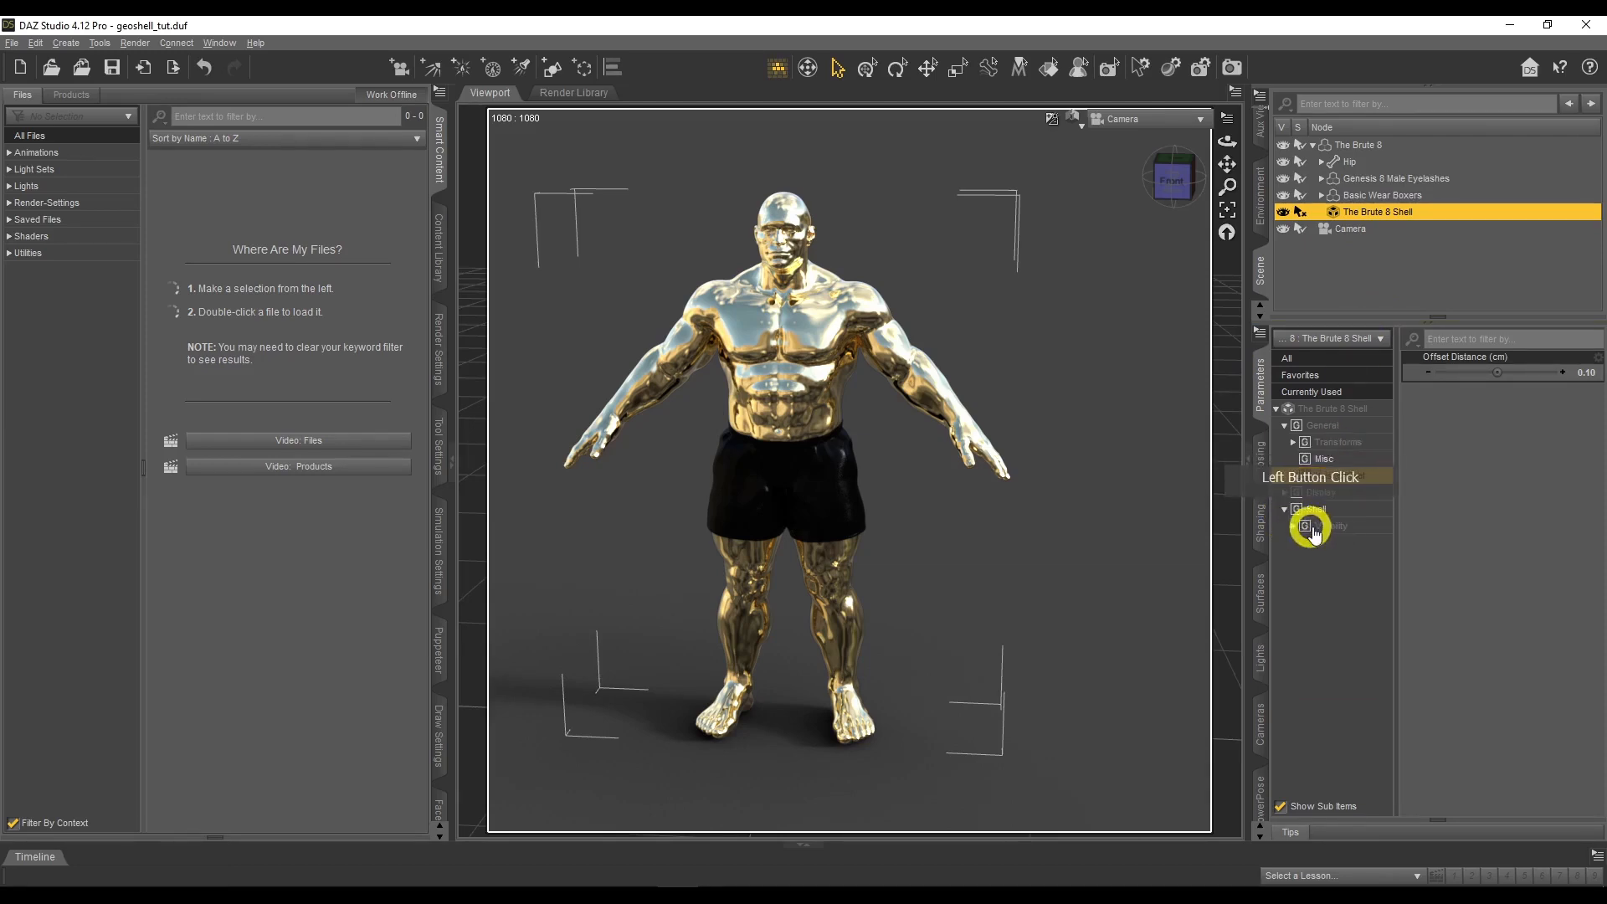
pyautogui.click(1291, 526)
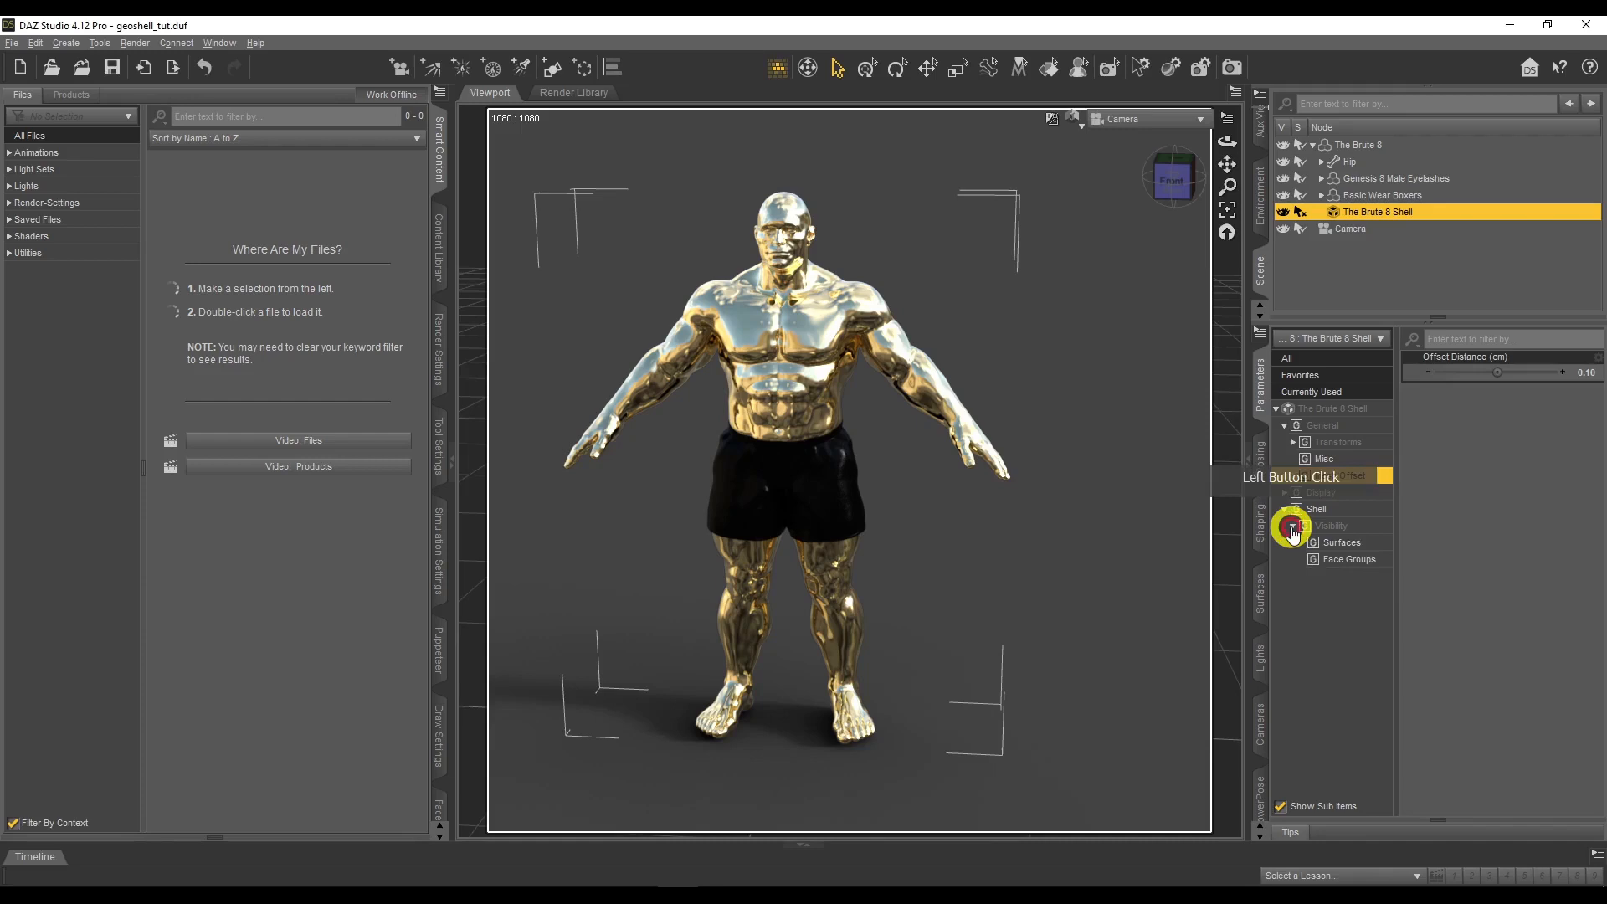
pyautogui.click(1341, 544)
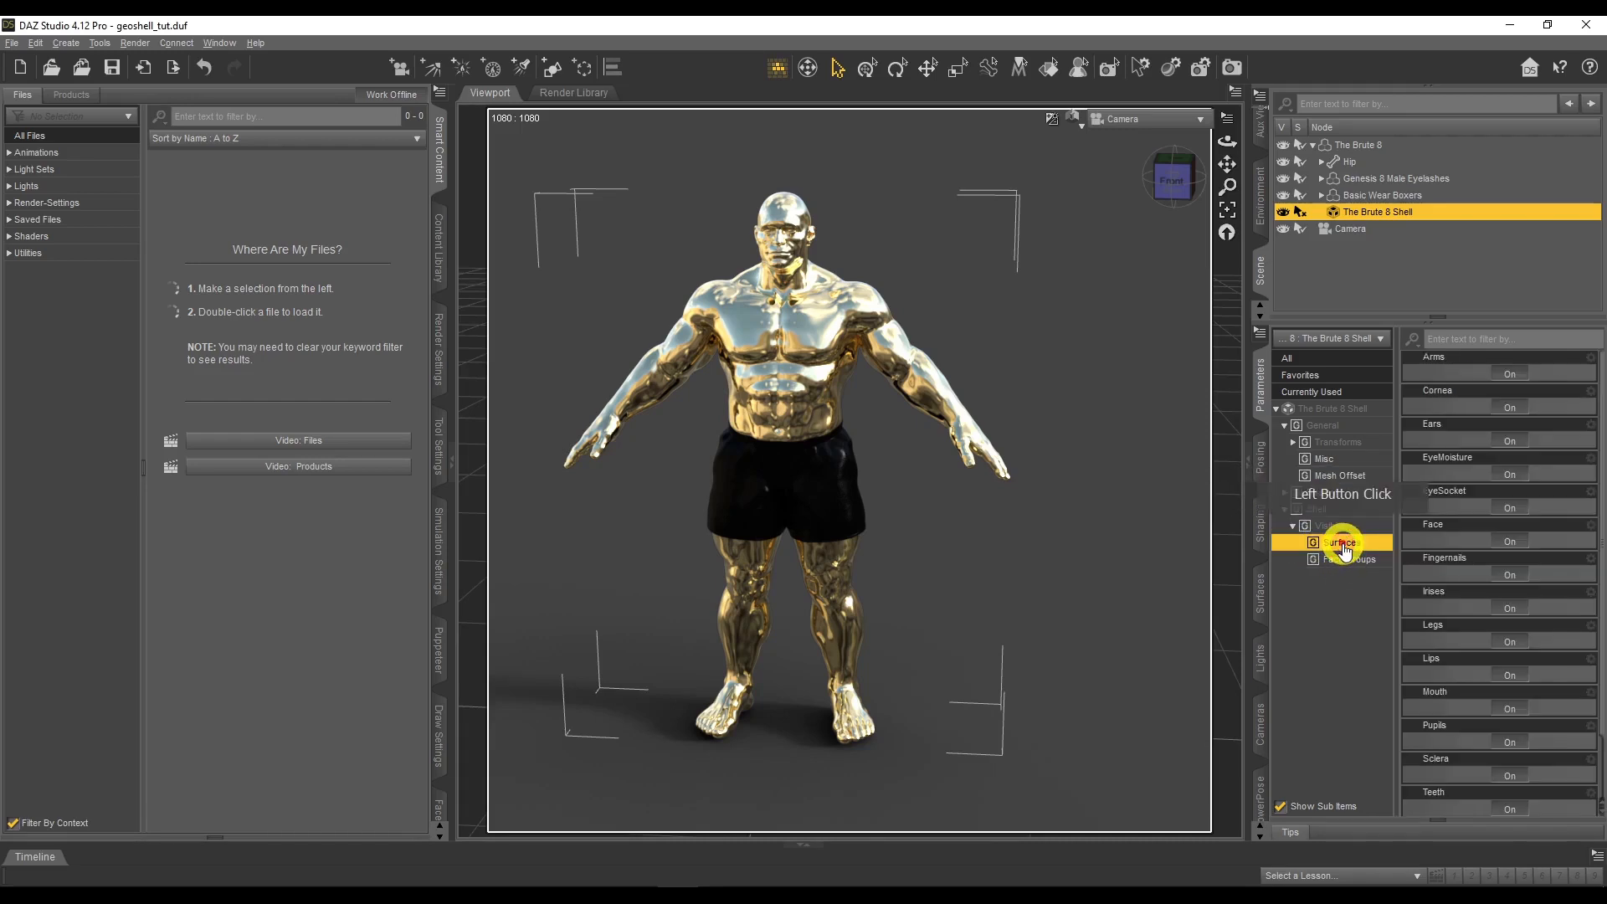
pyautogui.click(1352, 558)
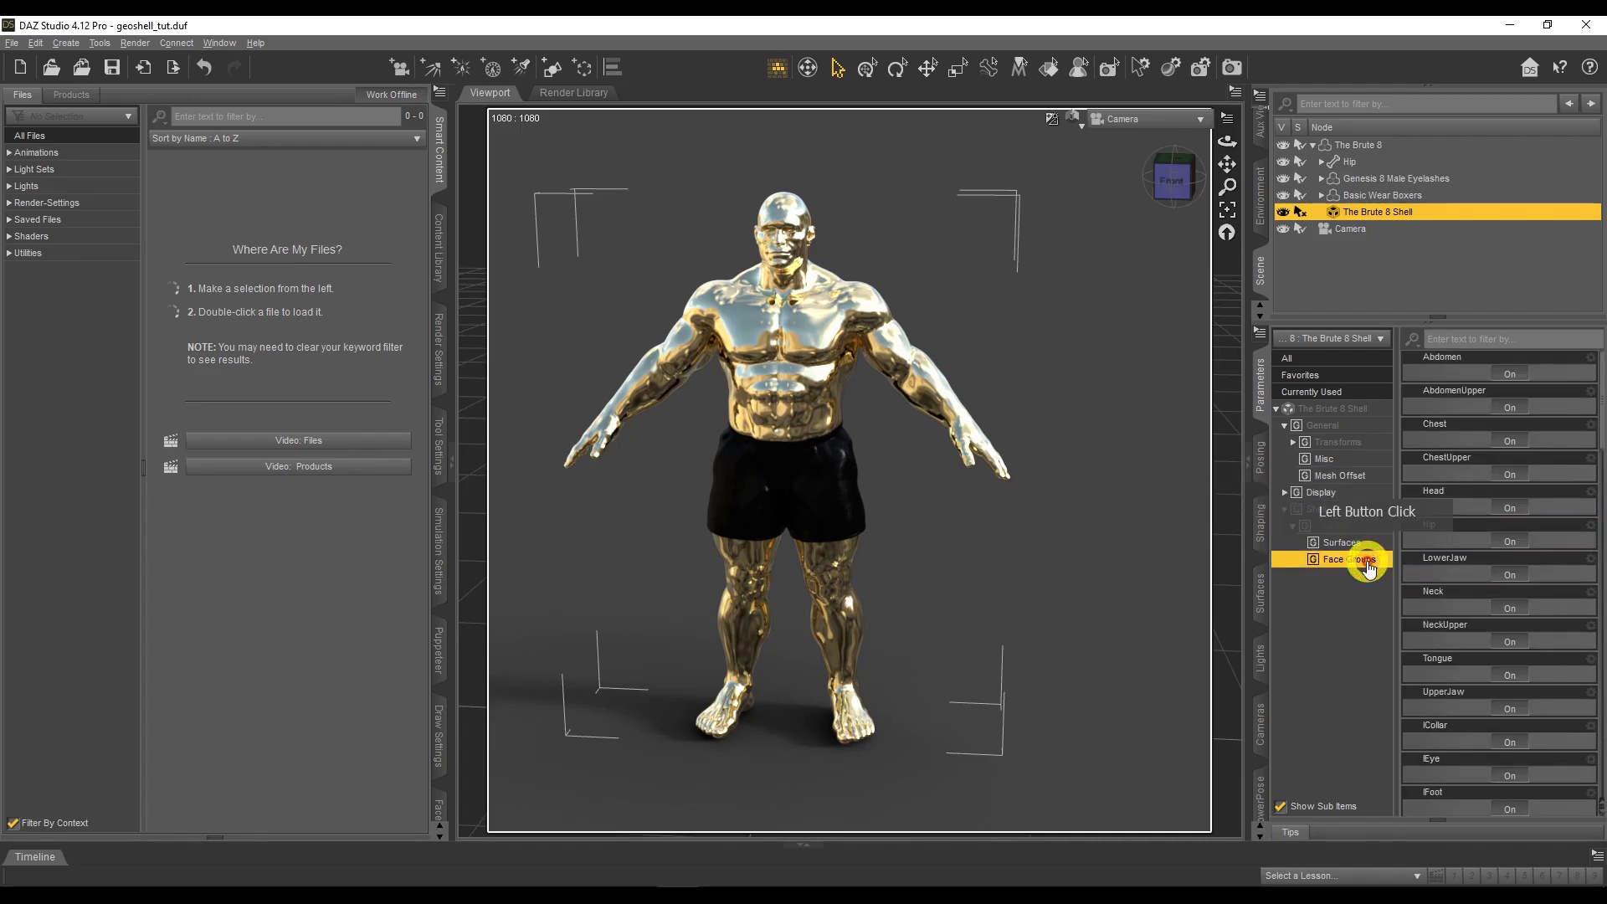
pyautogui.click(1349, 543)
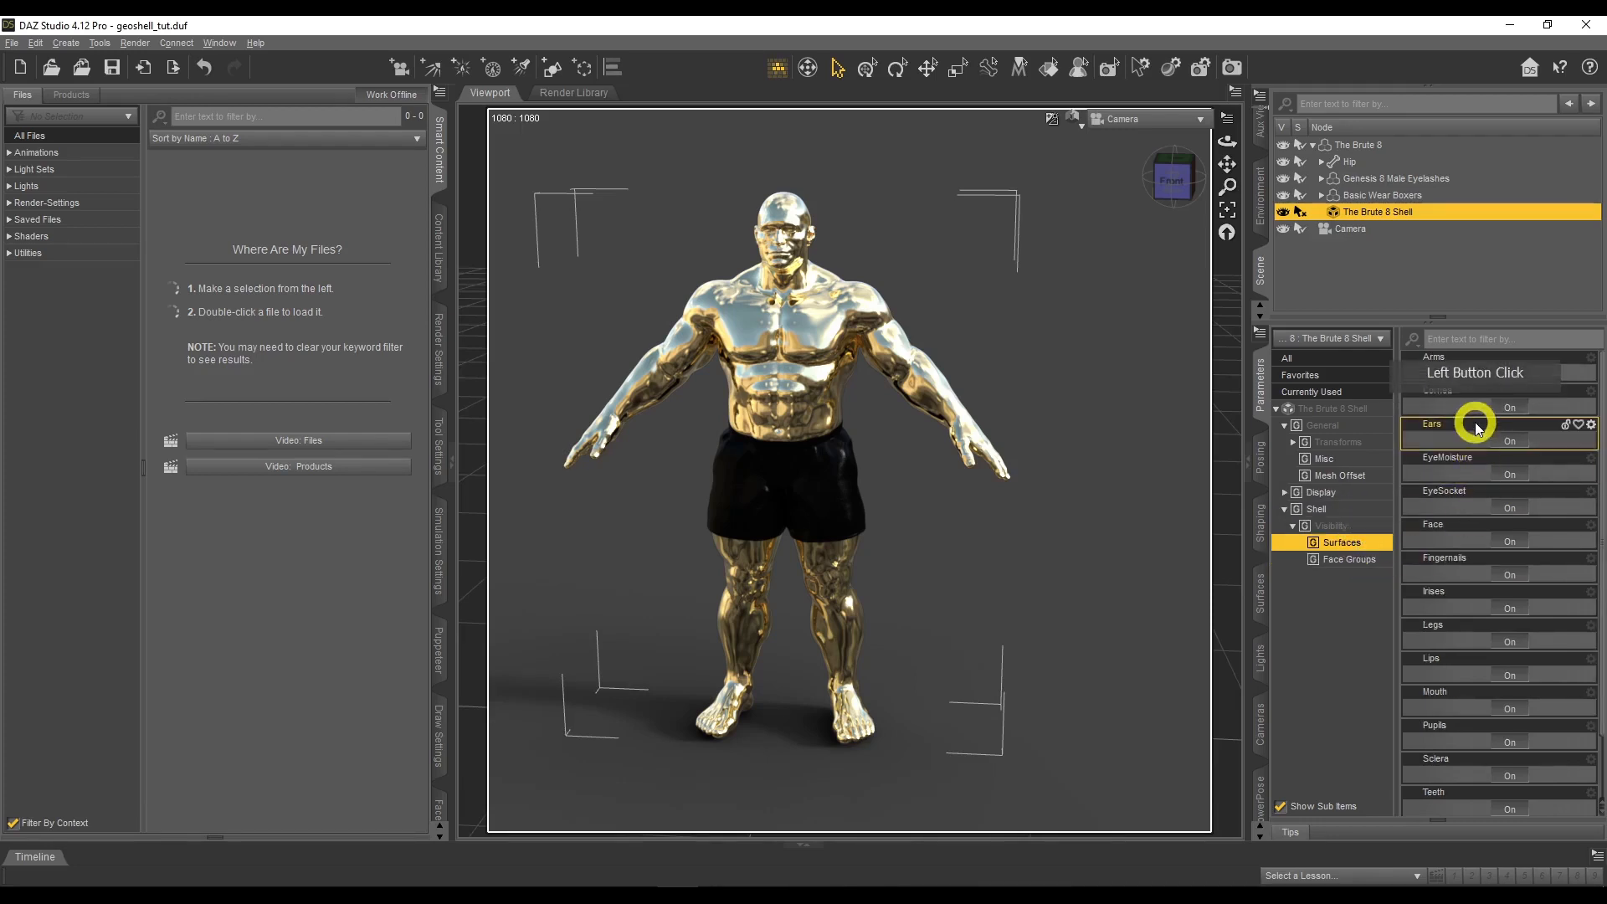
pyautogui.scroll(-1, 1473, 468)
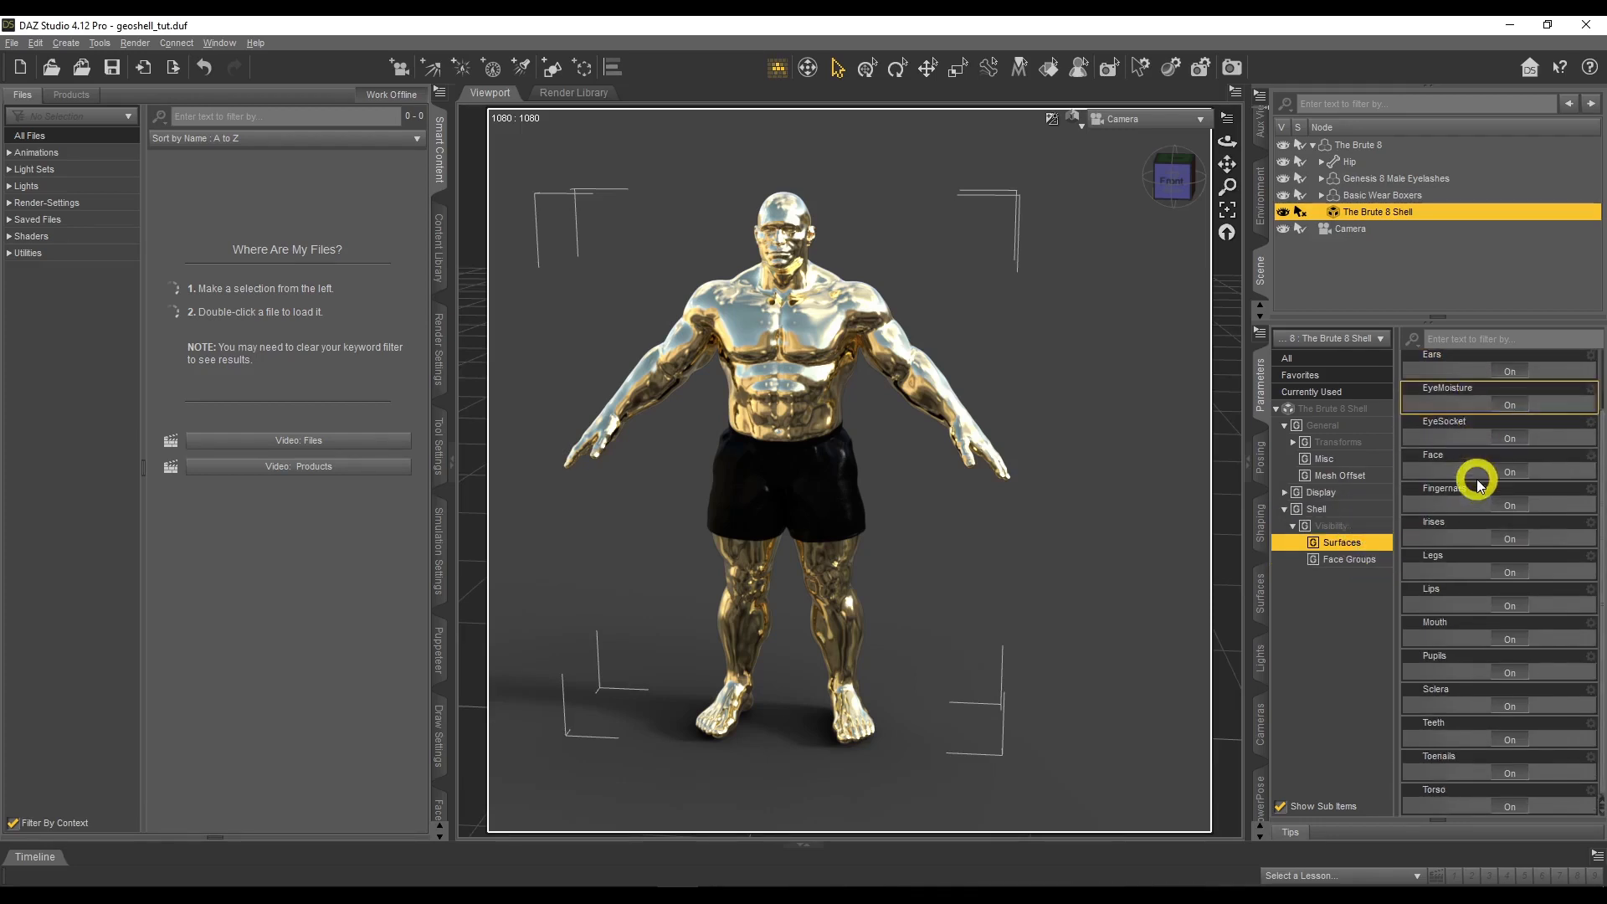
pyautogui.click(1263, 597)
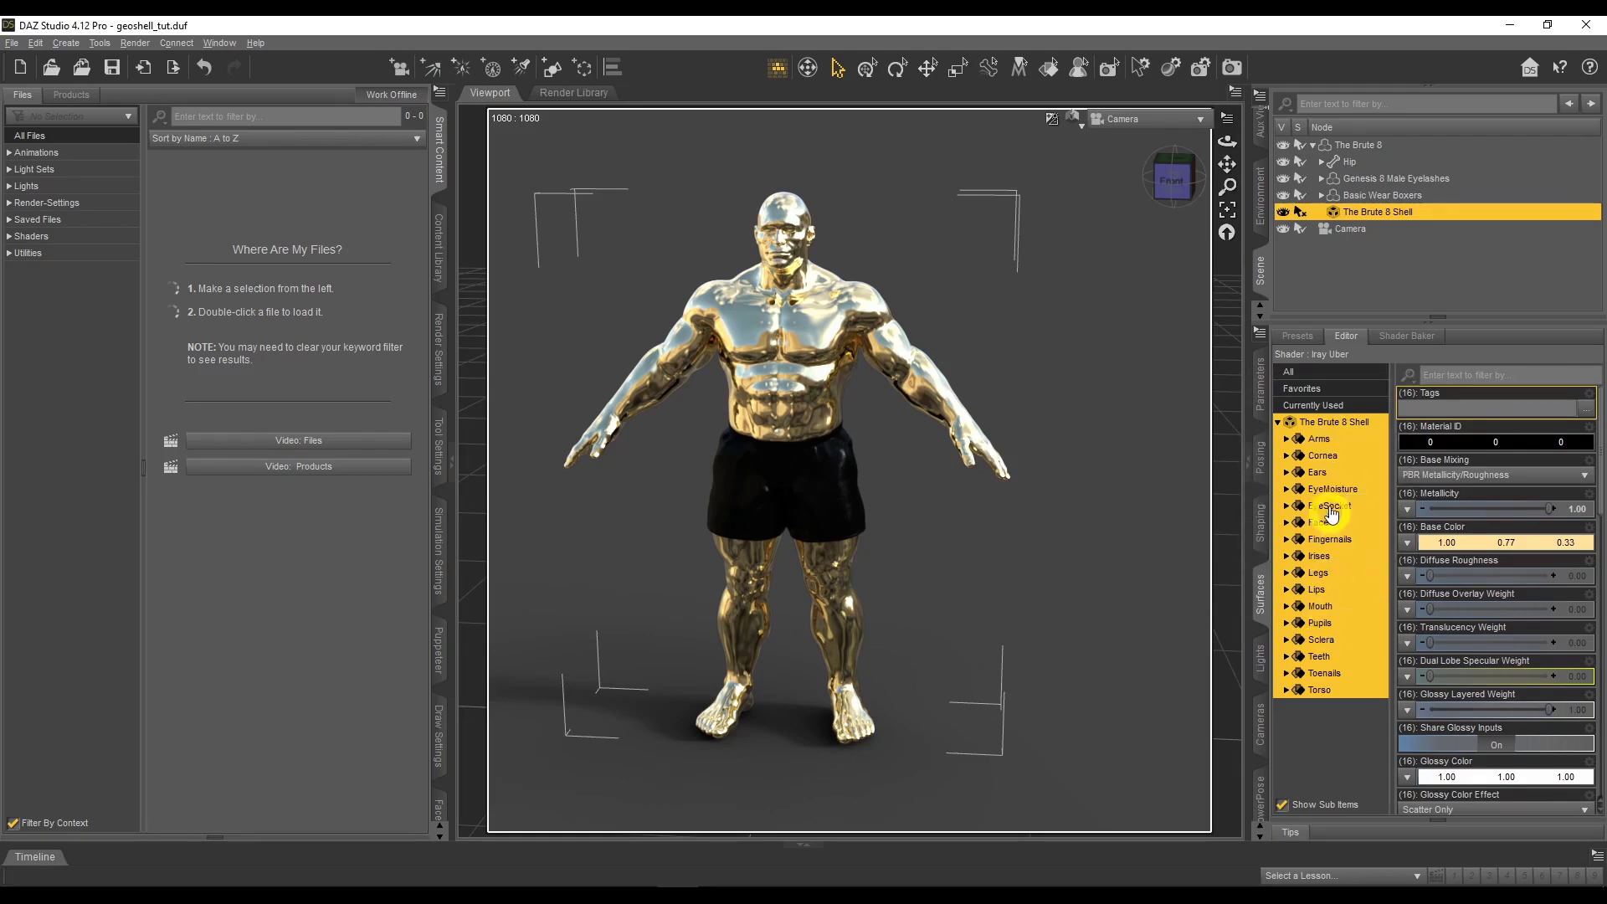
pyautogui.click(1261, 386)
pyautogui.click(1337, 541)
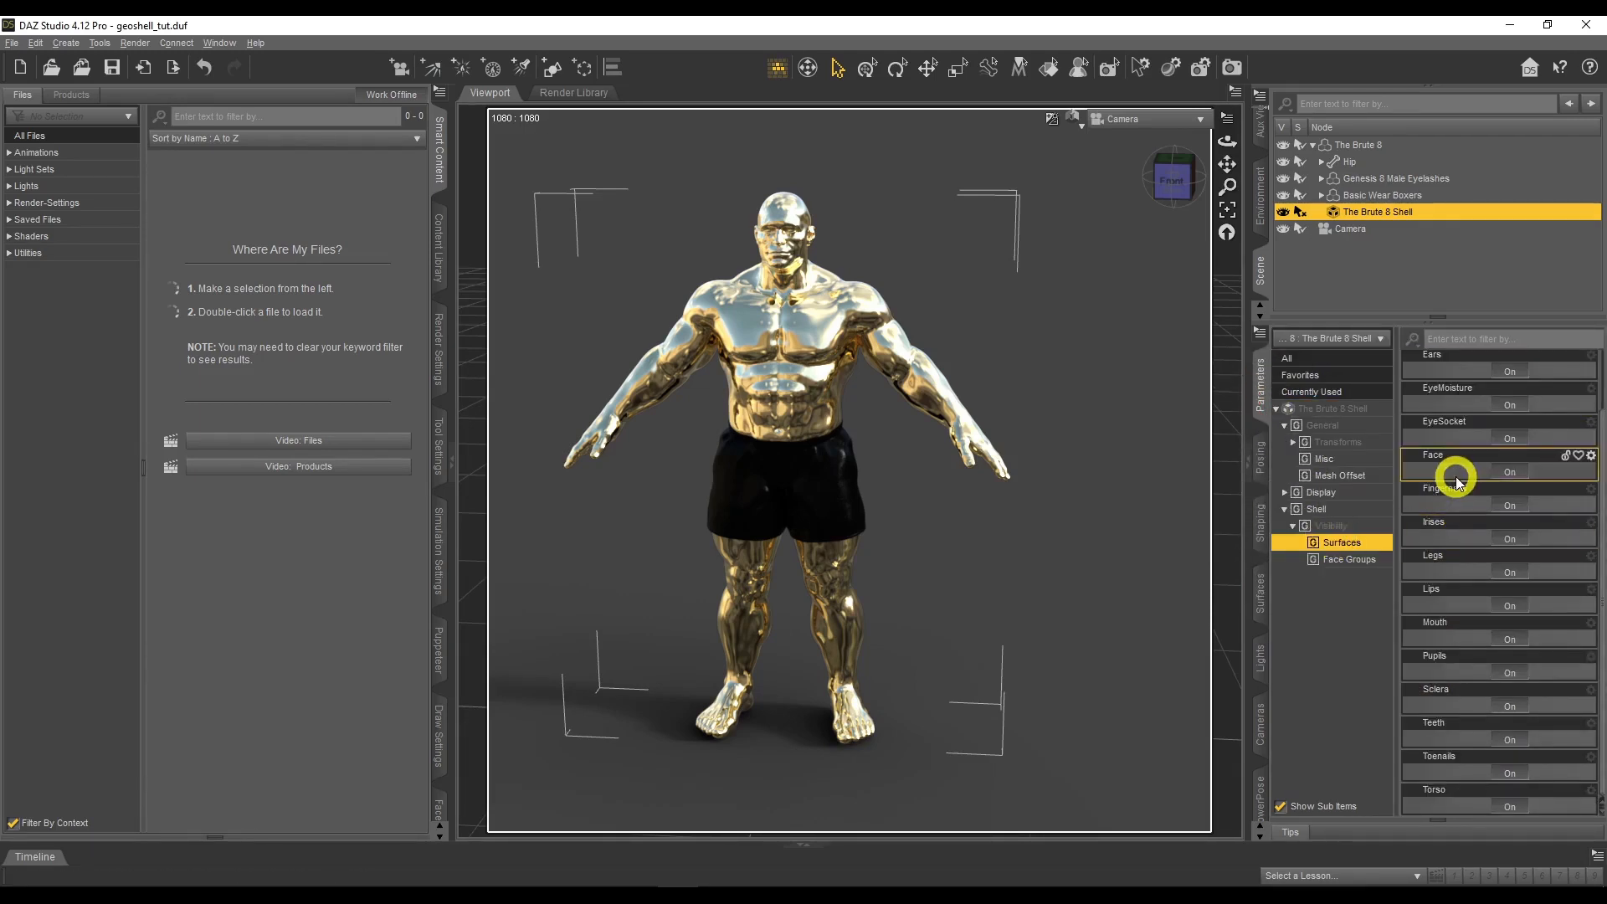
# Turn off the shell's visibility for the Ears, EyeMoisture, EyeSocket and Face surfaces
pyautogui.click(1513, 374)
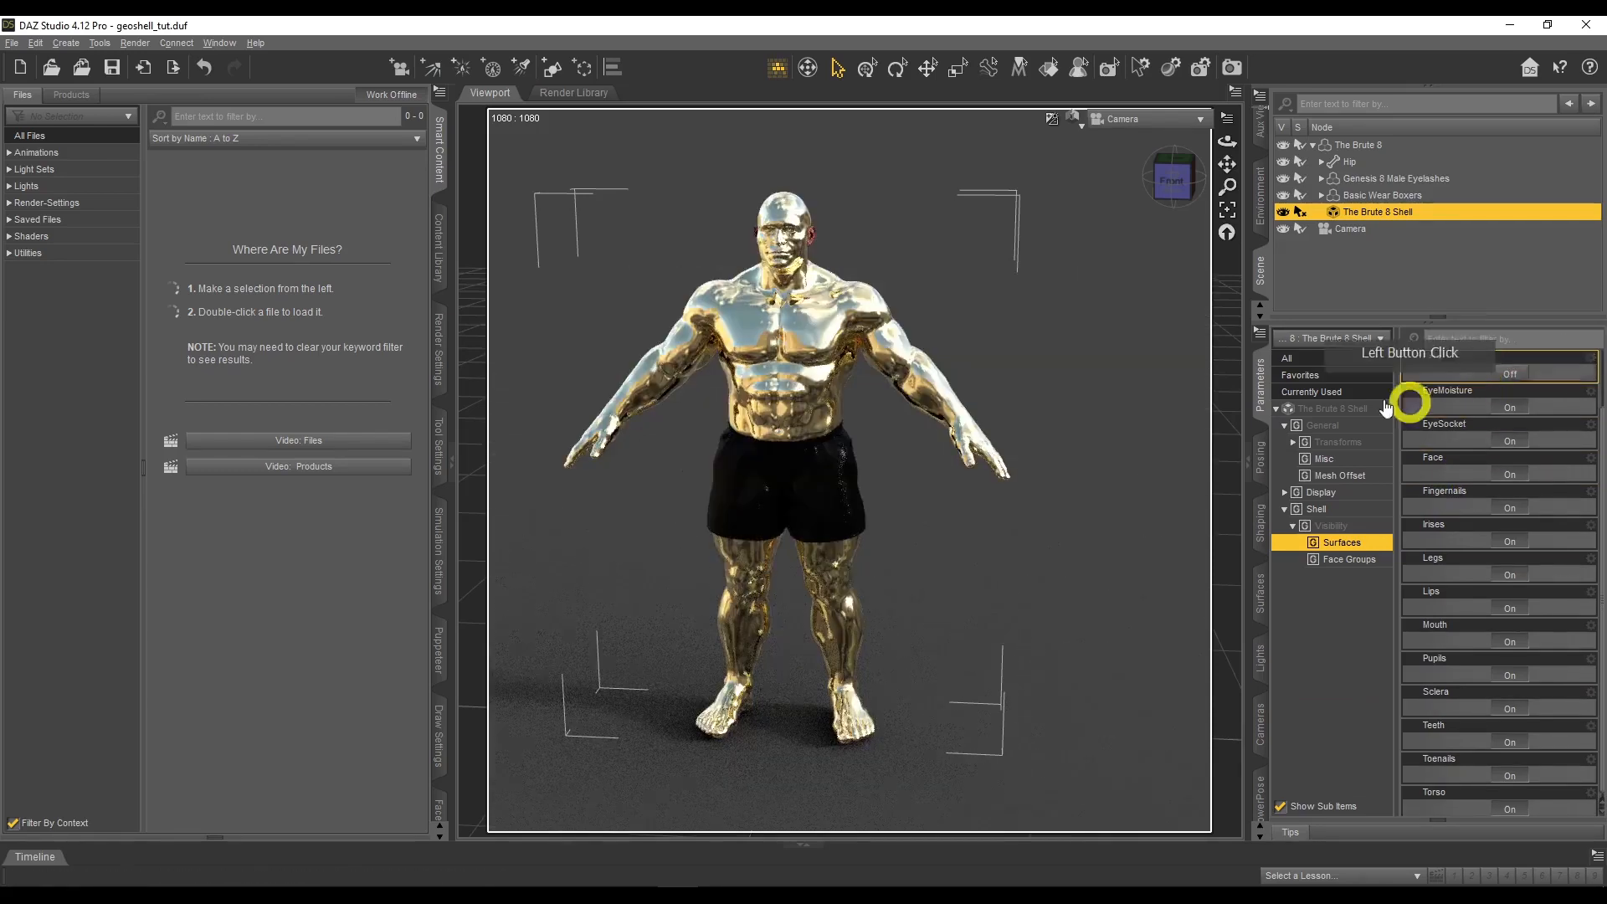
pyautogui.scroll(5, 882, 247)
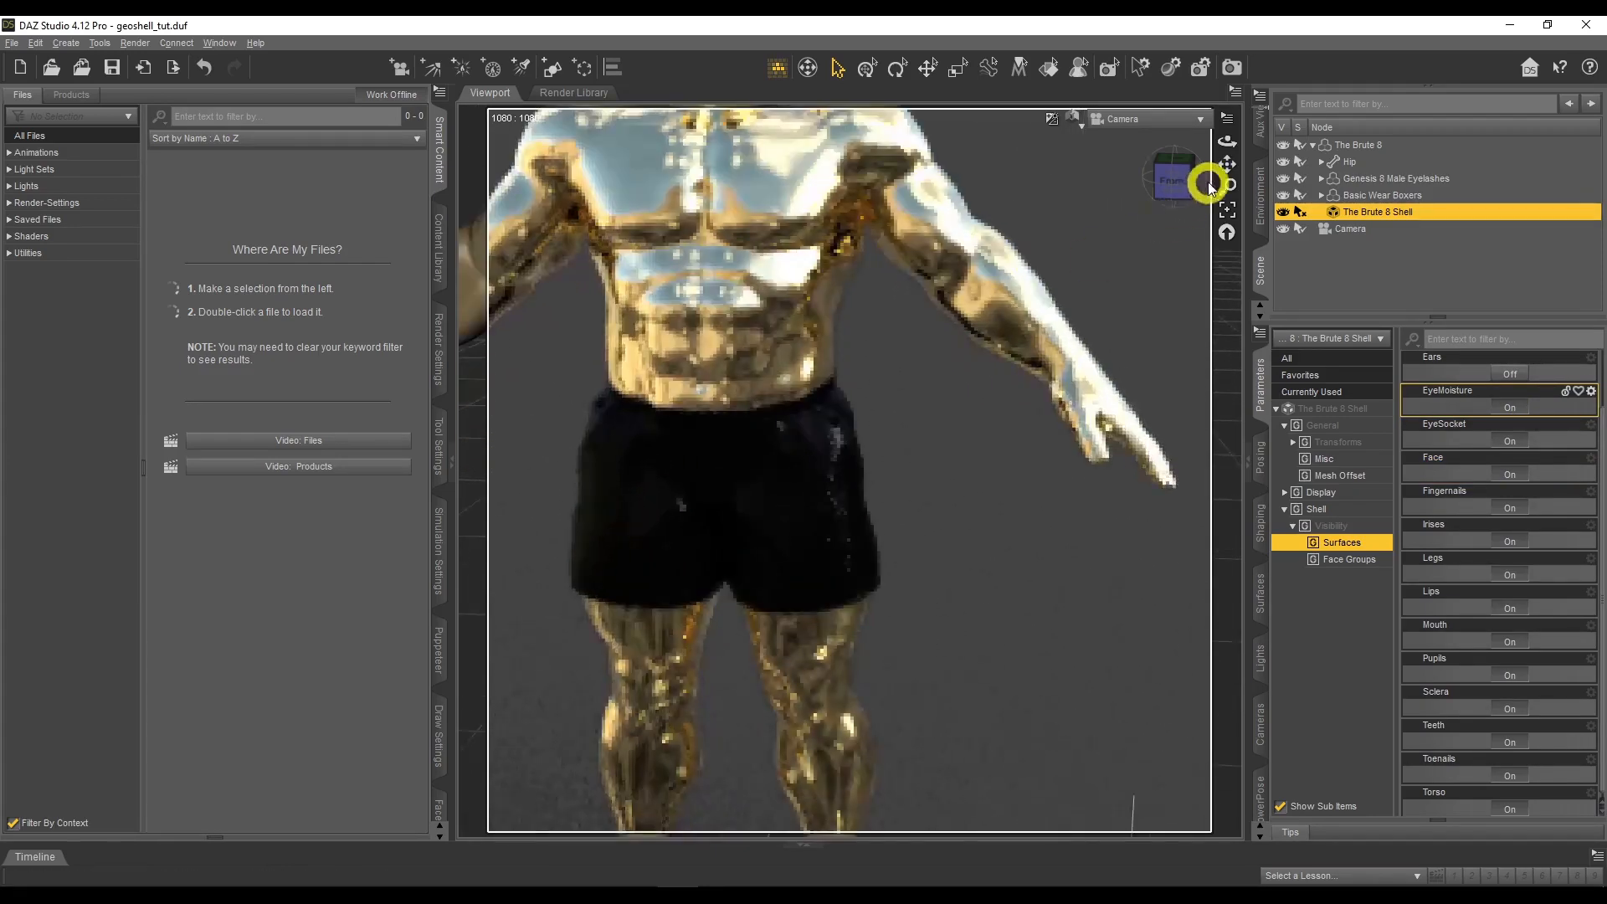
pyautogui.moveTo(1224, 163); pyautogui.dragTo(1223, 165)
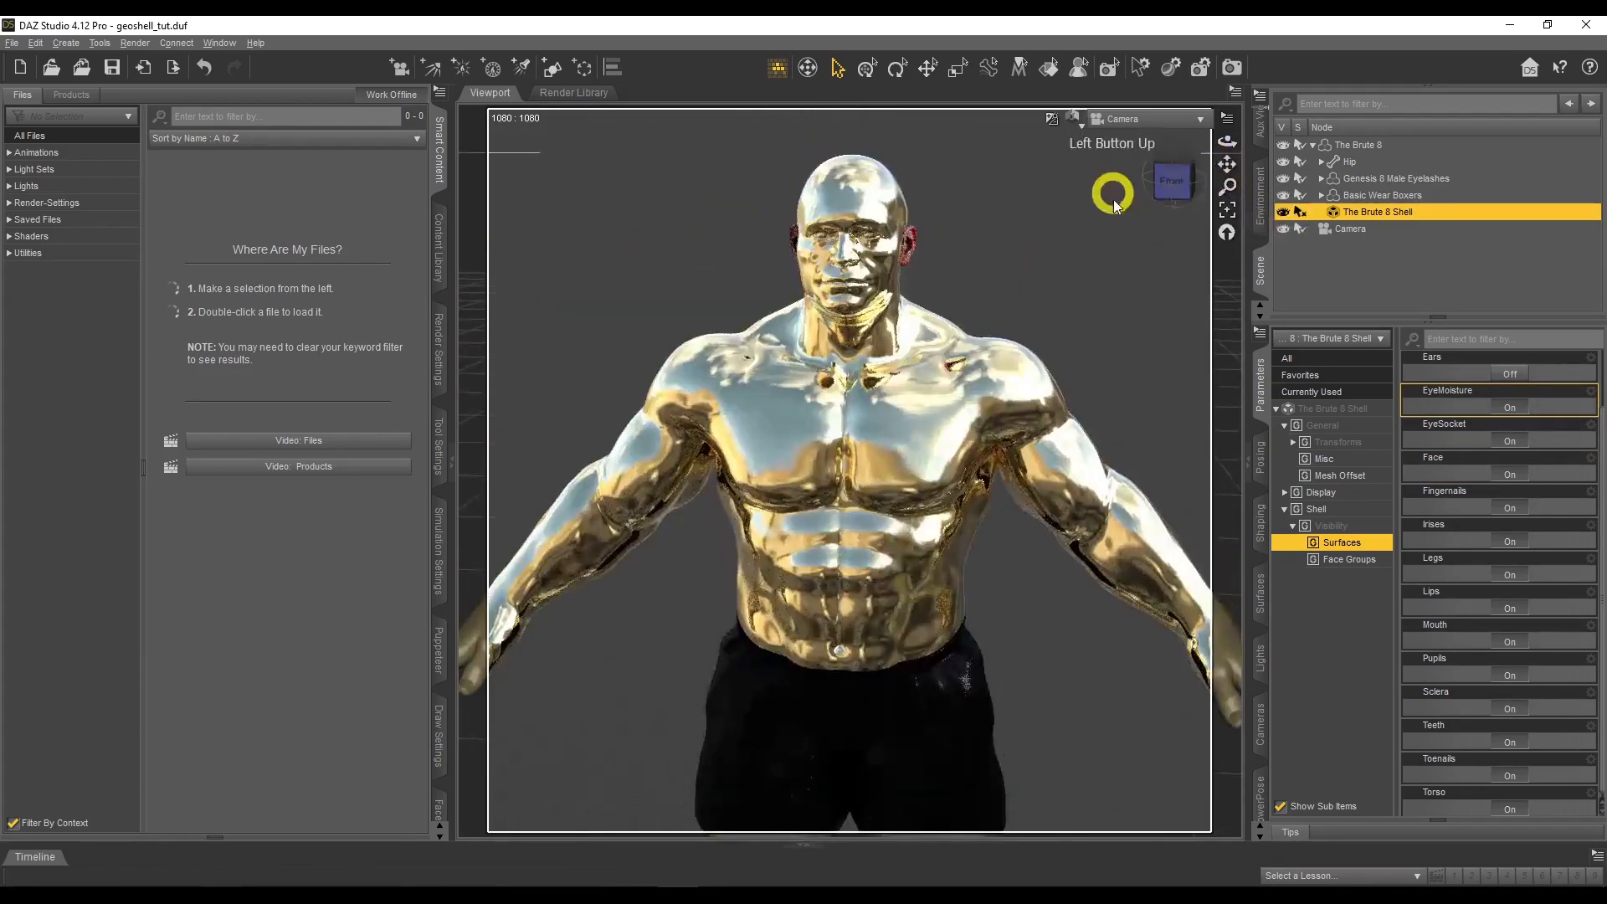
pyautogui.click(1521, 410)
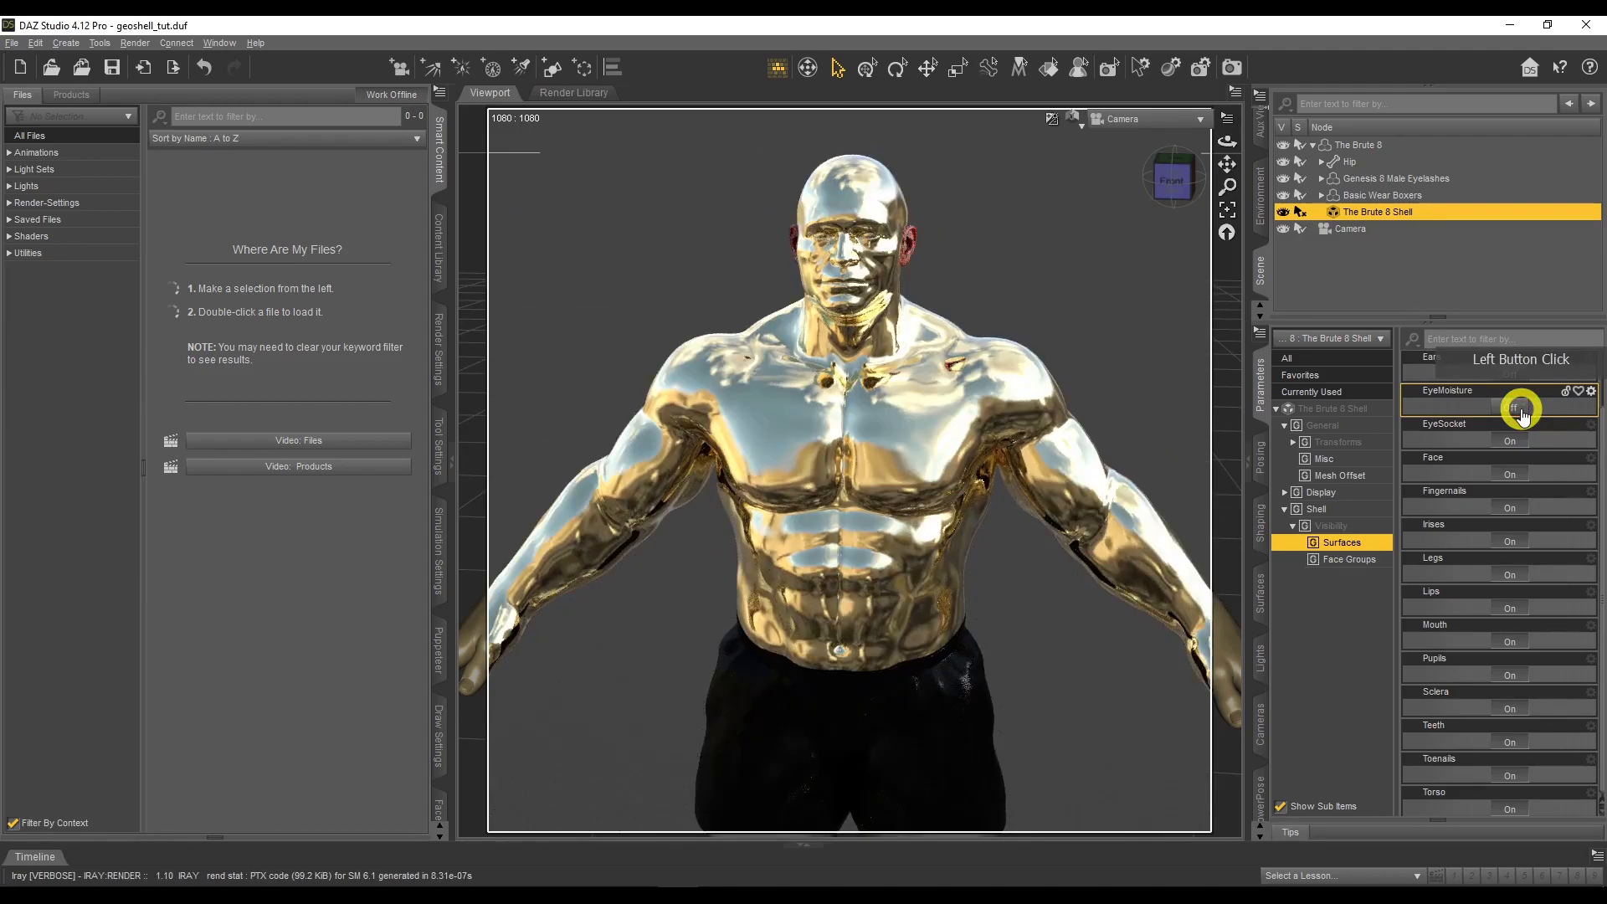
pyautogui.click(1511, 441)
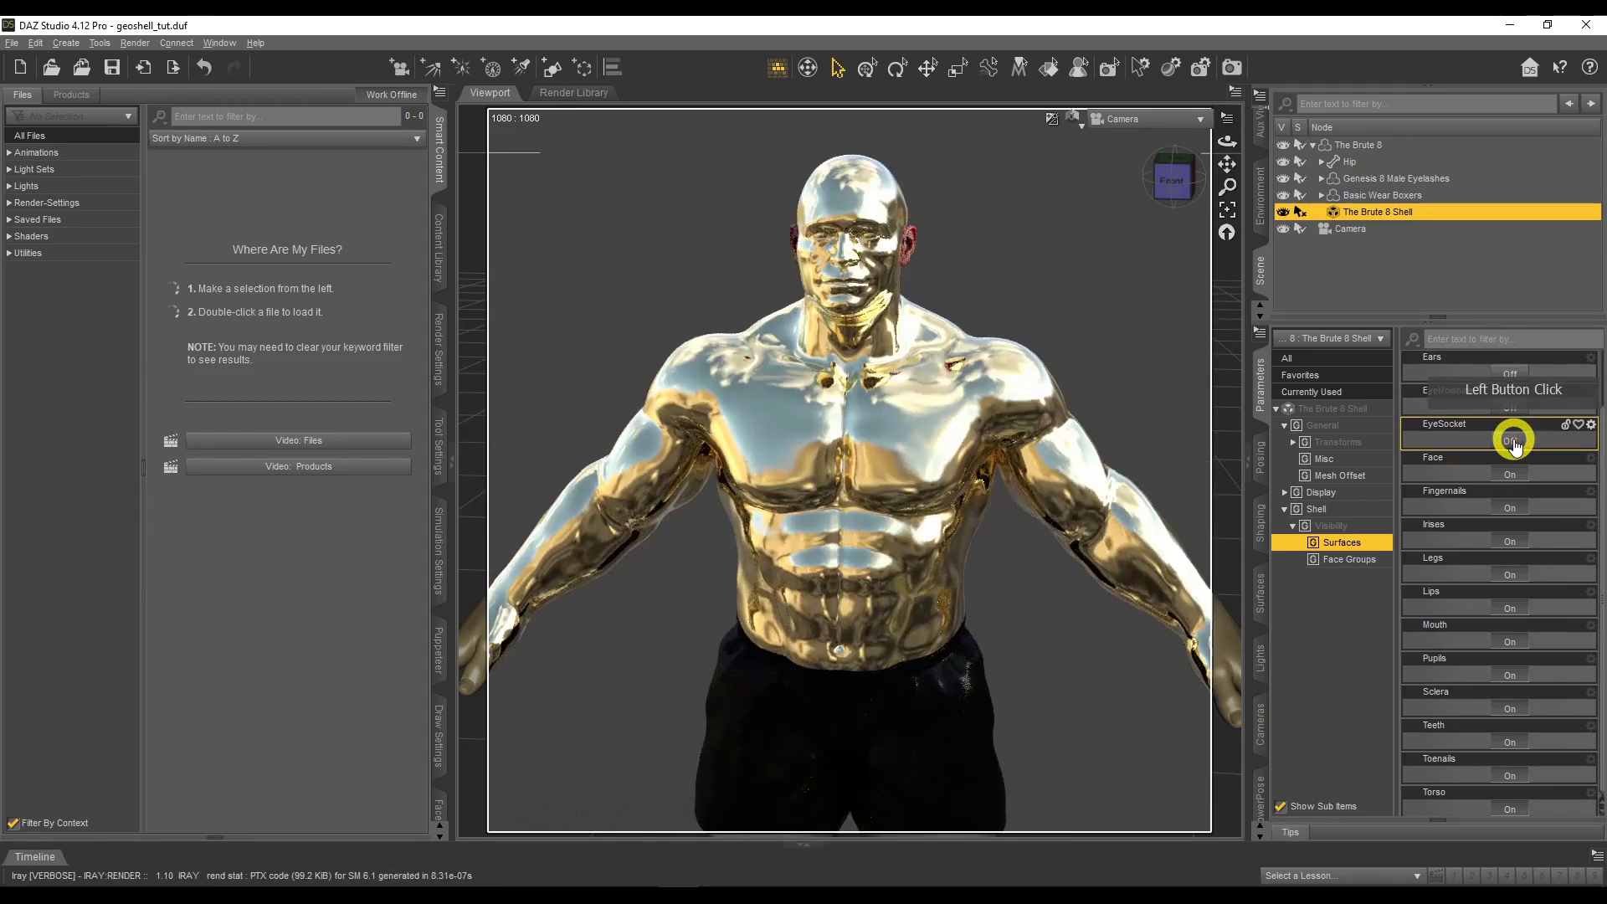
pyautogui.click(1511, 474)
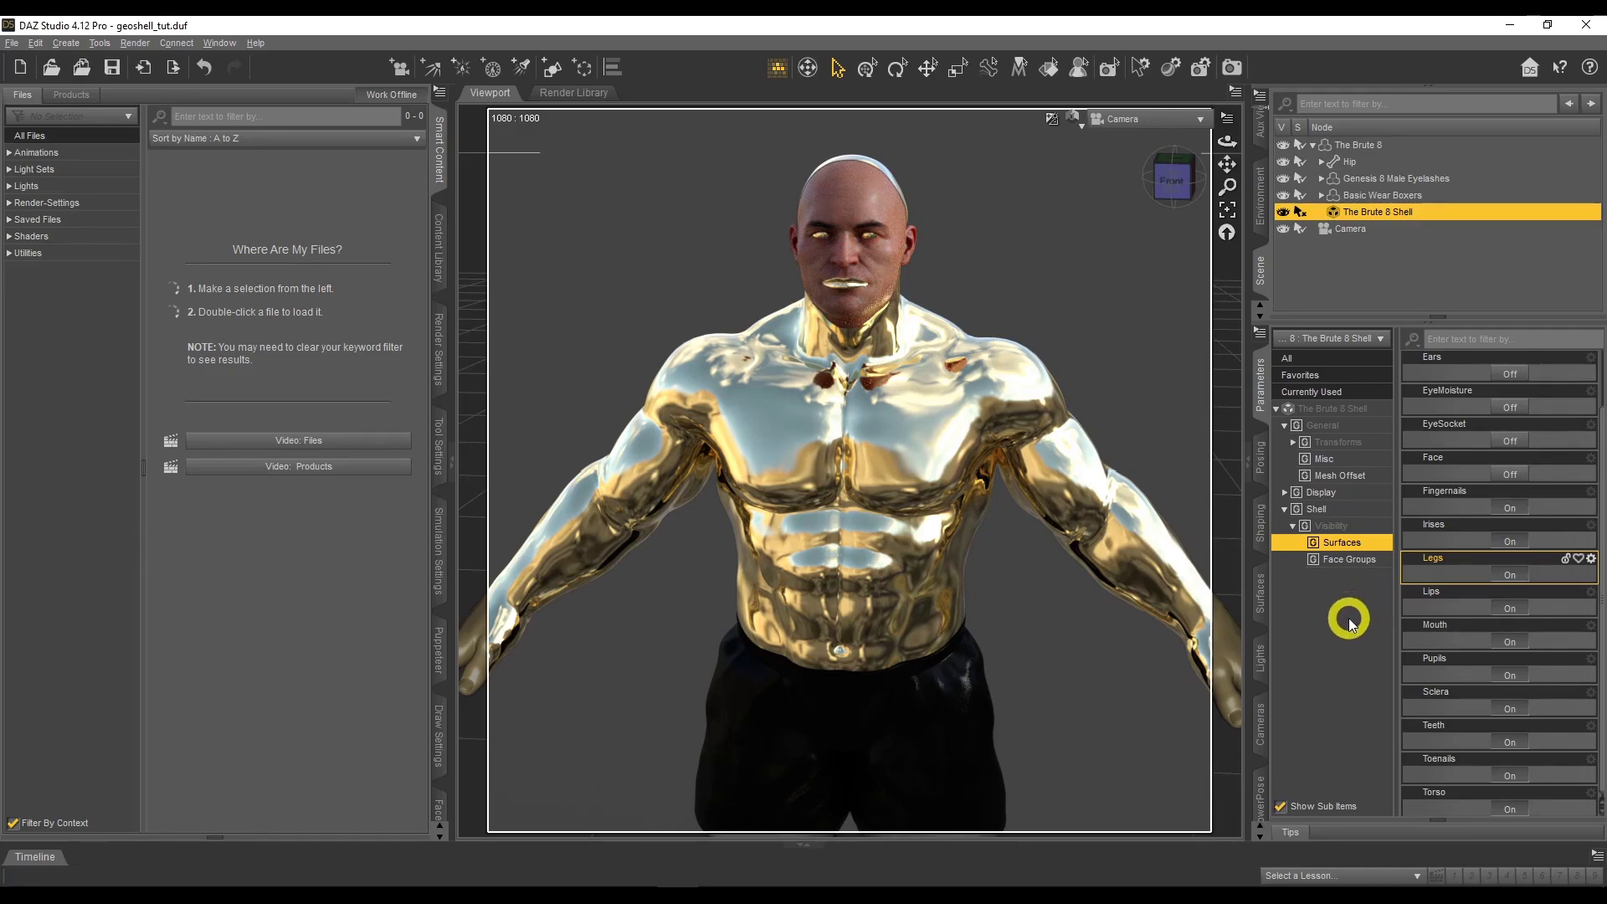
# Review the shell's face groups, picking the figure's lower neck, left shoulder and upper abdomen to examine the matching body regions
pyautogui.click(1353, 559)
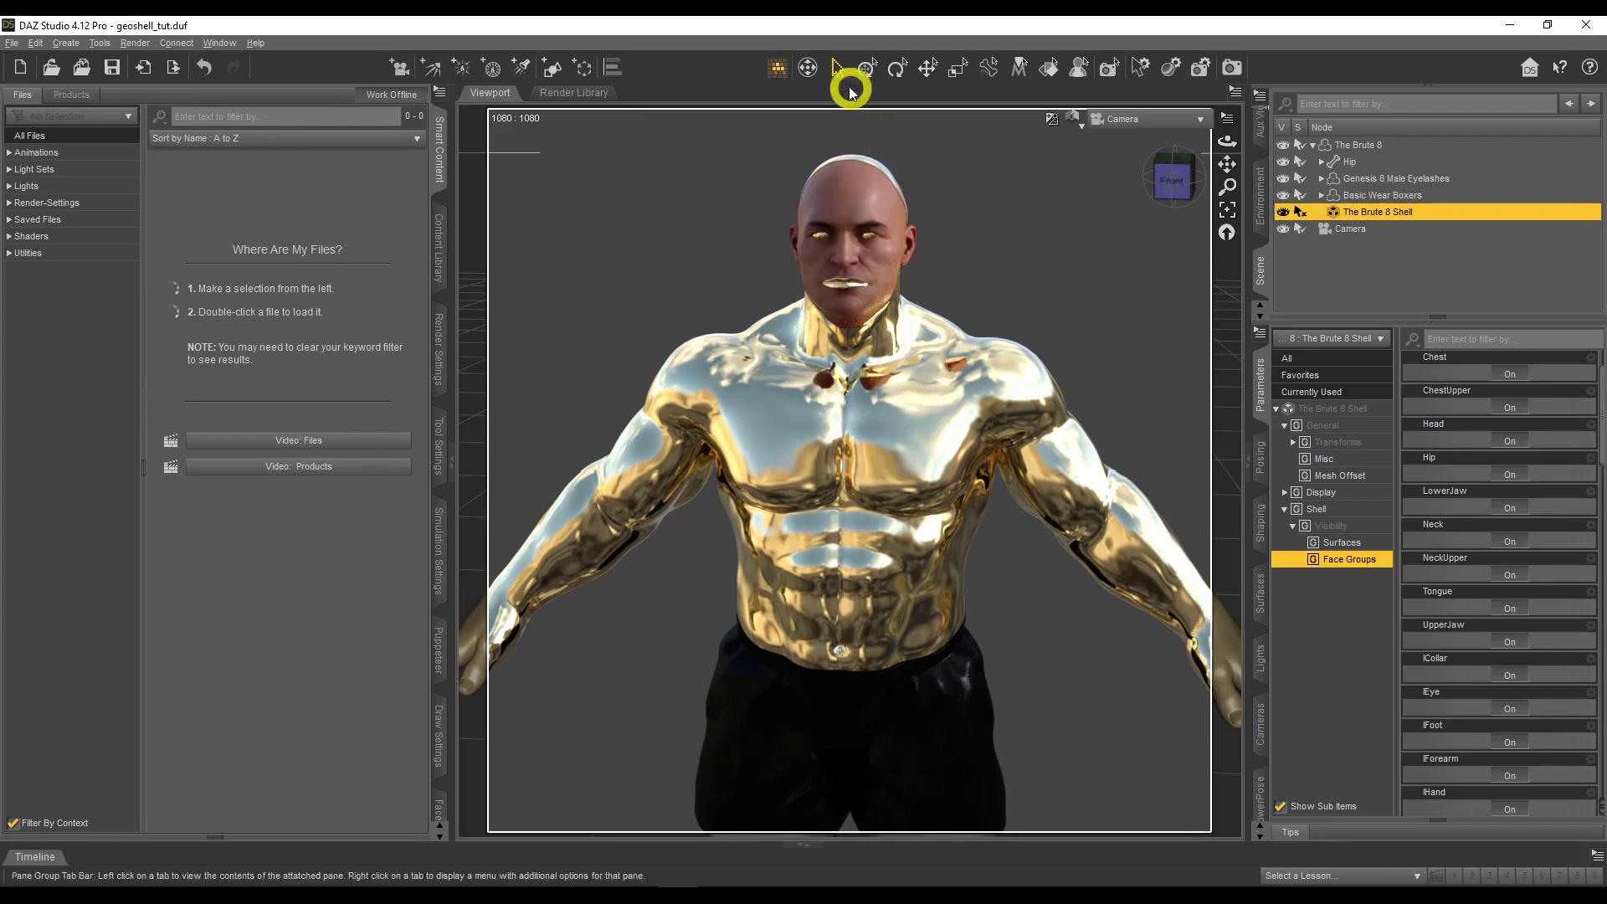
pyautogui.click(835, 340)
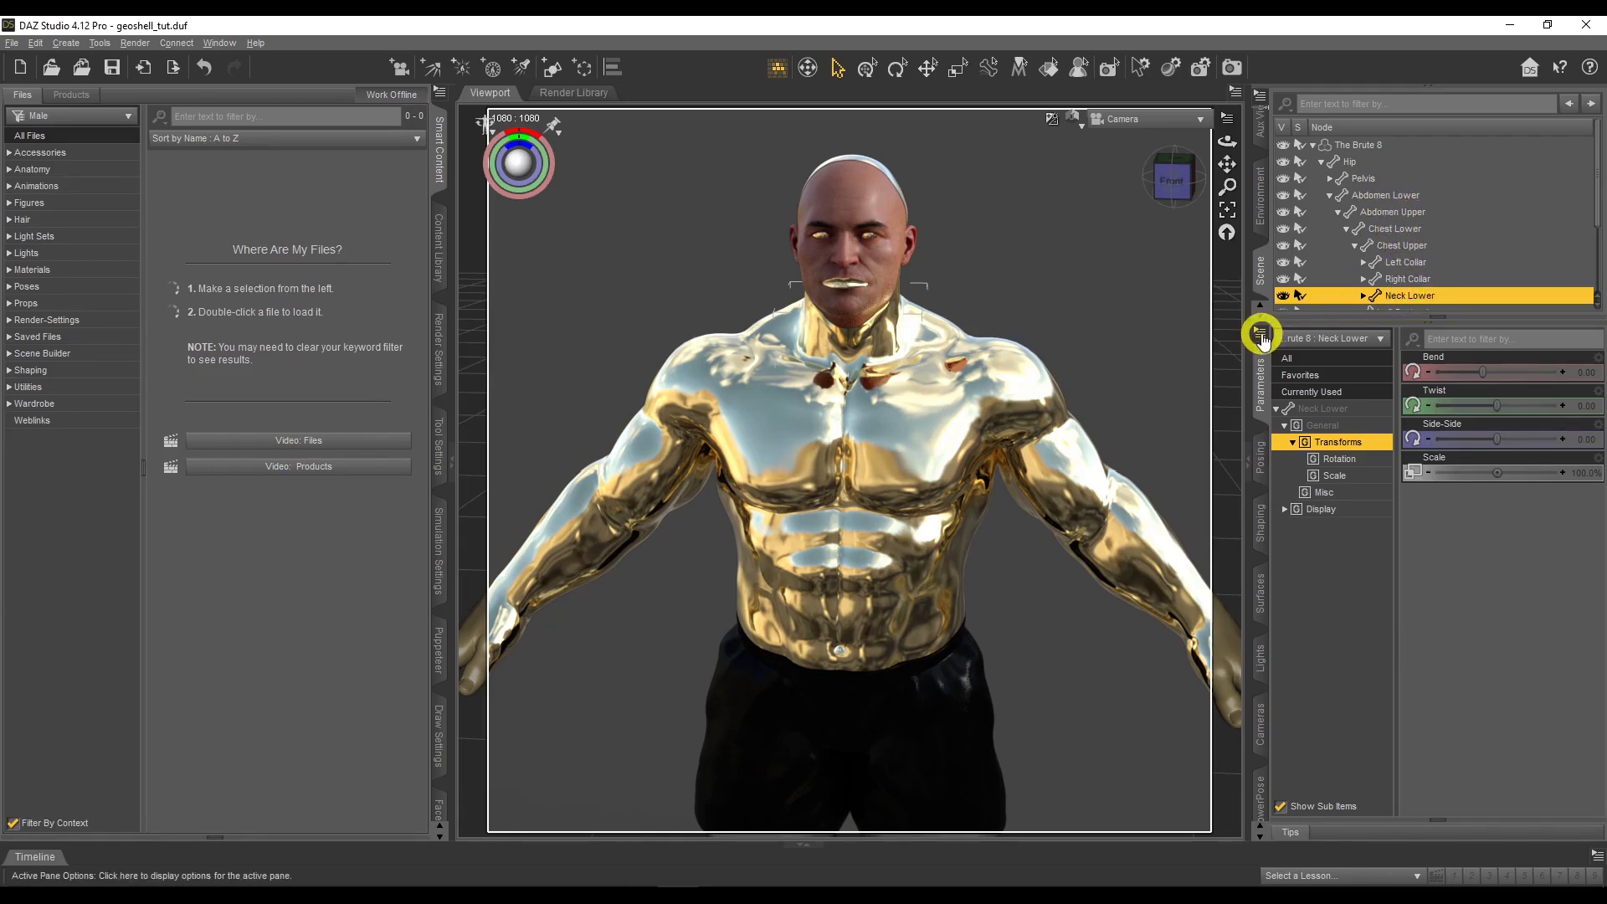
pyautogui.click(1081, 465)
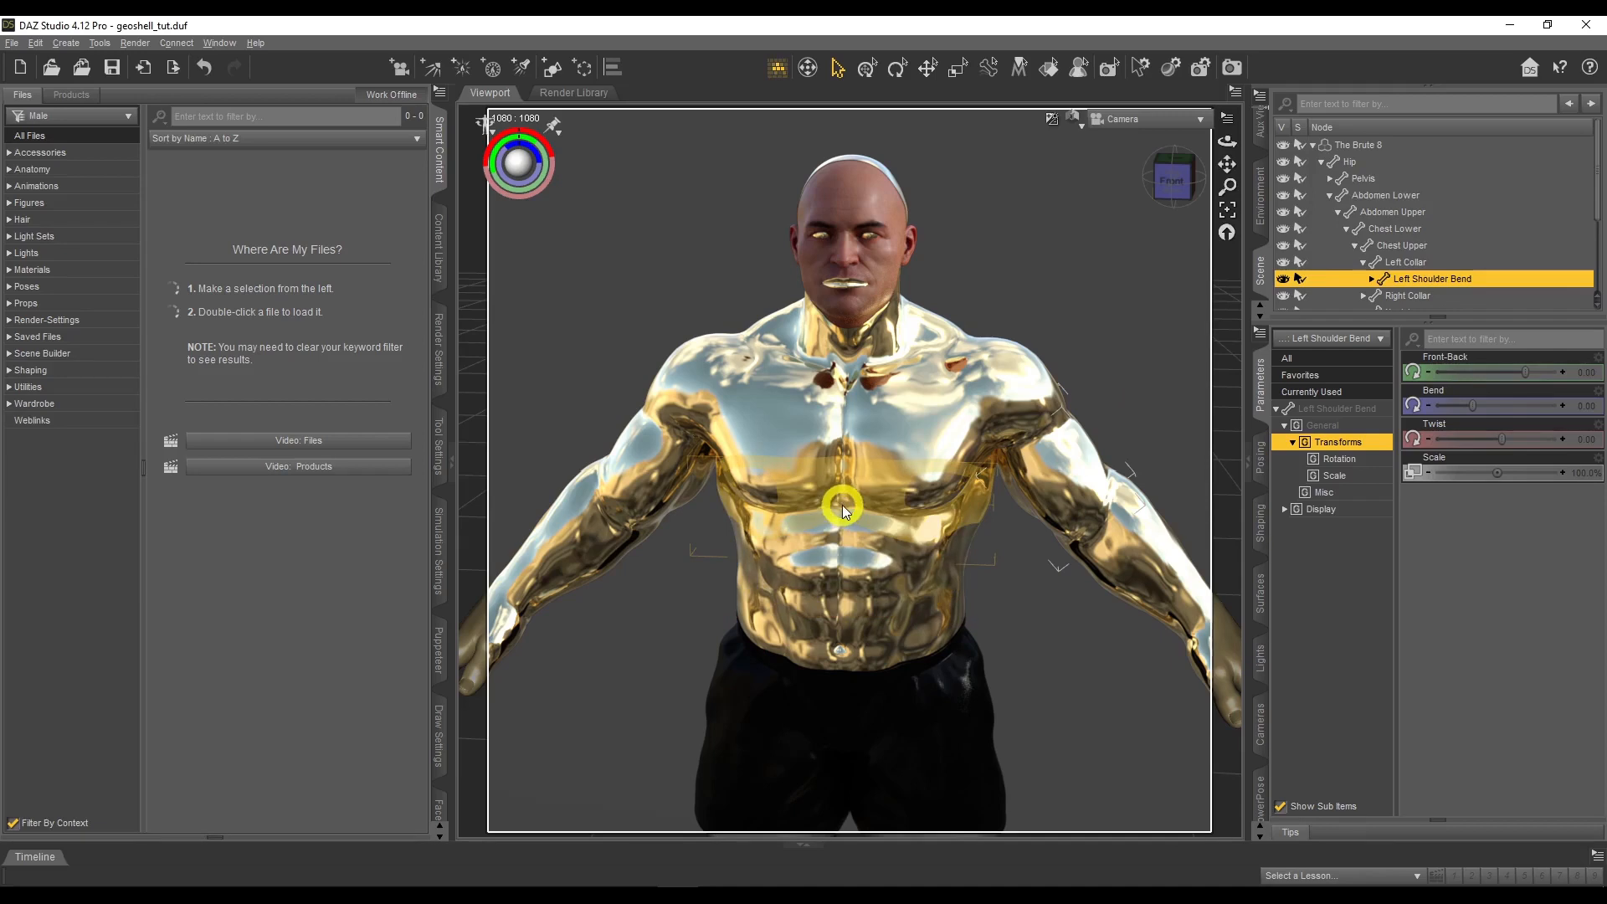
pyautogui.click(835, 570)
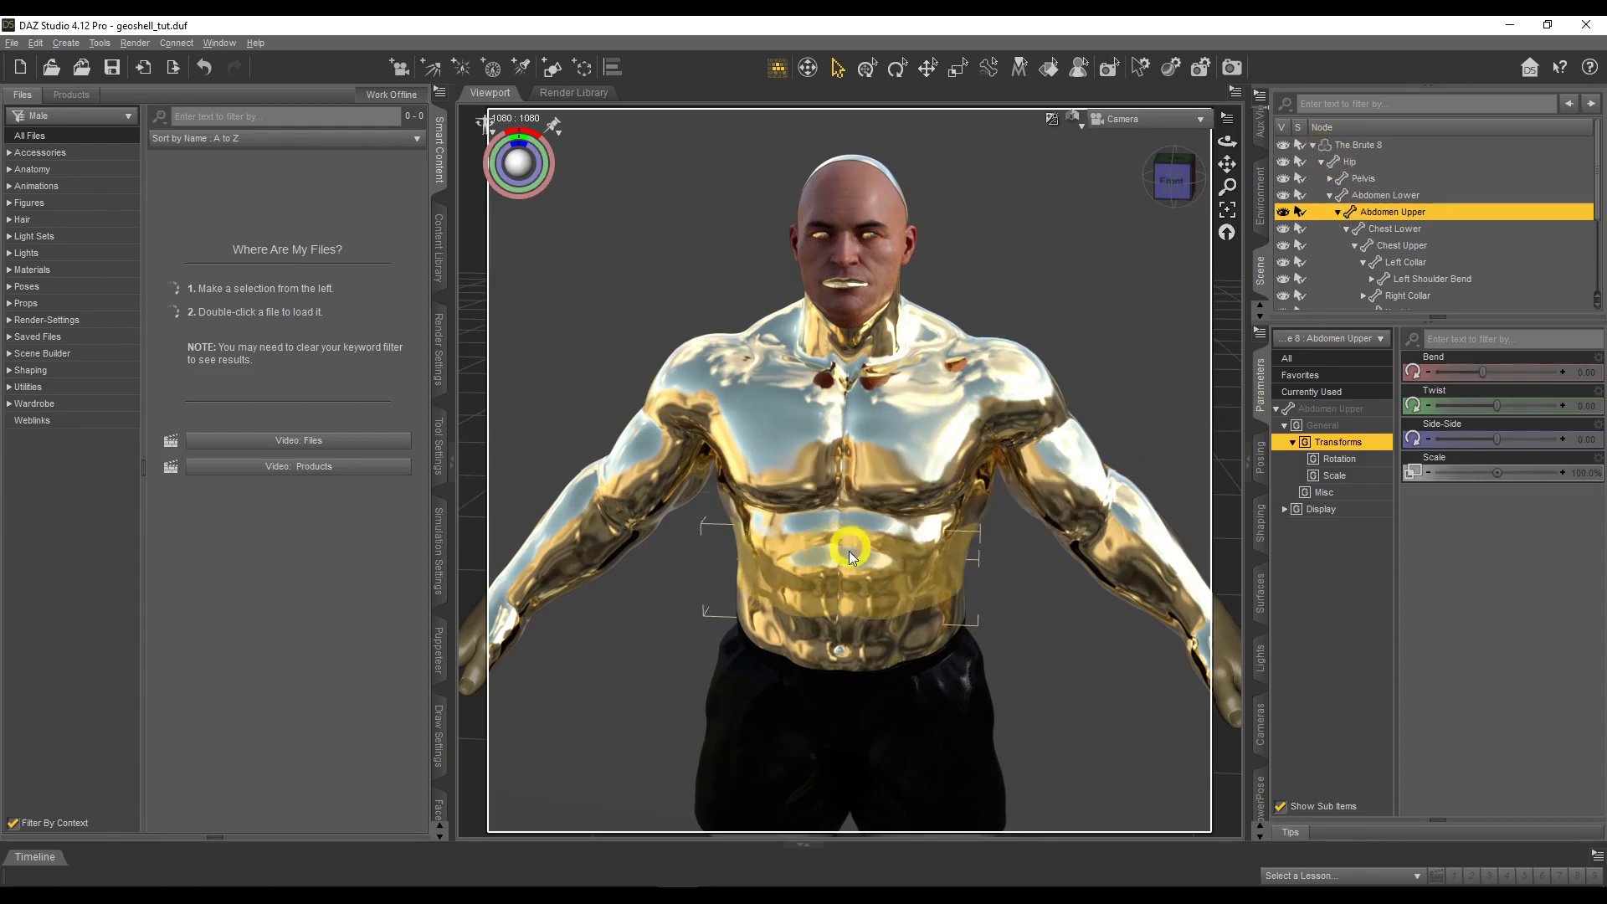
# Reselect The Brute 8 Shell and turn off visibility for its Abdomen face group
pyautogui.click(1310, 148)
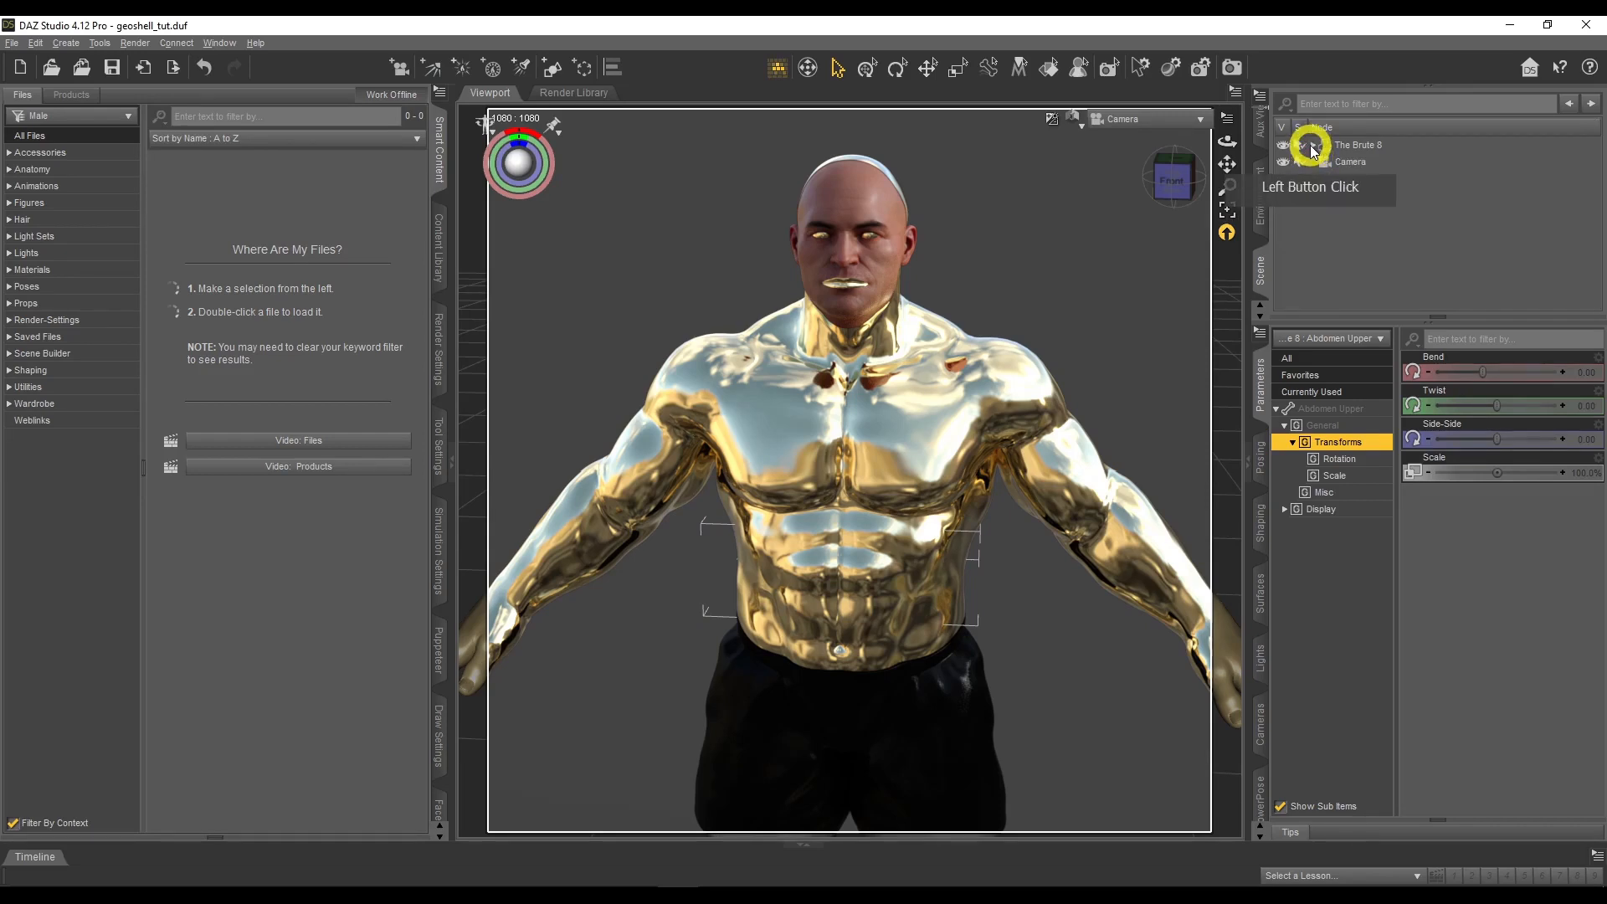
pyautogui.click(1311, 163)
pyautogui.click(1320, 162)
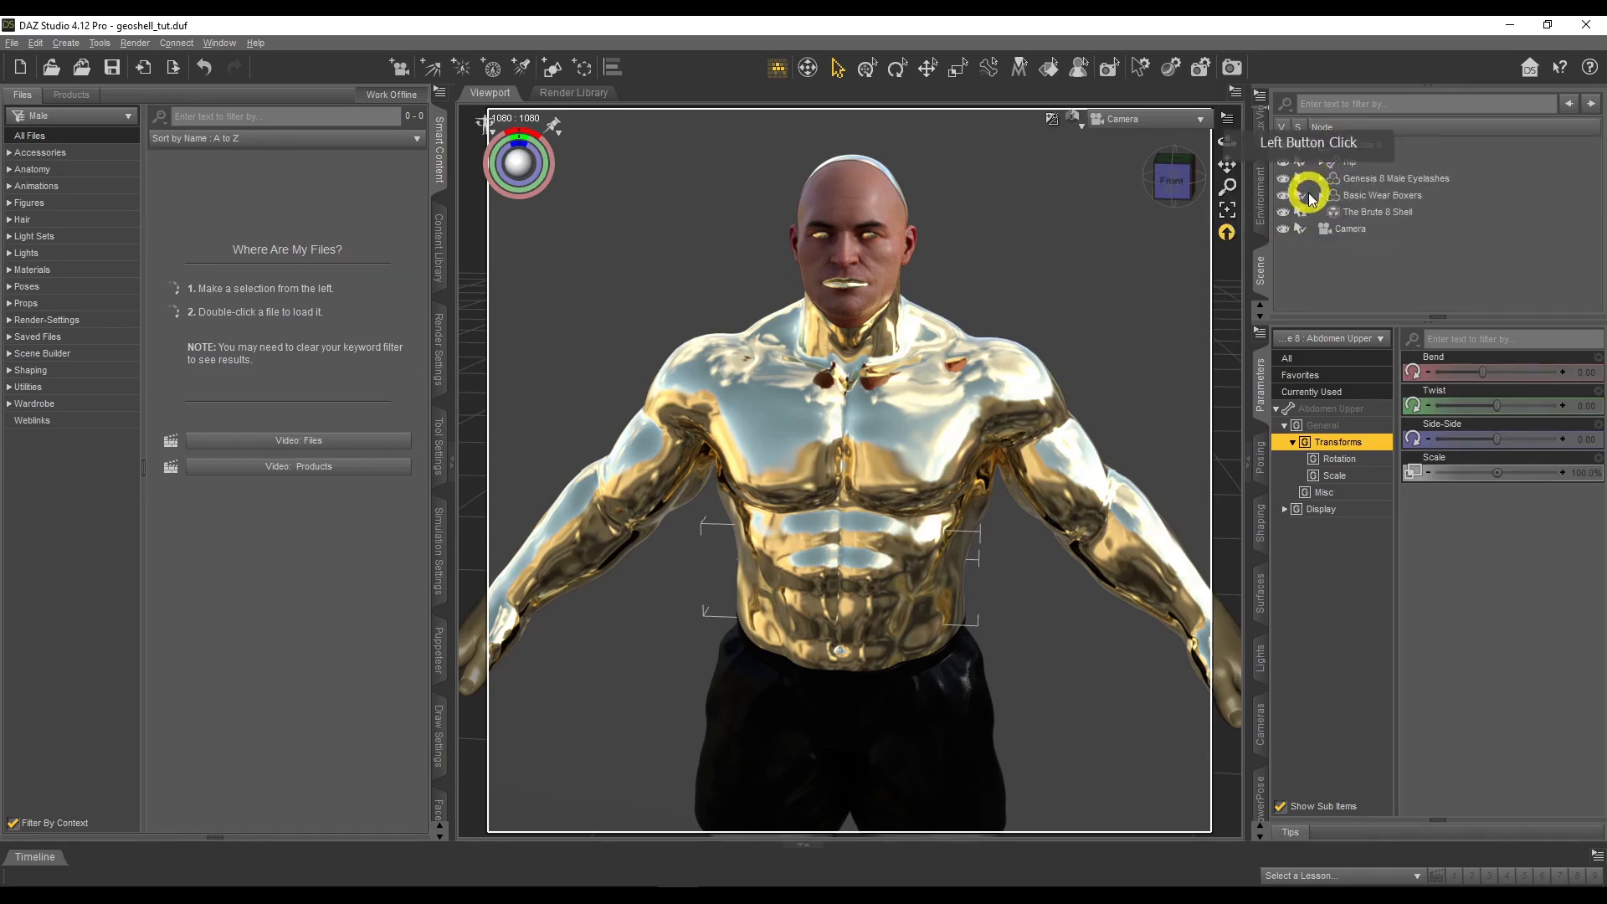
pyautogui.click(1371, 213)
pyautogui.click(1349, 509)
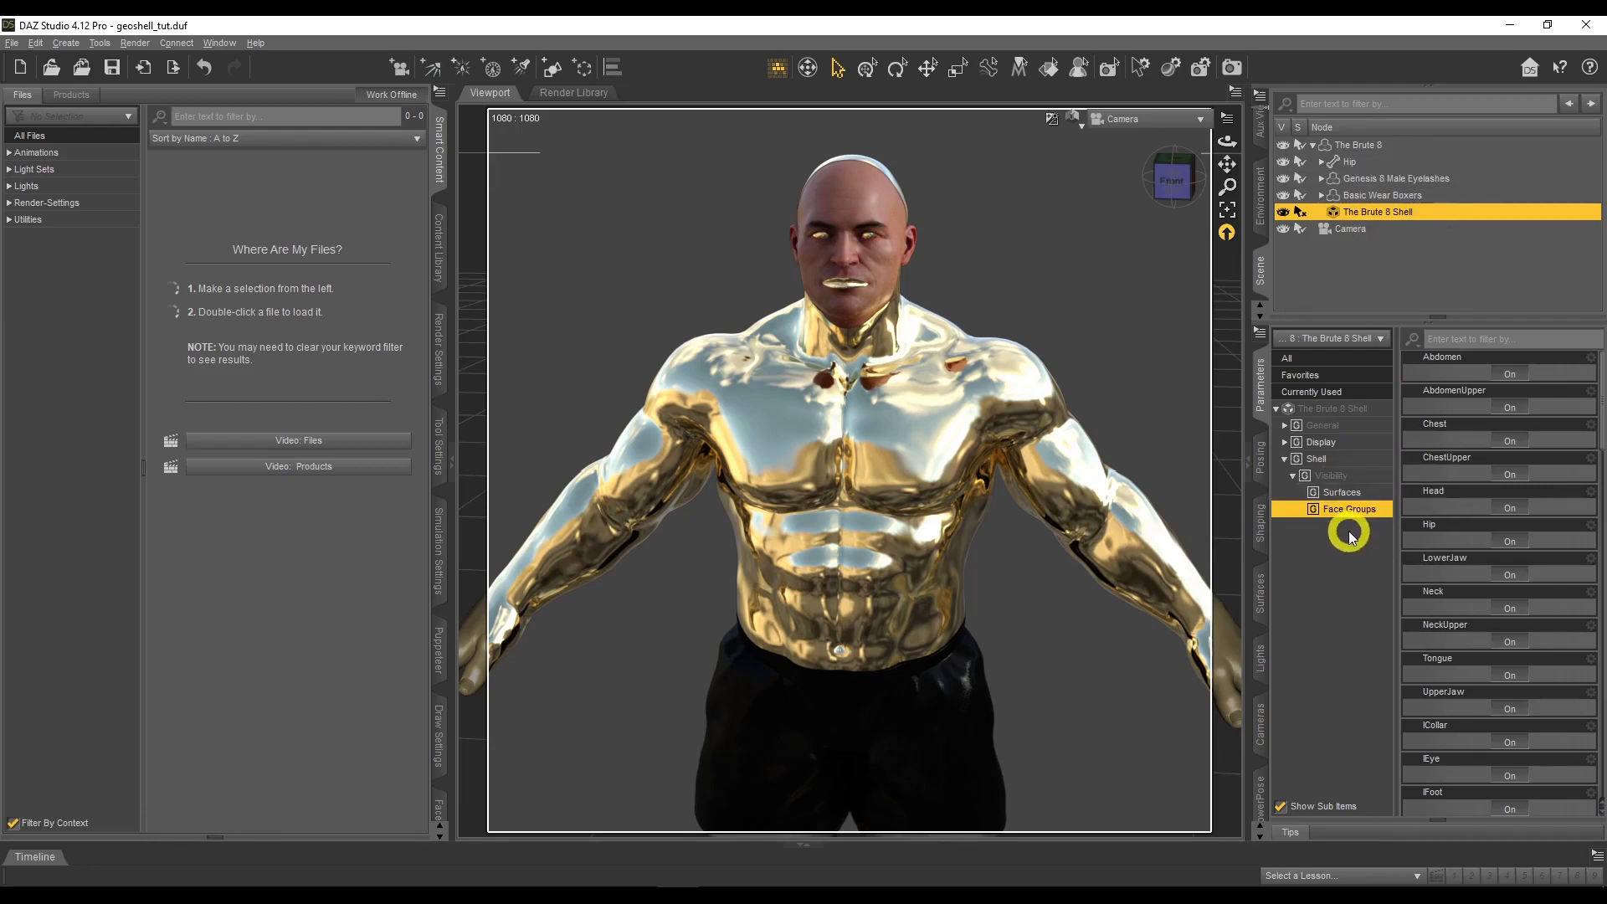
pyautogui.click(1511, 375)
pyautogui.click(1000, 651)
pyautogui.click(834, 651)
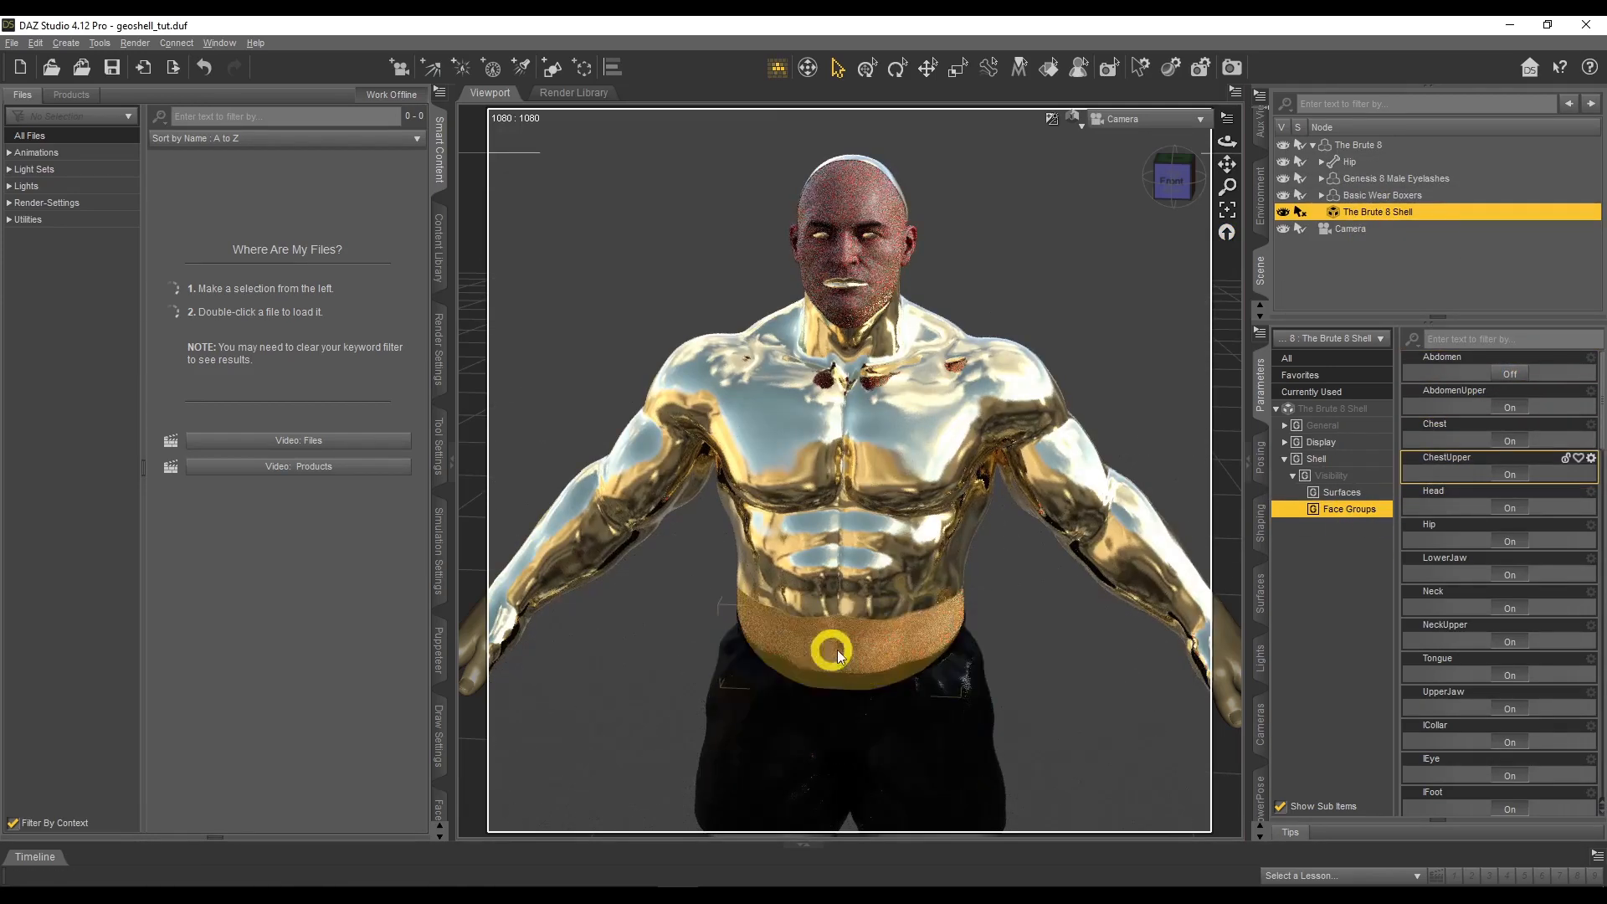
# Turn off the shell's AbdomenUpper, Chest, ChestUpper, Head and Hip face groups
pyautogui.click(1509, 407)
pyautogui.click(828, 588)
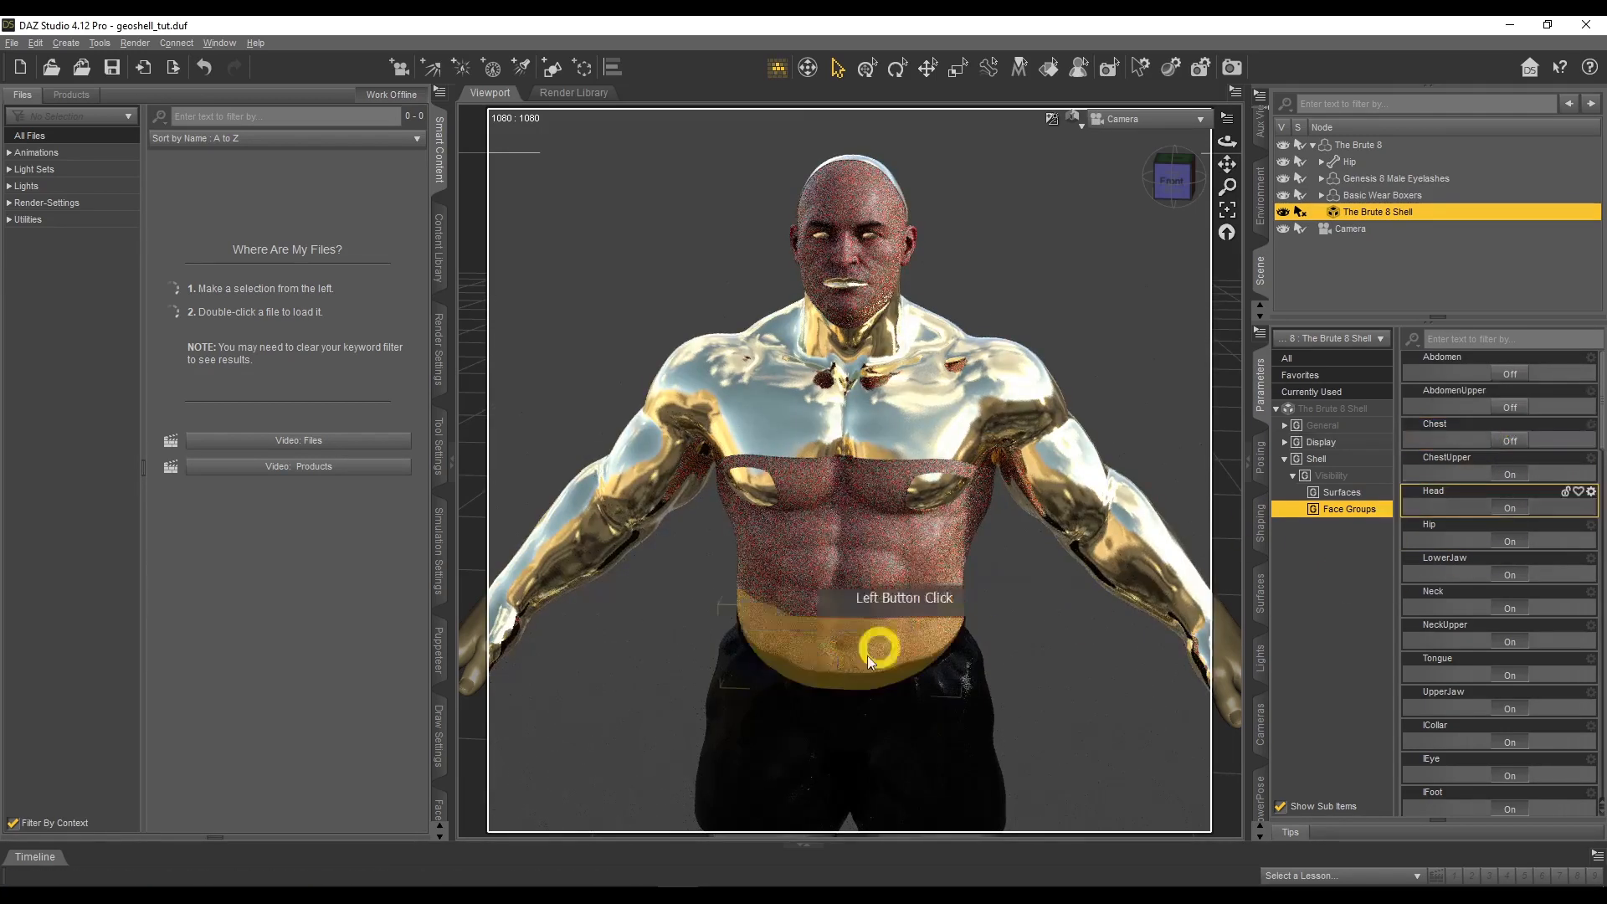
pyautogui.click(1510, 475)
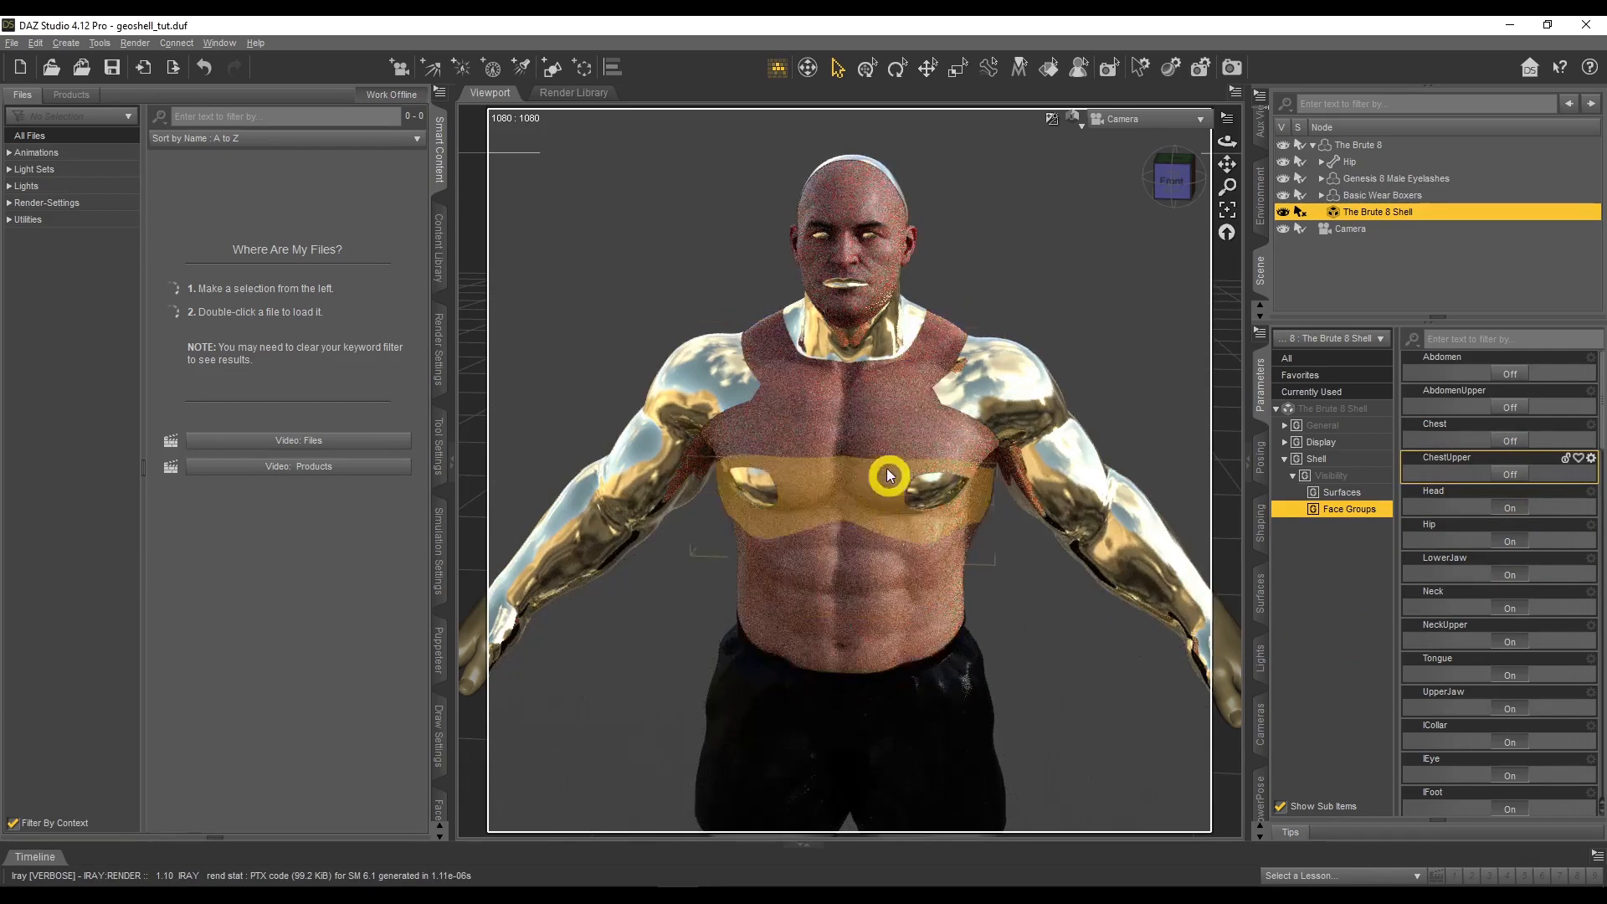
pyautogui.click(1515, 508)
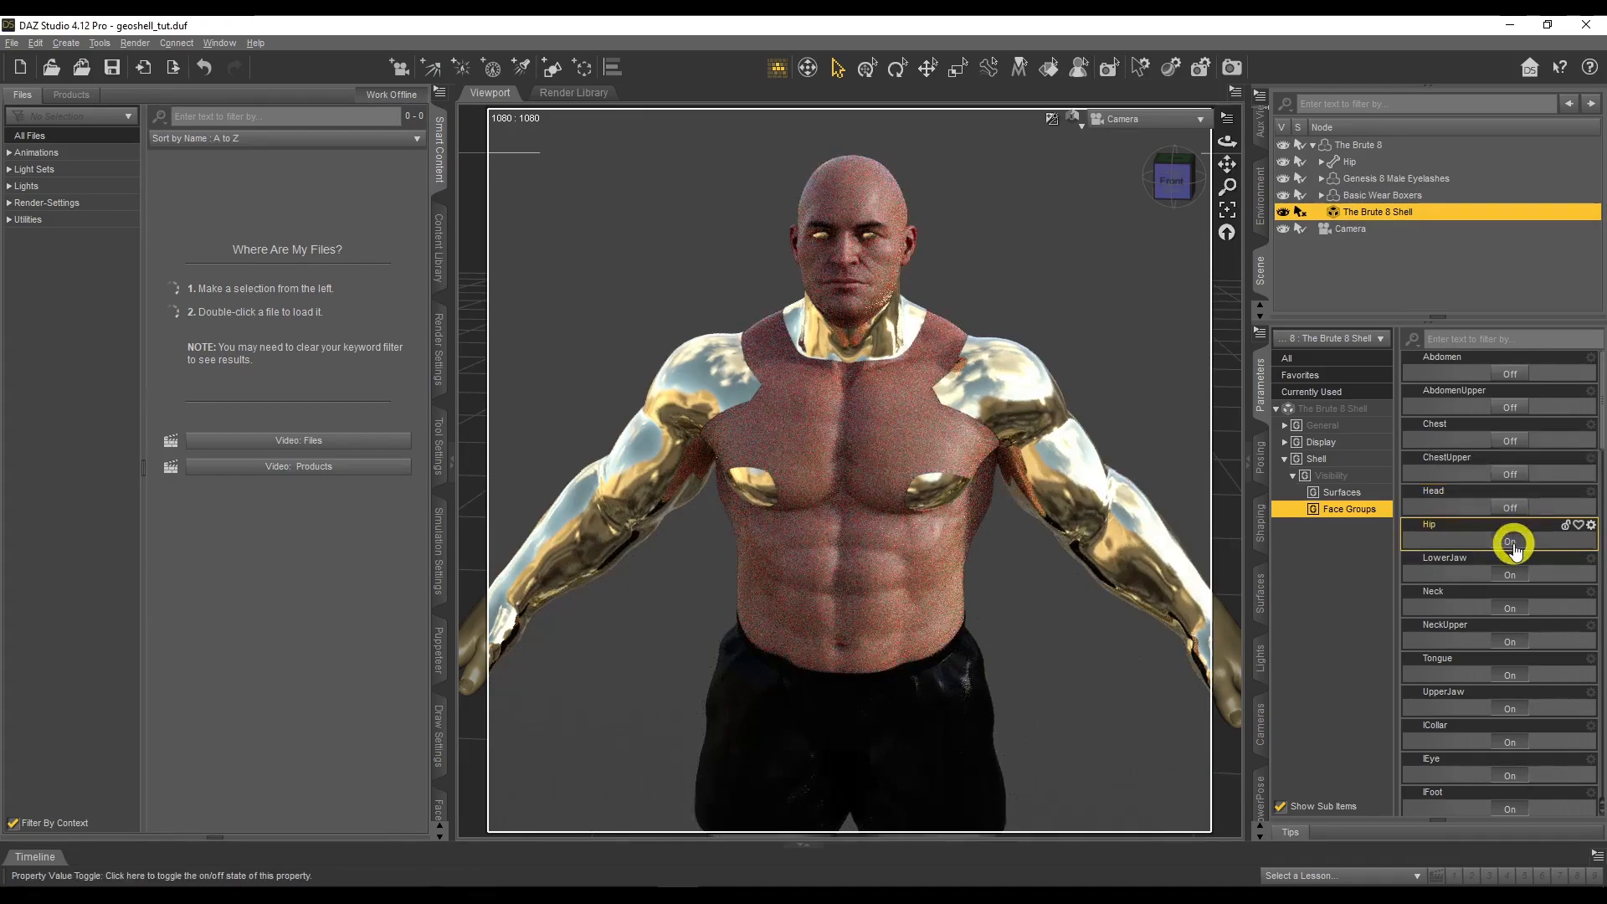
pyautogui.click(1513, 542)
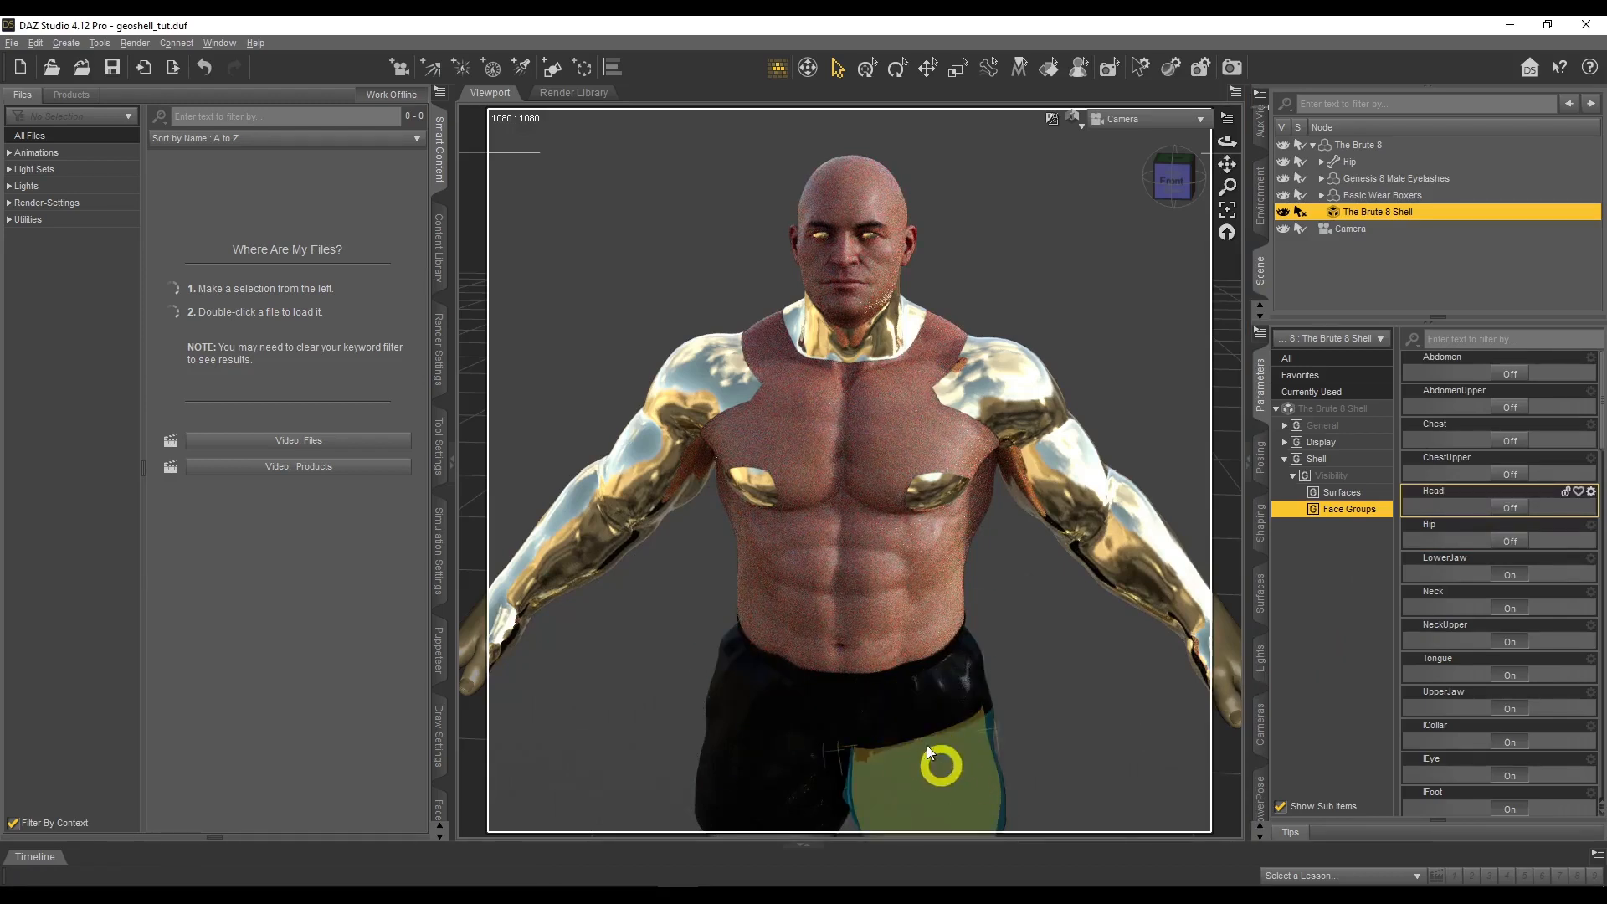
# Filter the face groups for "pec" and turn off lPectoral and rPectoral on the shell
pyautogui.scroll(-3, 1102, 406)
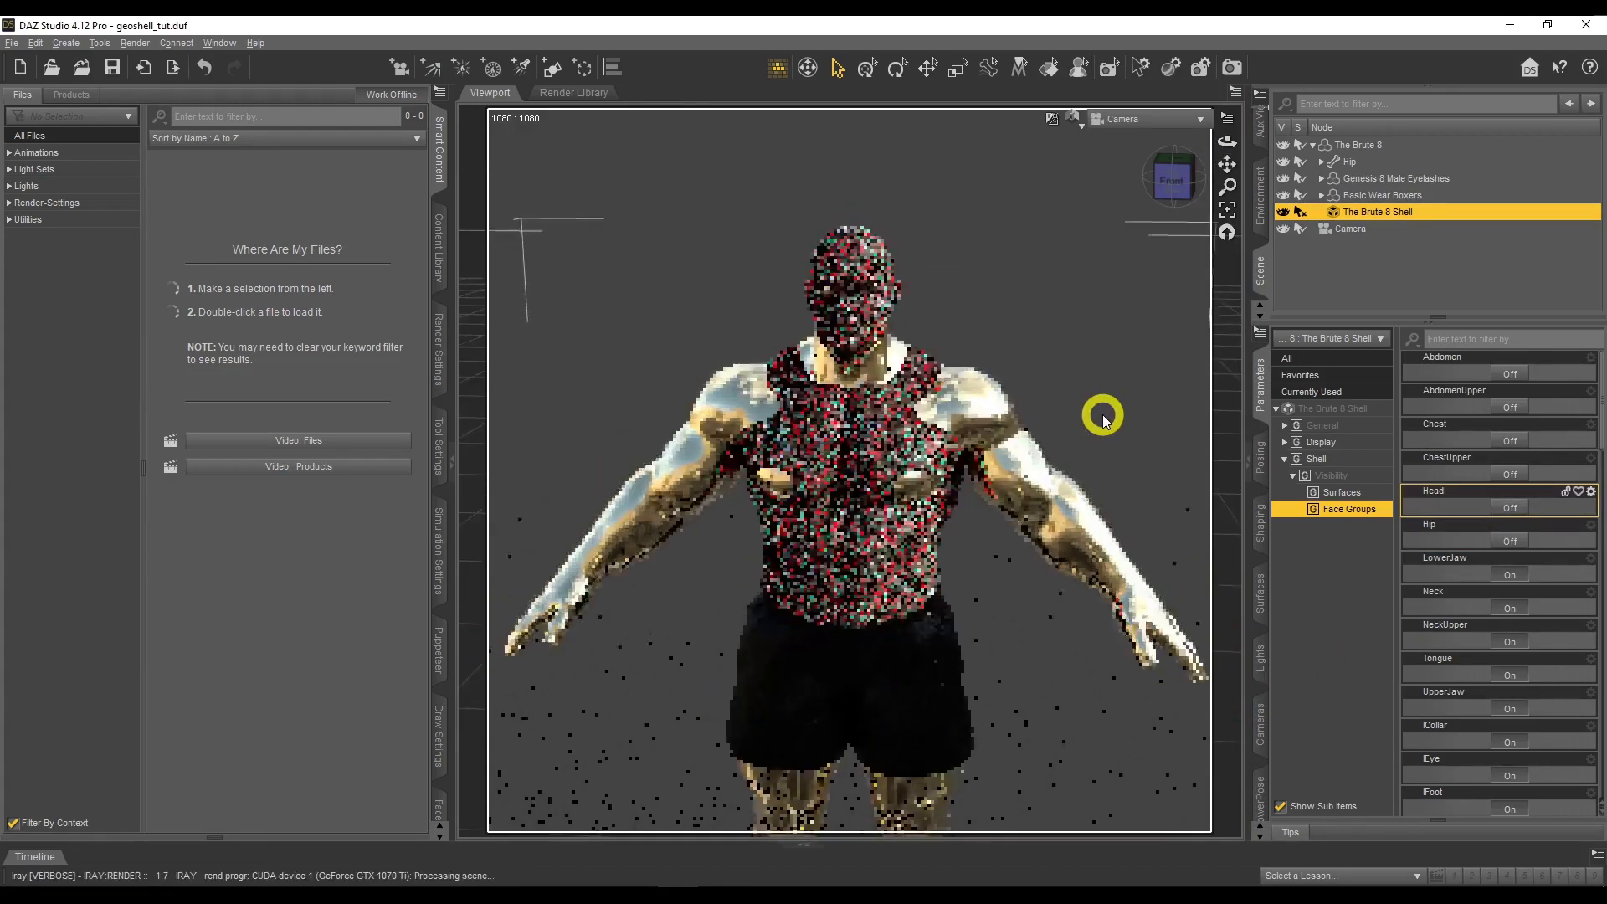
pyautogui.moveTo(1222, 168); pyautogui.dragTo(1223, 166)
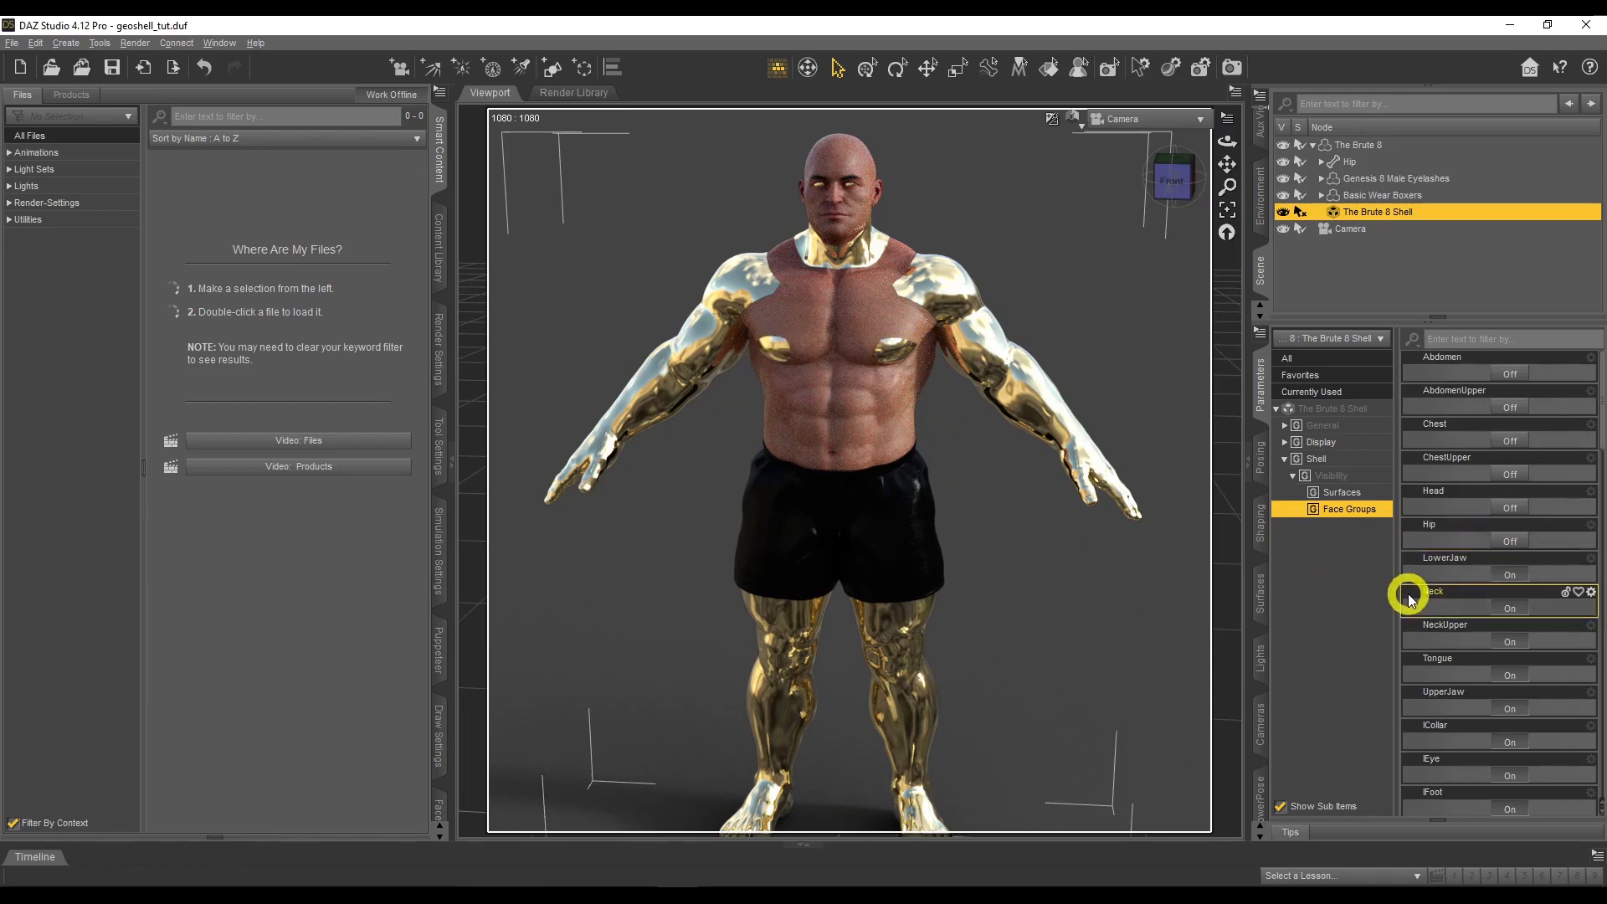
pyautogui.click(1460, 339)
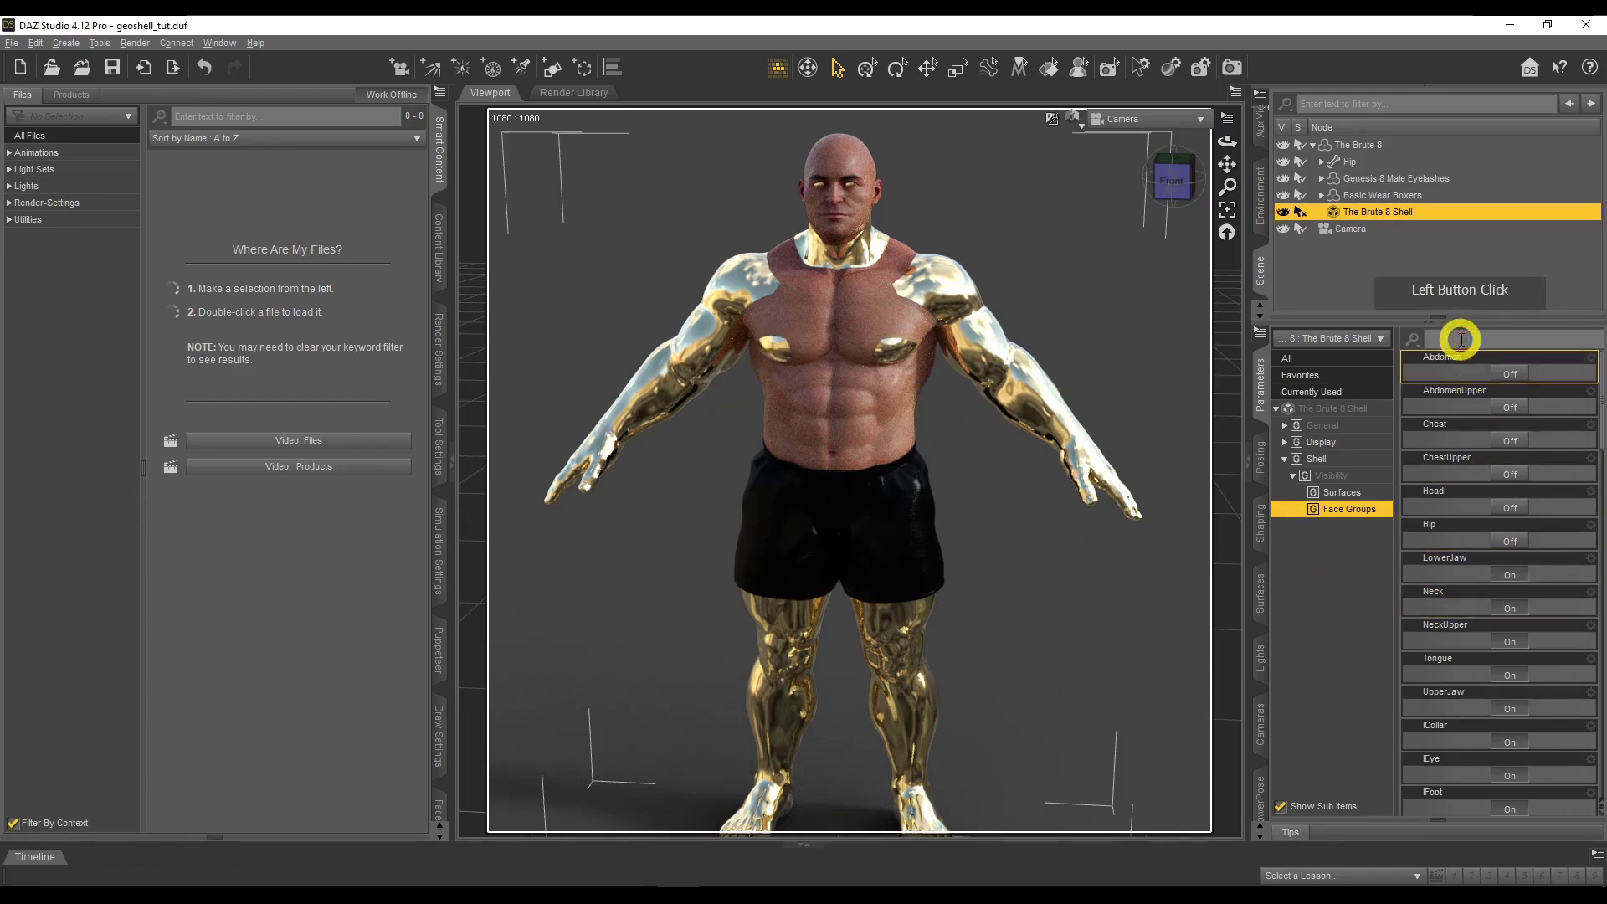
pyautogui.write('pec')
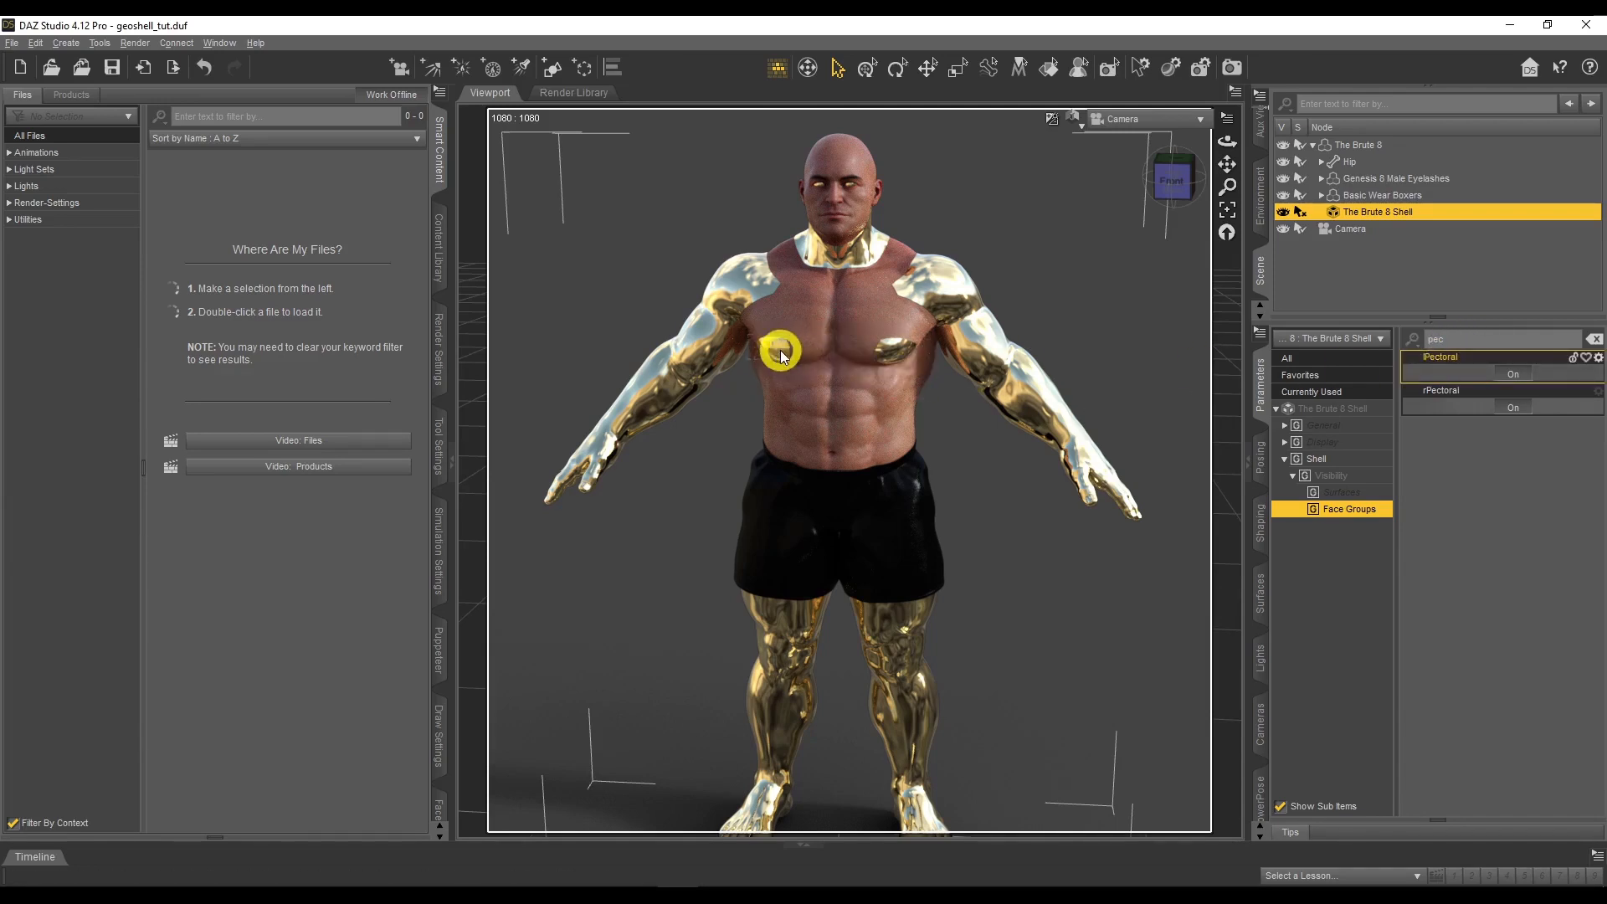
pyautogui.click(1517, 372)
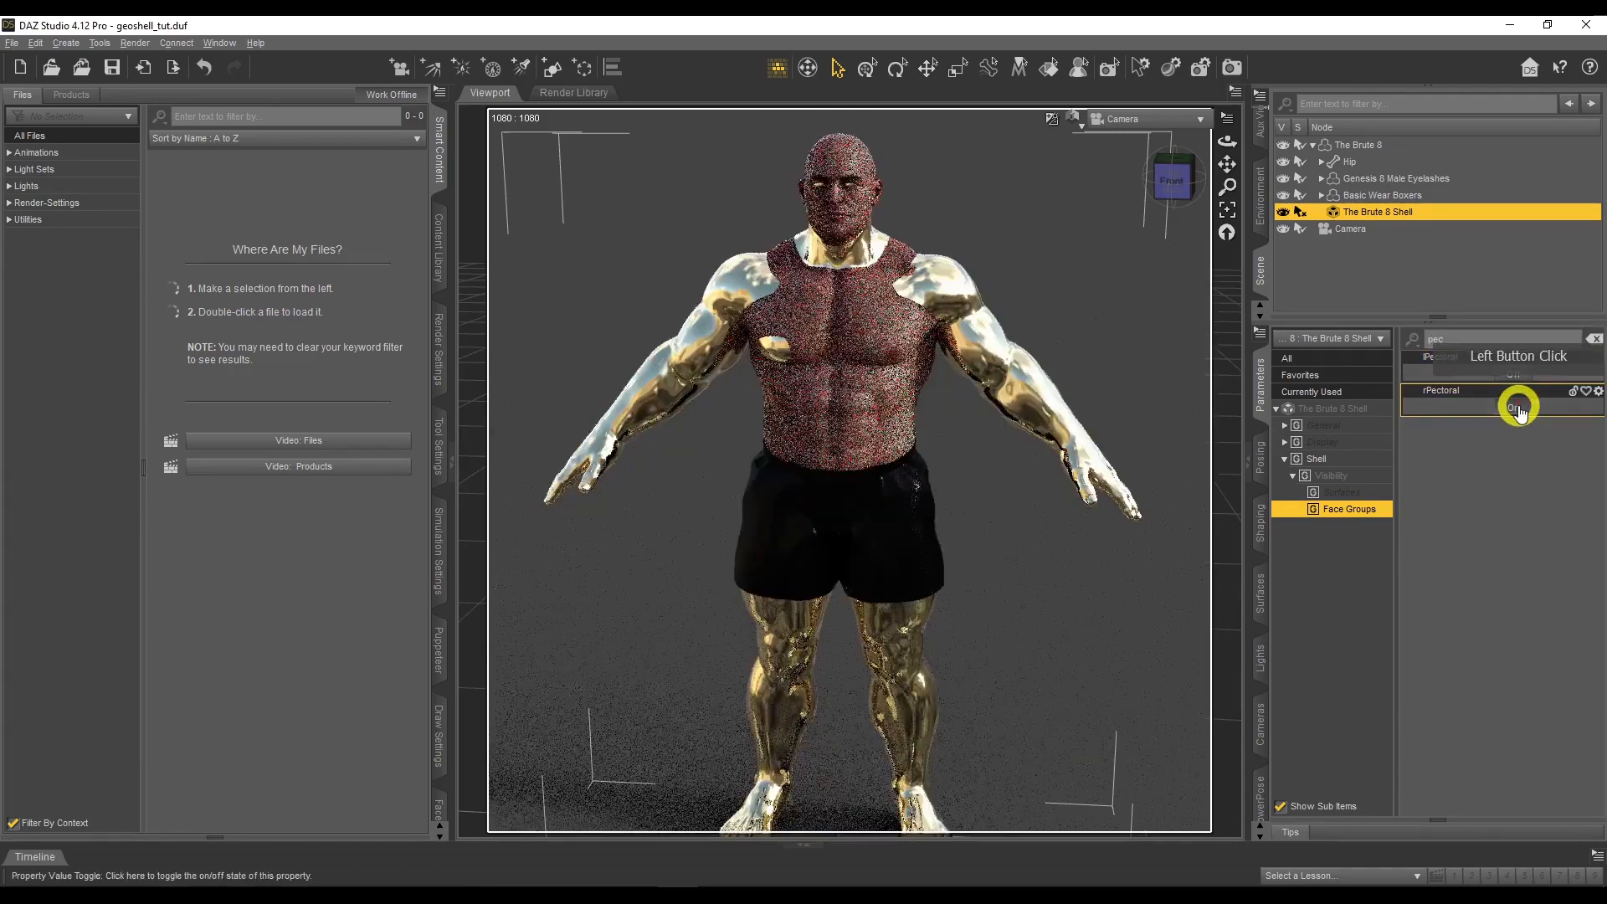
pyautogui.click(1519, 408)
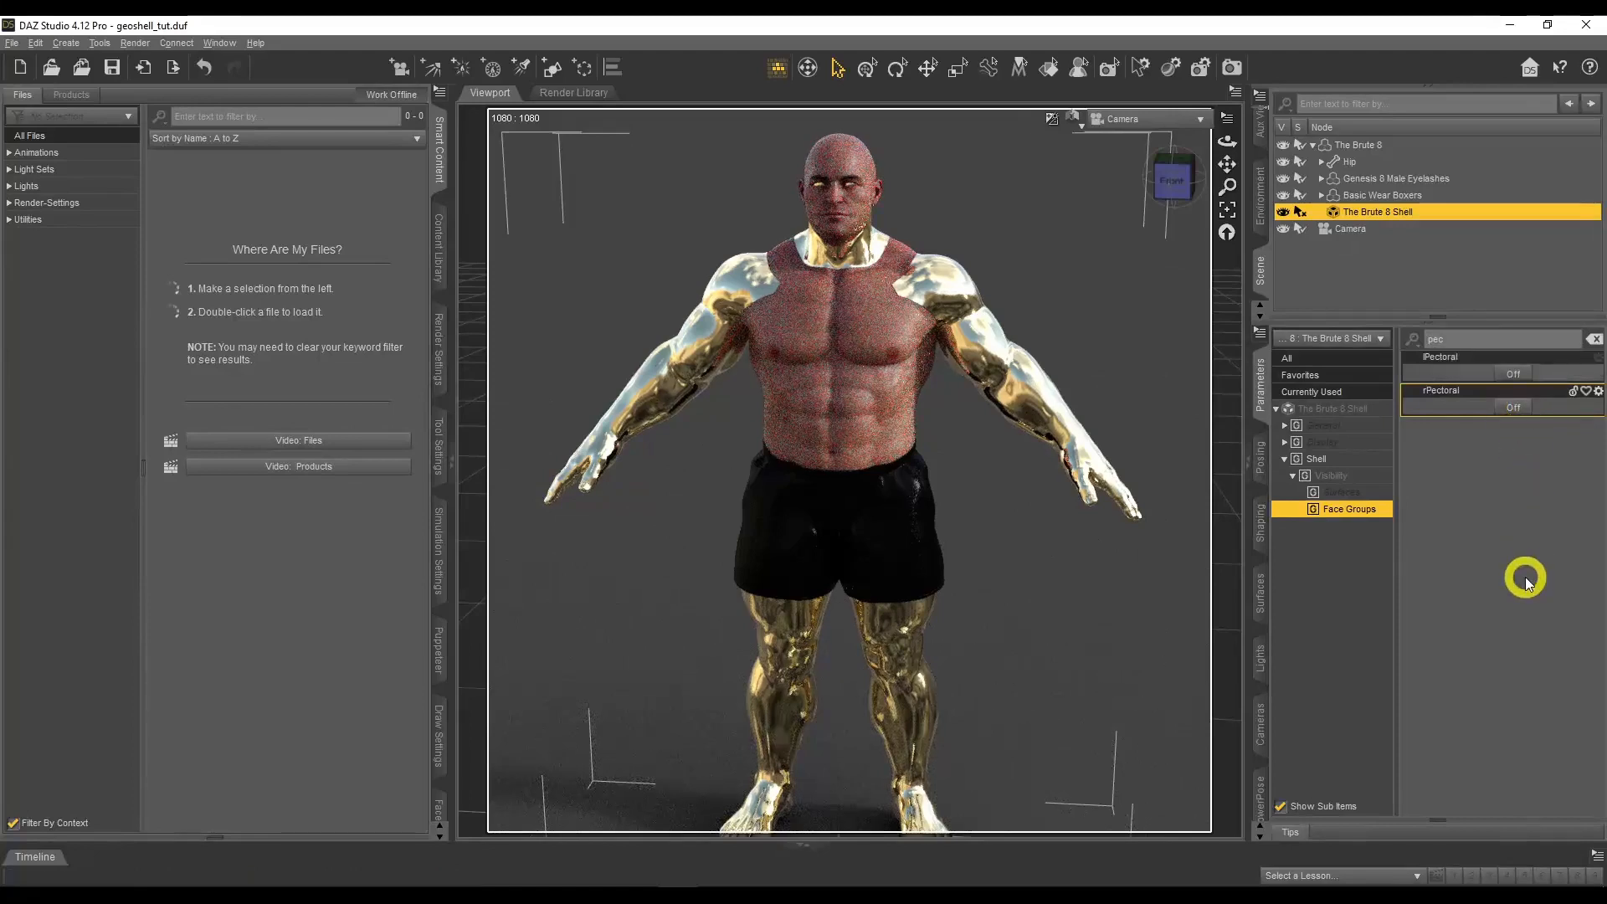
# Search the shell's face groups for "leg" and clear the filter
pyautogui.moveTo(1453, 341); pyautogui.dragTo(1420, 349)
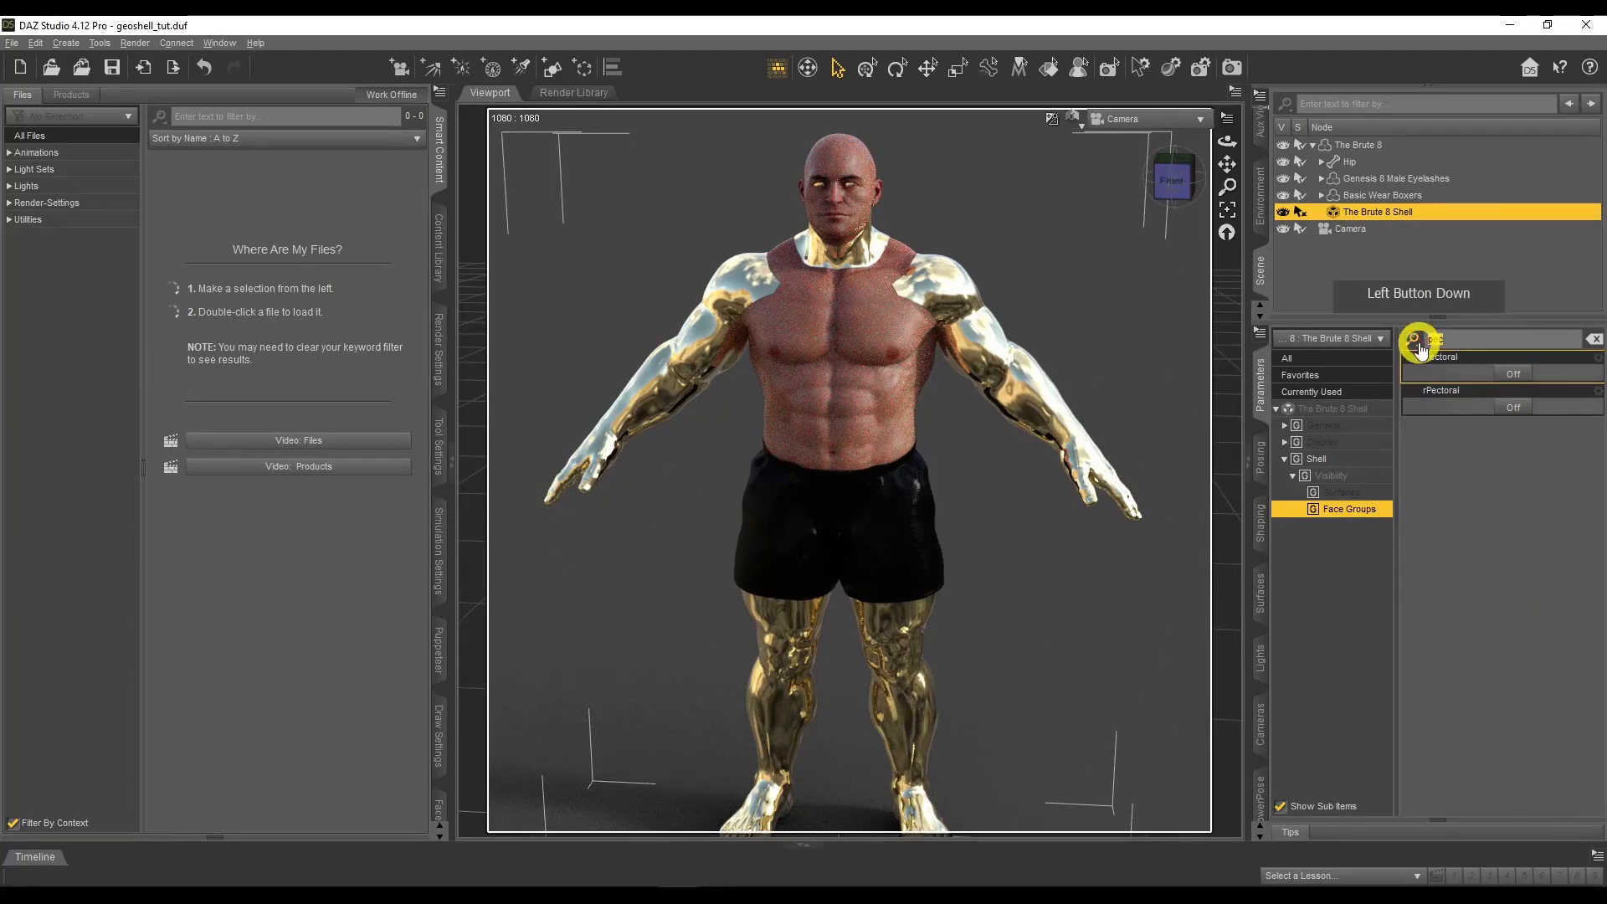
pyautogui.write('leg')
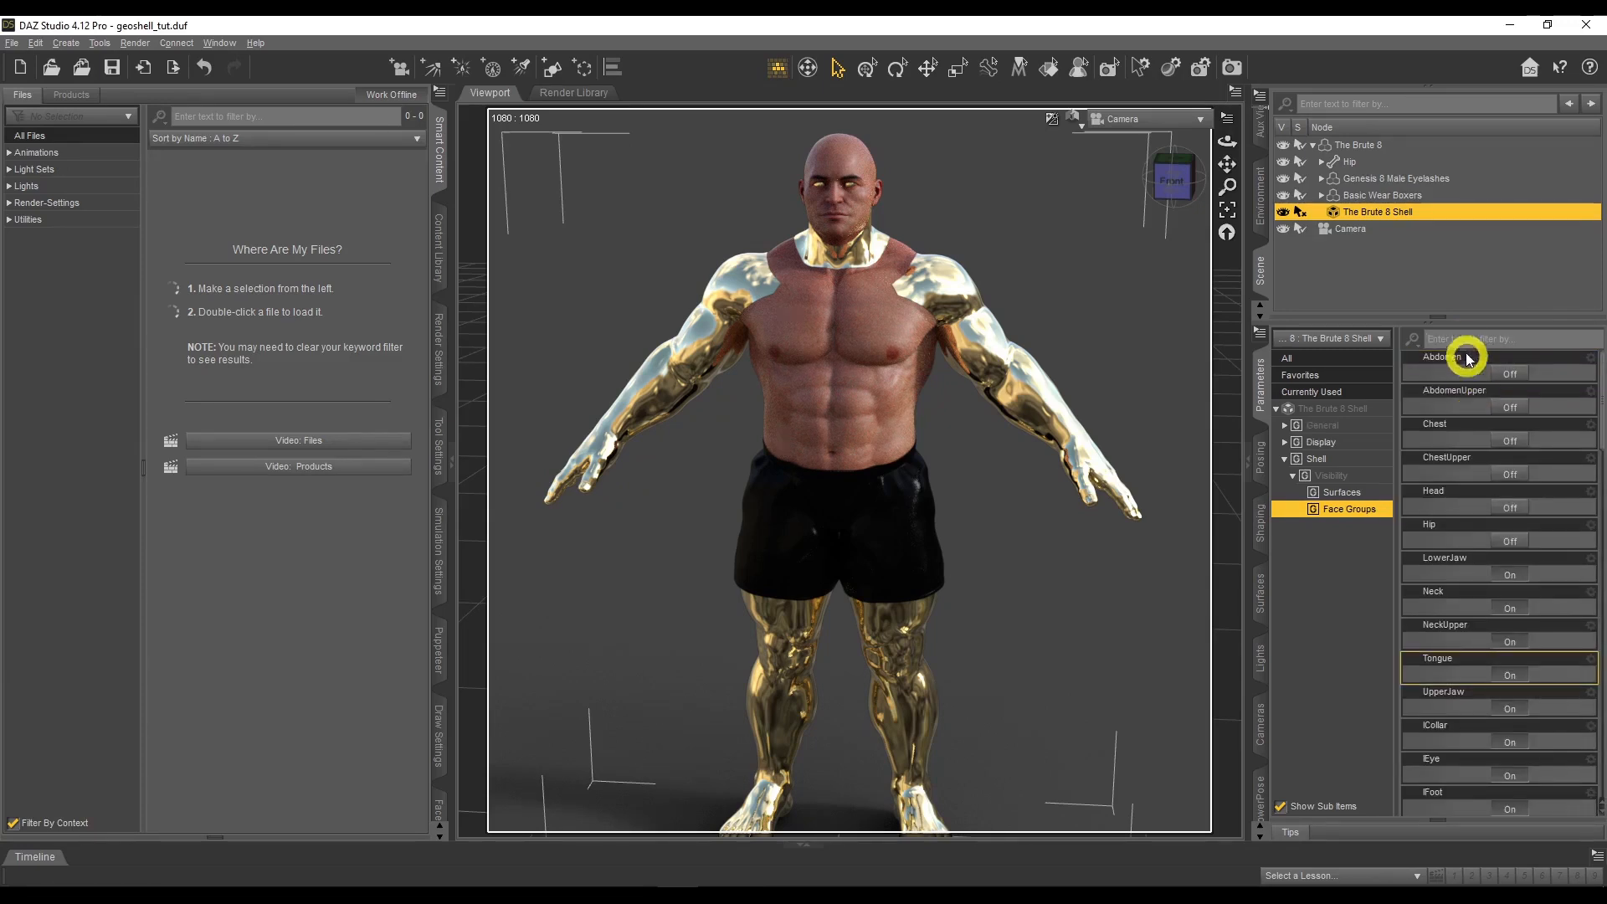
pyautogui.click(1464, 358)
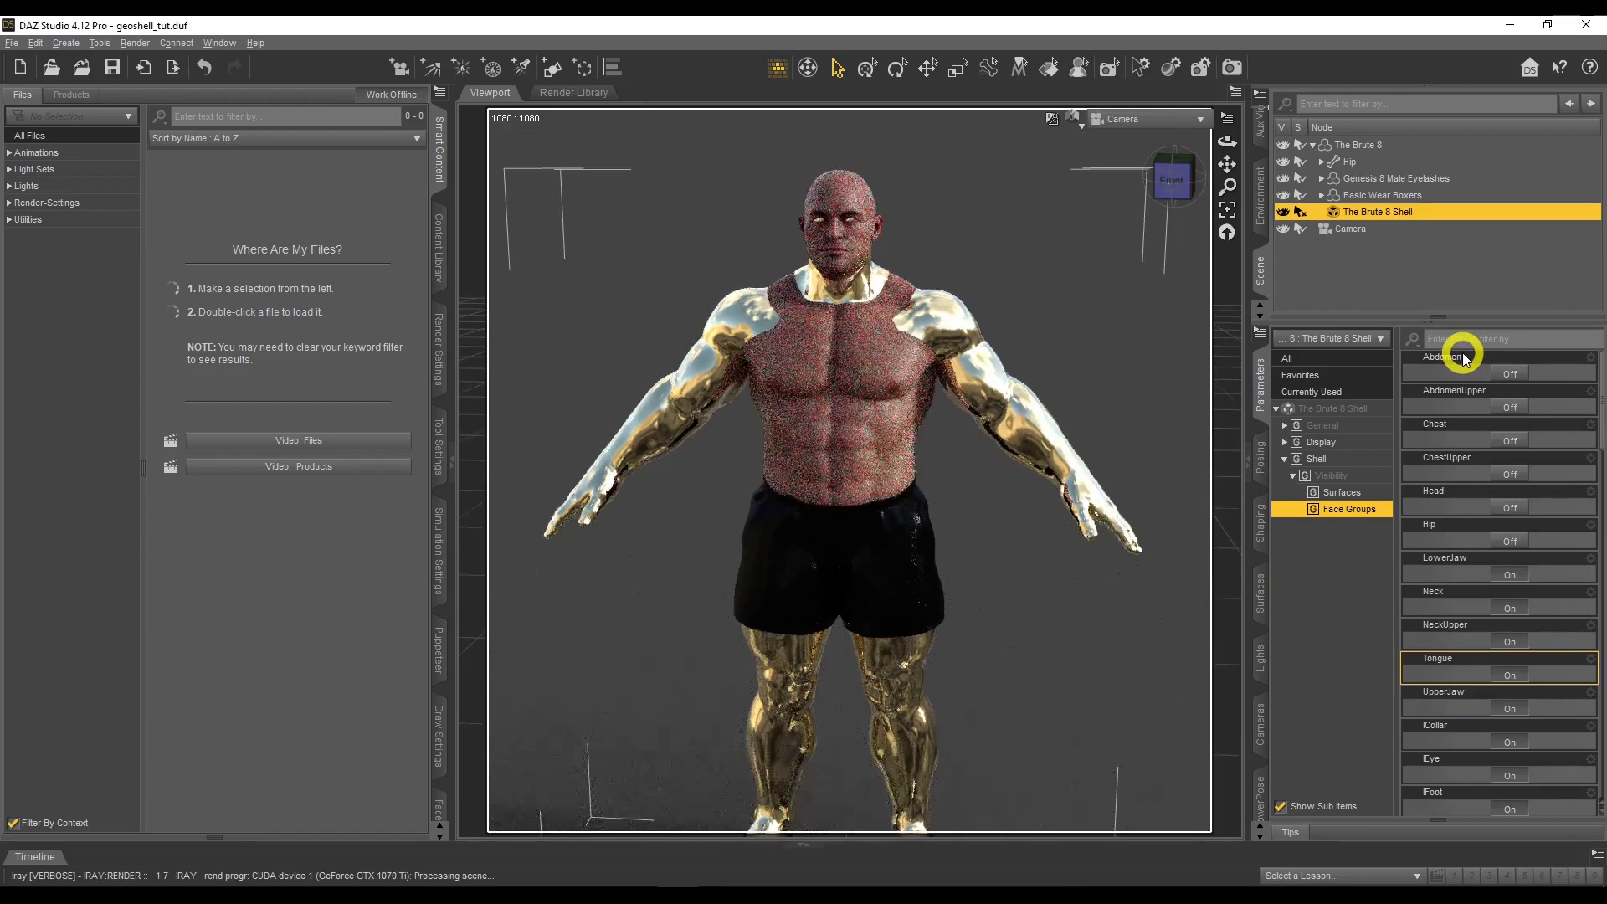
# Filter the shell's face groups for "thi" and turn off visibility for lThigh and rThigh
pyautogui.click(1462, 336)
pyautogui.click(1461, 340)
pyautogui.write('th')
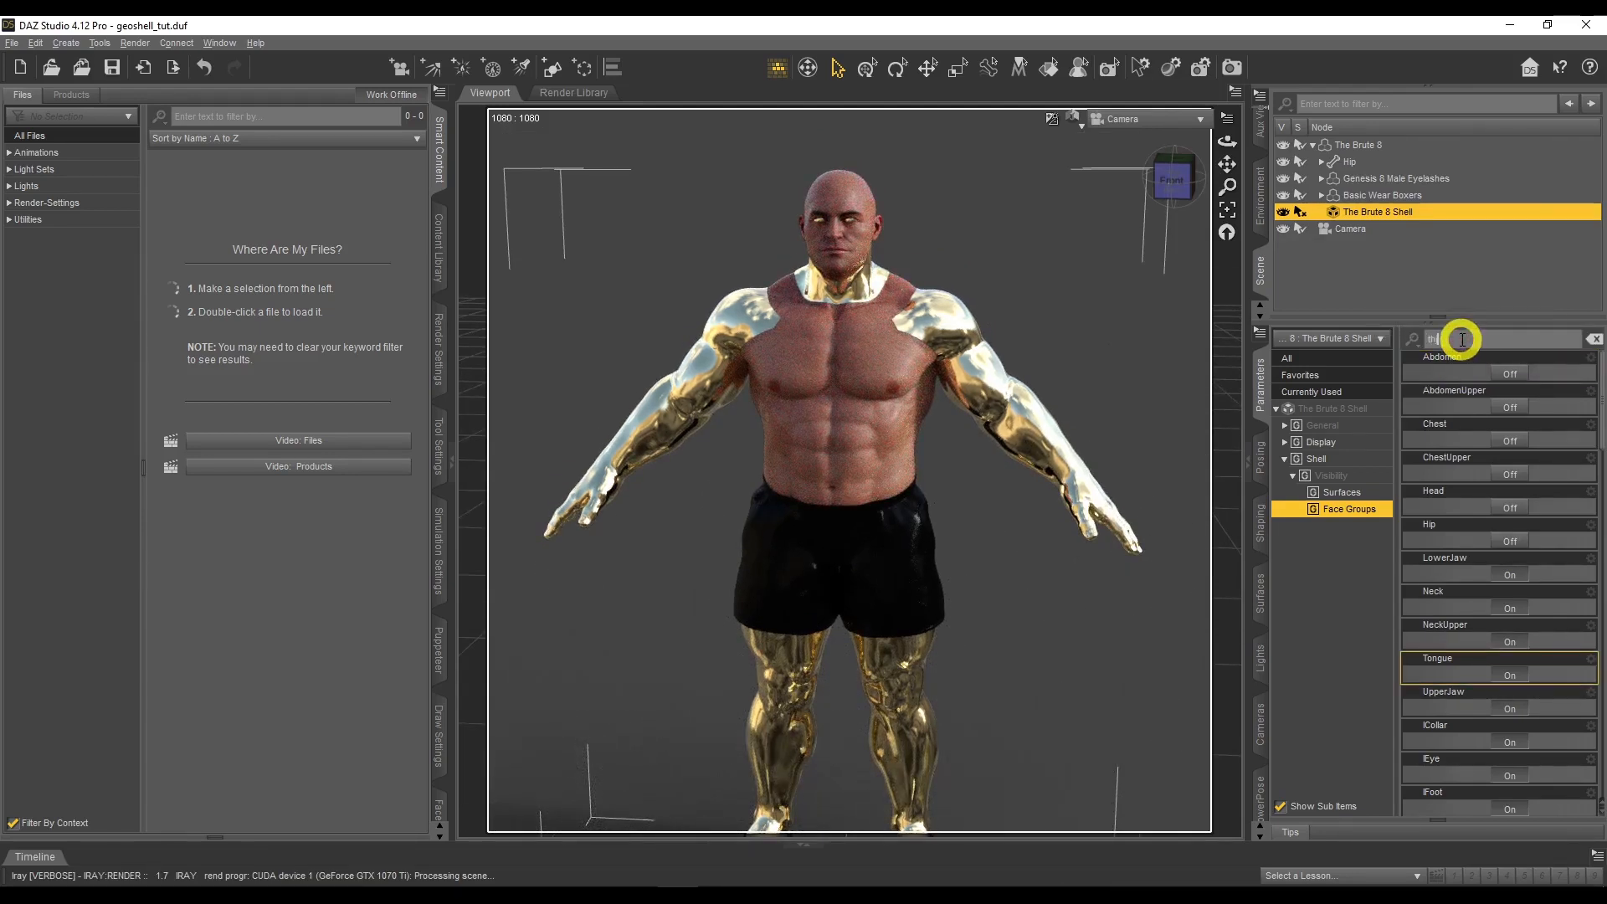
pyautogui.write('i')
pyautogui.click(1513, 374)
pyautogui.click(1513, 407)
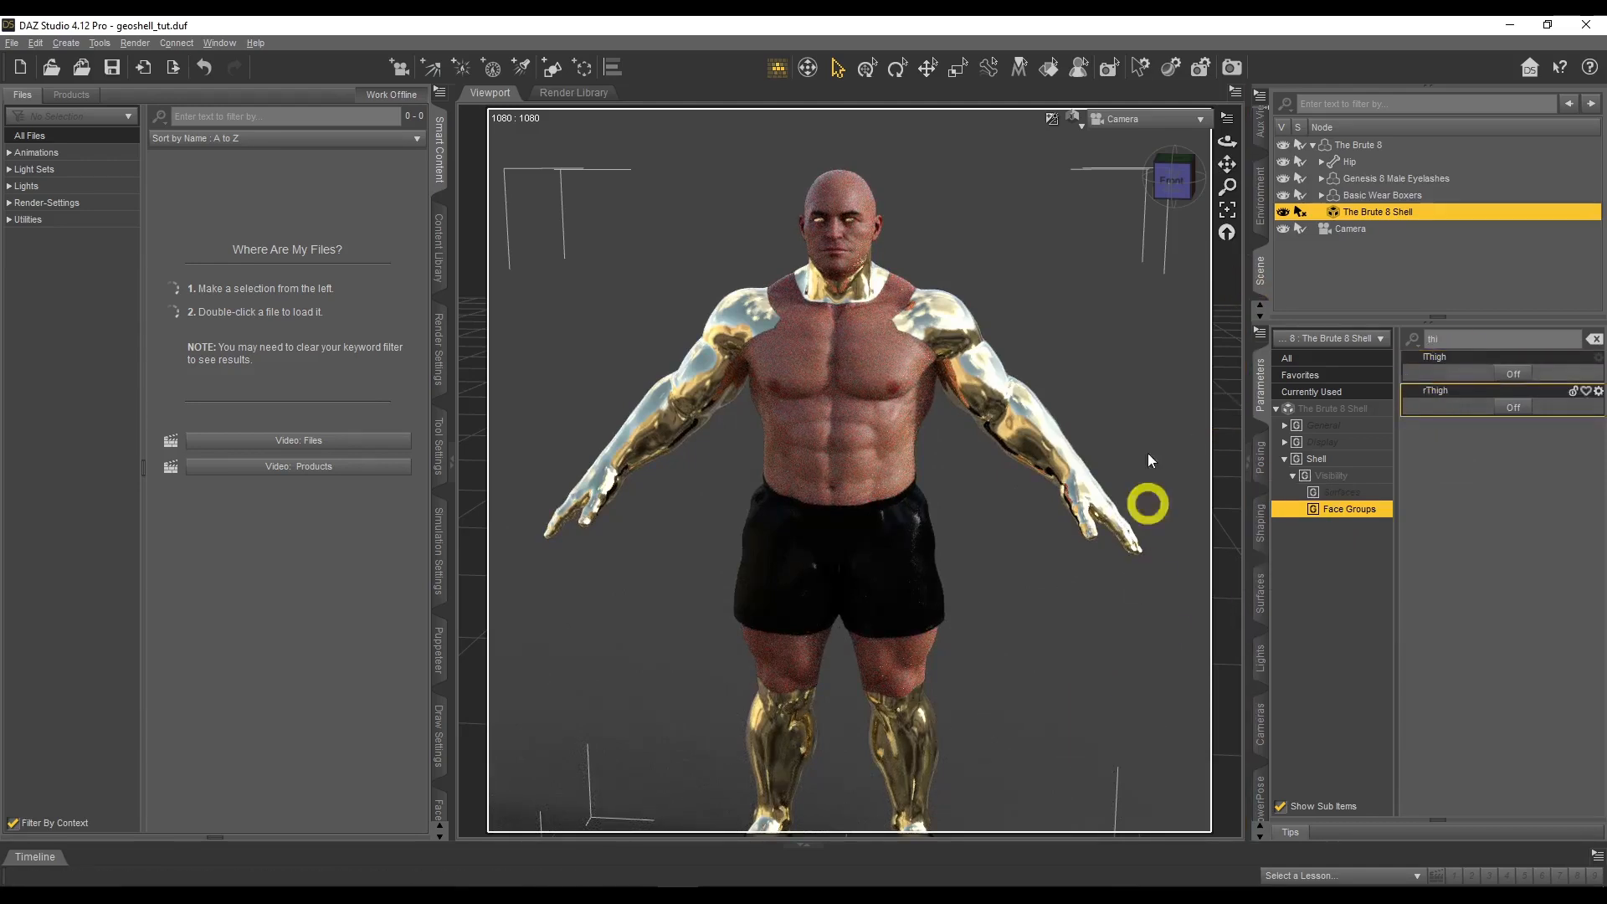
pyautogui.moveTo(1220, 159); pyautogui.dragTo(1223, 149)
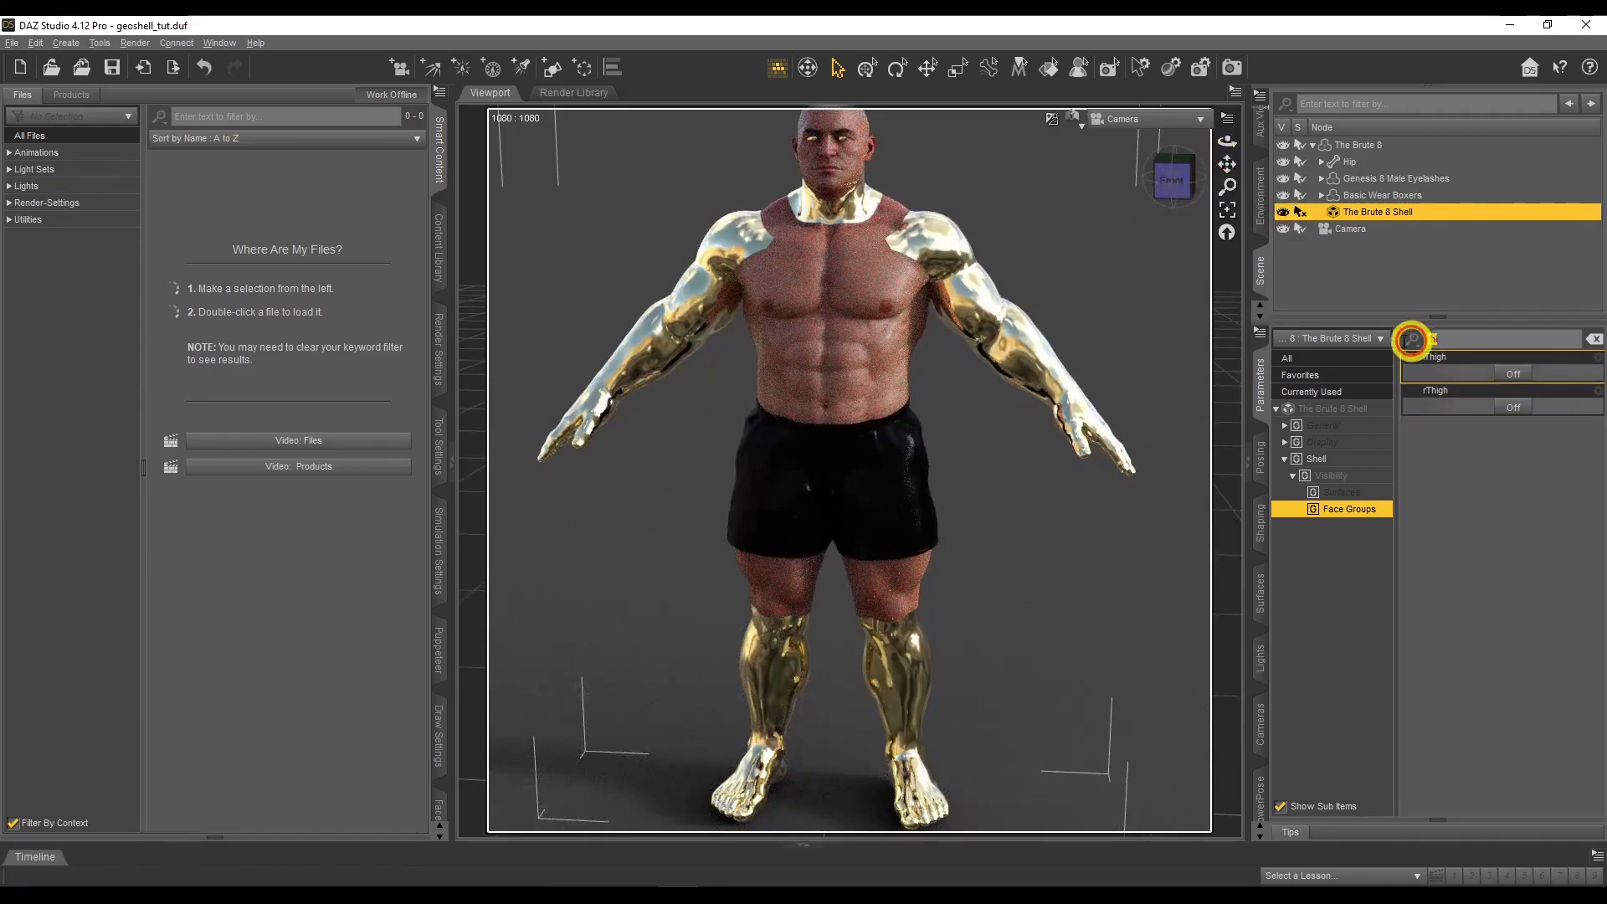
# Filter the shell's face groups for "shin" and turn off visibility for lShin and rShin
pyautogui.click(1483, 361)
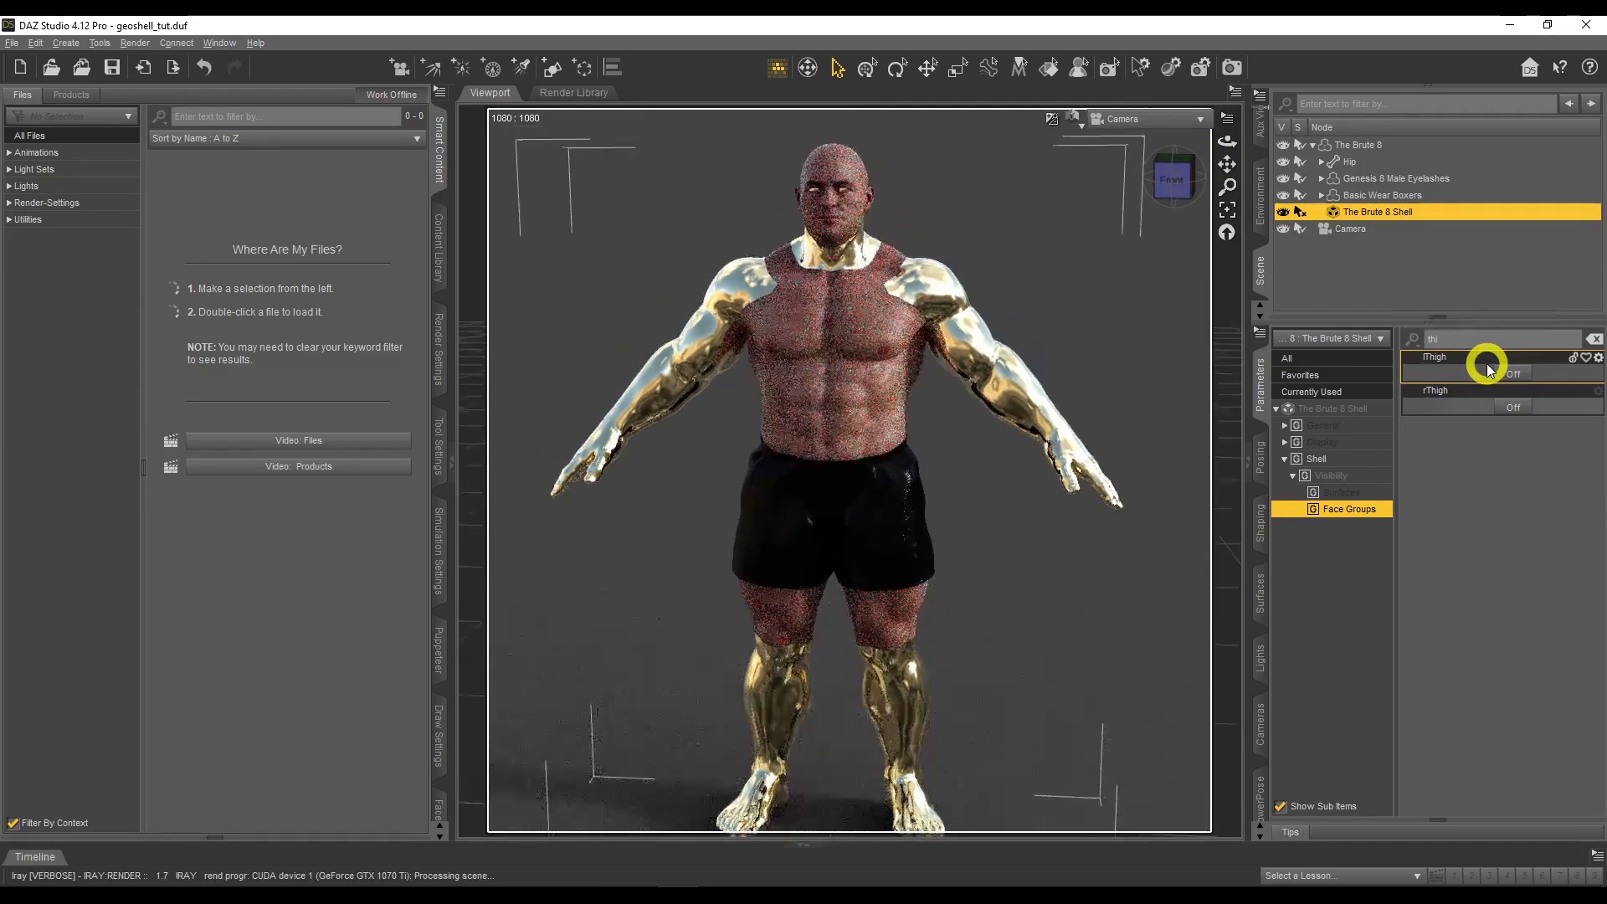
pyautogui.click(1413, 348)
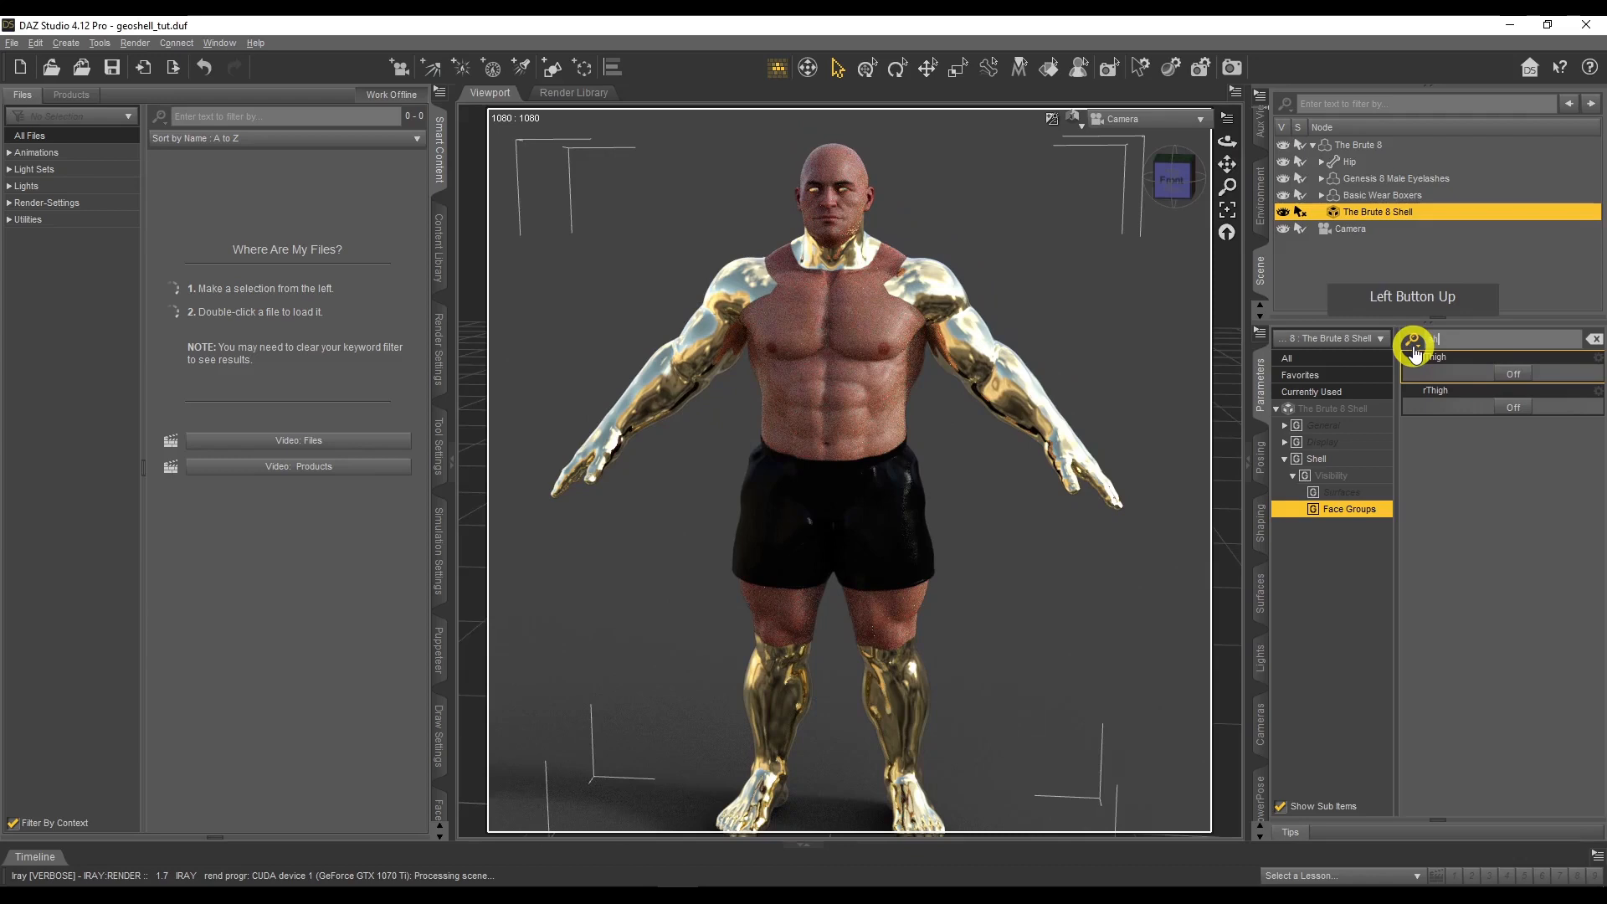
pyautogui.write('shin')
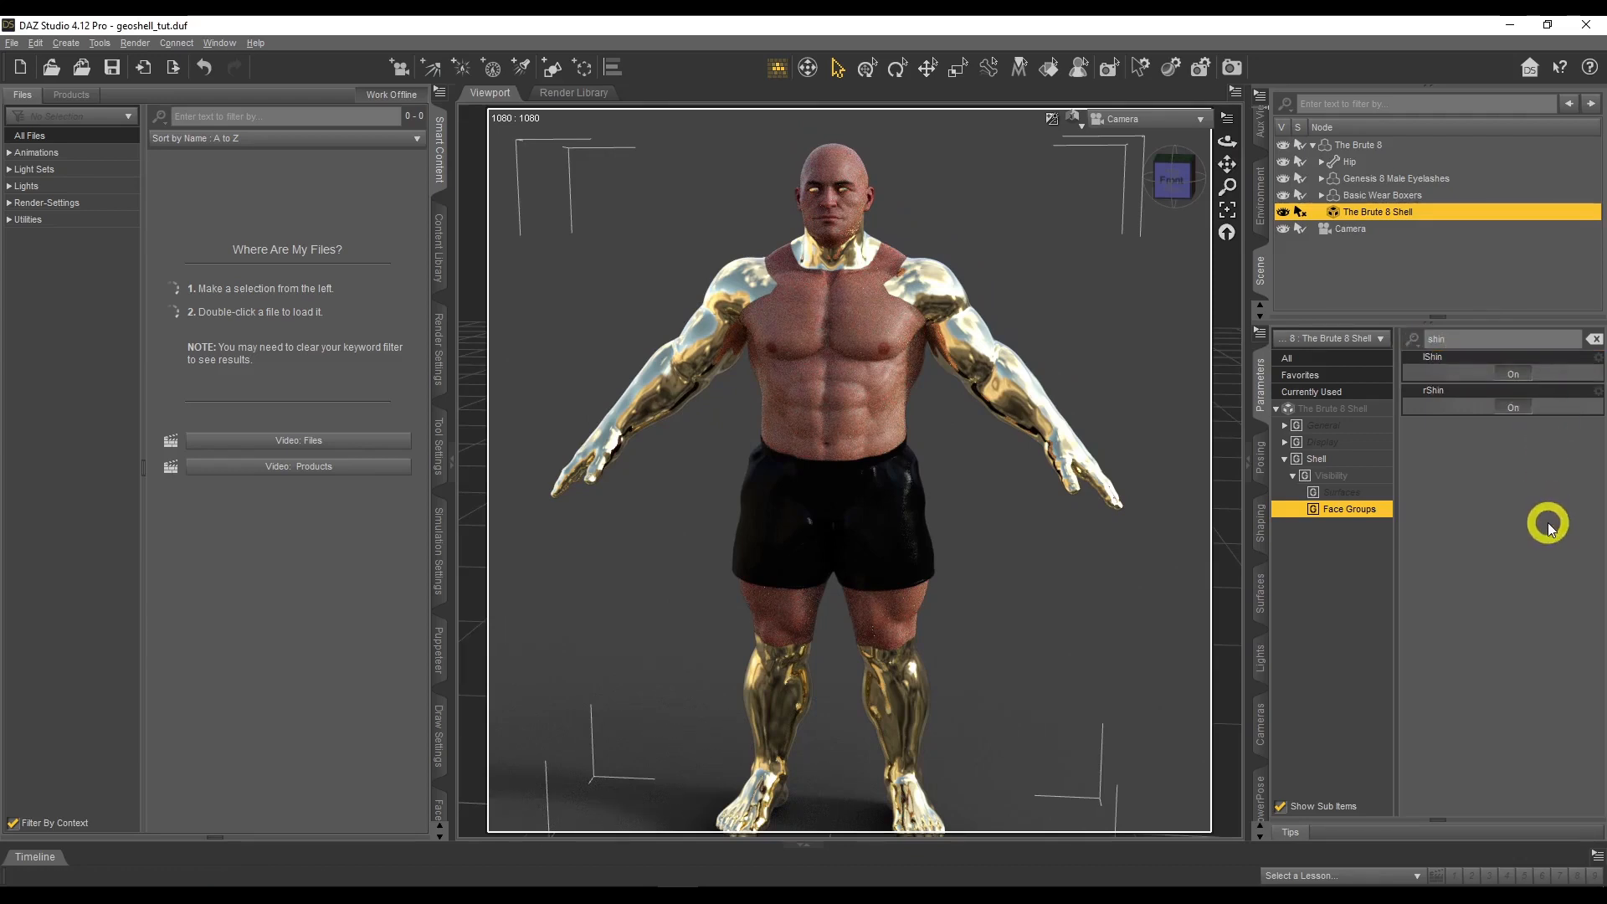
pyautogui.click(1513, 408)
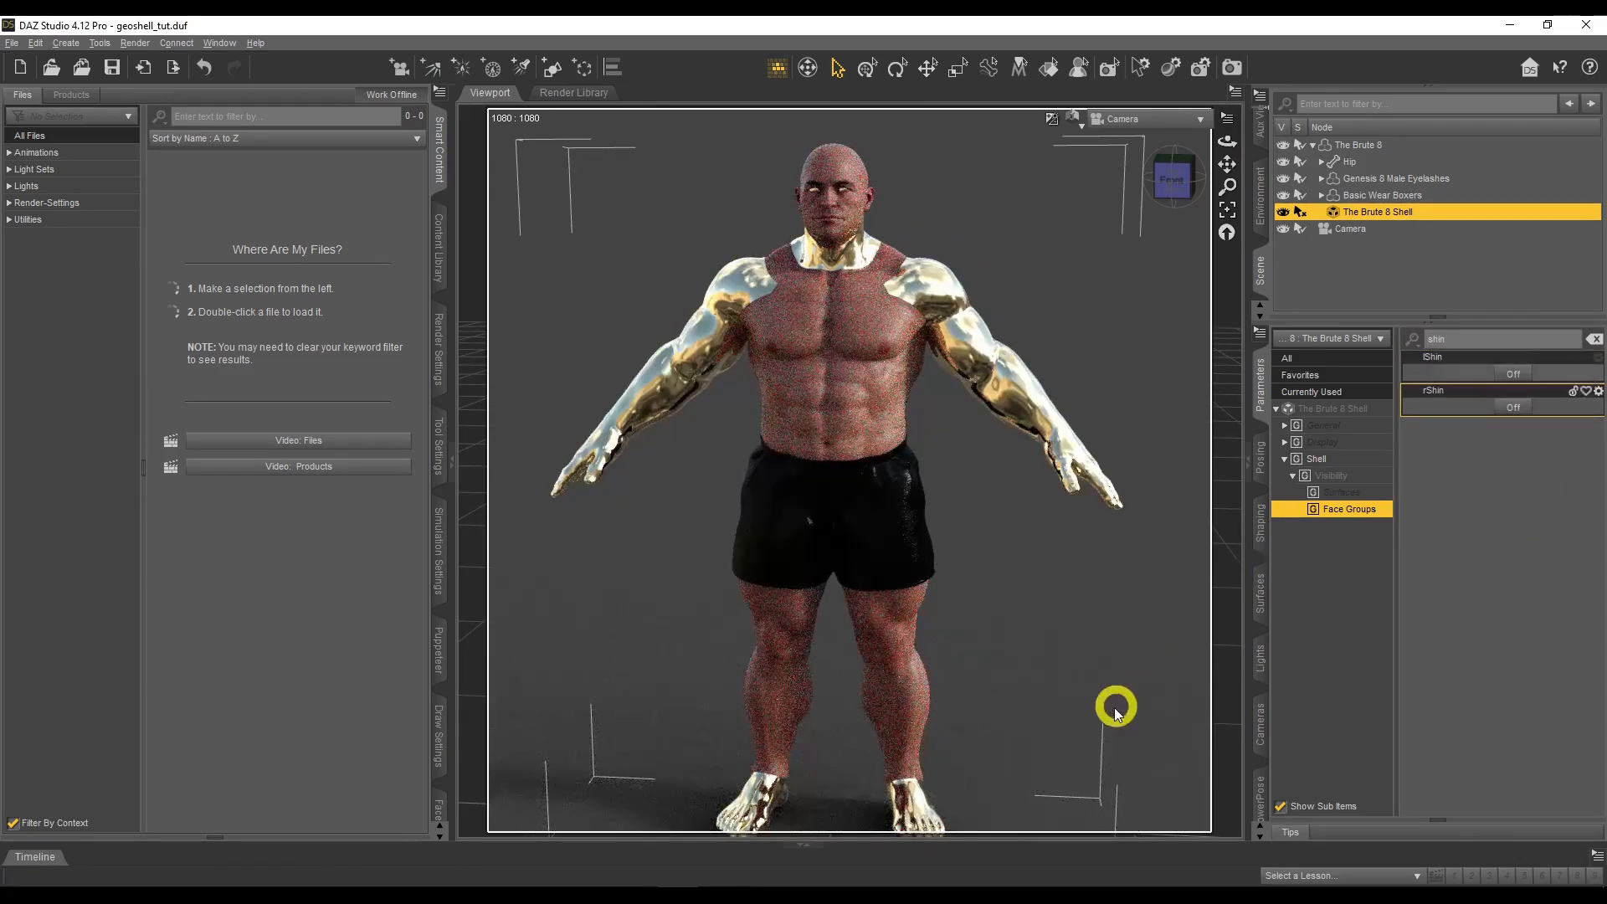
pyautogui.moveTo(1226, 165); pyautogui.dragTo(1357, 301)
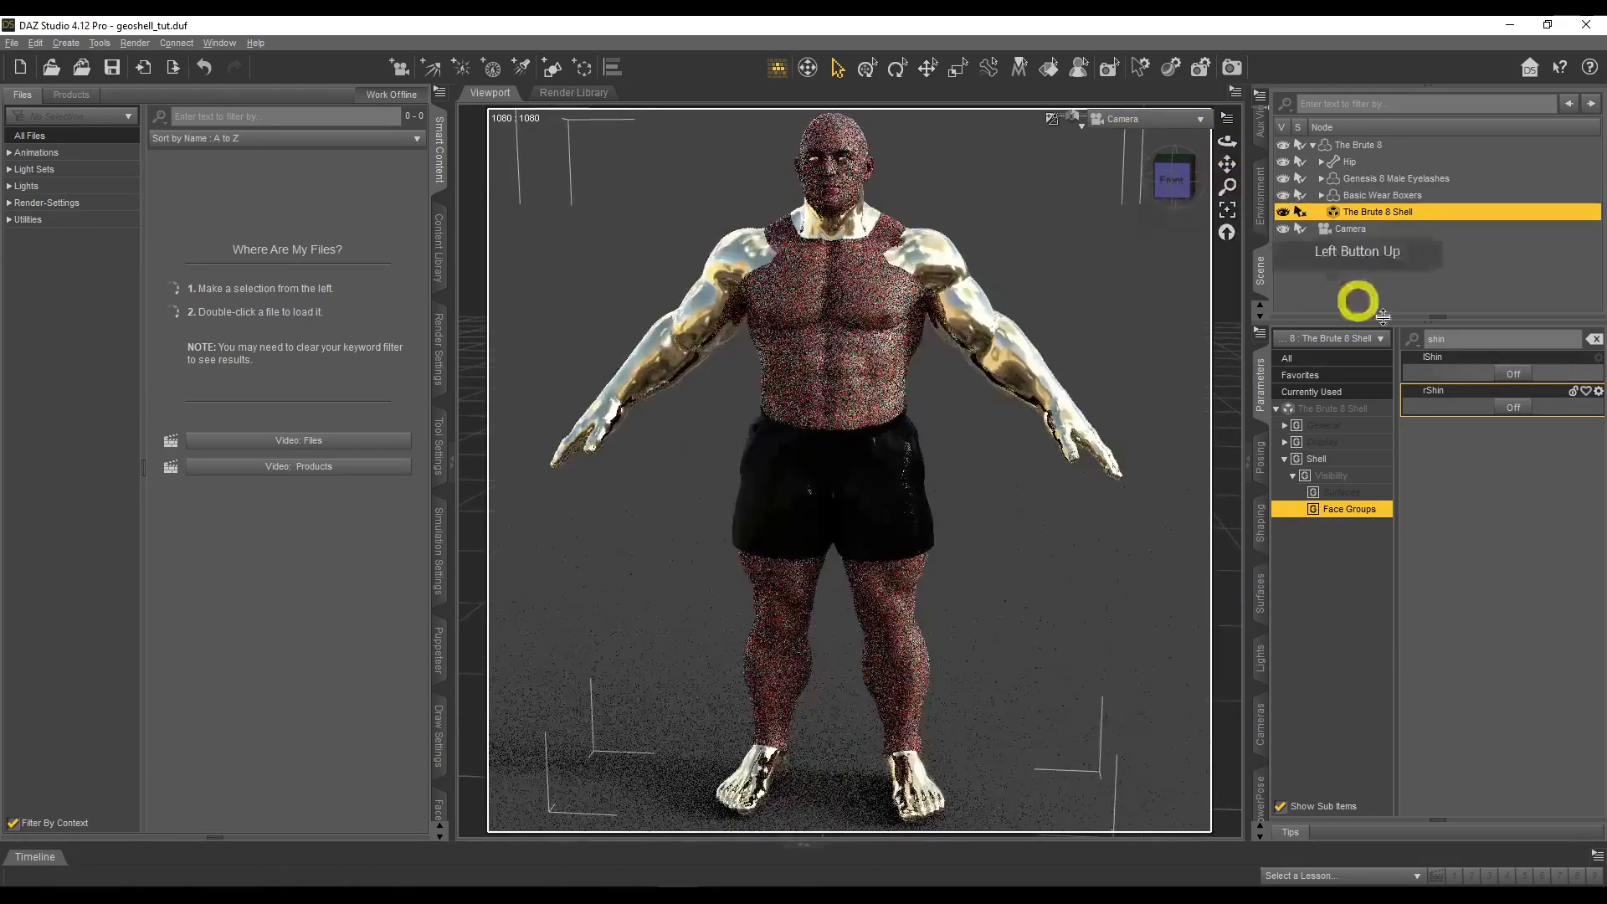
# Clear the face group filter and turn off the shell's lHand face group
pyautogui.click(1594, 338)
pyautogui.click(1536, 475)
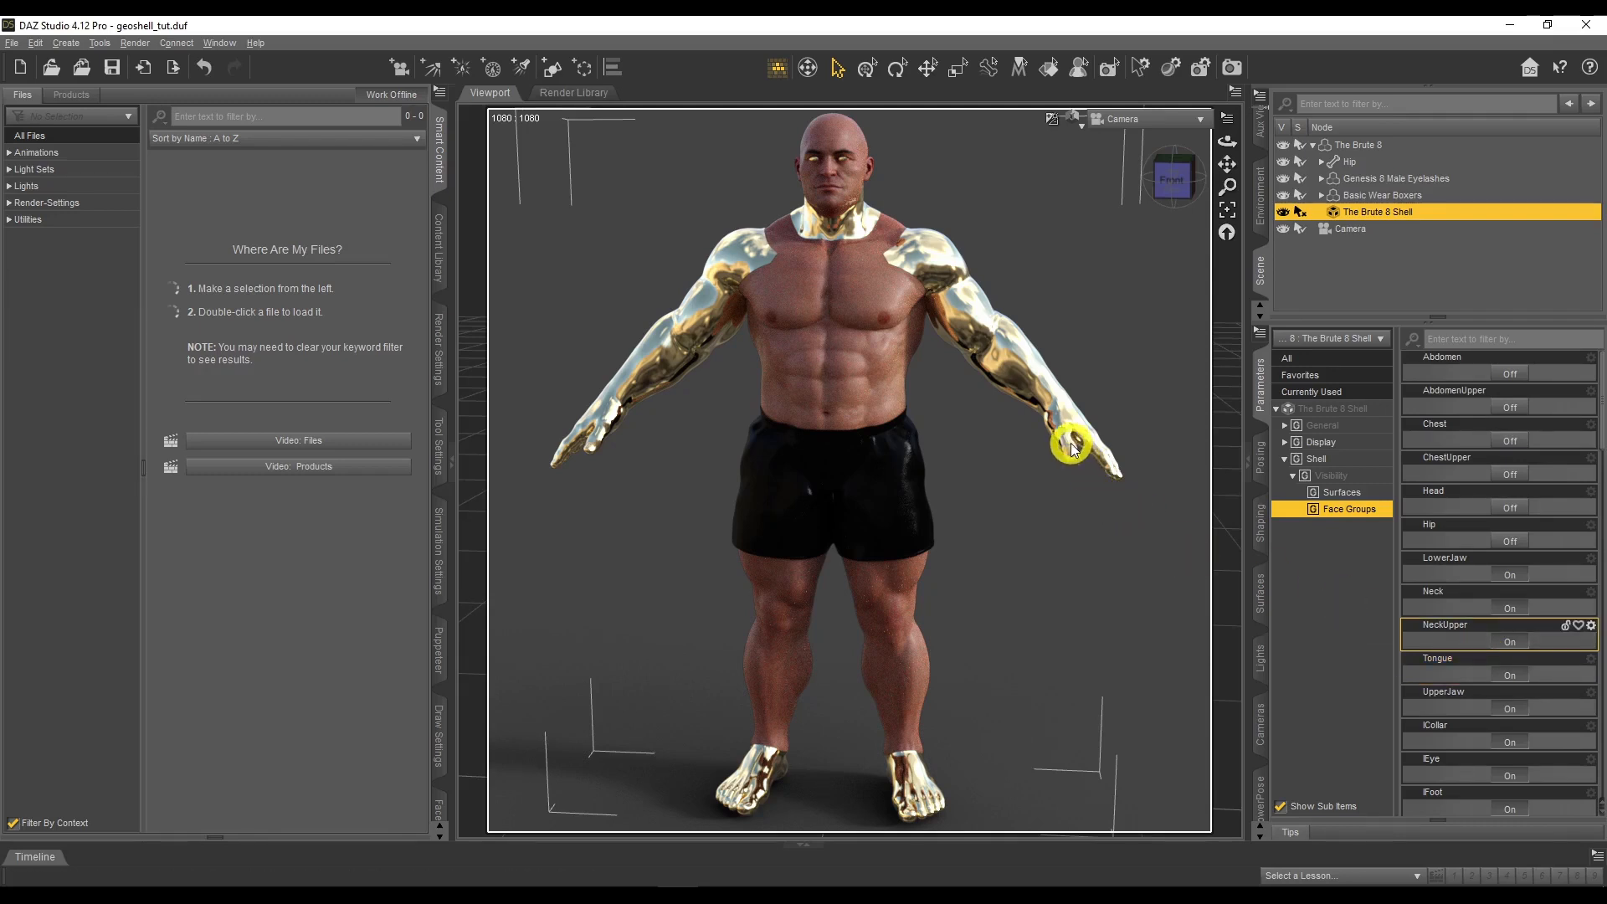
pyautogui.scroll(-4, 1525, 623)
pyautogui.scroll(-2, 1524, 623)
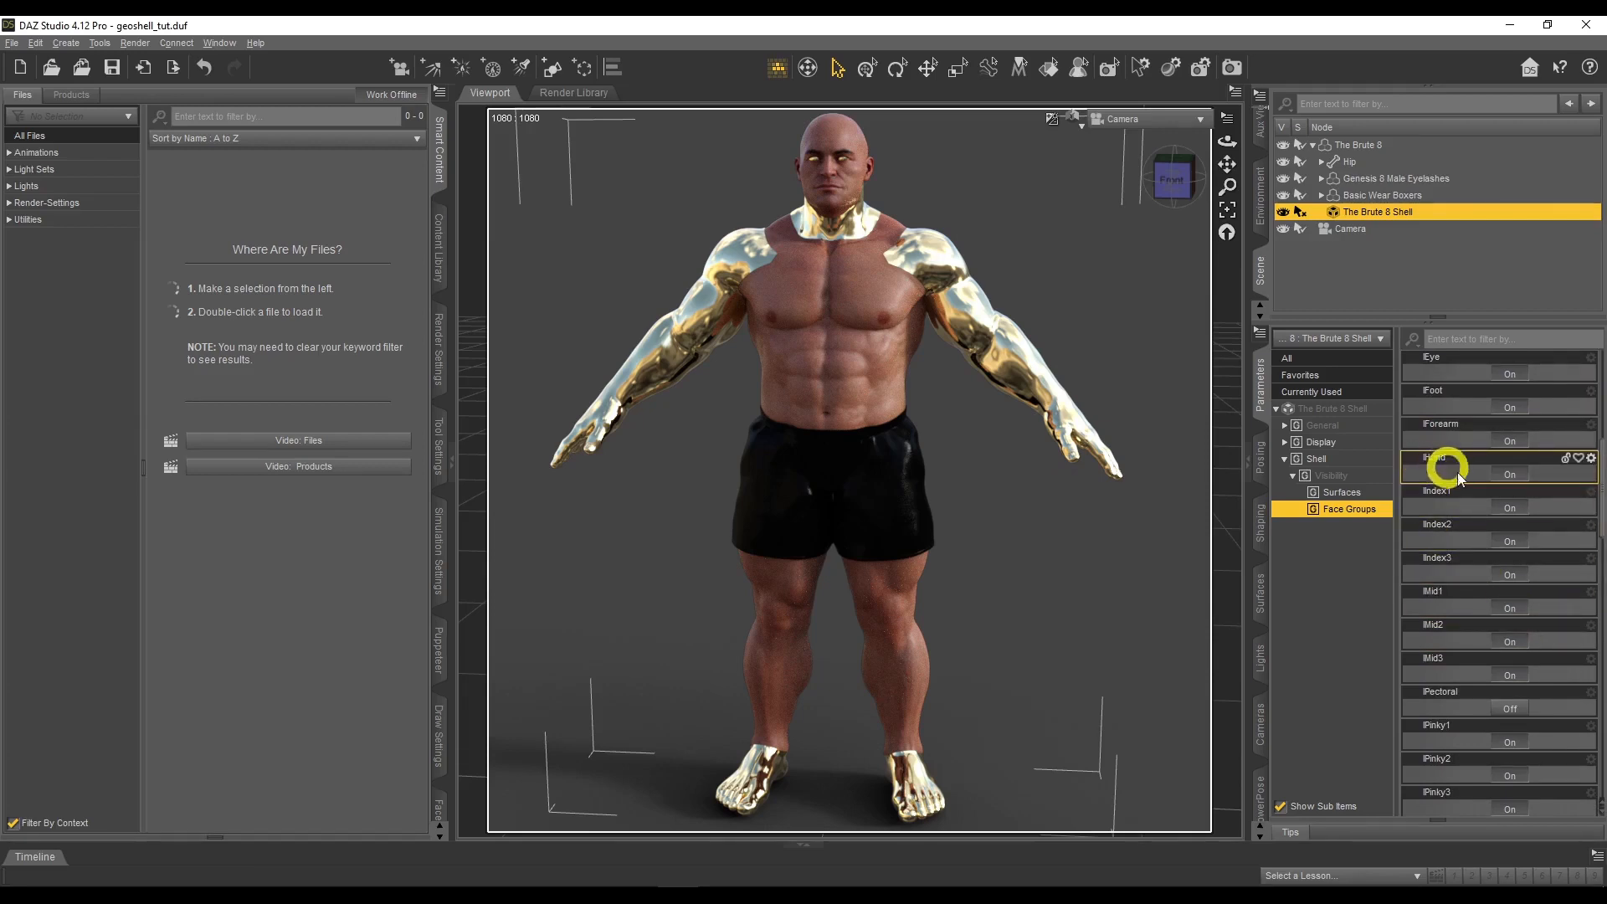
pyautogui.click(1509, 476)
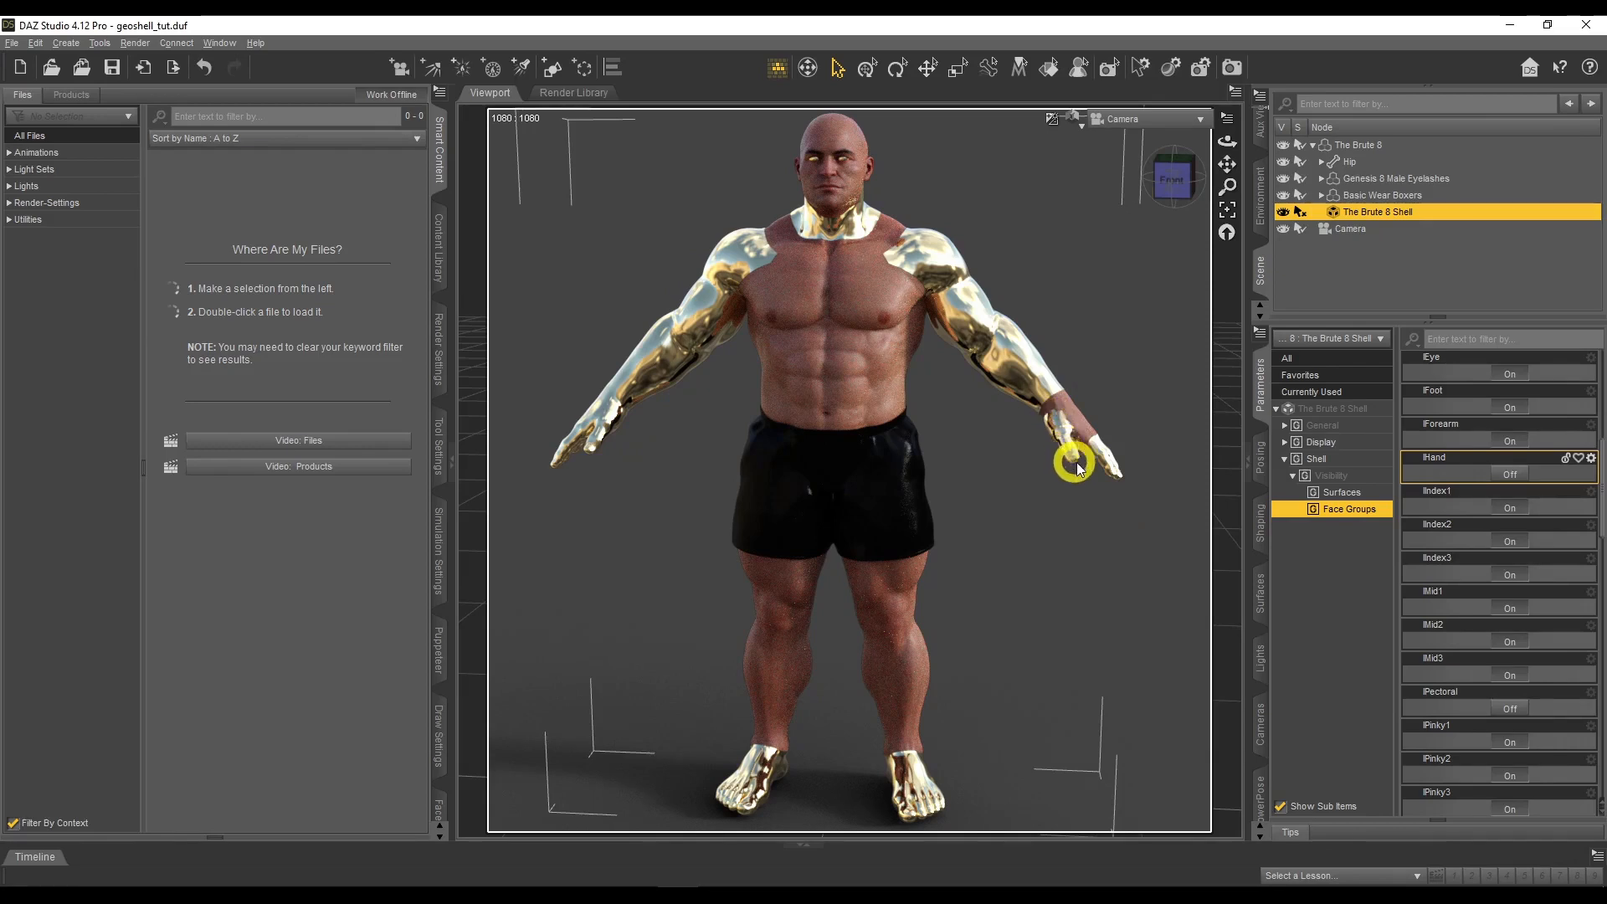
# Turn off the shell's lMid1 face group and inspect the figure's left hand from an angle
pyautogui.scroll(-3, 1481, 569)
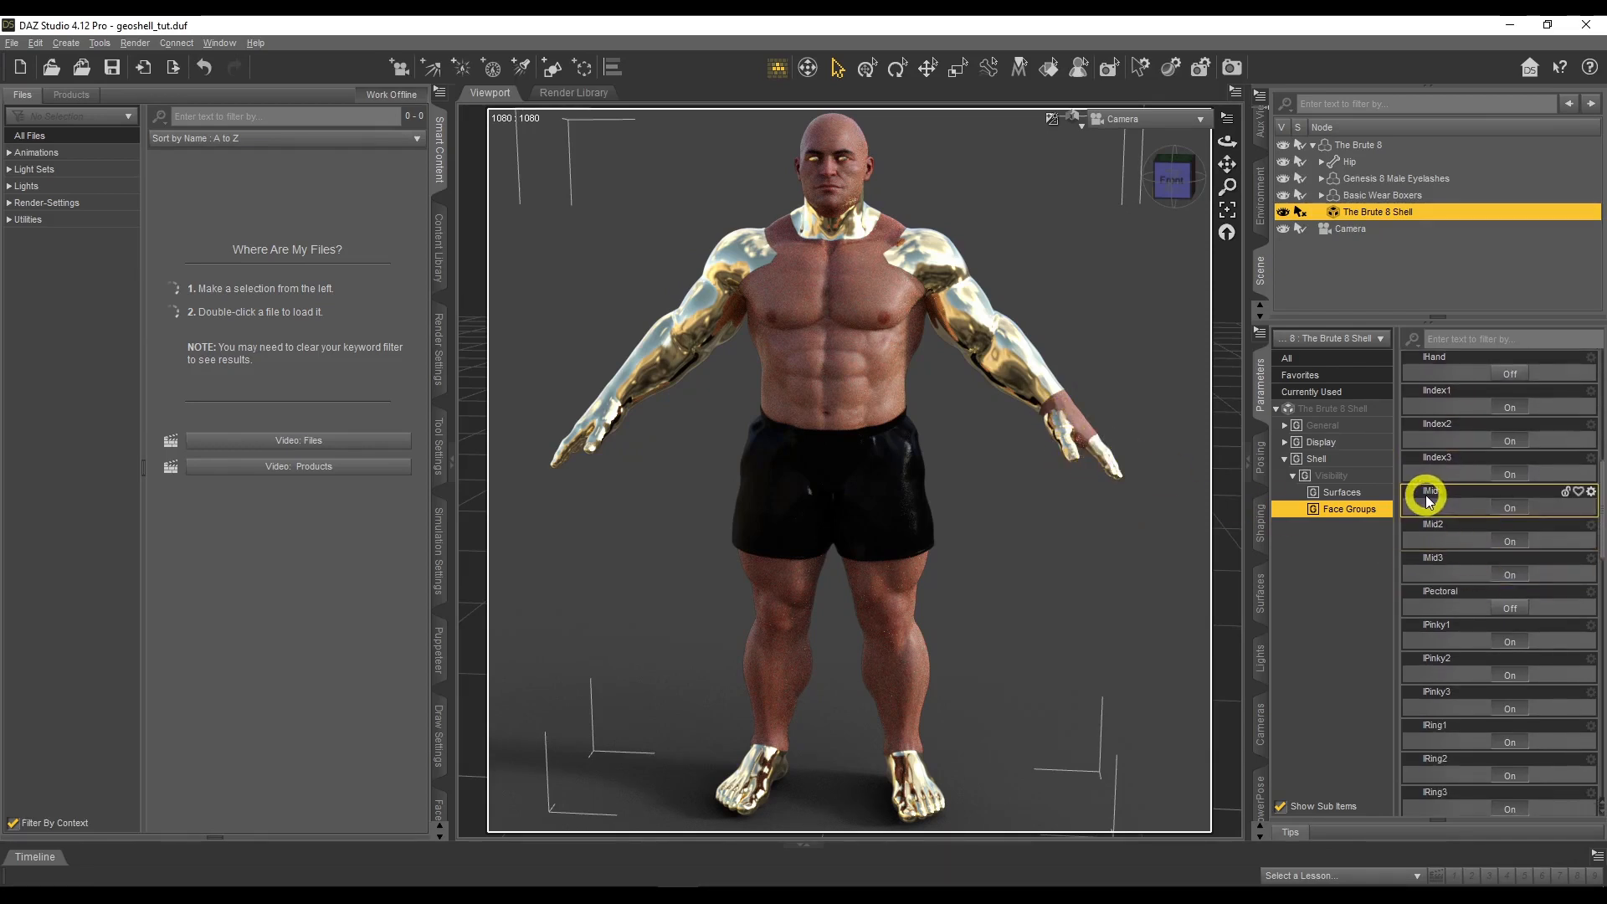
pyautogui.click(1509, 507)
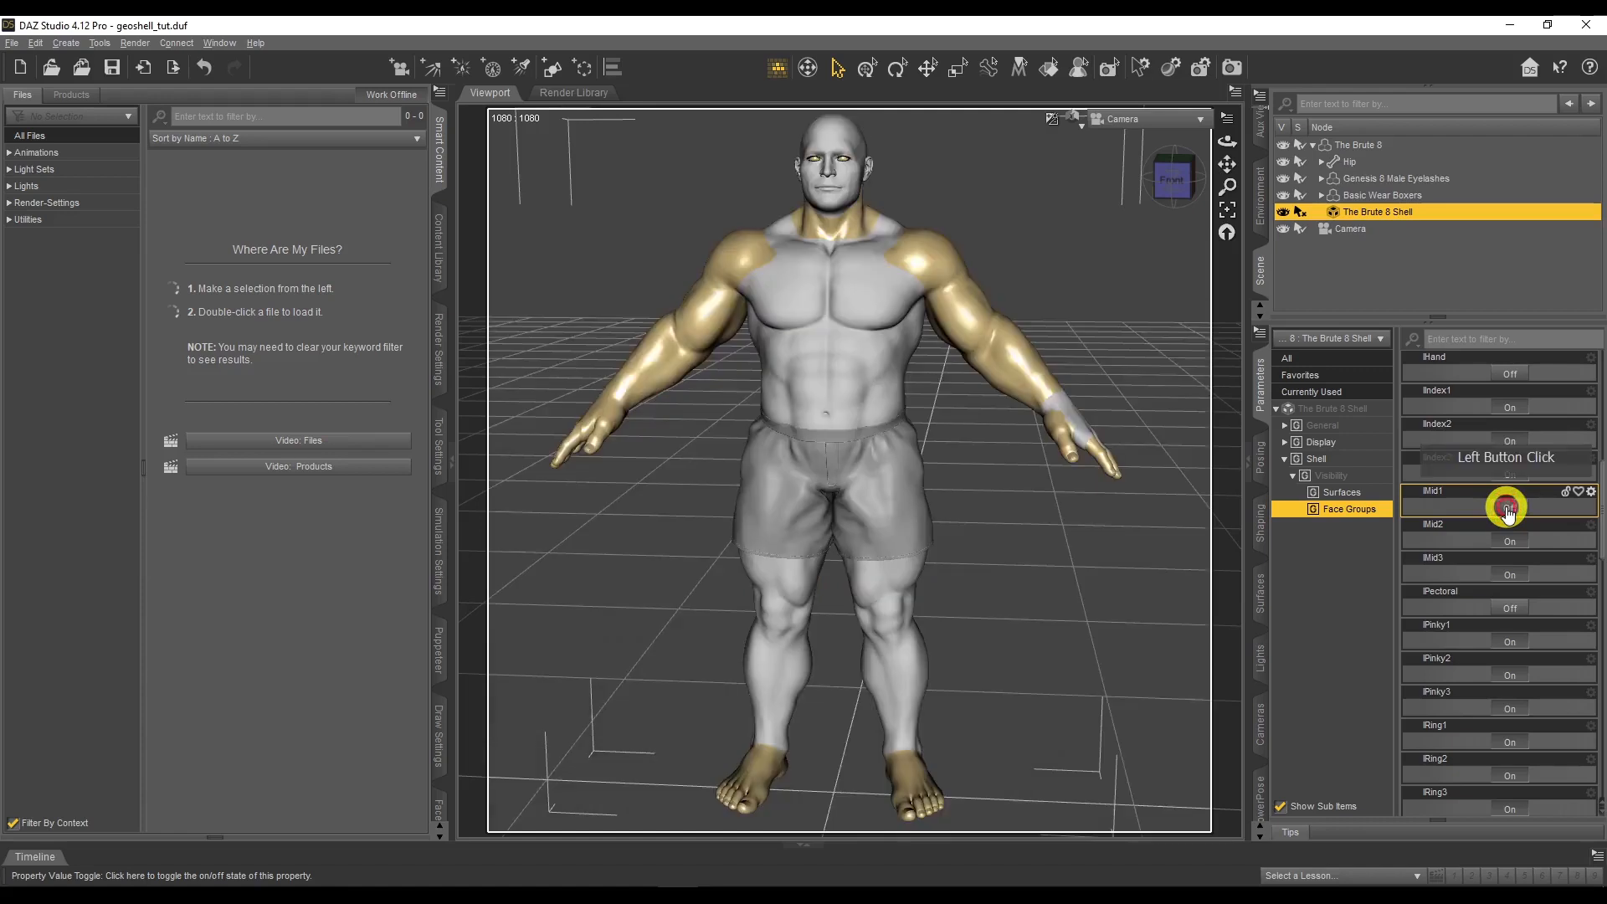
pyautogui.moveTo(1222, 140); pyautogui.dragTo(1102, 470)
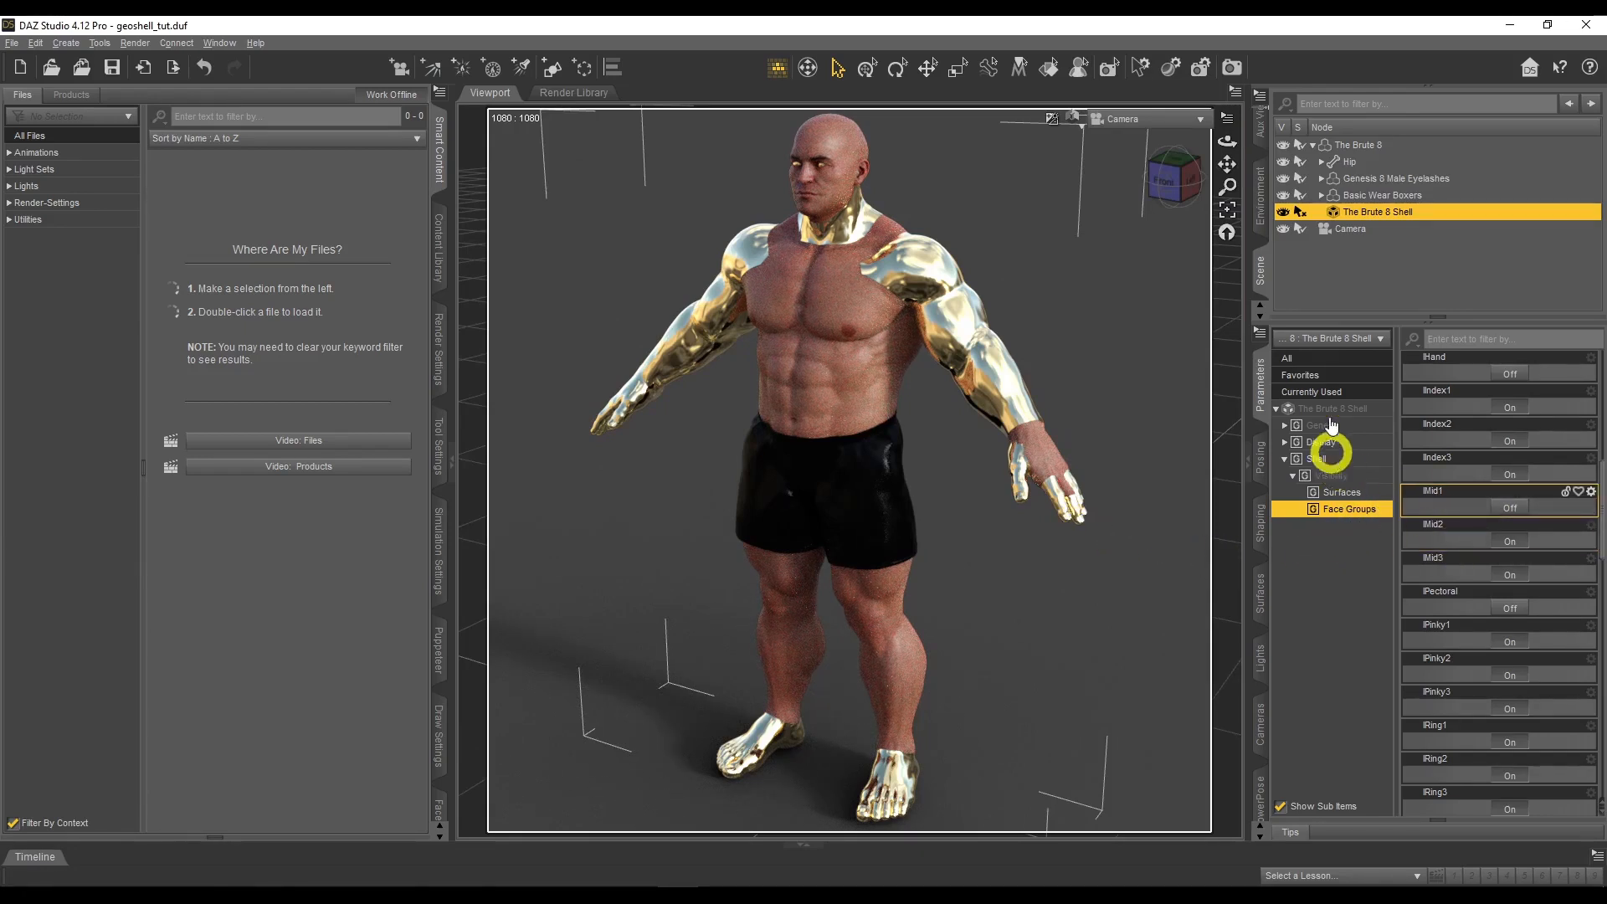
pyautogui.moveTo(1228, 142)
pyautogui.mouseDown()
pyautogui.moveTo(1242, 134)
pyautogui.moveTo(1224, 142)
pyautogui.mouseUp()
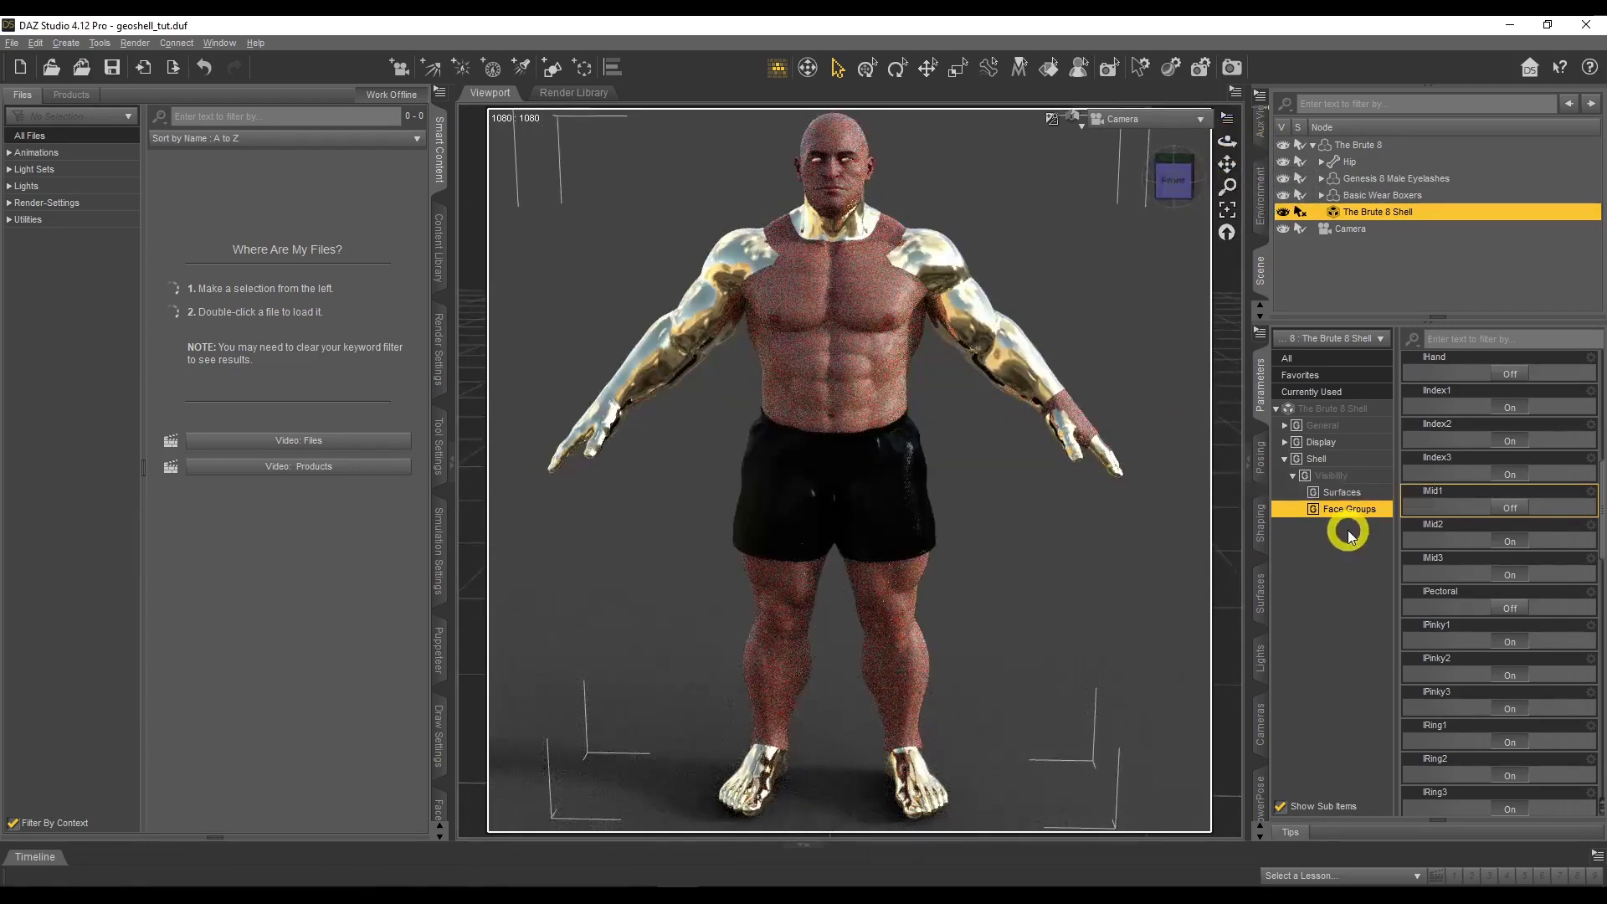
pyautogui.click(1509, 508)
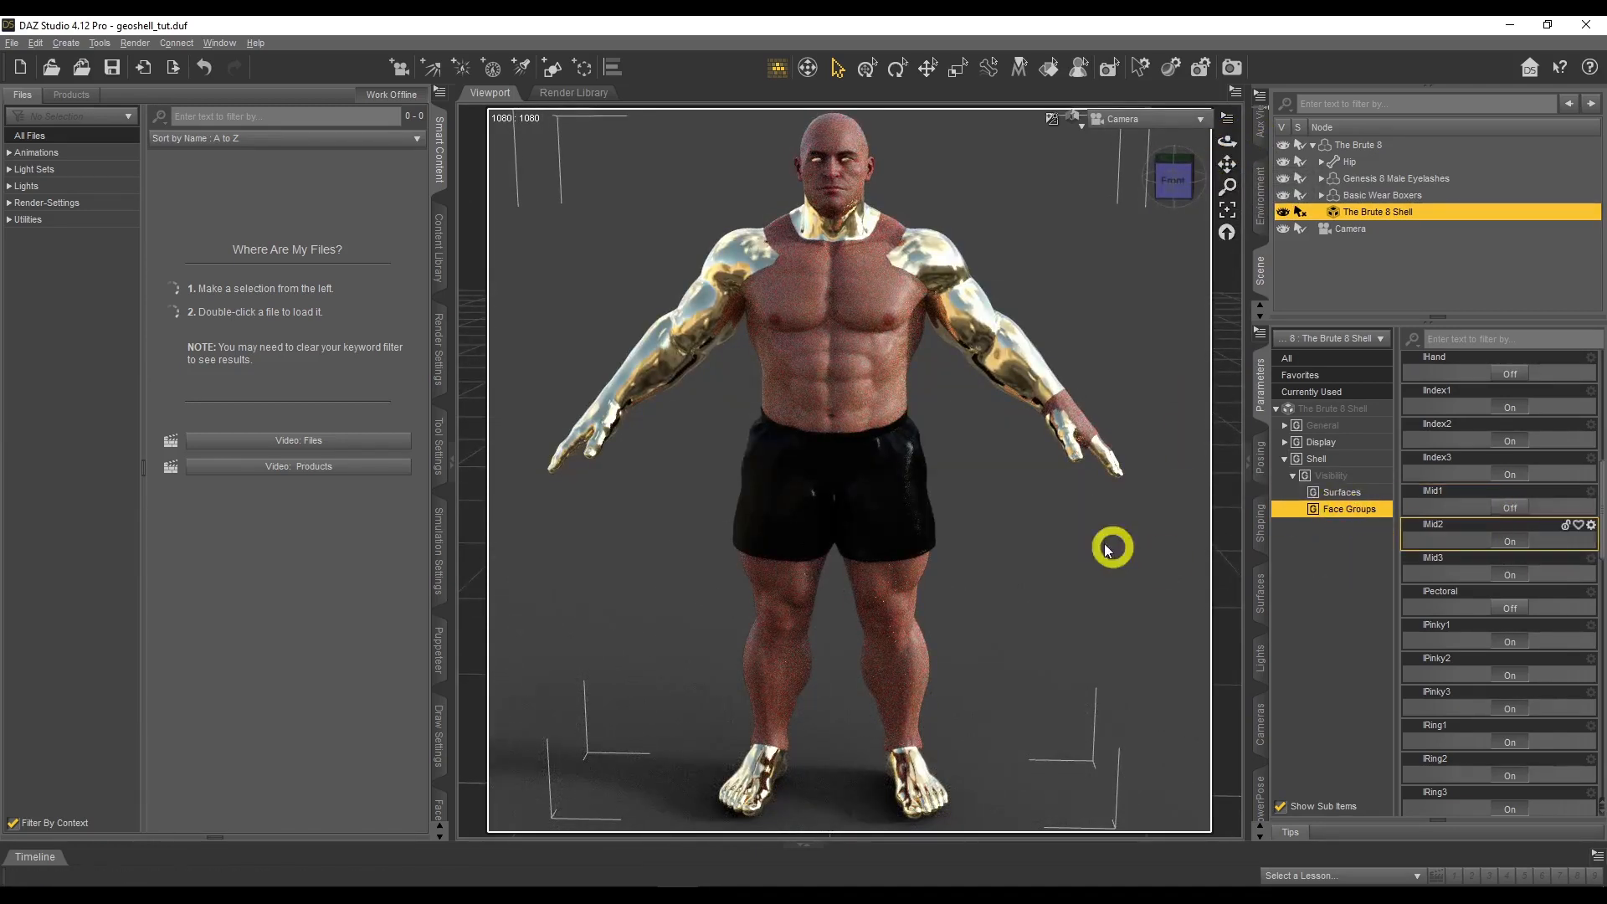
pyautogui.moveTo(1227, 164); pyautogui.dragTo(1230, 166)
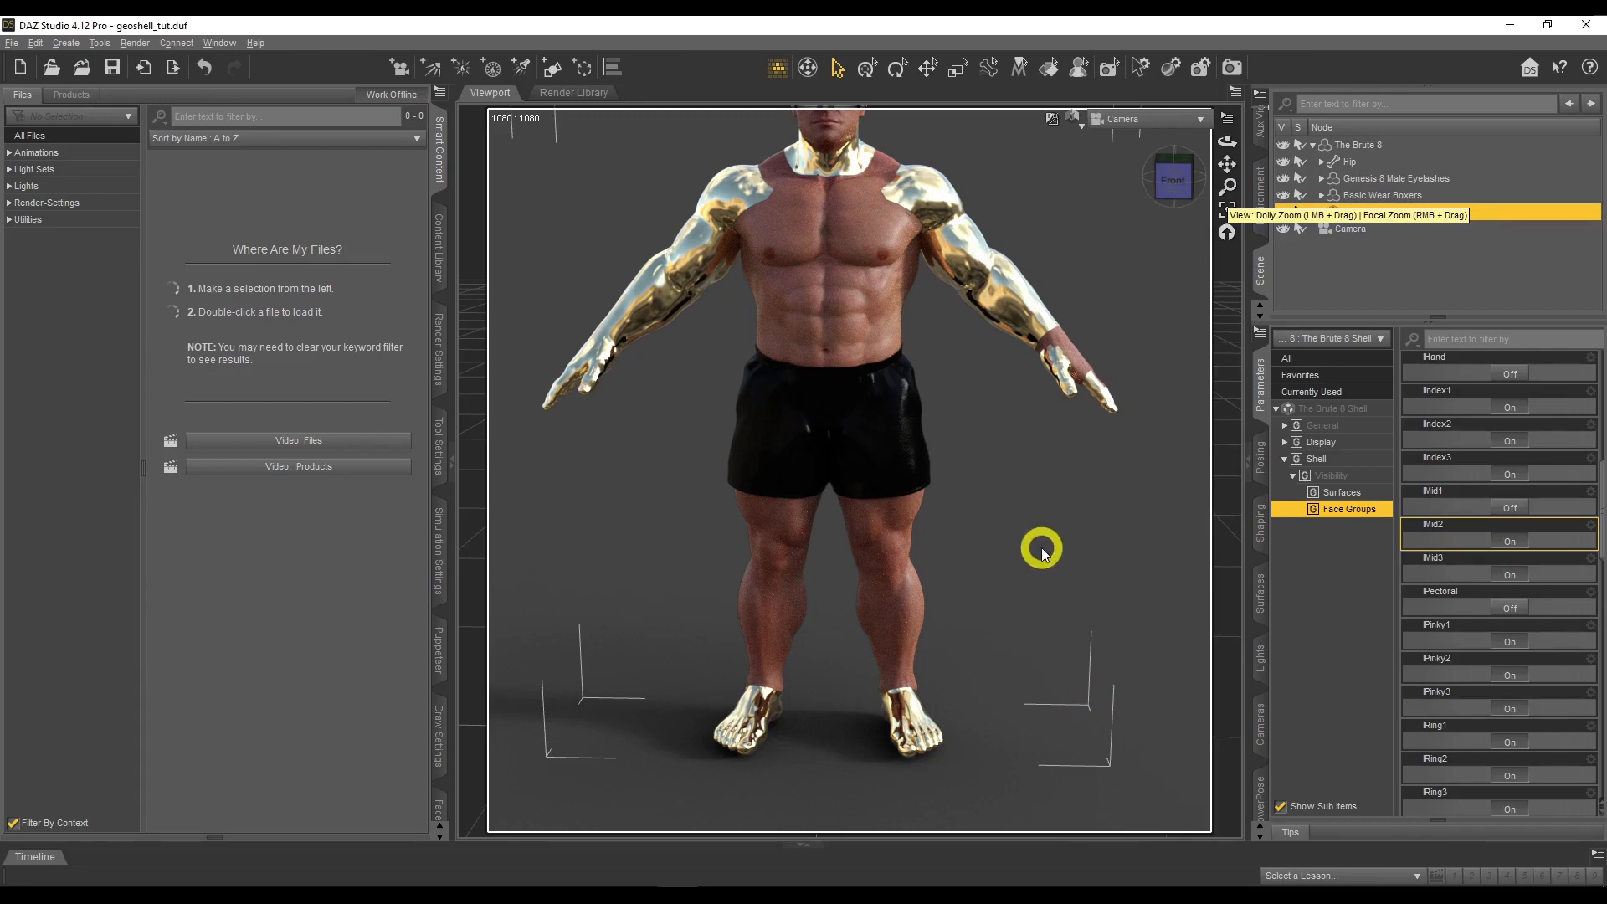
pyautogui.moveTo(1227, 164); pyautogui.dragTo(1226, 165)
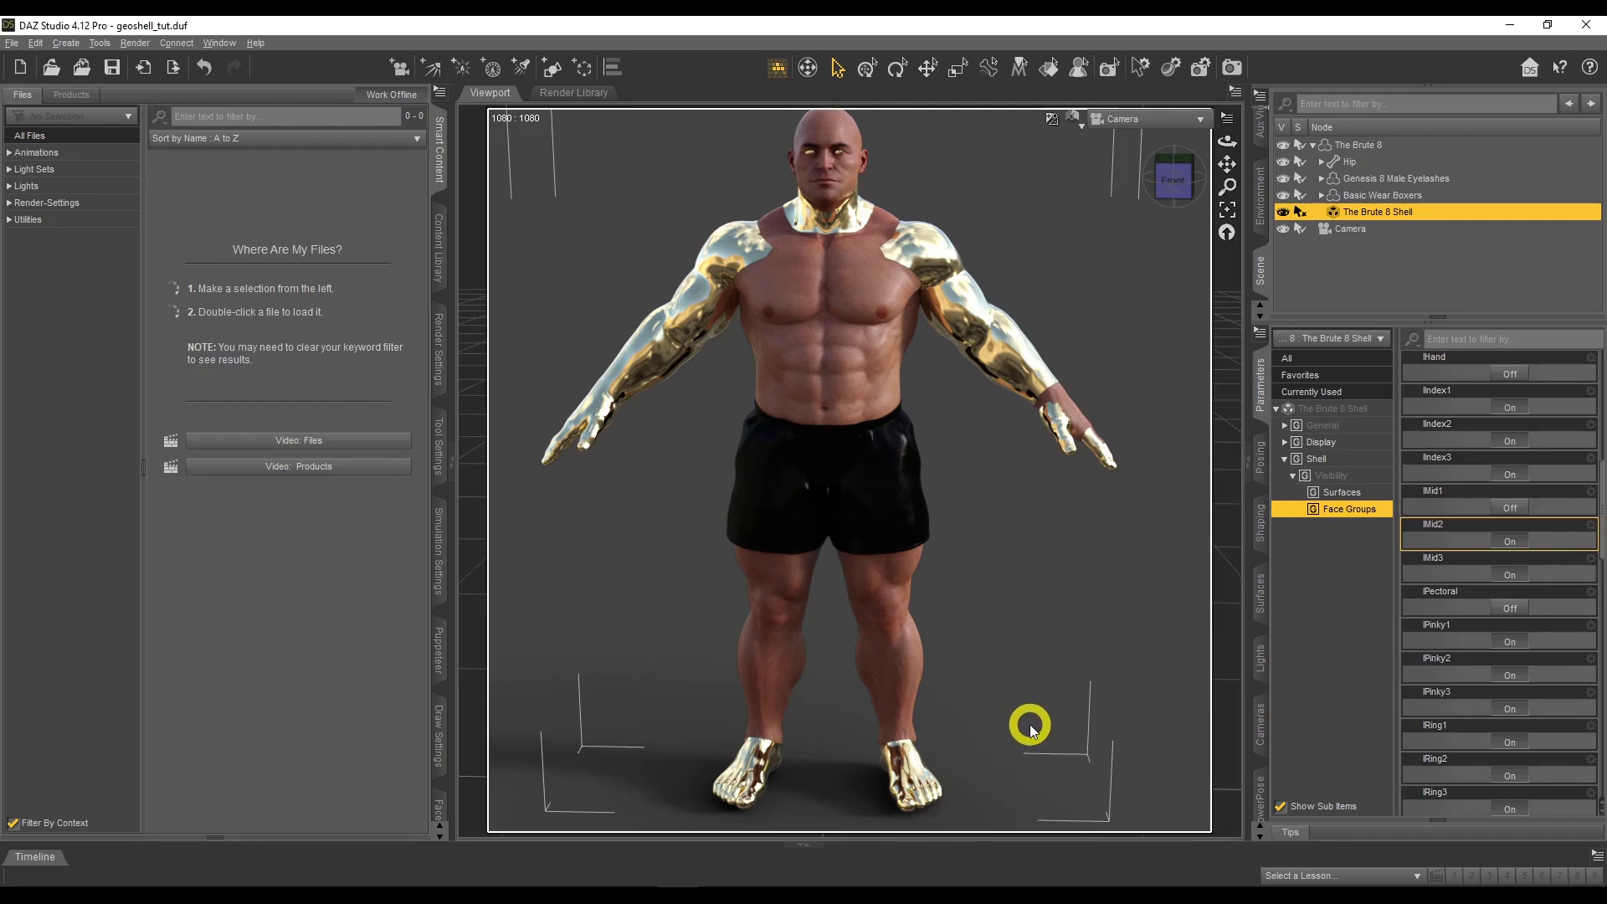
pyautogui.moveTo(1227, 162); pyautogui.dragTo(1109, 588)
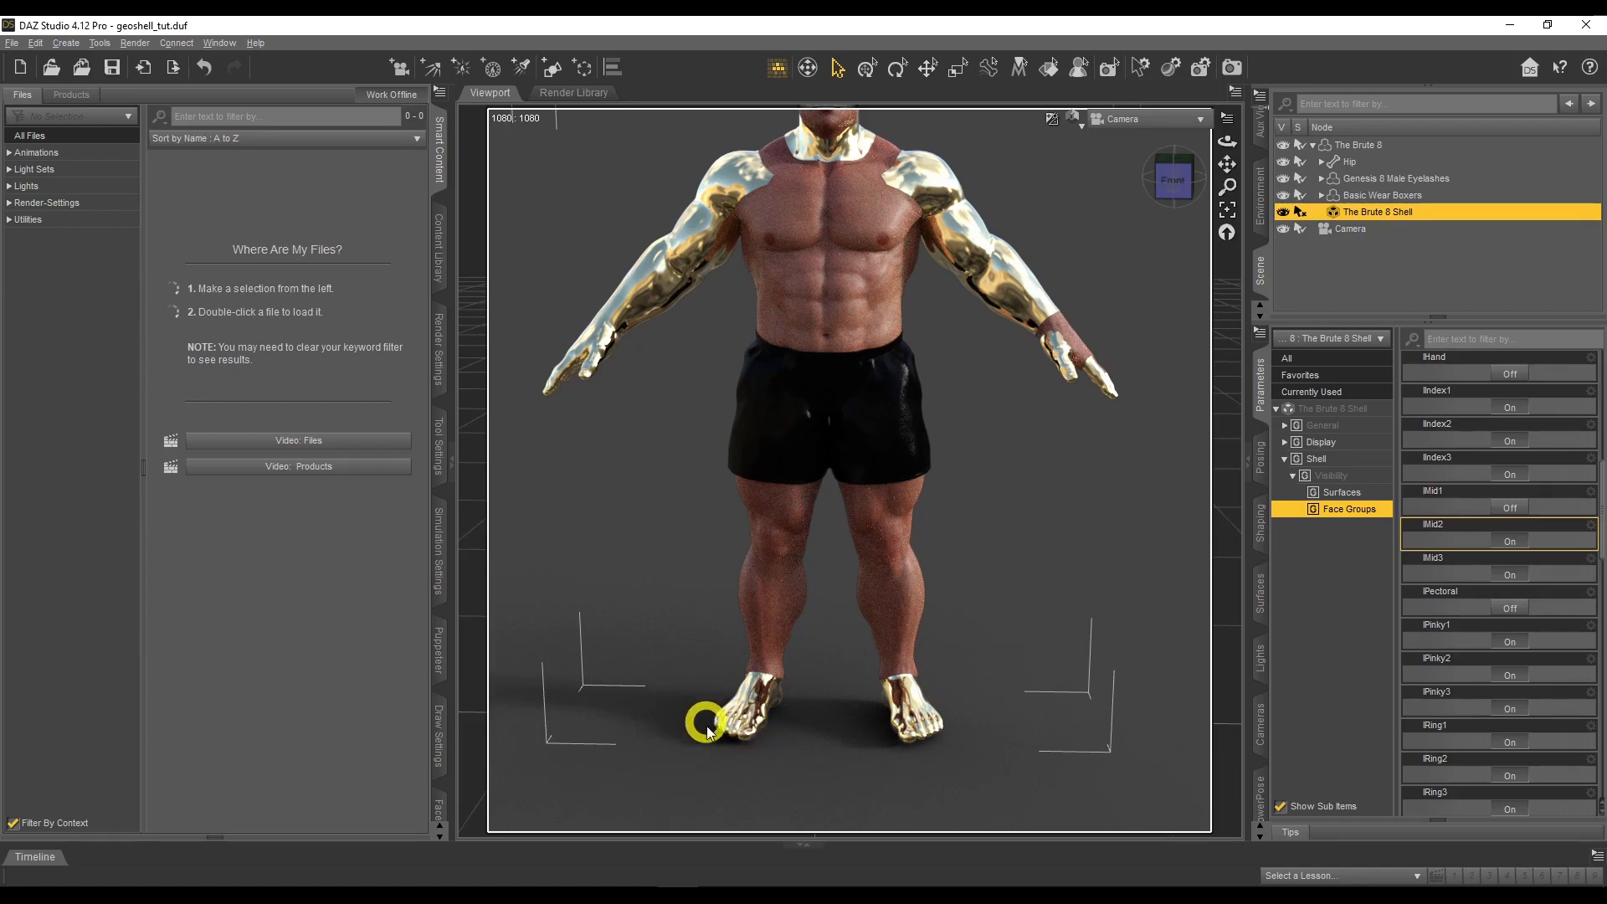
pyautogui.click(740, 731)
pyautogui.moveTo(1227, 164)
pyautogui.mouseDown()
pyautogui.moveTo(1225, 201)
pyautogui.moveTo(1230, 164)
pyautogui.mouseUp()
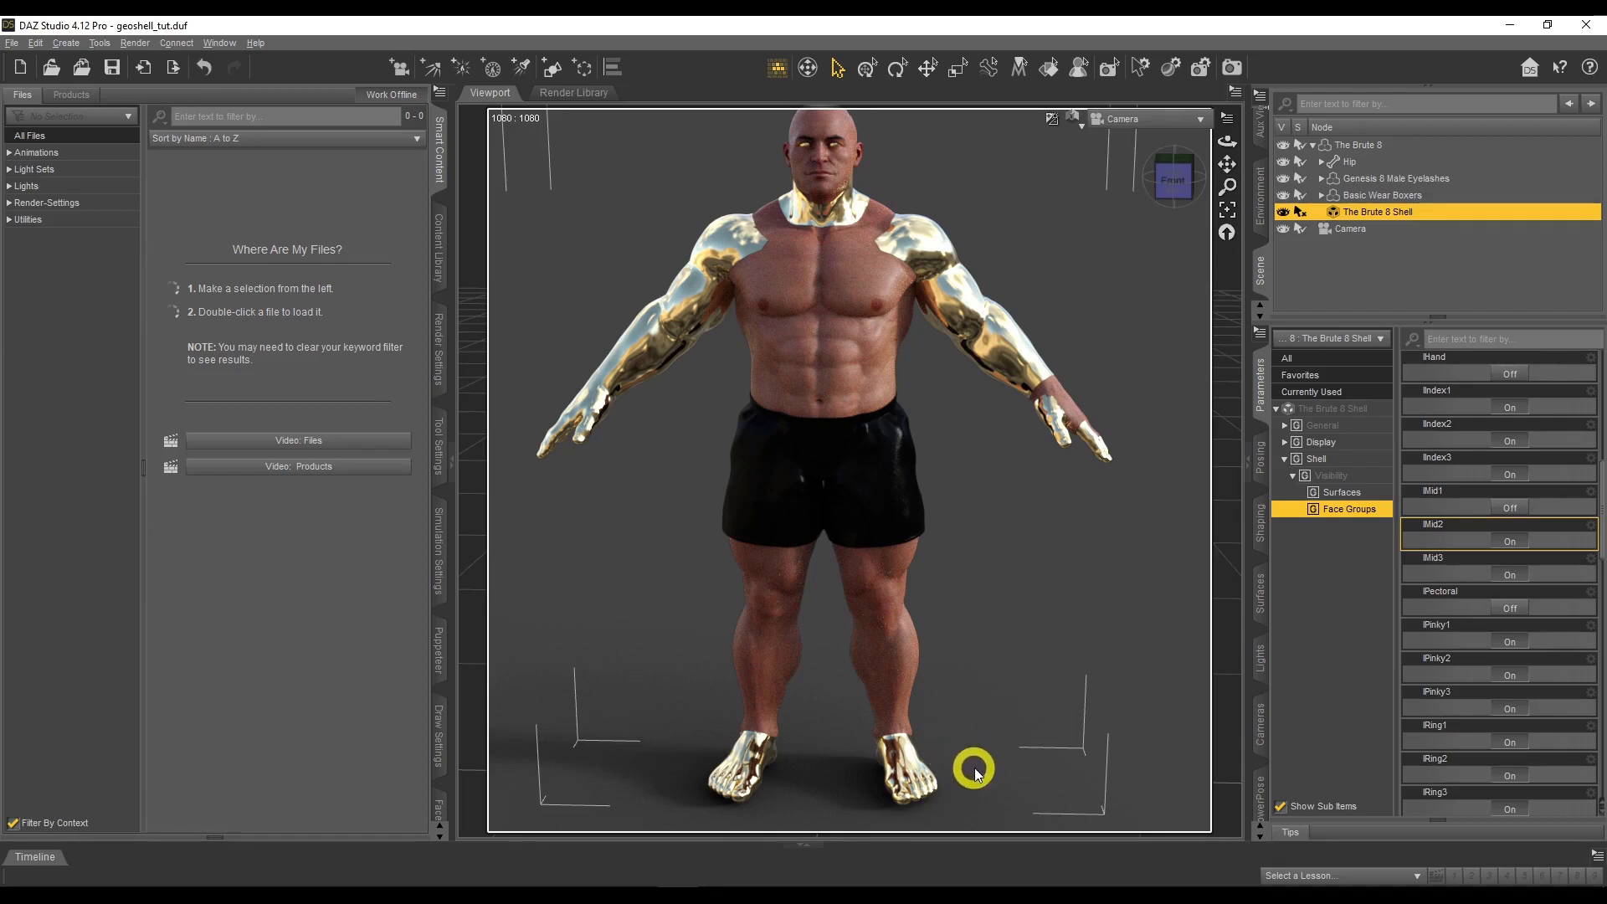
pyautogui.click(898, 757)
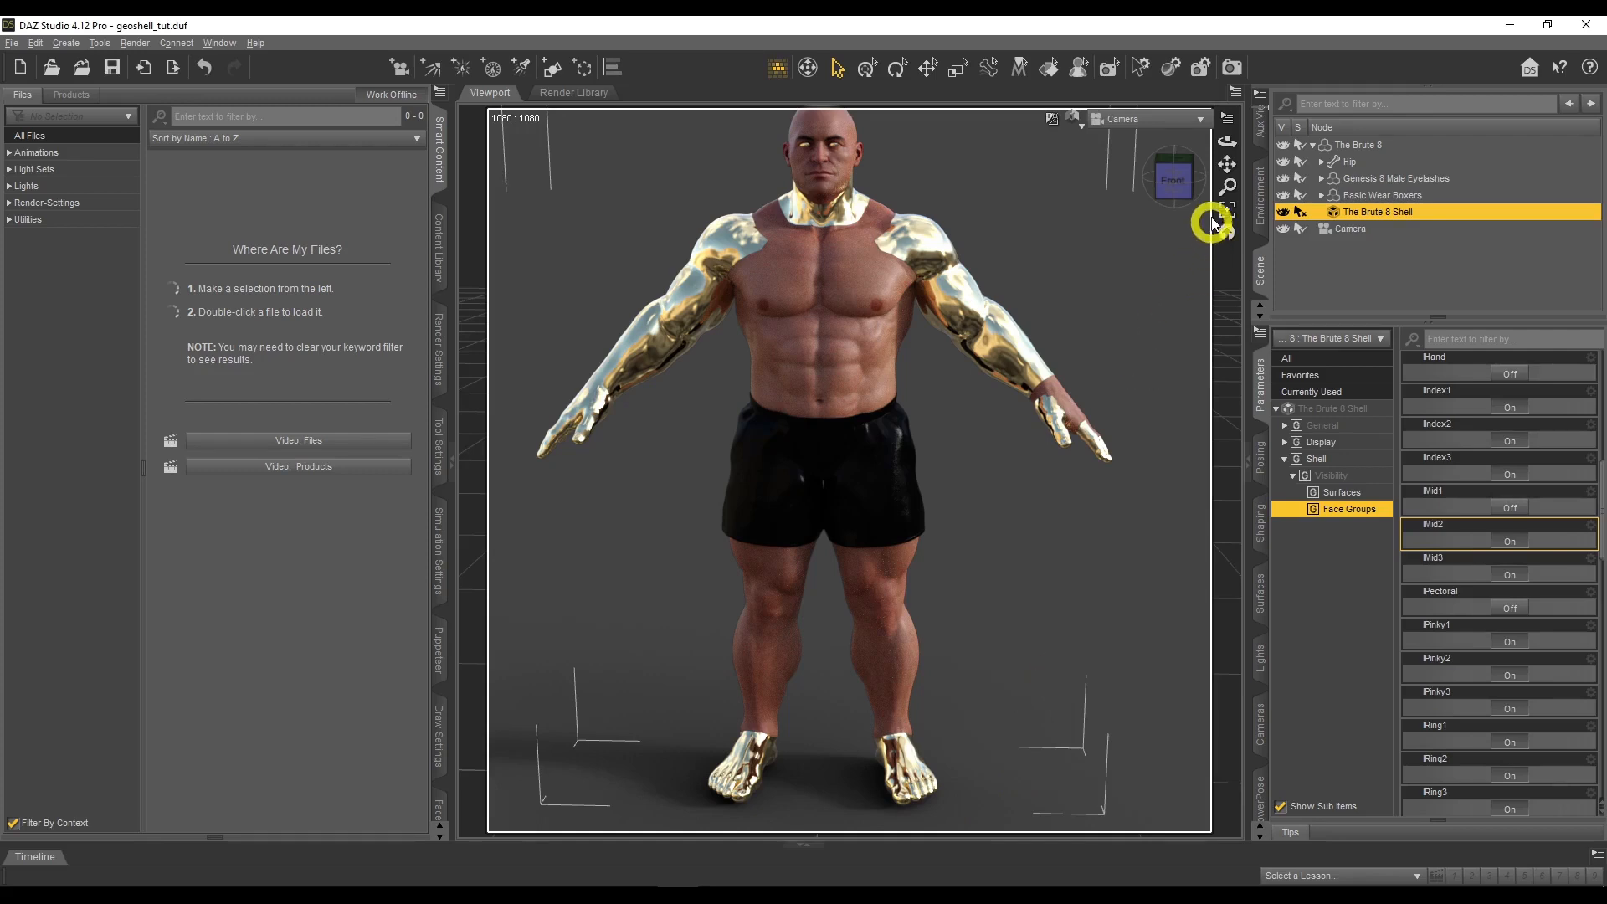
pyautogui.click(1225, 167)
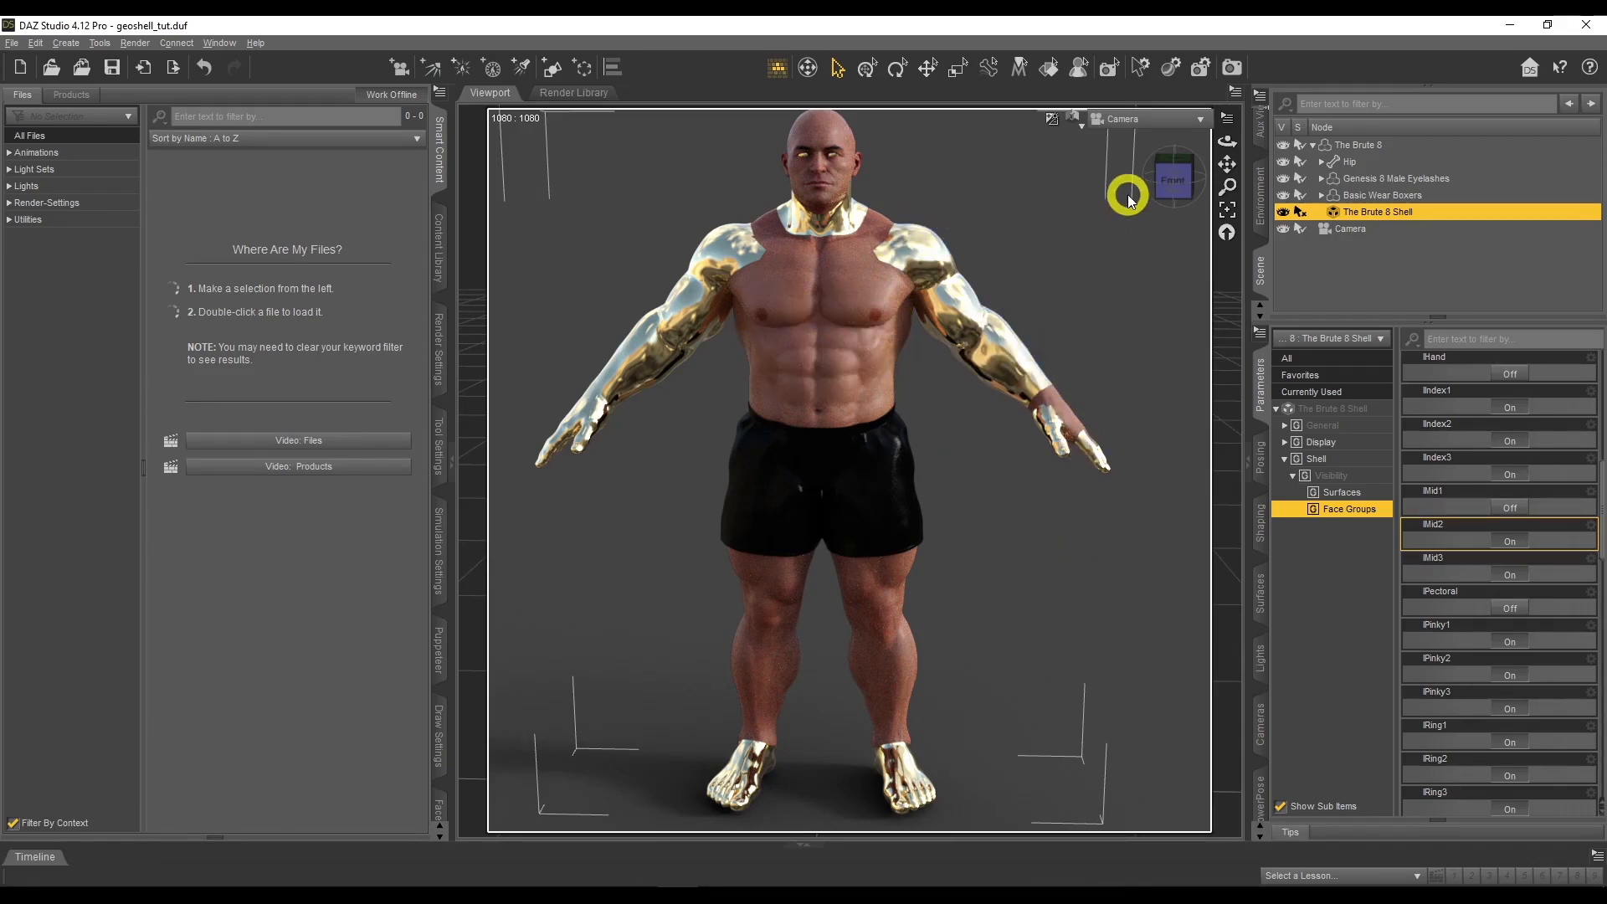
# Set the shell's Mesh Offset distance to 0.5 cm, with the upper body in close view
pyautogui.scroll(5, 1127, 195)
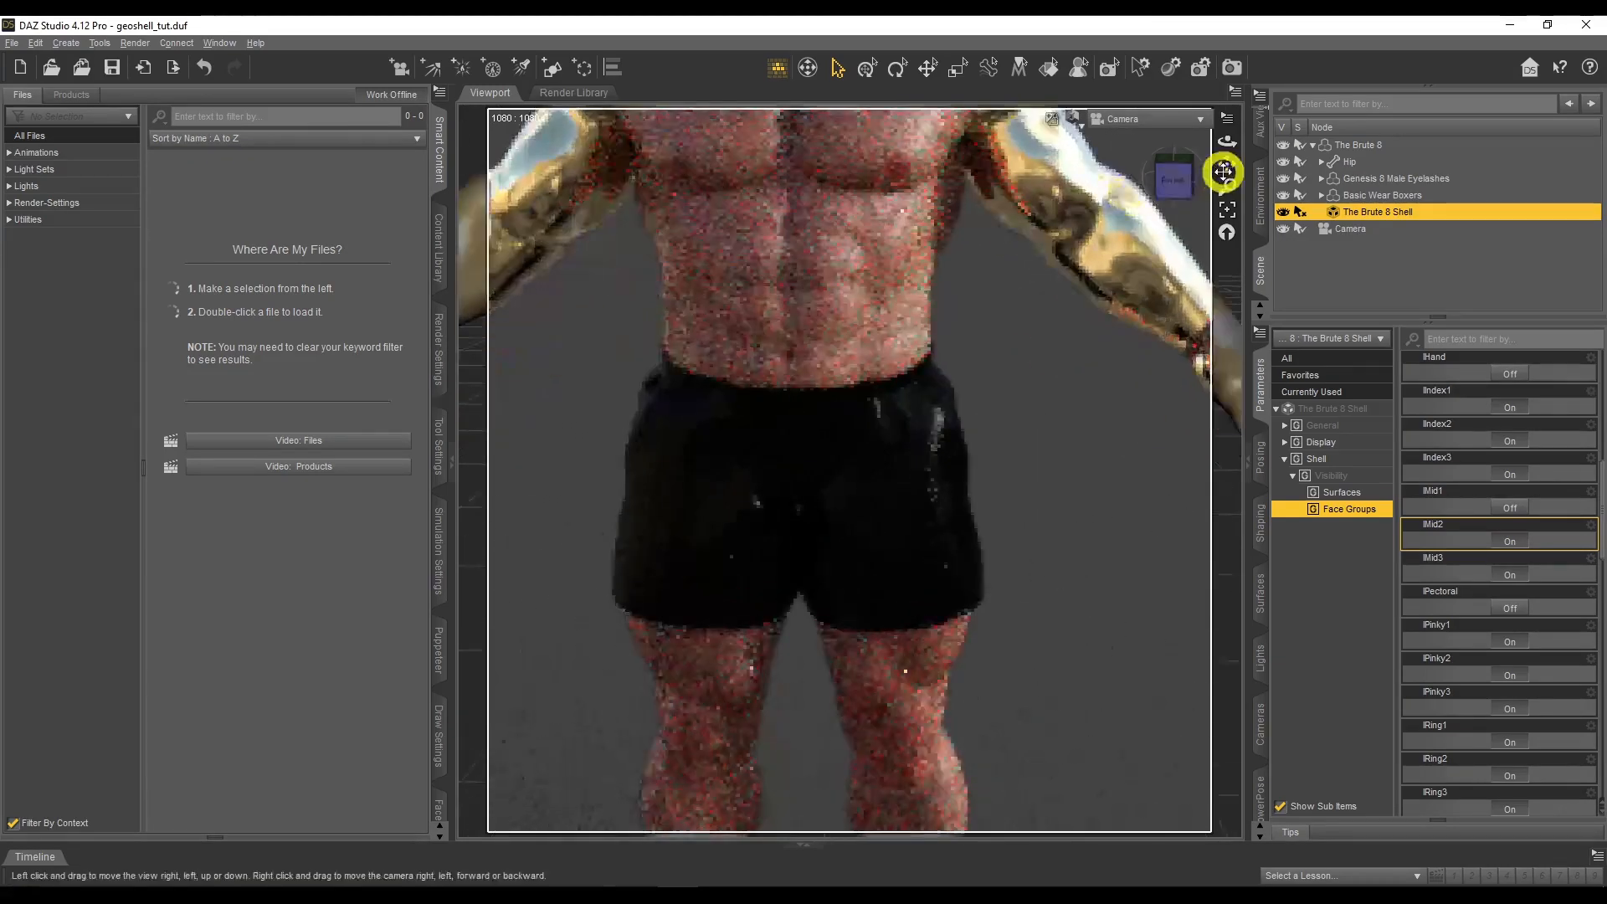
pyautogui.moveTo(1225, 169); pyautogui.dragTo(1220, 171)
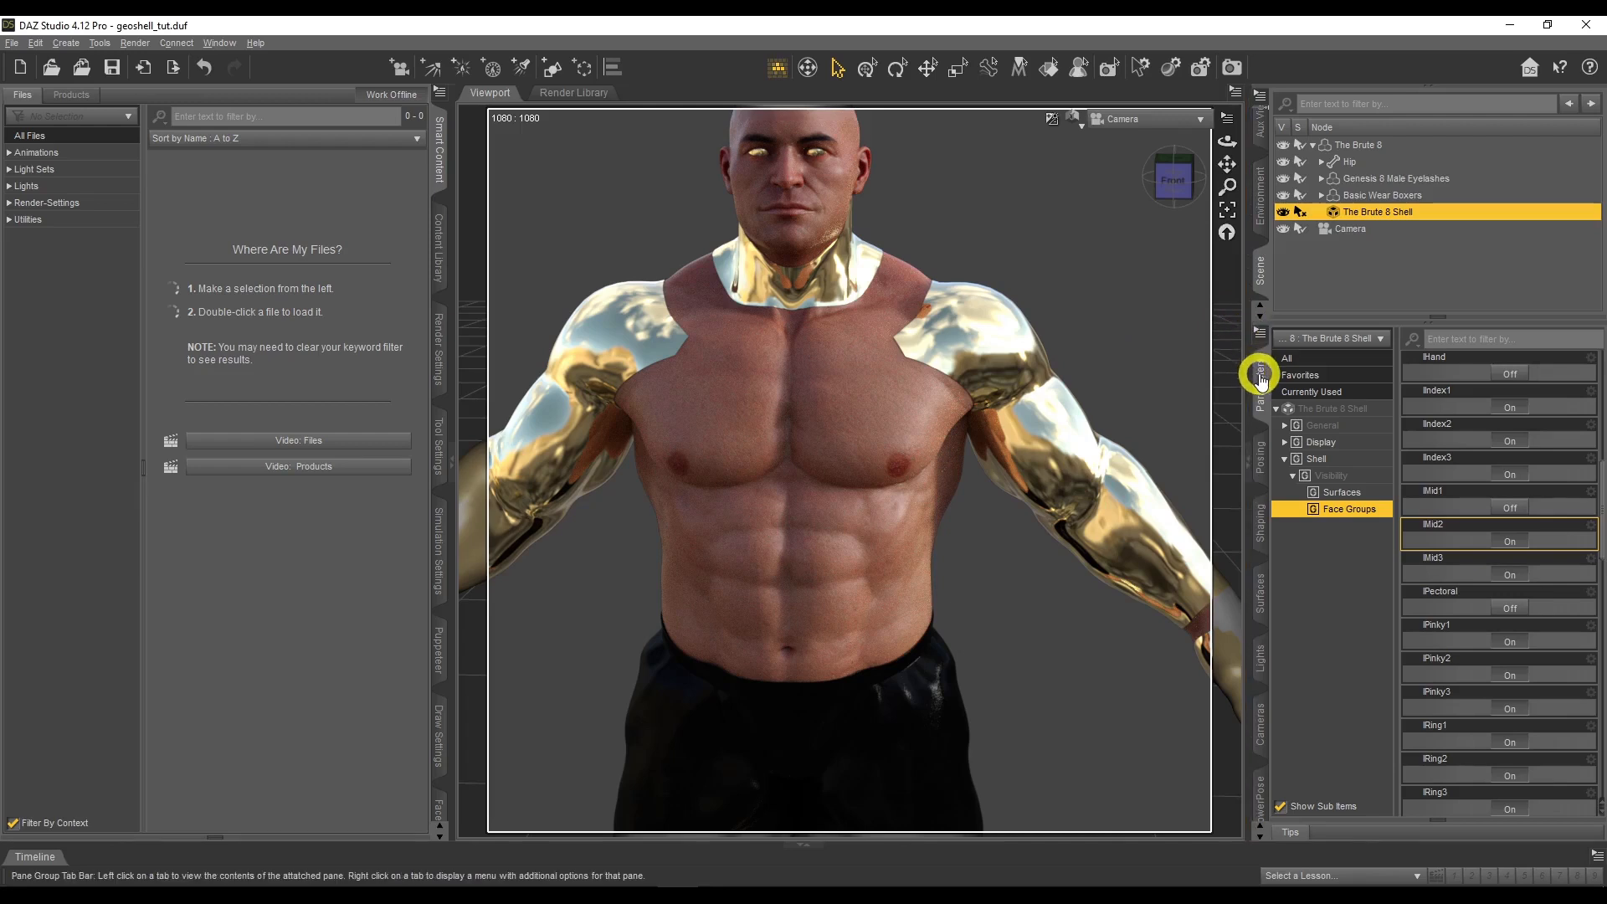
pyautogui.click(1284, 425)
pyautogui.click(1326, 474)
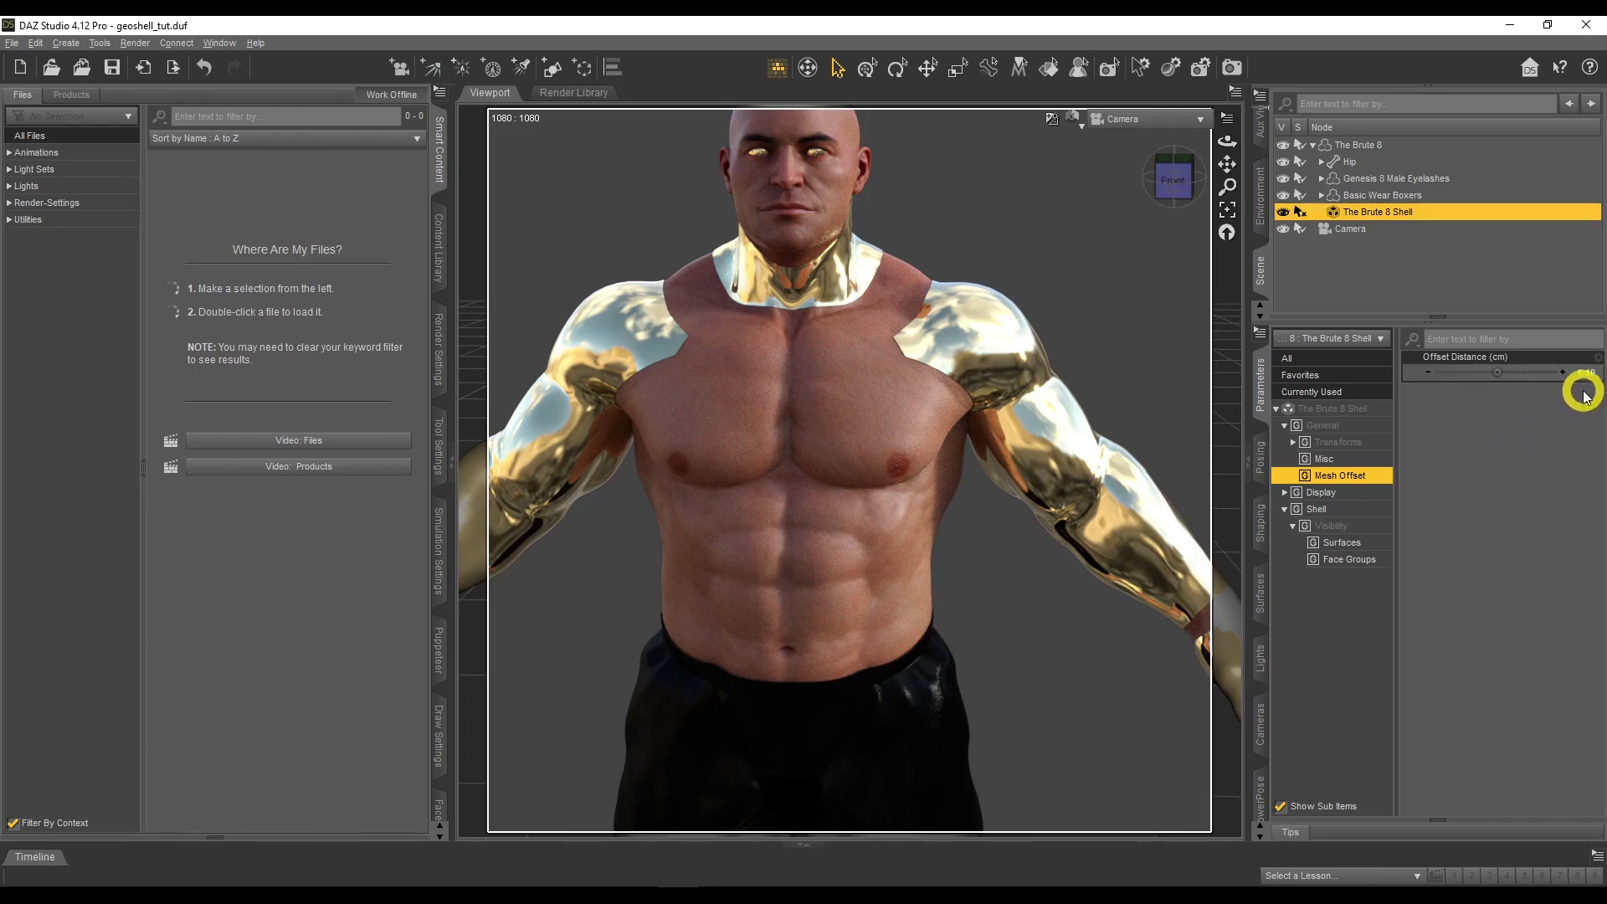
pyautogui.click(1584, 372)
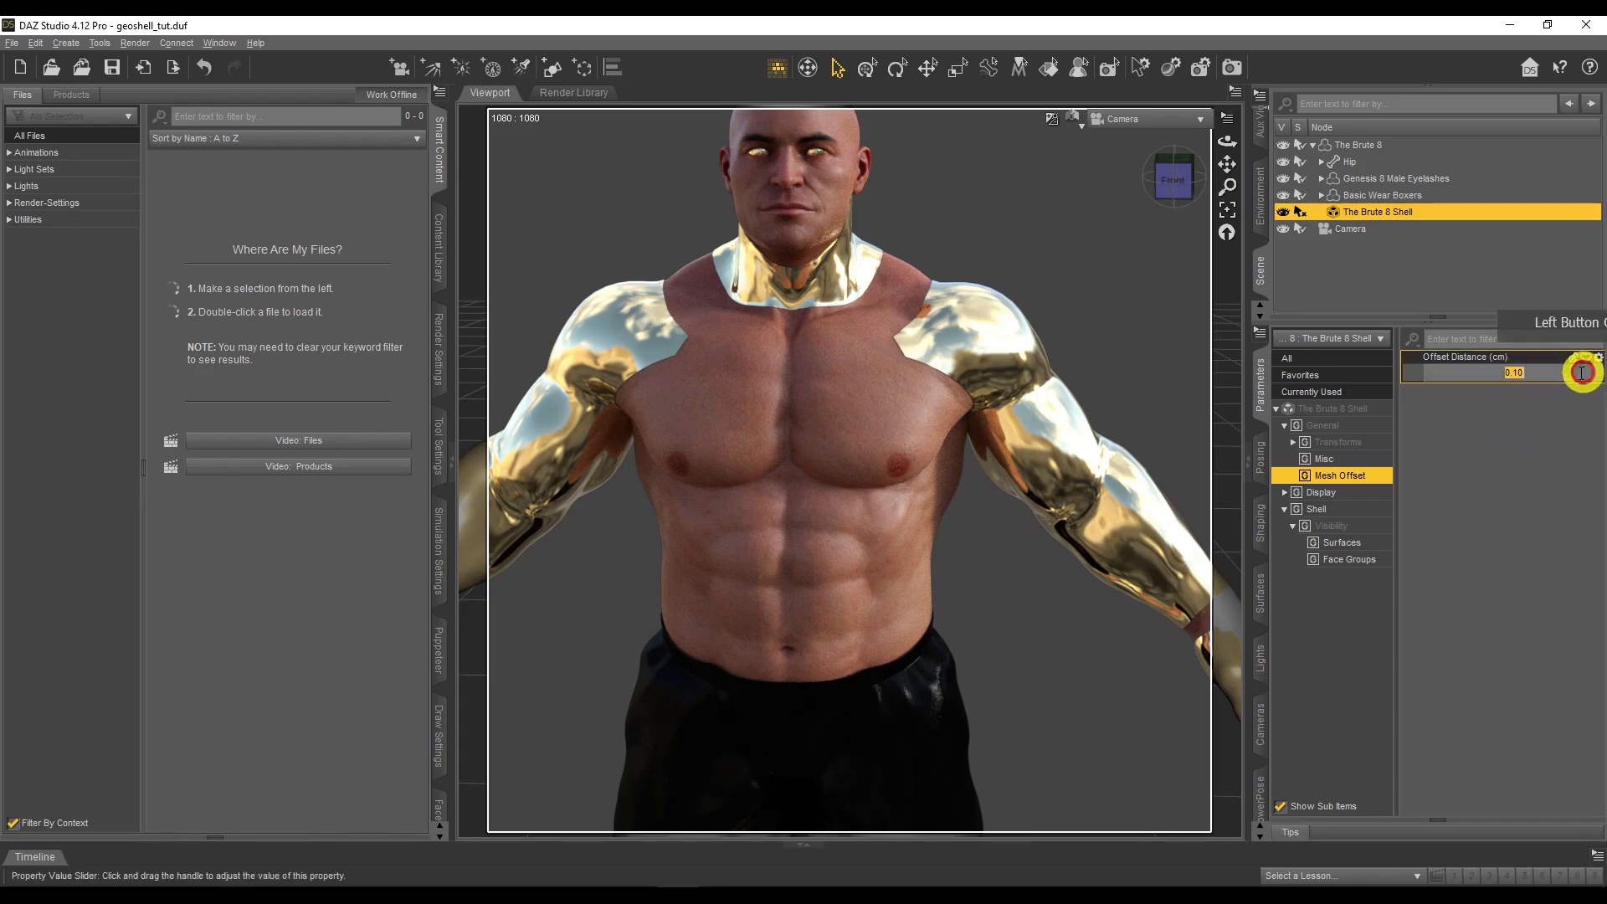
pyautogui.write('0.5')
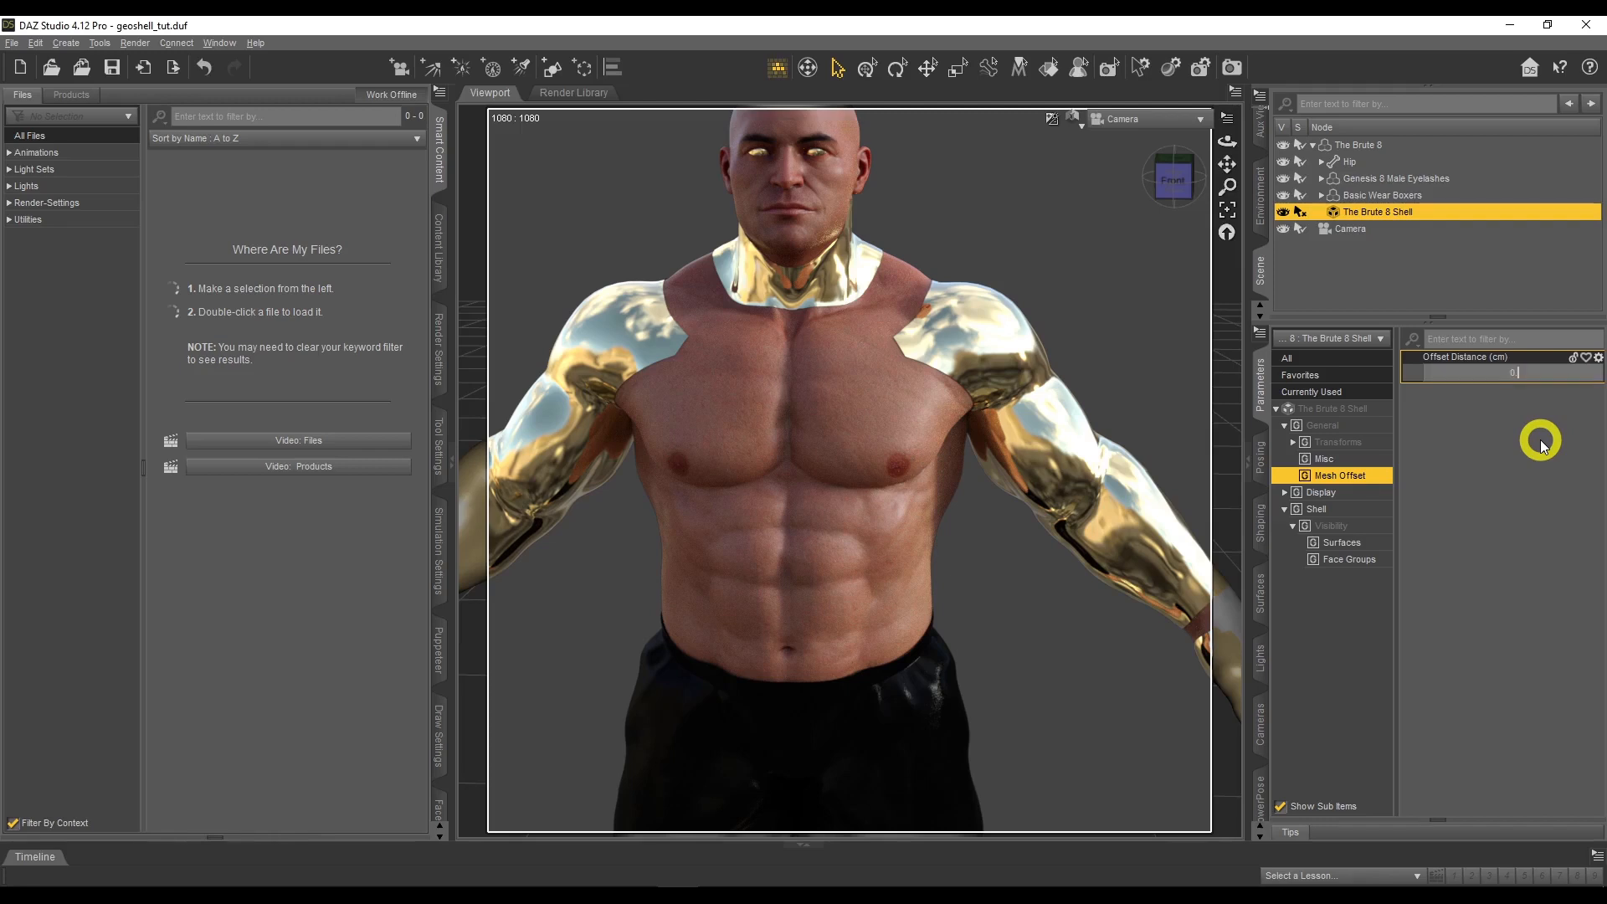
pyautogui.press('Return')
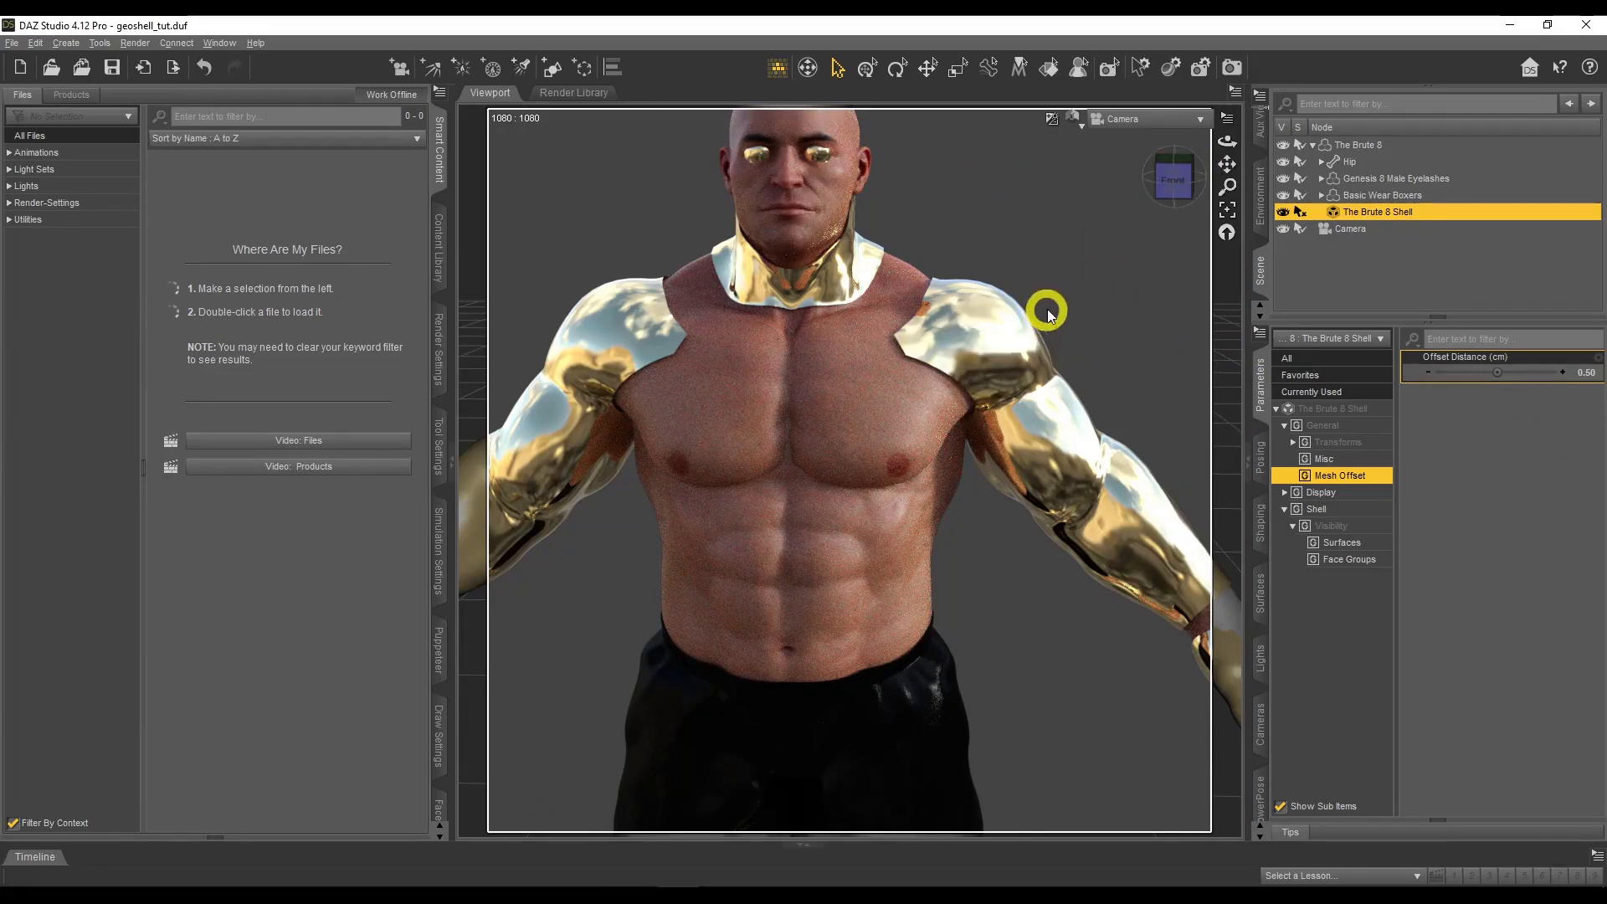
# Inspect the shell on the feet and head, and set its Mesh Offset distance to 5 cm
pyautogui.click(1106, 70)
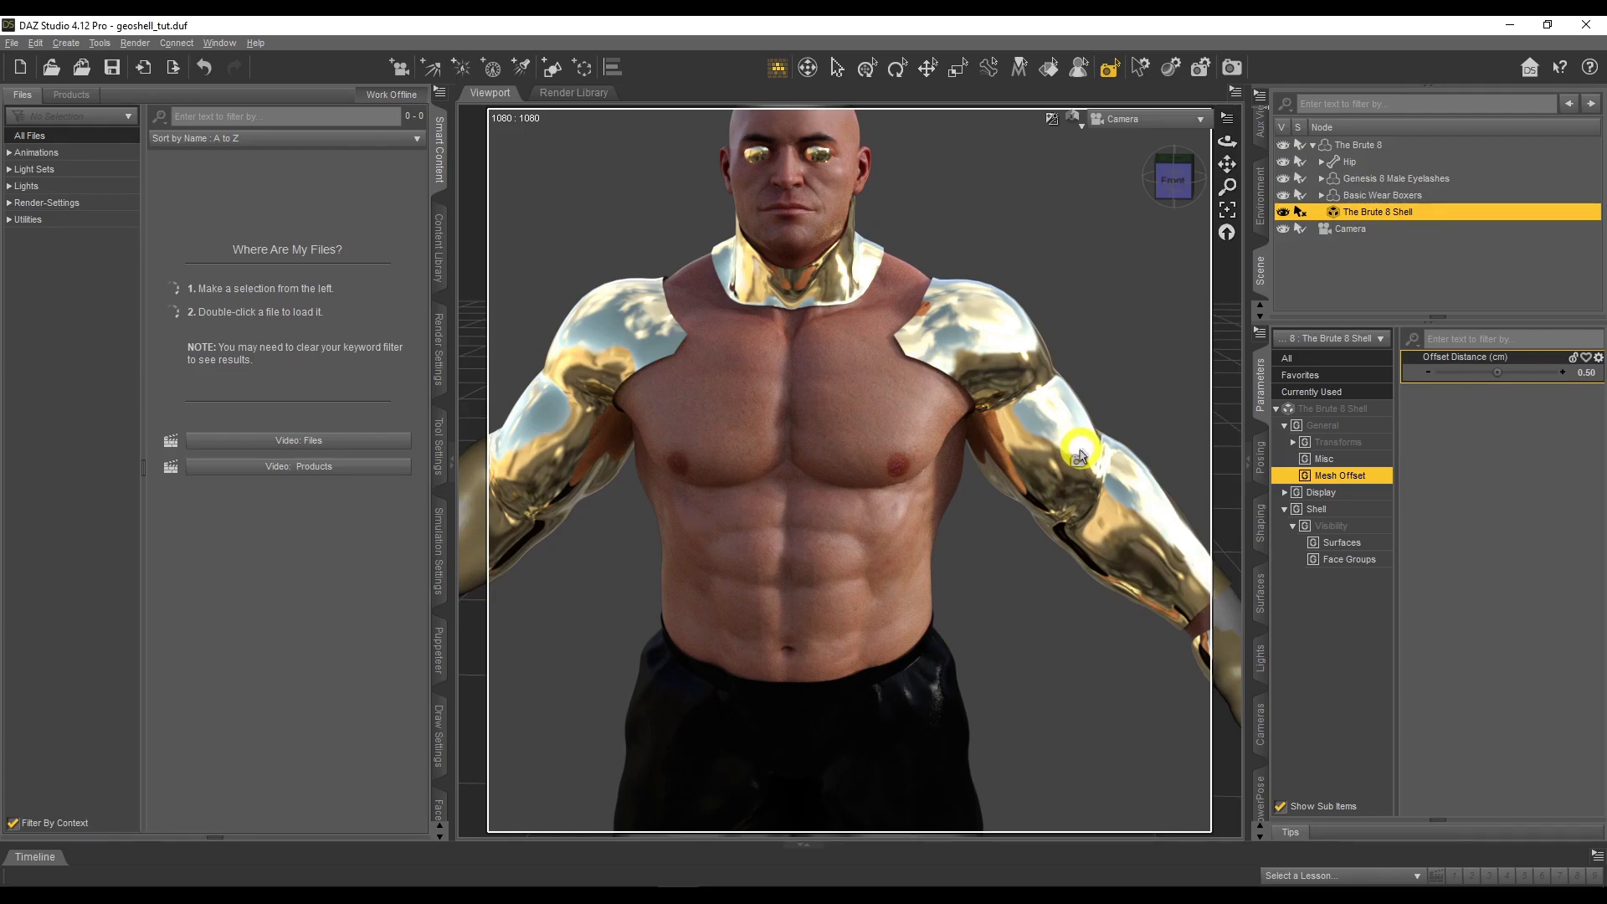
pyautogui.moveTo(1228, 162)
pyautogui.mouseDown()
pyautogui.moveTo(1230, 120)
pyautogui.moveTo(1230, 230)
pyautogui.mouseUp()
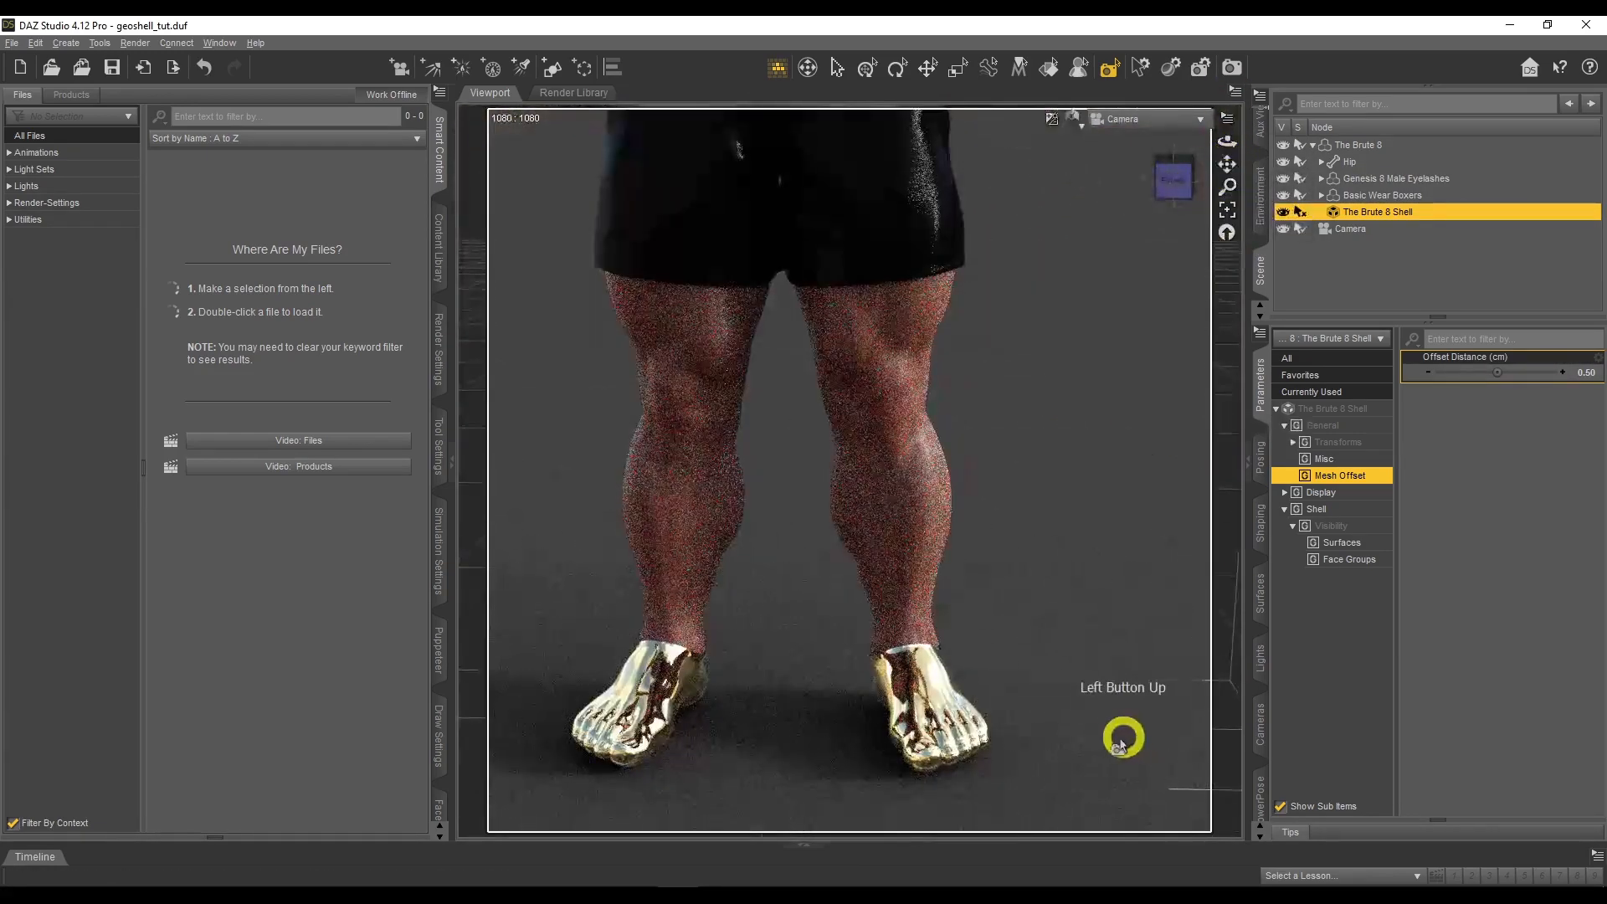
pyautogui.moveTo(1224, 142)
pyautogui.mouseDown()
pyautogui.moveTo(1155, 109)
pyautogui.moveTo(1218, 156)
pyautogui.mouseUp()
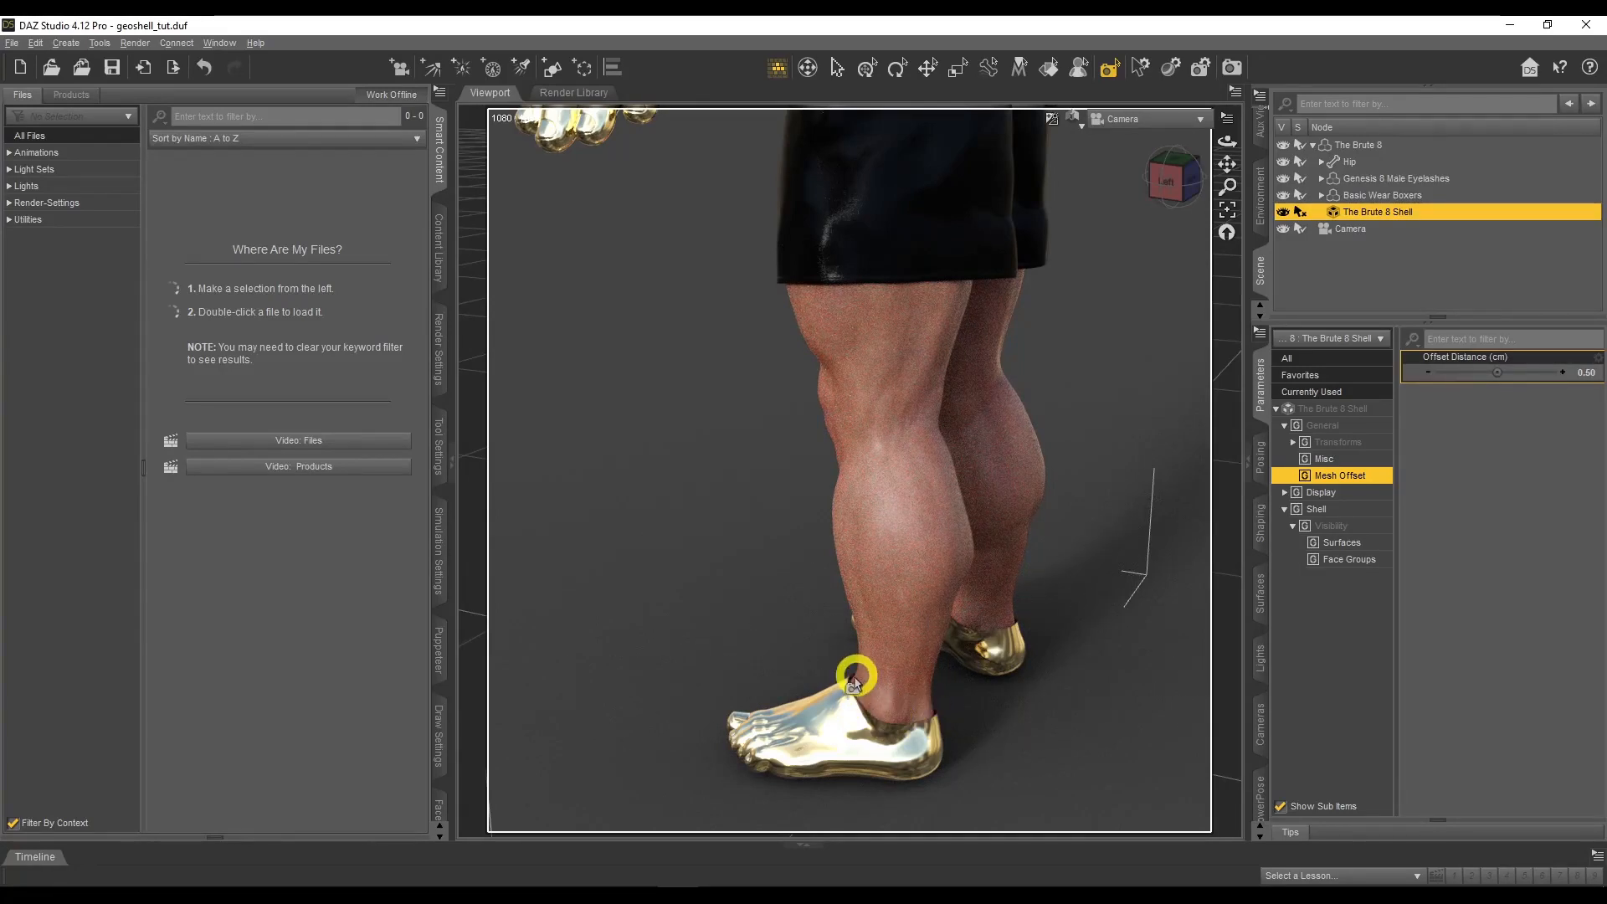
pyautogui.moveTo(1222, 143)
pyautogui.mouseDown()
pyautogui.moveTo(1227, 203)
pyautogui.moveTo(1220, 161)
pyautogui.mouseUp()
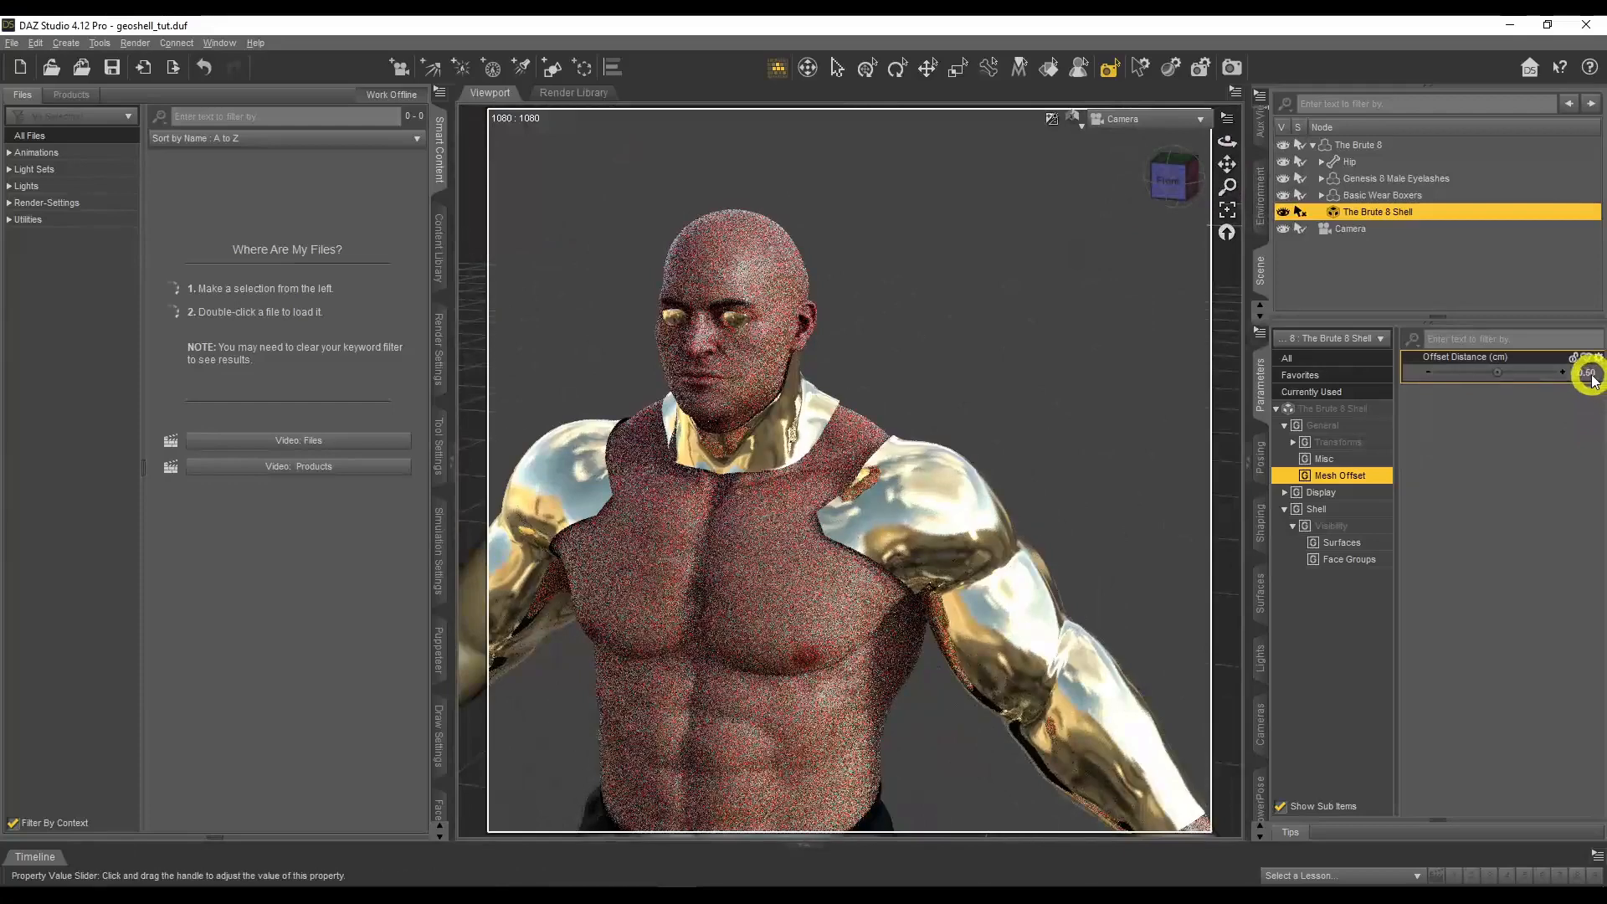
pyautogui.click(1590, 373)
pyautogui.write('5')
pyautogui.press('Return')
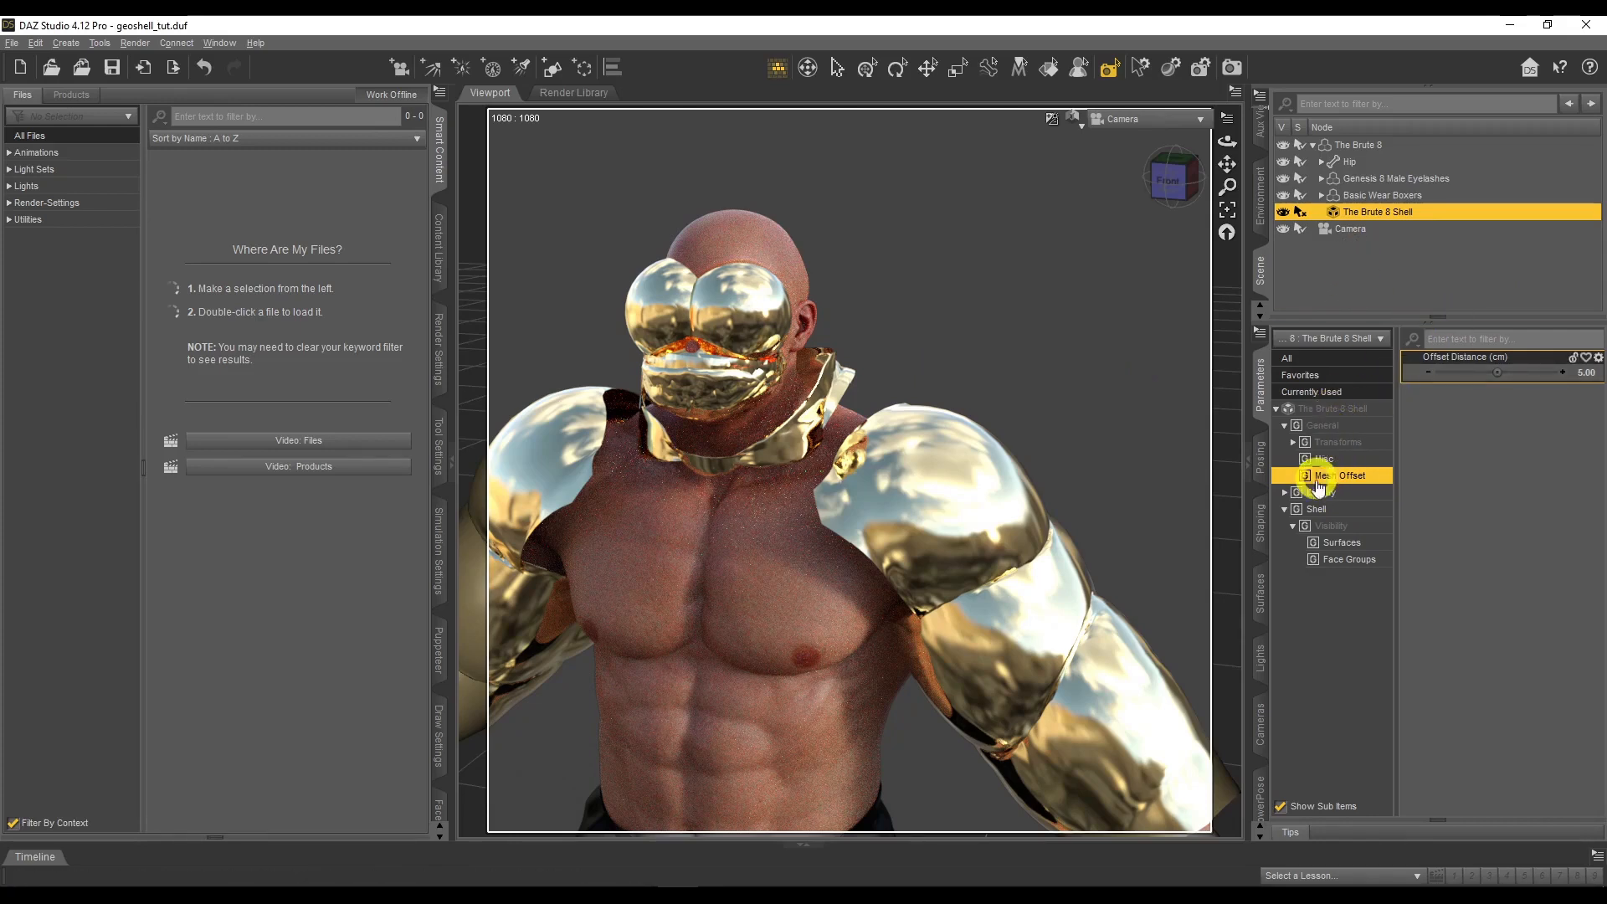
# Turn off the shell's Cornea, EyeMoisture, Irises, Lips, Mouth, Pupils, Sclera and Teeth surfaces
pyautogui.click(1340, 542)
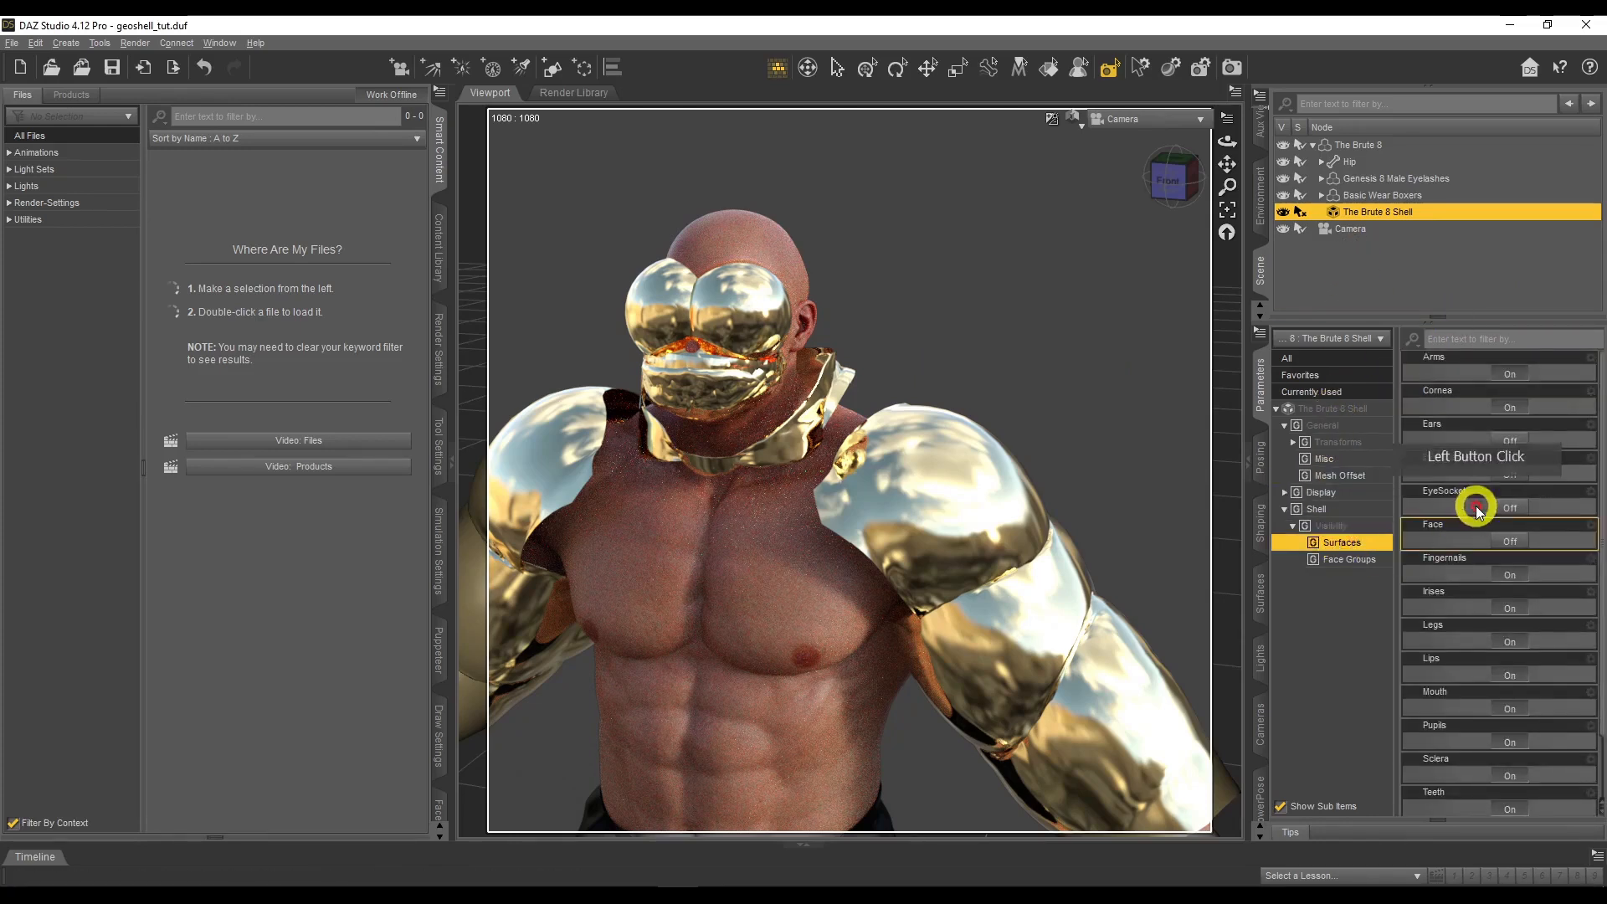
pyautogui.click(1511, 407)
pyautogui.click(1500, 506)
pyautogui.click(1511, 572)
pyautogui.scroll(-2, 1511, 574)
pyautogui.click(1513, 578)
pyautogui.click(1511, 599)
pyautogui.click(1510, 629)
pyautogui.click(1509, 673)
pyautogui.click(1510, 707)
pyautogui.click(1509, 739)
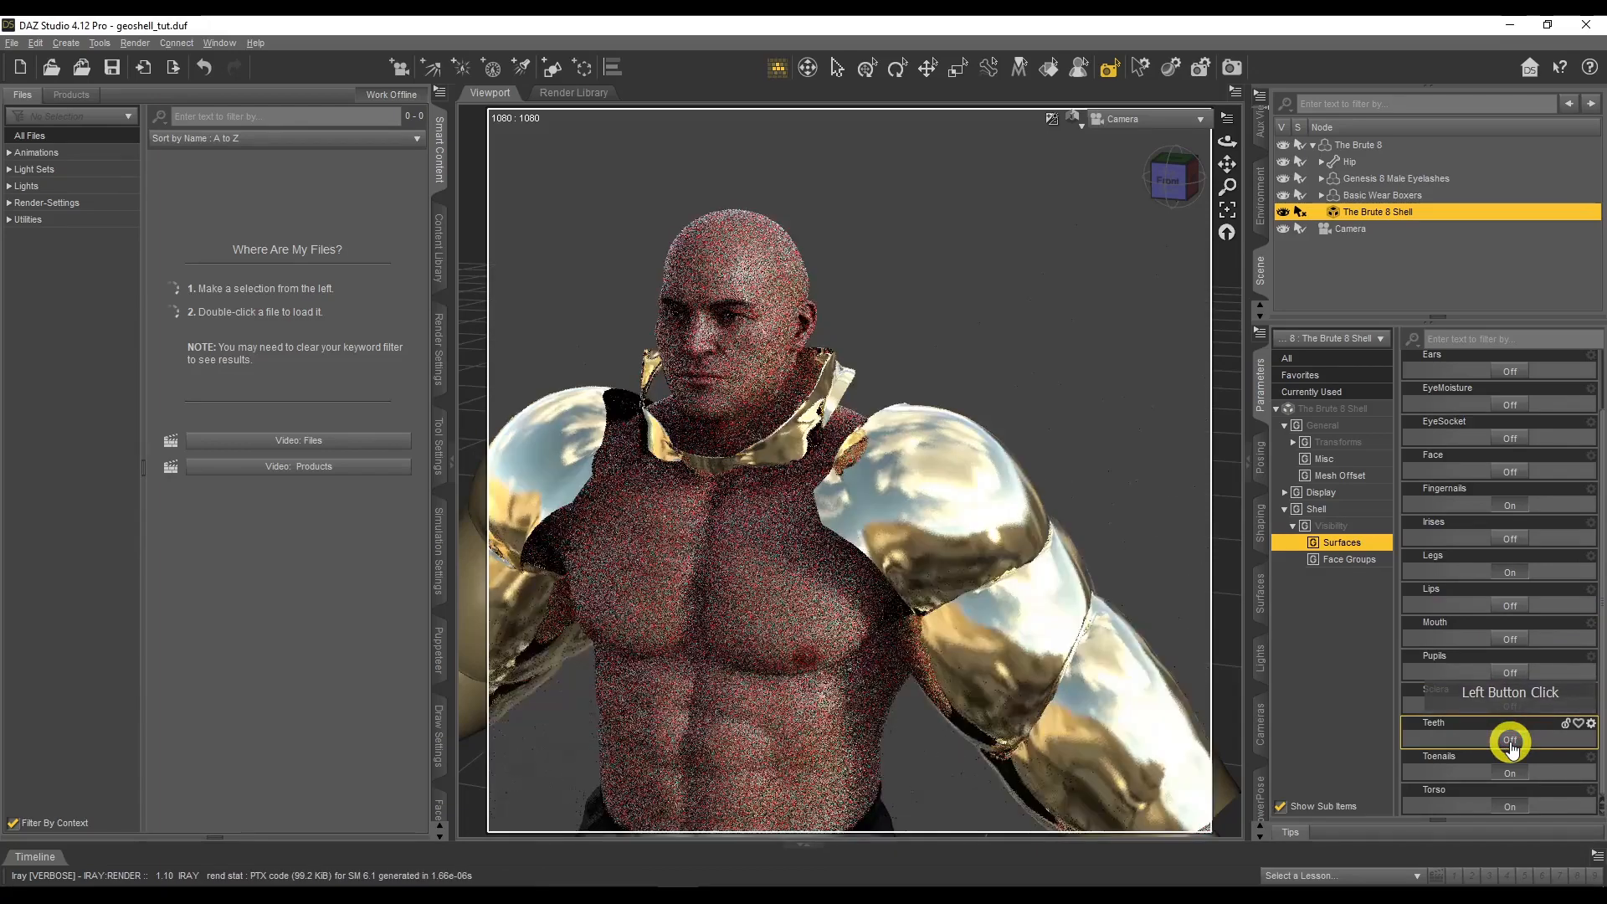
# Inspect the gold shell around the neck and shoulders, and set its Mesh Offset distance to 0.5 cm
pyautogui.moveTo(1228, 143); pyautogui.dragTo(1226, 145)
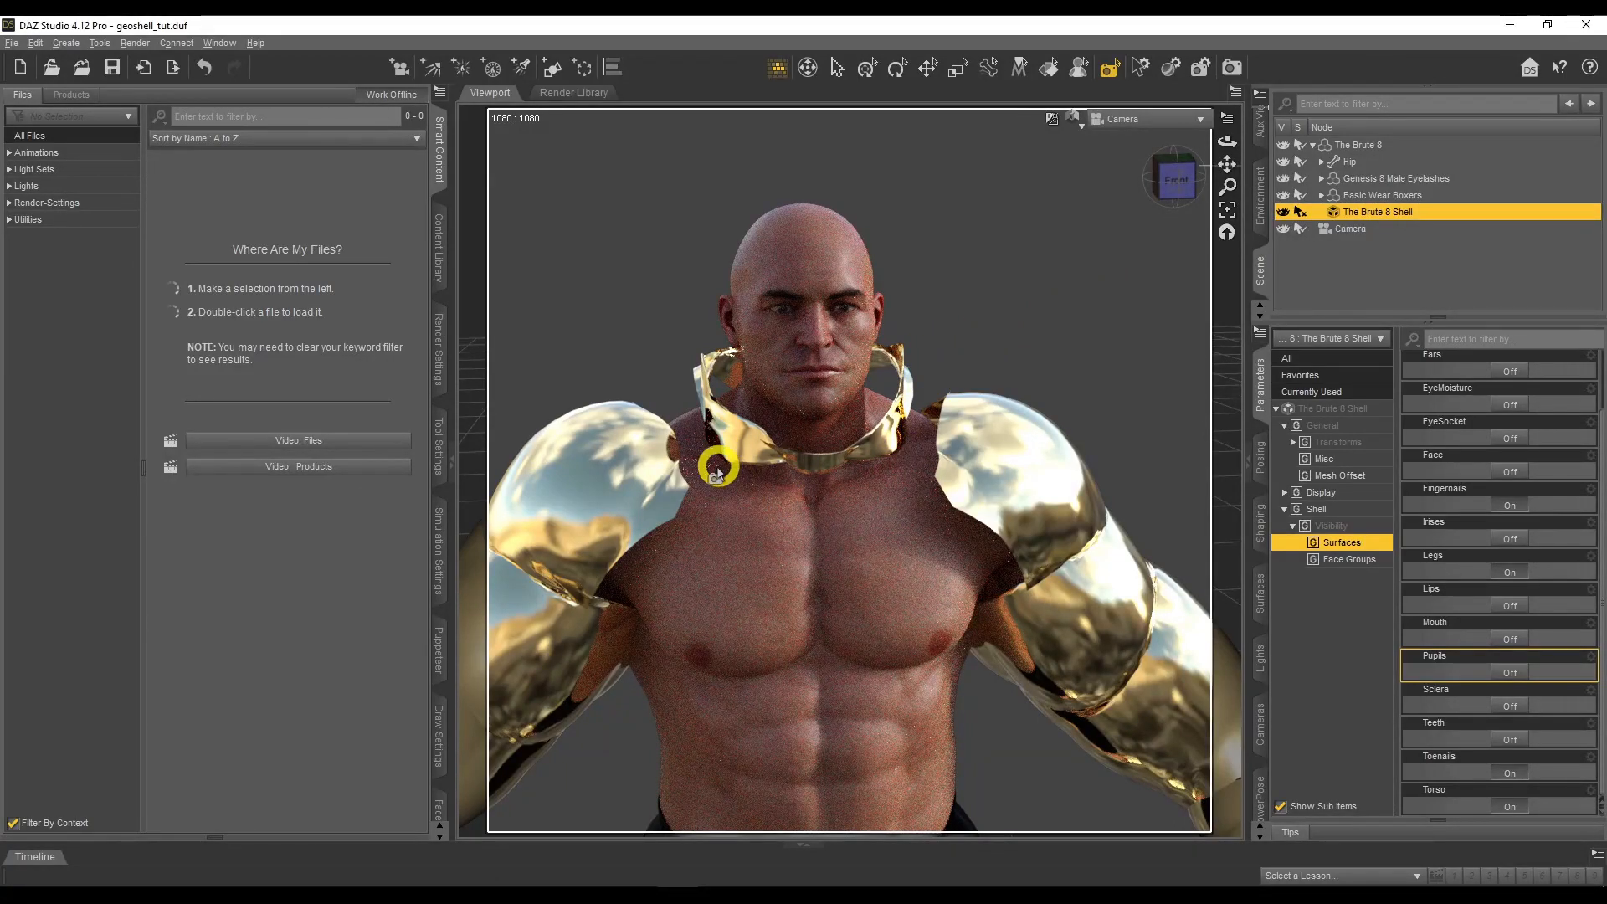
pyautogui.scroll(-5, 824, 595)
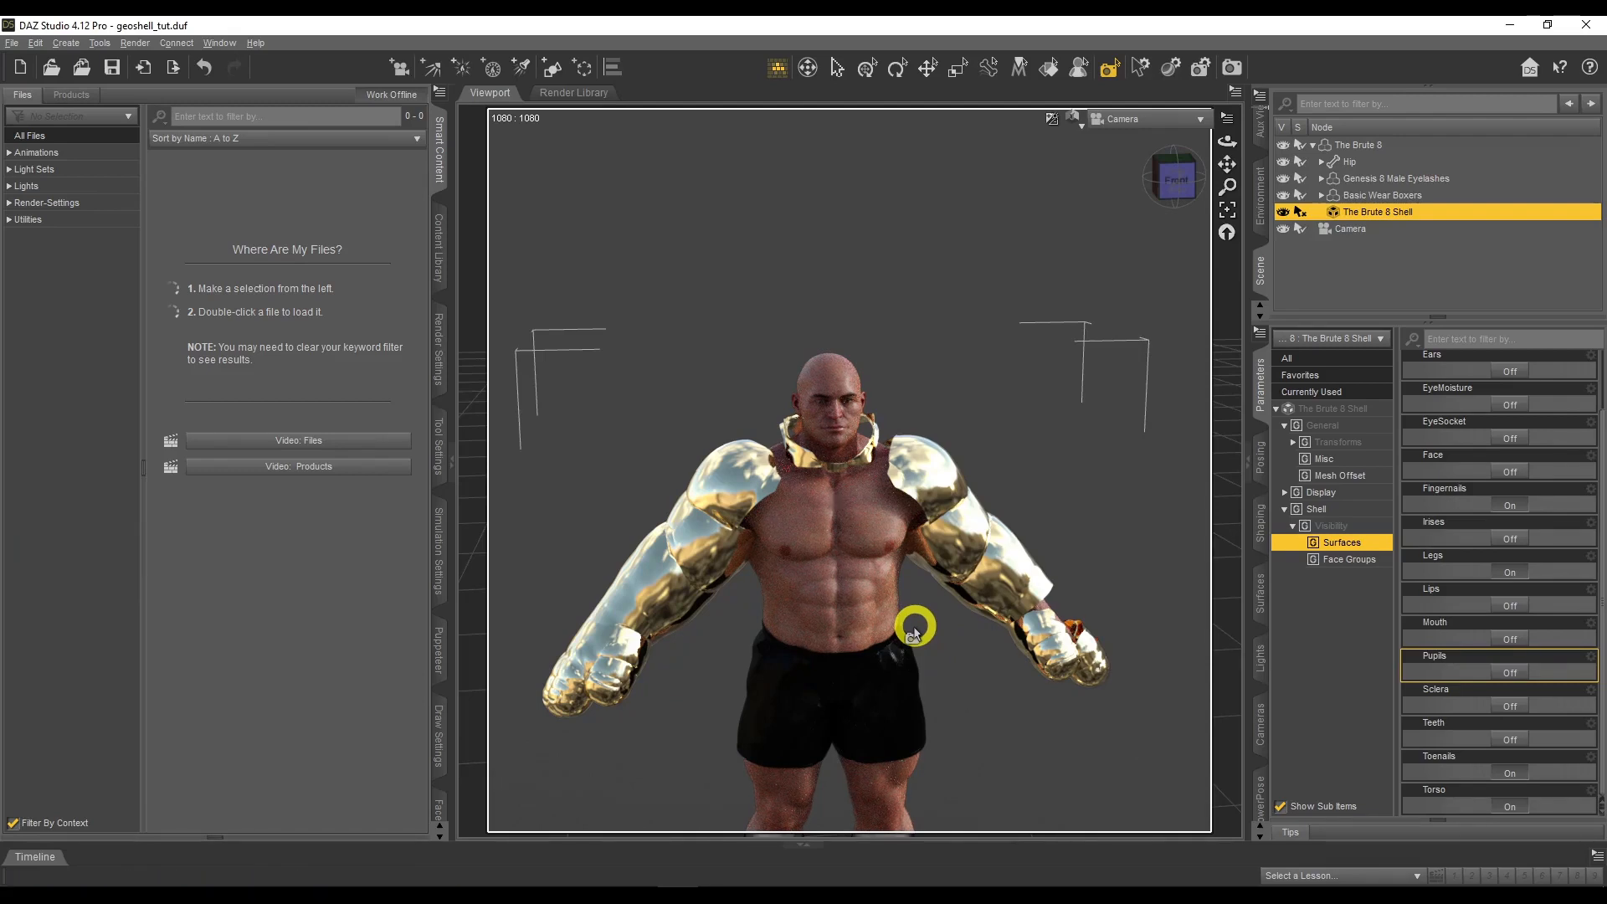
pyautogui.scroll(5, 899, 526)
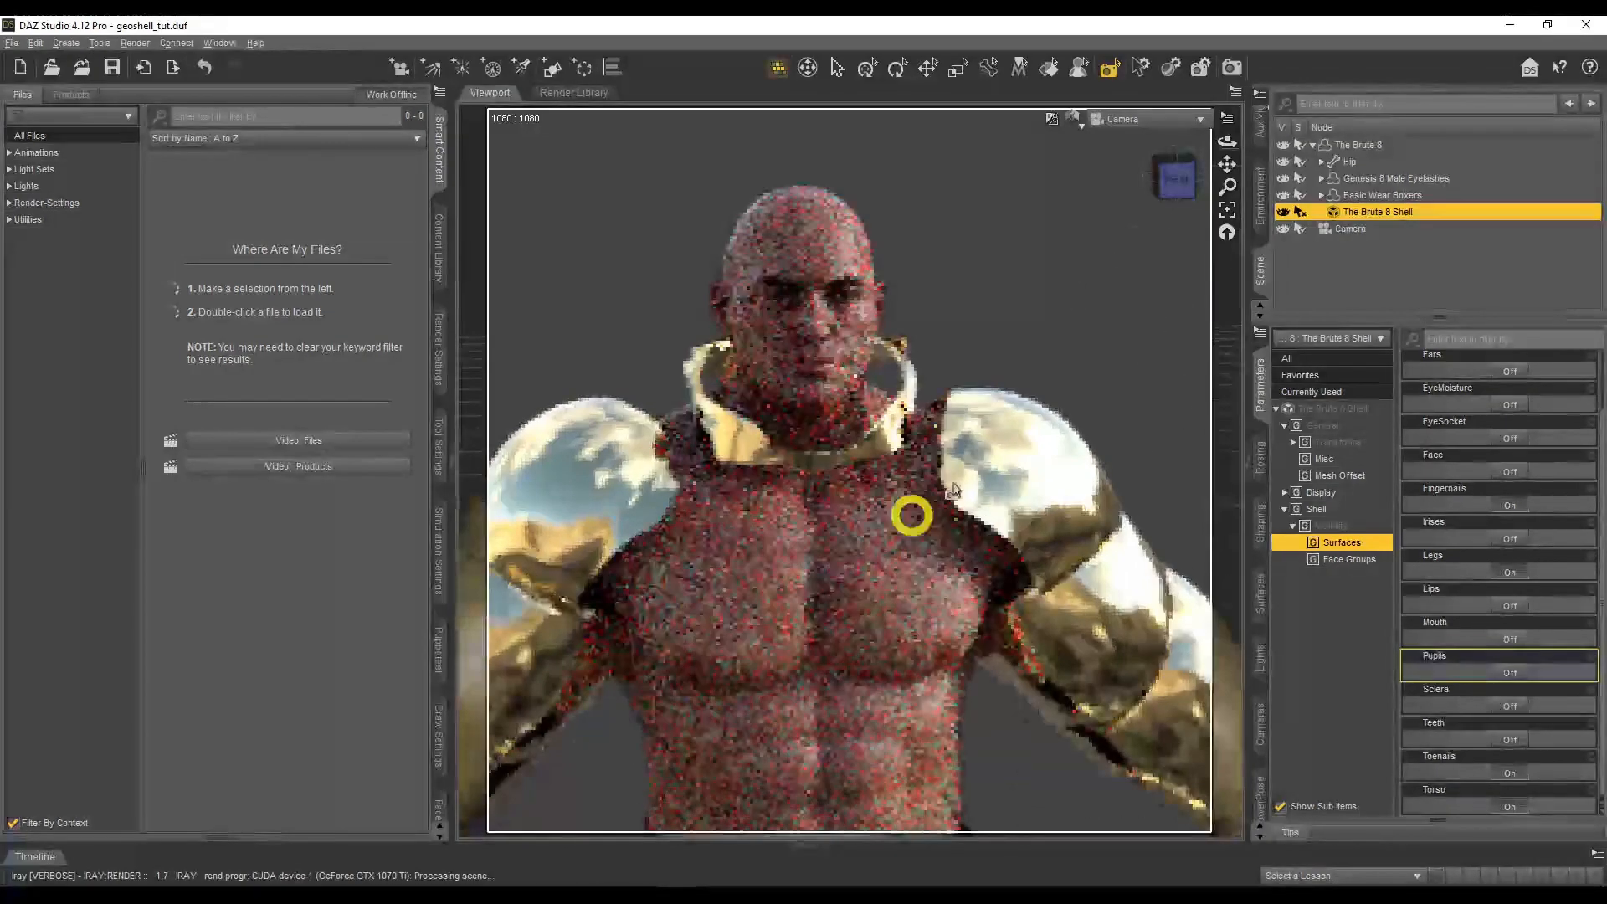
pyautogui.moveTo(1227, 140); pyautogui.dragTo(1226, 144)
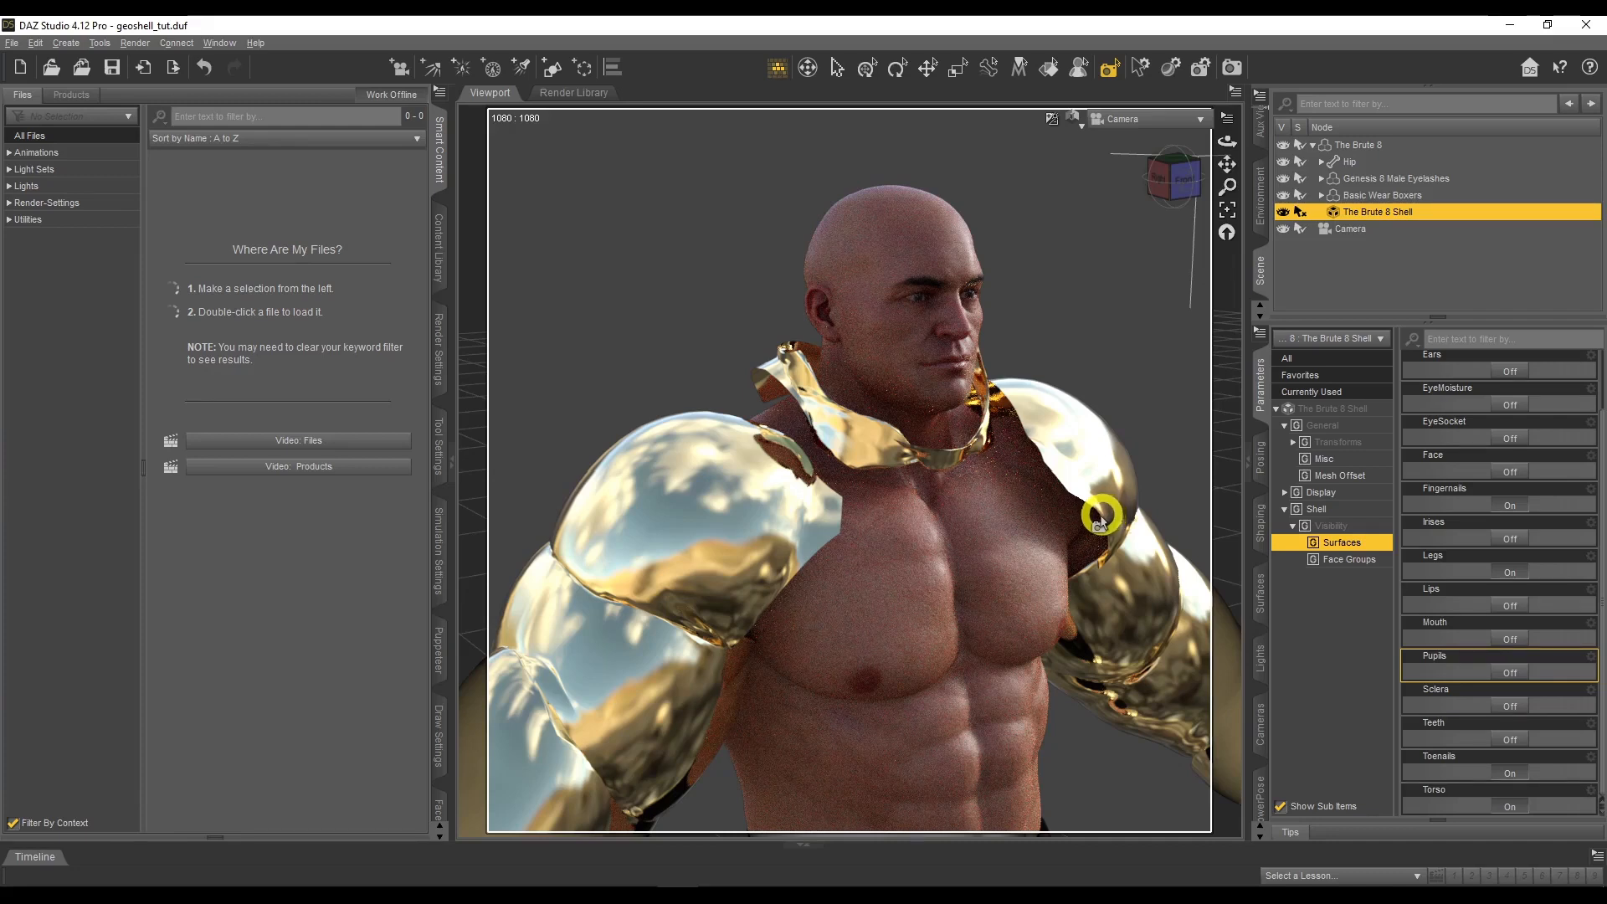
pyautogui.click(1355, 413)
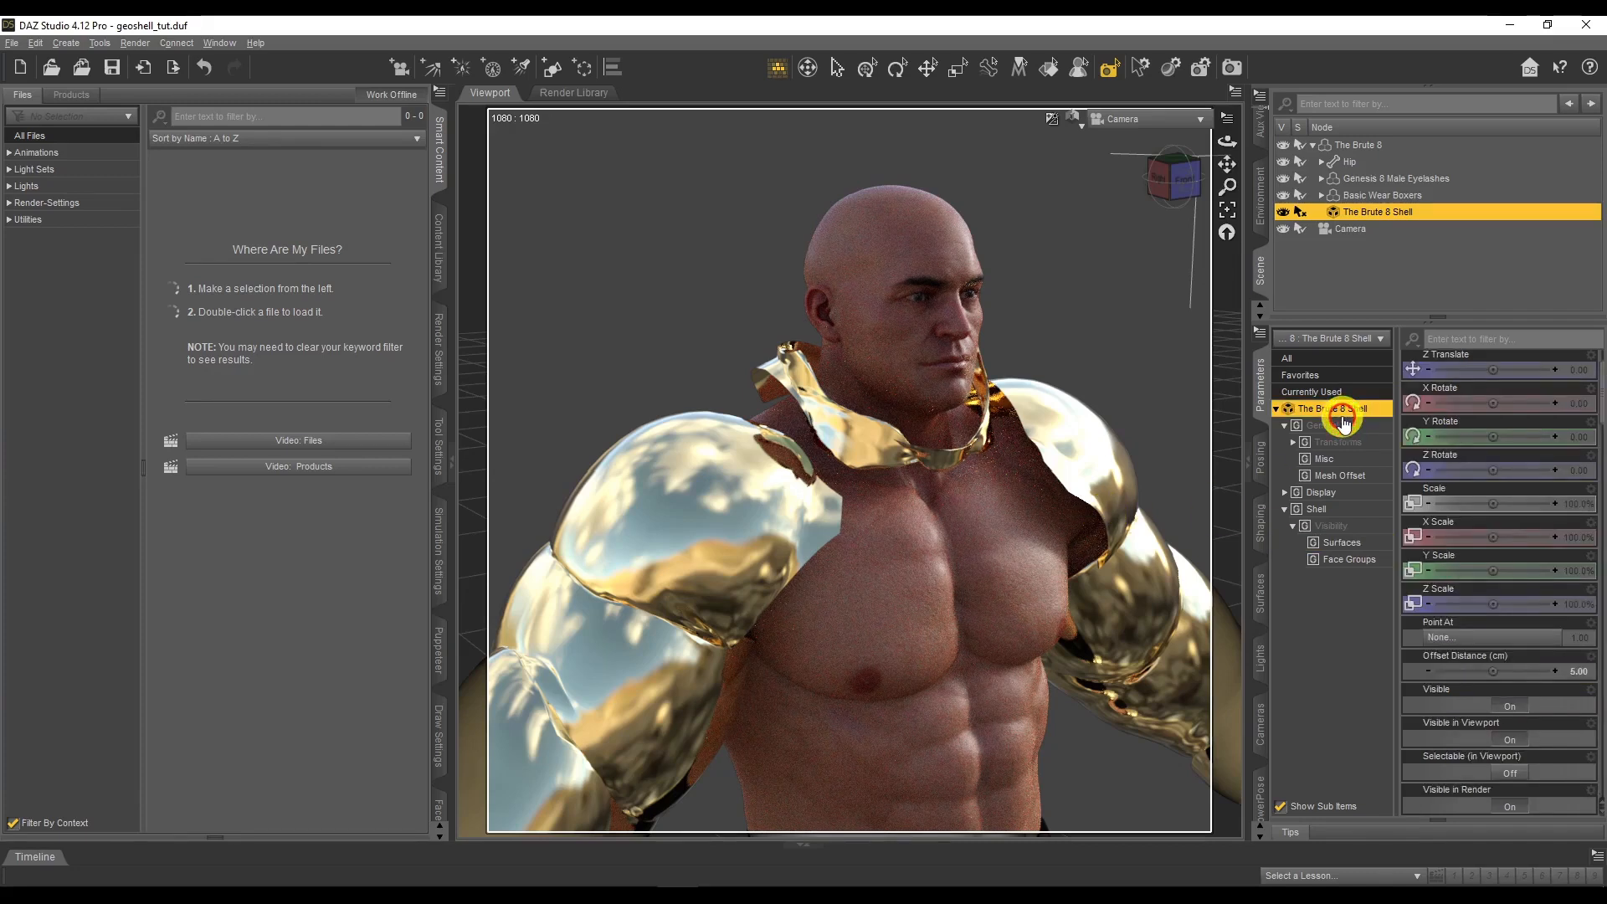
pyautogui.click(1330, 433)
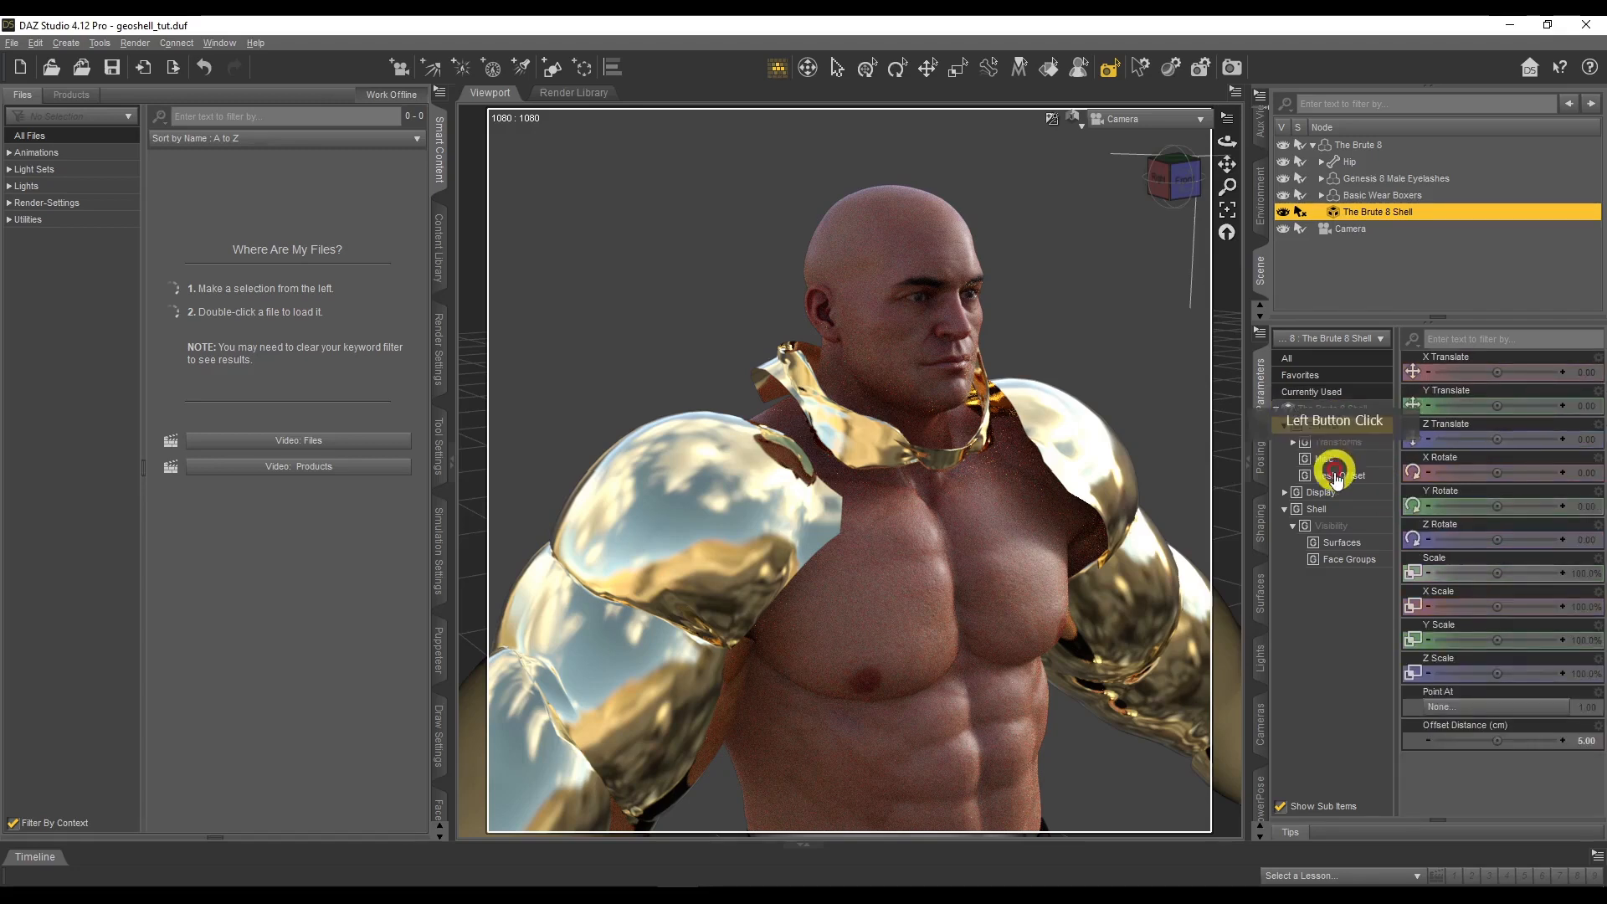
pyautogui.click(1339, 475)
pyautogui.click(1589, 373)
pyautogui.write('0.5')
pyautogui.press('Return')
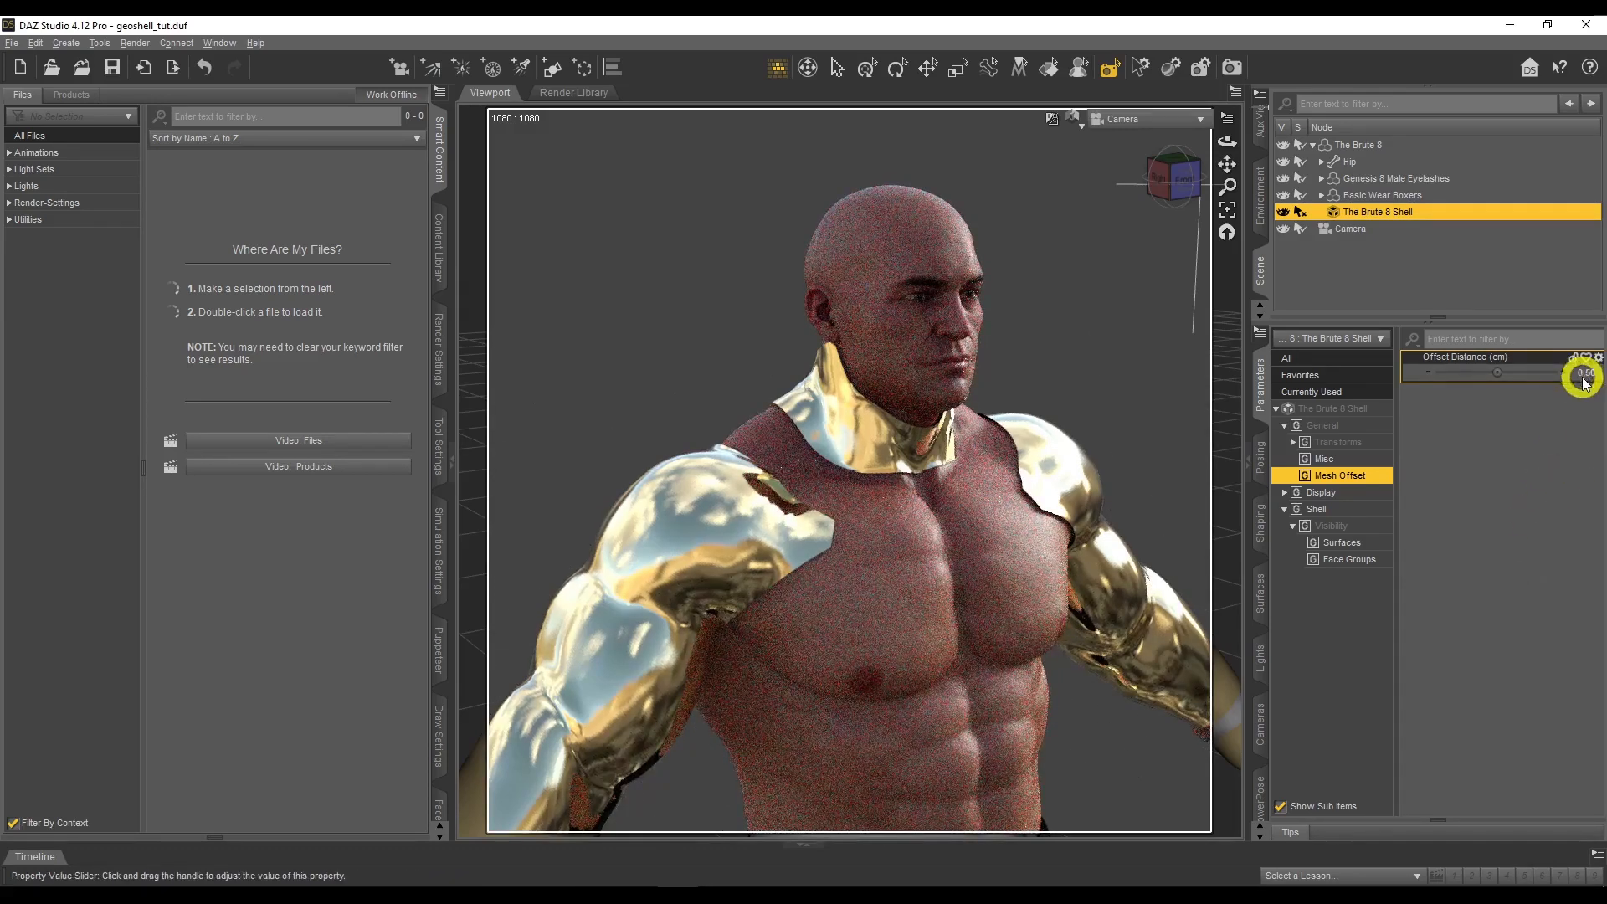
# Set the gold shell's Mesh Offset distance to 0.3 cm and inspect it on the full figure from head to feet
pyautogui.click(1581, 374)
pyautogui.write('0.3')
pyautogui.press('Return')
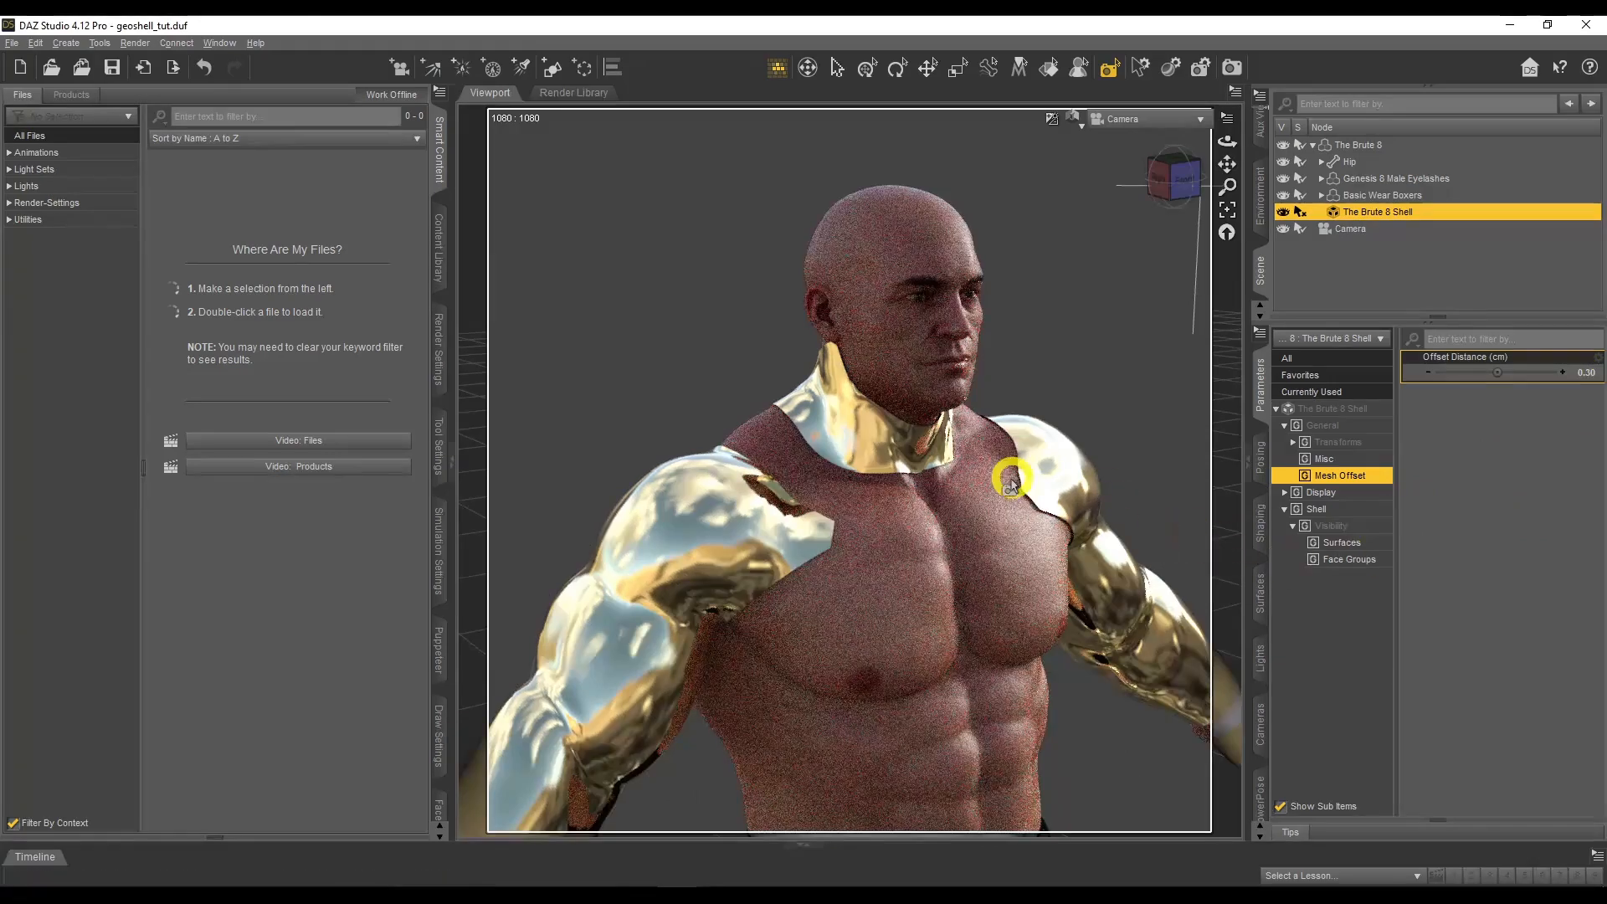
pyautogui.moveTo(1226, 142); pyautogui.dragTo(1228, 142)
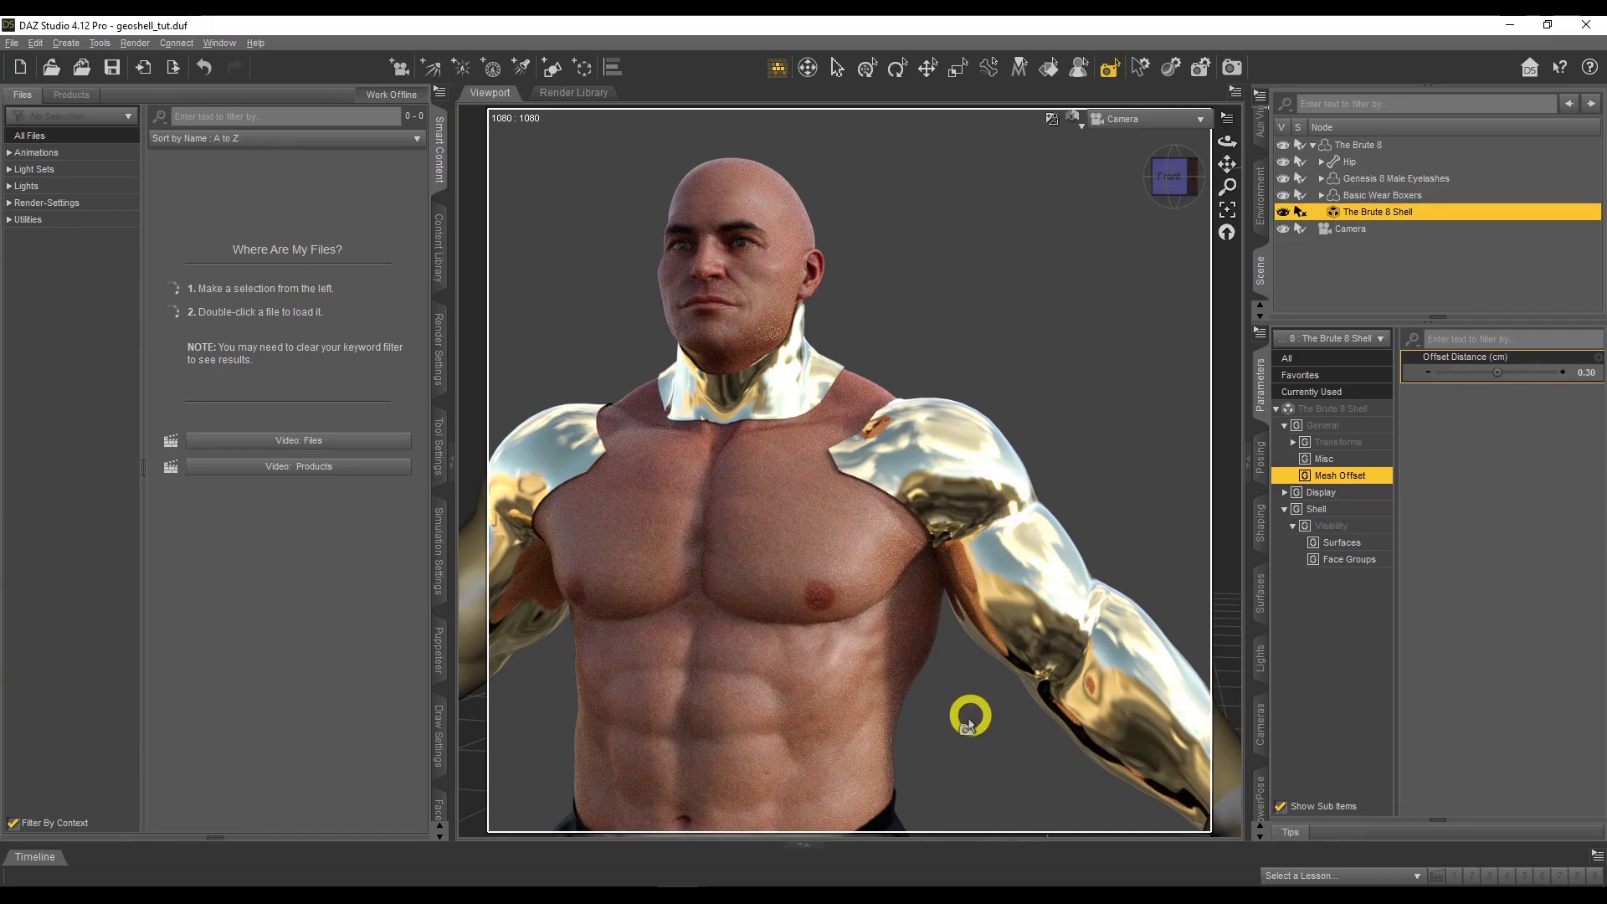
pyautogui.scroll(-10, 965, 715)
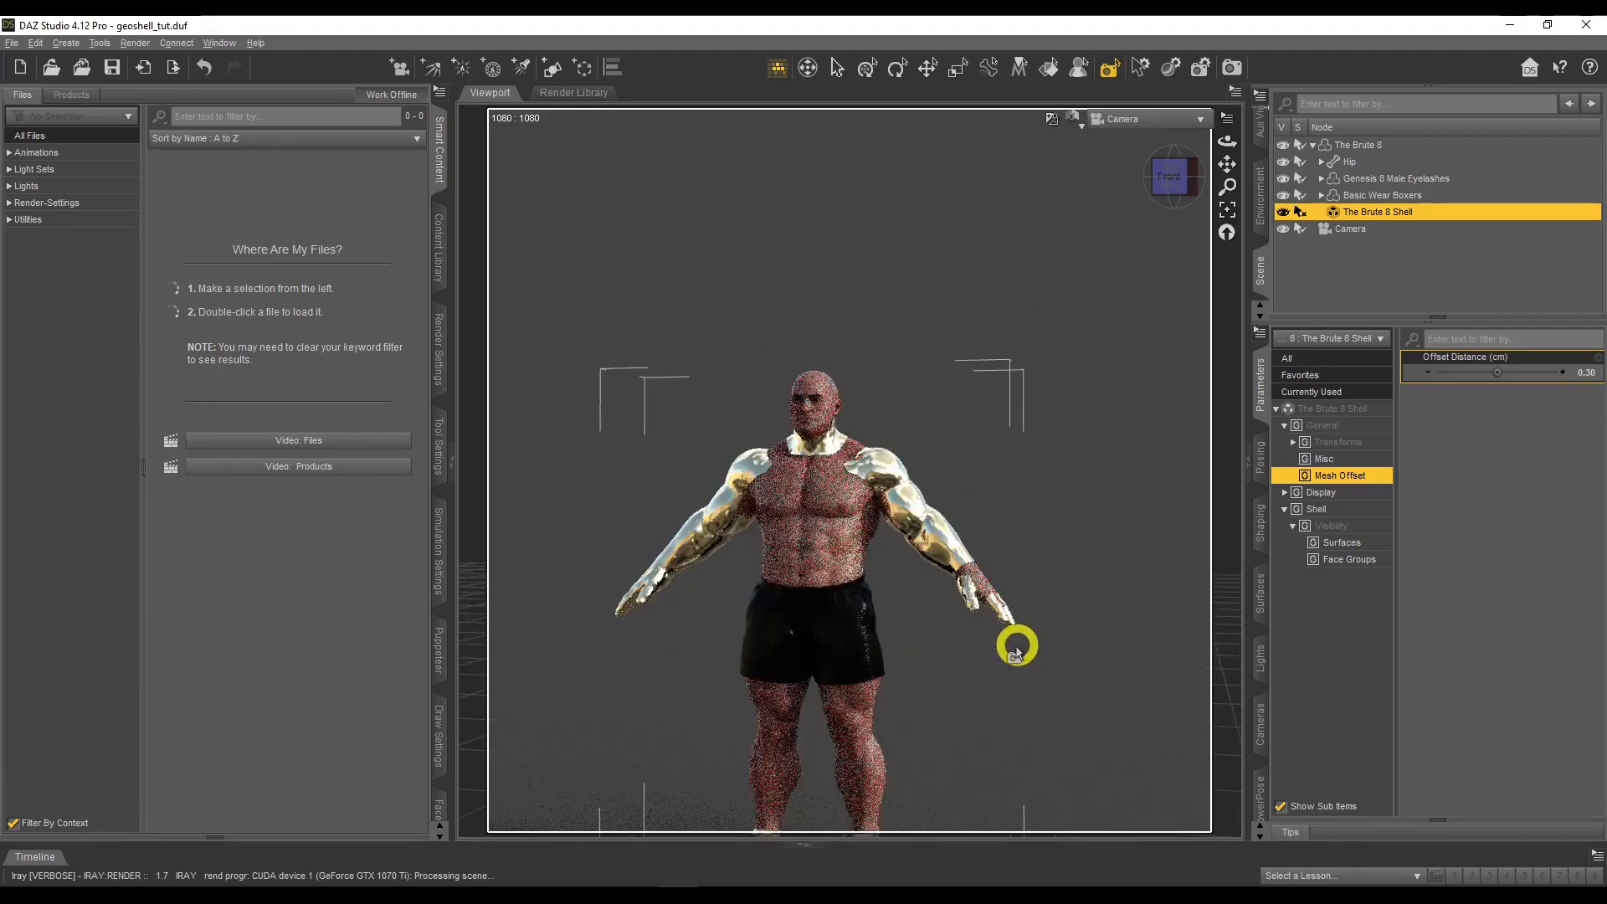
pyautogui.moveTo(1226, 141); pyautogui.dragTo(1225, 141)
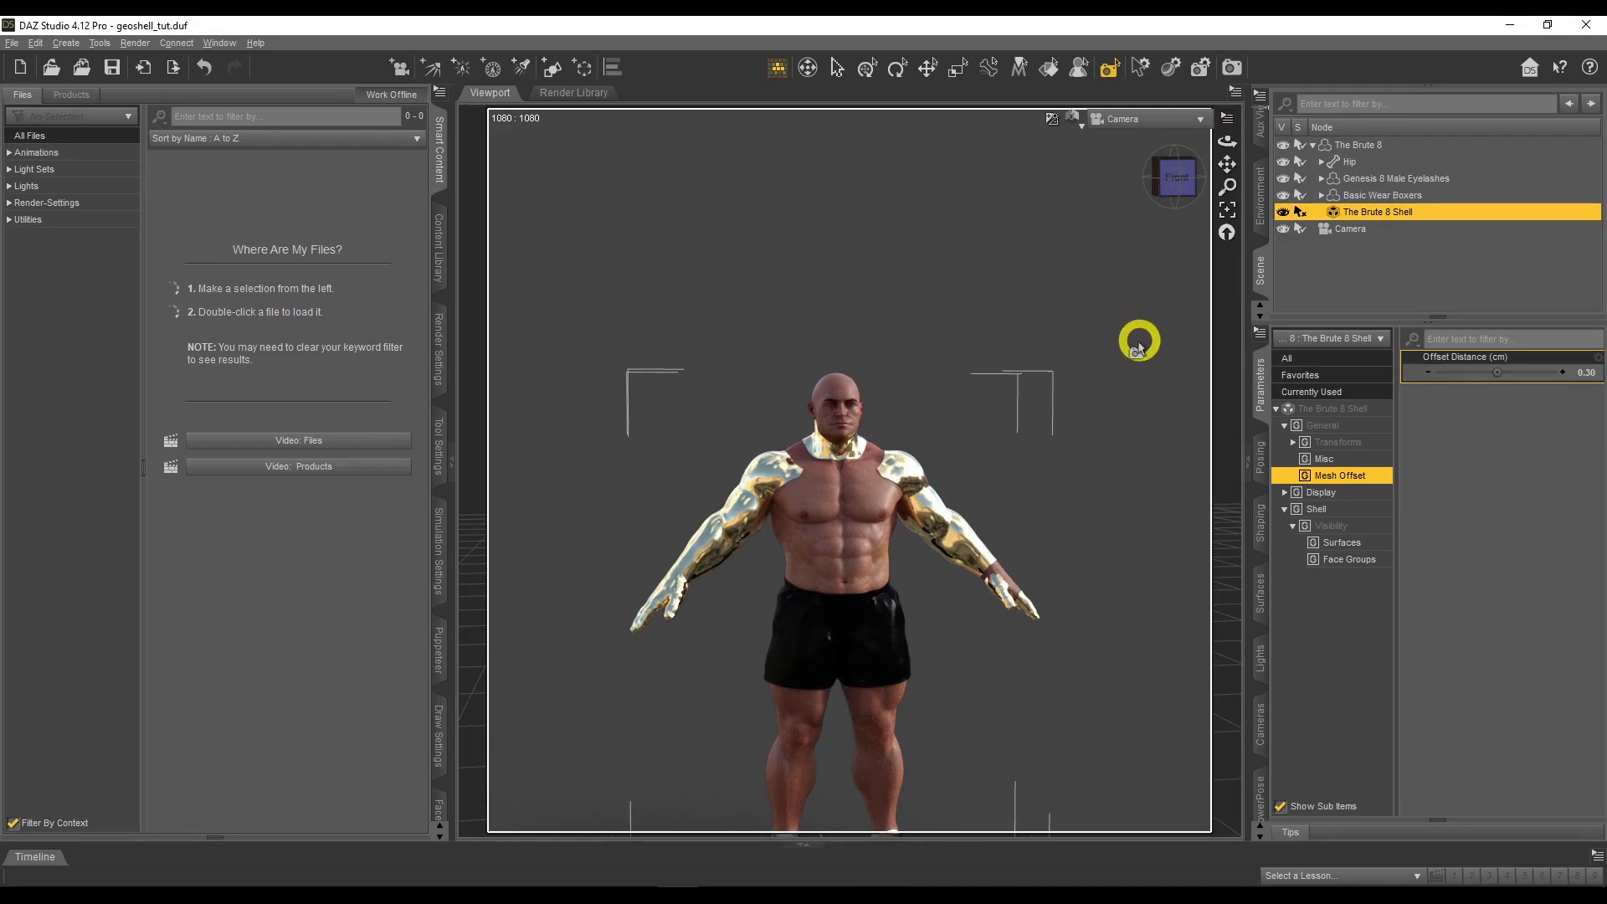
pyautogui.moveTo(1228, 165); pyautogui.dragTo(1228, 165)
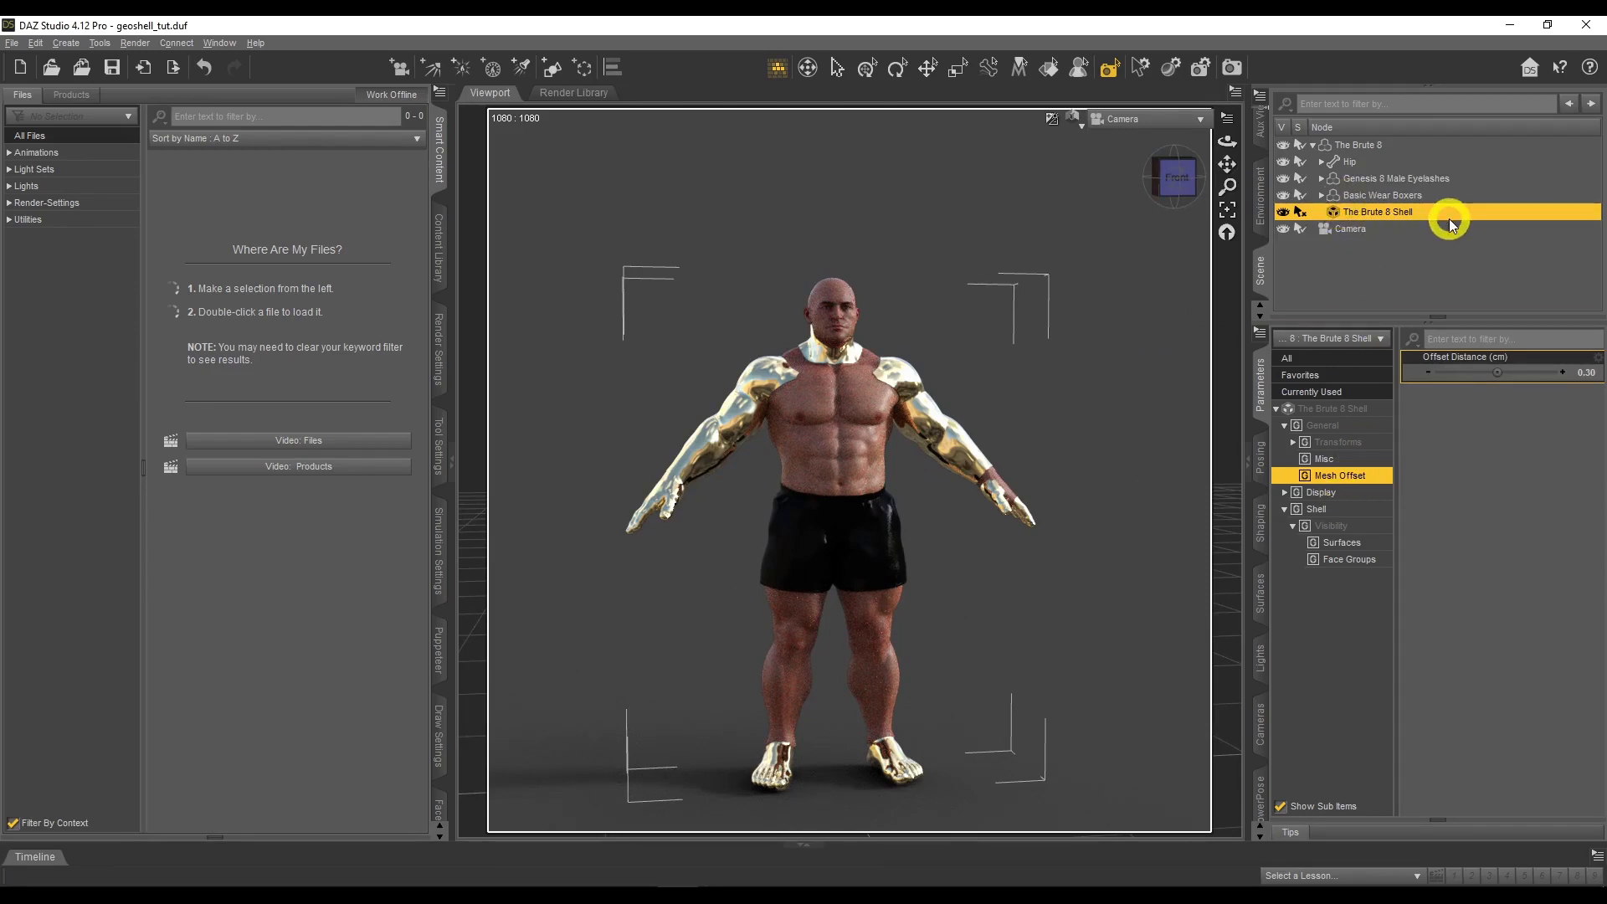
# Create a second geometry shell on The Brute 8 with default settings, parented to the figure
pyautogui.click(1369, 146)
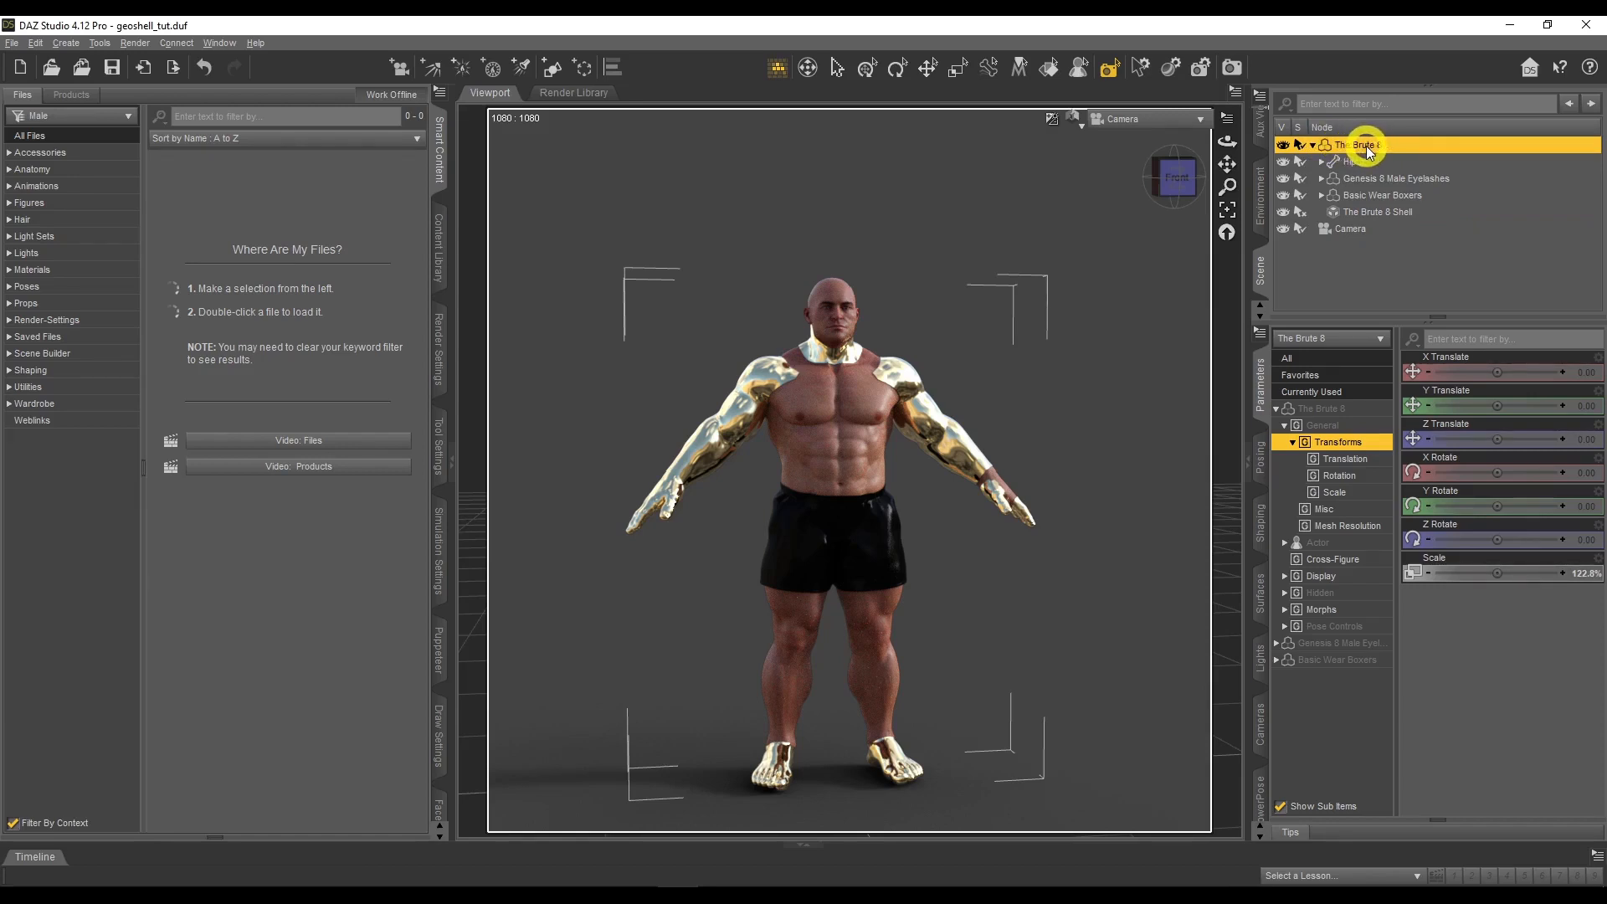
pyautogui.click(67, 43)
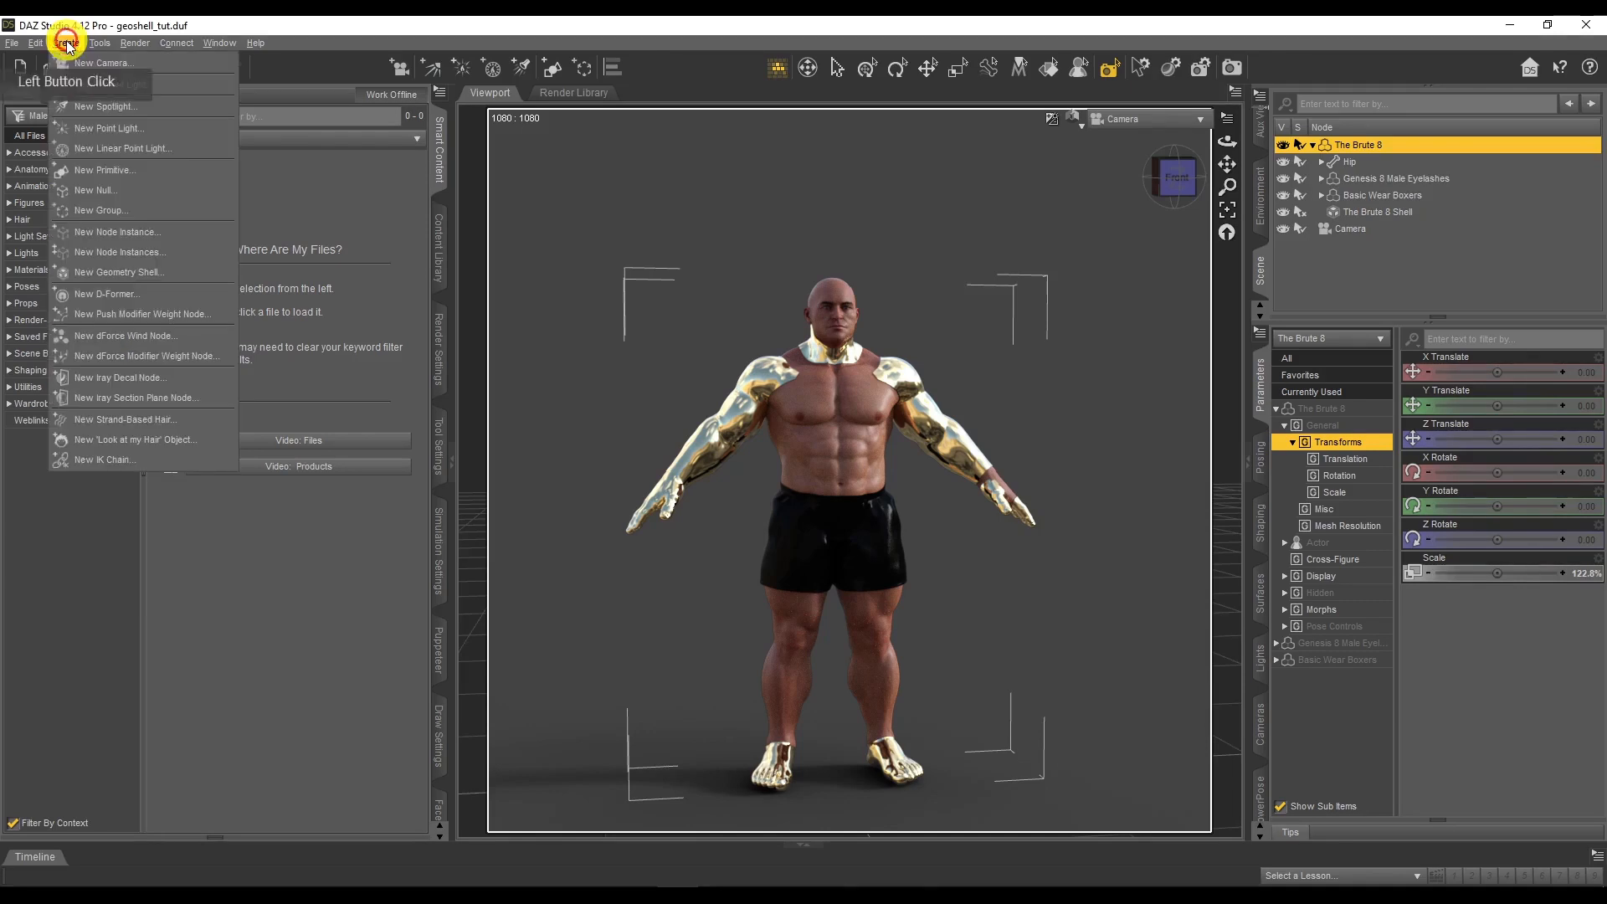
pyautogui.click(138, 277)
pyautogui.click(803, 410)
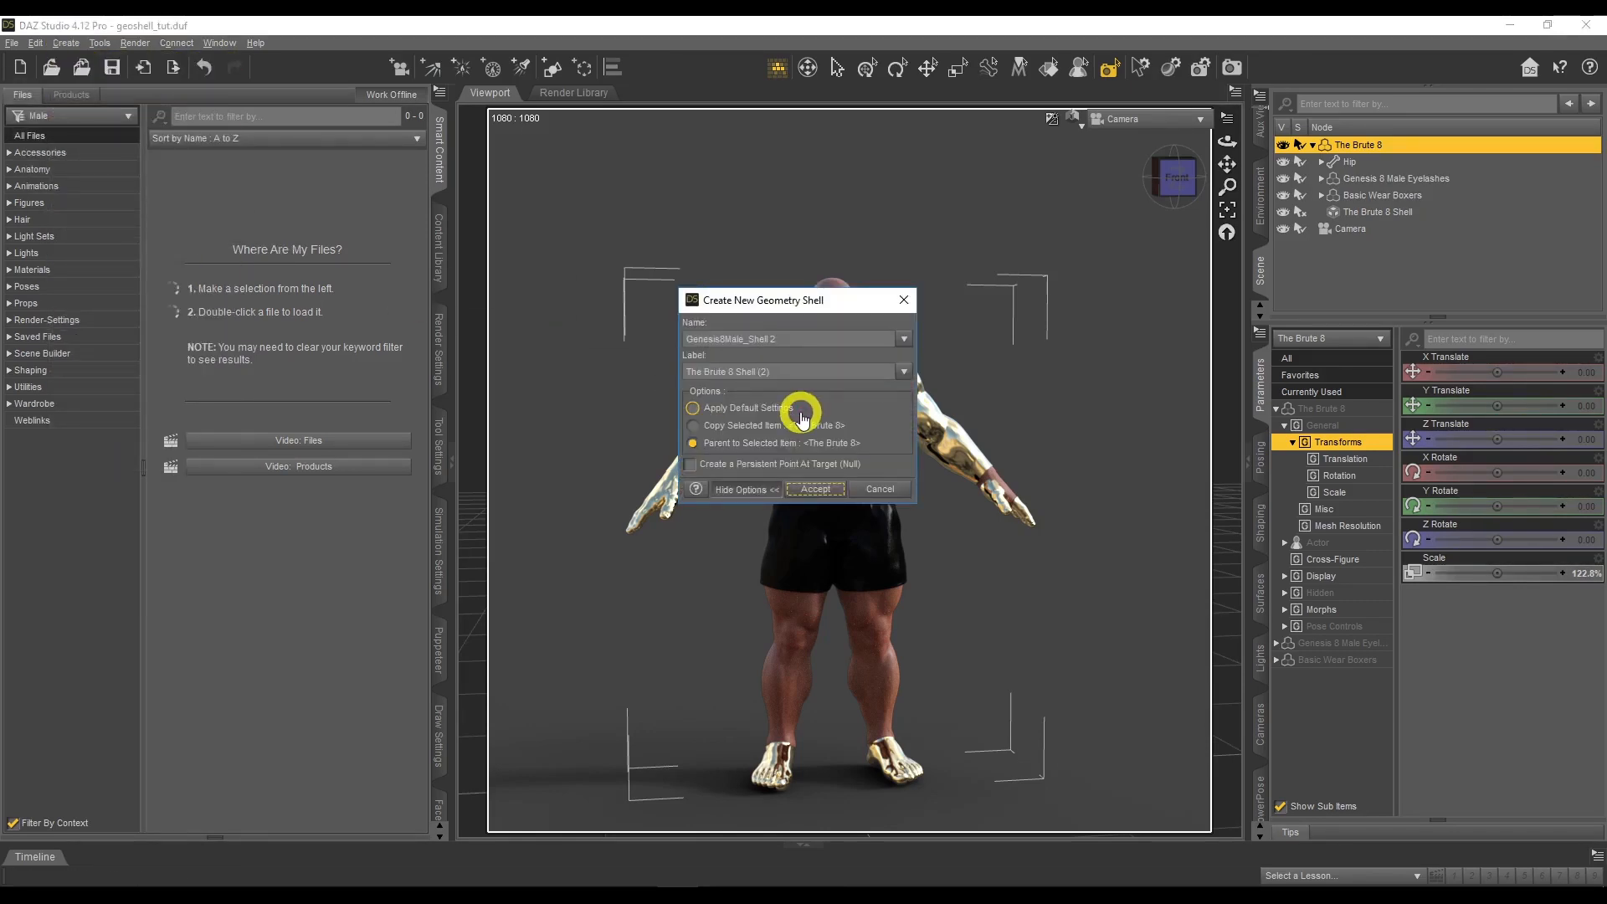
pyautogui.click(815, 488)
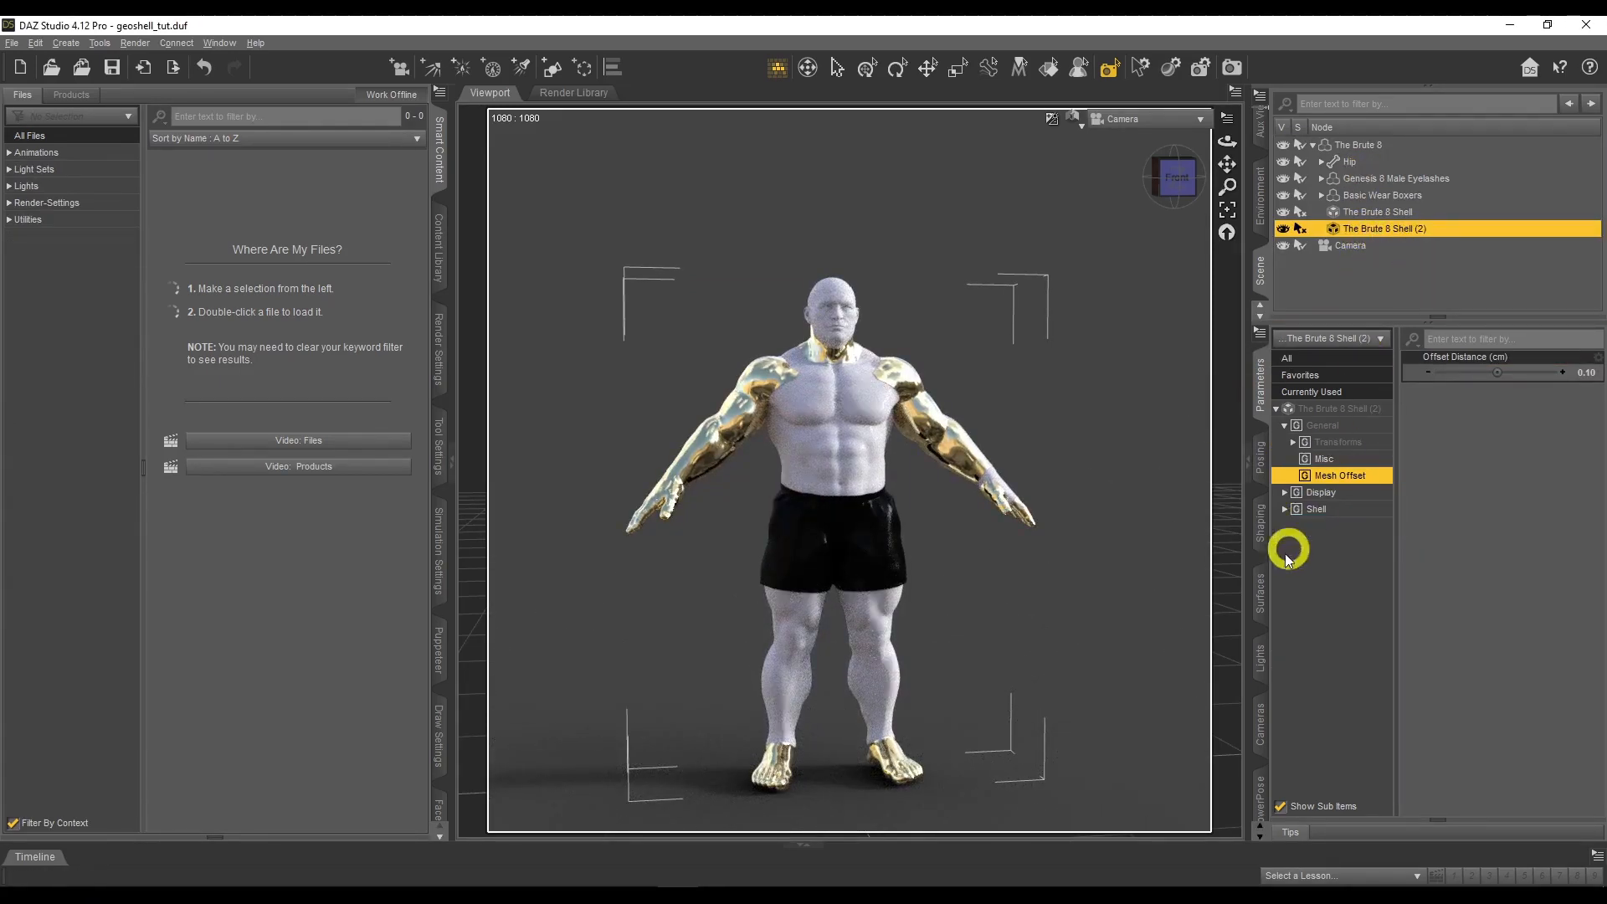
# Apply the !Iray Uber Base shader to all surfaces of the second shell
pyautogui.click(1262, 590)
pyautogui.click(1315, 427)
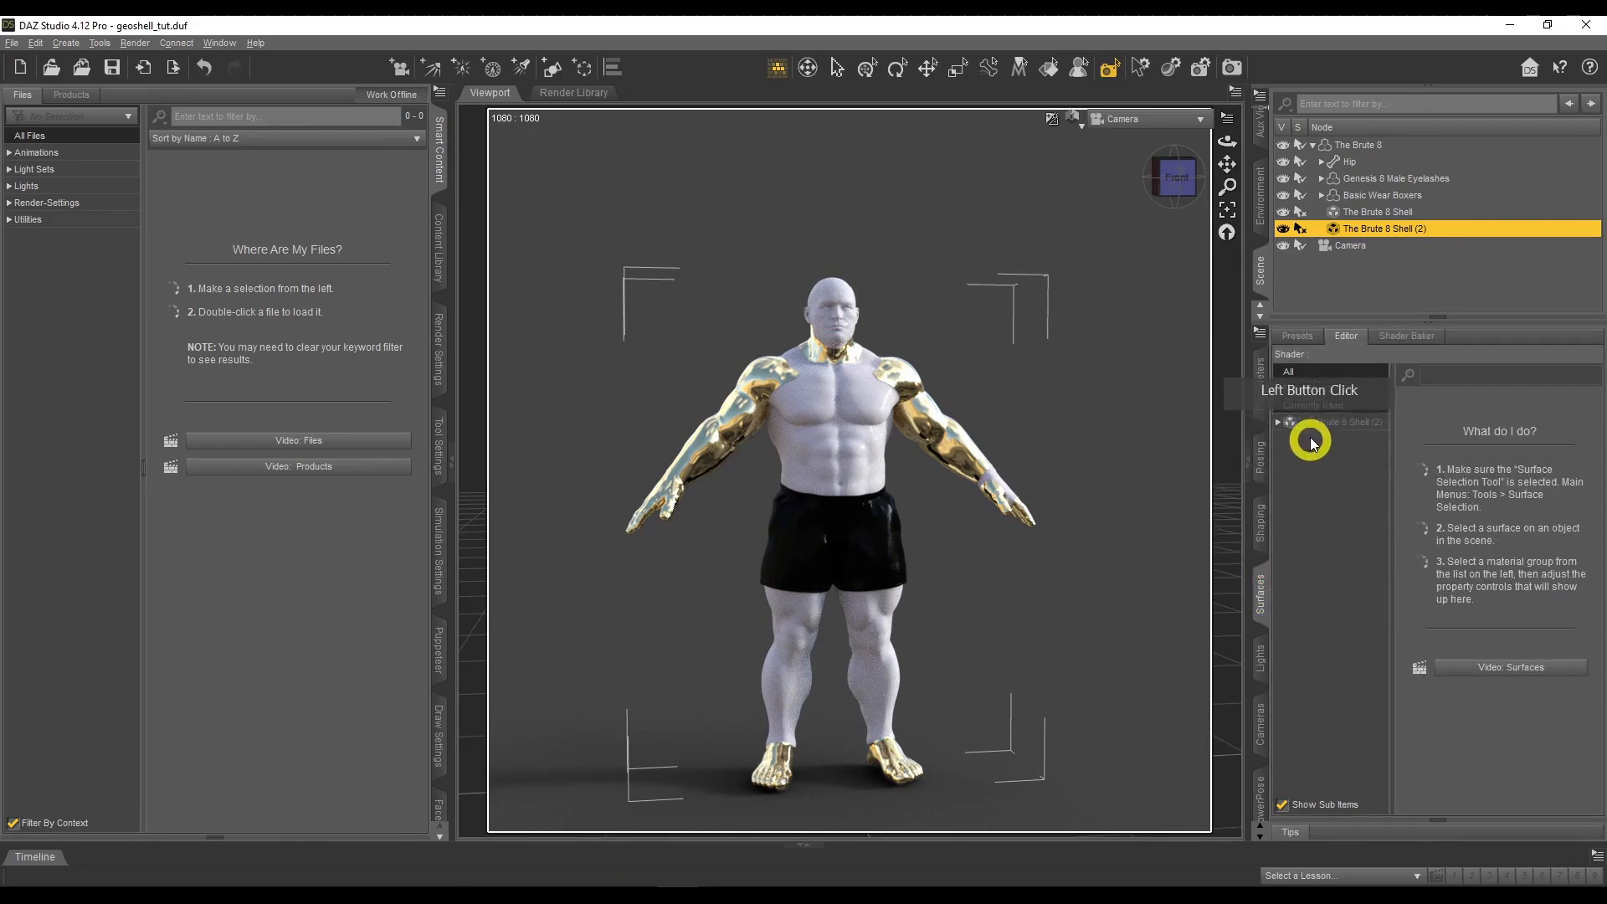
pyautogui.click(1542, 443)
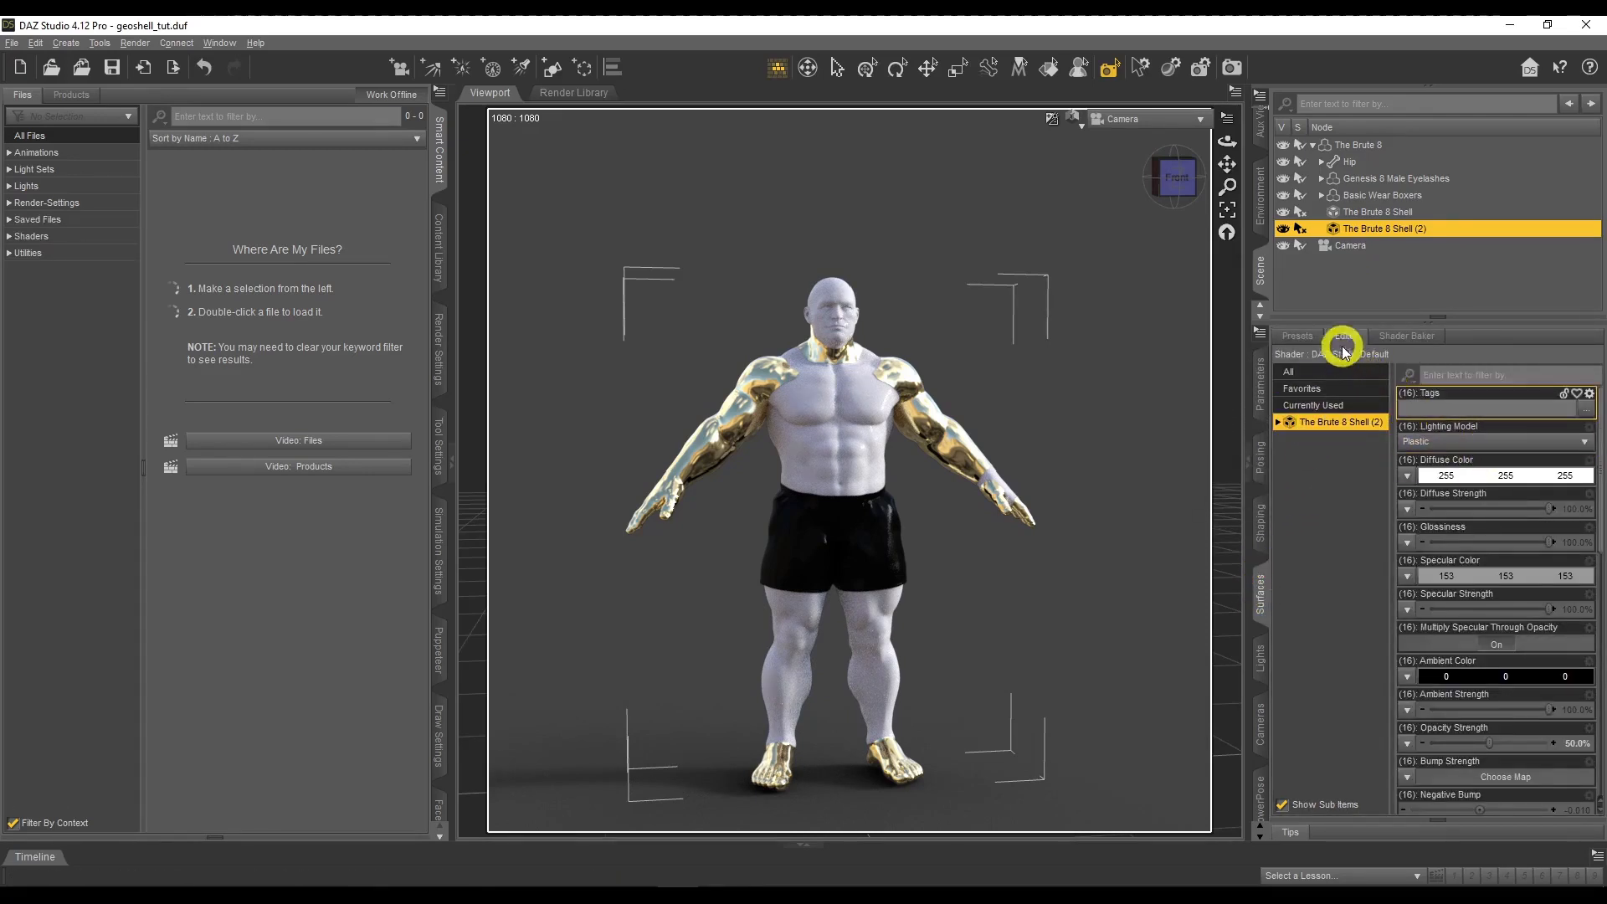
pyautogui.click(1310, 339)
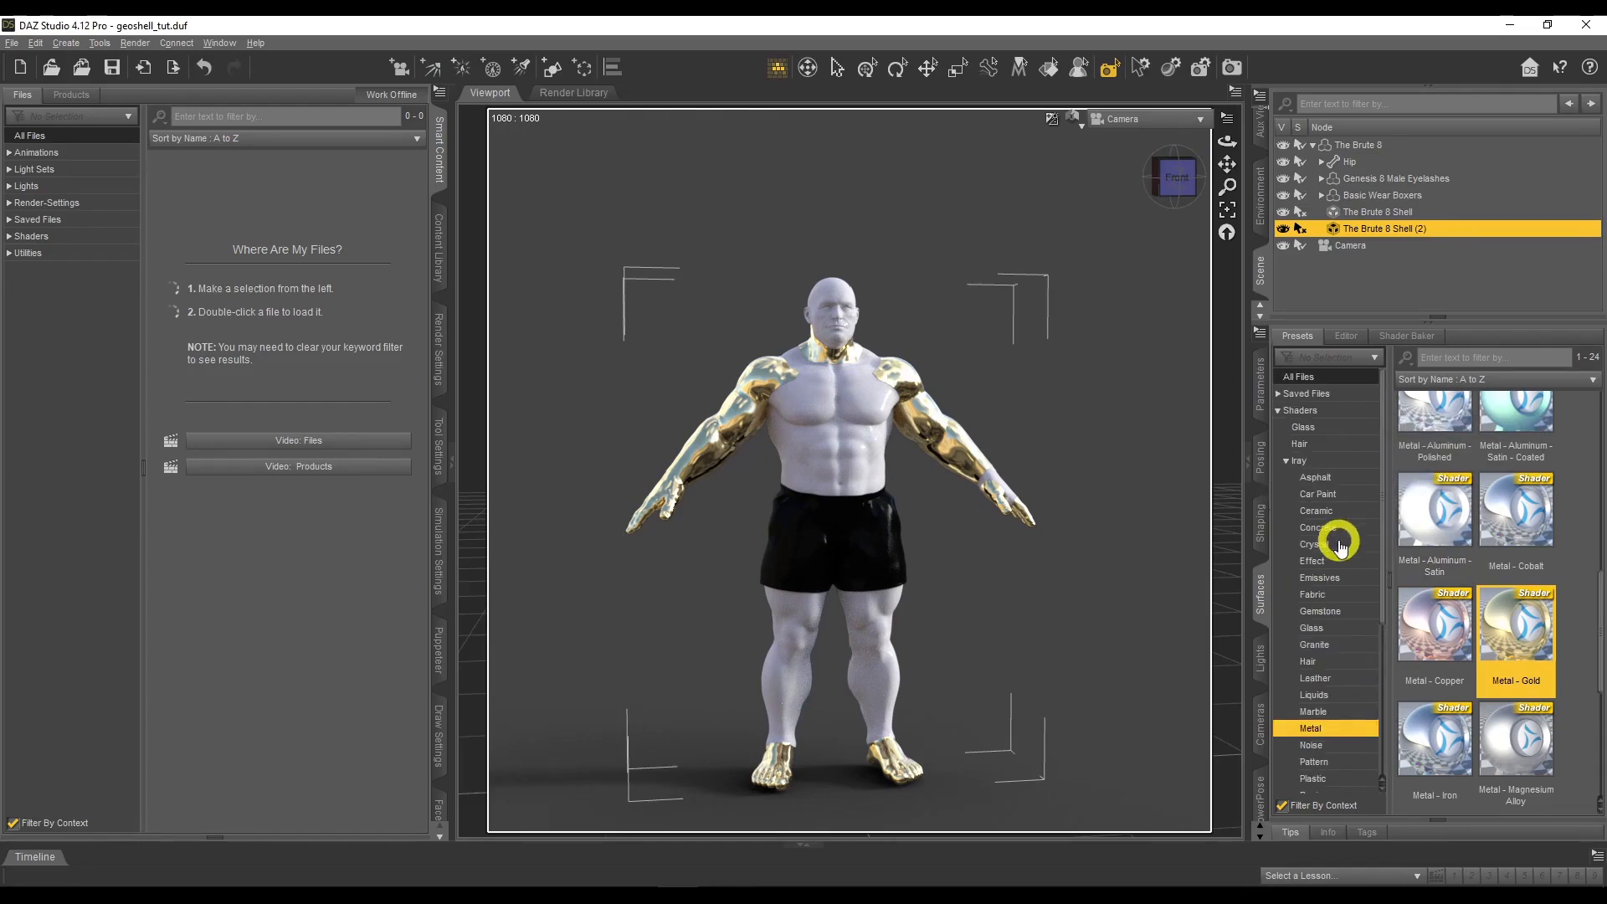
pyautogui.click(1333, 467)
pyautogui.click(1440, 448)
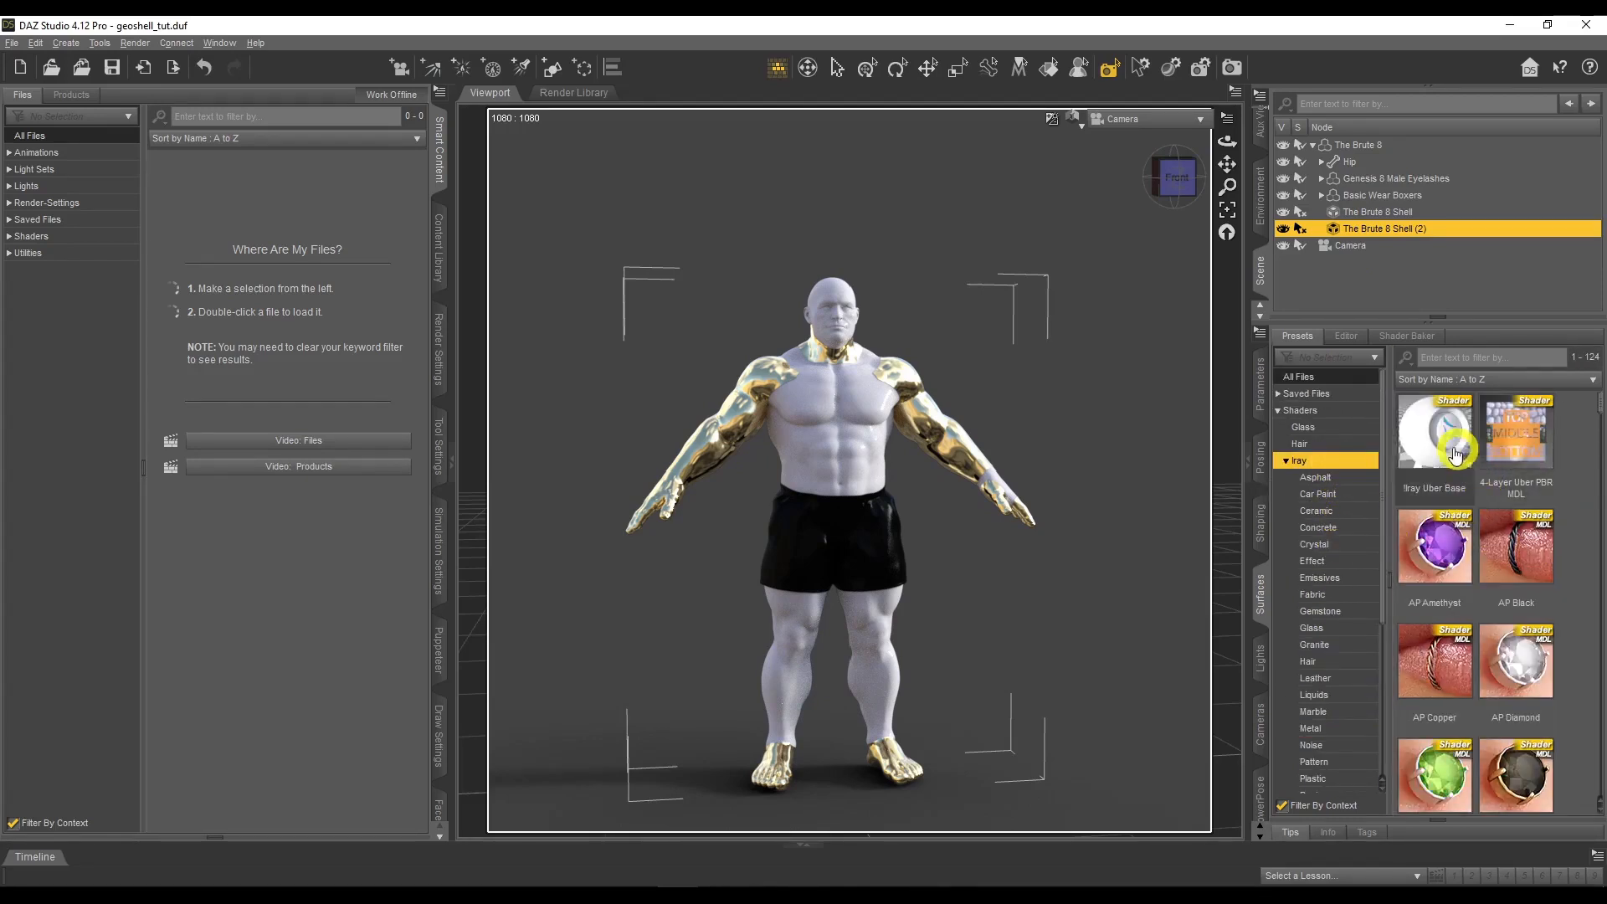
pyautogui.doubleClick(1440, 448)
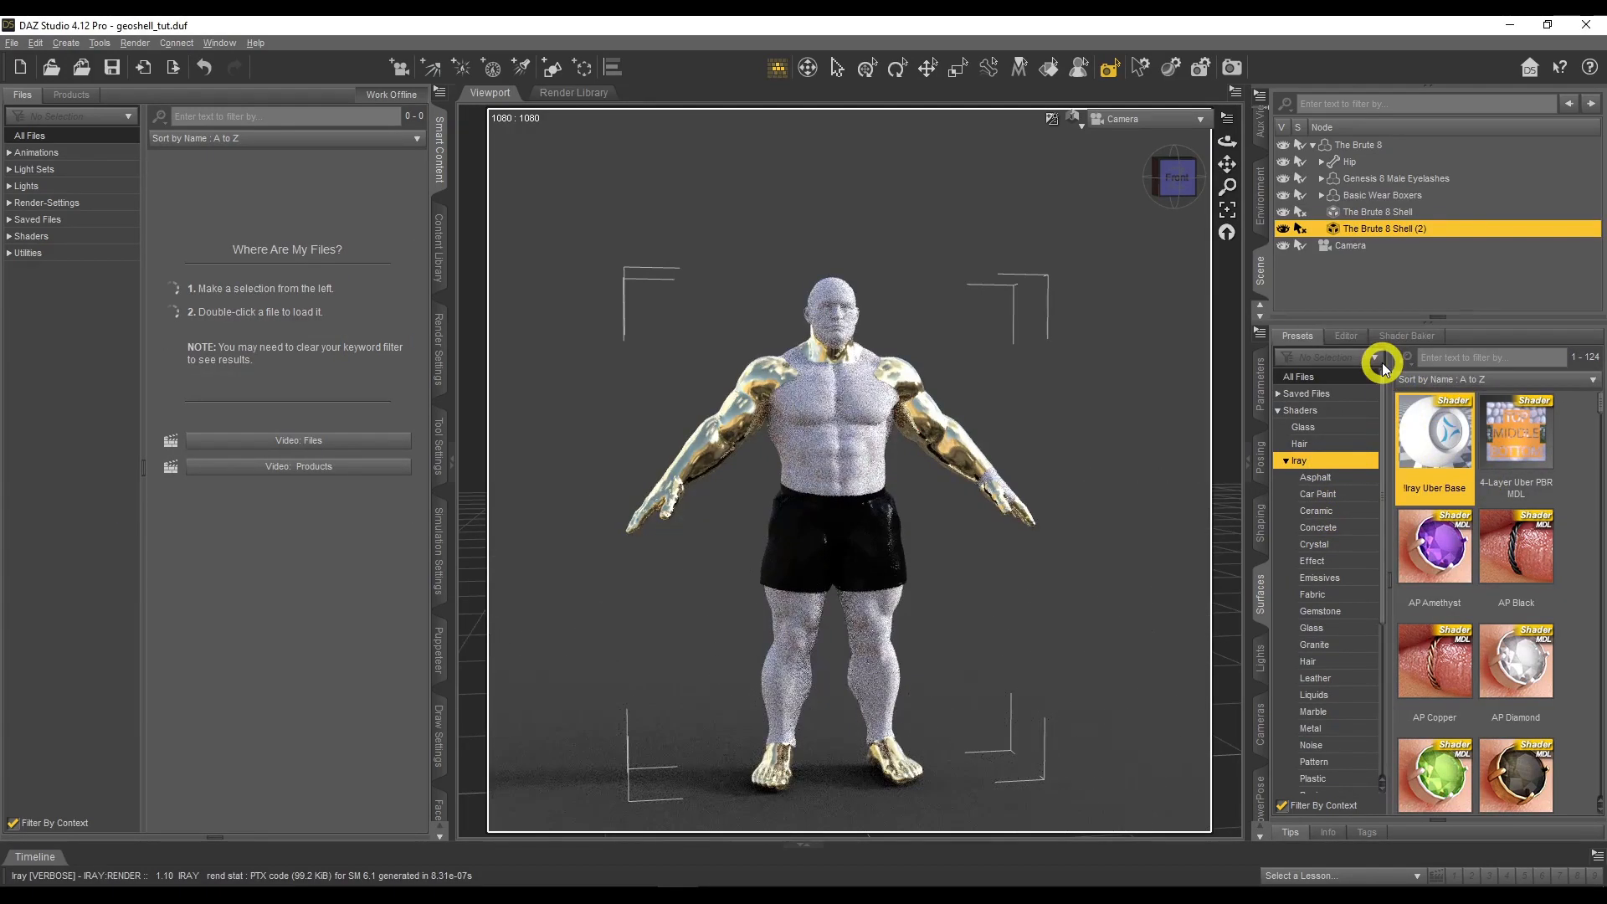
# Apply the Metal - Platinum Iray shader to all surfaces of the second shell
pyautogui.click(1347, 339)
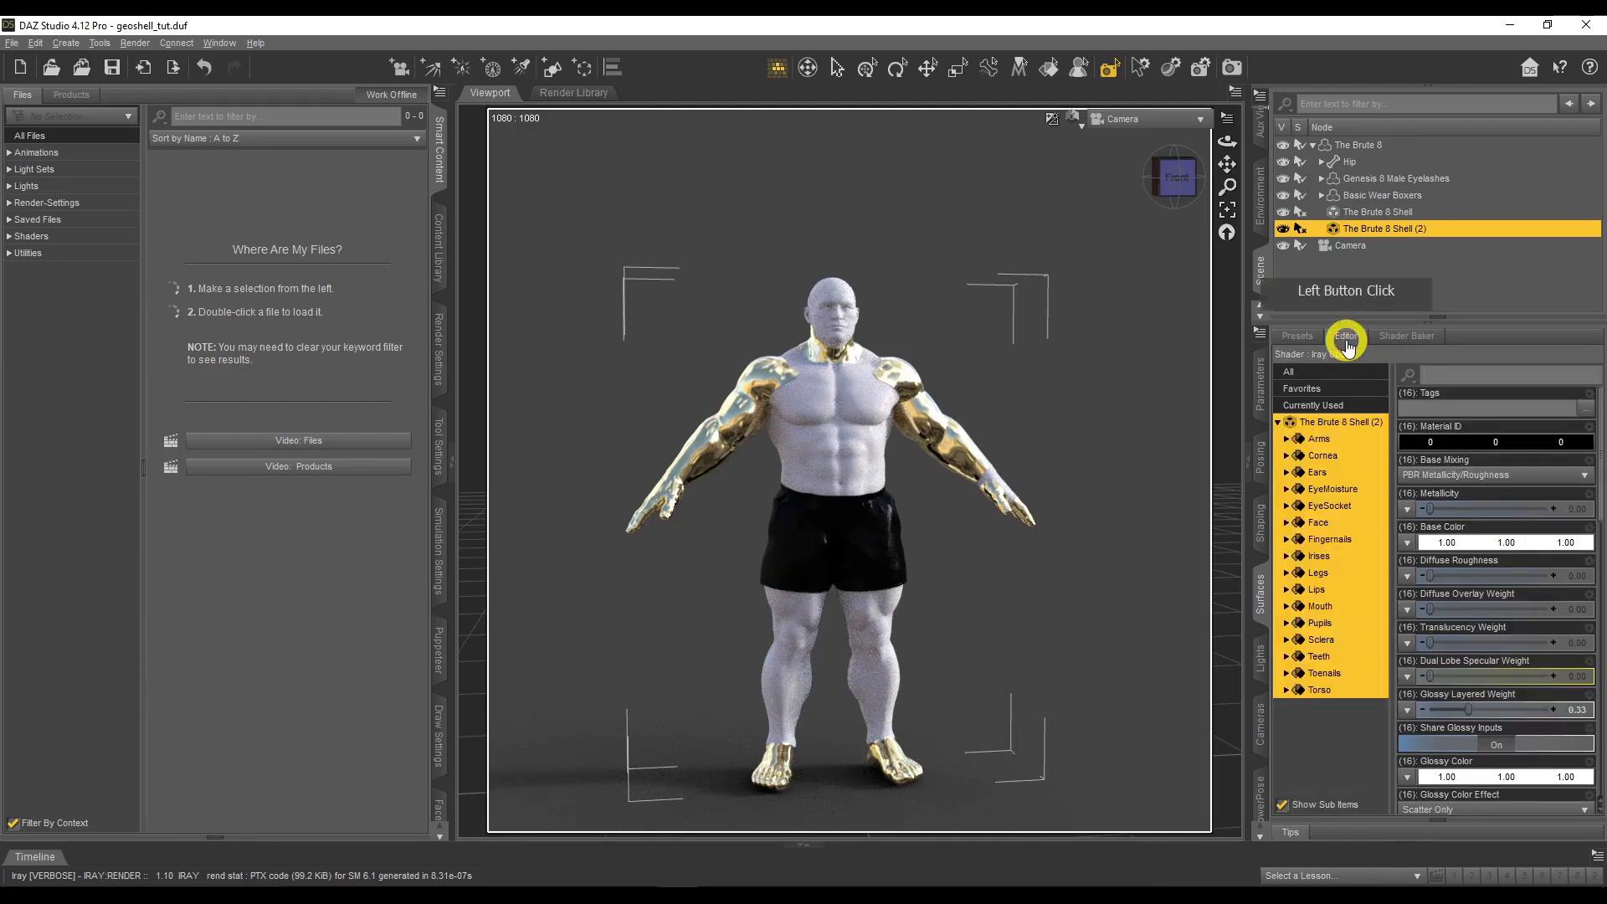
pyautogui.click(1297, 336)
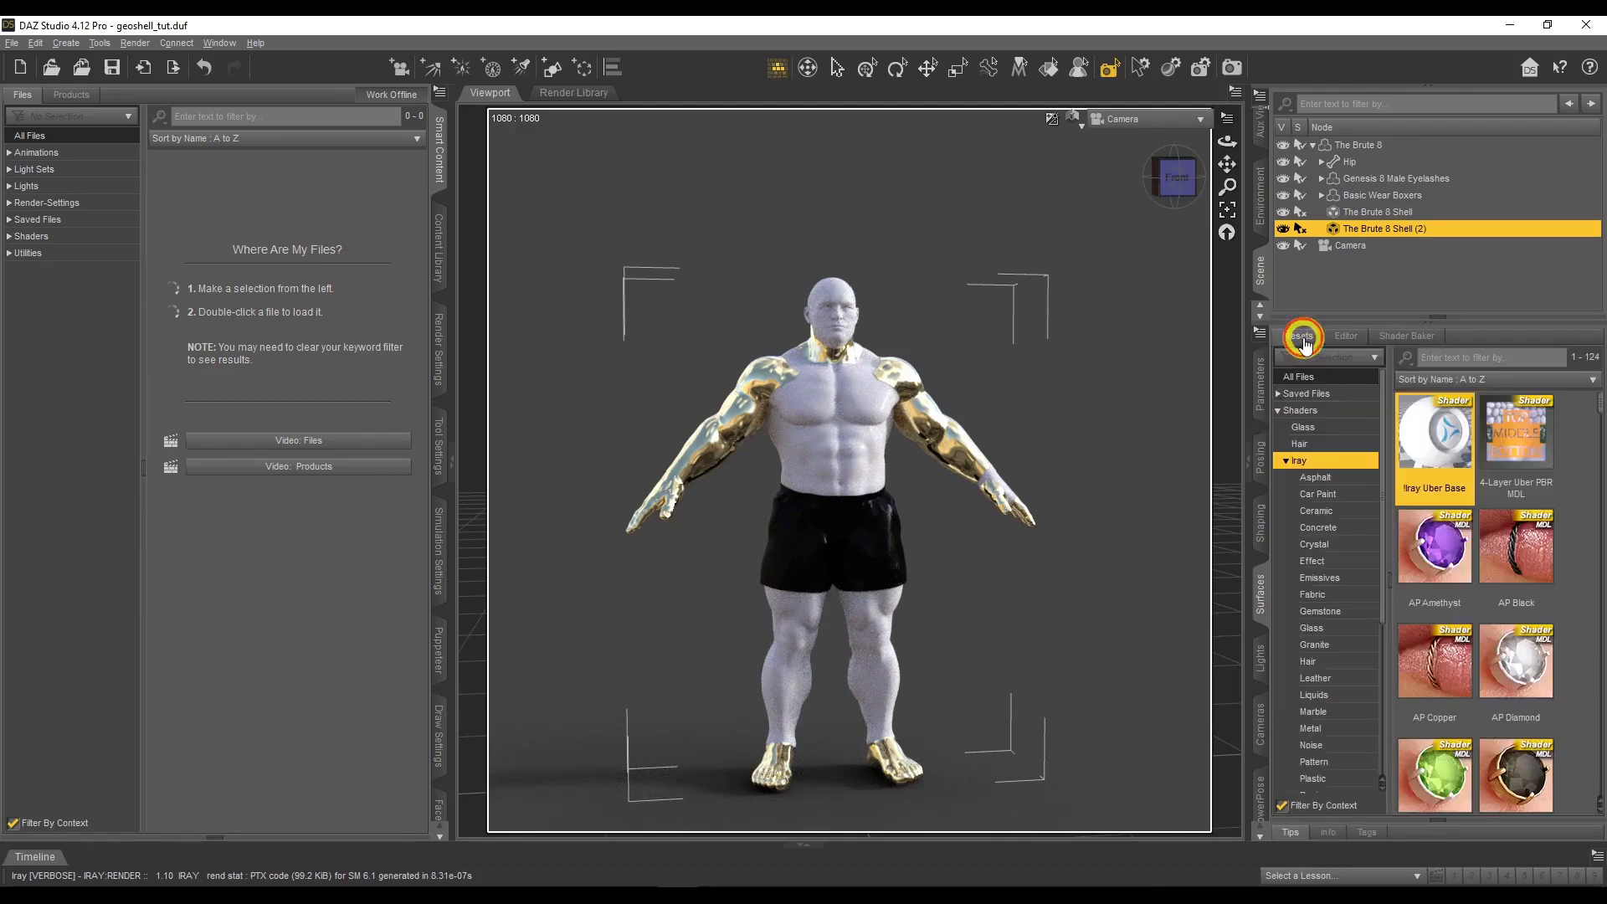
pyautogui.click(1320, 617)
pyautogui.click(1310, 728)
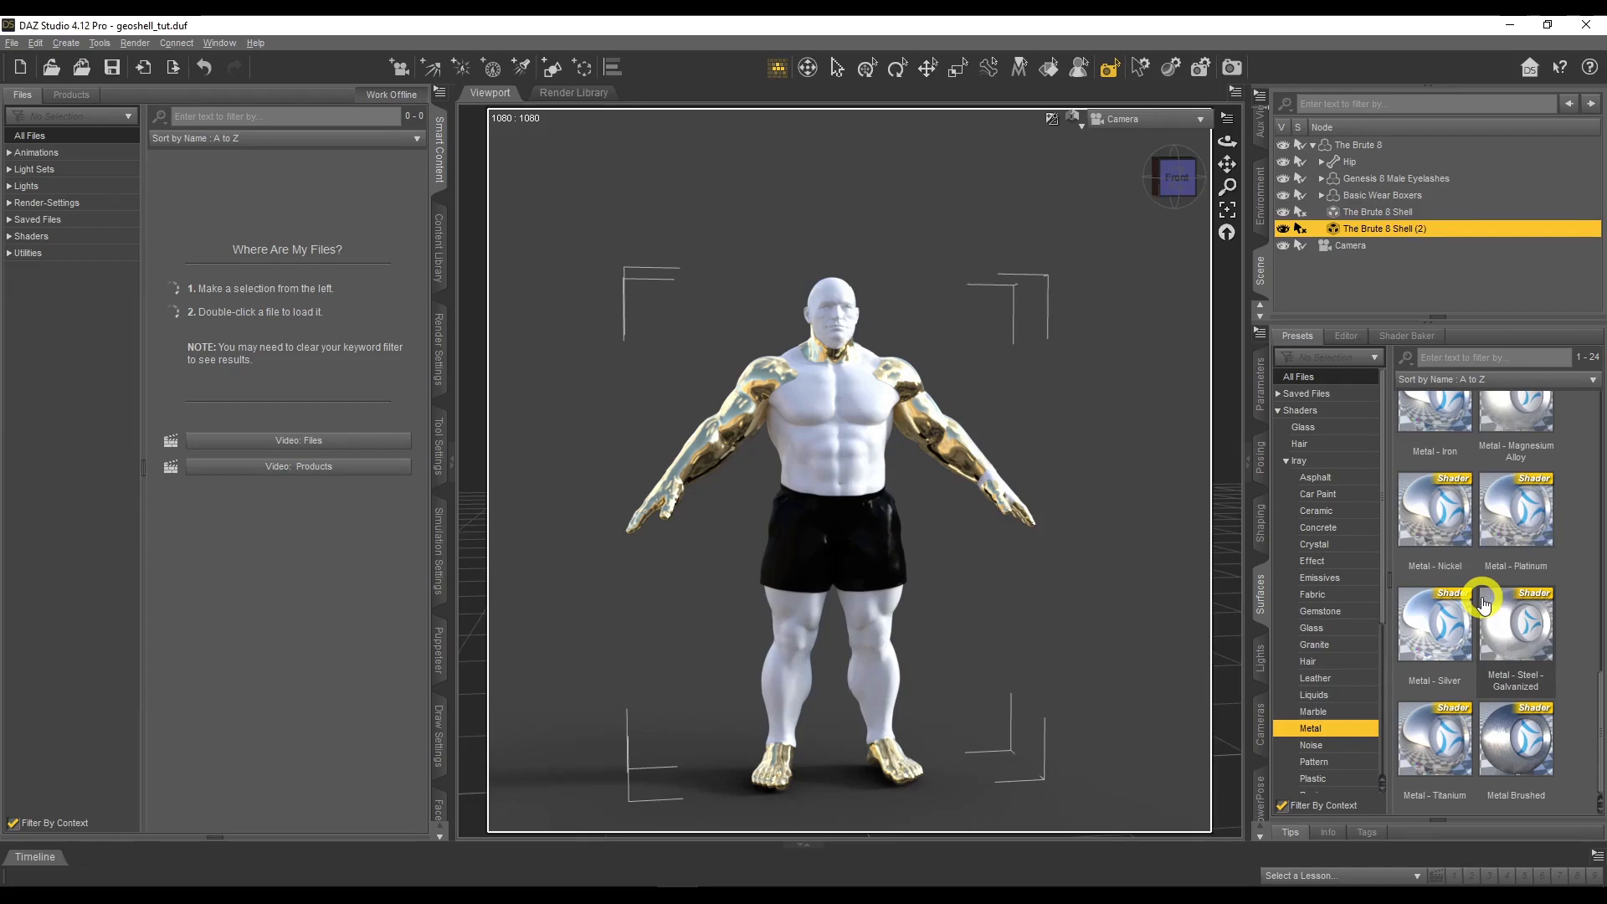
pyautogui.click(1515, 515)
pyautogui.doubleClick(1514, 515)
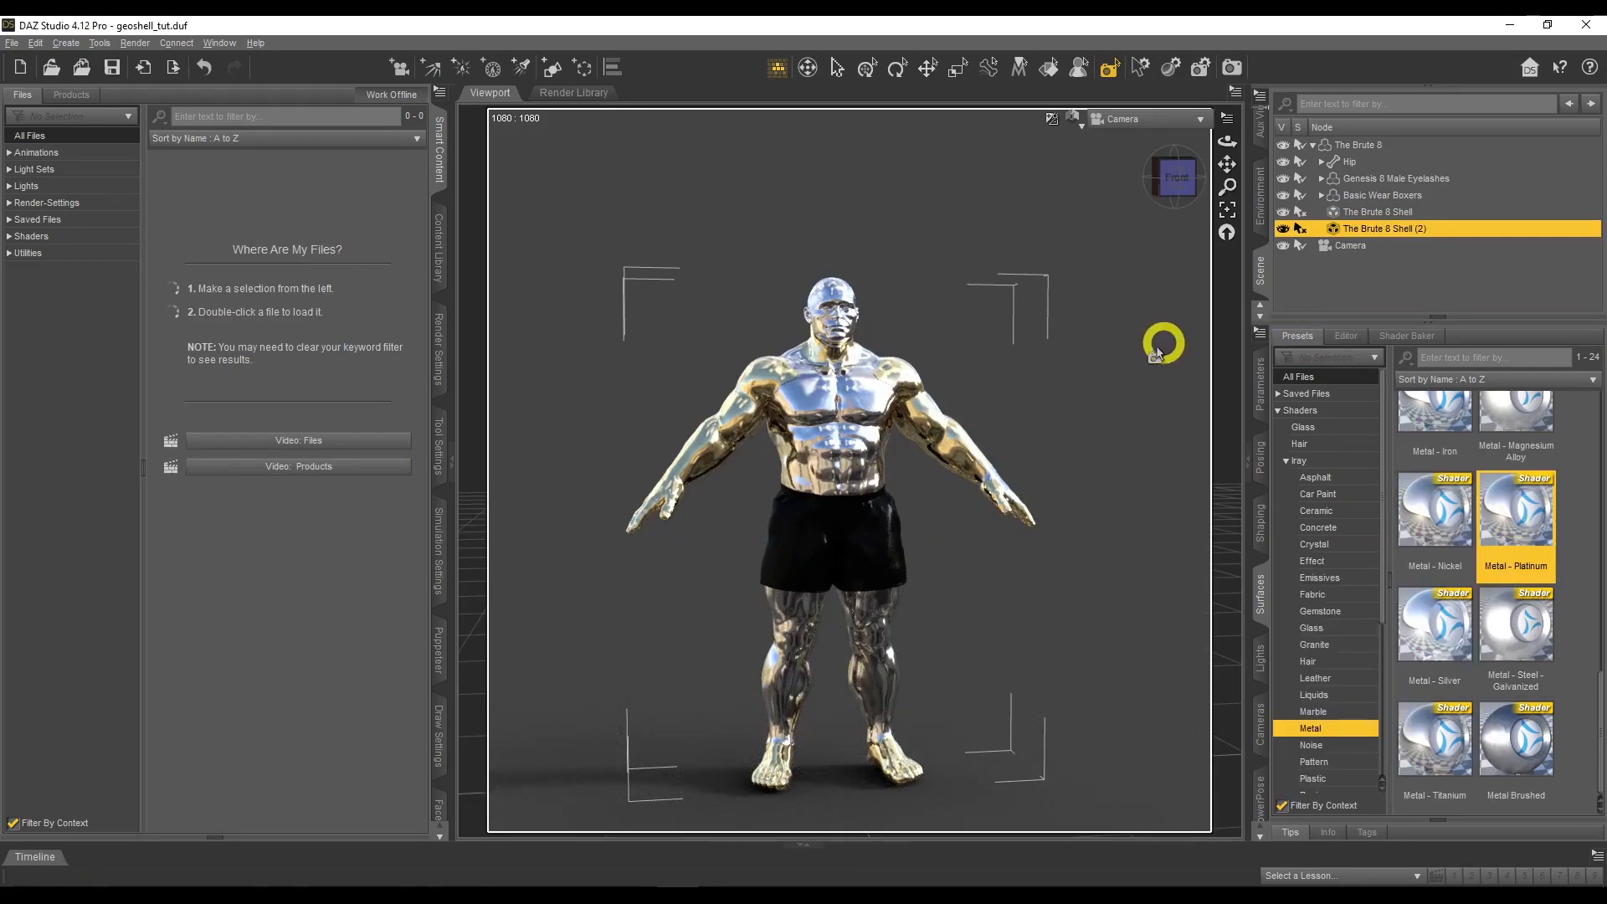
# Turn off the second shell's Arms, Cornea, Ears, EyeMoisture and EyeSocket surfaces
pyautogui.scroll(4, 924, 331)
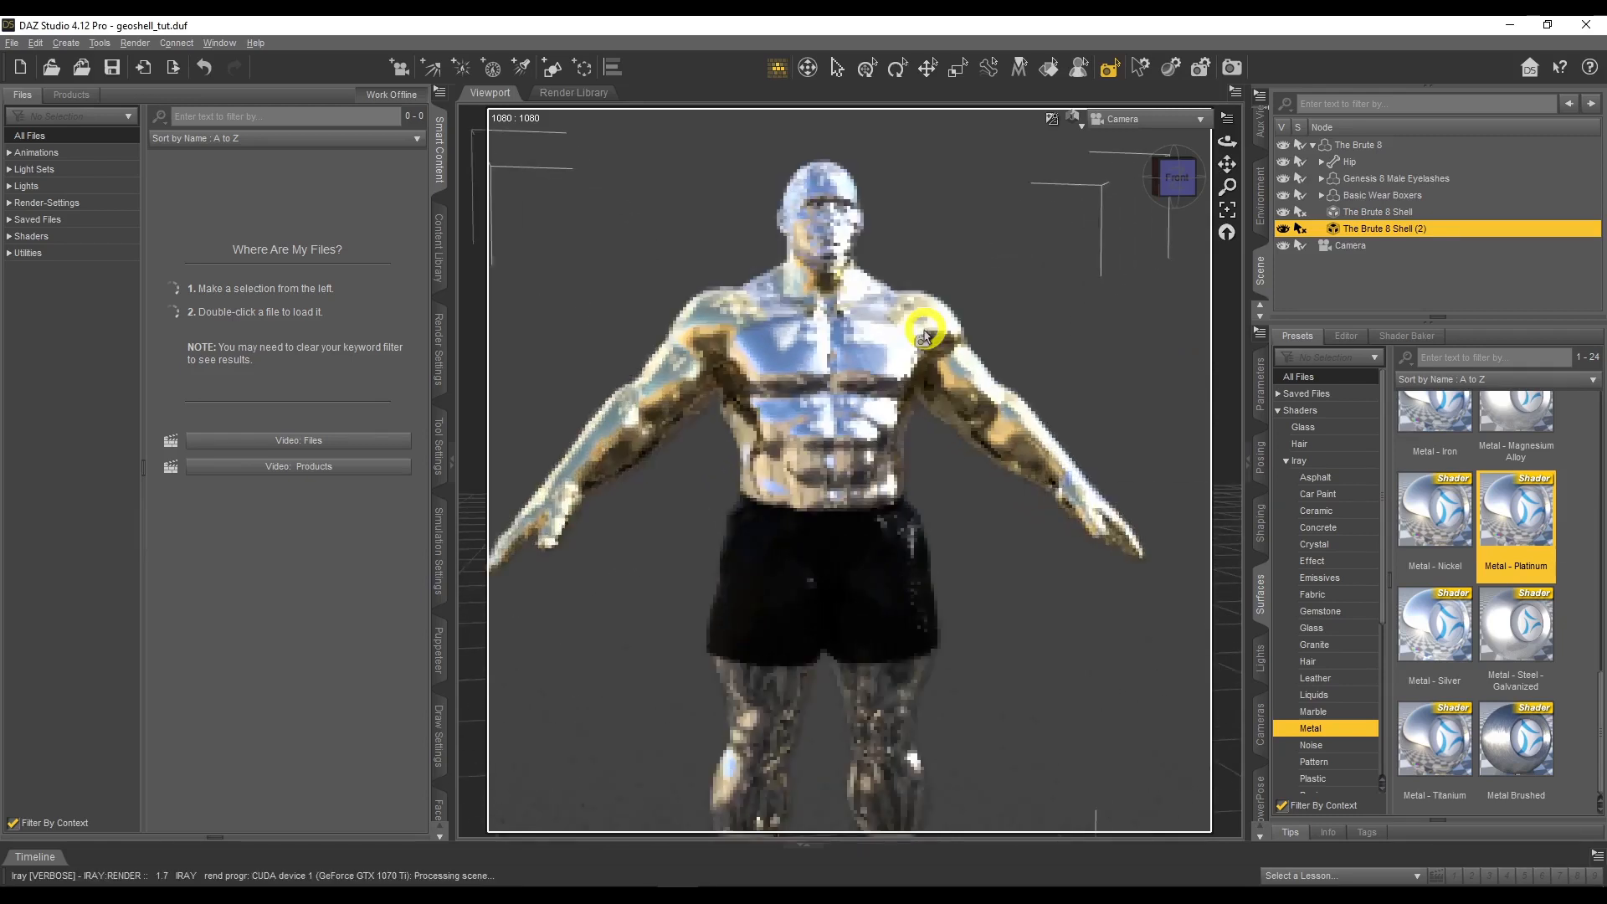
pyautogui.moveTo(1227, 159); pyautogui.dragTo(1224, 159)
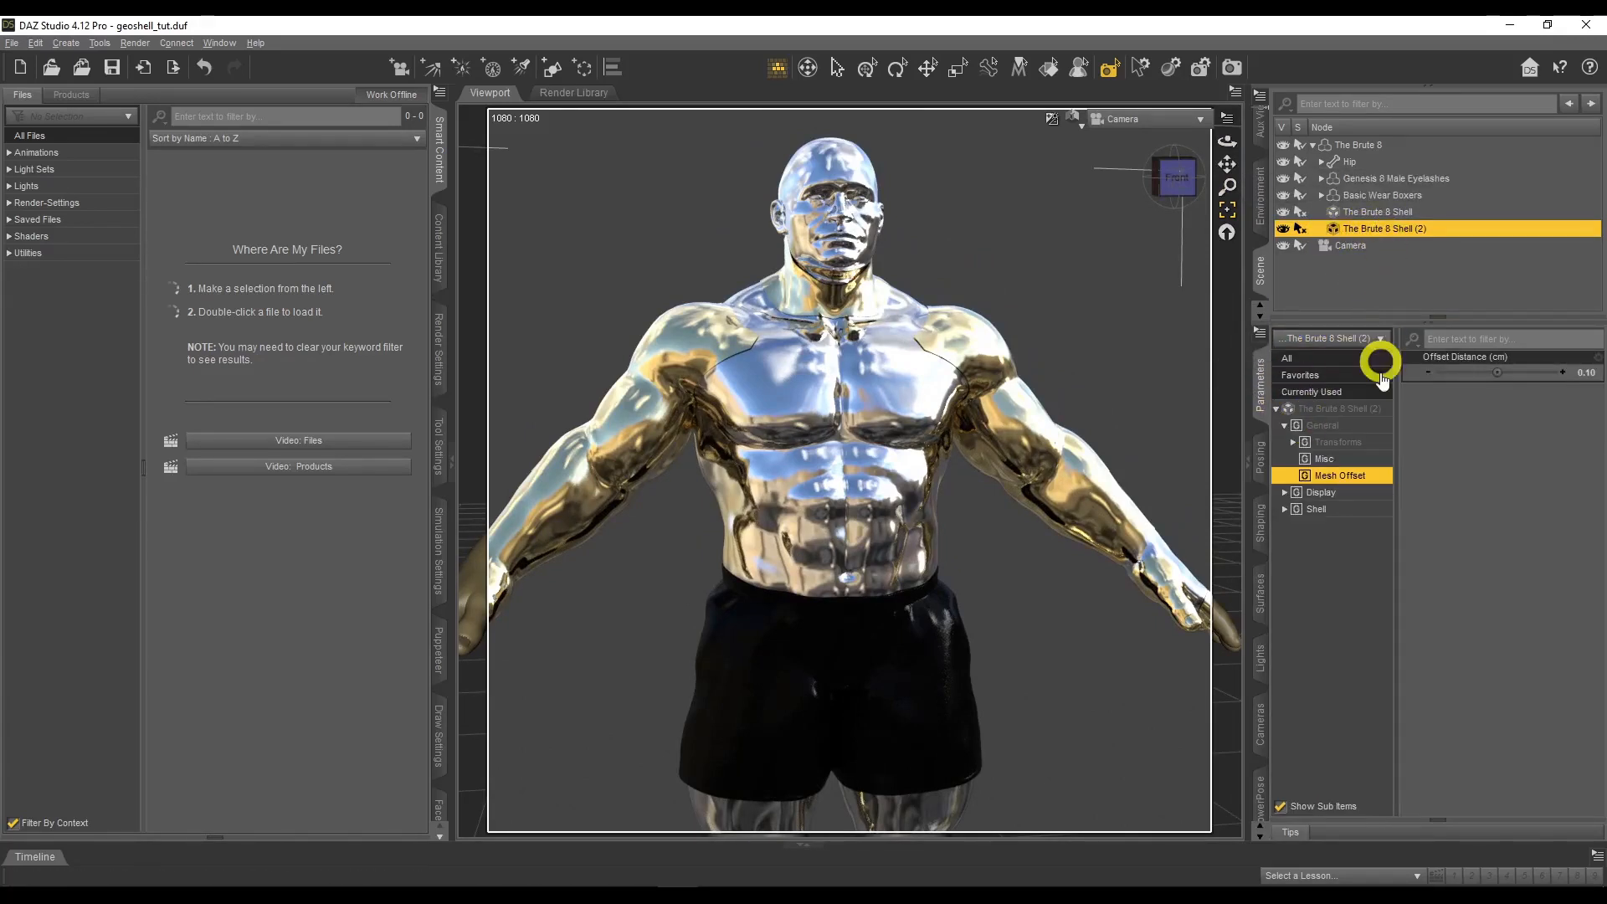
pyautogui.click(1285, 509)
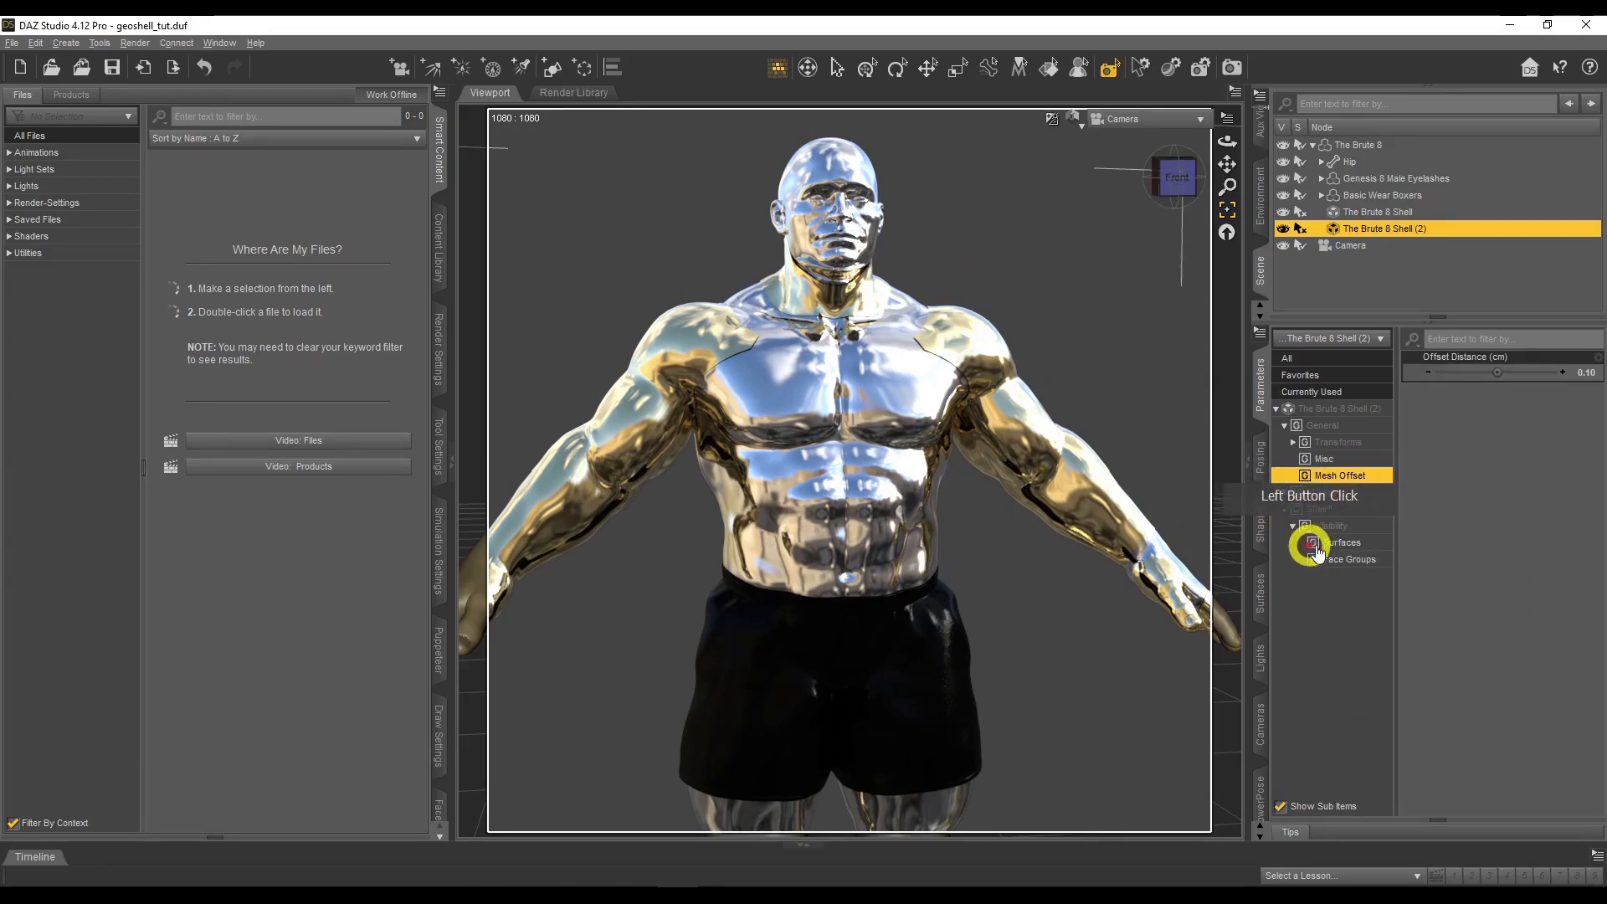
pyautogui.click(1327, 542)
pyautogui.click(1507, 376)
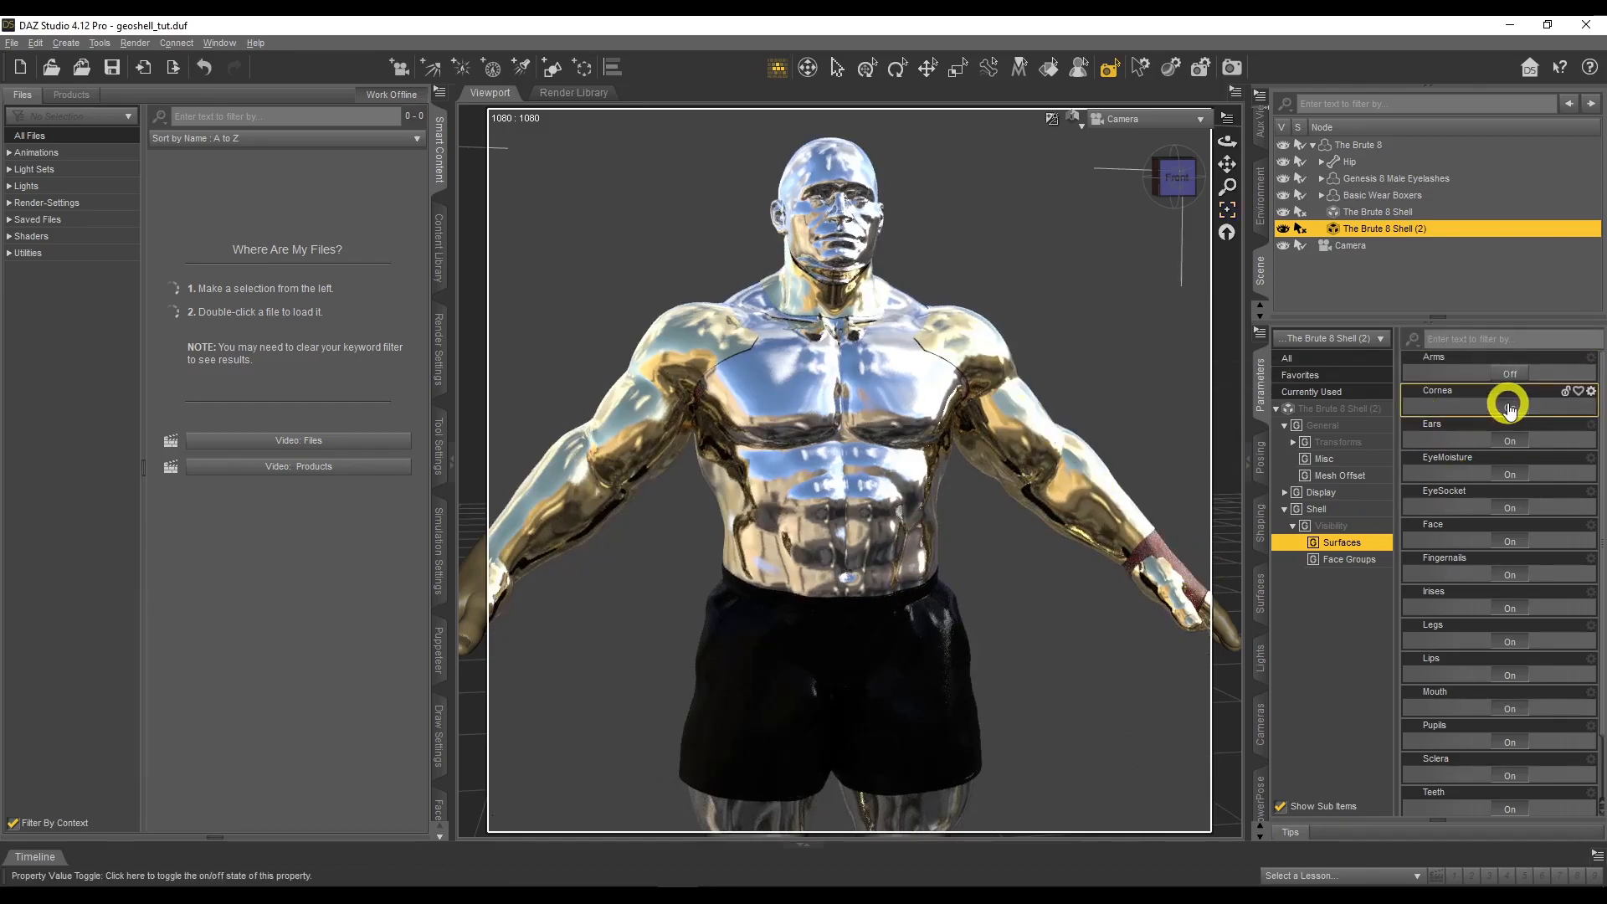
pyautogui.click(1508, 406)
pyautogui.click(1507, 441)
pyautogui.click(1510, 474)
pyautogui.click(1509, 506)
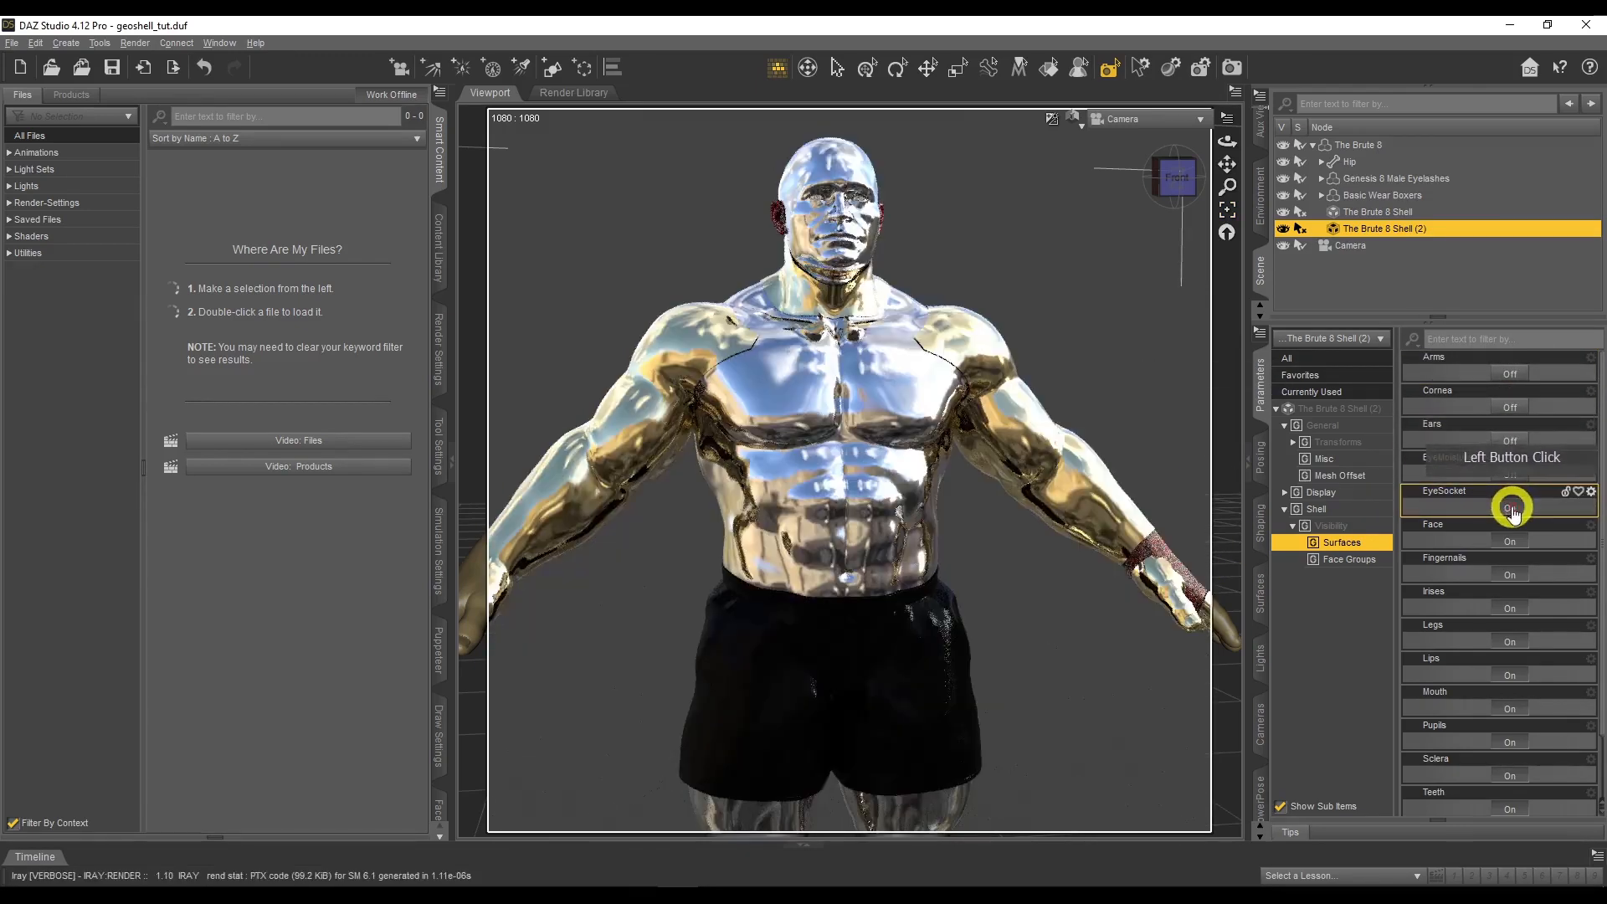
# Turn off the second shell's Face, Fingernails, Irises, Legs, Lips, Mouth, Pupils, Sclera, Teeth and Toenails surfaces
pyautogui.click(1516, 542)
pyautogui.click(1510, 574)
pyautogui.click(1509, 608)
pyautogui.click(1510, 641)
pyautogui.click(1511, 675)
pyautogui.click(1510, 709)
pyautogui.click(1510, 742)
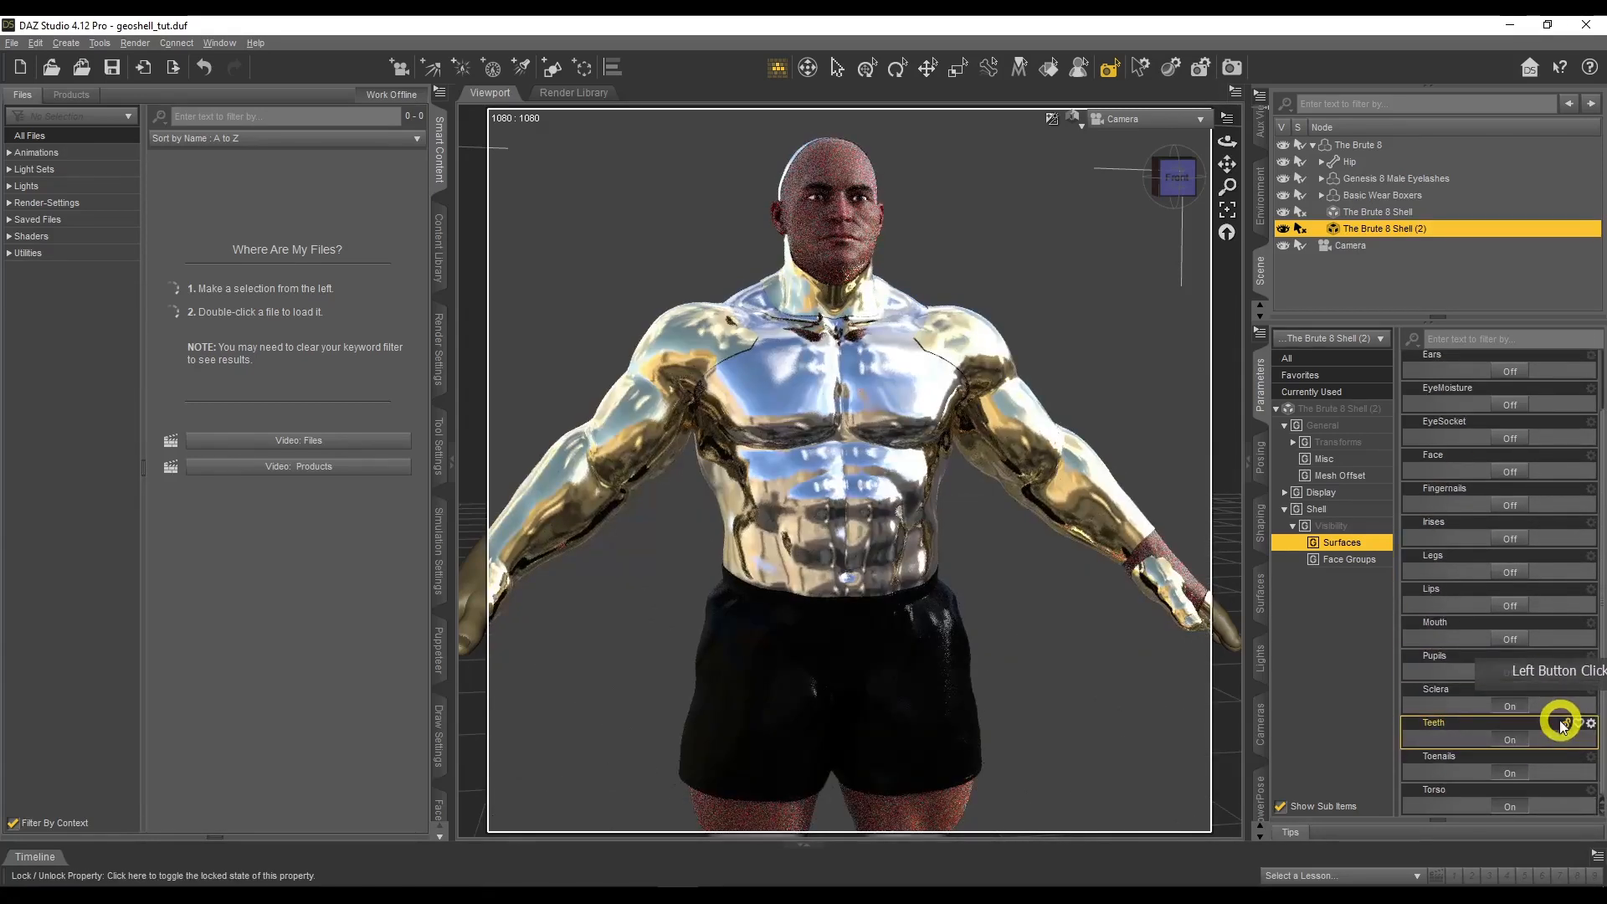
pyautogui.click(1506, 706)
pyautogui.click(1507, 738)
pyautogui.click(1512, 774)
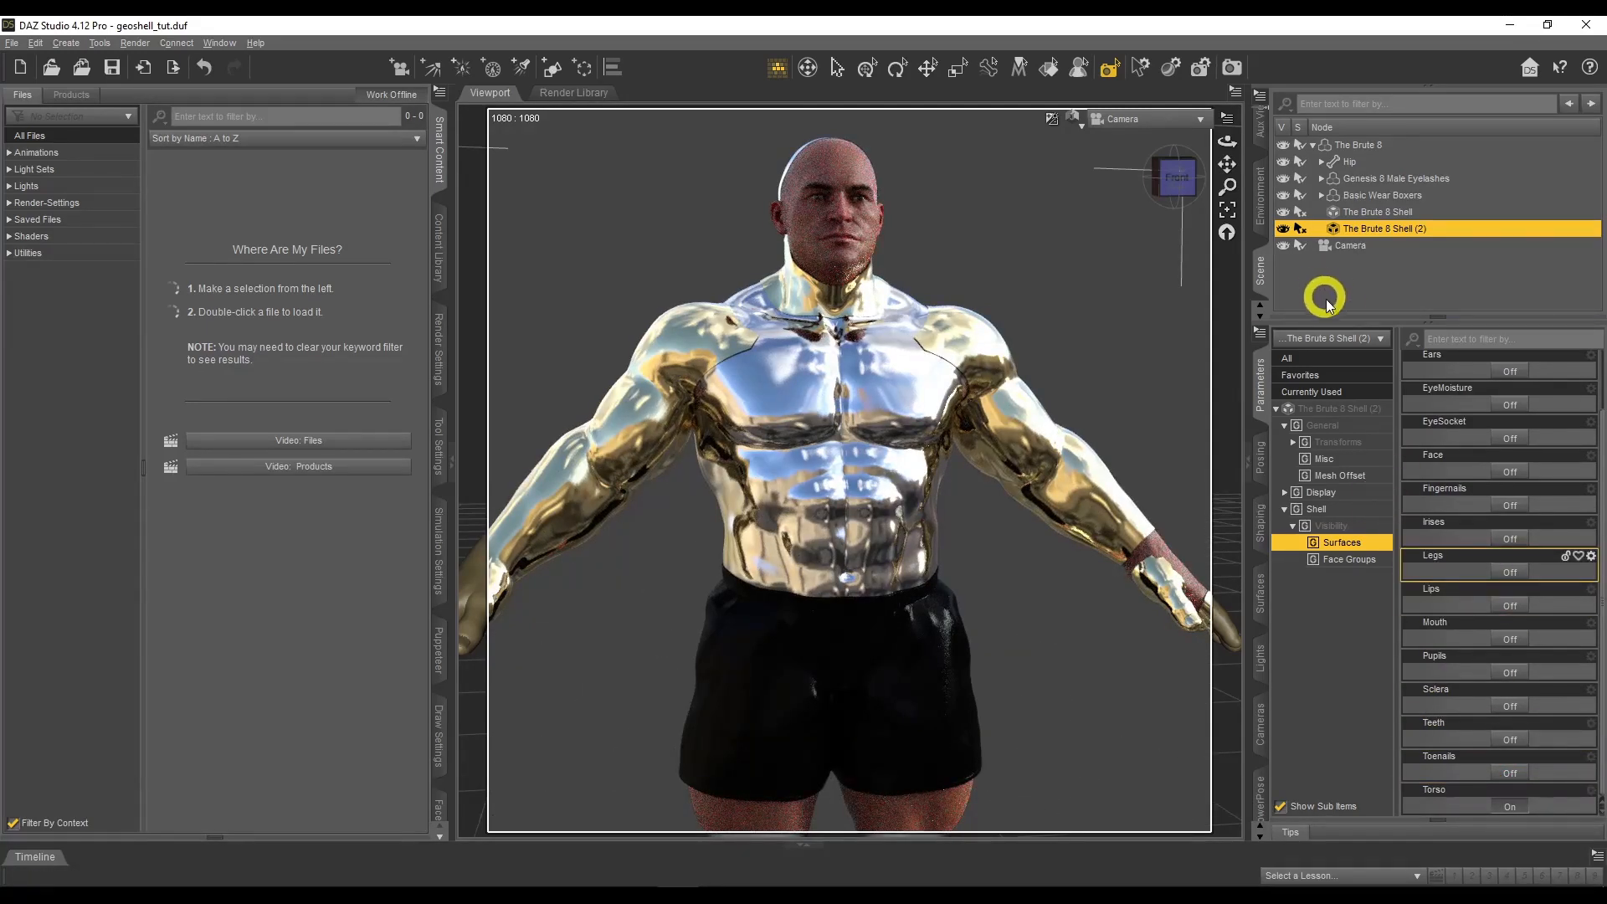
# Set the mesh Offset Distance of the first shell, The Brute 8 Shell, to 0.1 cm
pyautogui.click(1362, 213)
pyautogui.click(1343, 412)
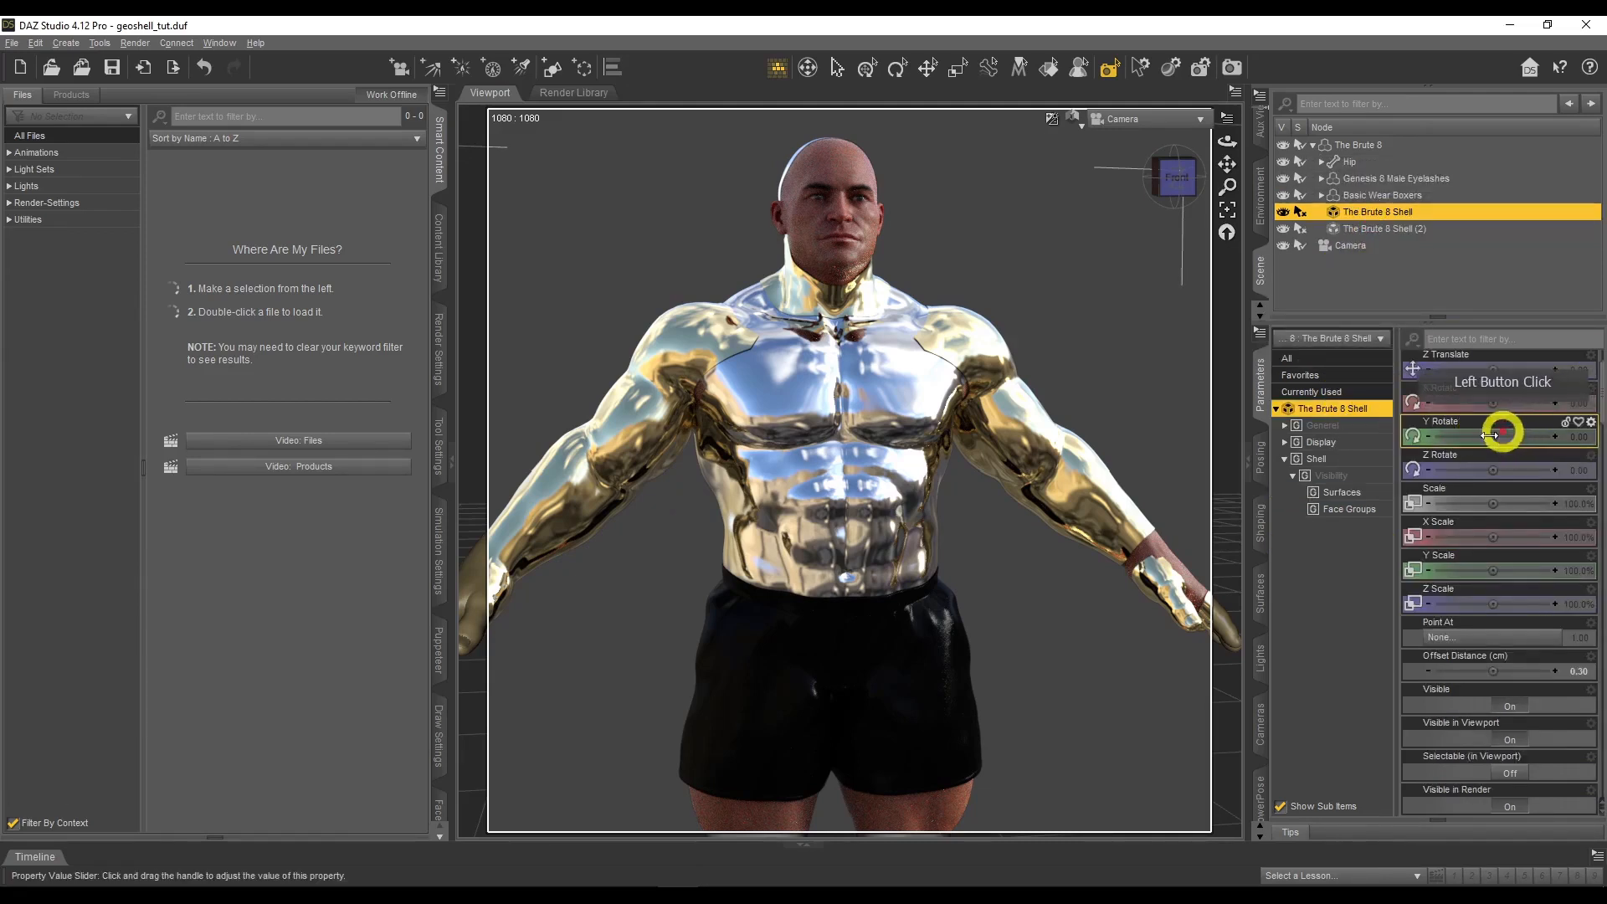
pyautogui.click(1342, 492)
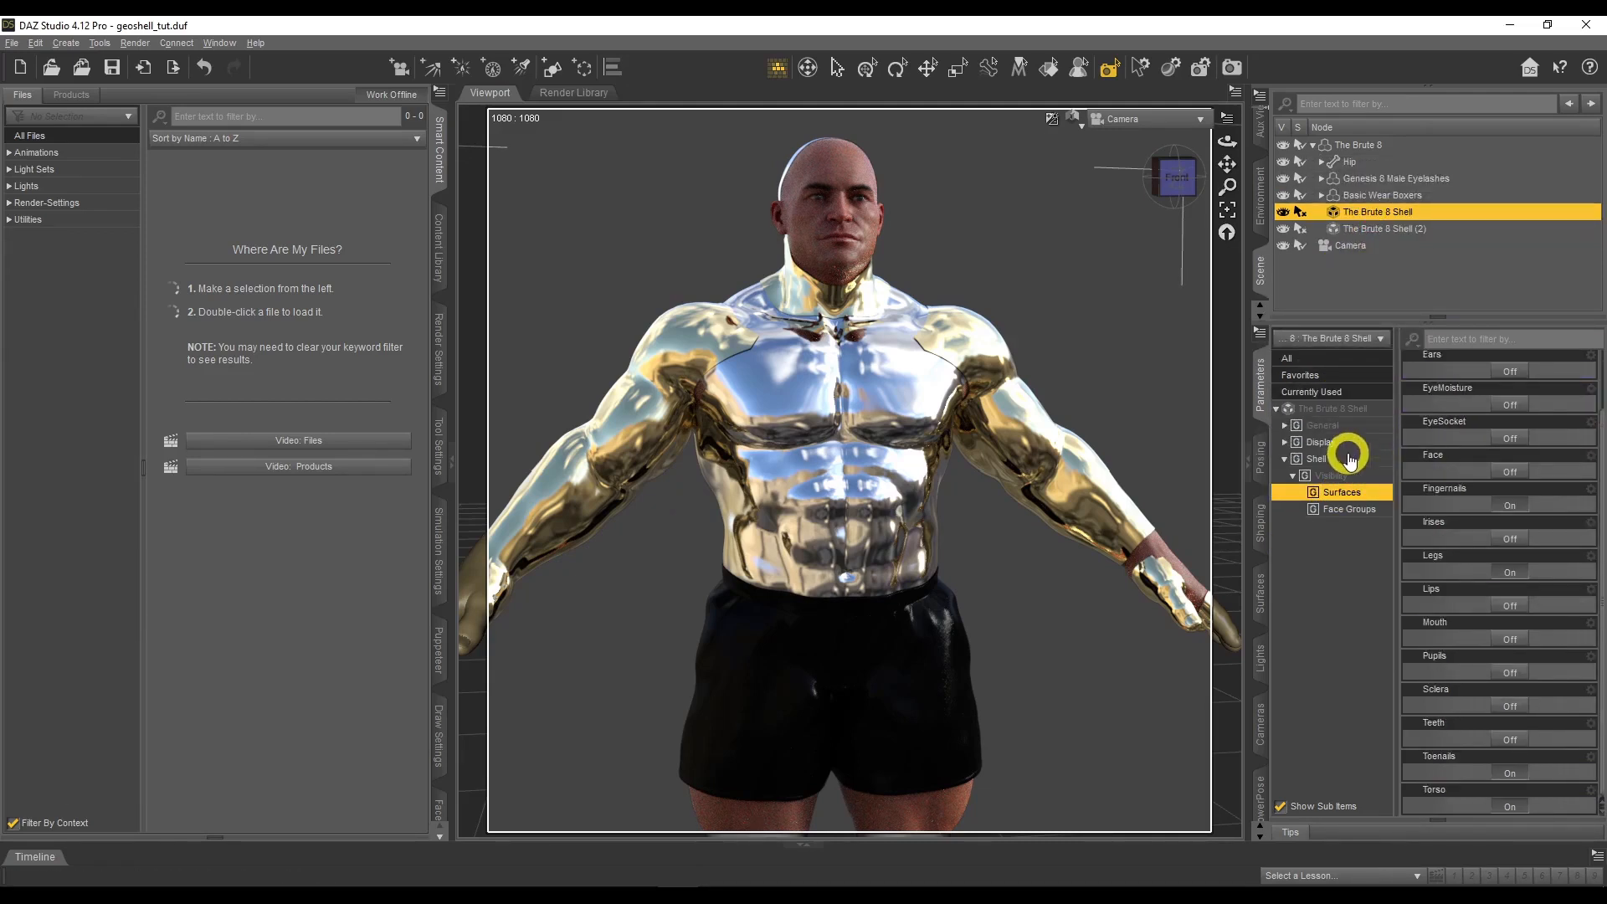
pyautogui.click(1285, 425)
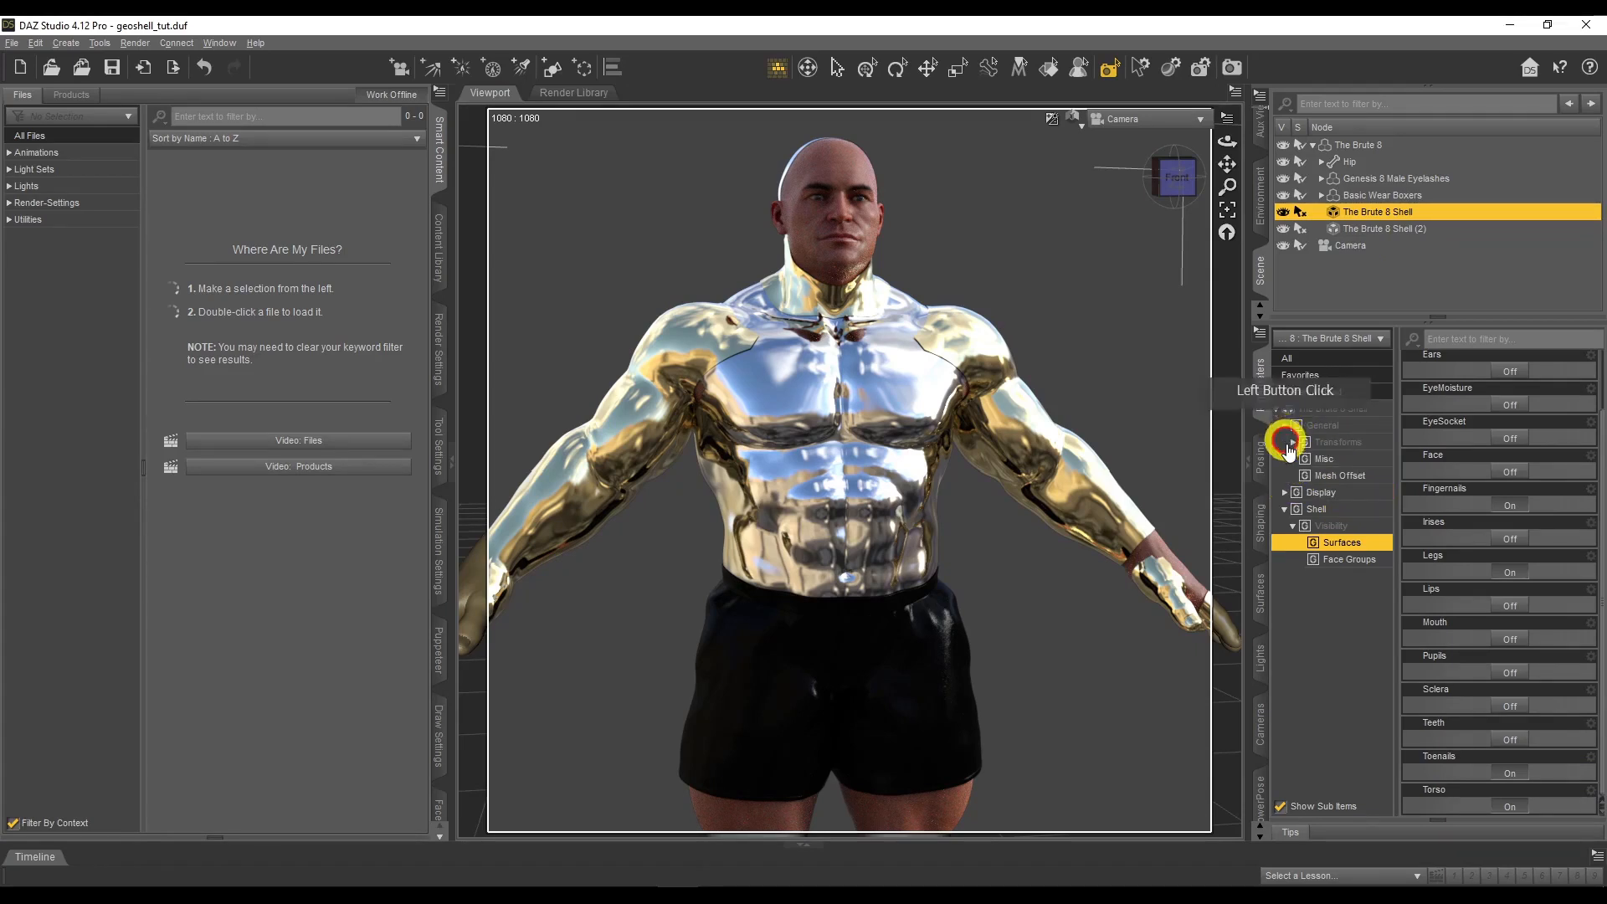
pyautogui.click(1339, 475)
pyautogui.click(1587, 374)
pyautogui.click(1499, 271)
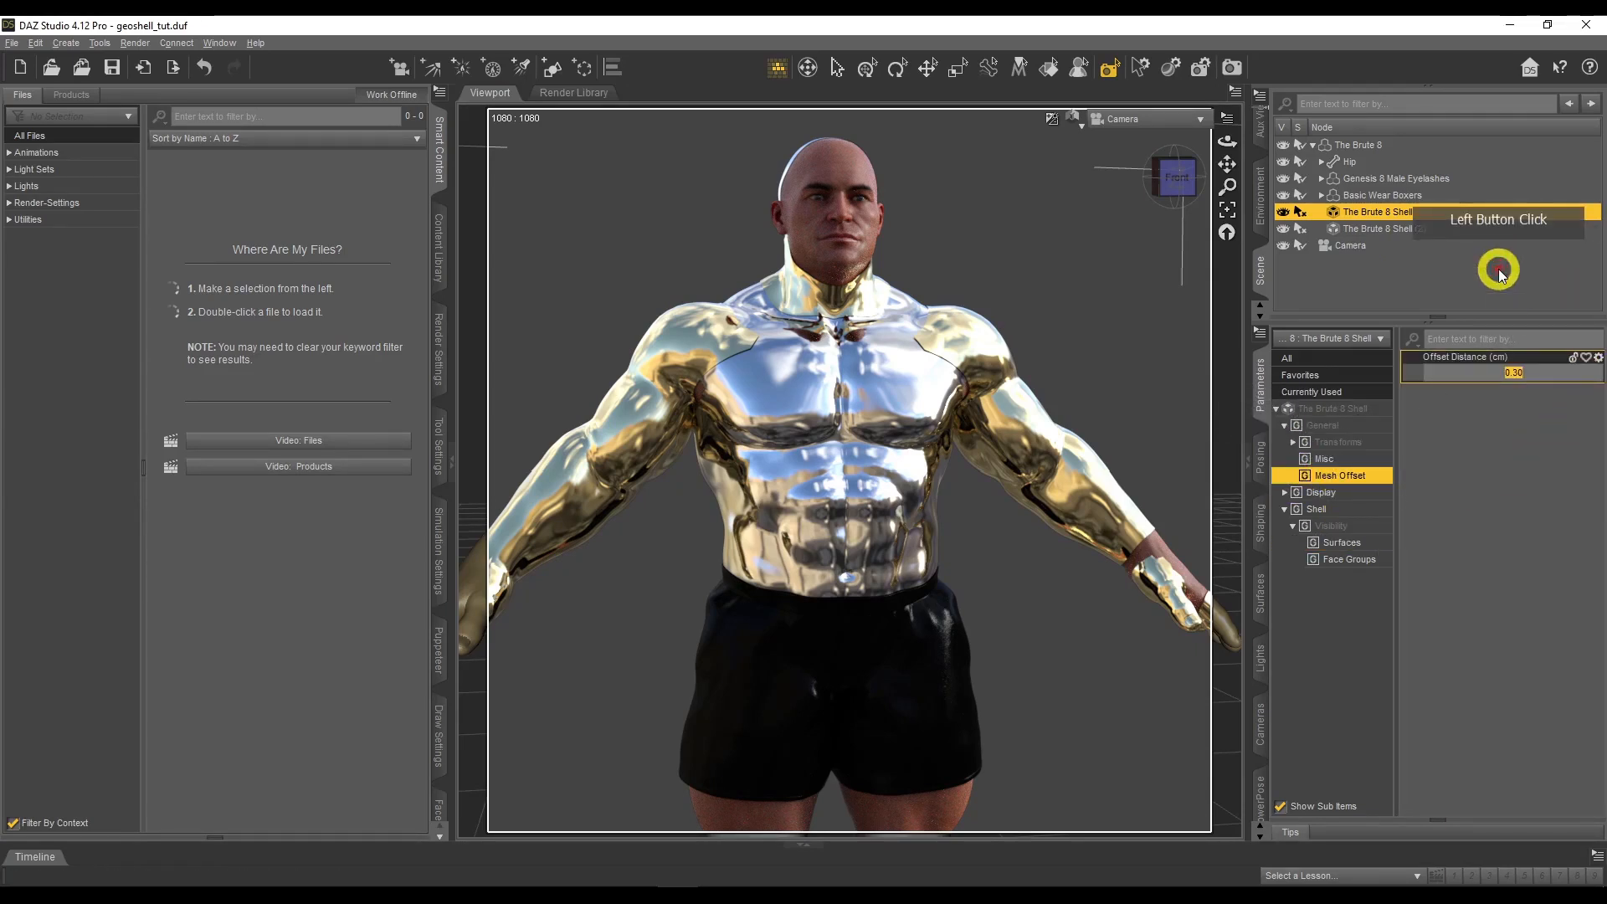
pyautogui.write('0.1')
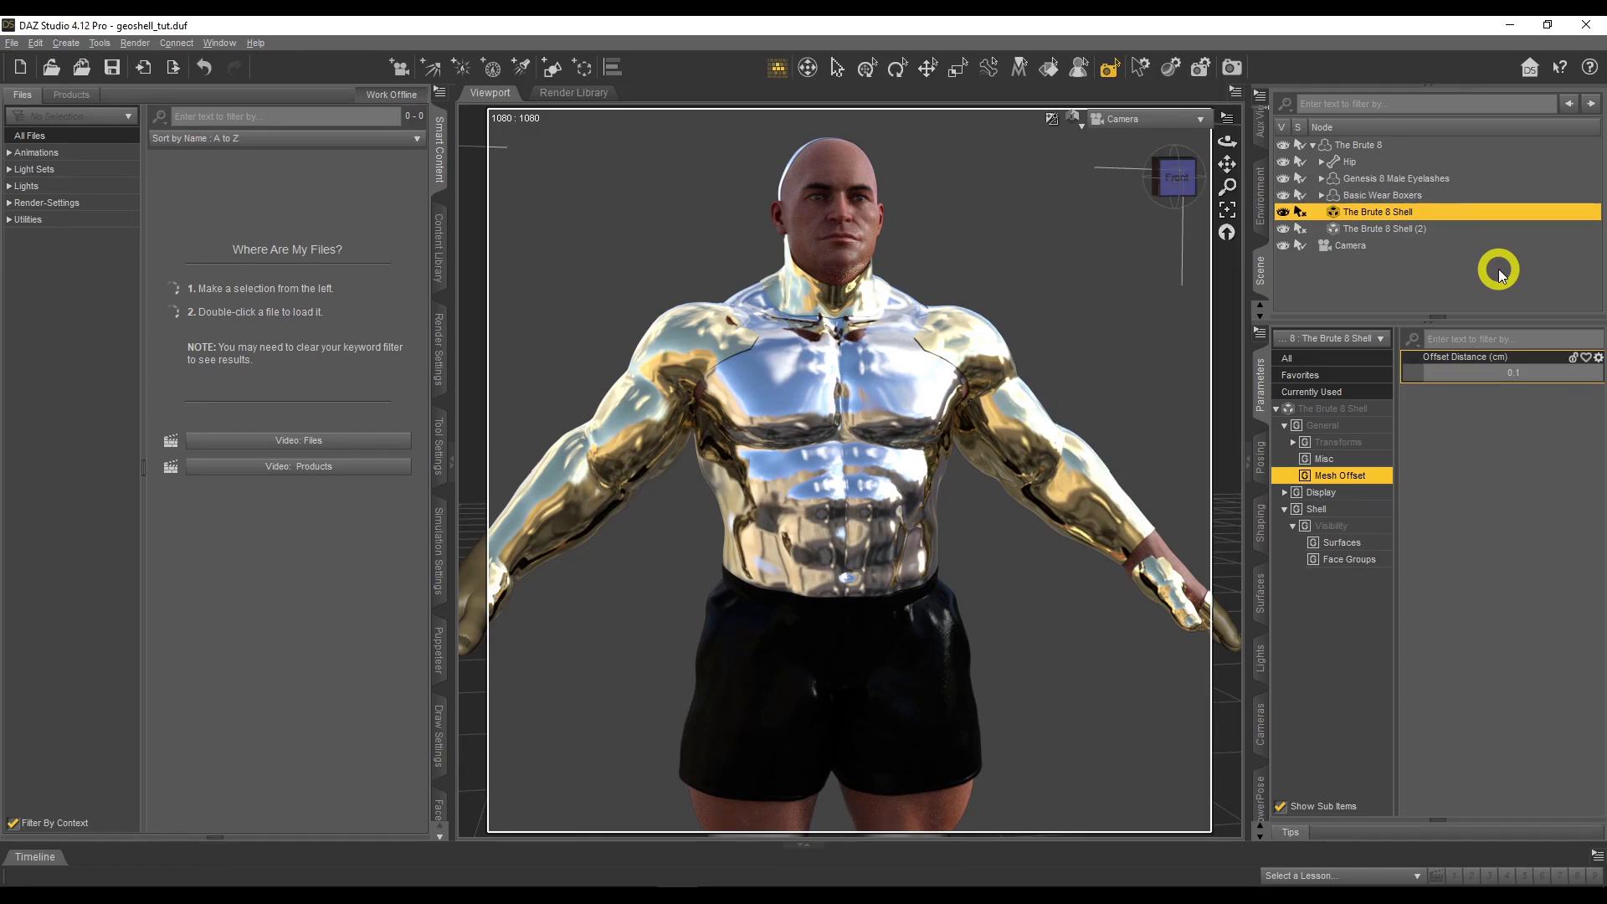
pyautogui.press('Return')
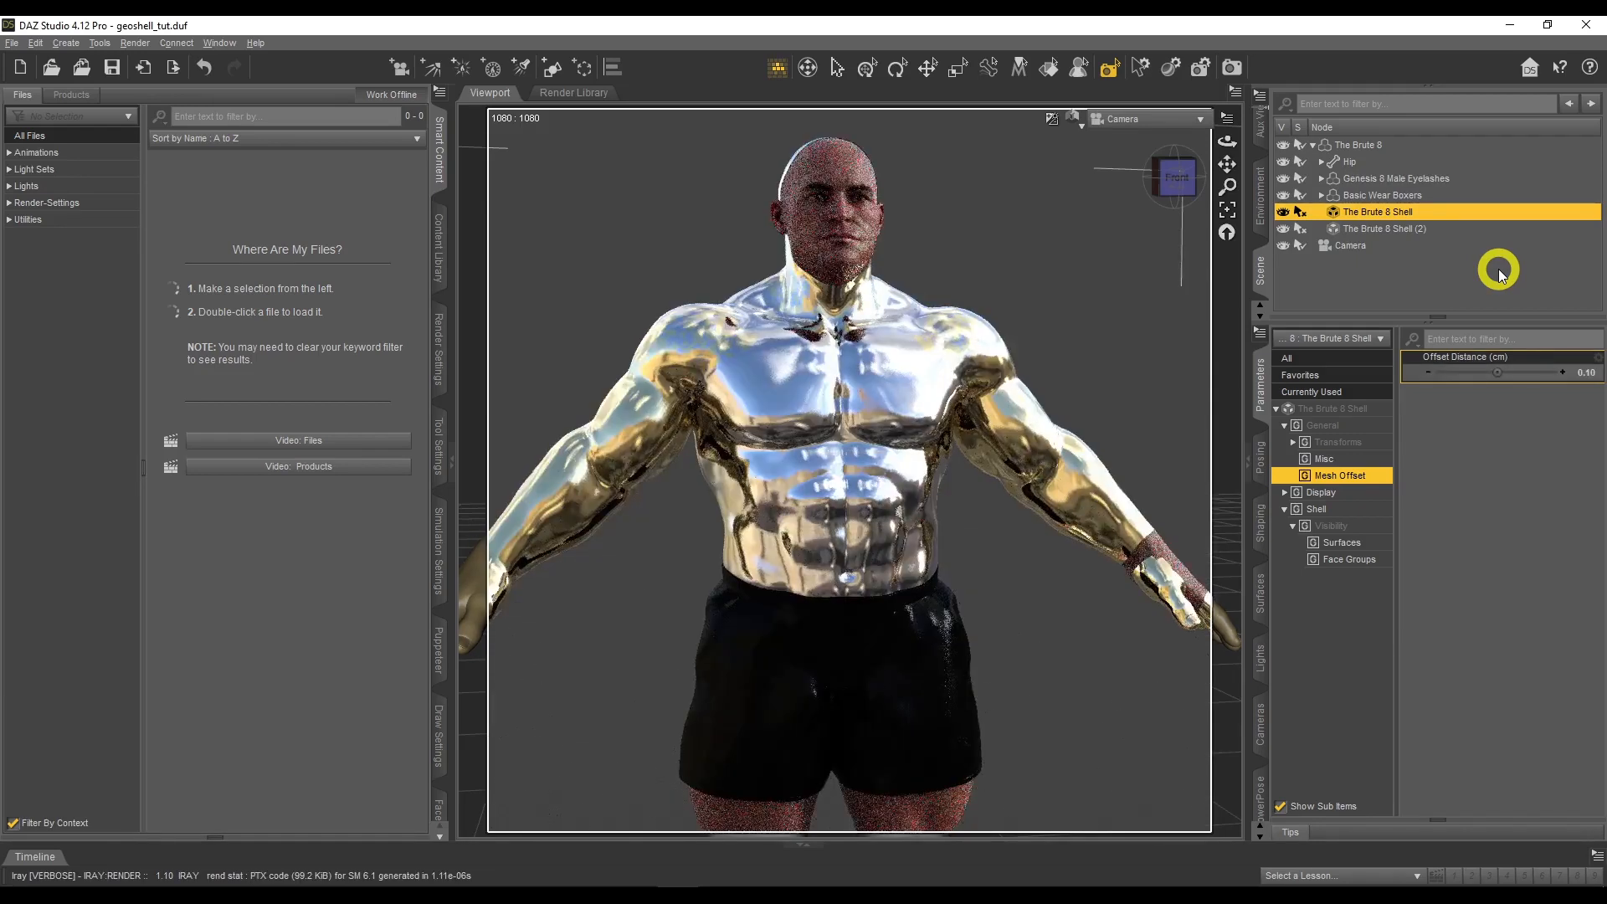
# Turn on the second shell's Arms surface and inspect where both shells overlap on the arm
pyautogui.click(1402, 231)
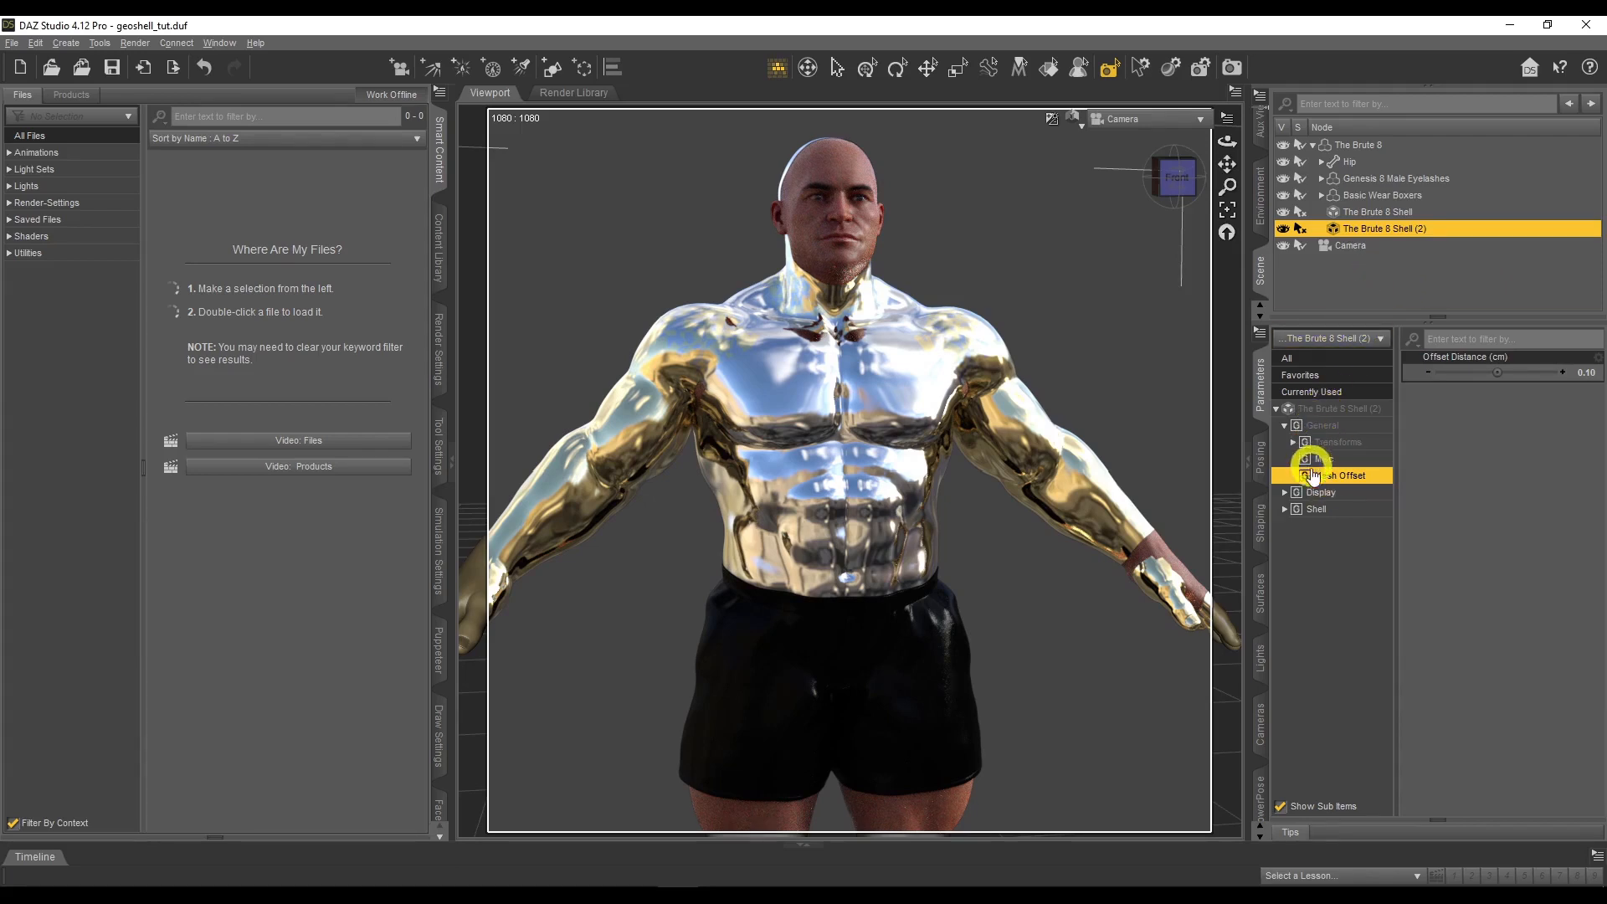
pyautogui.click(1287, 510)
pyautogui.click(1295, 512)
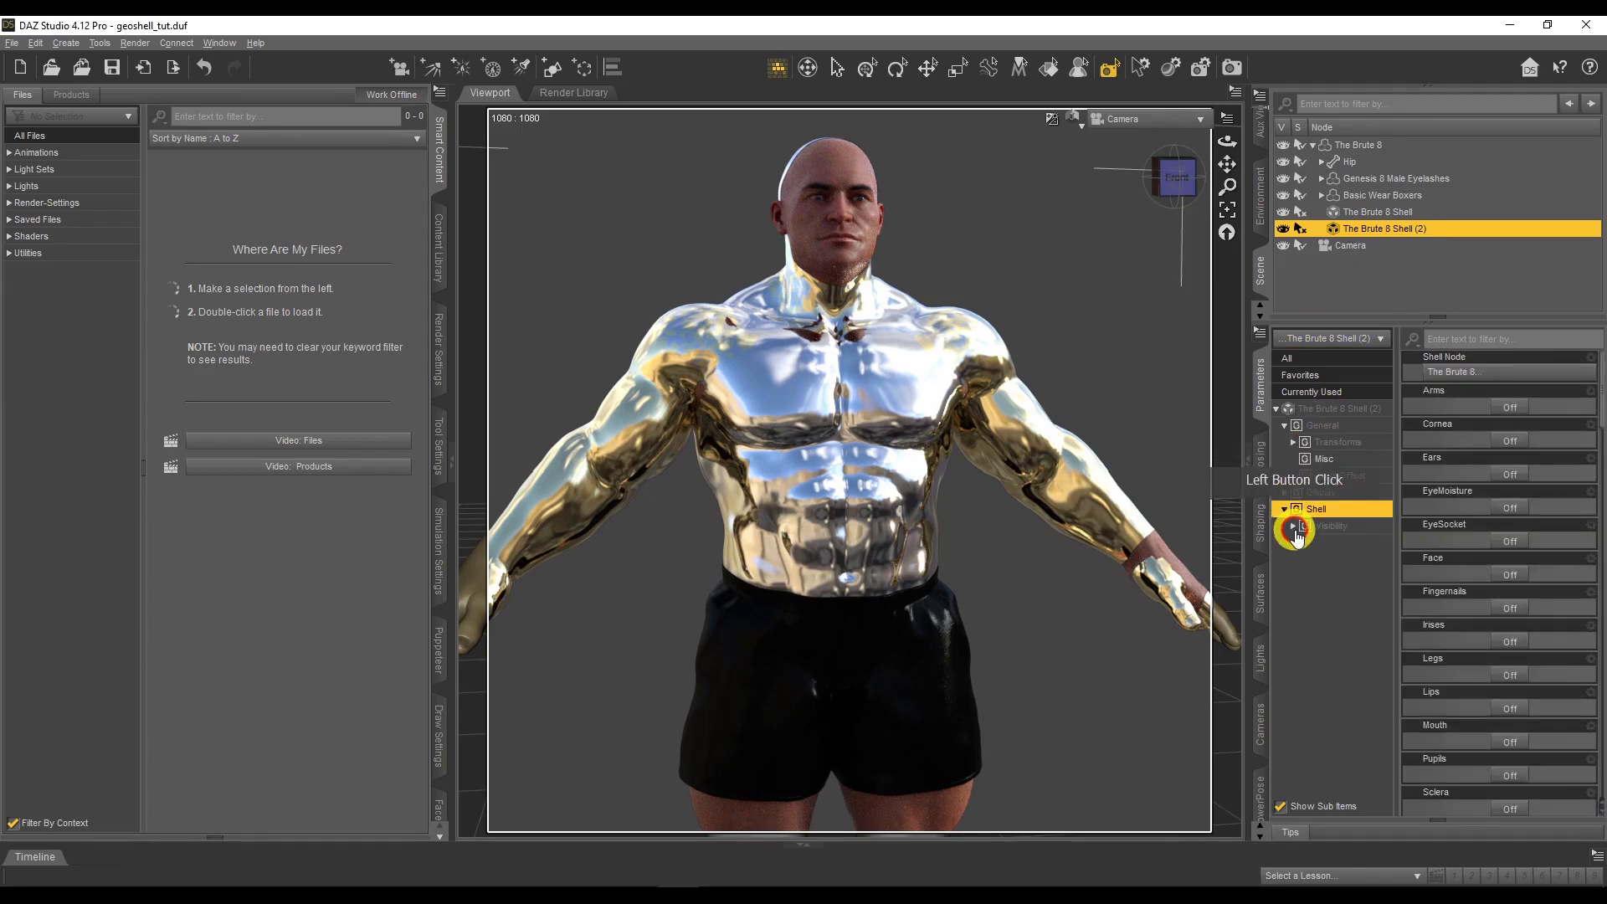
pyautogui.click(1337, 529)
pyautogui.click(1351, 536)
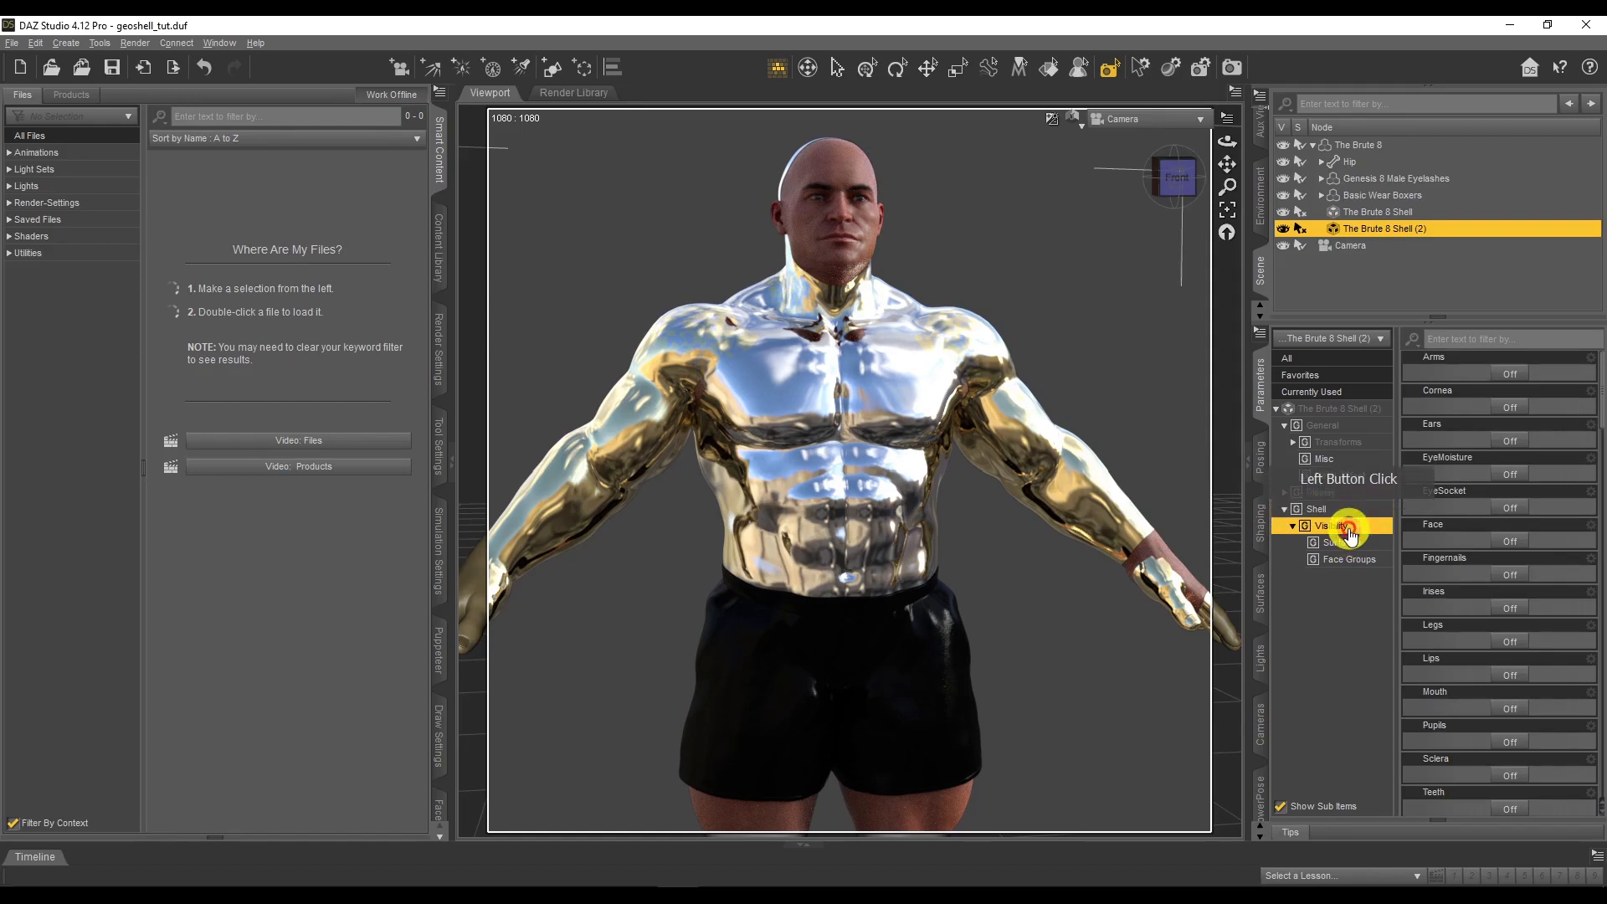
pyautogui.click(1519, 434)
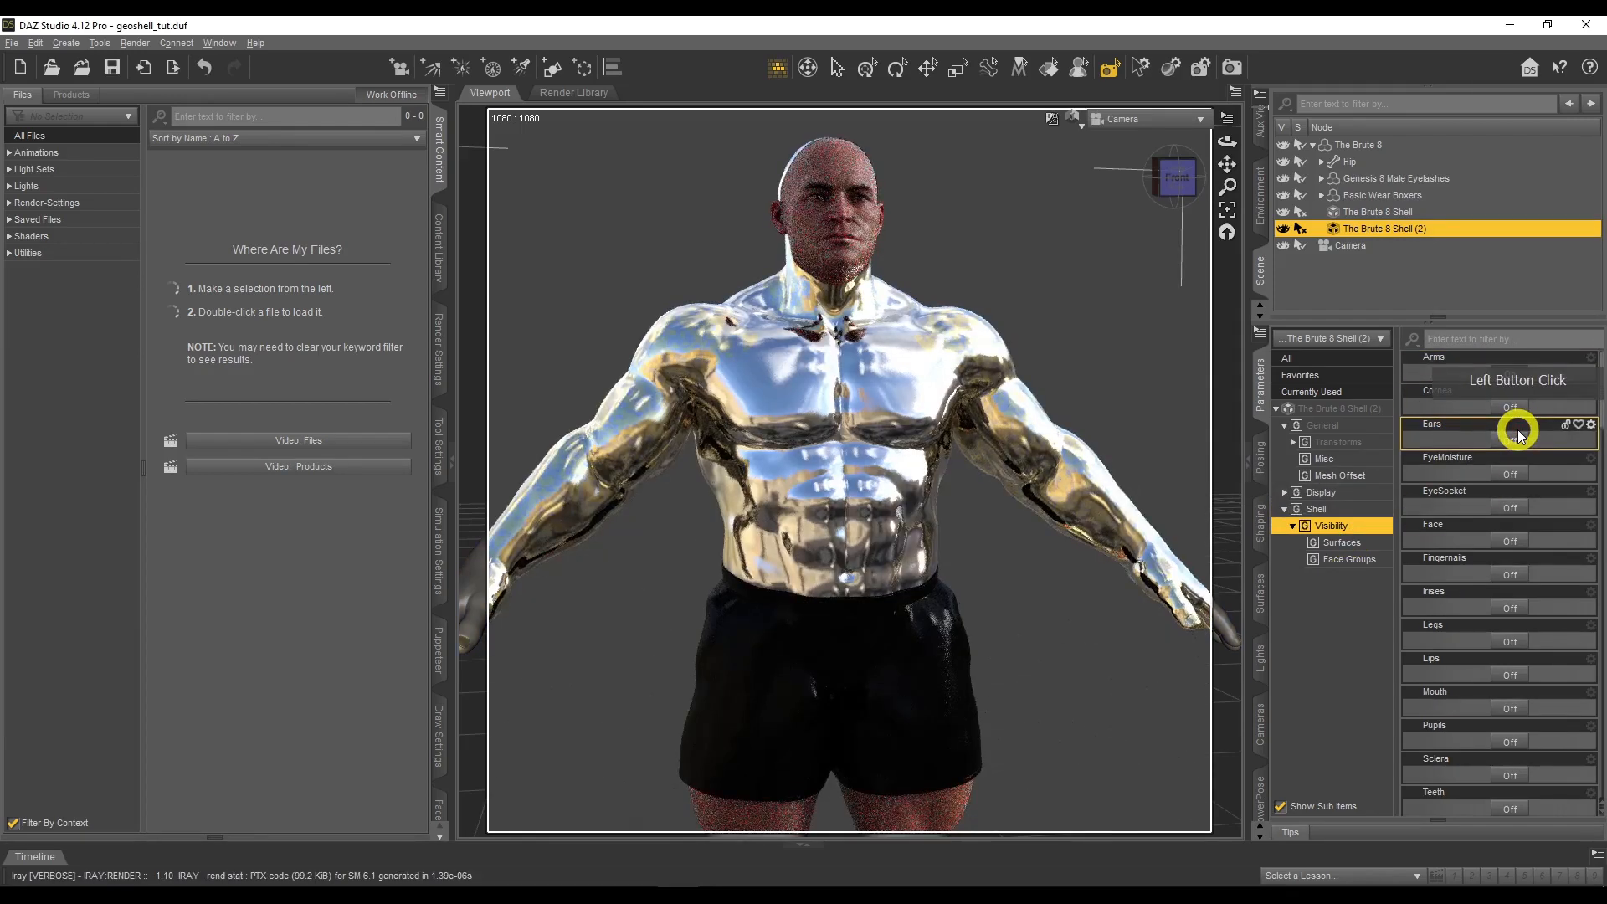
pyautogui.moveTo(1227, 143); pyautogui.dragTo(1231, 143)
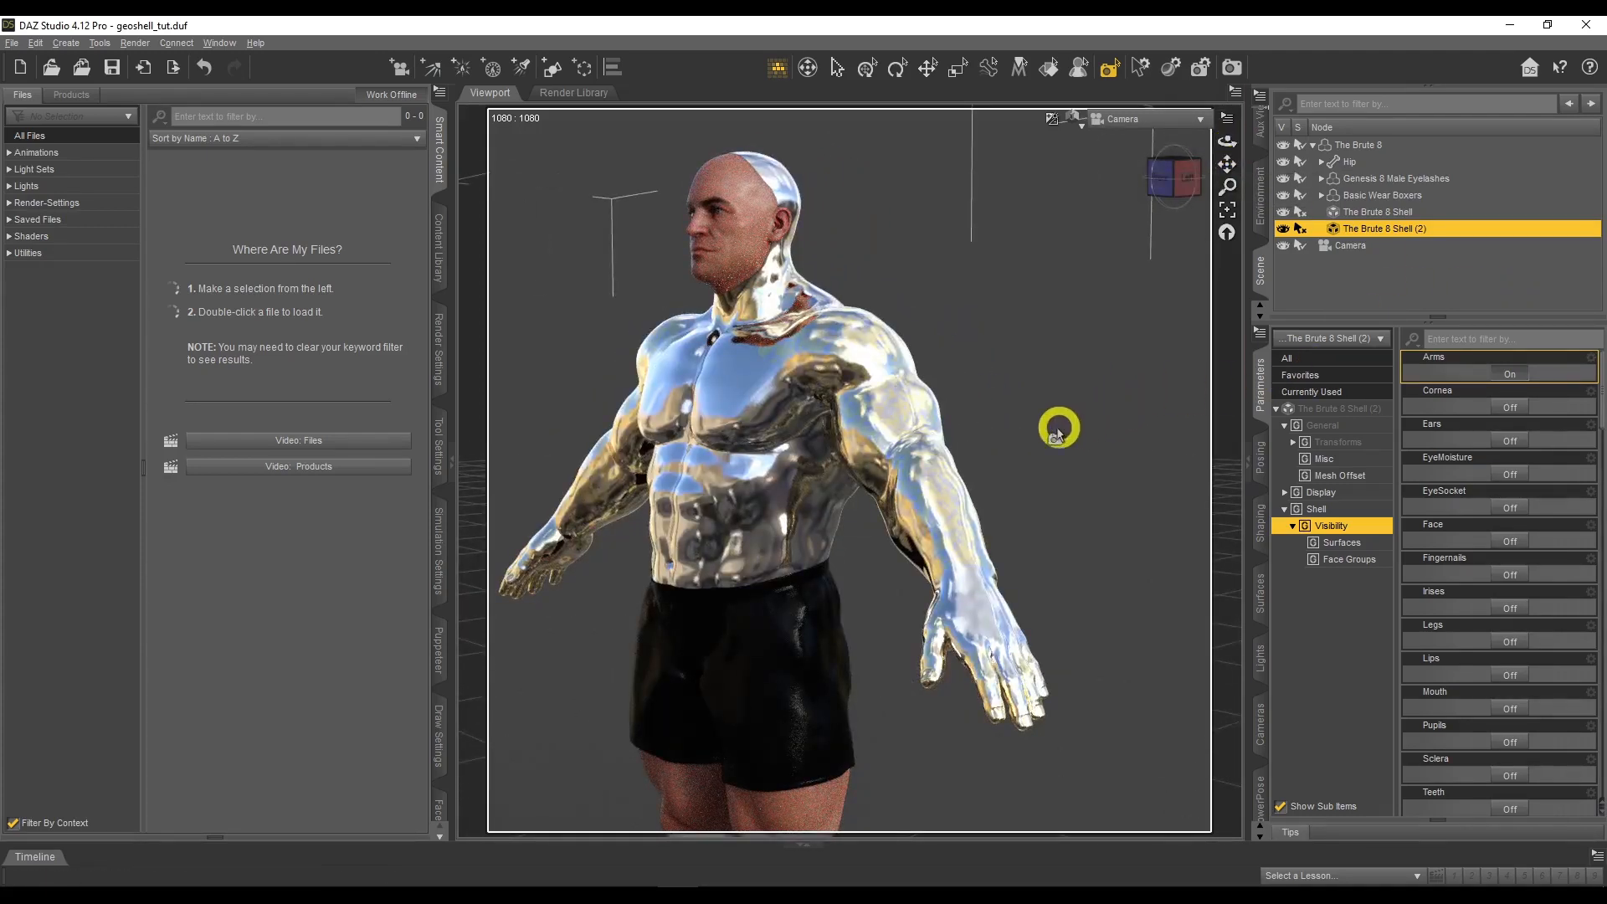
pyautogui.scroll(10, 1057, 434)
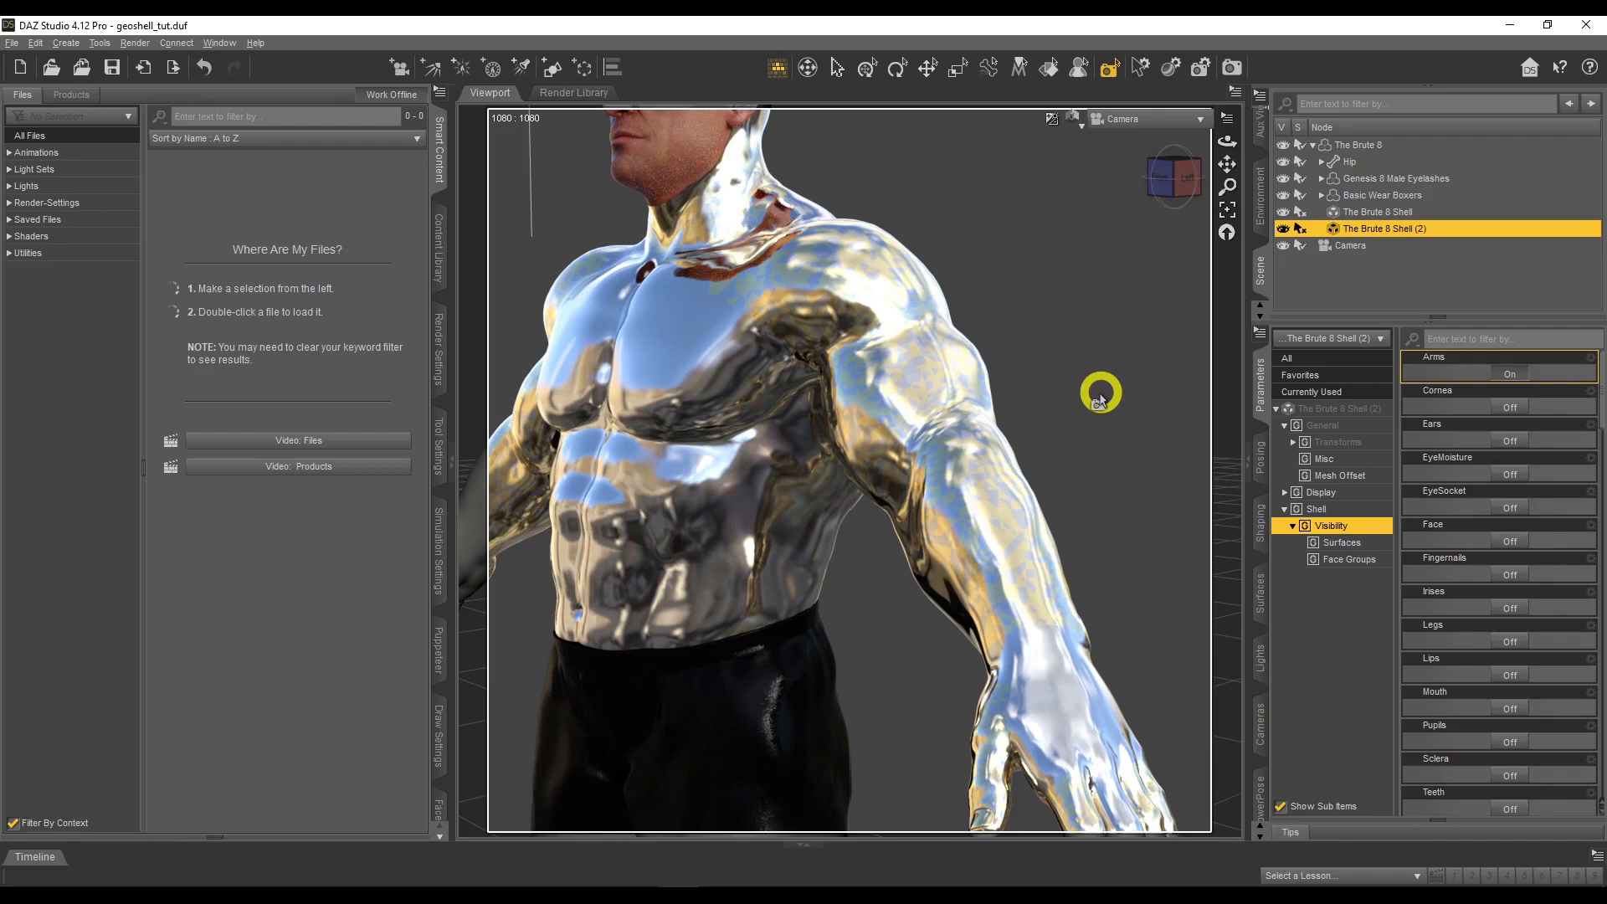
# Compare both shells' mesh offsets and set the second shell's Offset Distance to 0.11 cm
pyautogui.click(1332, 476)
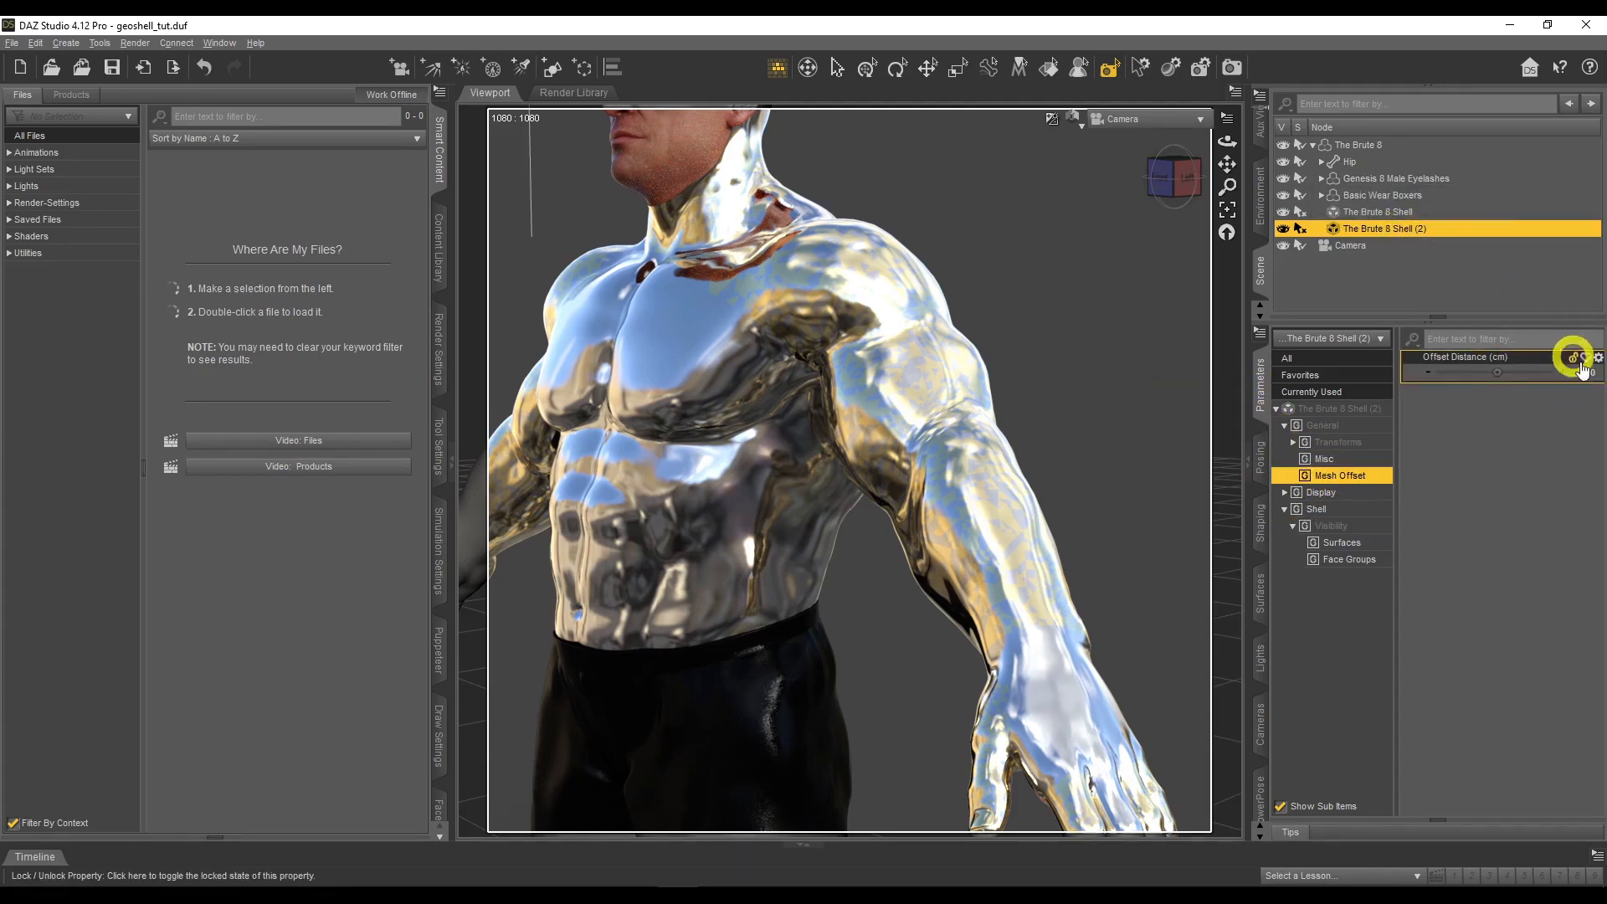
pyautogui.click(1424, 211)
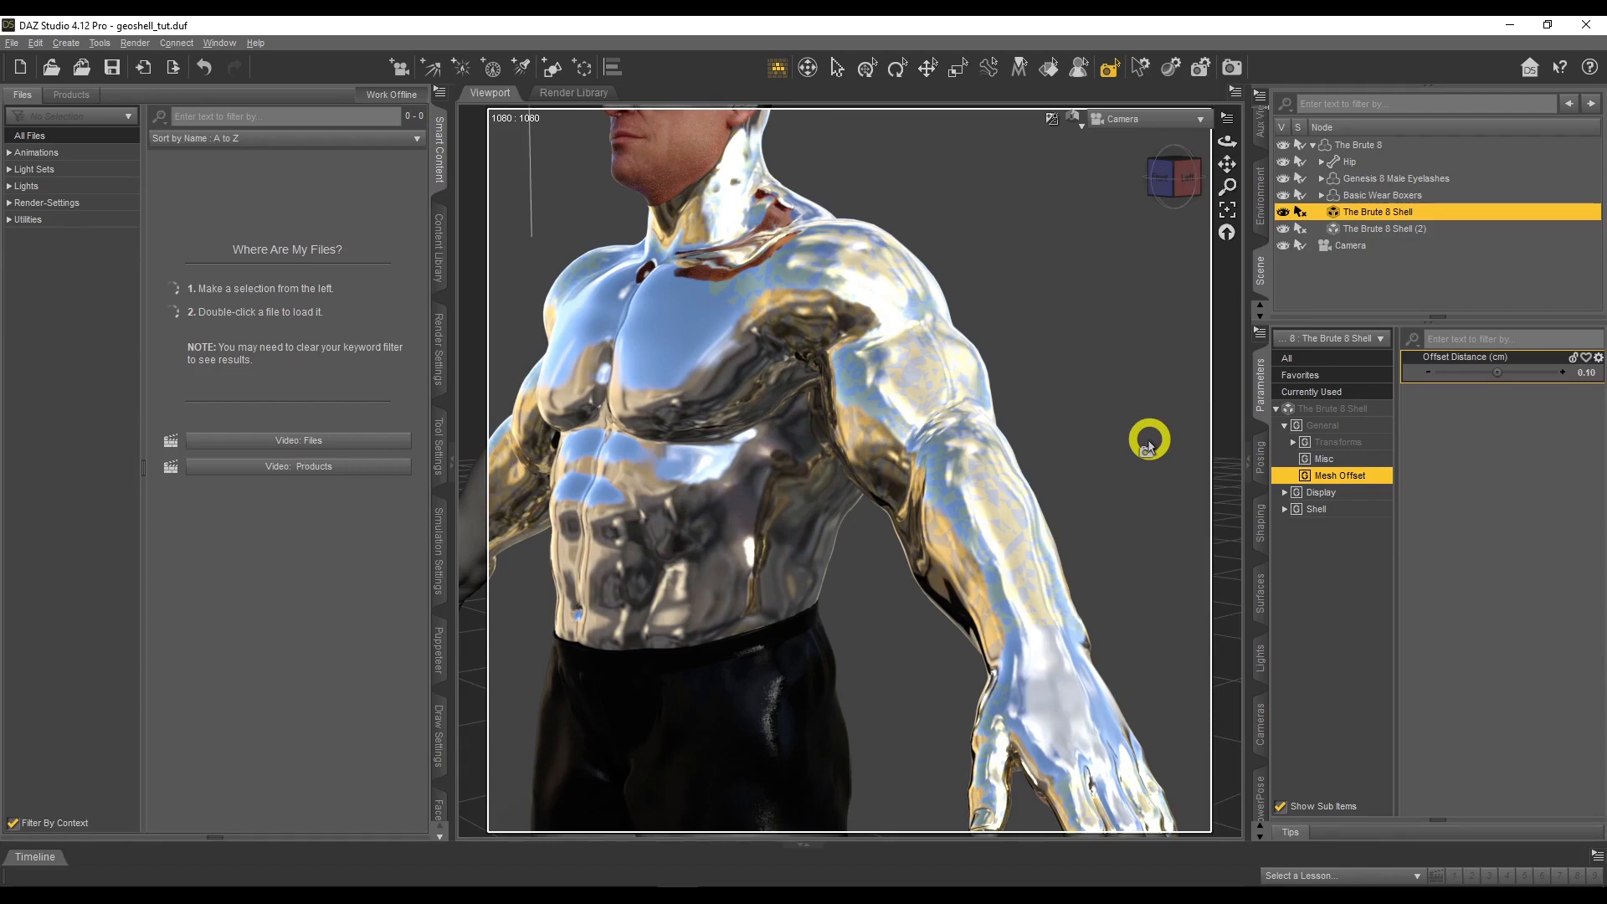
pyautogui.click(1386, 230)
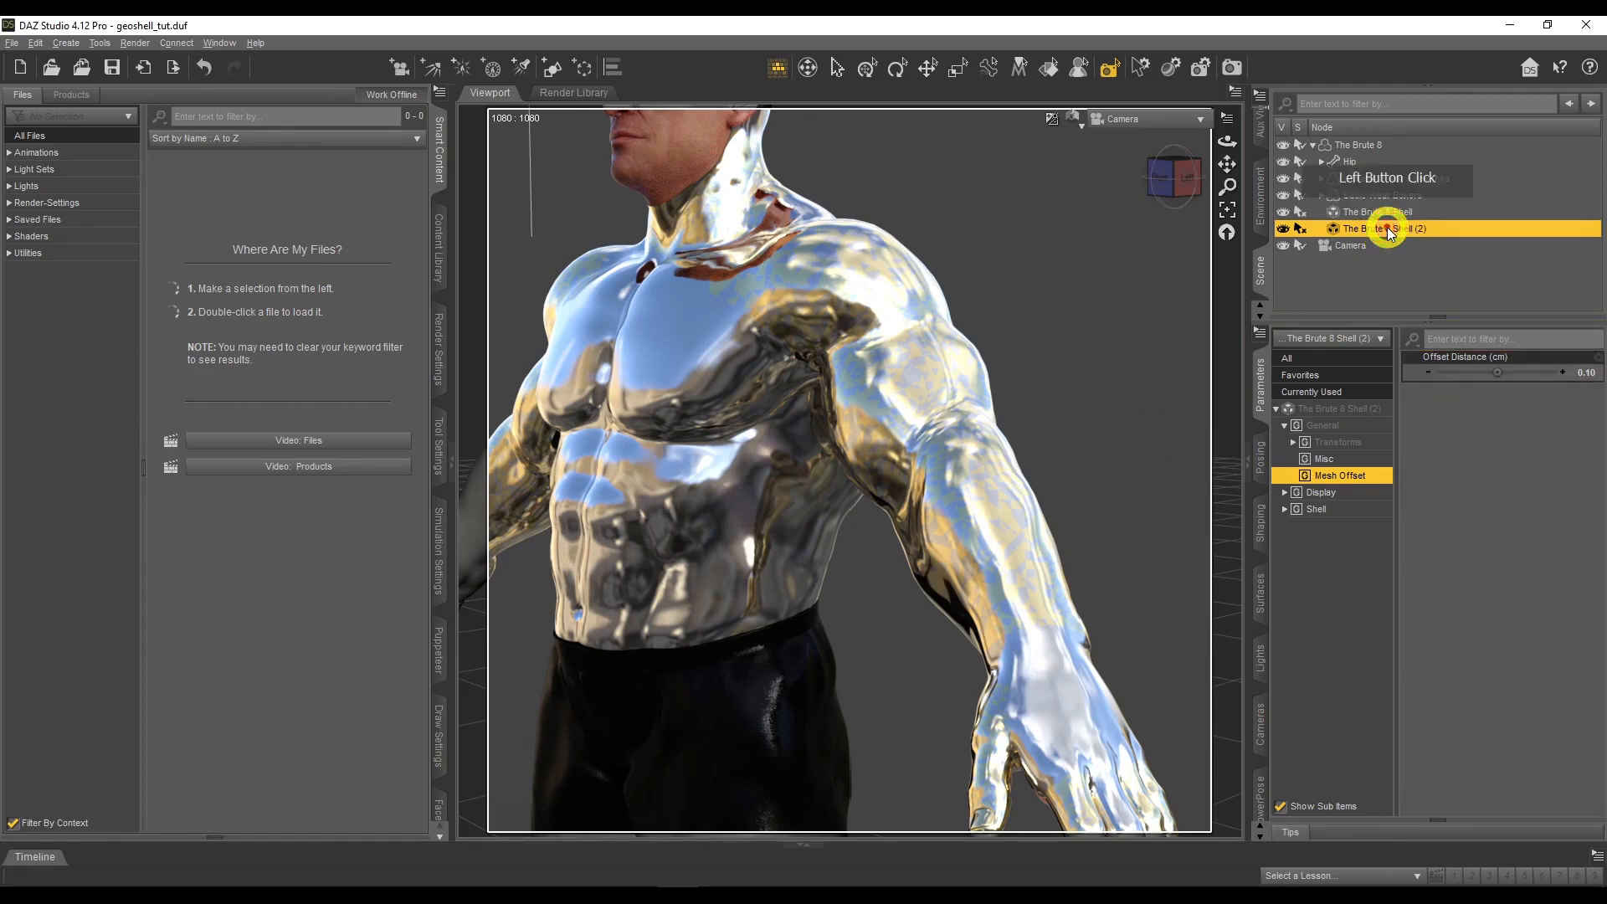
pyautogui.click(1586, 373)
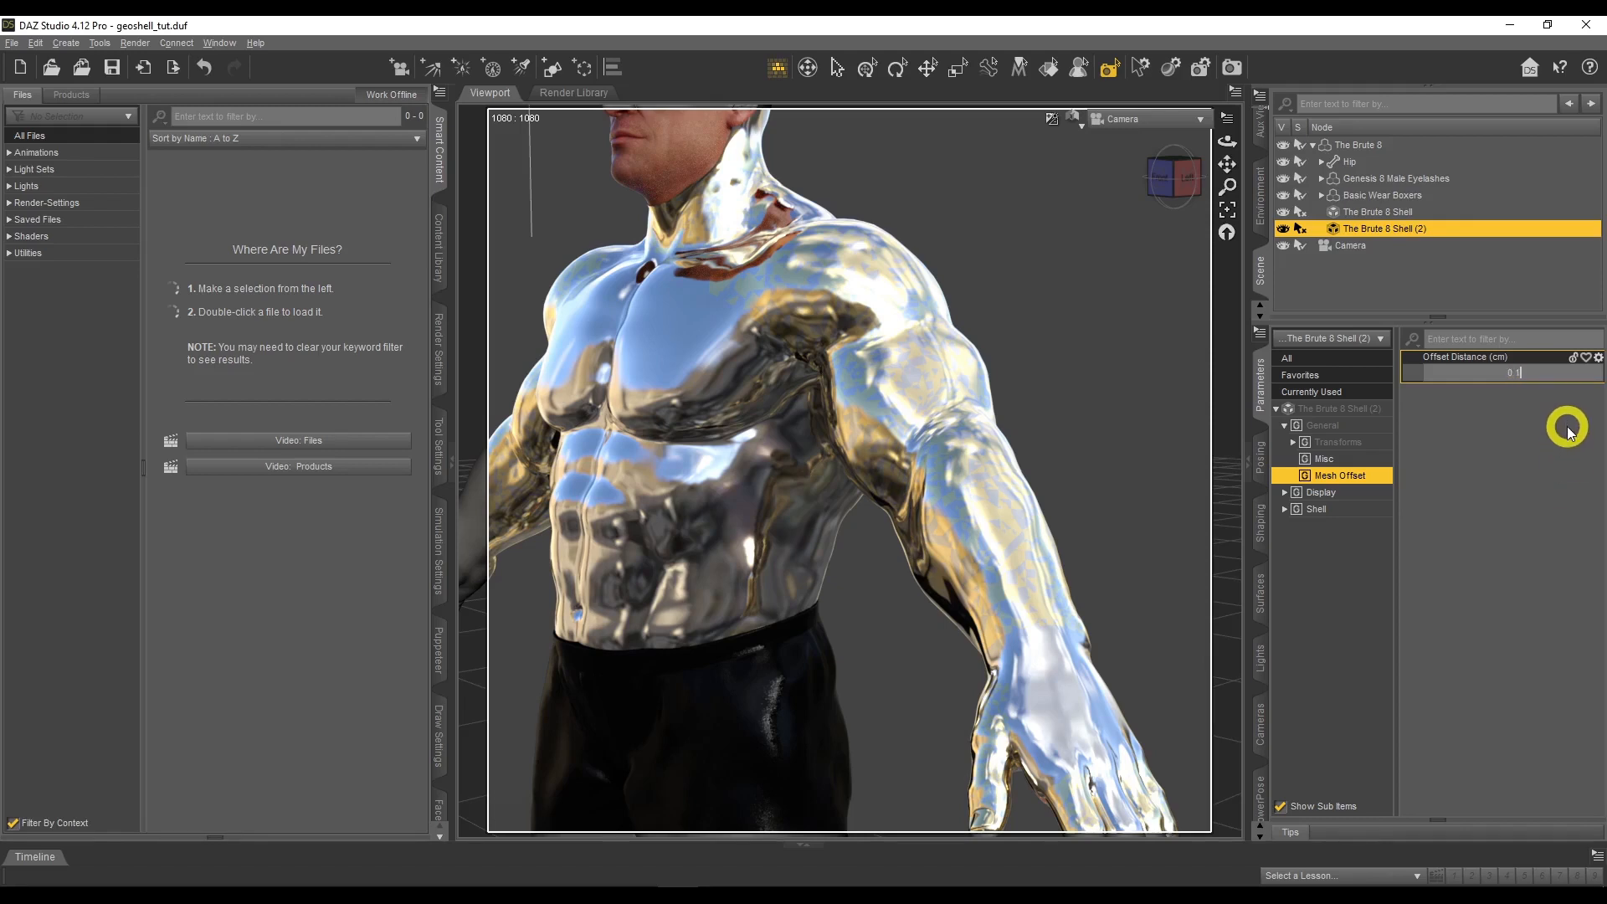
pyautogui.write('0.11')
pyautogui.press('Return')
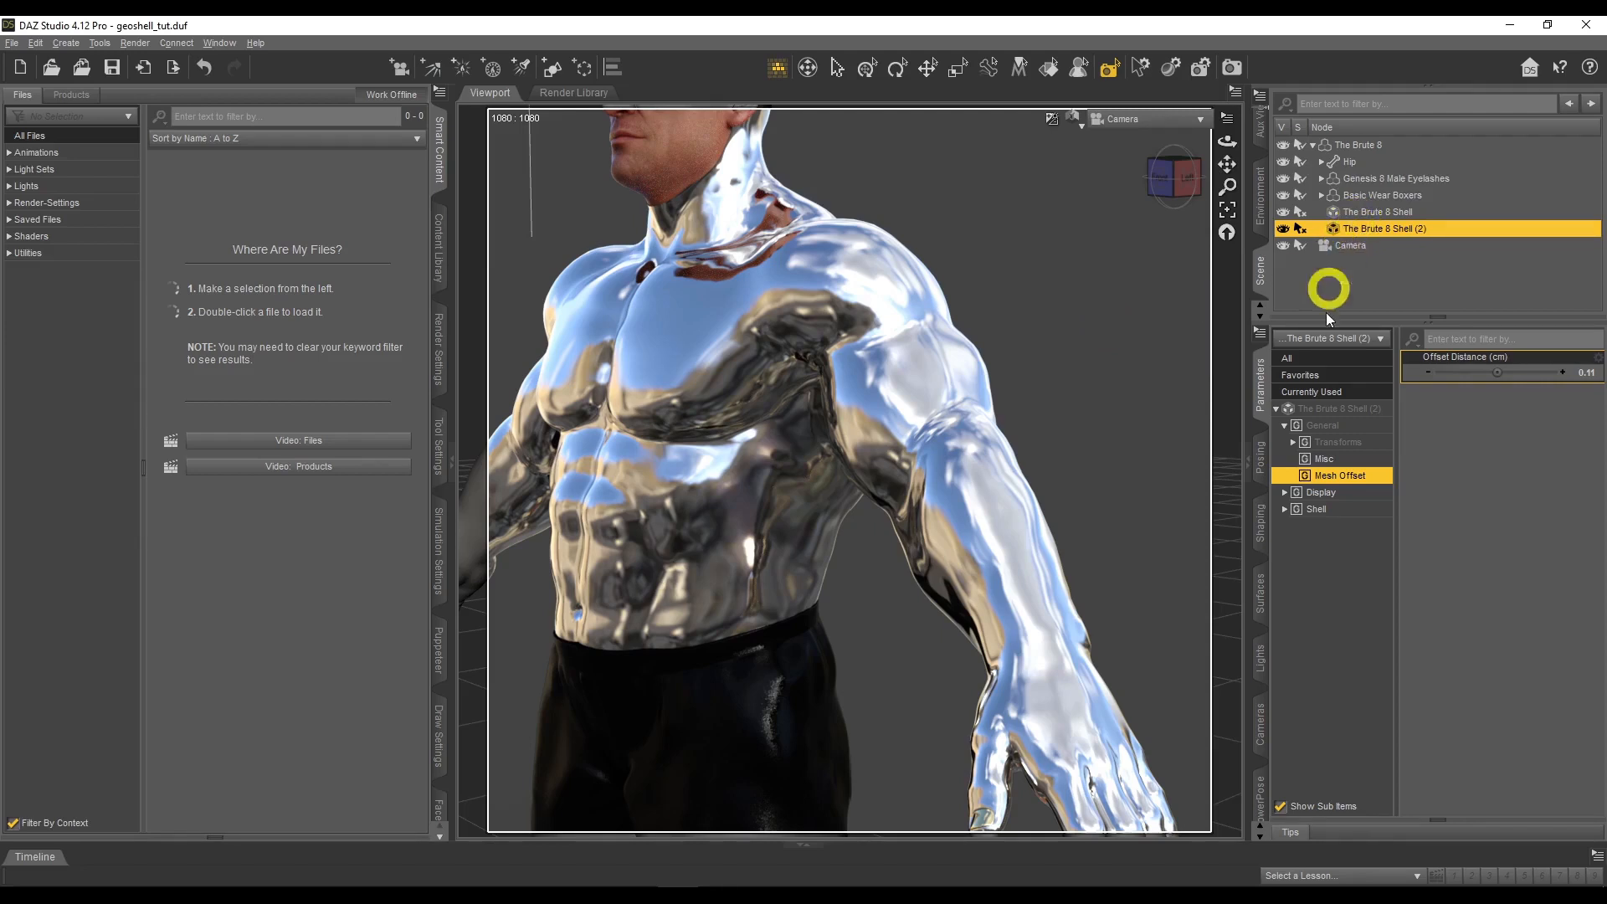
# Turn the second shell's Arms surface off again and view the whole figure from the front
pyautogui.click(1316, 509)
pyautogui.click(1534, 408)
pyautogui.click(1509, 409)
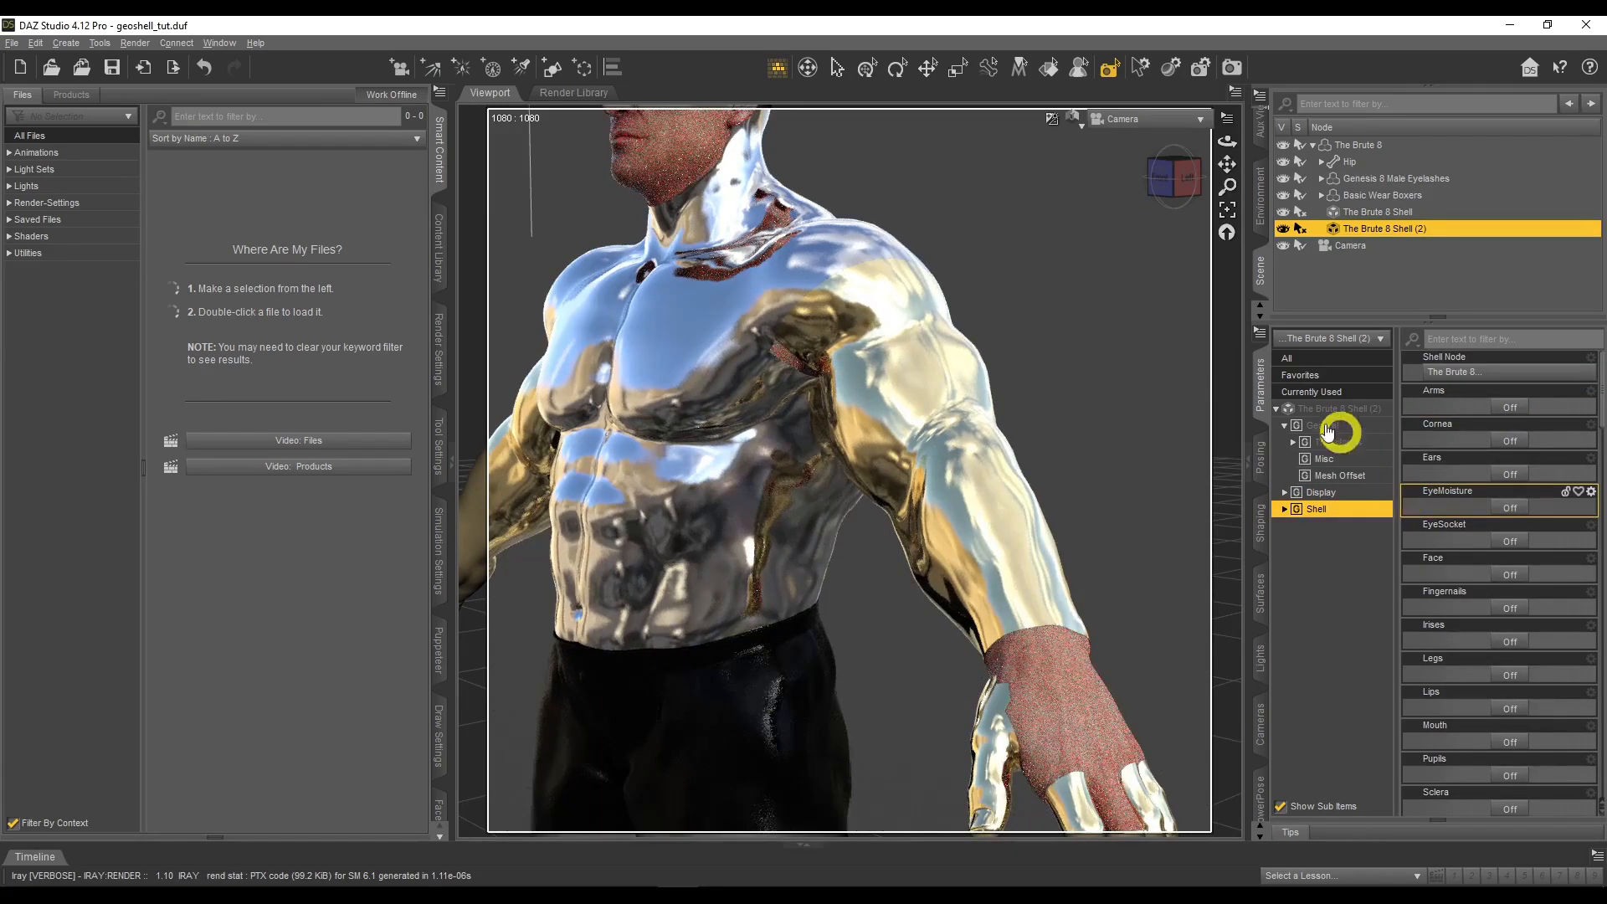
pyautogui.moveTo(1226, 142); pyautogui.dragTo(1227, 142)
pyautogui.scroll(-5, 1150, 262)
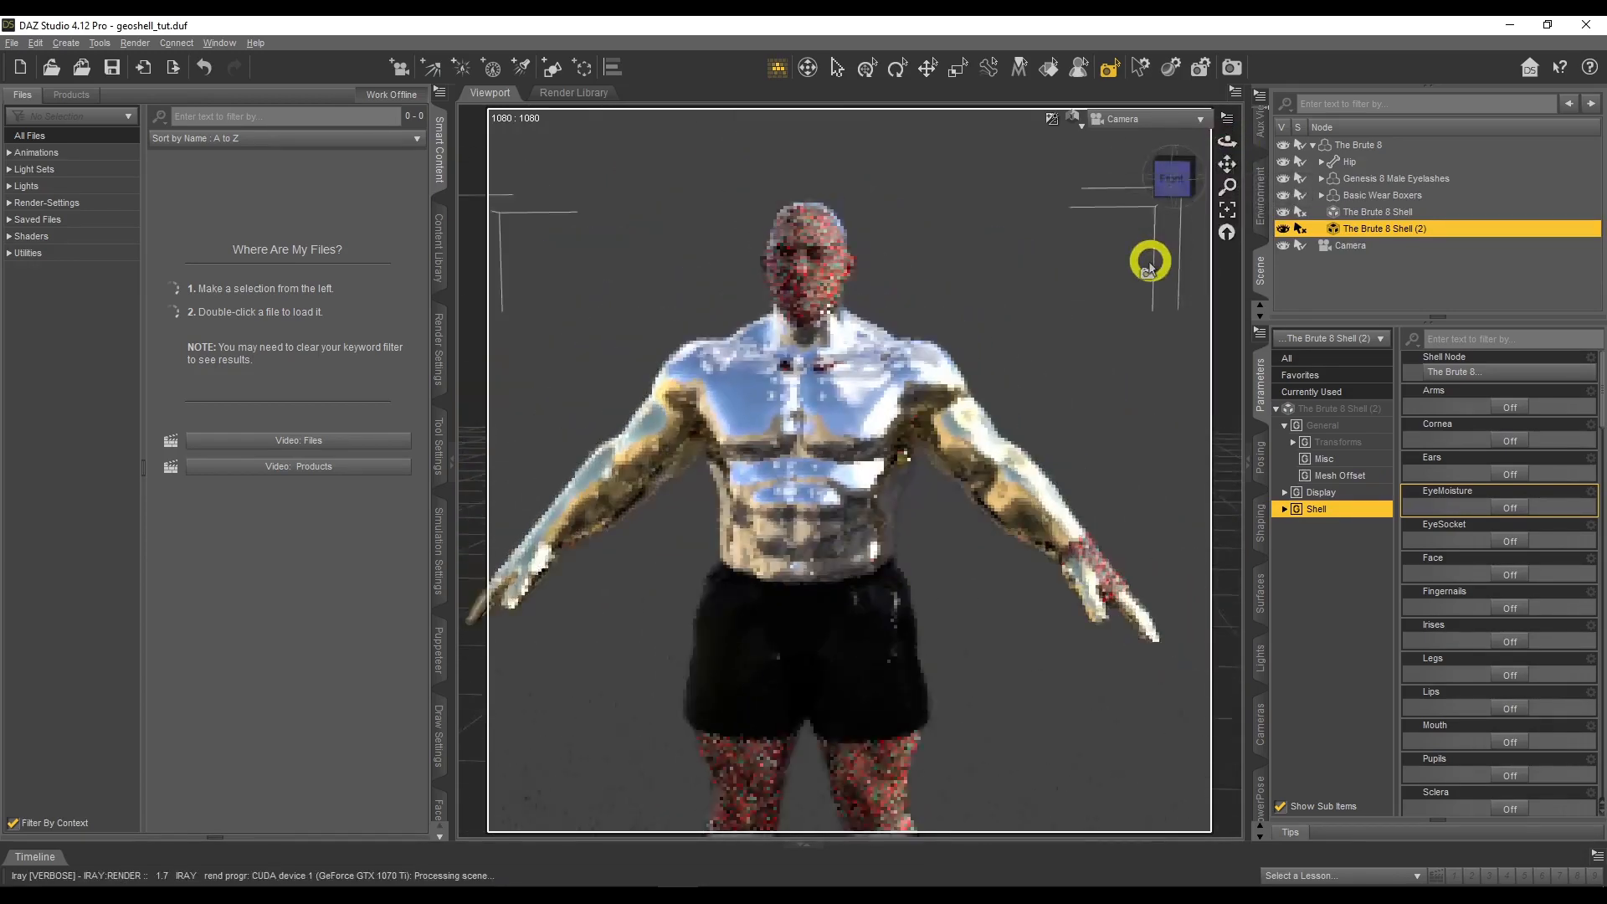
pyautogui.scroll(-2, 1150, 262)
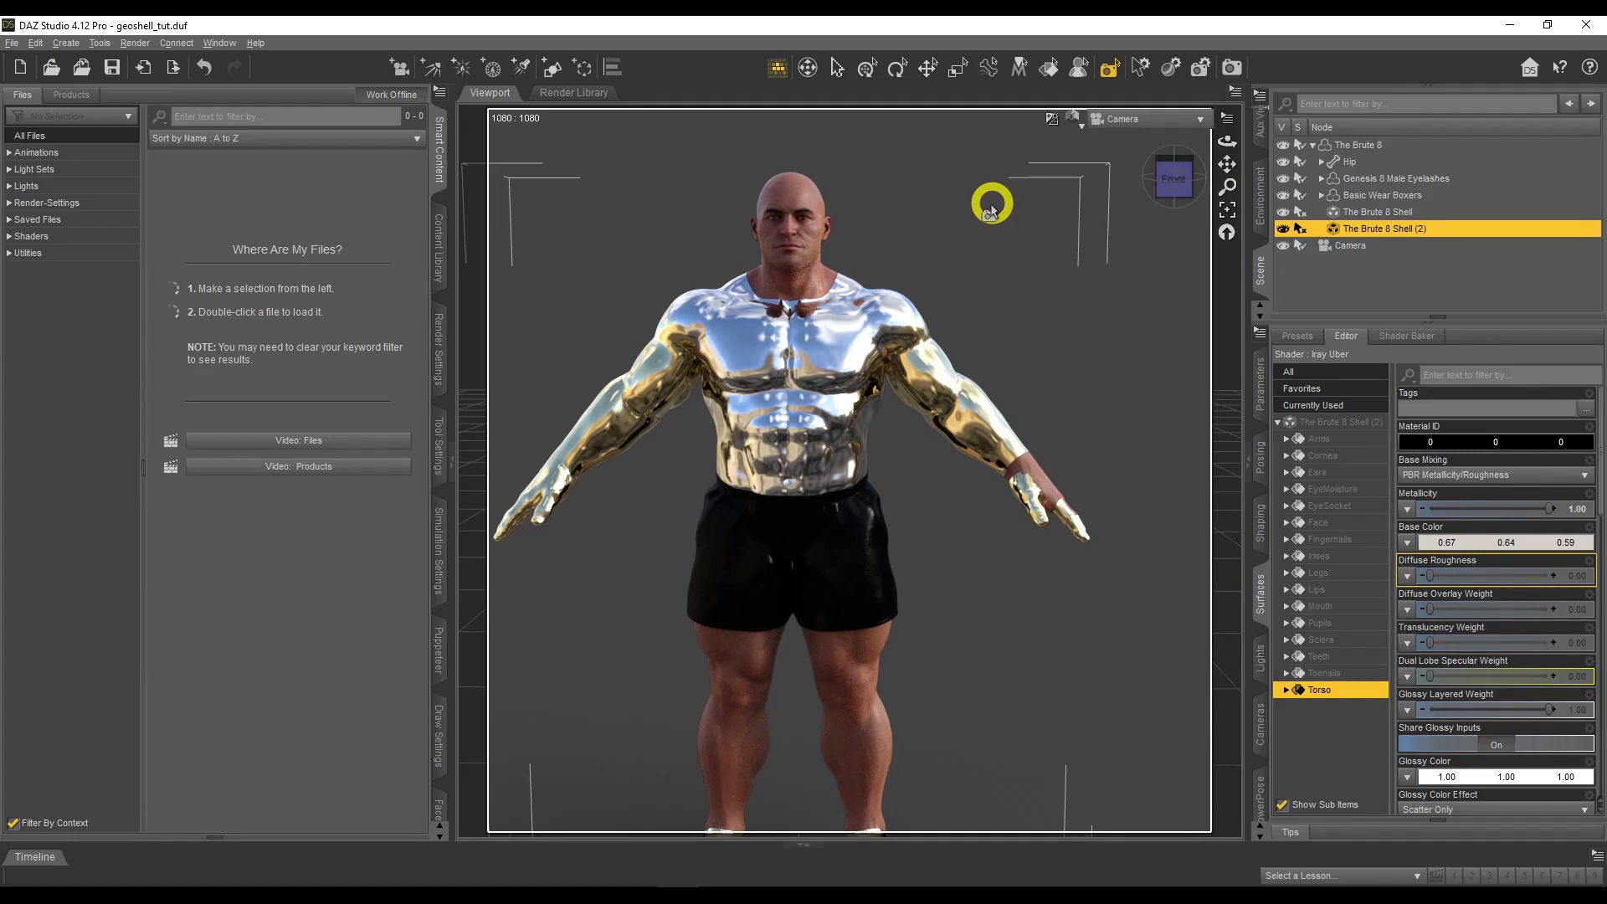
pyautogui.moveTo(1220, 143); pyautogui.dragTo(1223, 143)
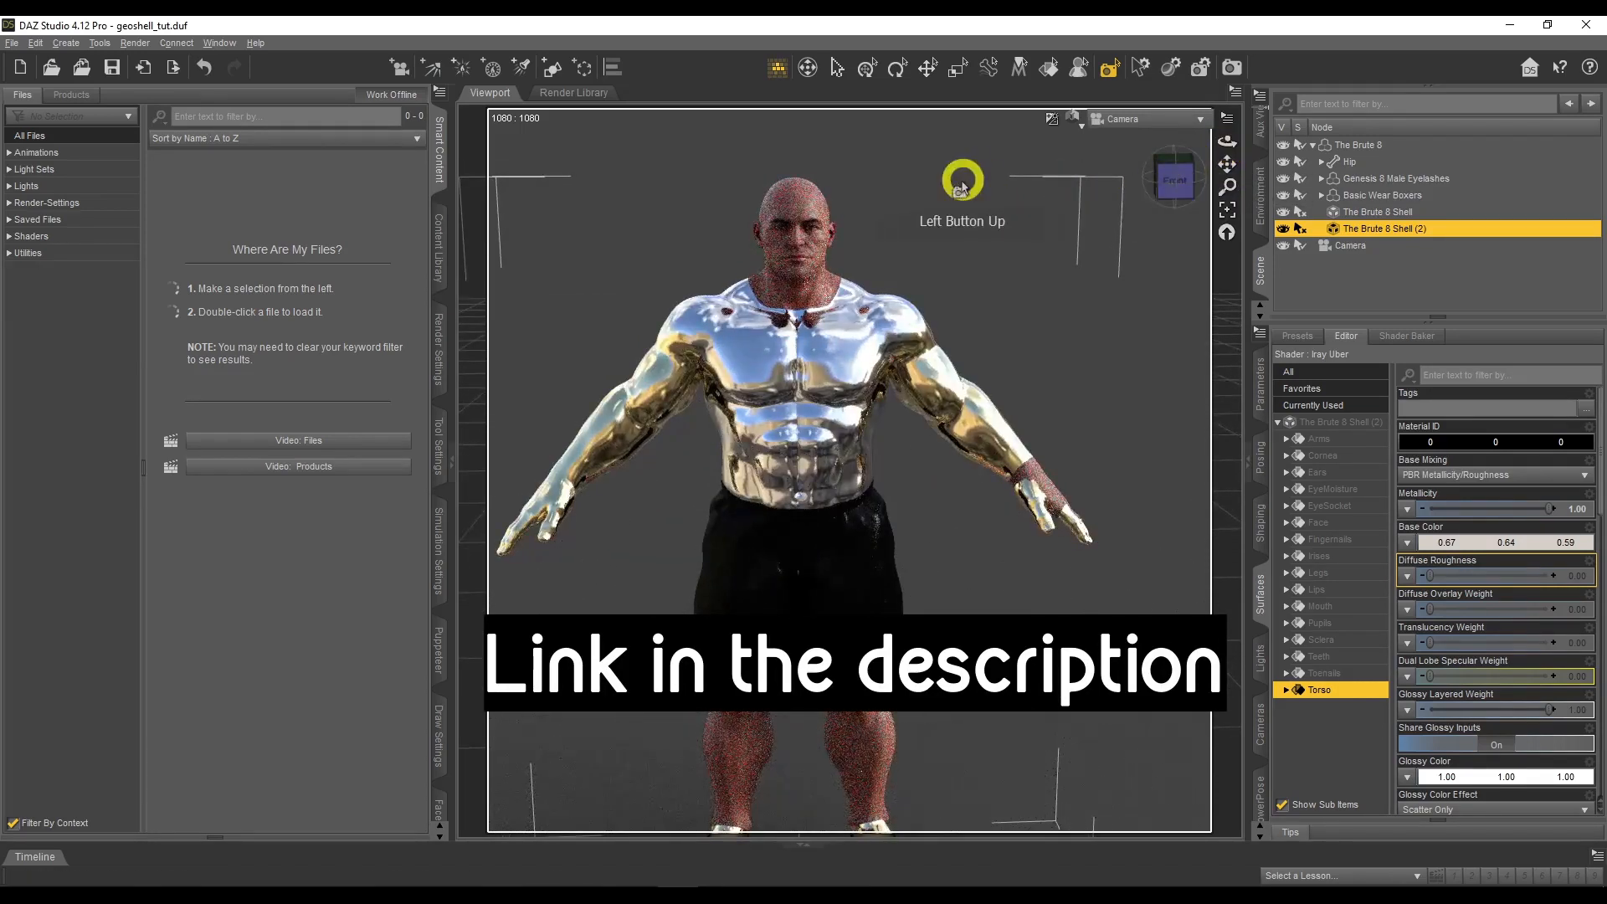
pyautogui.scroll(4, 1014, 172)
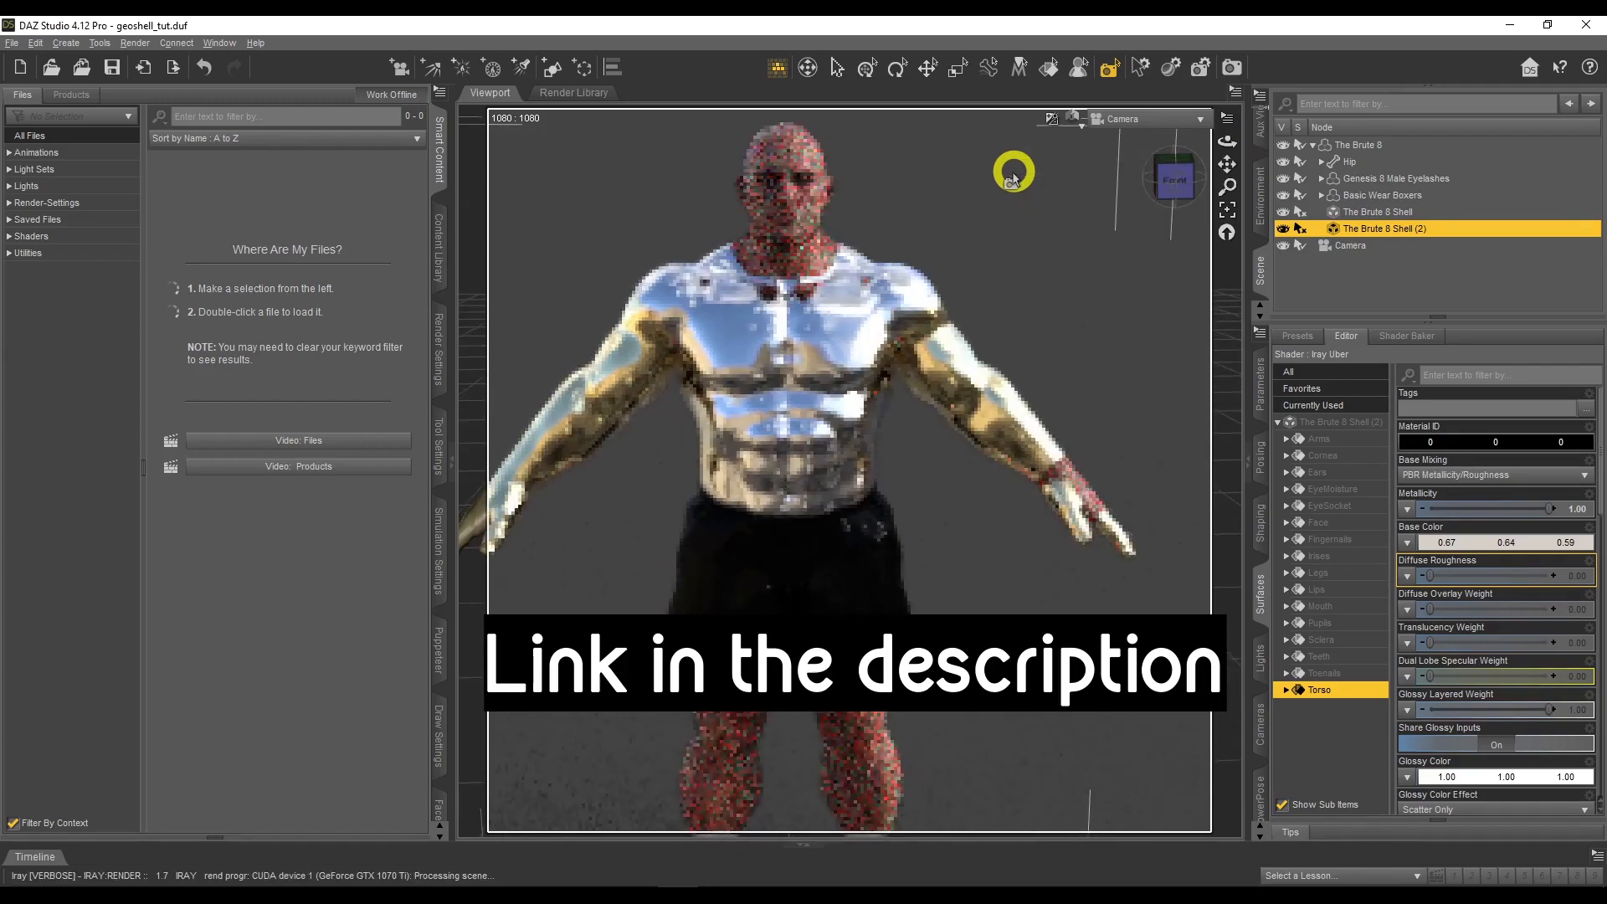
pyautogui.scroll(2, 1013, 172)
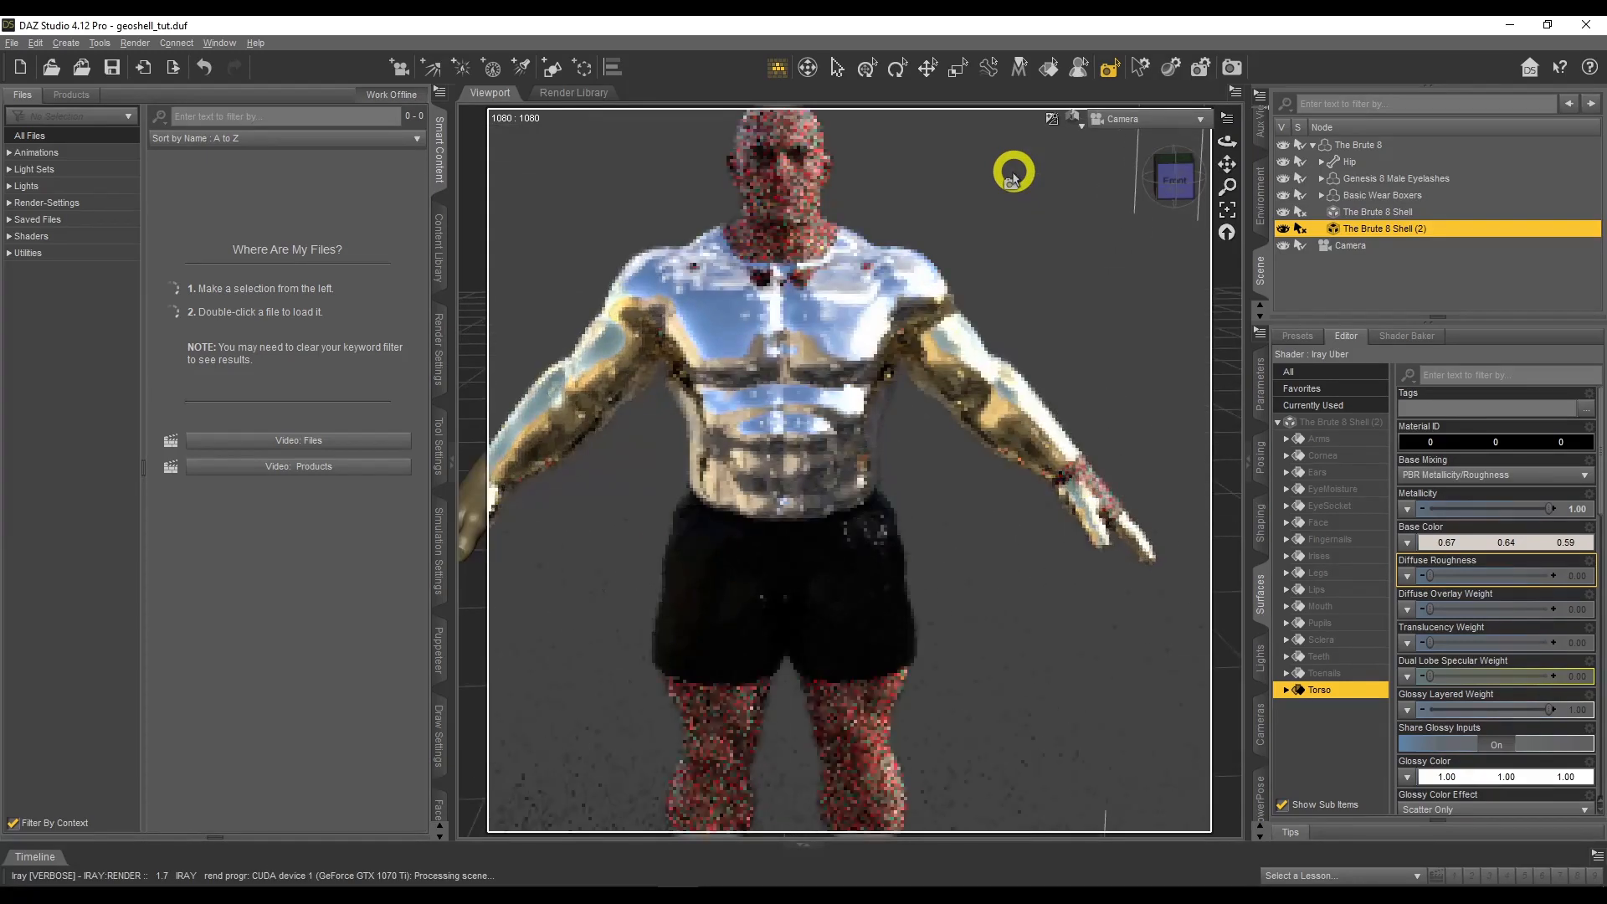
pyautogui.moveTo(1223, 165); pyautogui.dragTo(1069, 143)
pyautogui.moveTo(1227, 164)
pyautogui.mouseDown()
pyautogui.moveTo(1227, 193)
pyautogui.moveTo(1227, 178)
pyautogui.mouseUp()
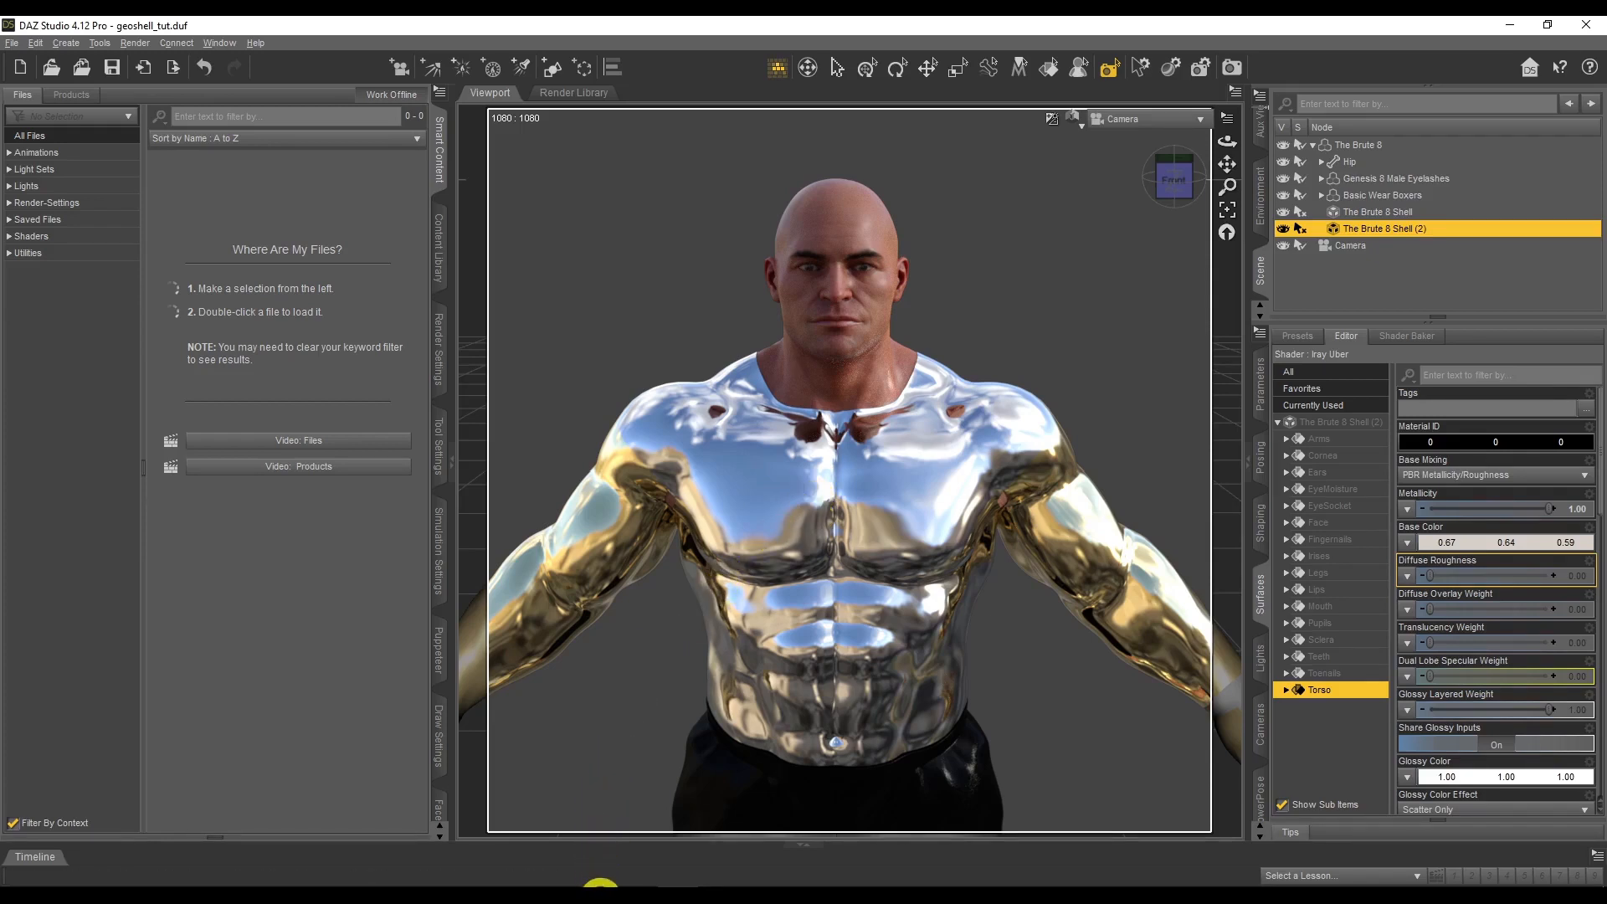
# Switch to Photoshop and make the Shape 1 layer visible in Genesis8Male-1001.psd
pyautogui.click(600, 897)
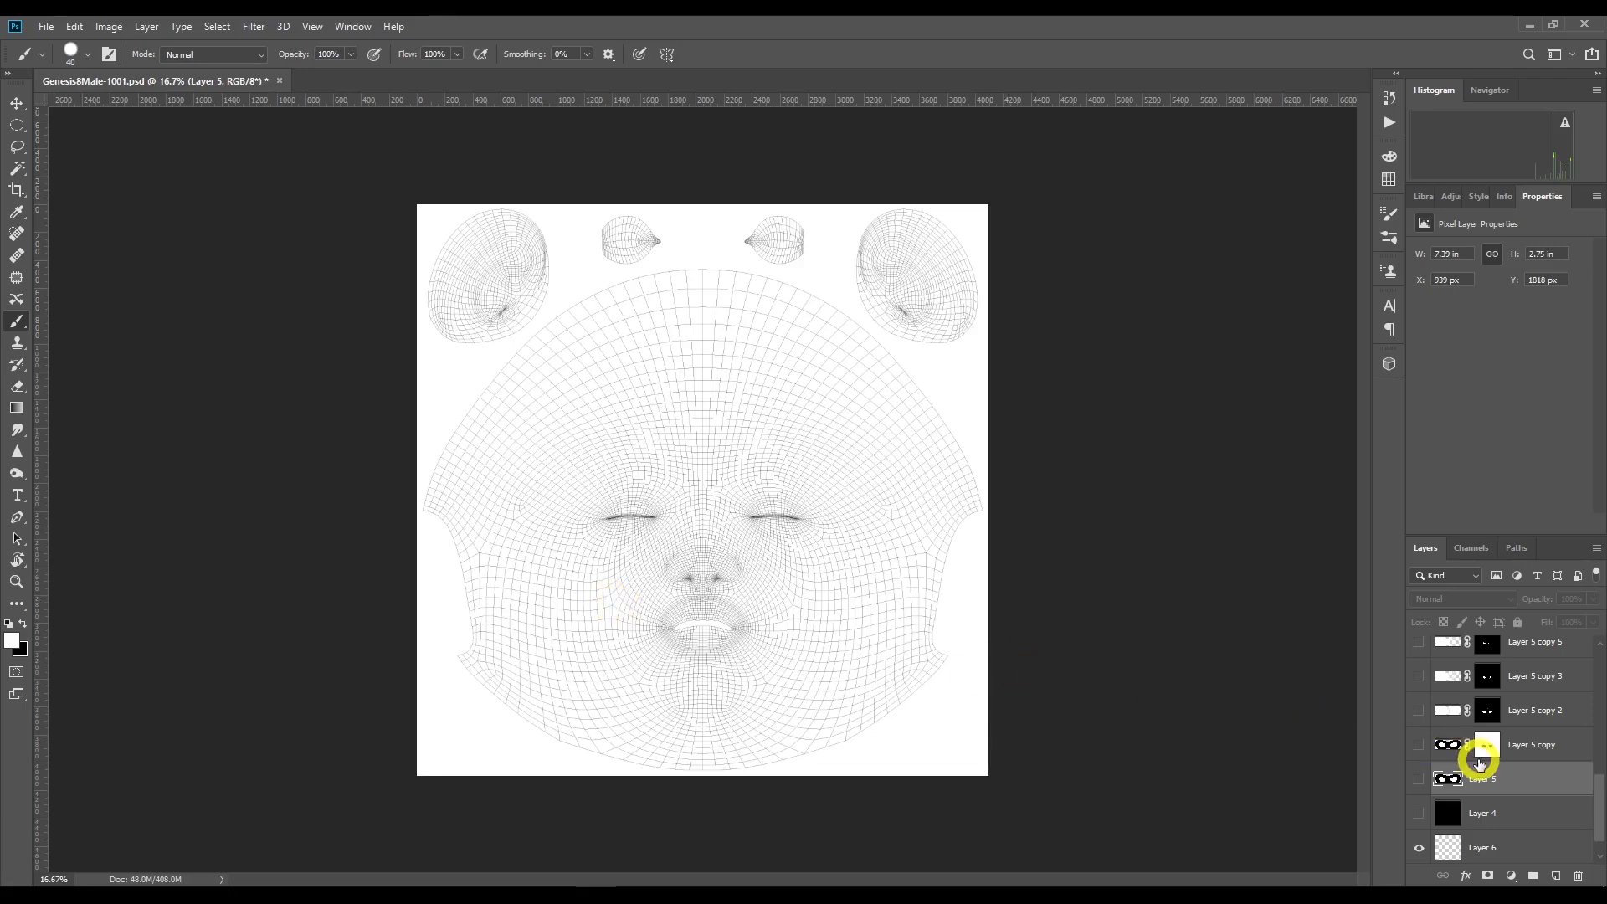
pyautogui.scroll(10, 1478, 763)
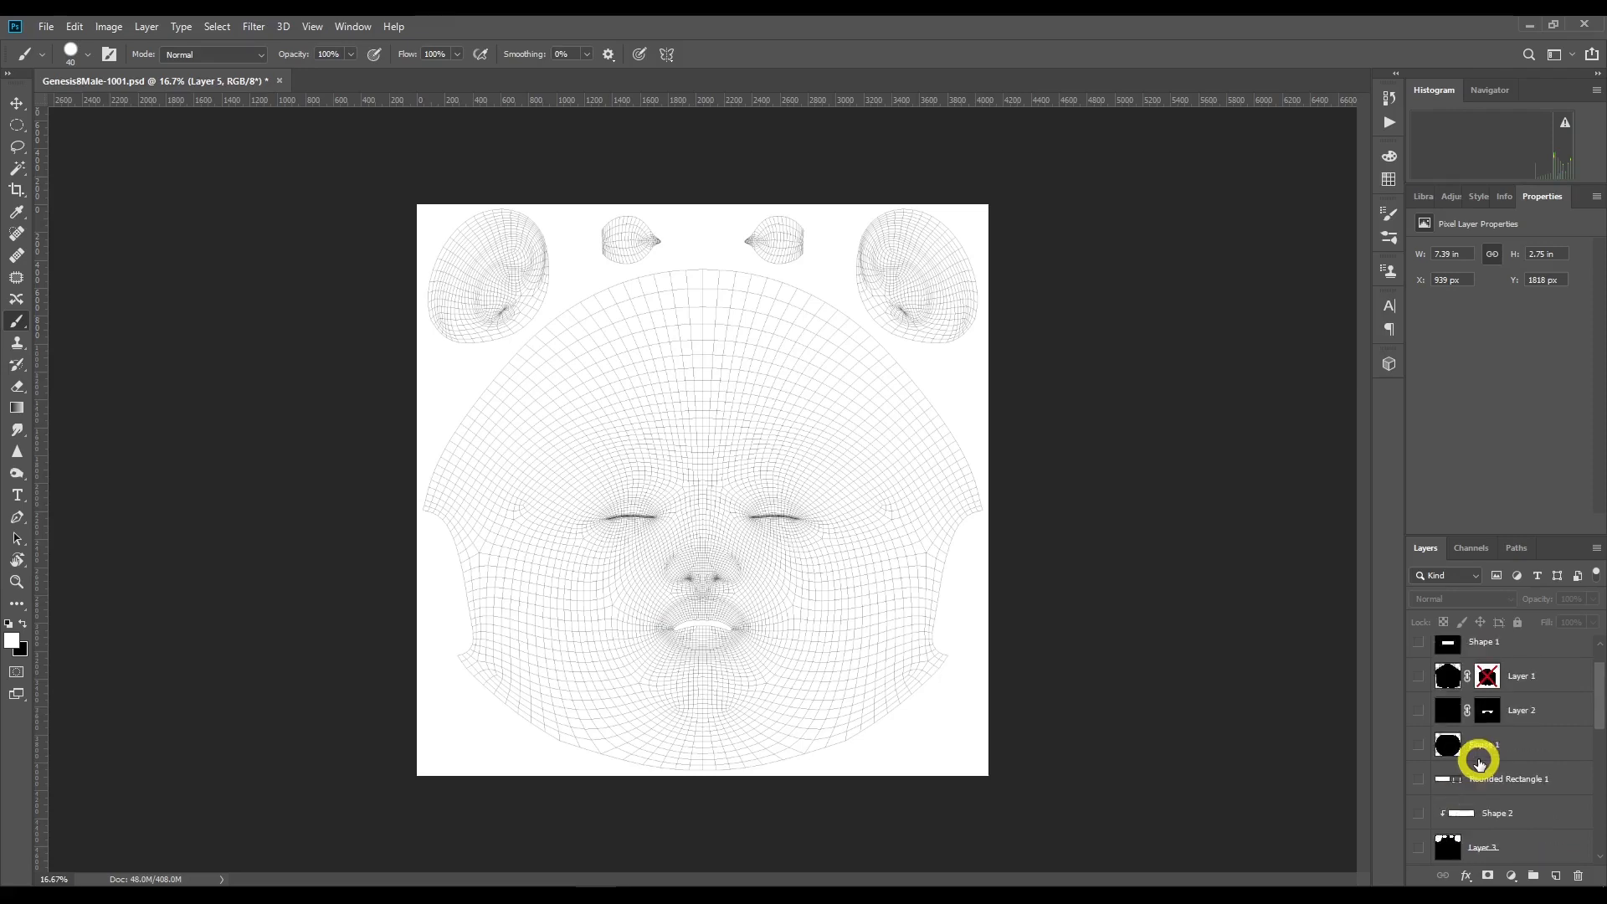
pyautogui.scroll(1, 1479, 763)
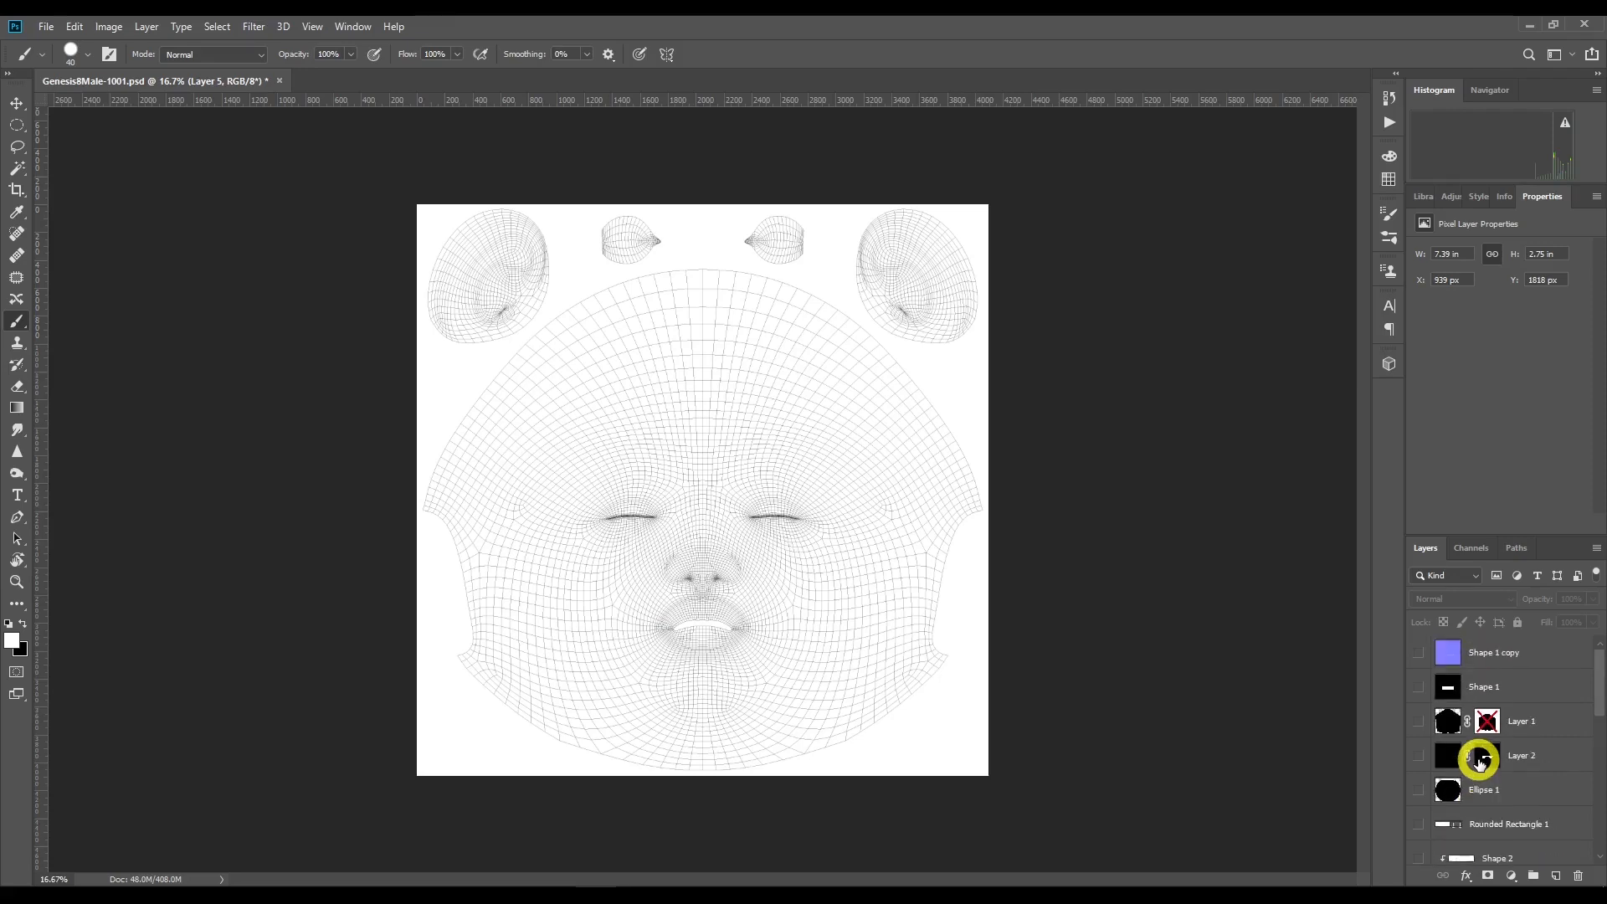
pyautogui.click(1418, 687)
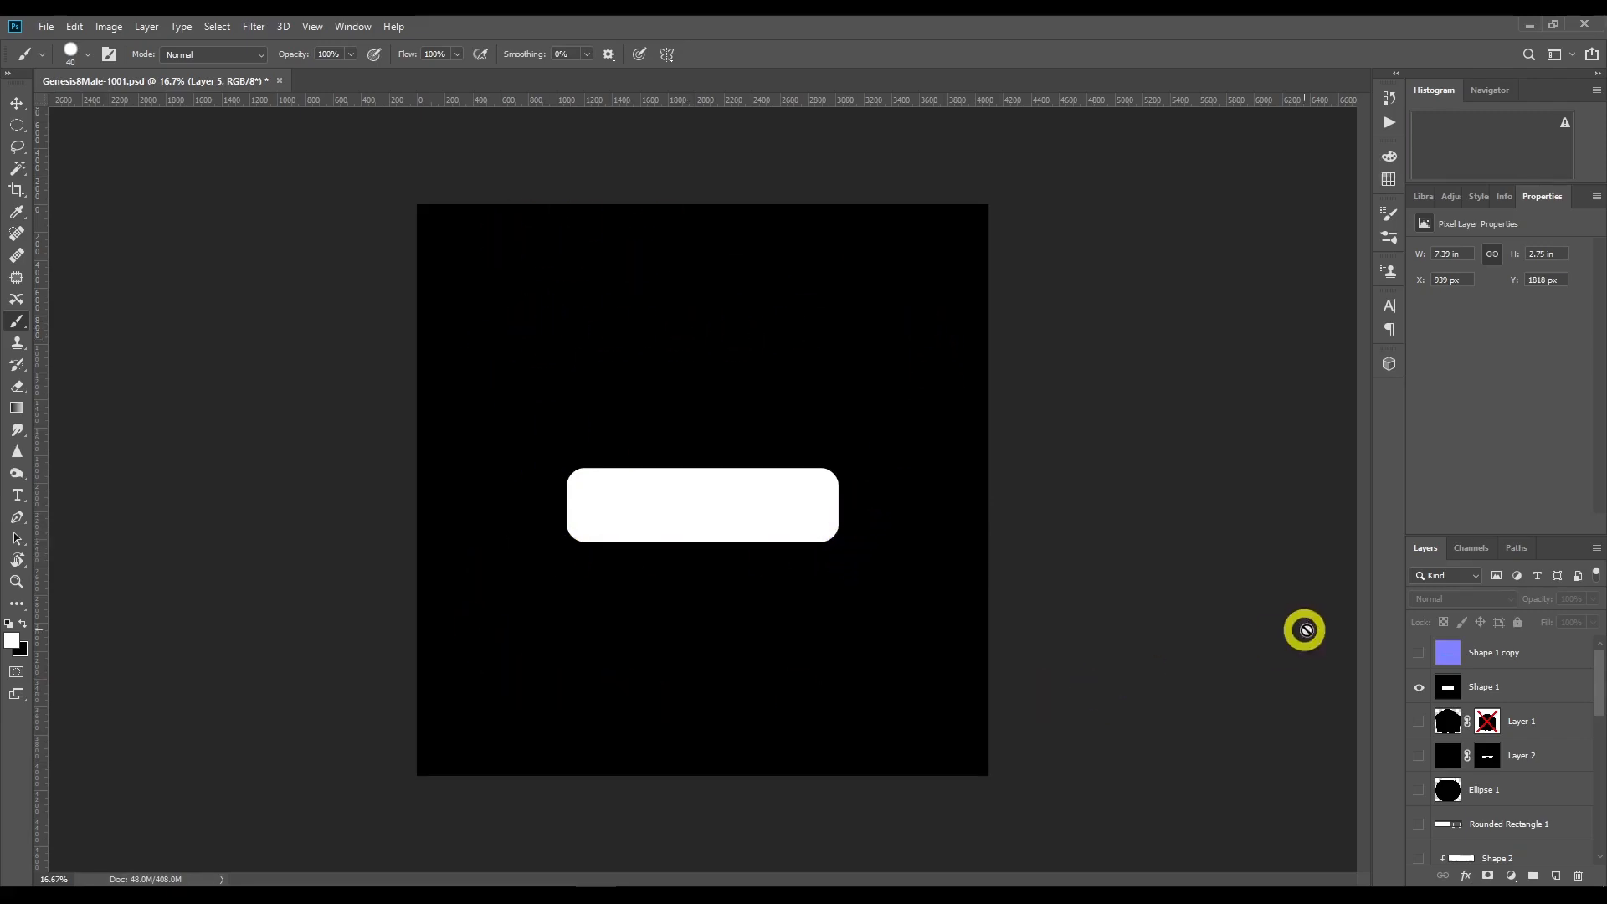
# Lower the Shape 1 layer's opacity to check the white shape against the face UV wireframe, and restore it to 100%
pyautogui.click(1509, 688)
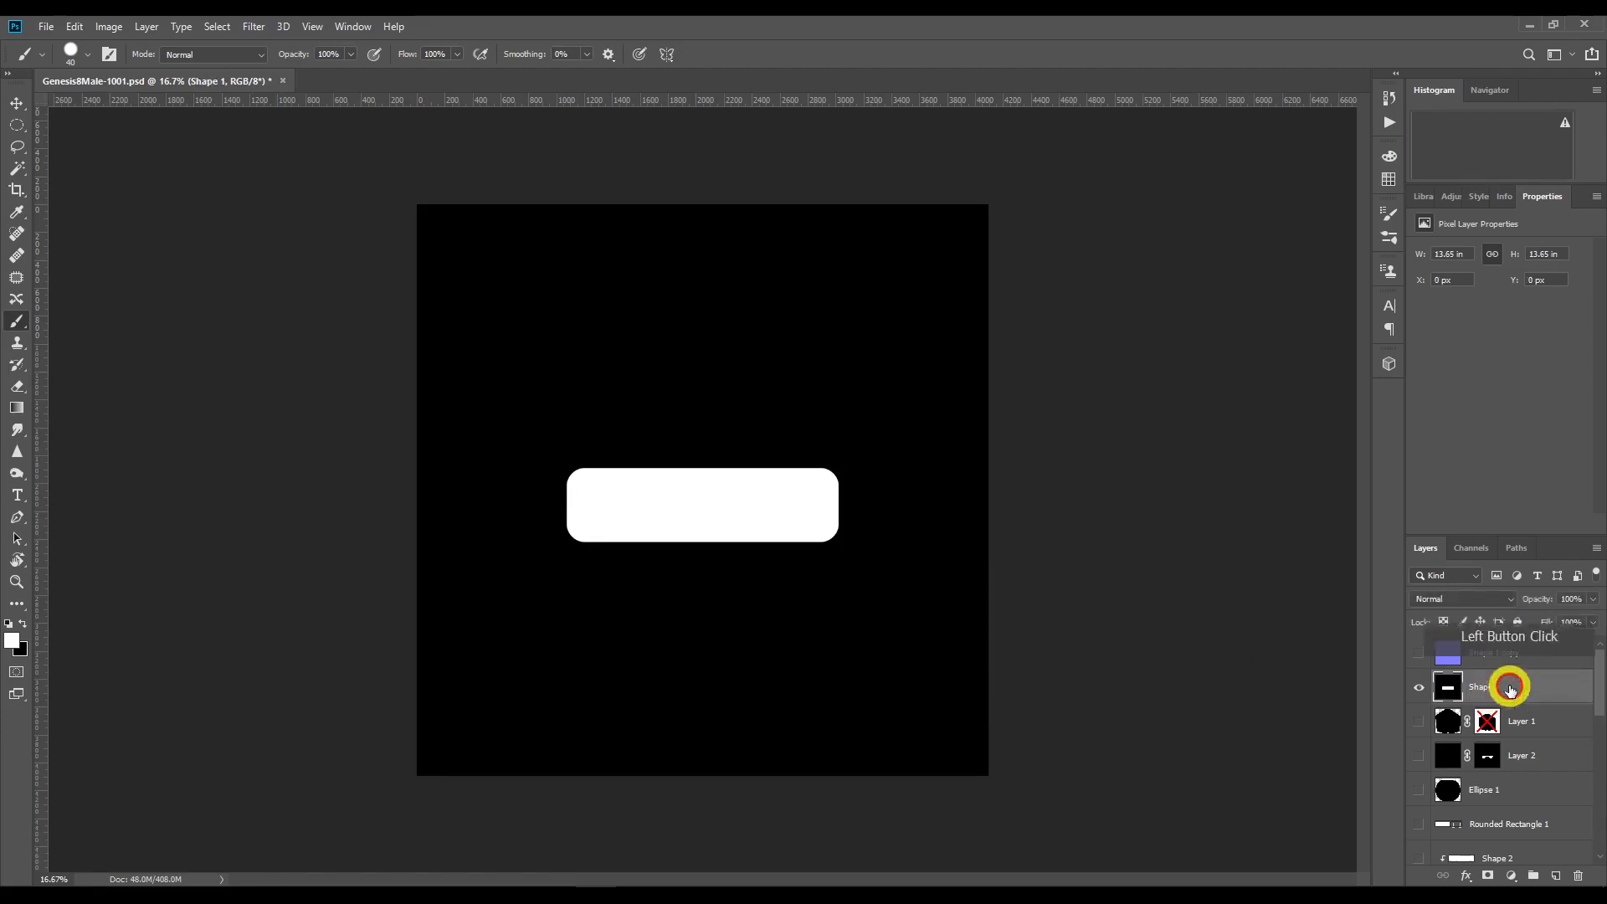
pyautogui.click(1592, 600)
pyautogui.moveTo(1593, 618); pyautogui.dragTo(1554, 619)
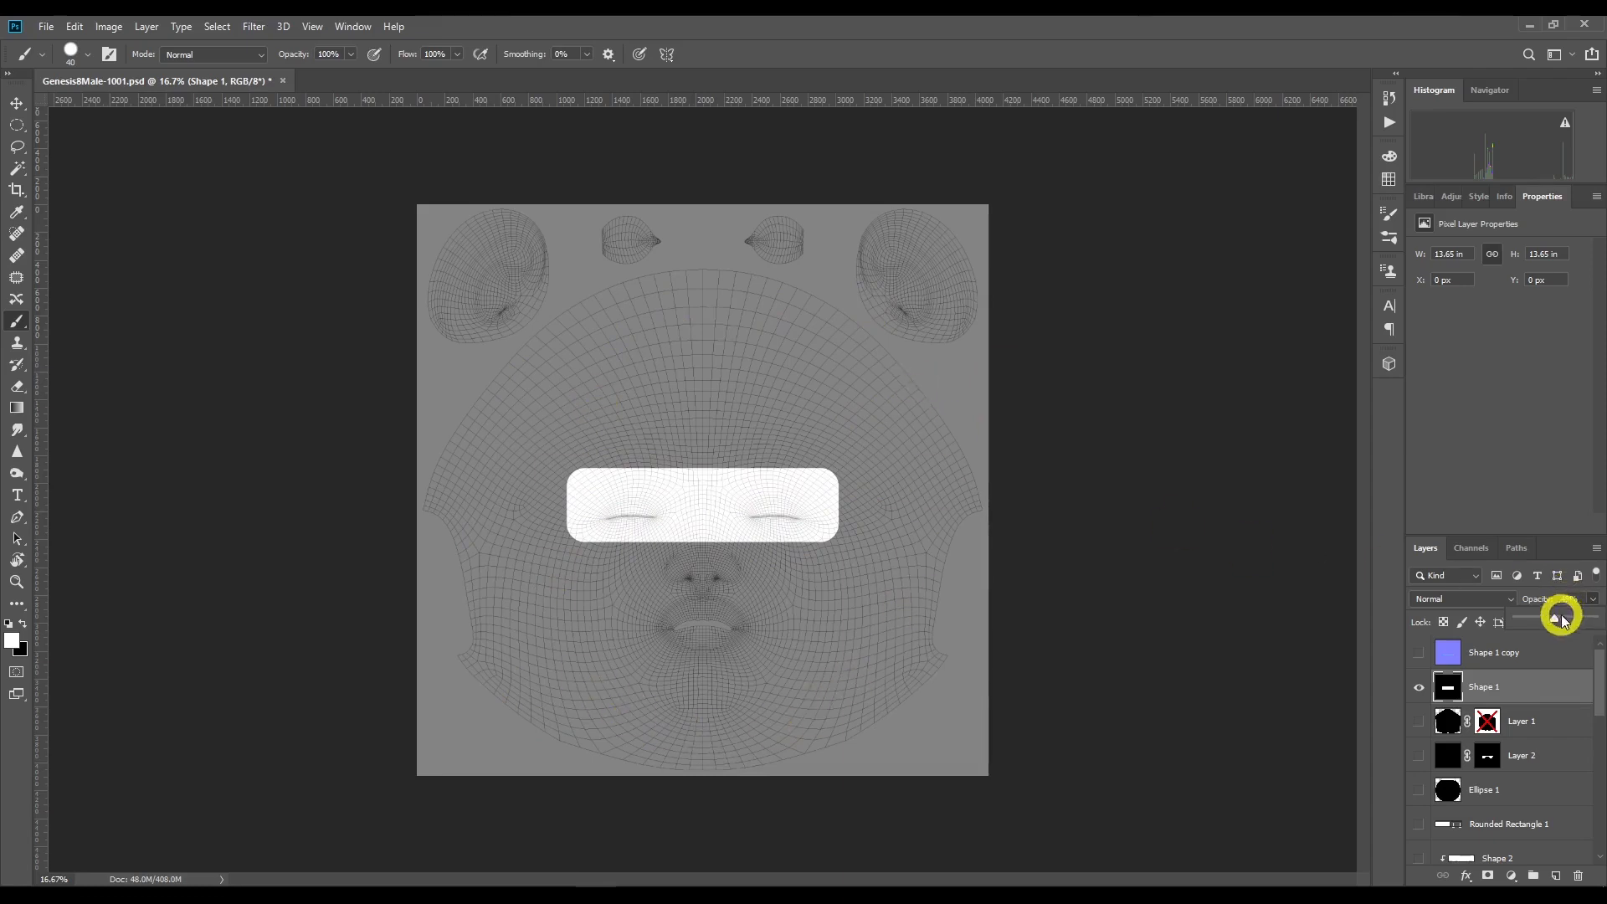
pyautogui.moveTo(1554, 619); pyautogui.dragTo(1596, 618)
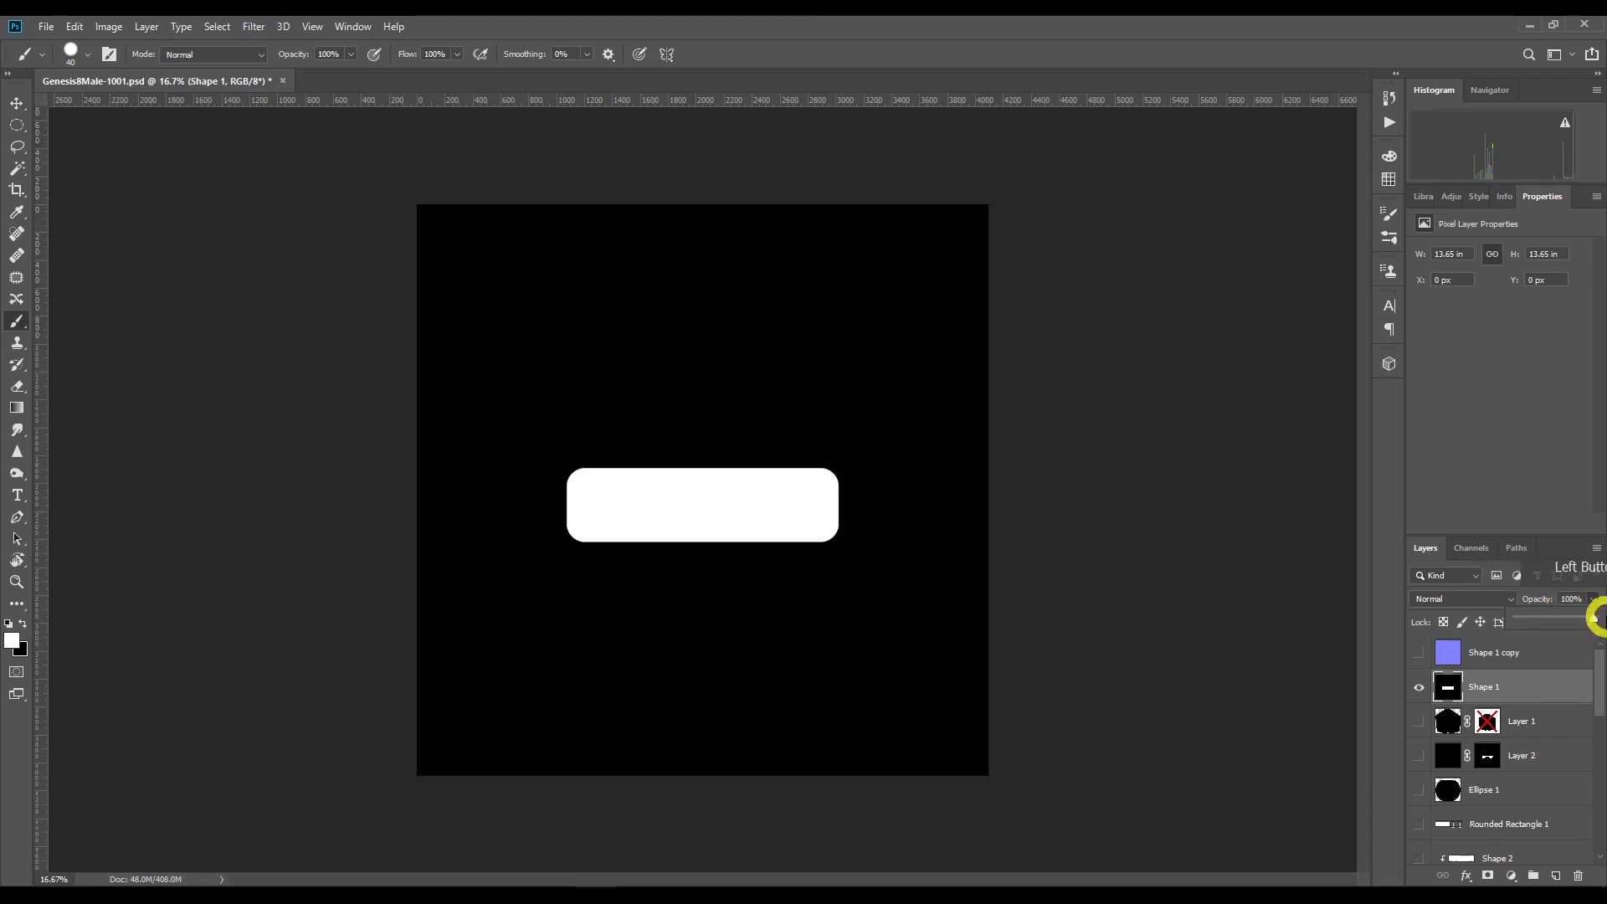
# Save the black and white image as a JPEG named mask in the Gen 3&8 UVs folder, accepting the default JPEG options
pyautogui.click(46, 27)
pyautogui.click(118, 213)
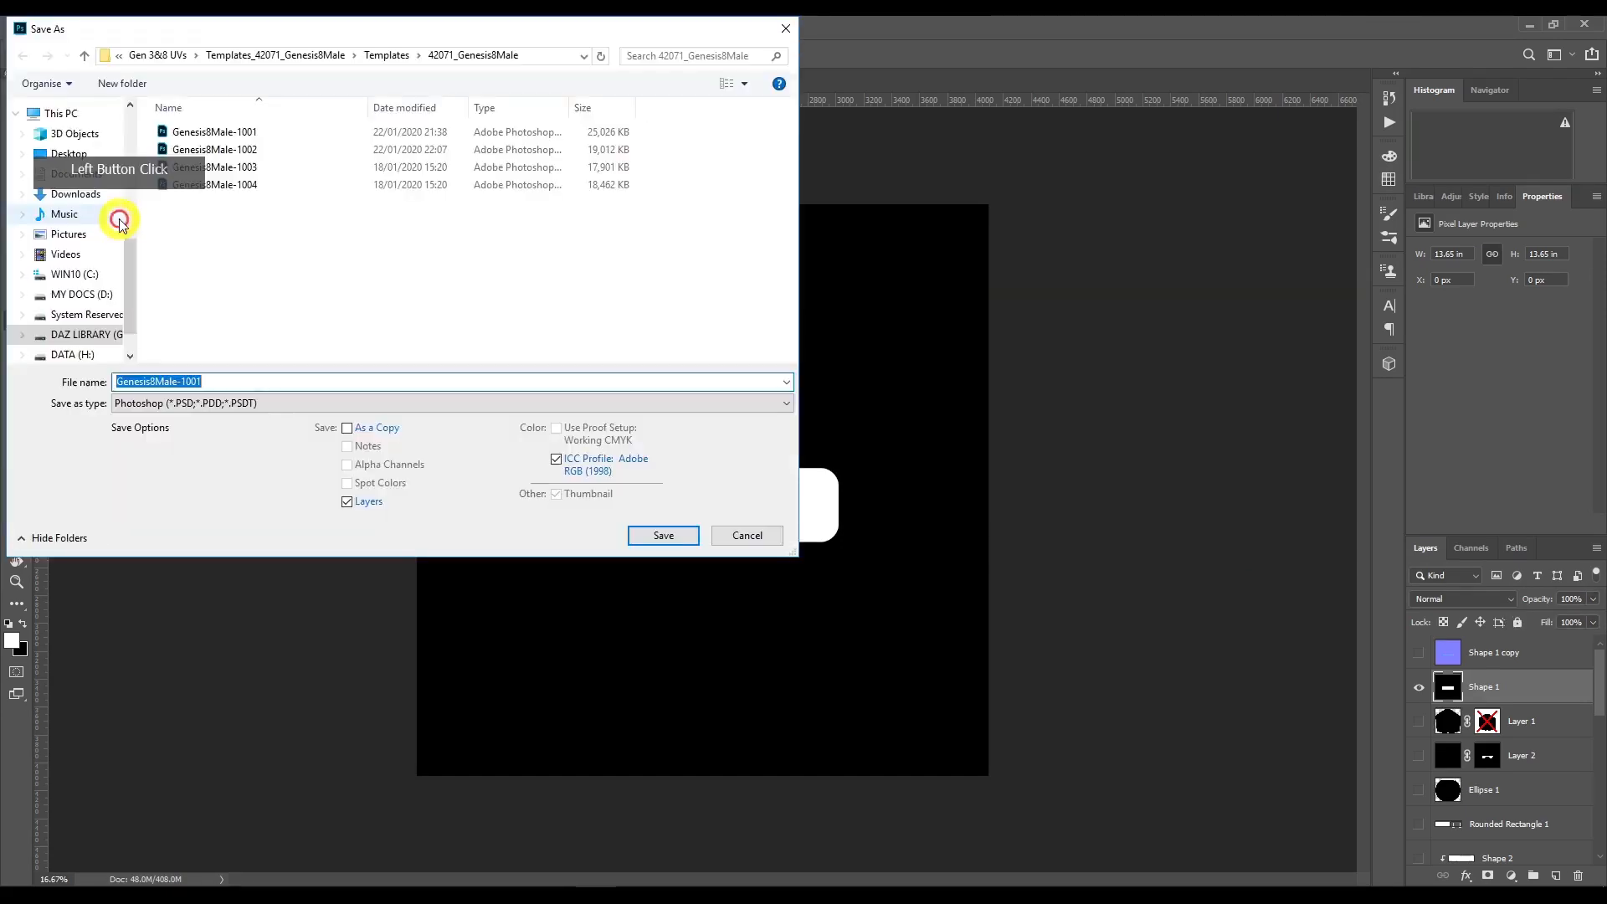
pyautogui.click(331, 403)
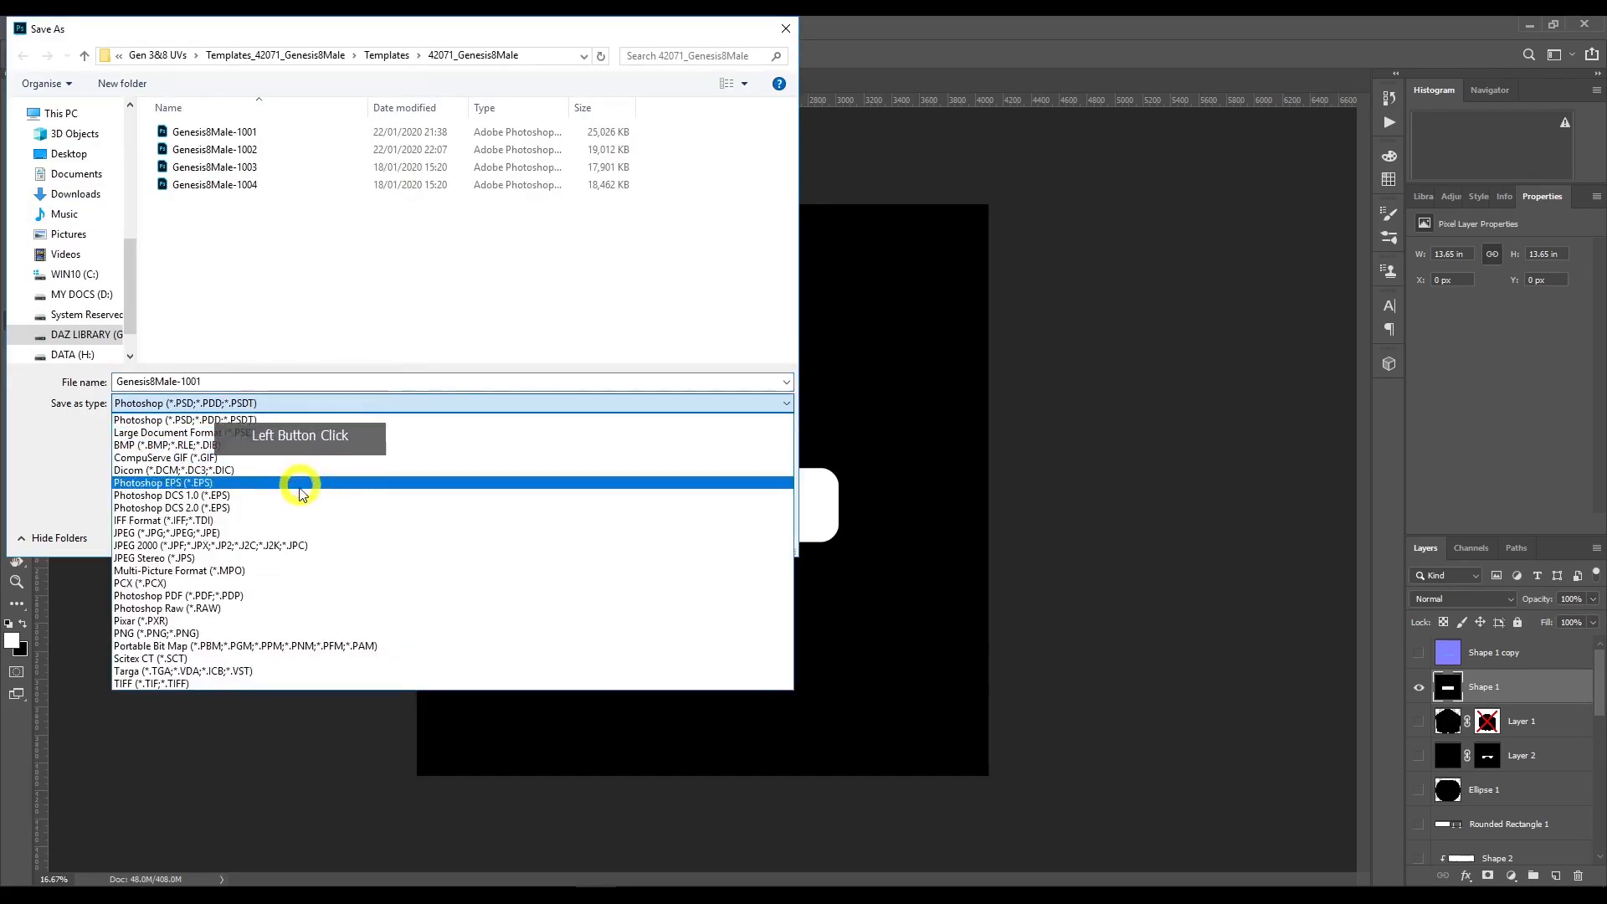
pyautogui.click(299, 536)
pyautogui.click(159, 56)
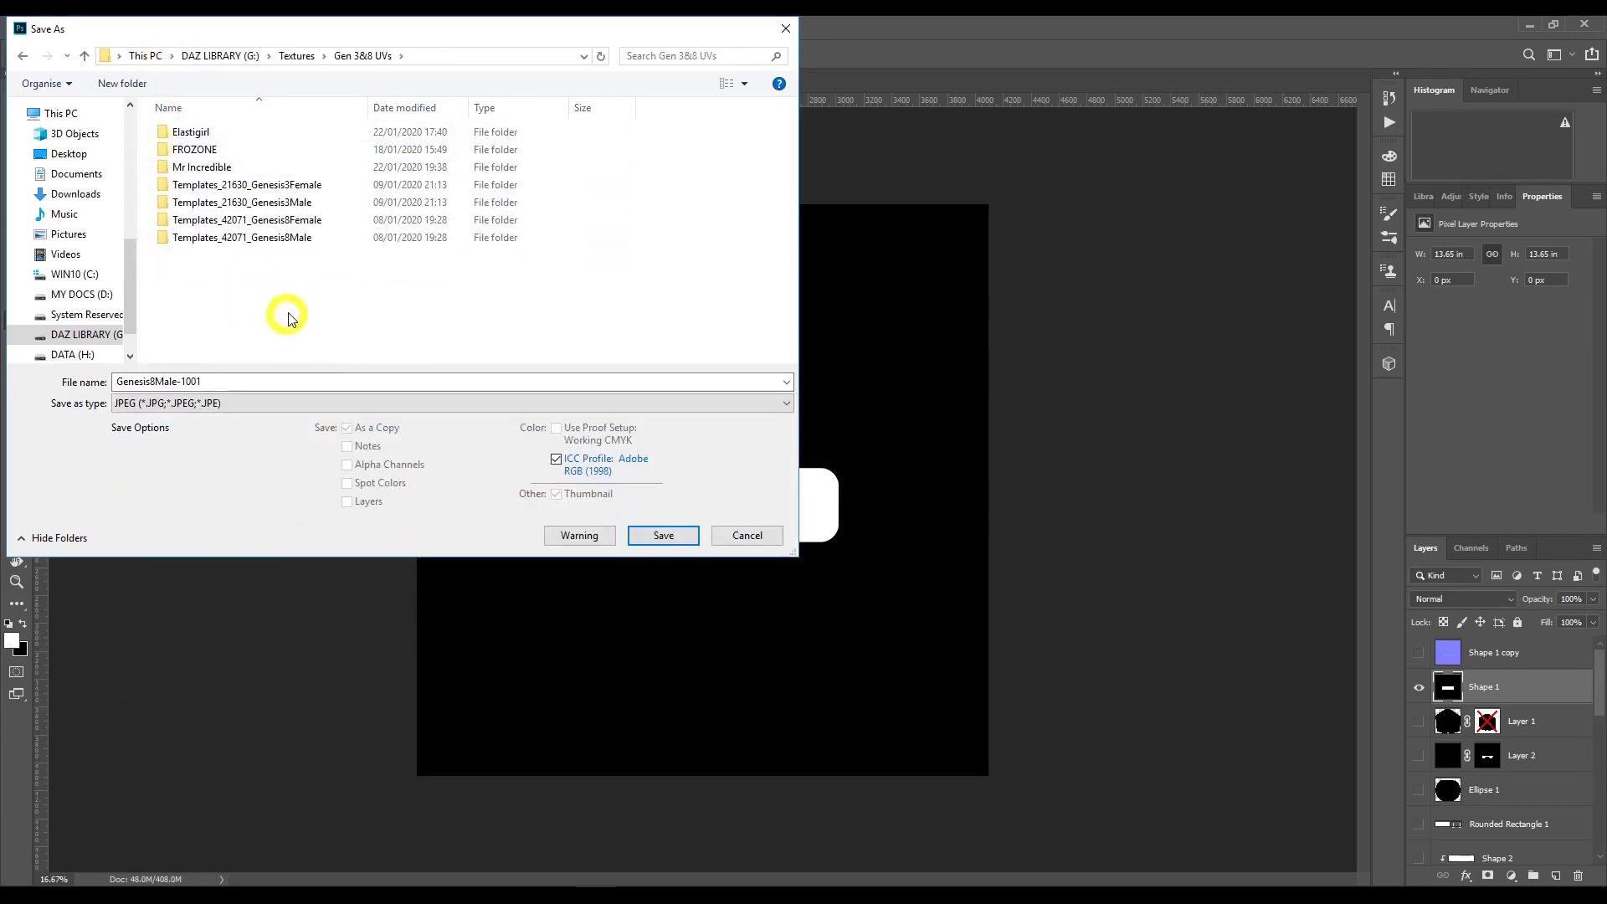
pyautogui.click(249, 379)
pyautogui.write('mask')
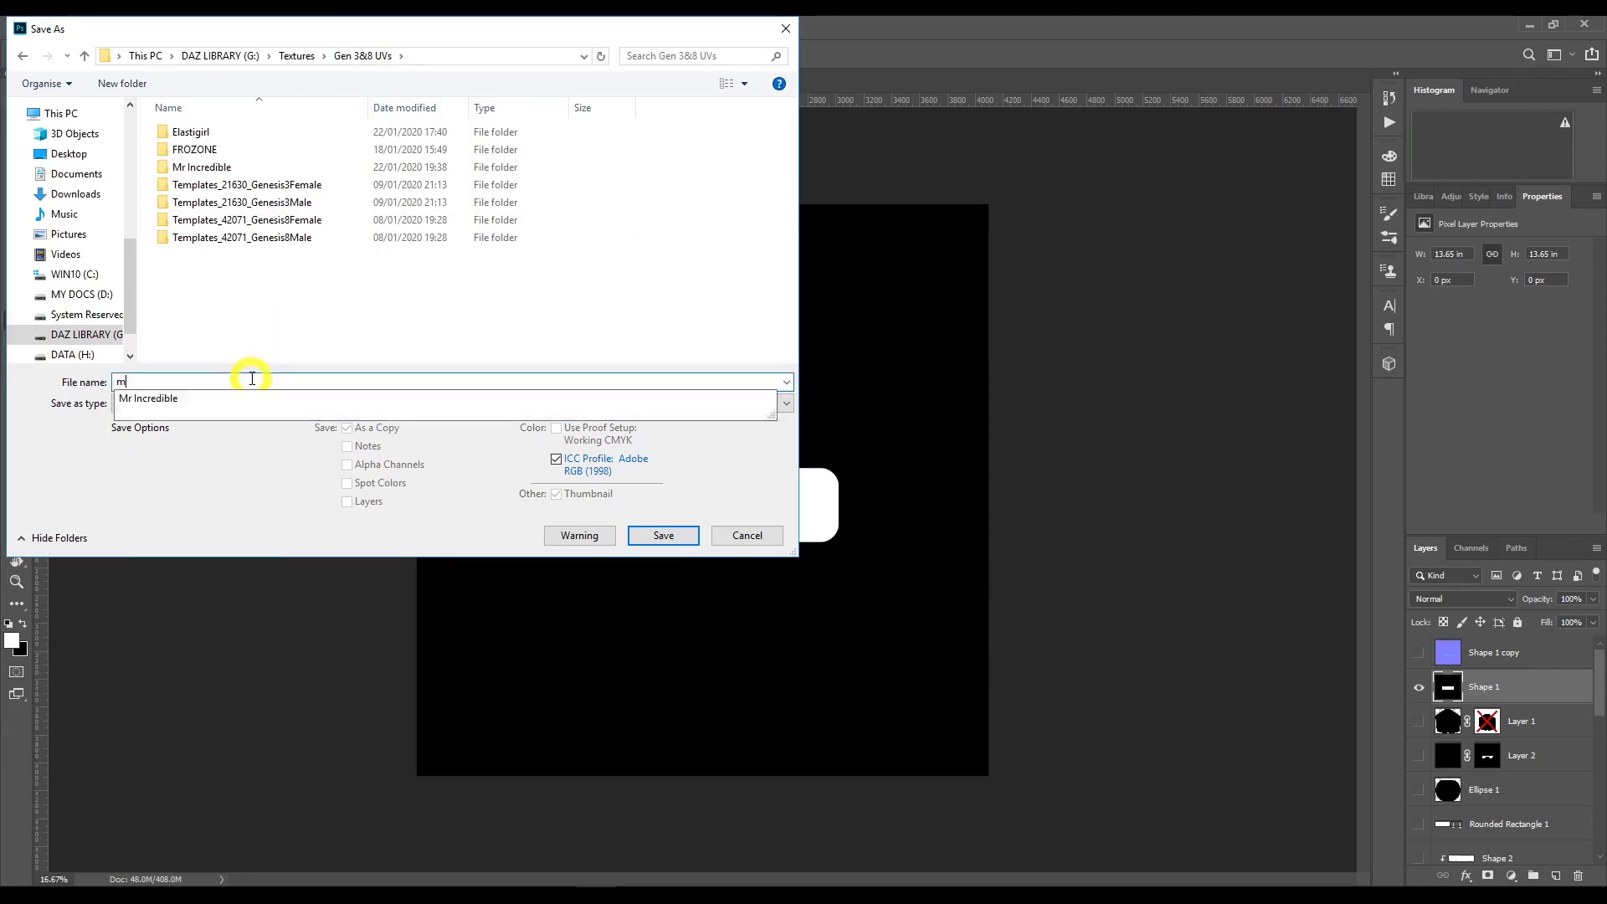
pyautogui.press('Return')
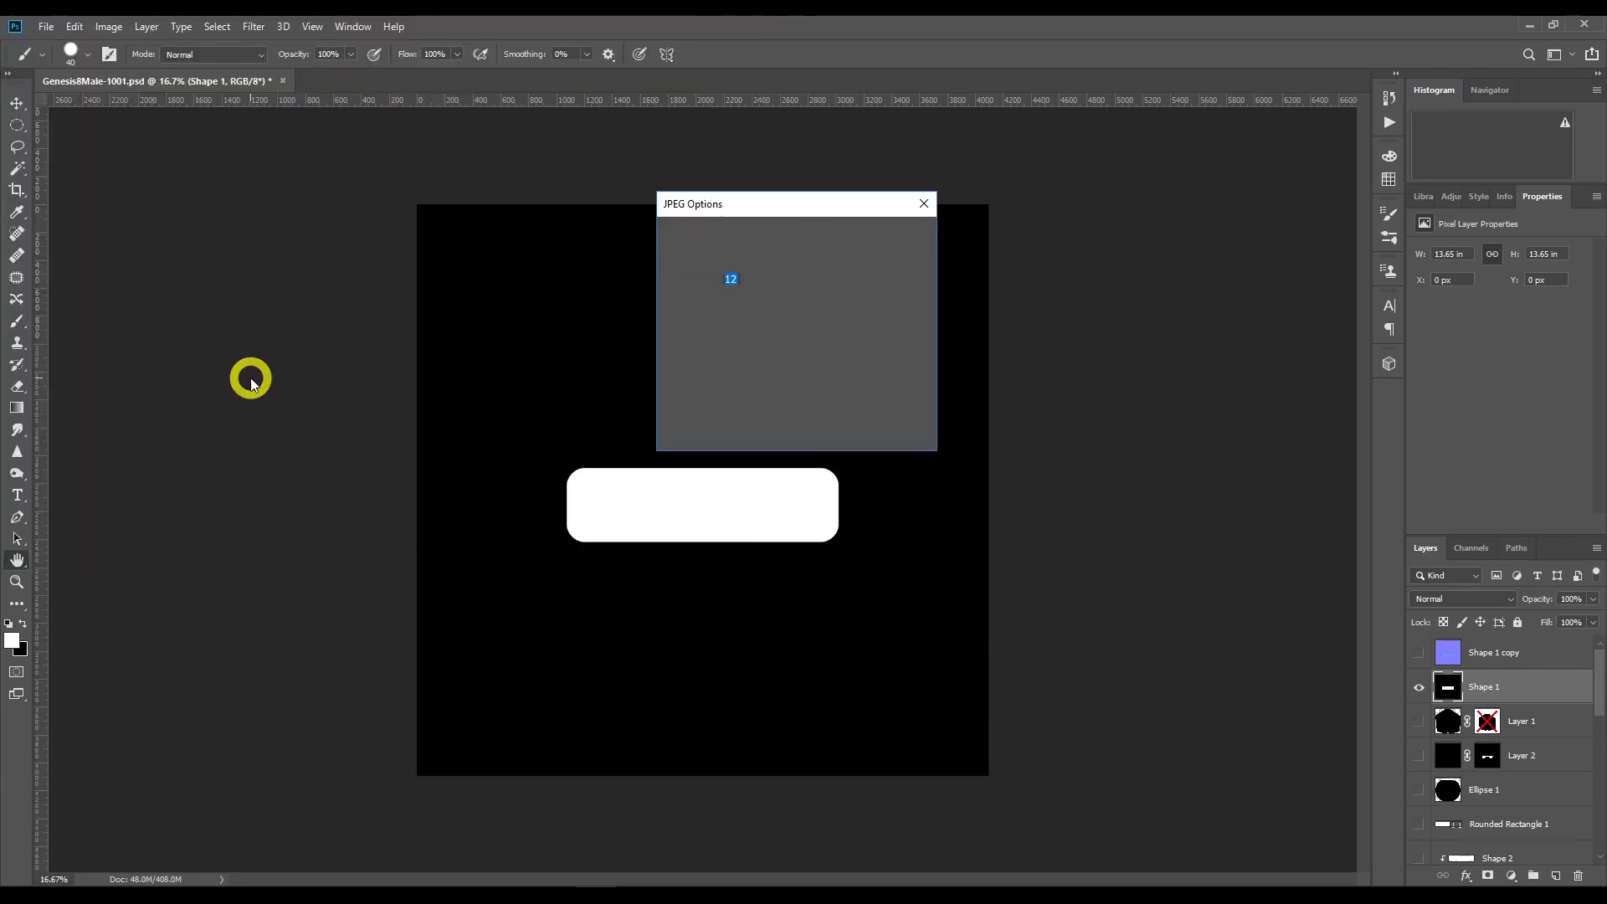
pyautogui.press('Return')
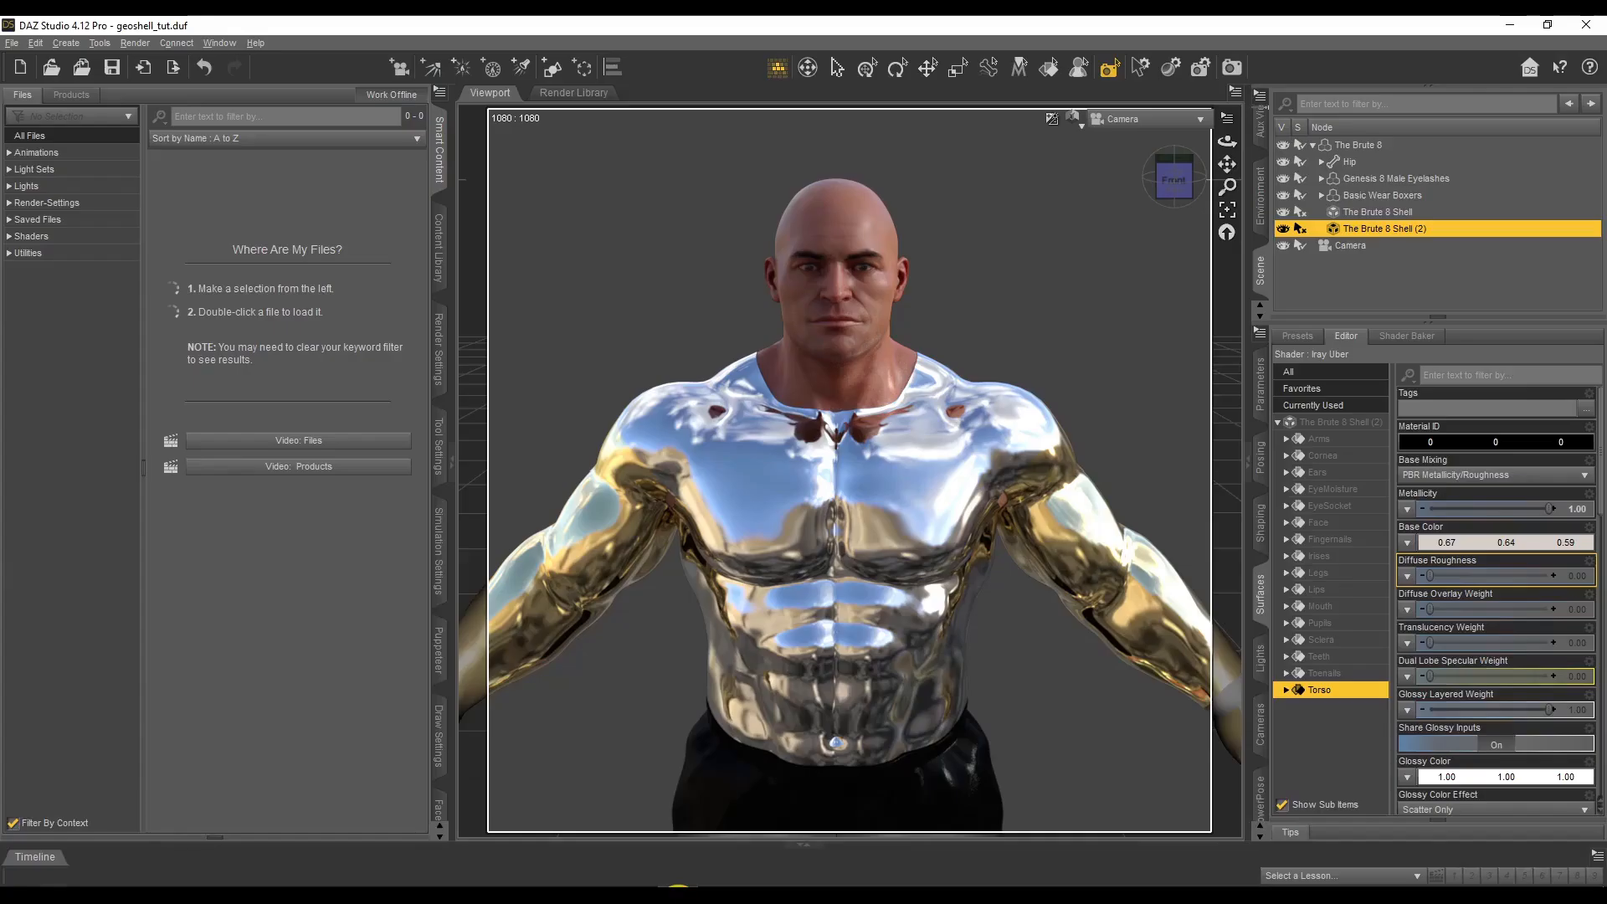
# Switch to DAZ Studio, turn on the Face surface of The Brute 8 Shell and inspect the gold face
pyautogui.click(878, 366)
pyautogui.click(871, 222)
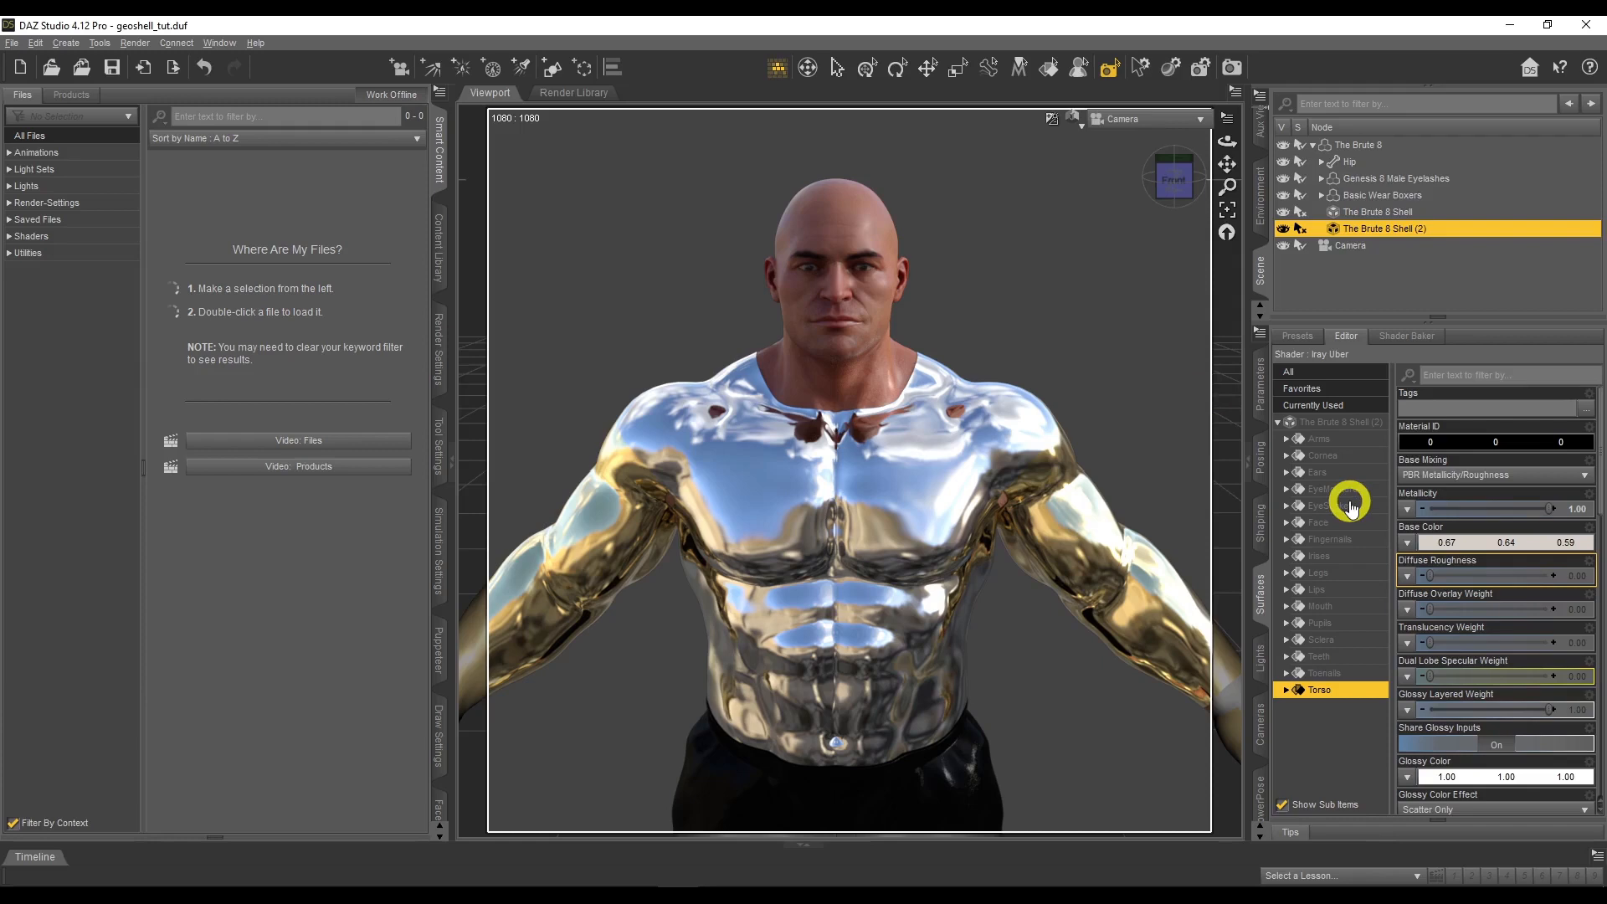
pyautogui.click(1386, 214)
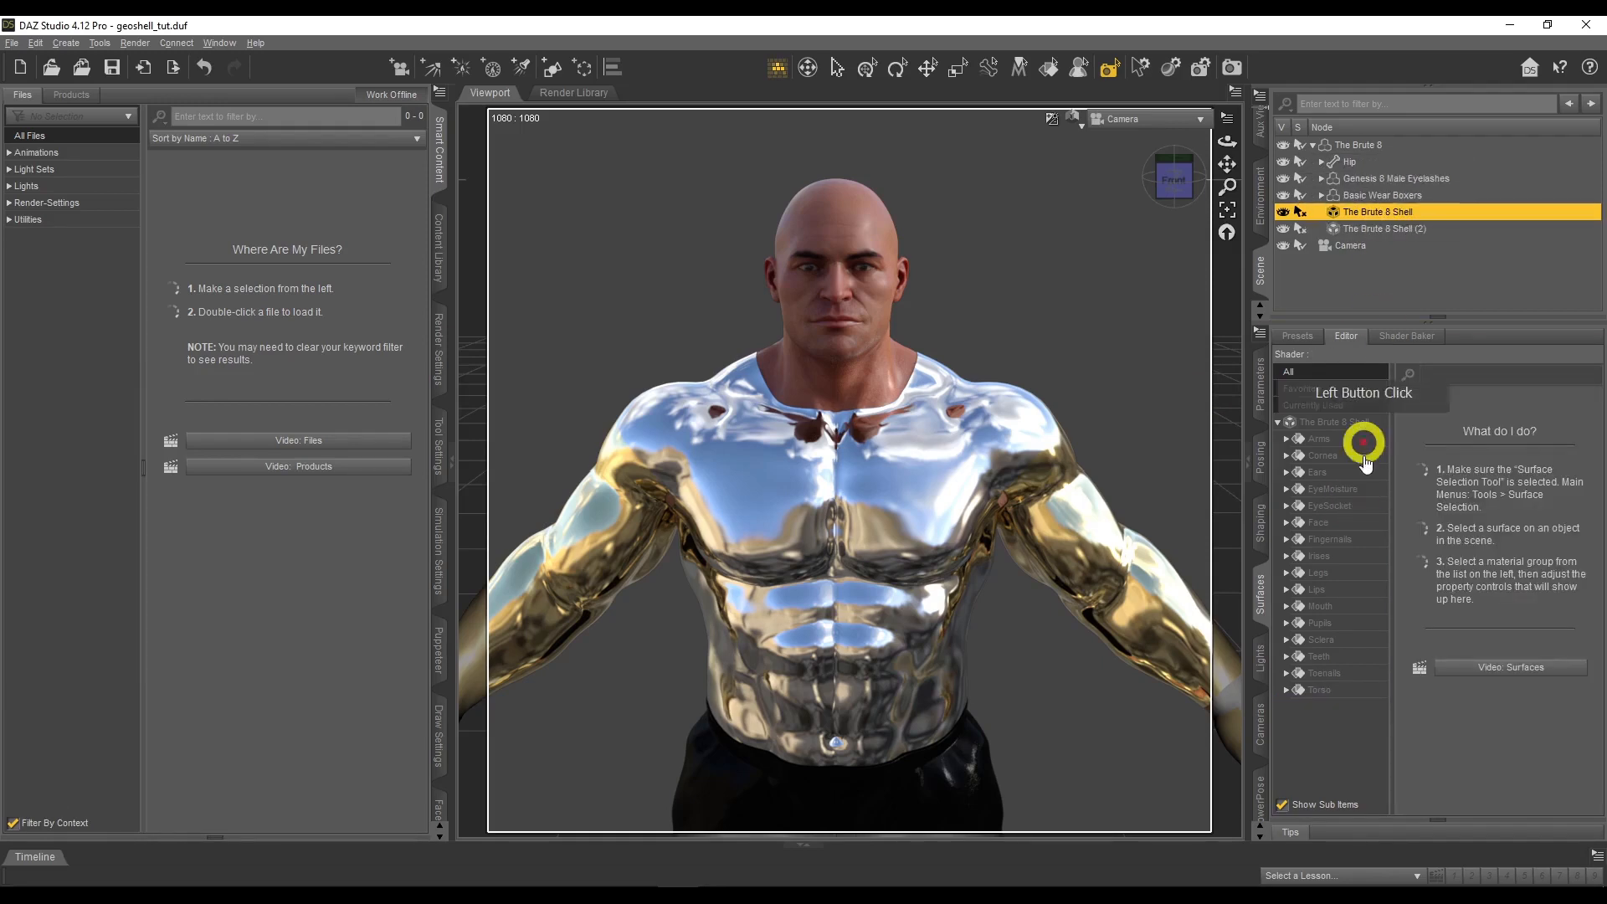
pyautogui.click(1260, 387)
pyautogui.click(1337, 492)
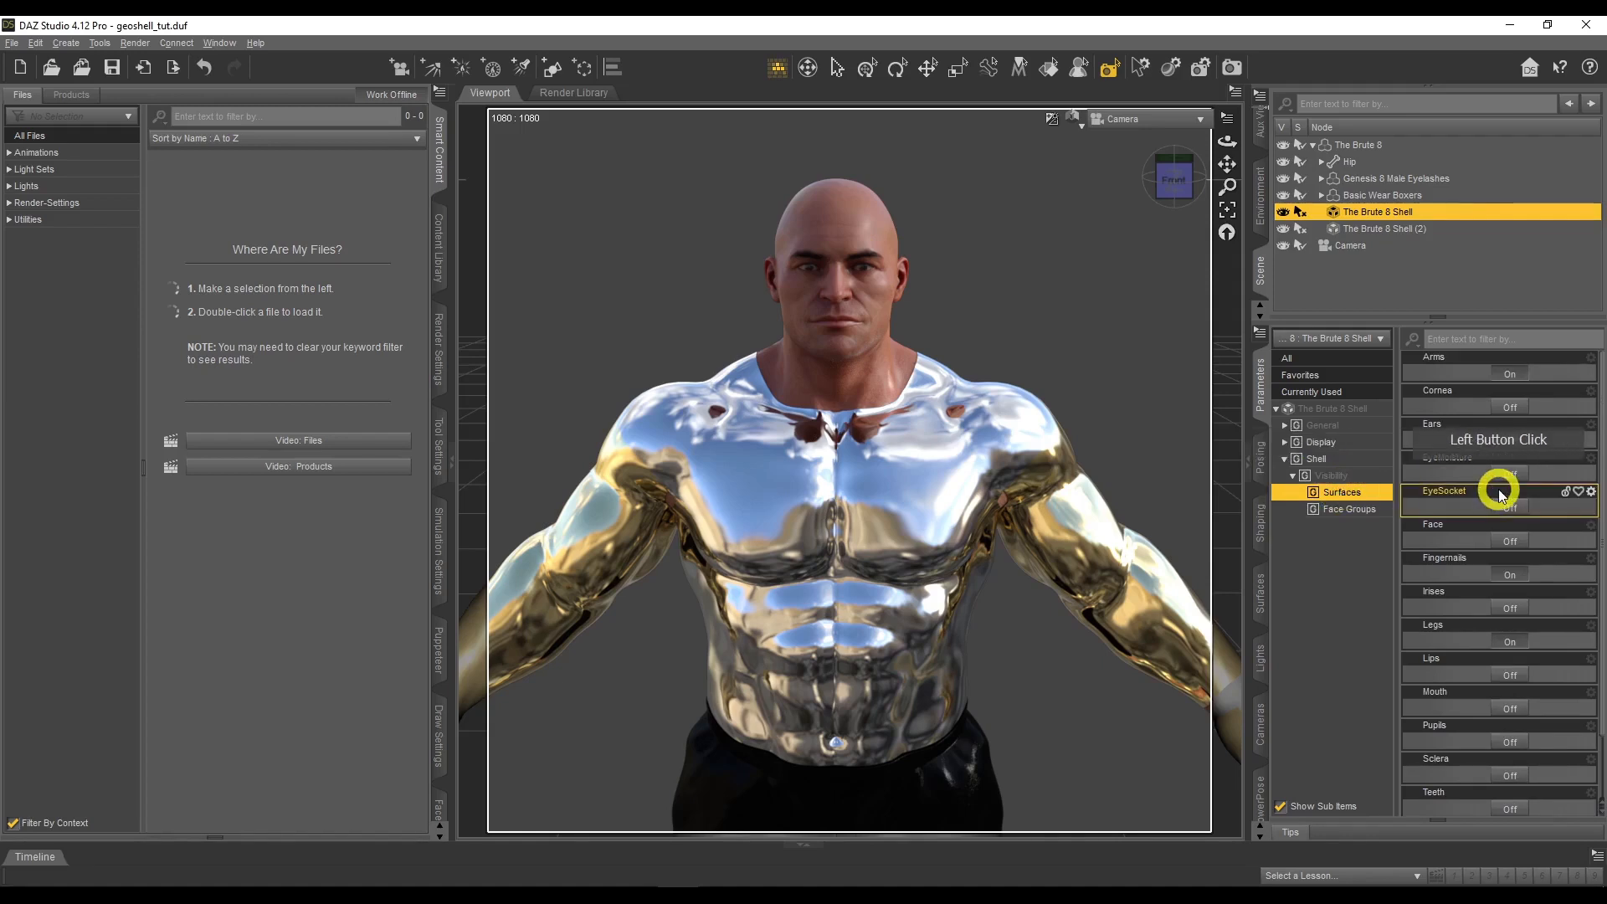
pyautogui.click(1510, 541)
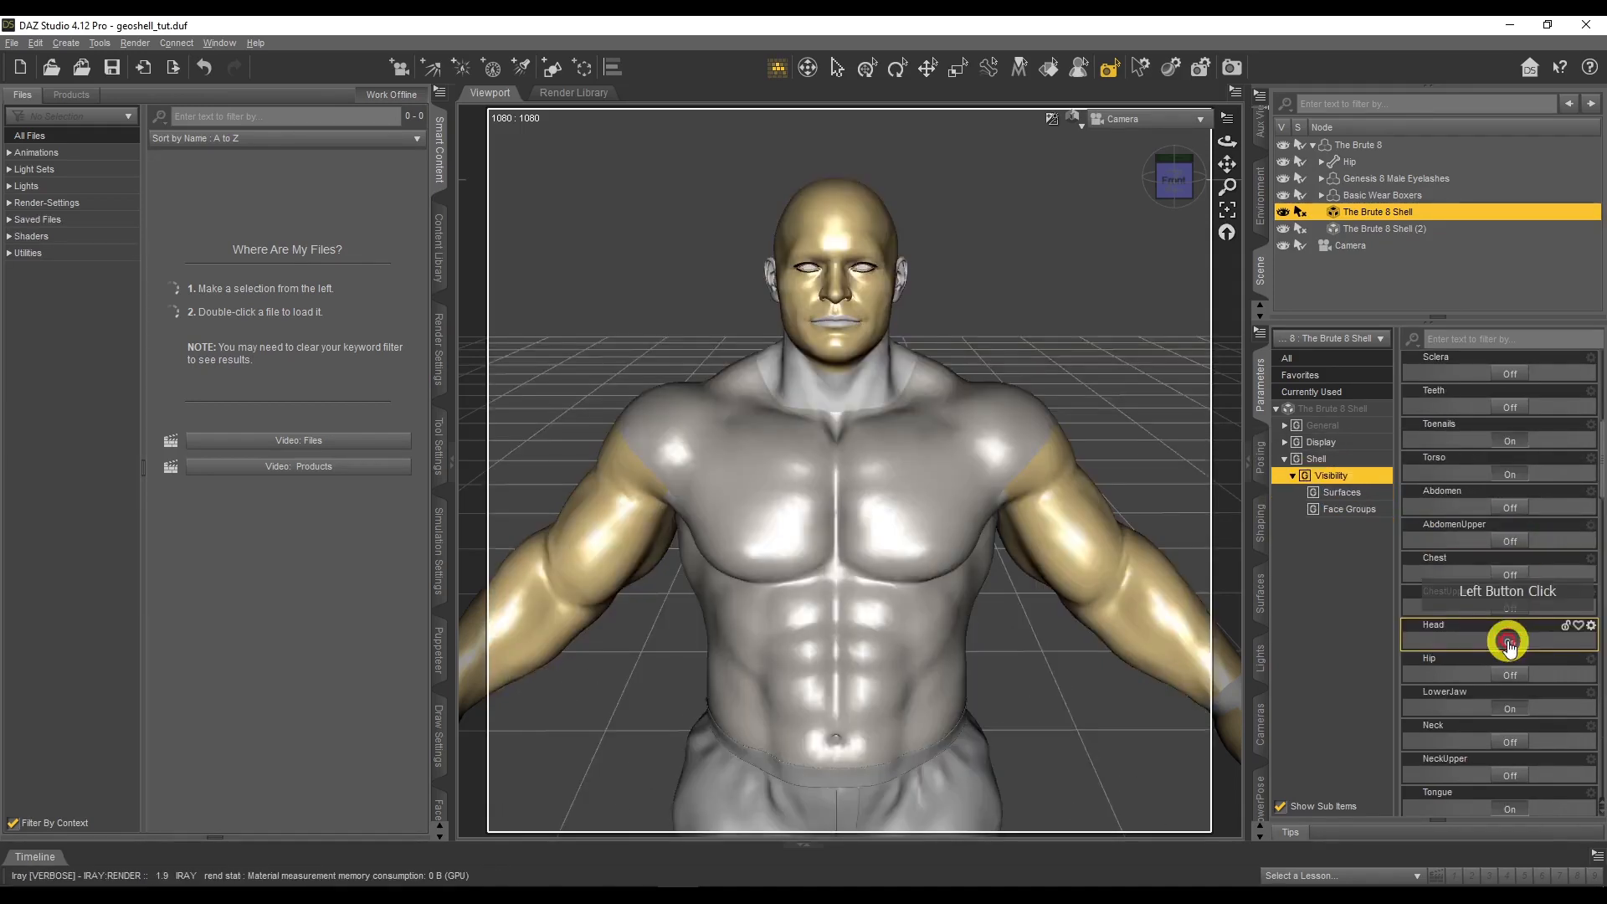
pyautogui.click(1488, 540)
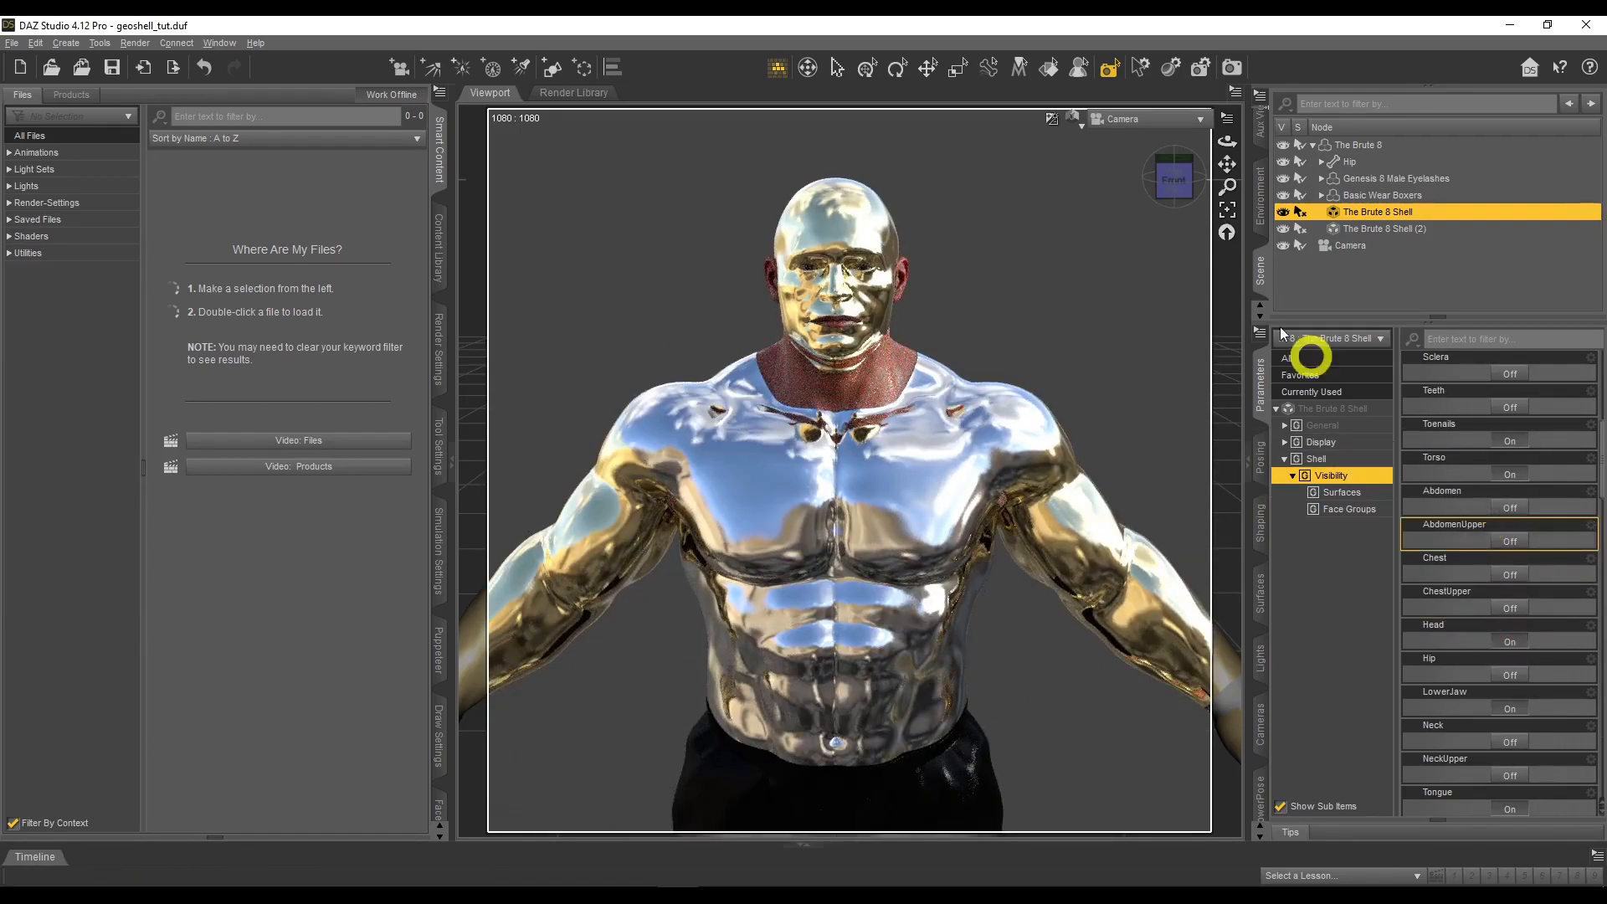
pyautogui.scroll(4, 1521, 544)
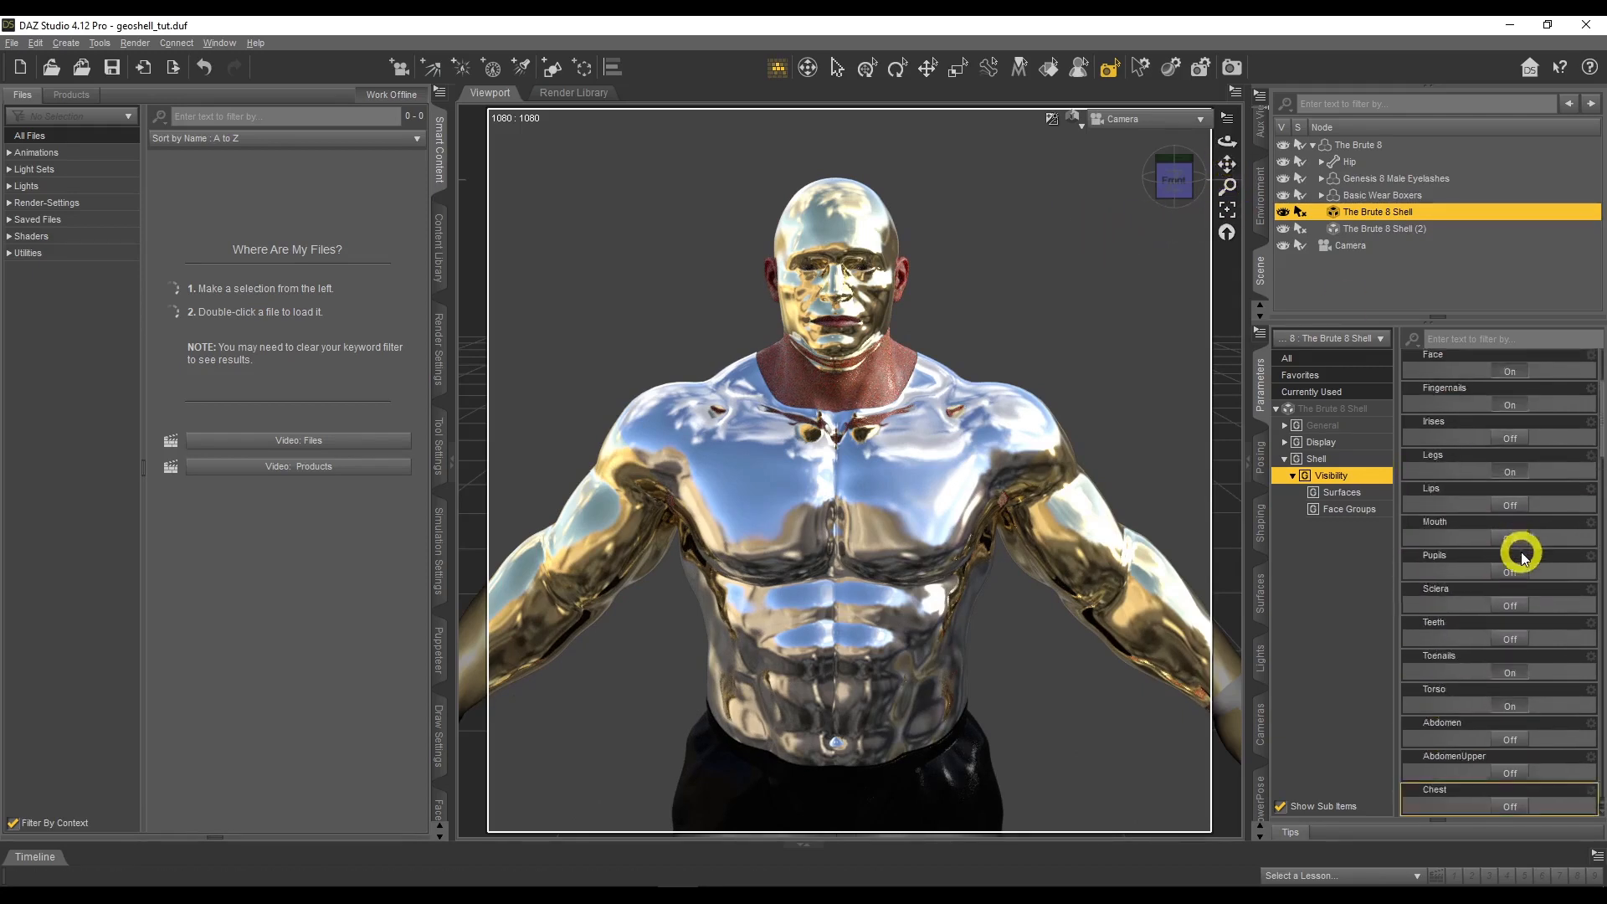
pyautogui.click(1511, 543)
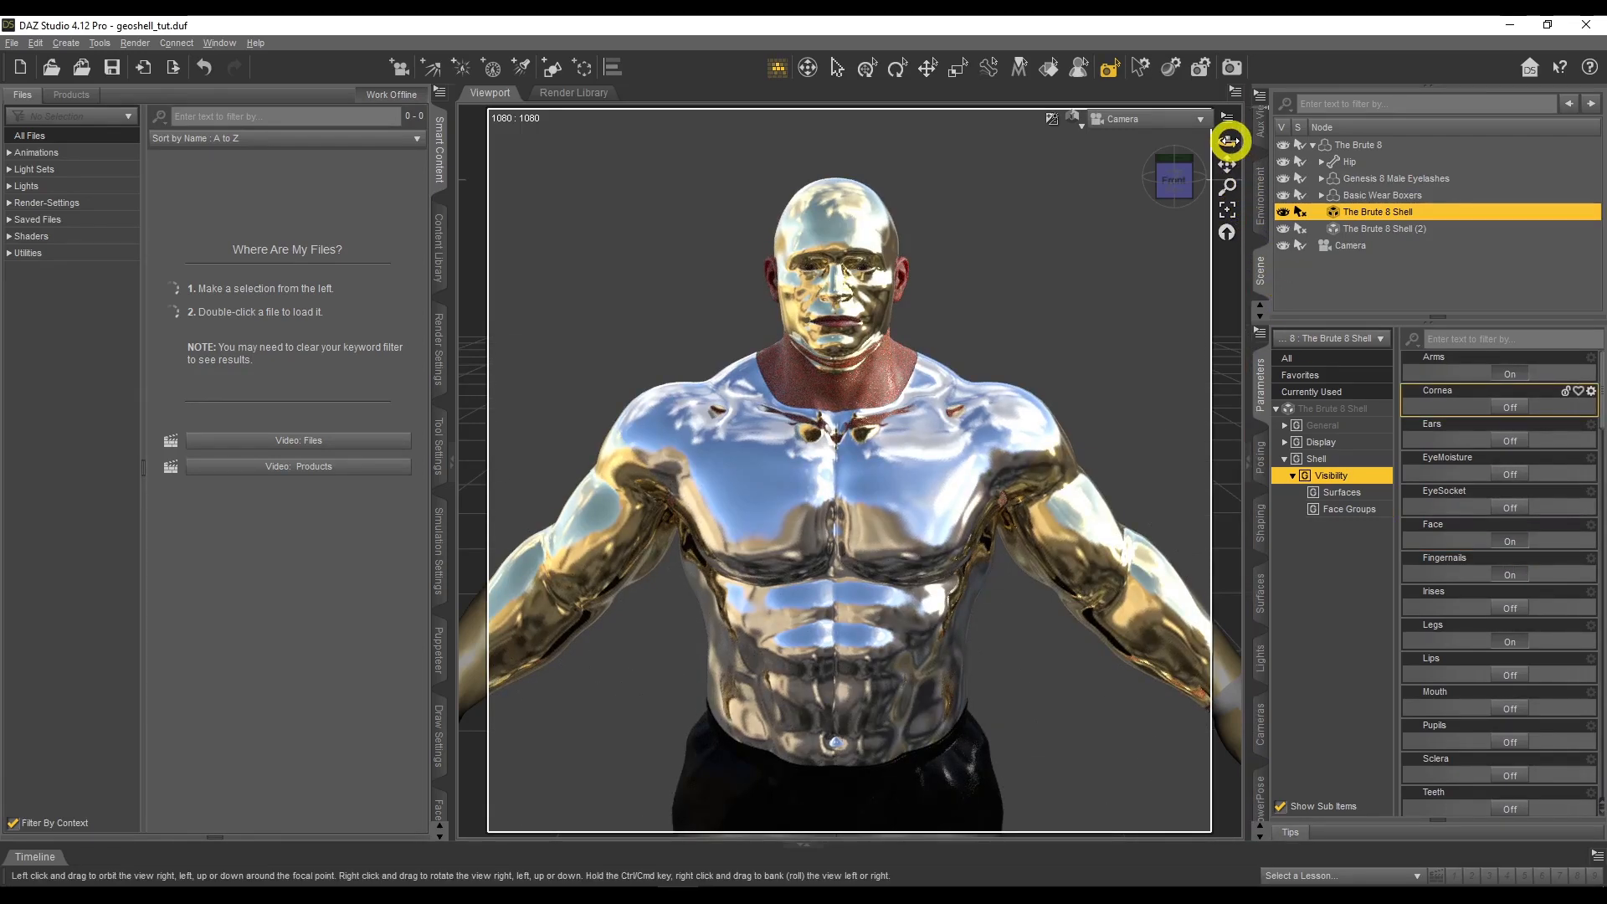
pyautogui.moveTo(1228, 141); pyautogui.dragTo(1229, 142)
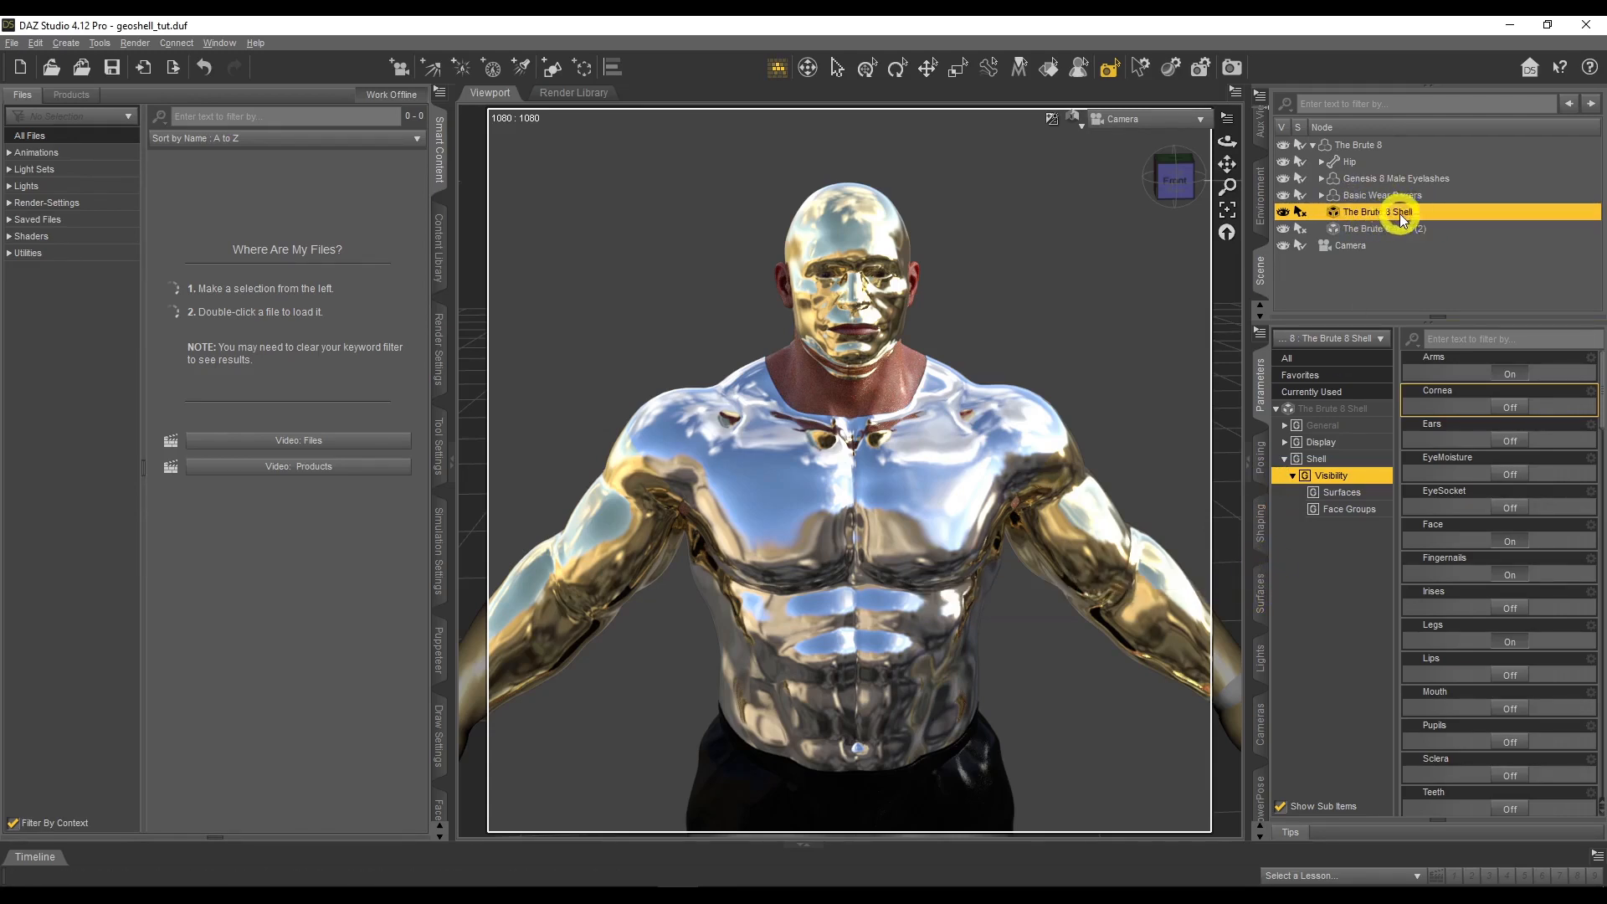
# Load mask.jpg from the Gen 3&8 UVs folder as the Cutout Opacity map of the first shell's Face surface
pyautogui.click(1261, 587)
pyautogui.click(1322, 523)
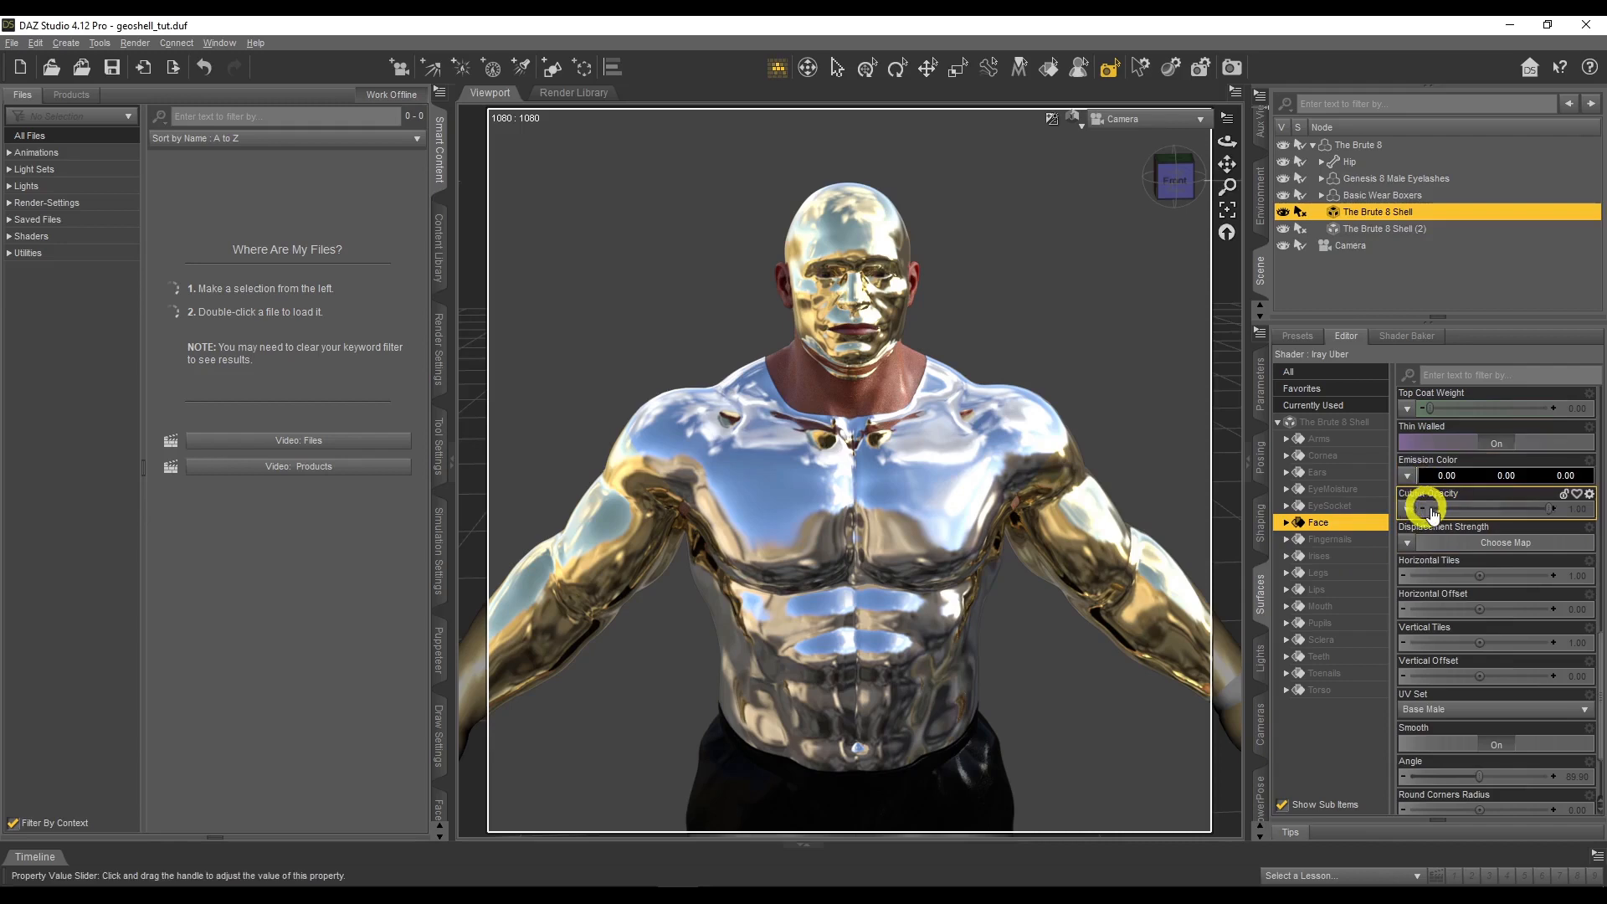
pyautogui.click(1406, 510)
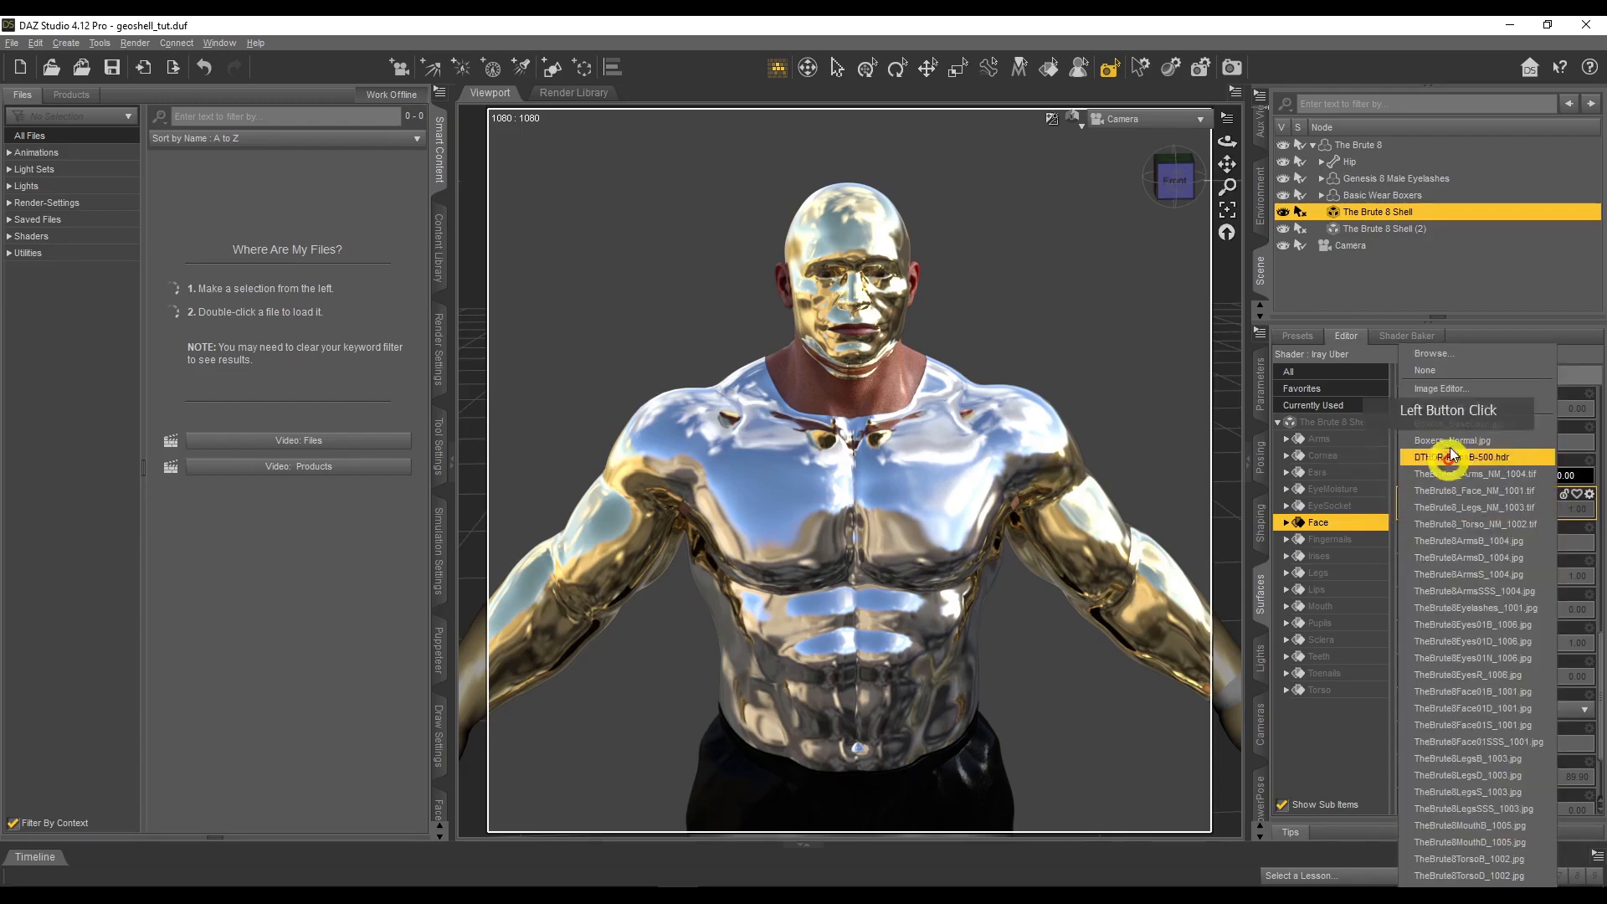
pyautogui.click(1448, 356)
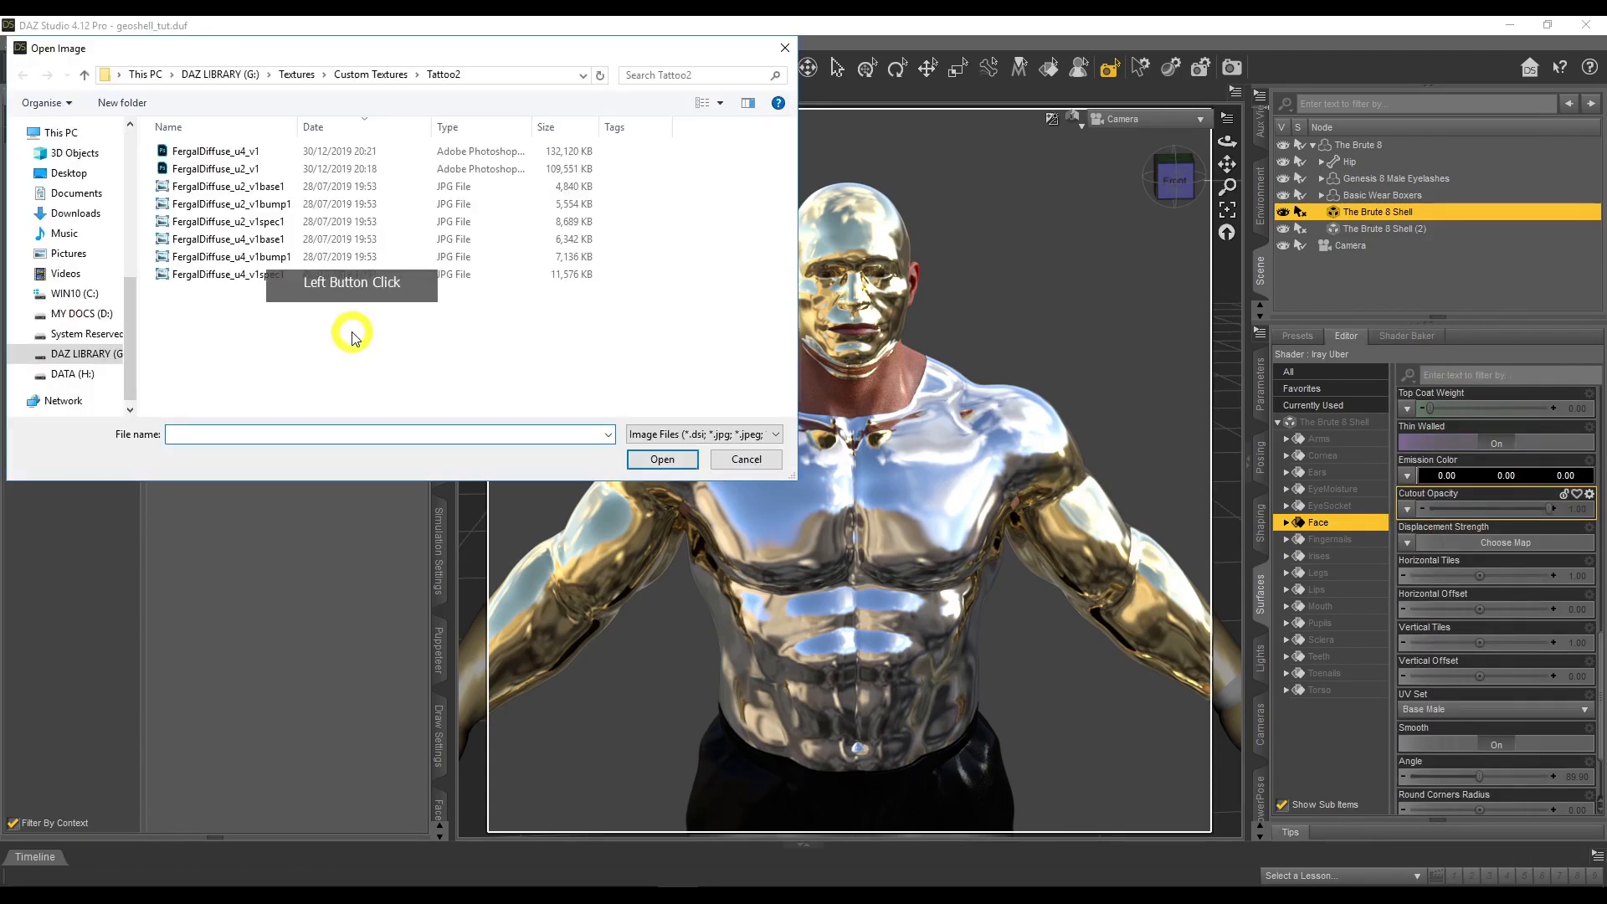
pyautogui.click(297, 75)
pyautogui.doubleClick(237, 151)
pyautogui.doubleClick(237, 275)
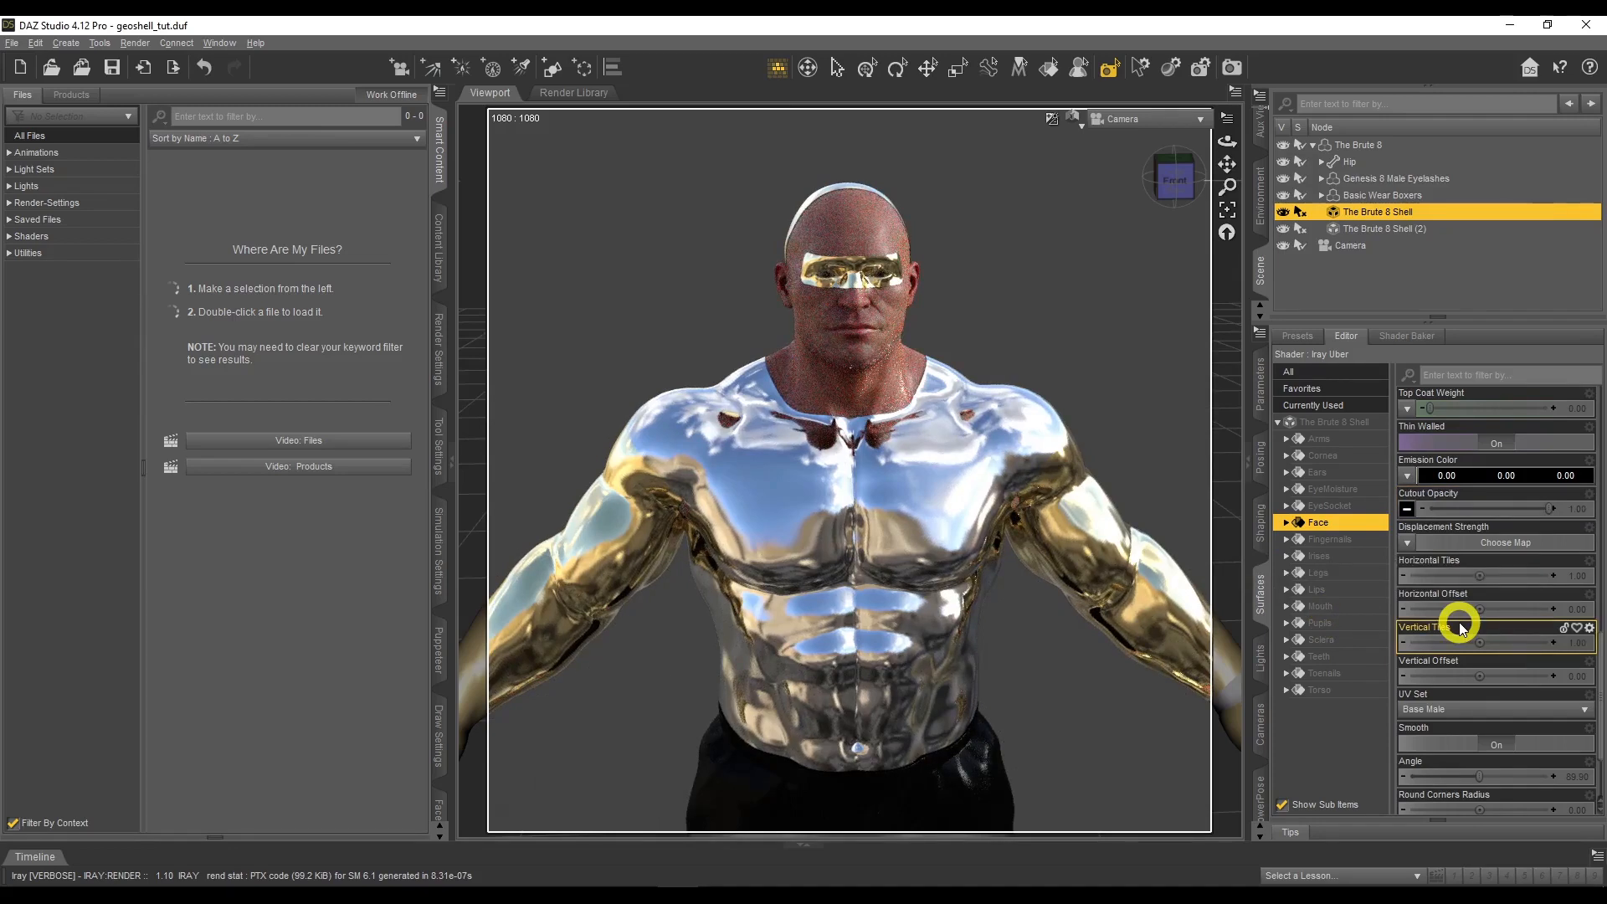
# Try the first shell's Face surface with minimum Metallicity, restore it to 1.00, and review its Cutout Opacity map
pyautogui.scroll(15, 1489, 502)
pyautogui.scroll(1, 1489, 502)
pyautogui.scroll(3, 1489, 502)
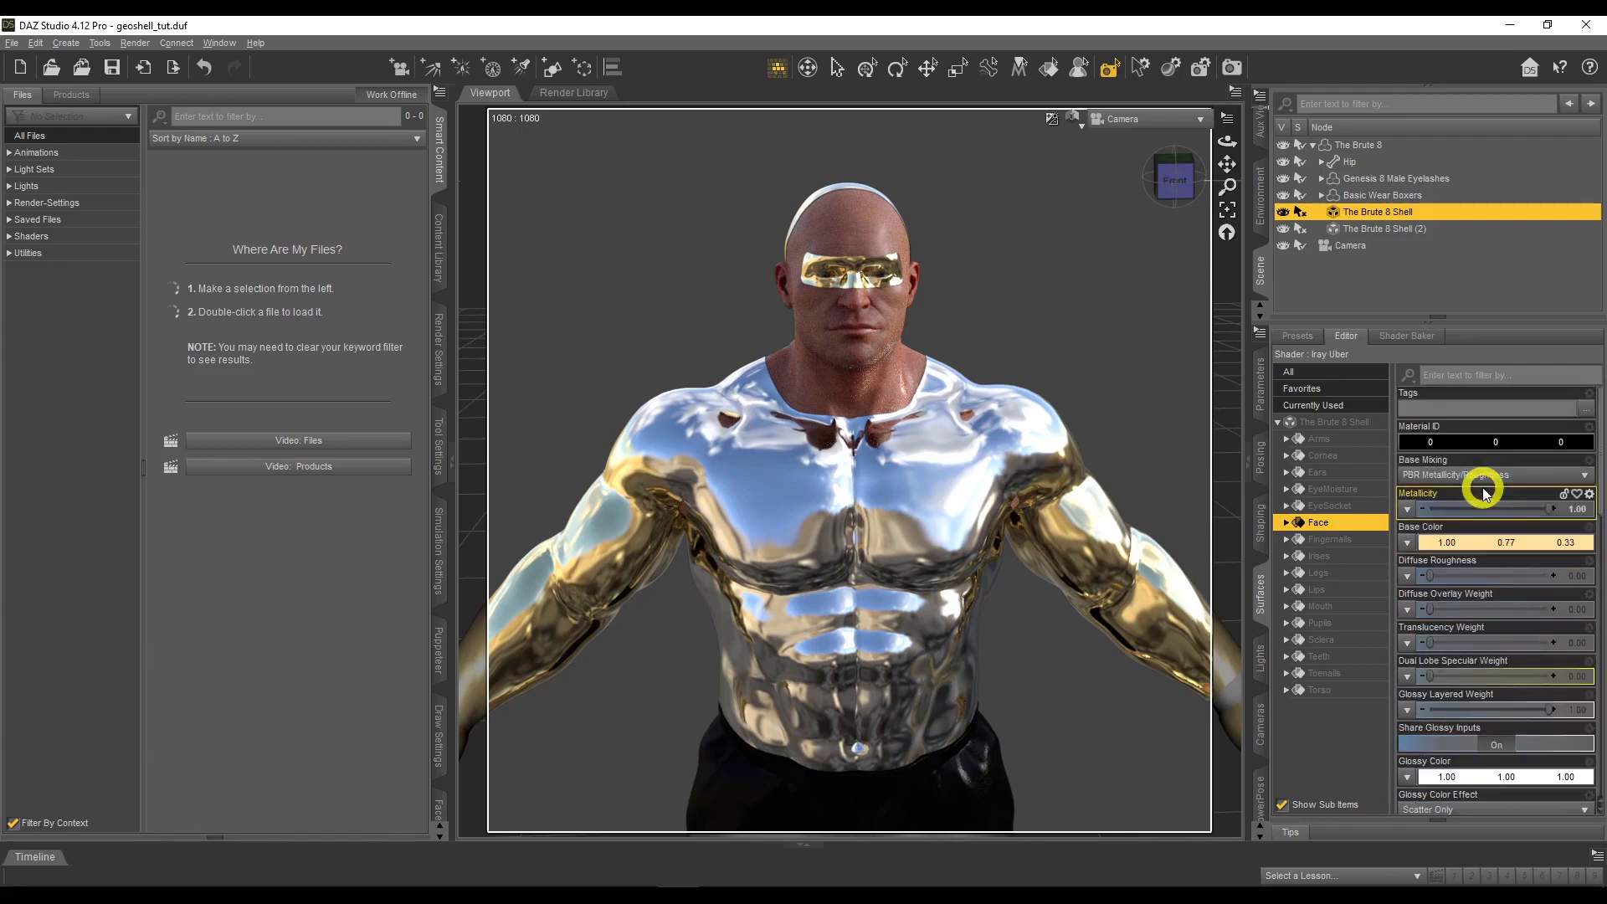
pyautogui.moveTo(1552, 508); pyautogui.dragTo(1425, 508)
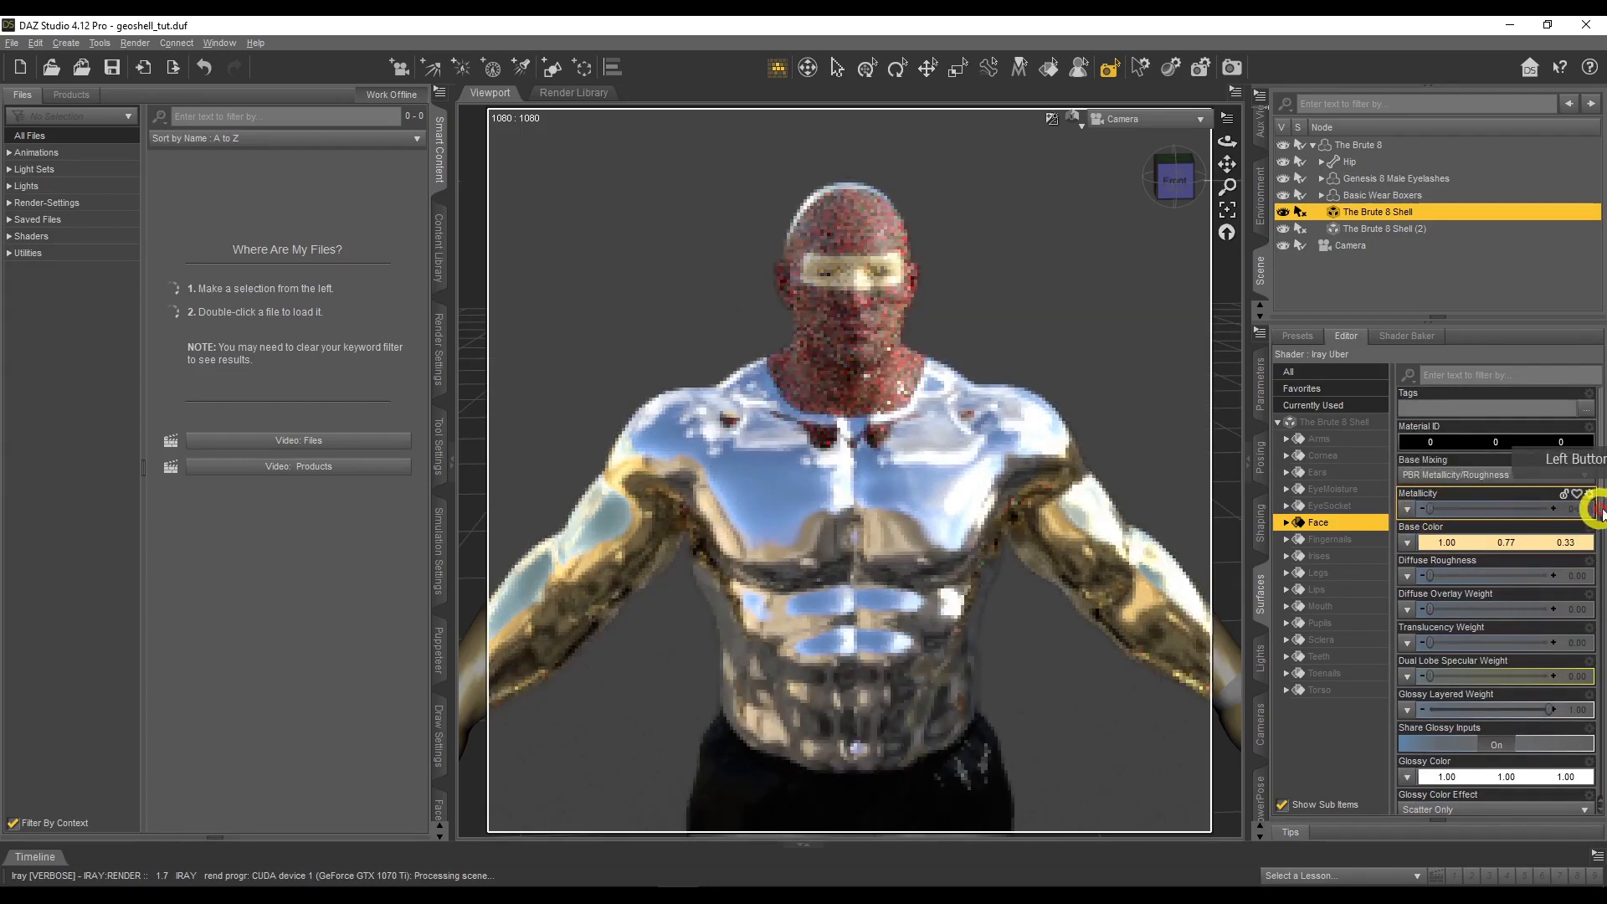
pyautogui.moveTo(1428, 509); pyautogui.dragTo(1601, 514)
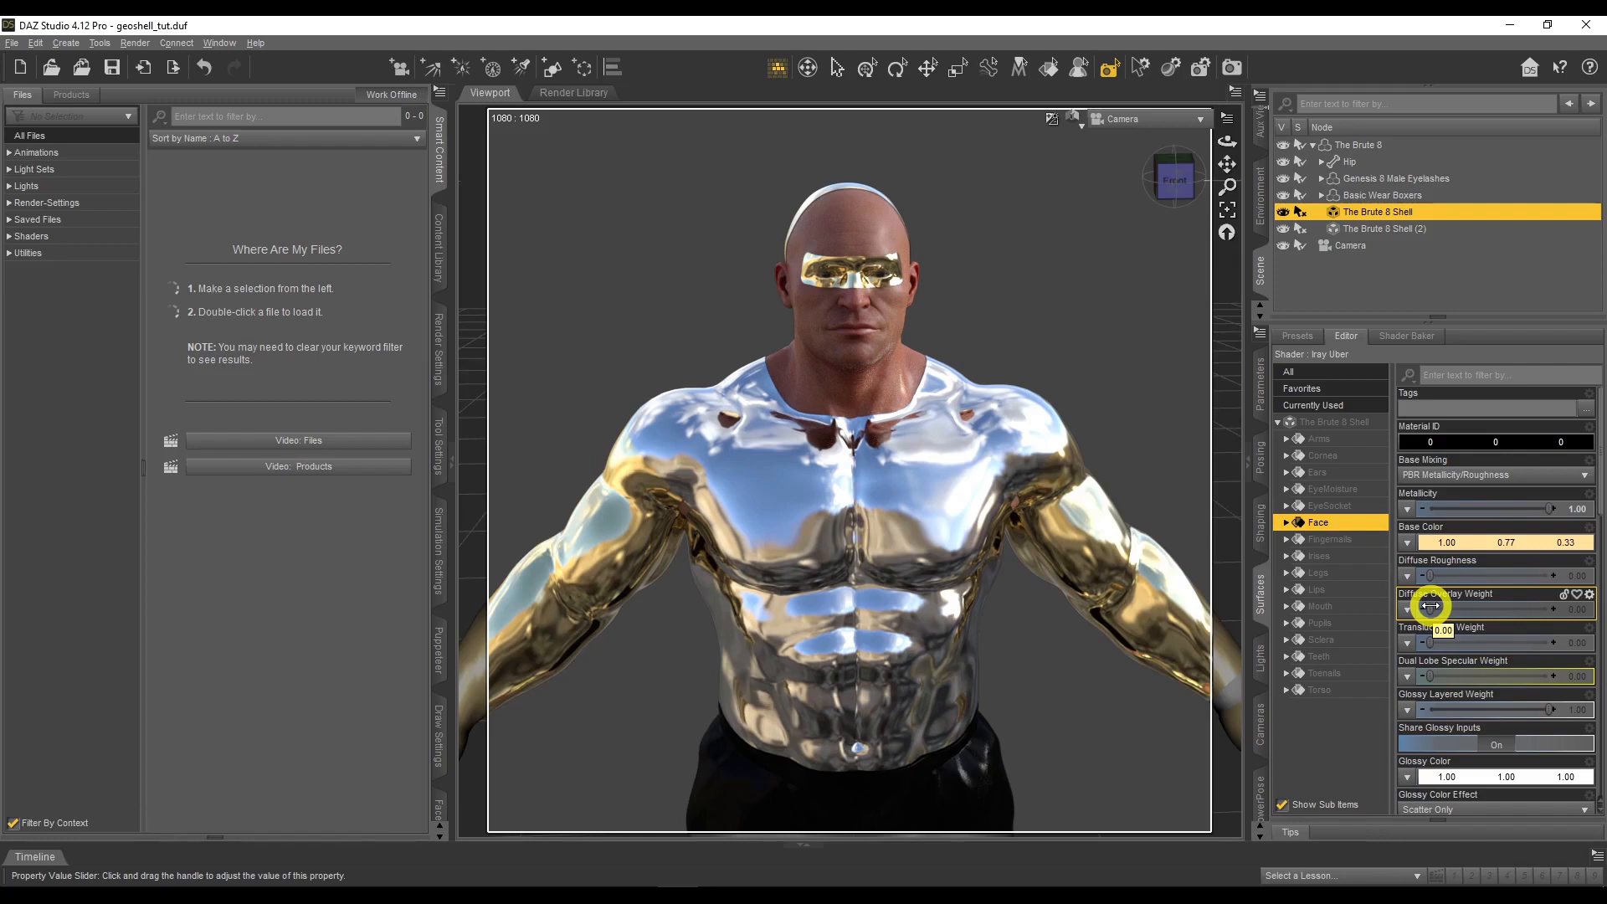
pyautogui.scroll(-10, 1447, 586)
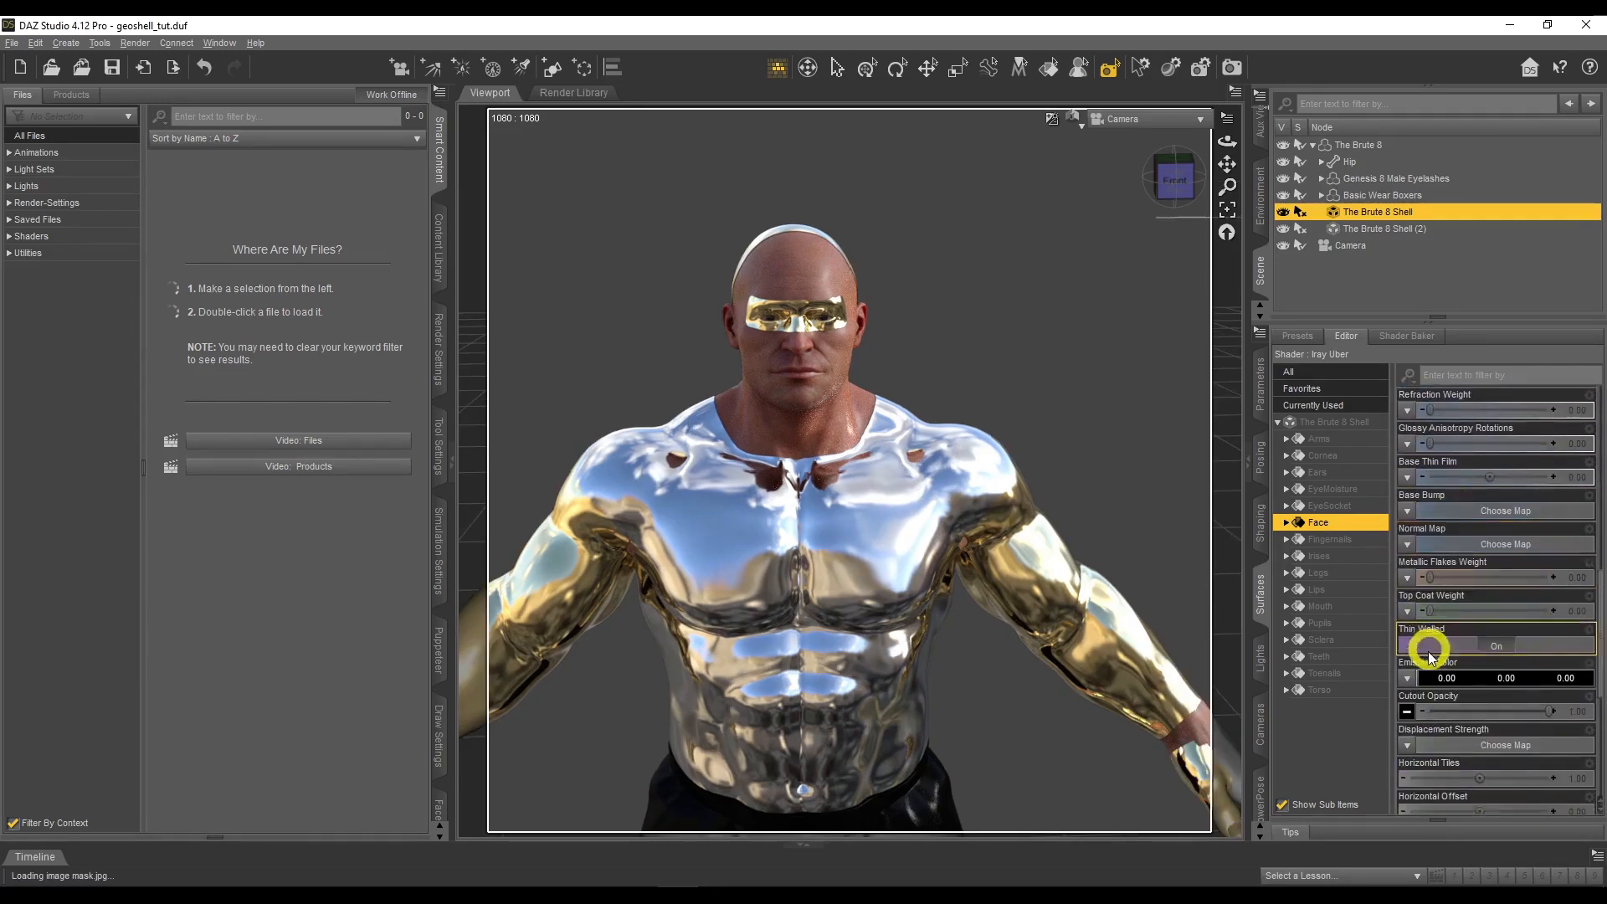
pyautogui.moveTo(1406, 712)
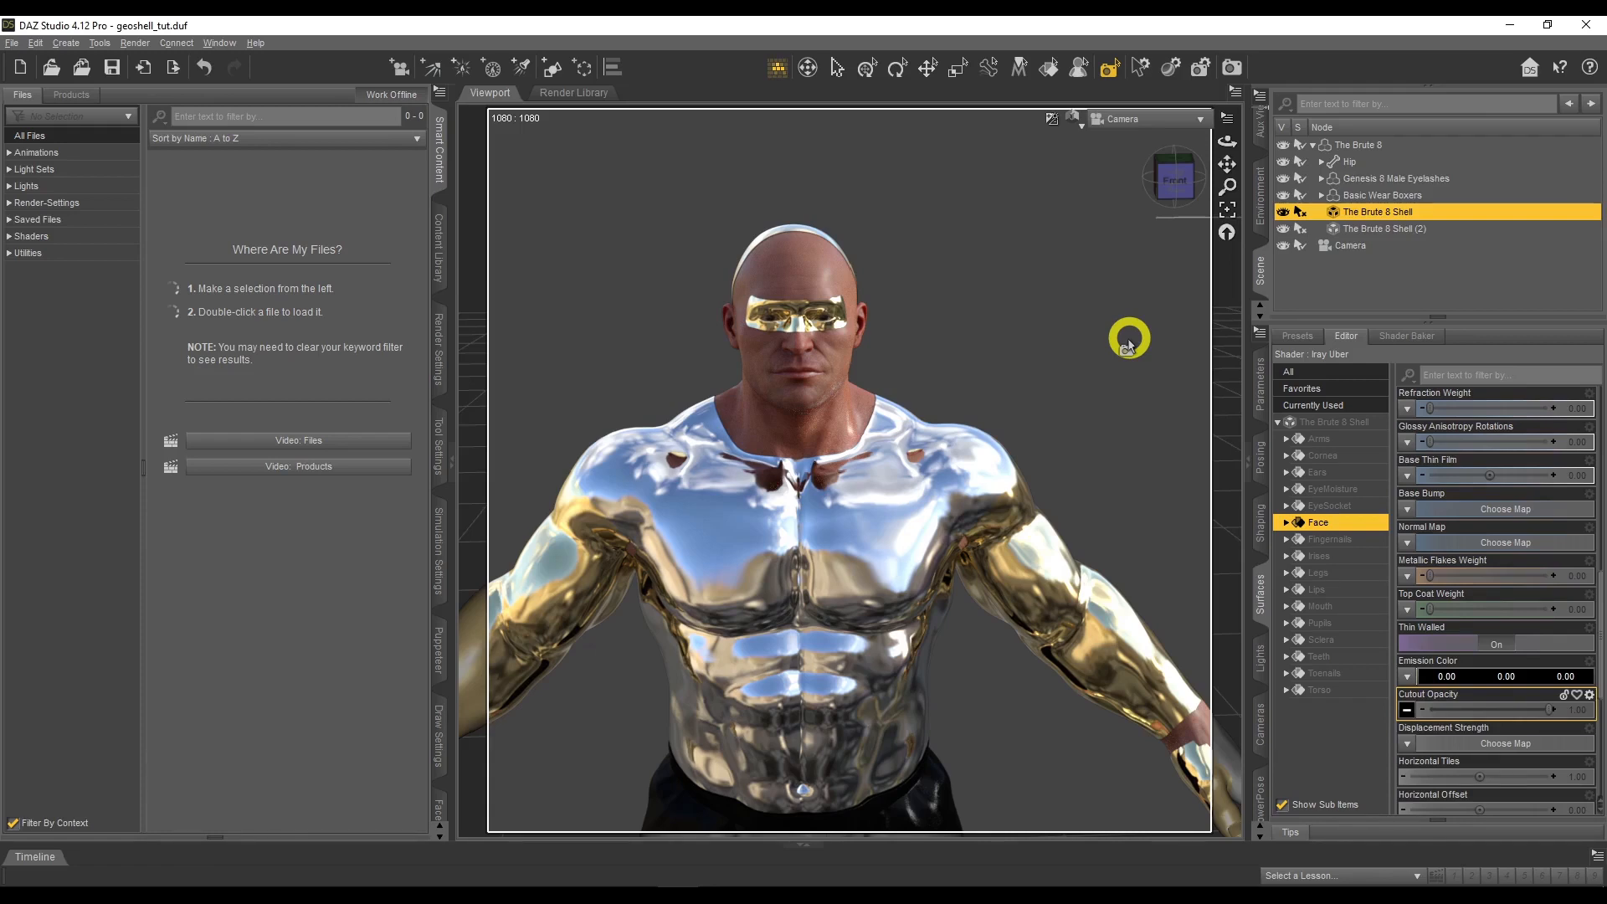
# Hide both existing shells and create a new geometry shell parented to The Brute 8
pyautogui.click(1283, 213)
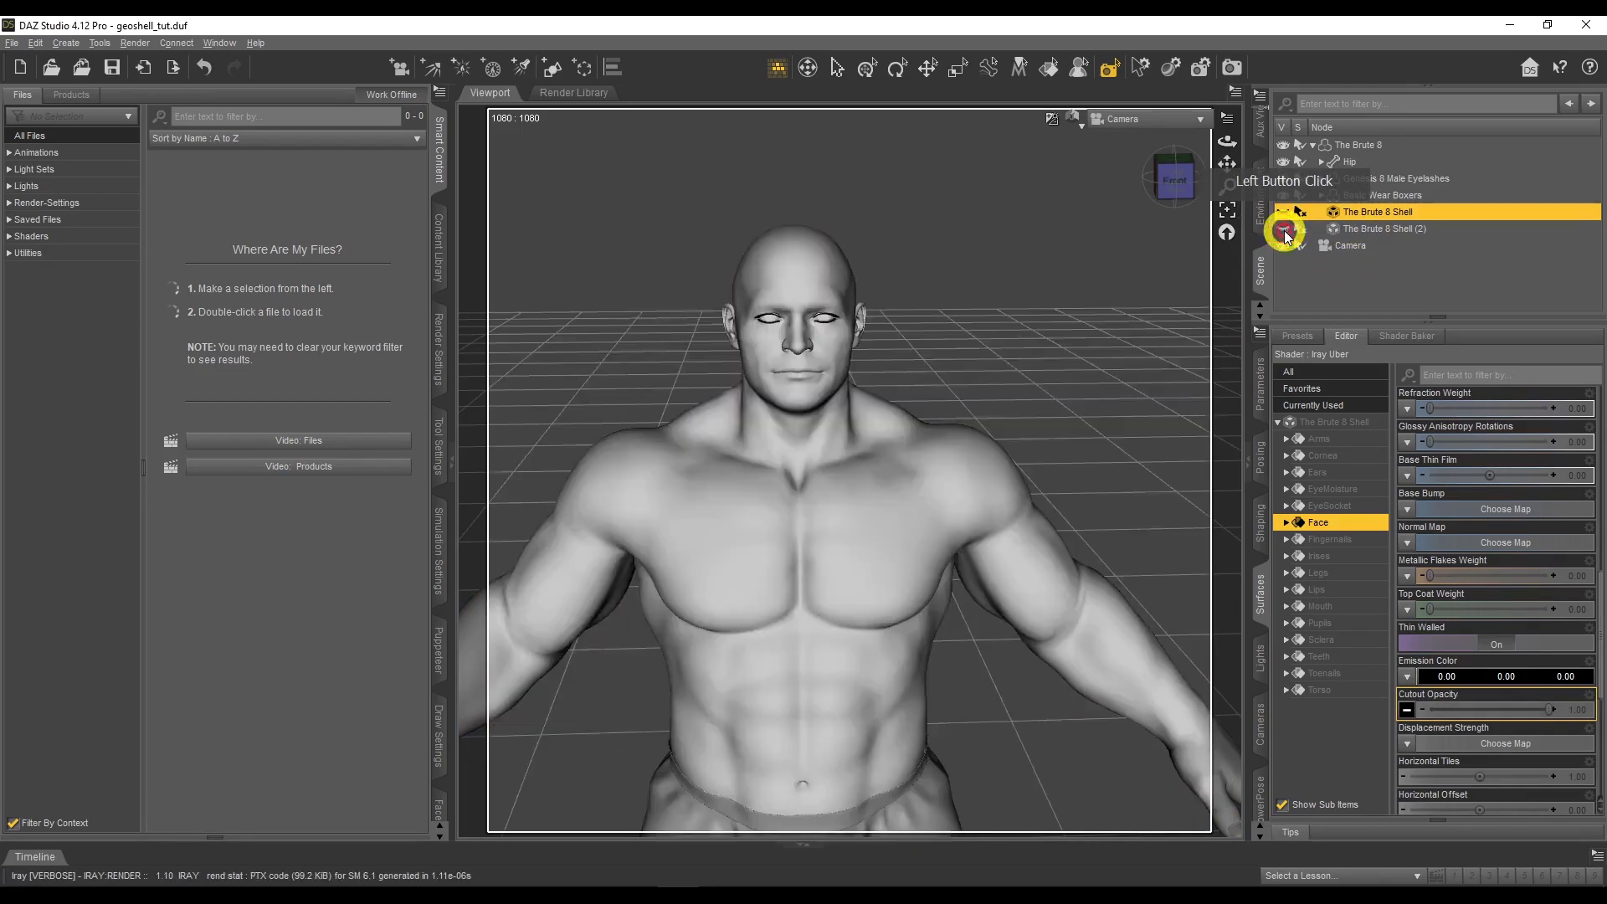
pyautogui.click(1375, 144)
pyautogui.click(66, 43)
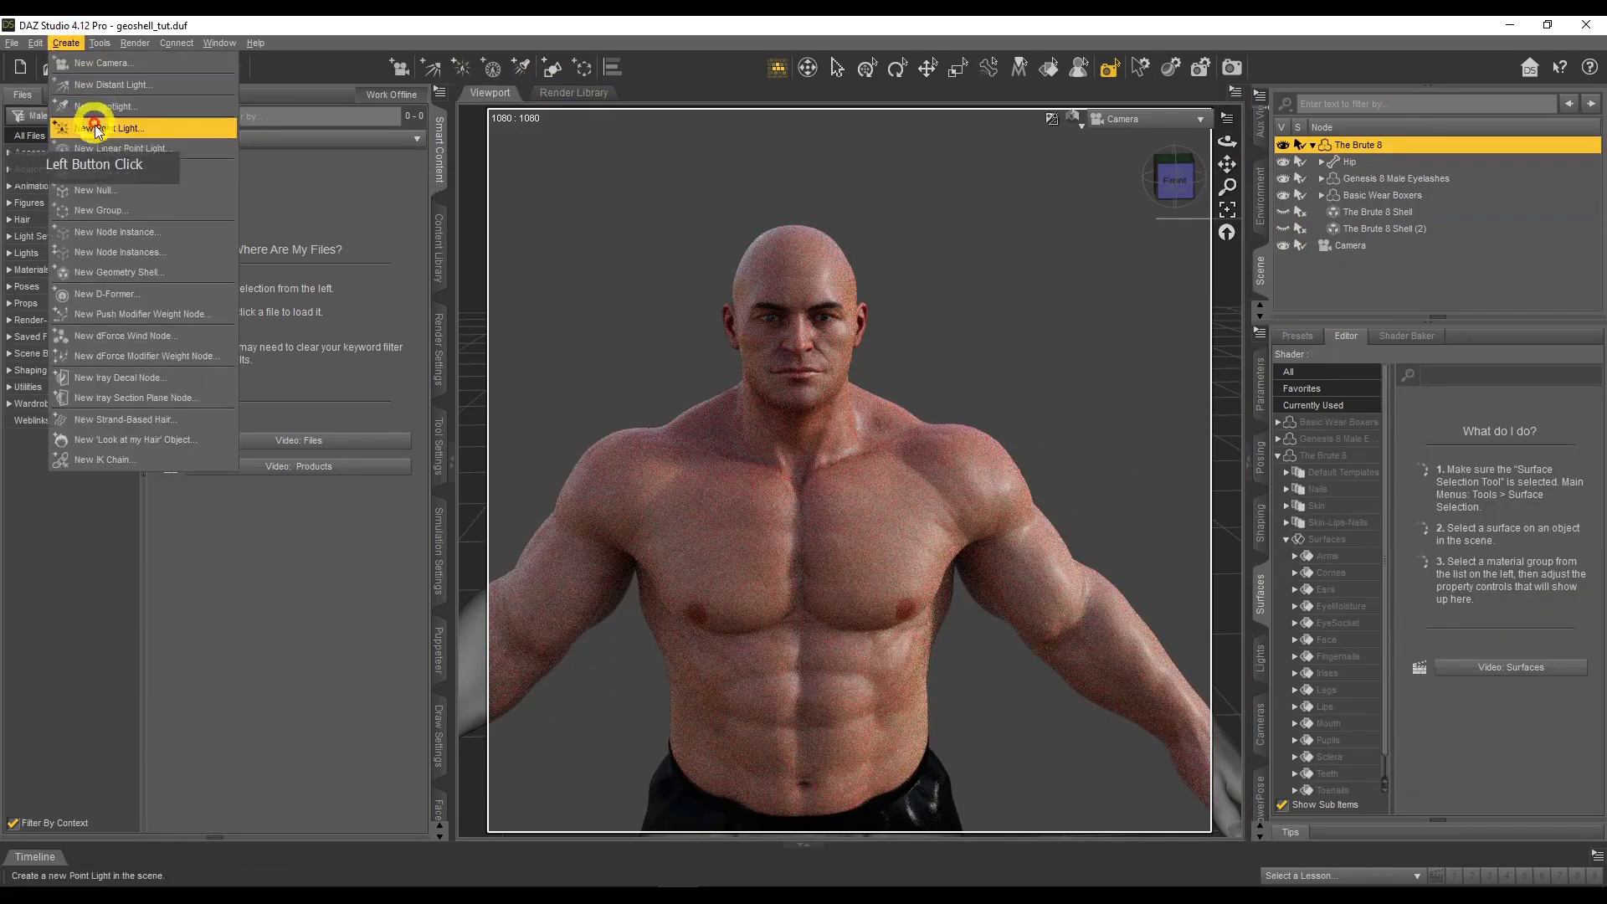
pyautogui.click(125, 266)
pyautogui.click(764, 423)
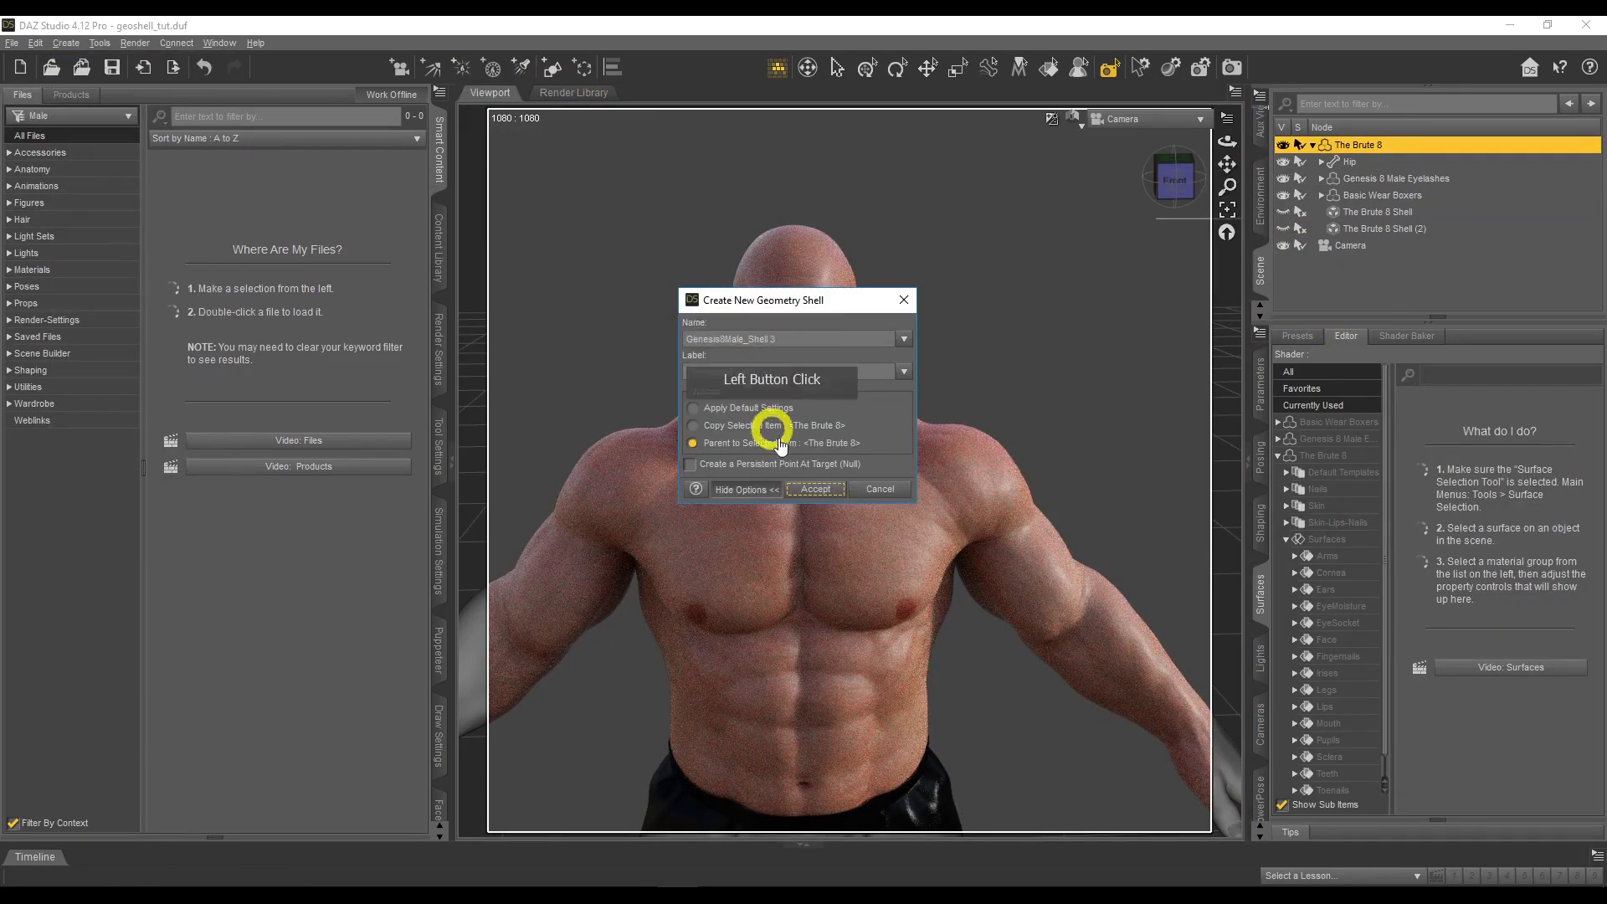
pyautogui.click(812, 487)
# Apply the Iray Uber Base shader to all surfaces of The Brute 8 Shell (3)
pyautogui.click(1301, 462)
pyautogui.click(1336, 425)
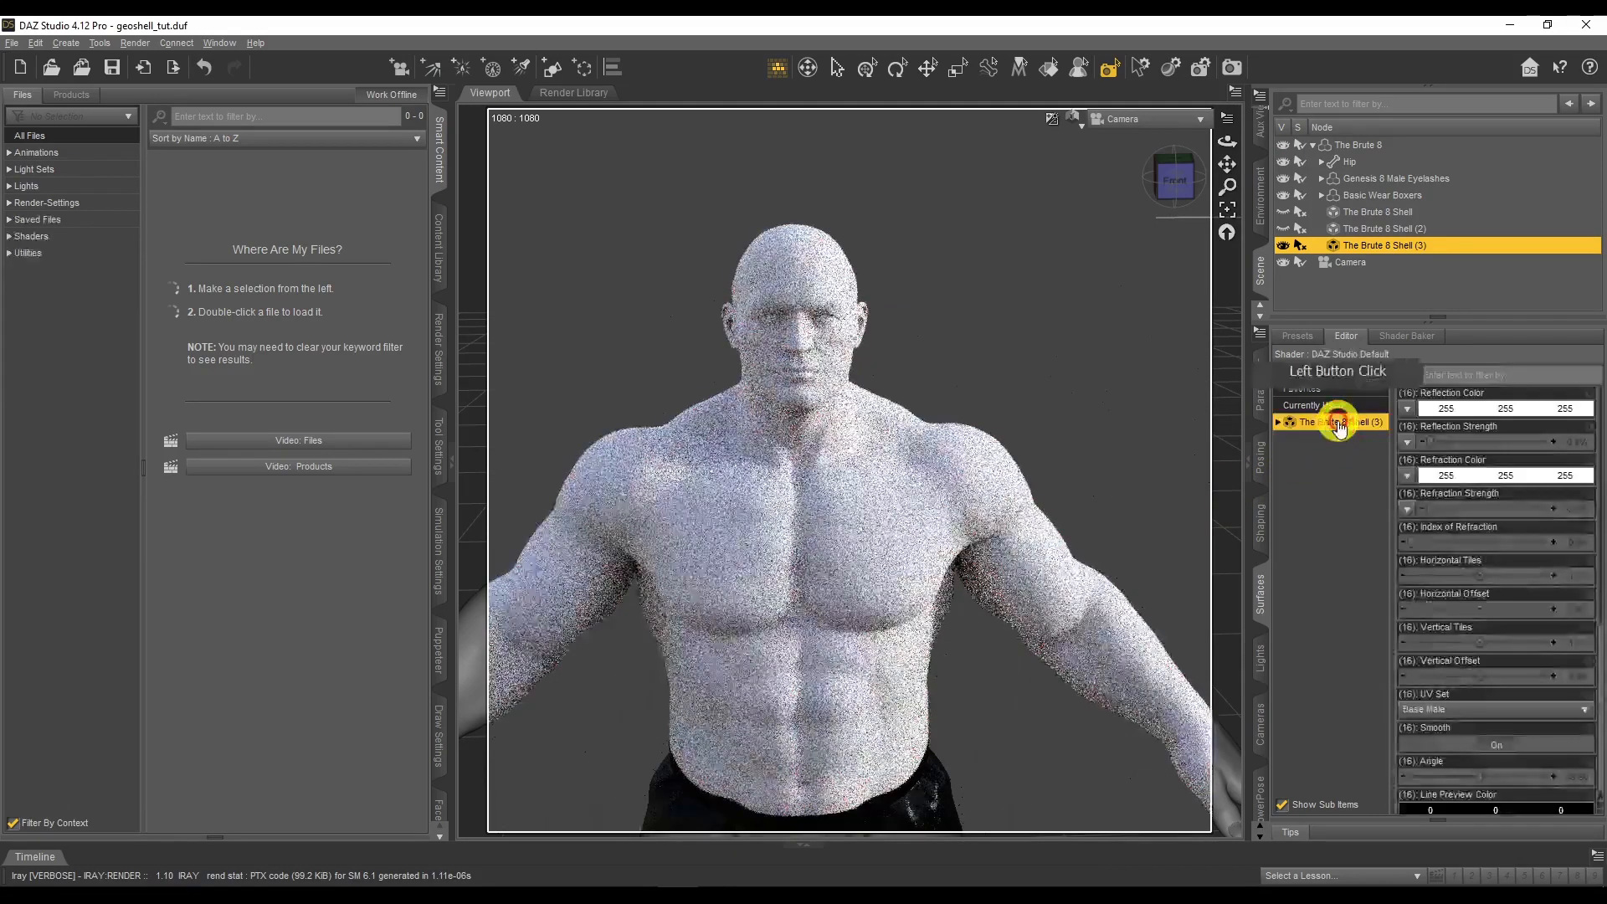
pyautogui.click(1297, 336)
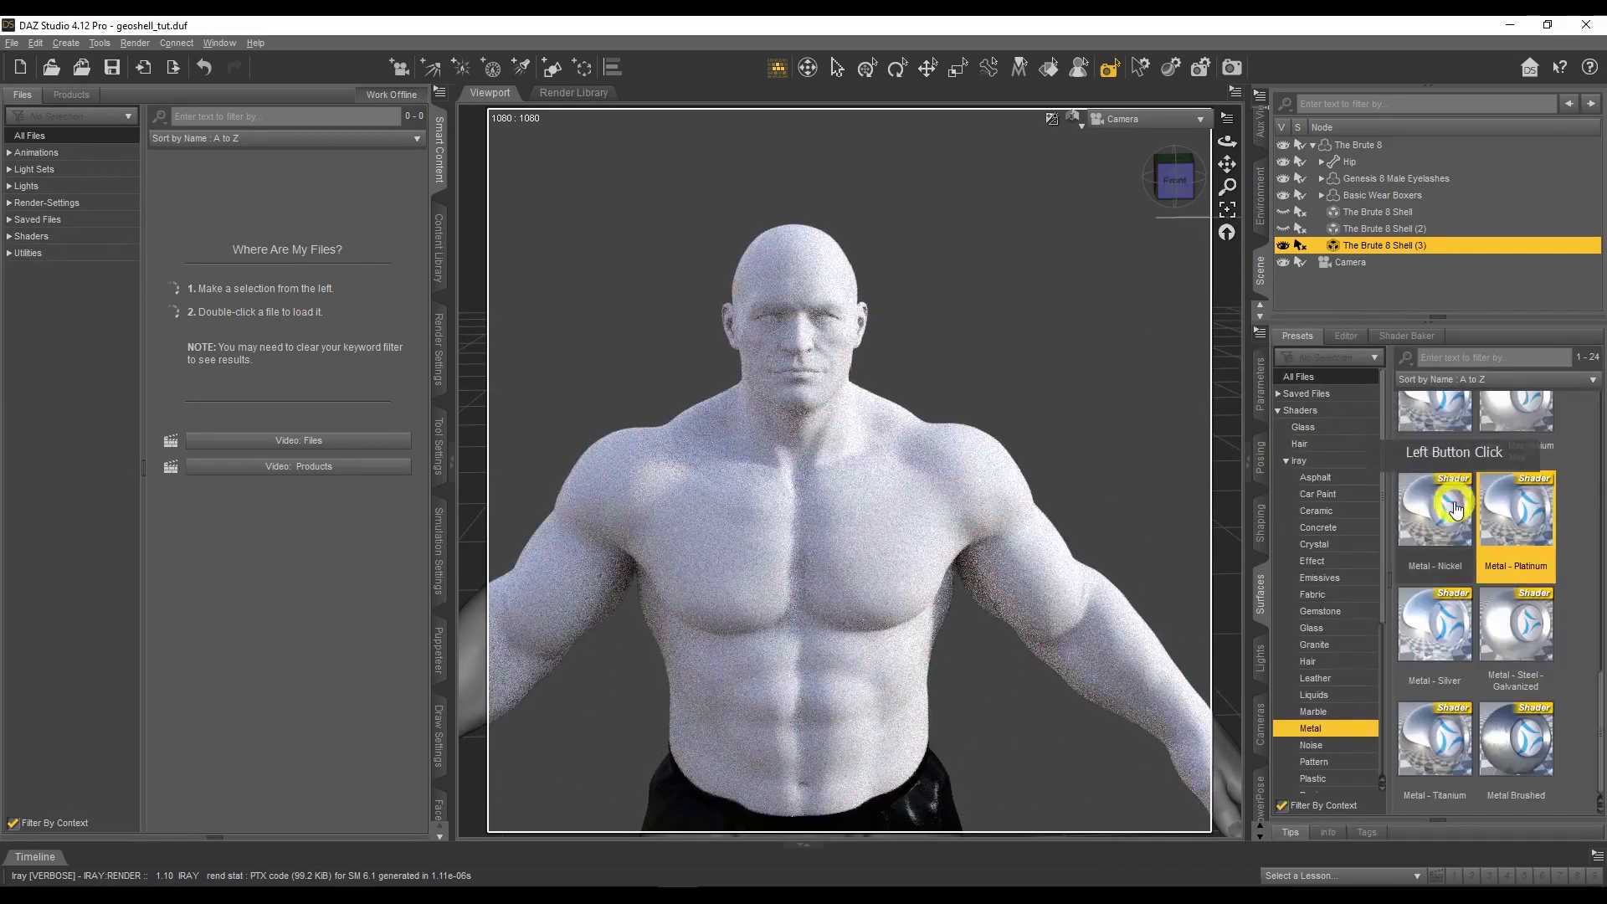
pyautogui.click(1336, 461)
pyautogui.doubleClick(1436, 439)
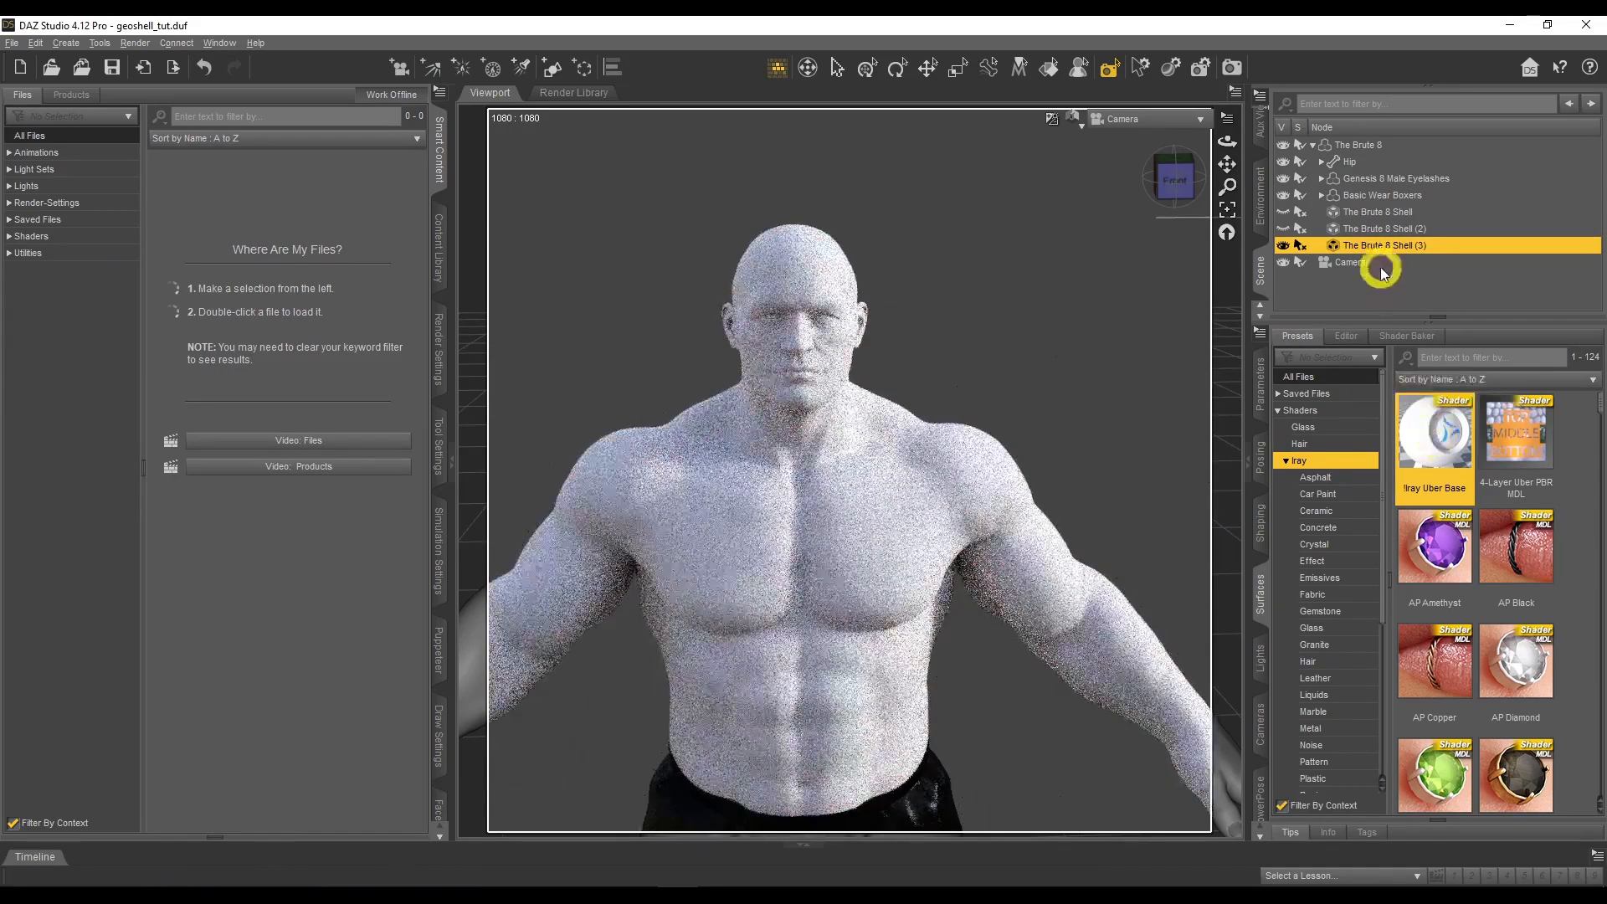
# Select every surface of The Brute 8 Shell (3) except Torso and set their Cutout Opacity to 0.00
pyautogui.click(1344, 335)
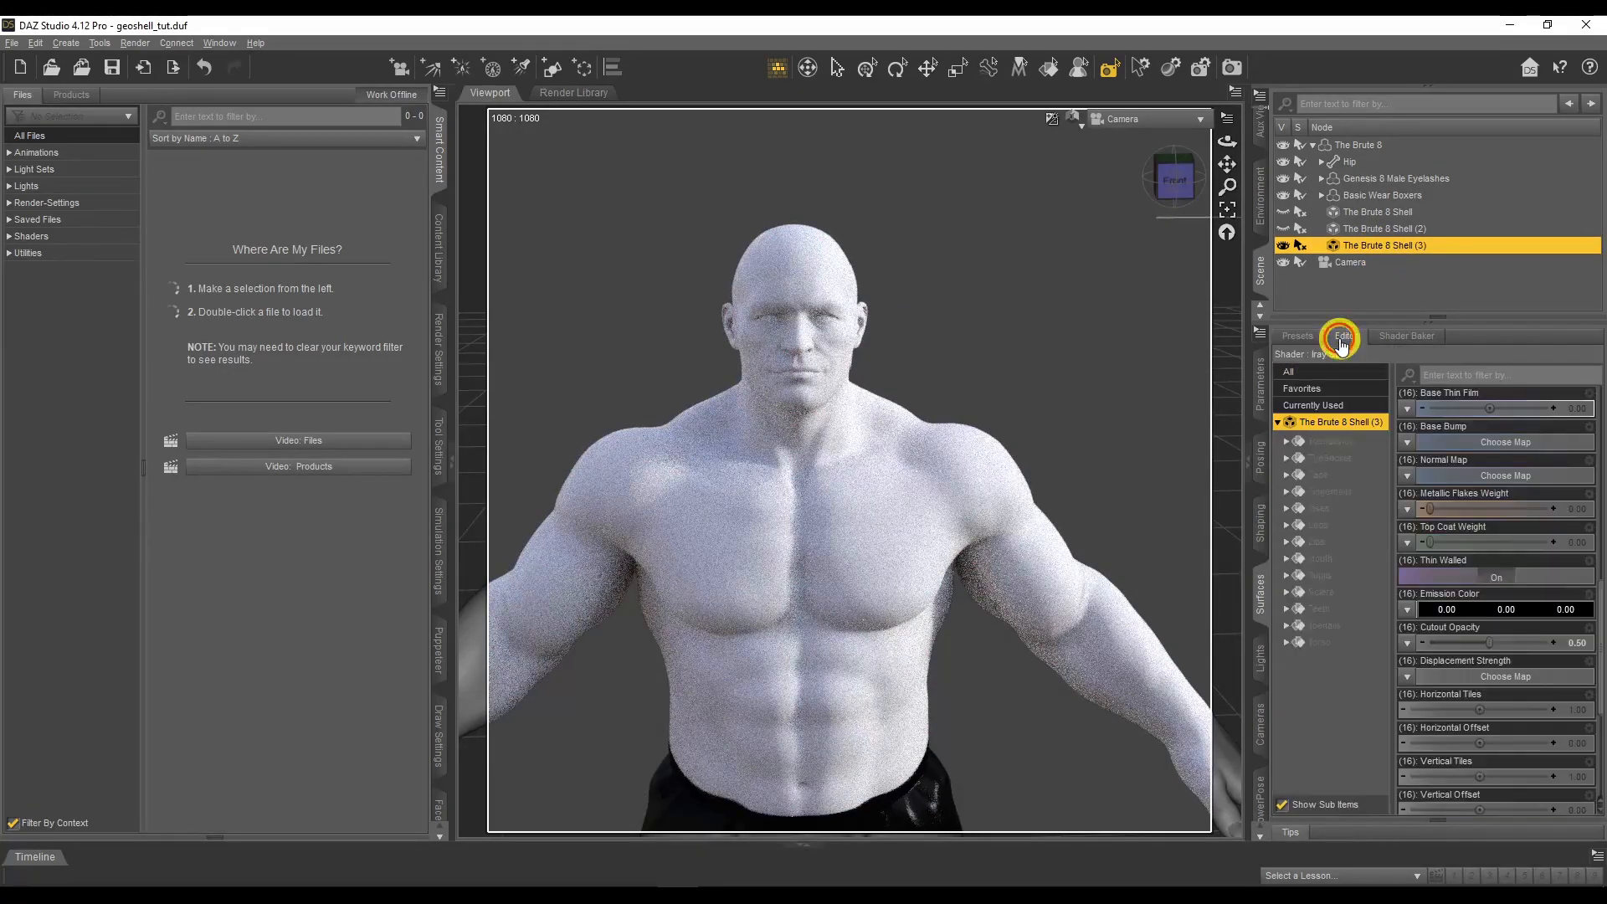
pyautogui.click(1339, 422)
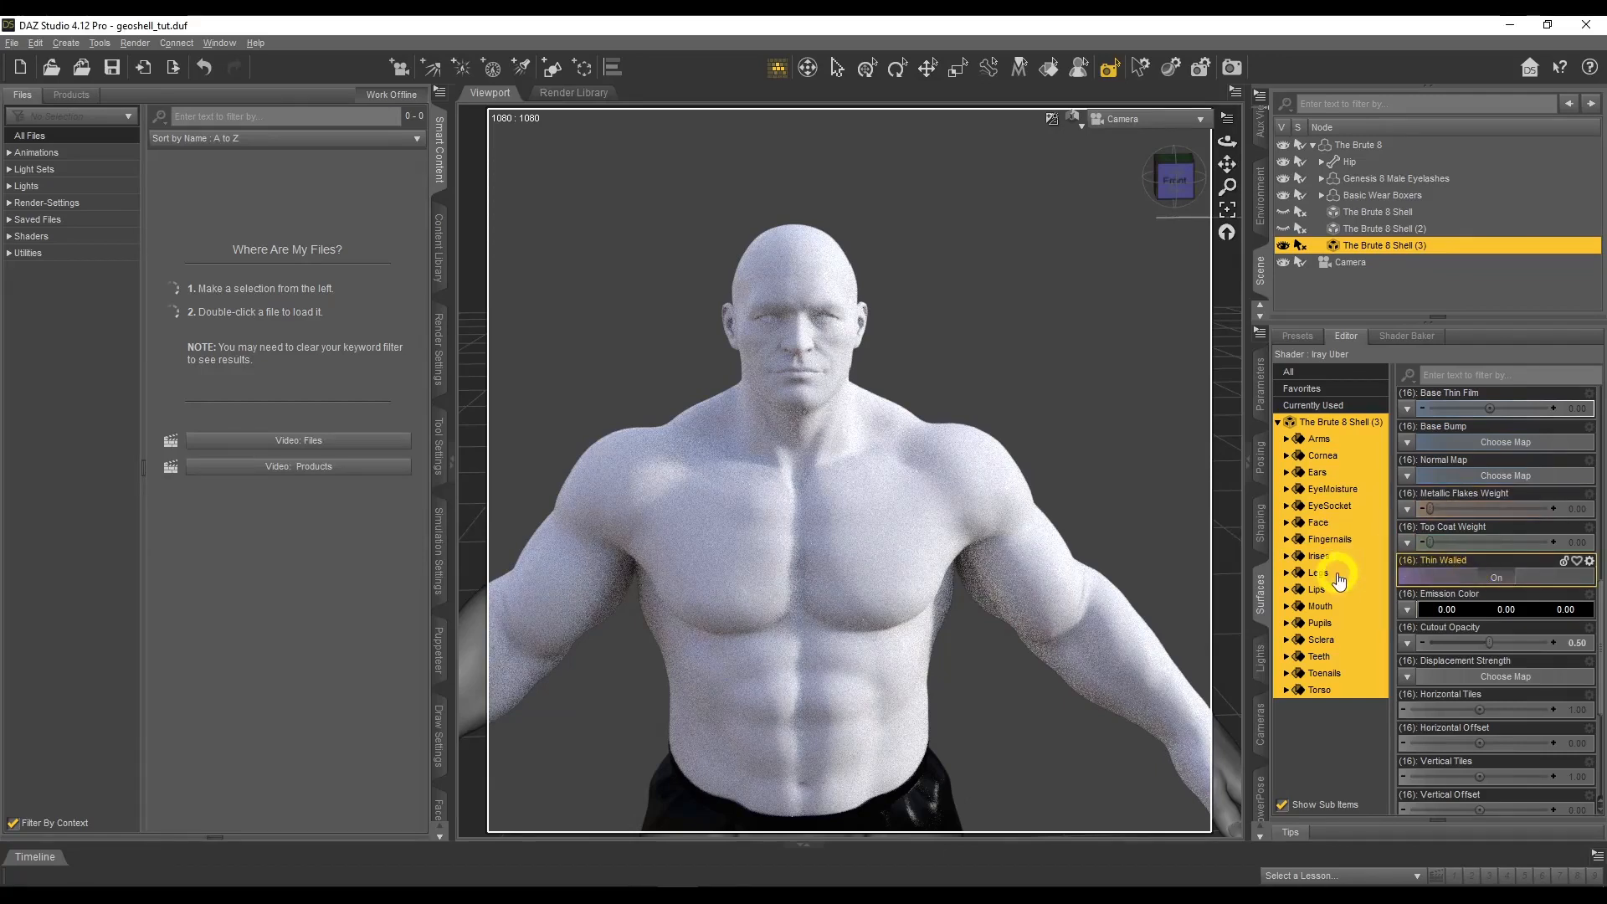
pyautogui.click(1320, 623)
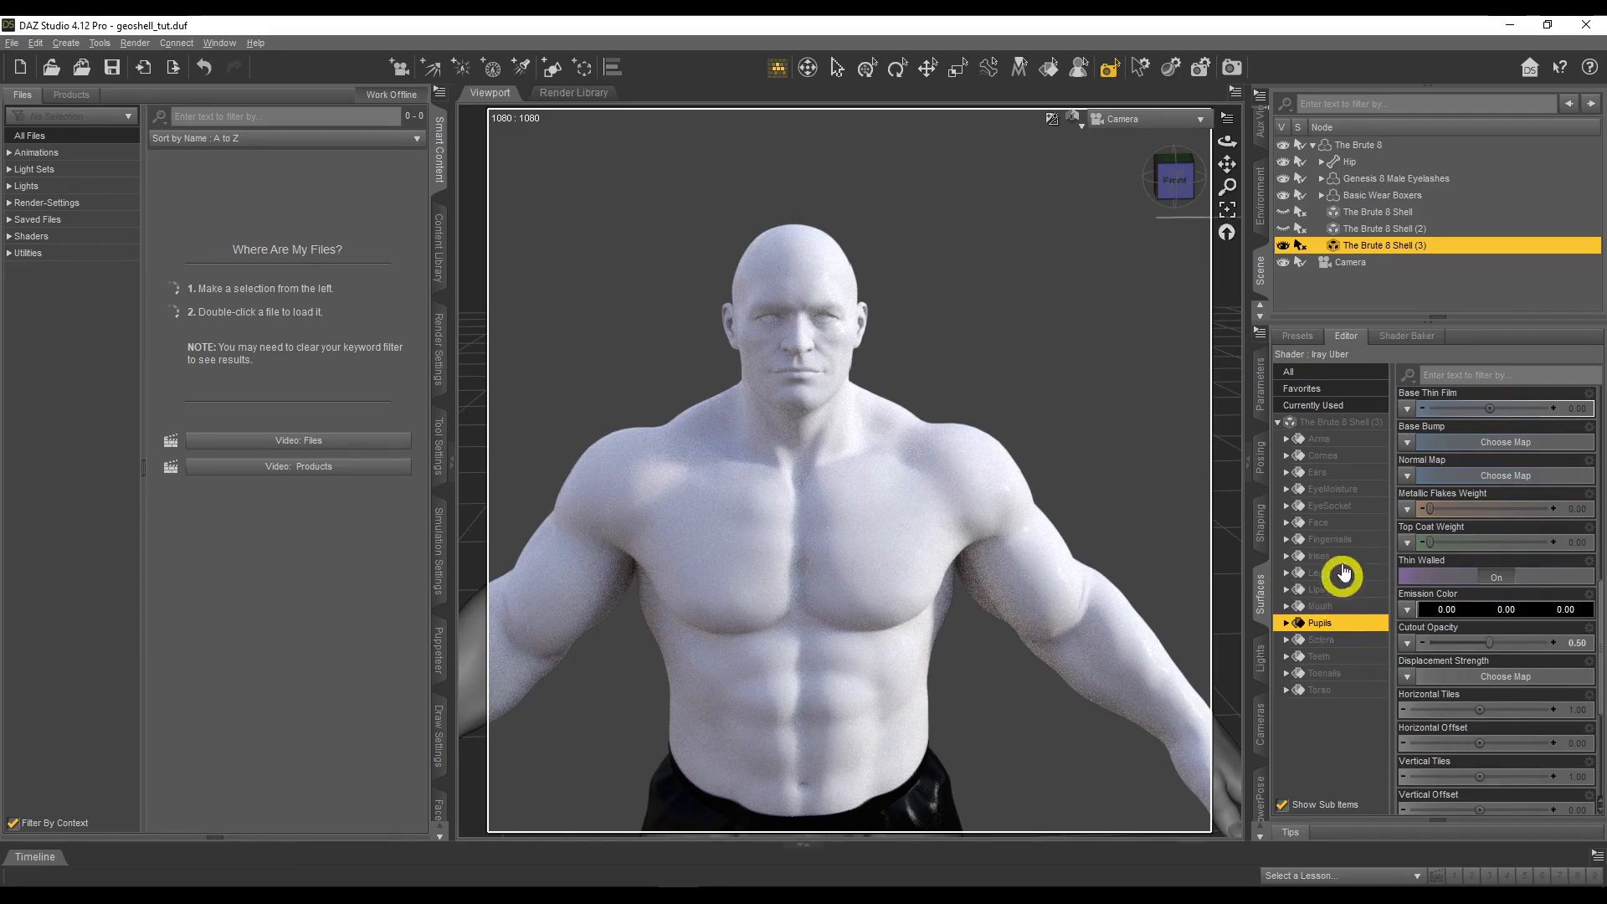
pyautogui.click(1339, 422)
pyautogui.click(1343, 455)
pyautogui.keyDown('shift'); pyautogui.click(1326, 690); pyautogui.keyUp('shift')
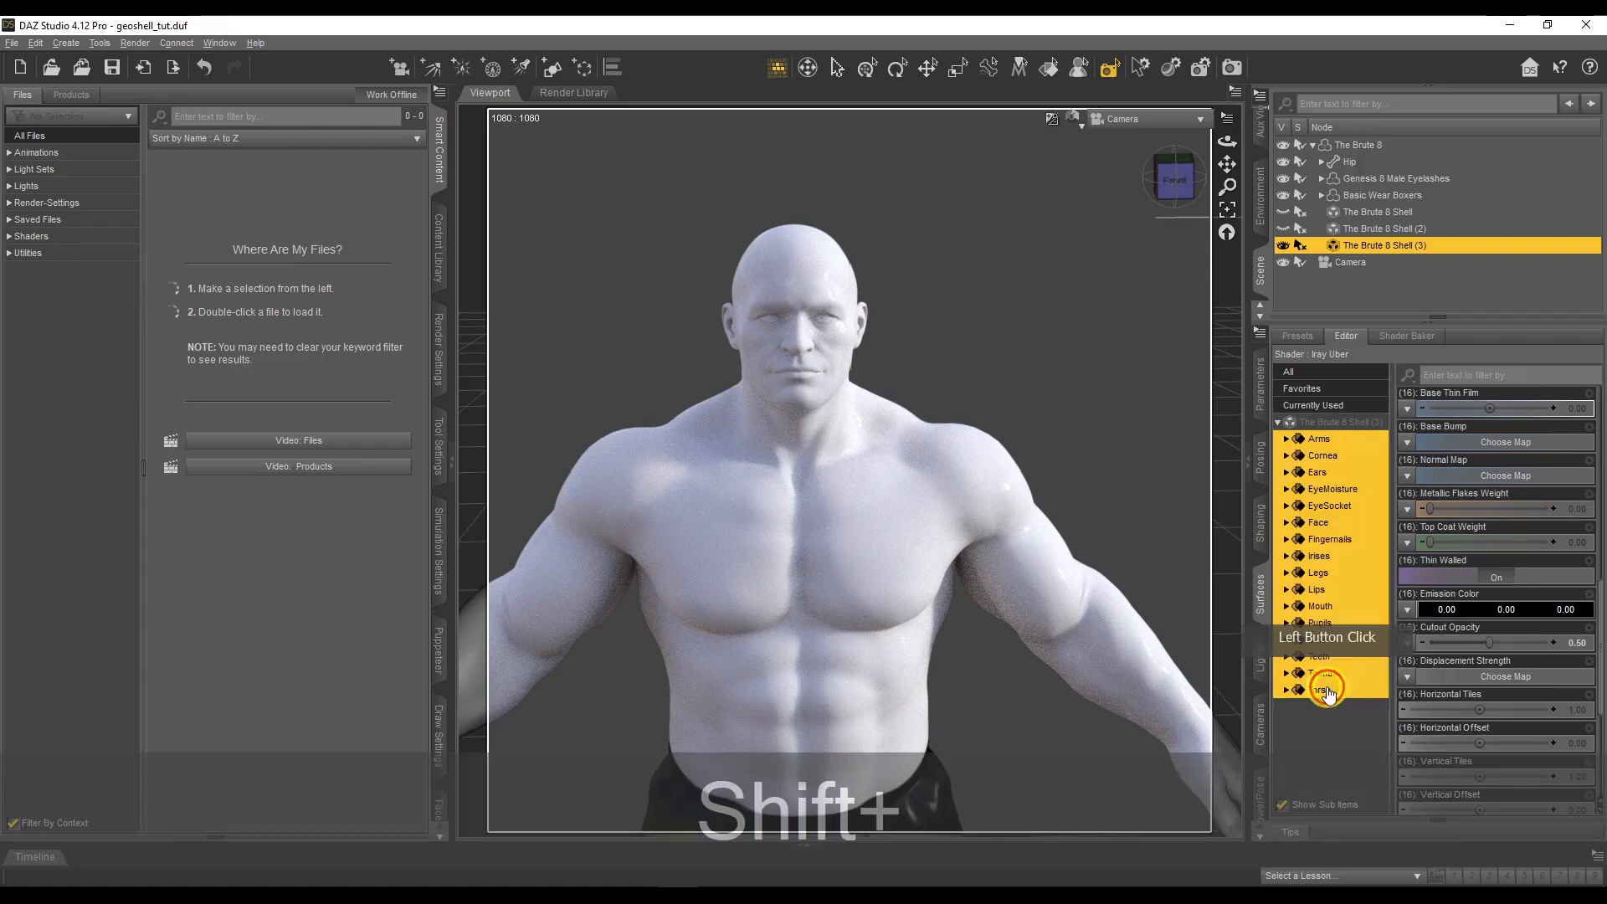
pyautogui.keyDown('ctrl'); pyautogui.keyDown('shift'); pyautogui.click(1324, 673); pyautogui.keyUp('shift'); pyautogui.keyUp('ctrl')
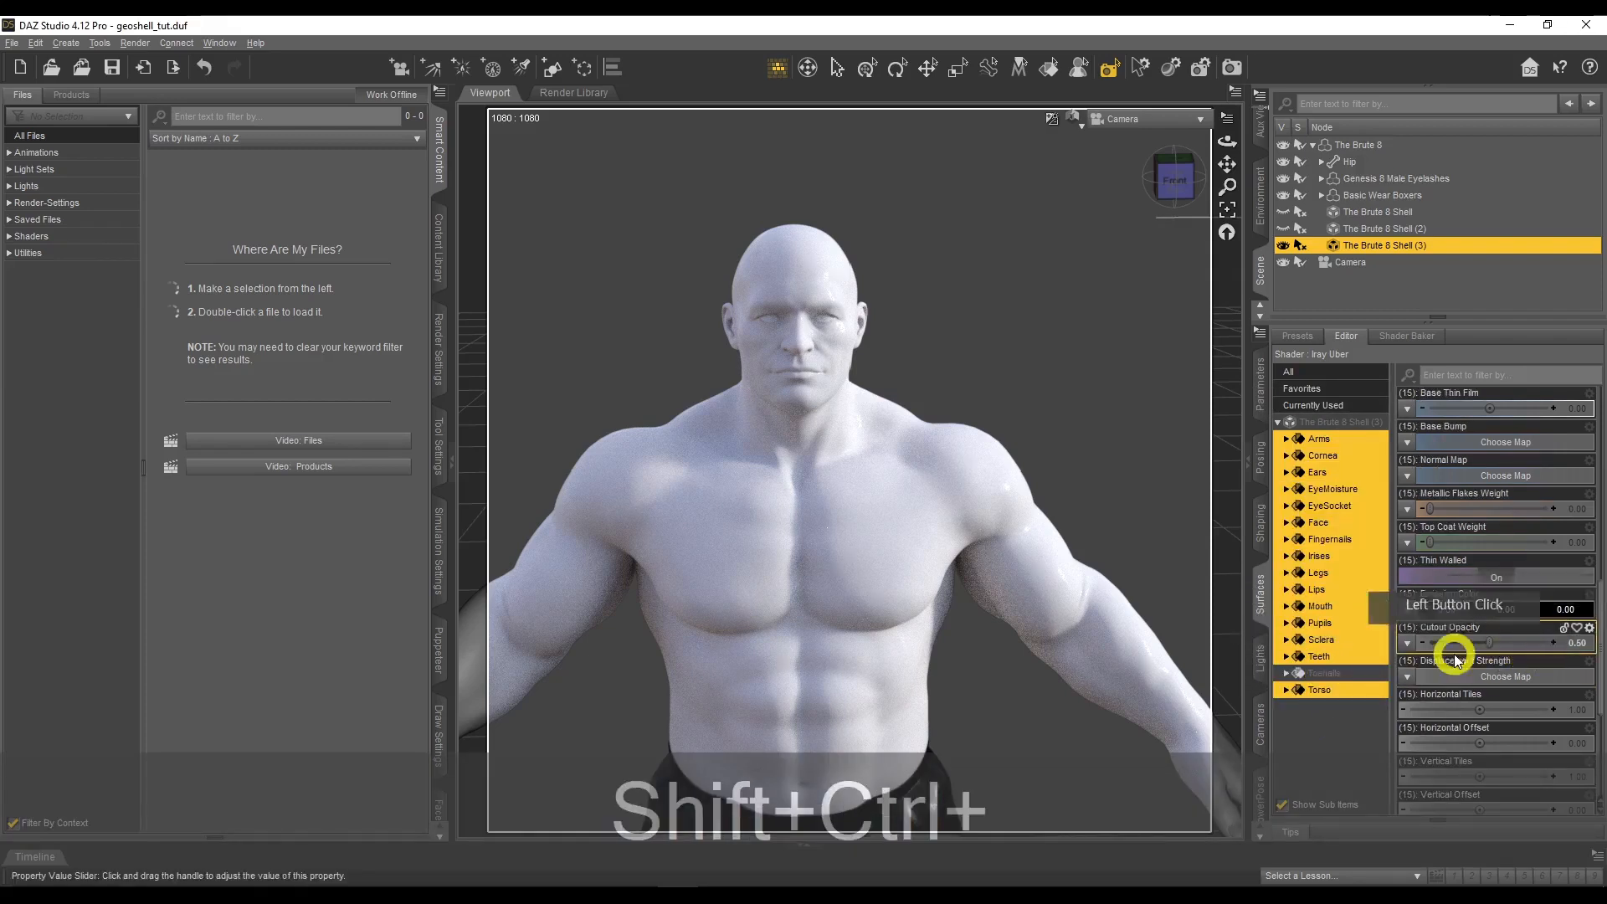
pyautogui.keyDown('ctrl'); pyautogui.click(1319, 689); pyautogui.keyUp('ctrl')
pyautogui.keyDown('ctrl'); pyautogui.click(1324, 673); pyautogui.keyUp('ctrl')
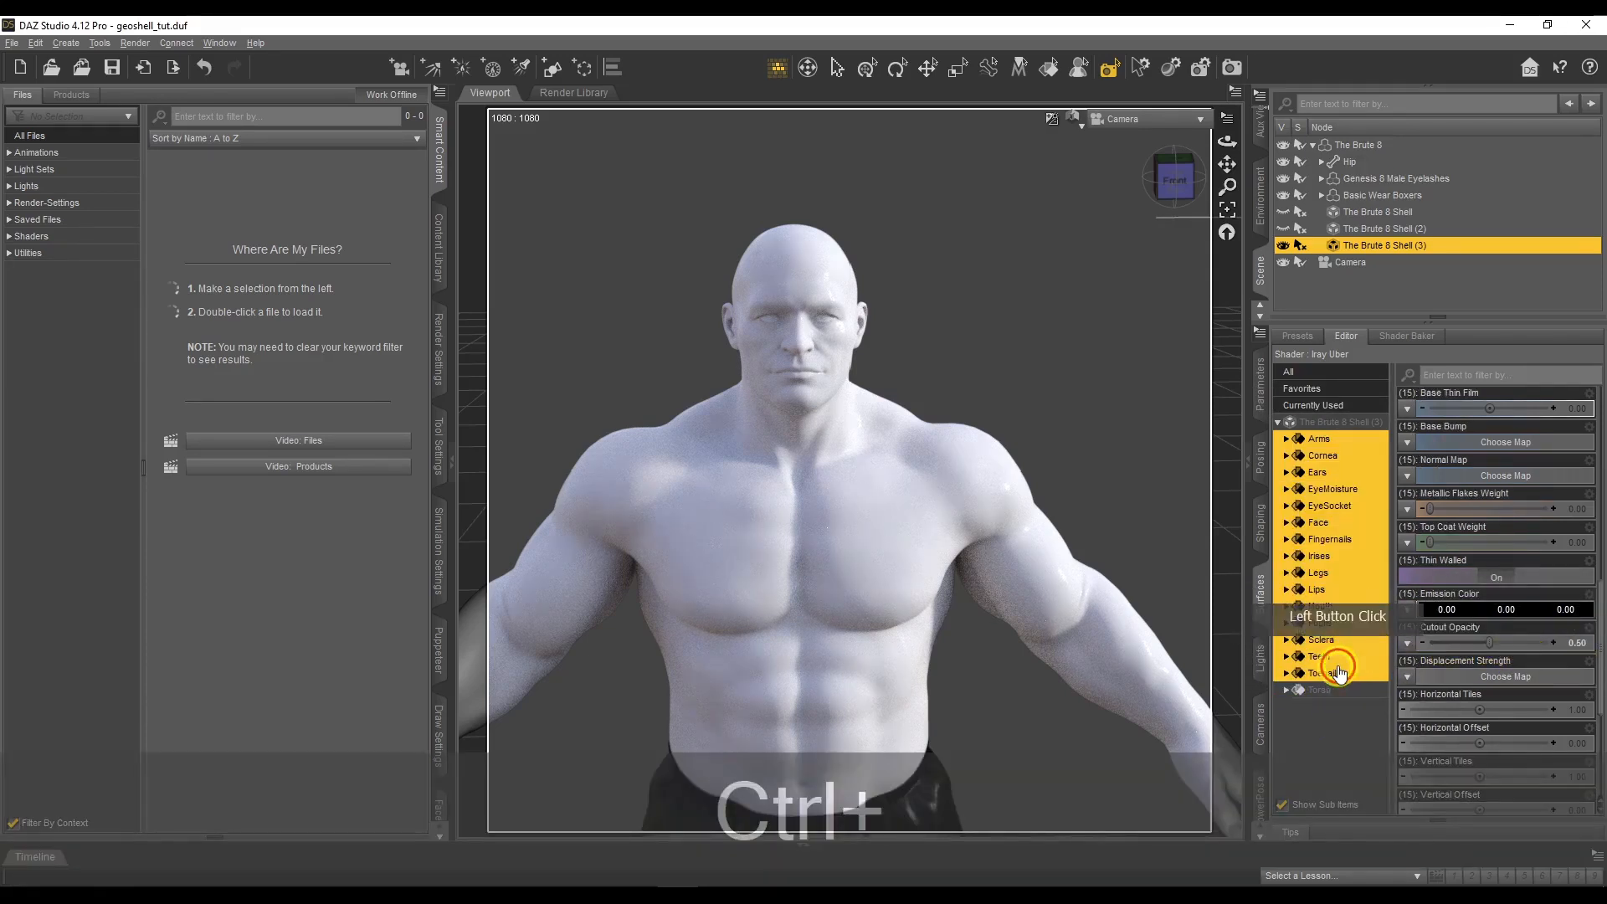
pyautogui.moveTo(1488, 643); pyautogui.dragTo(1396, 644)
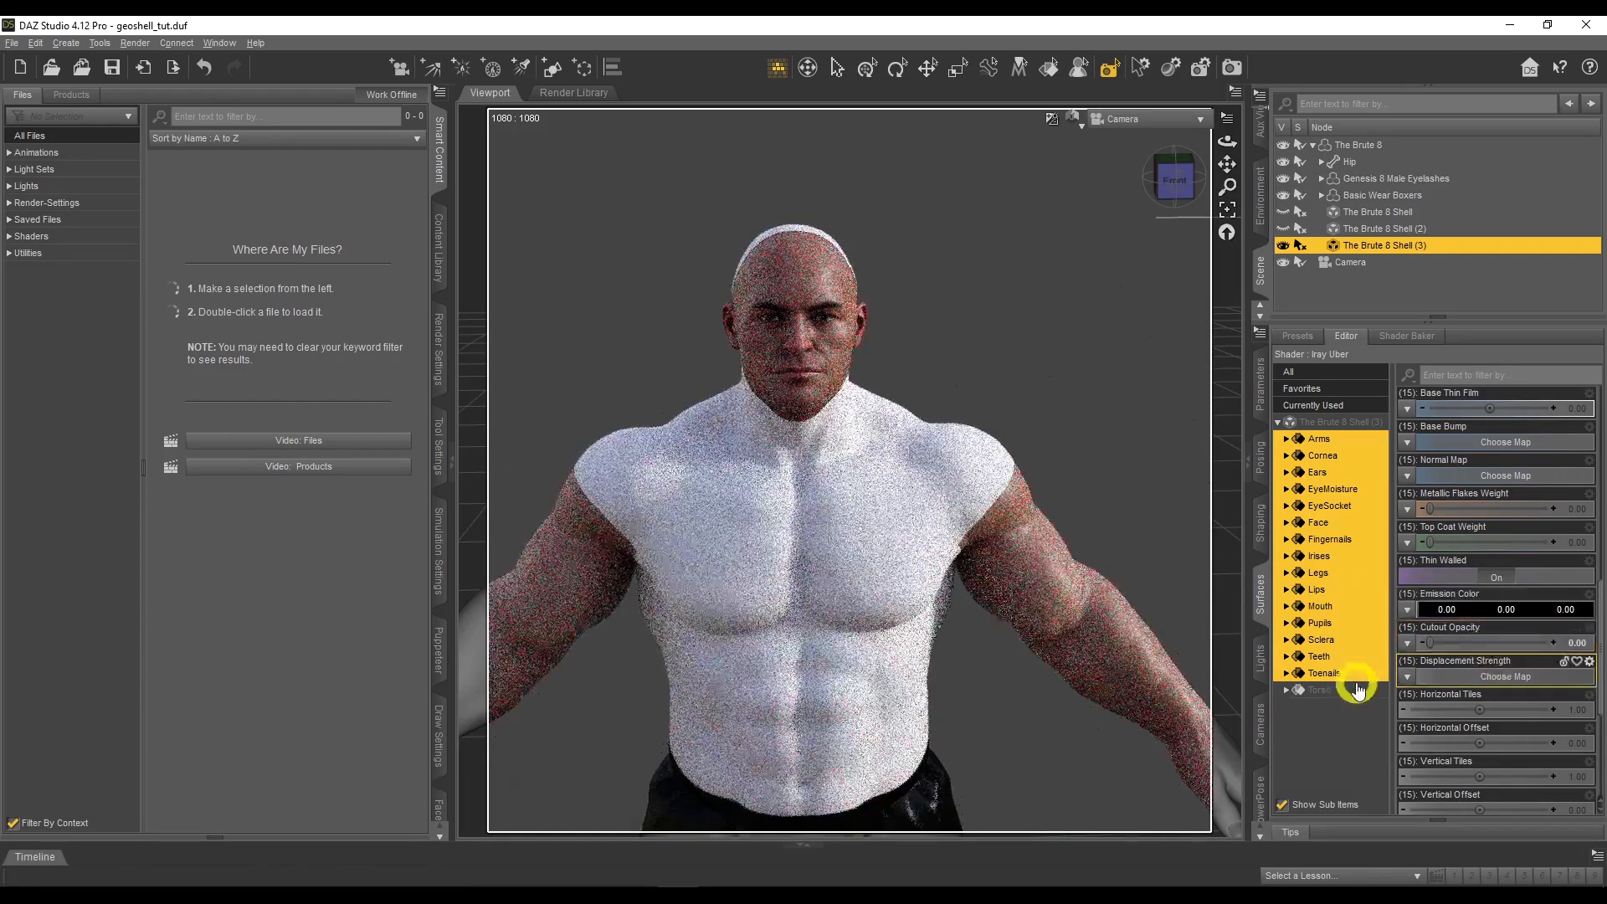
# Select only the third shell's Torso surface and open the image browser for its Normal Map
pyautogui.click(1343, 690)
pyautogui.scroll(10, 1438, 650)
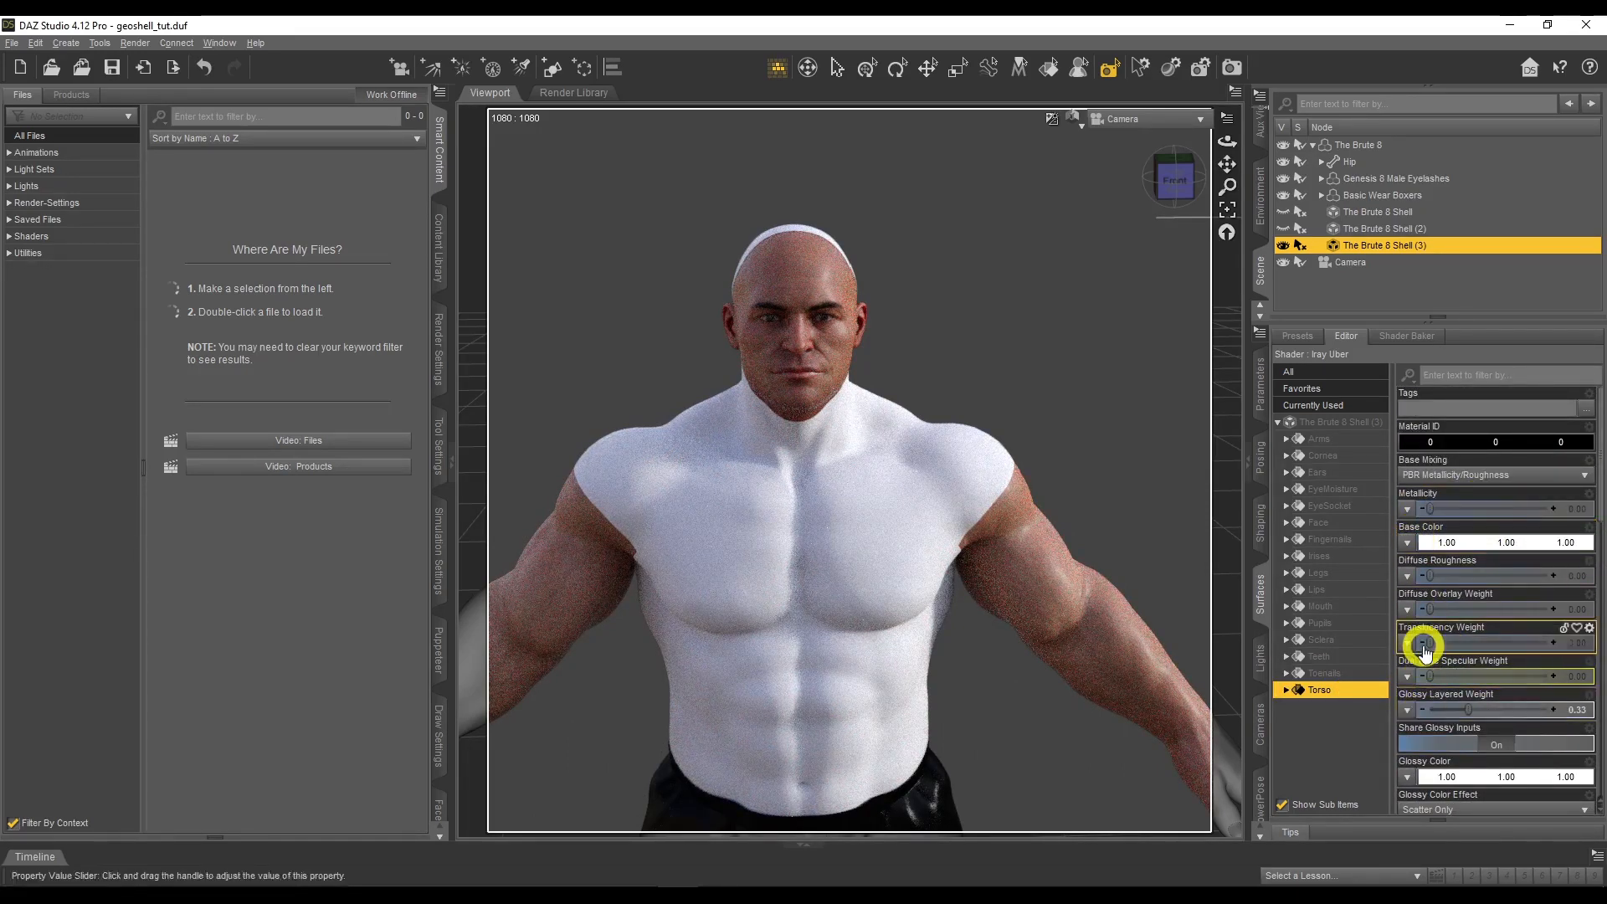
pyautogui.scroll(-3, 1425, 680)
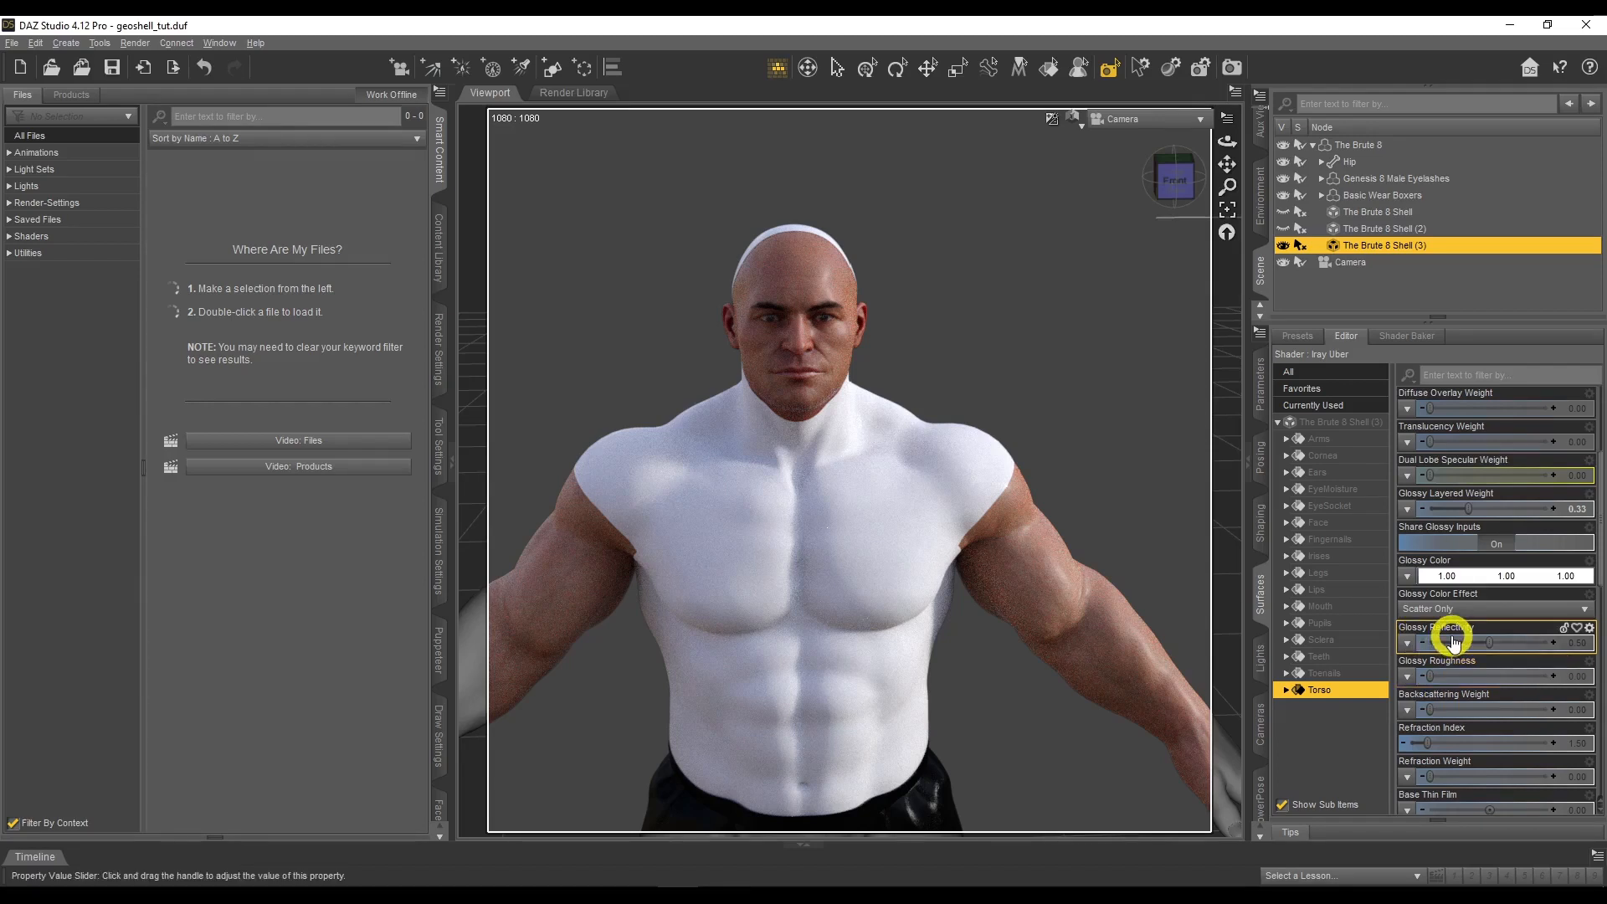
pyautogui.scroll(-3, 1452, 636)
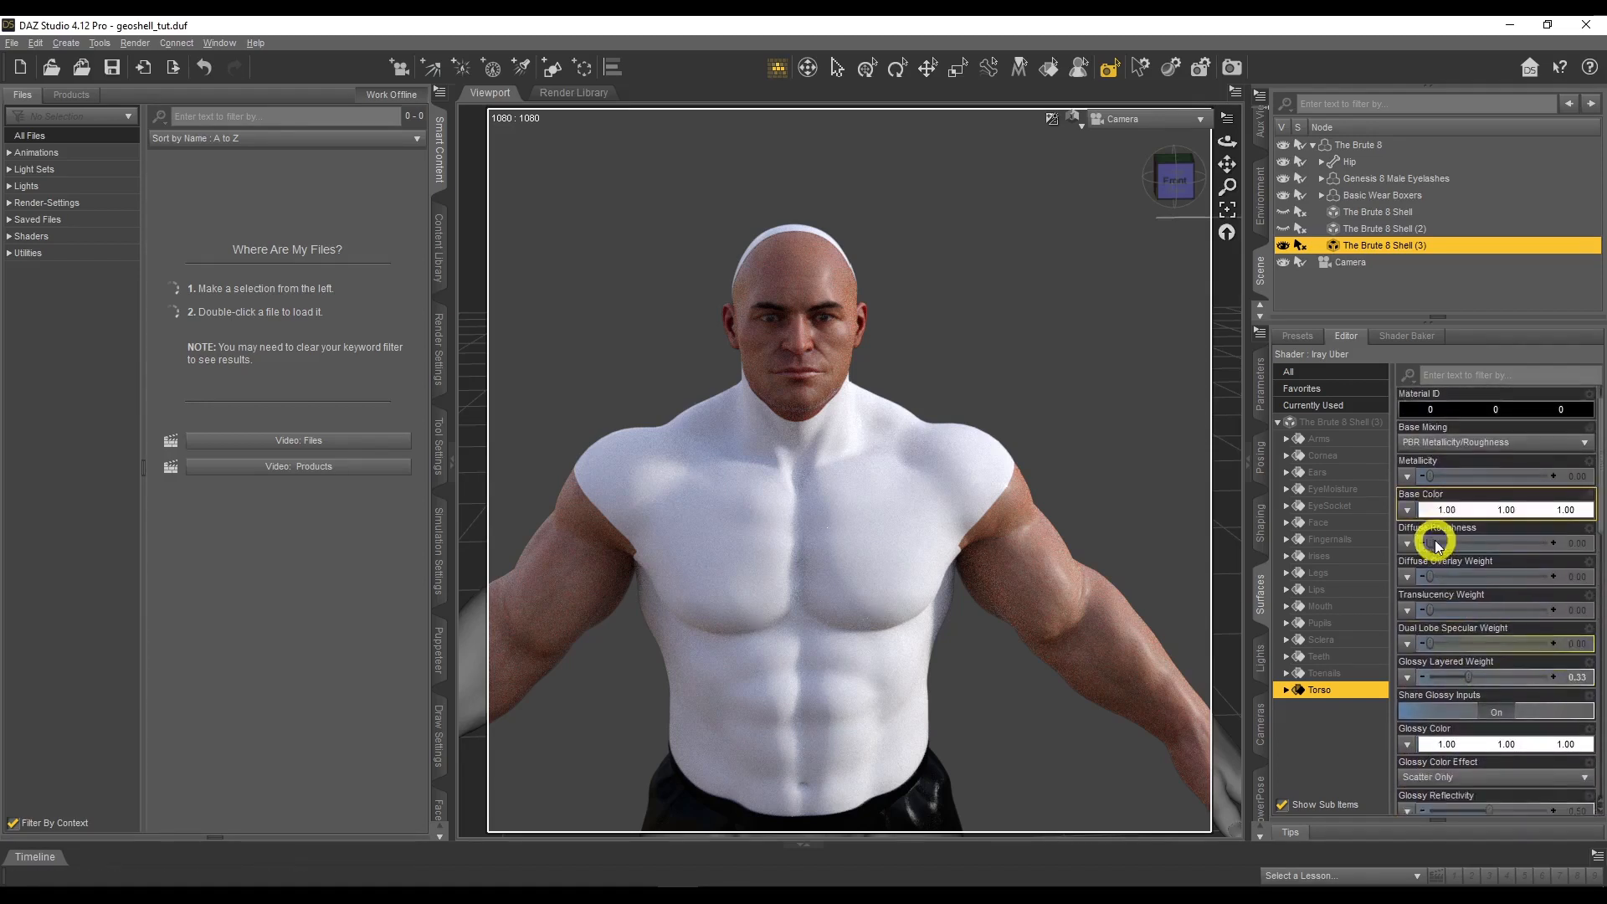
pyautogui.scroll(-3, 1436, 543)
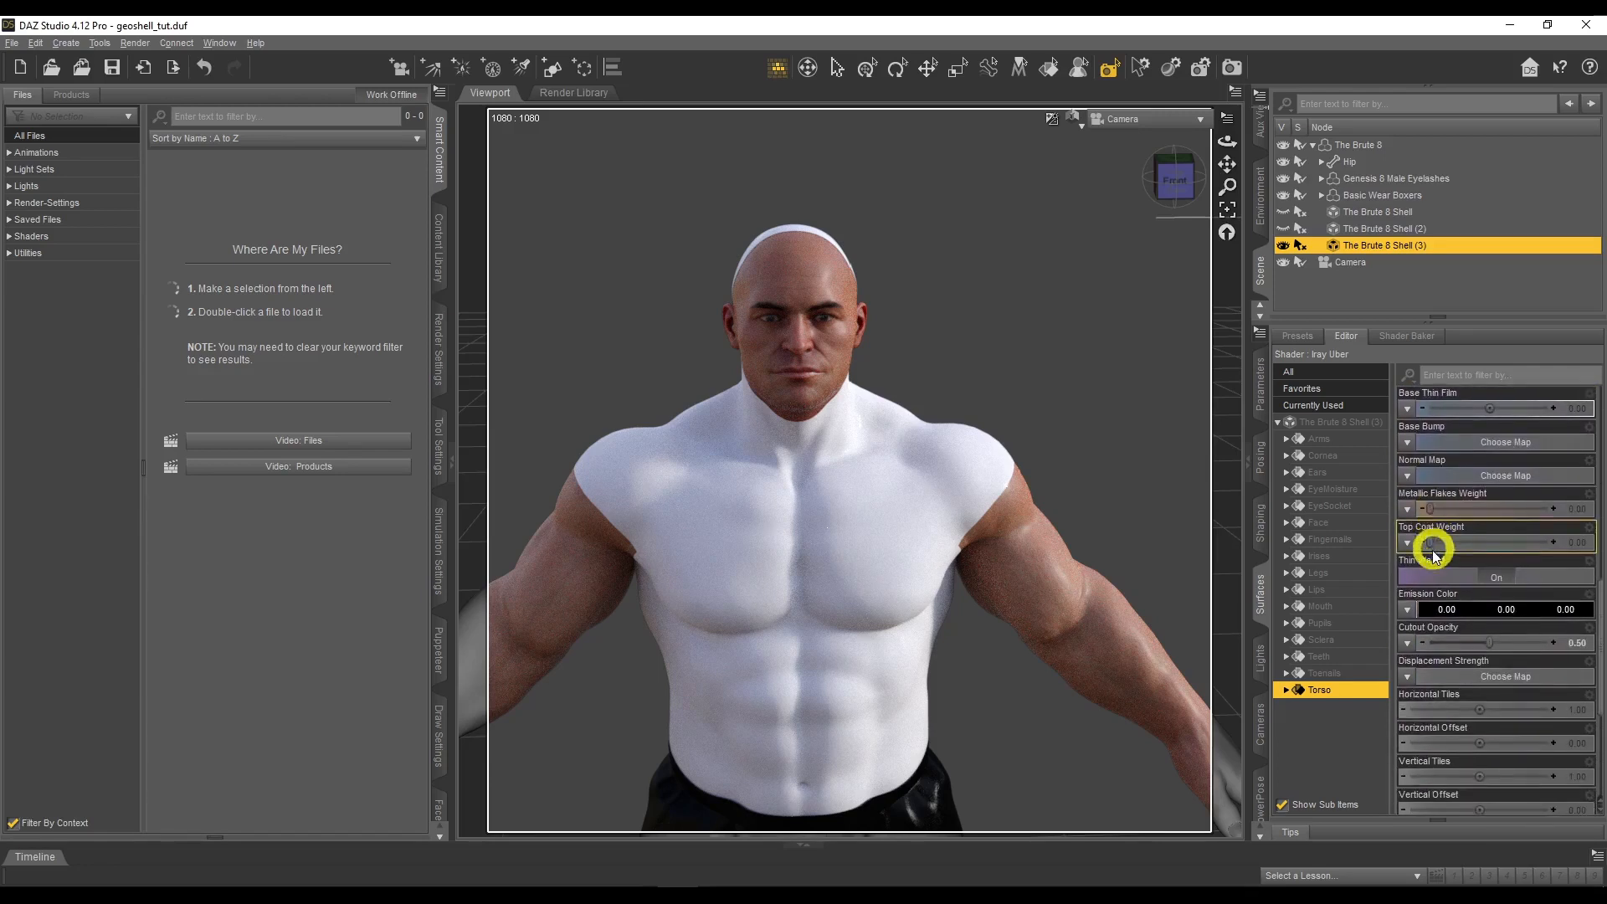
pyautogui.click(1407, 479)
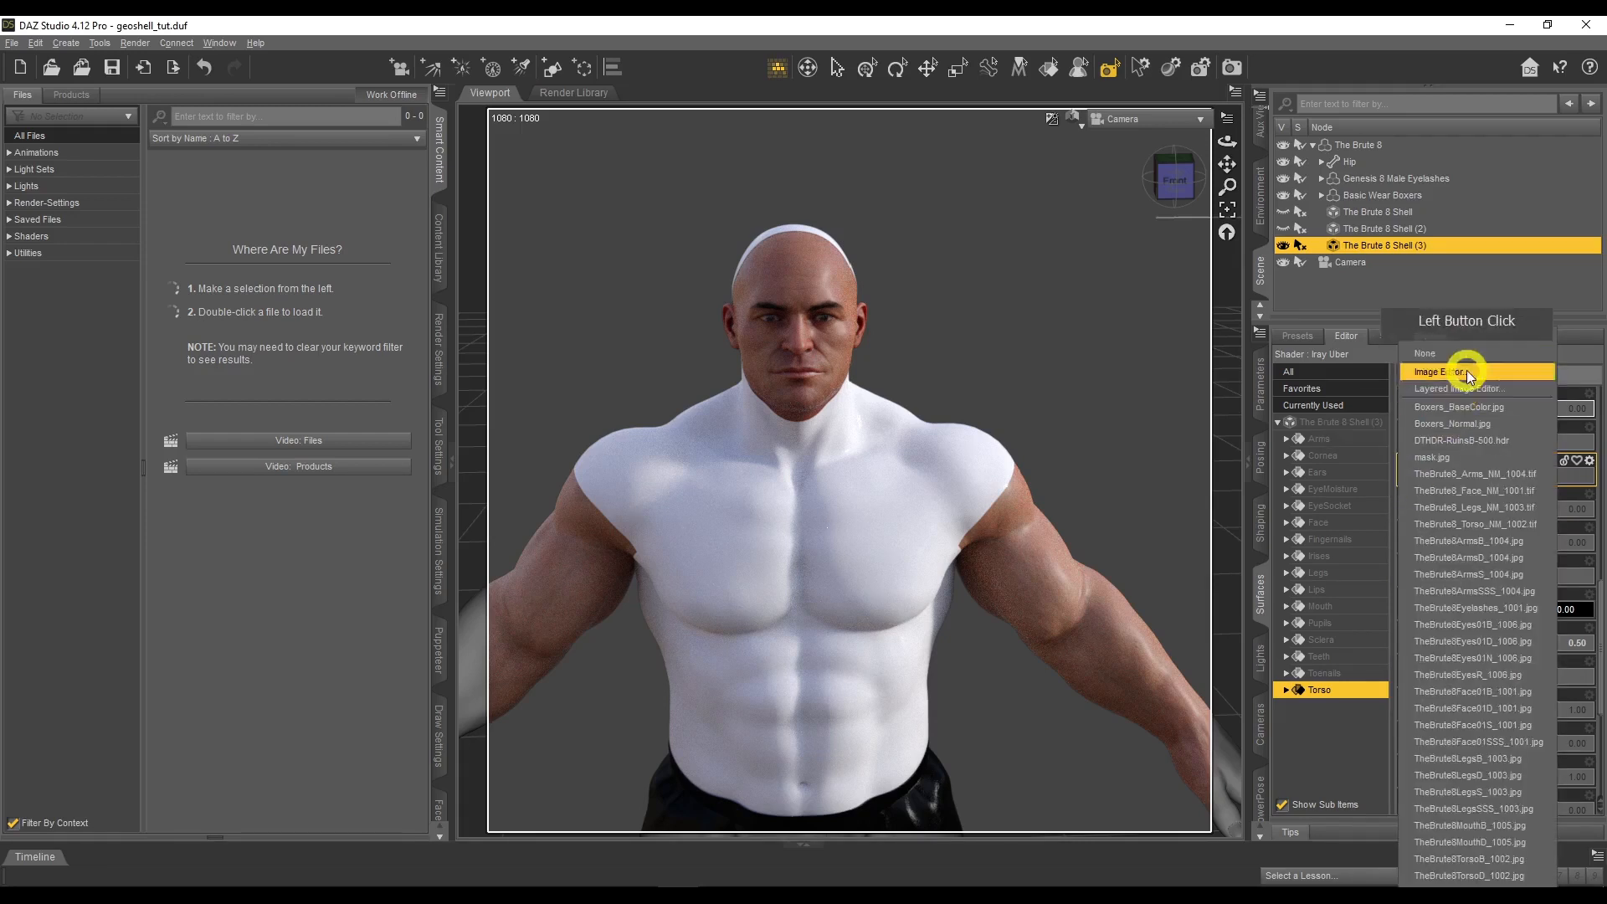
pyautogui.click(1473, 343)
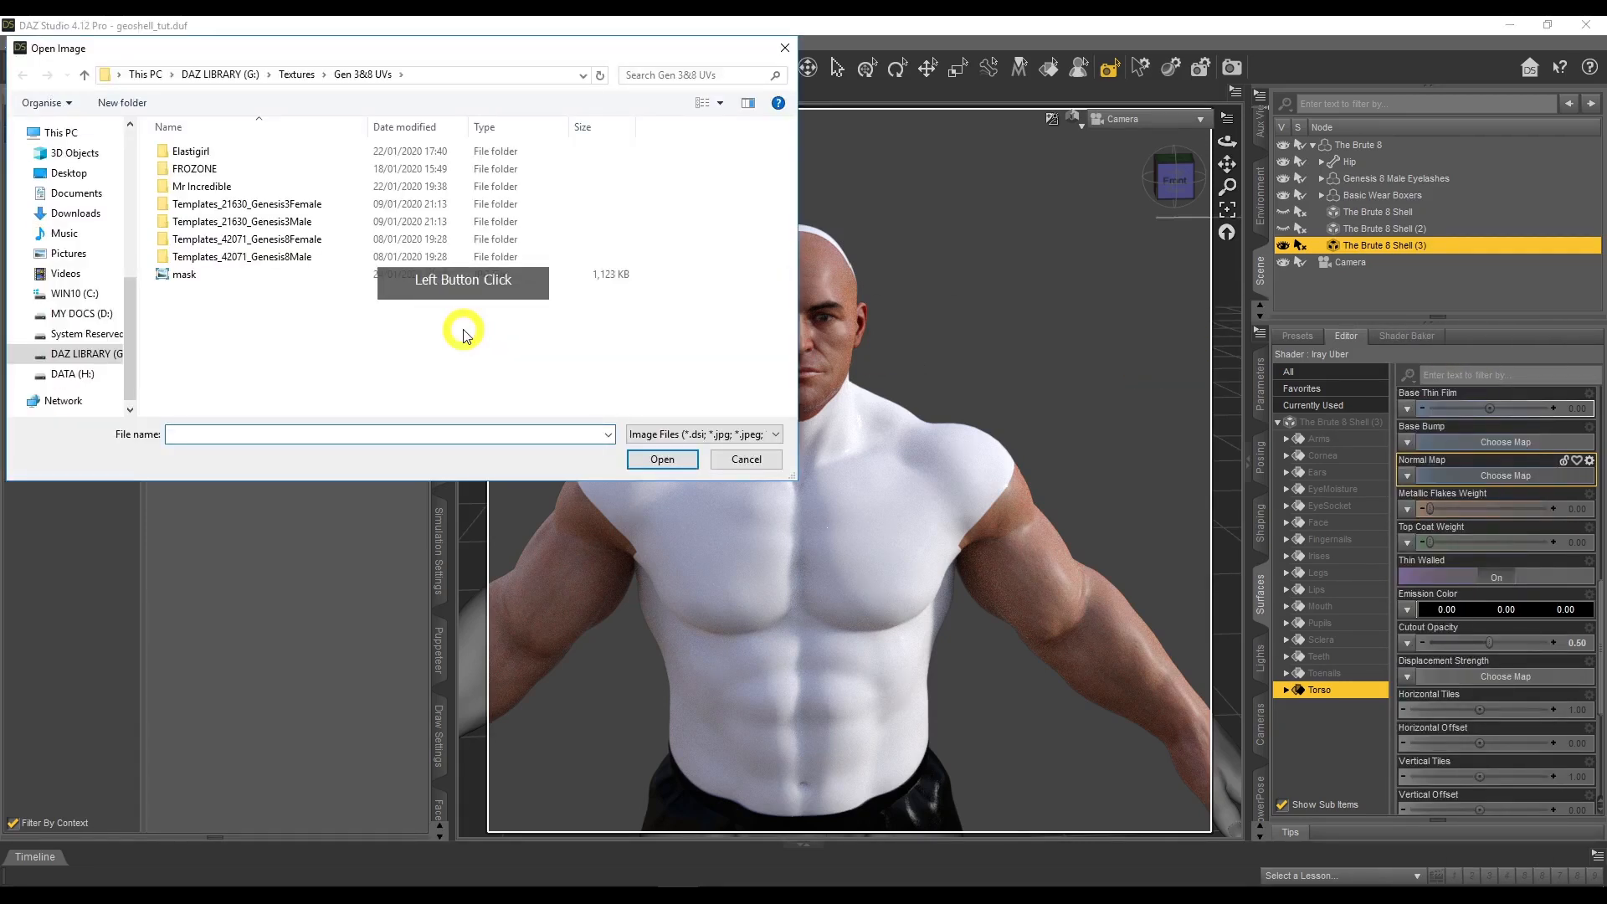
# Load Honeycomb_002_normal from the Honeycomb_002_SD folder in the PBR textures as the Torso's Normal Map
pyautogui.click(298, 76)
pyautogui.doubleClick(202, 241)
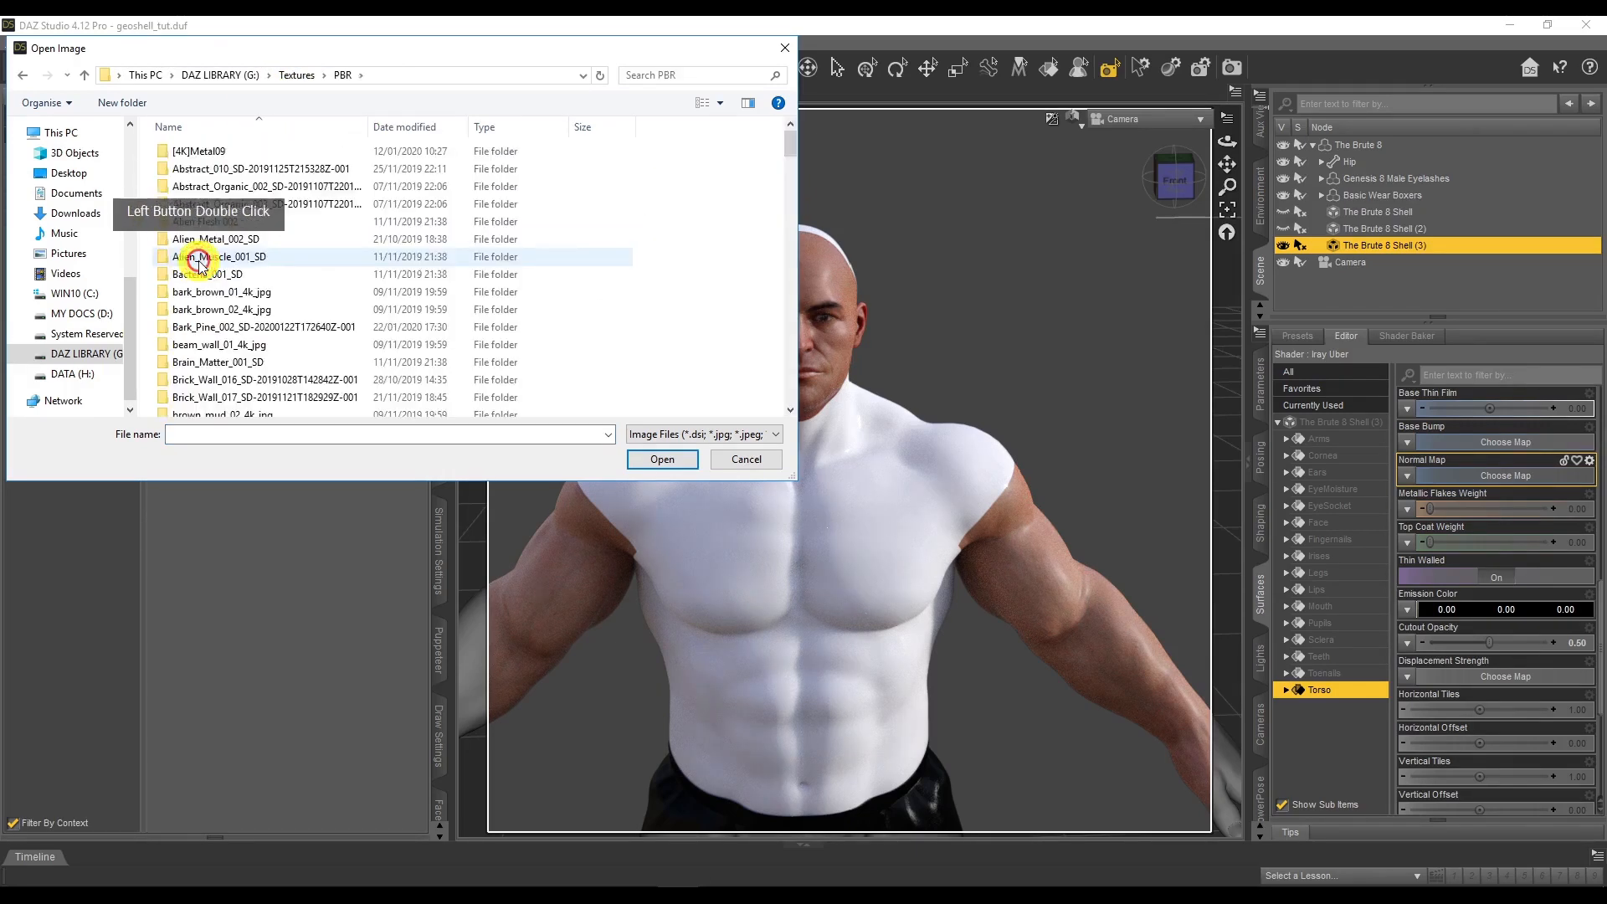
pyautogui.scroll(-3, 305, 184)
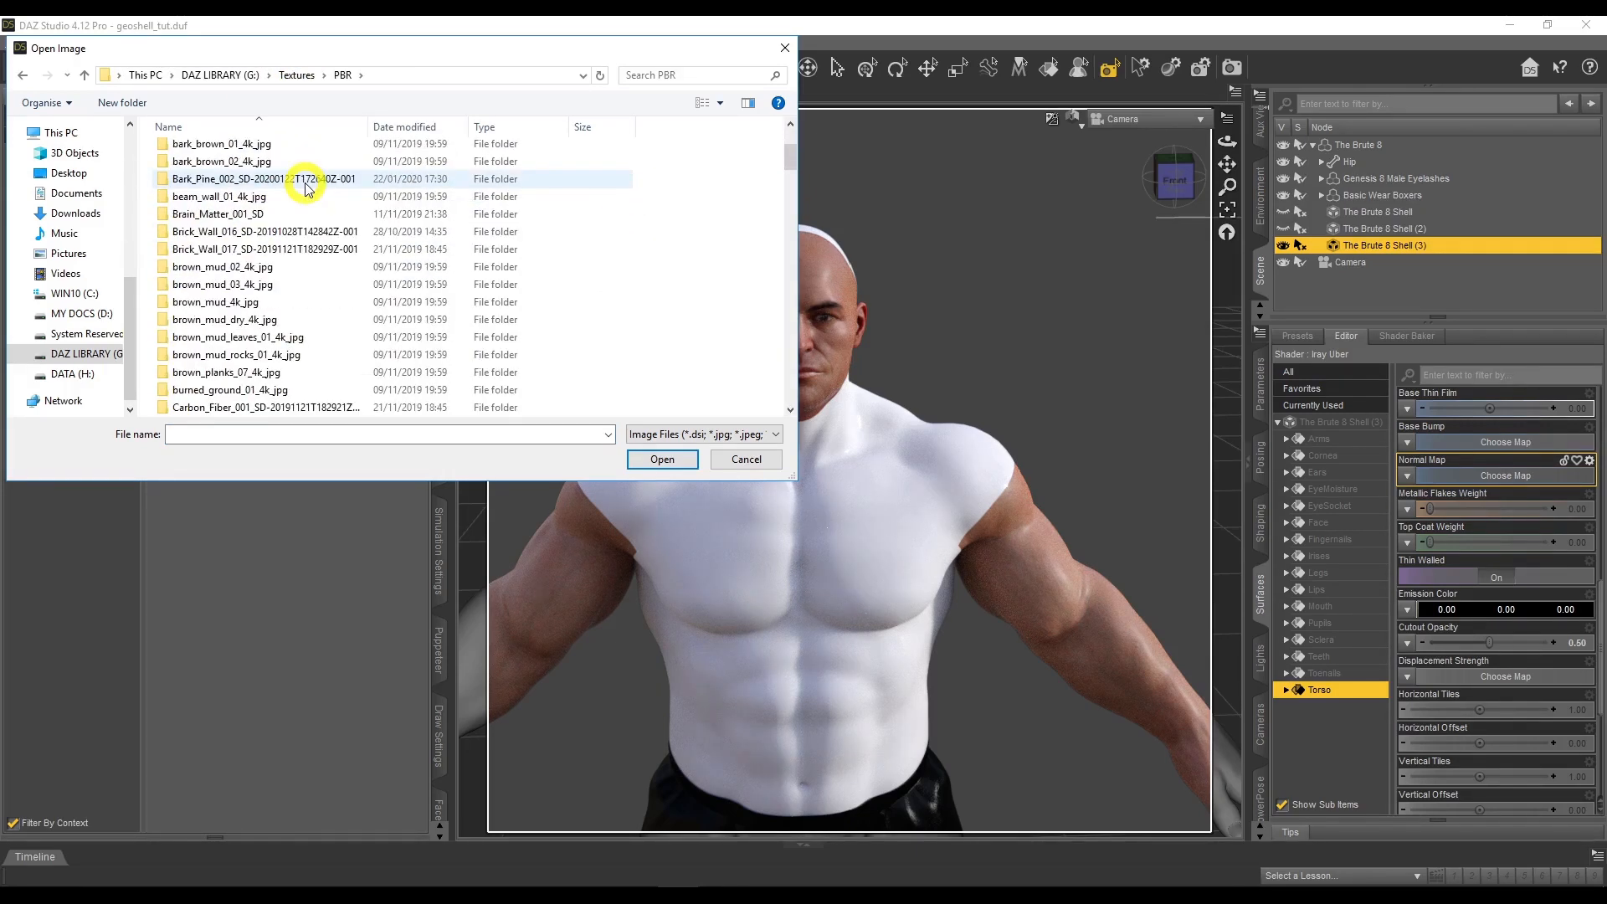
pyautogui.scroll(-8, 306, 185)
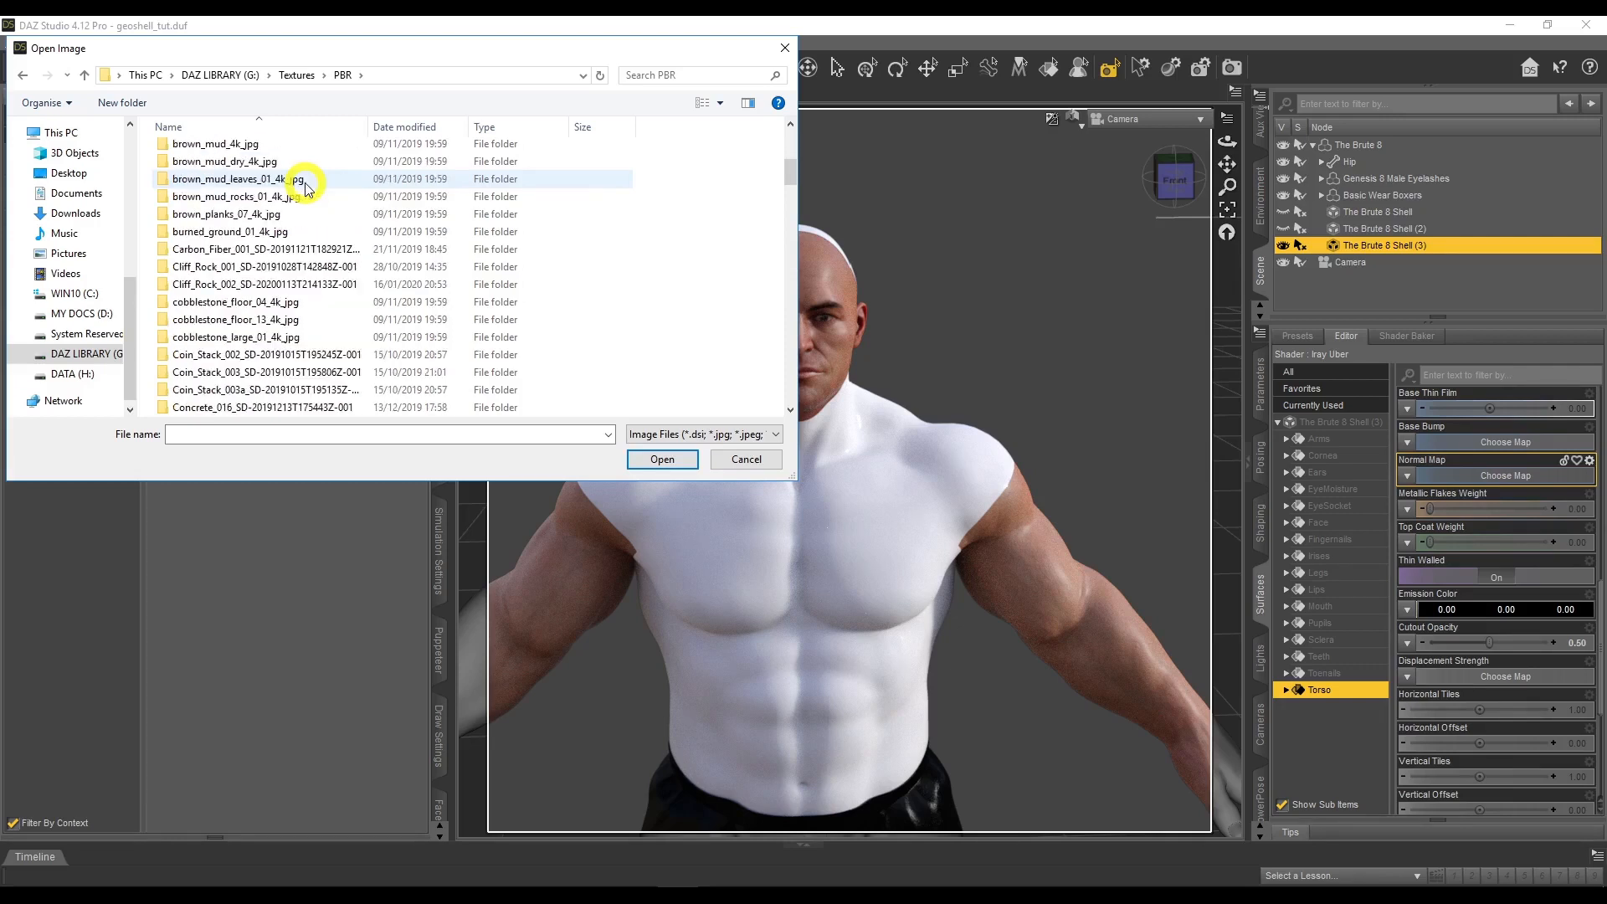
pyautogui.scroll(-8, 306, 185)
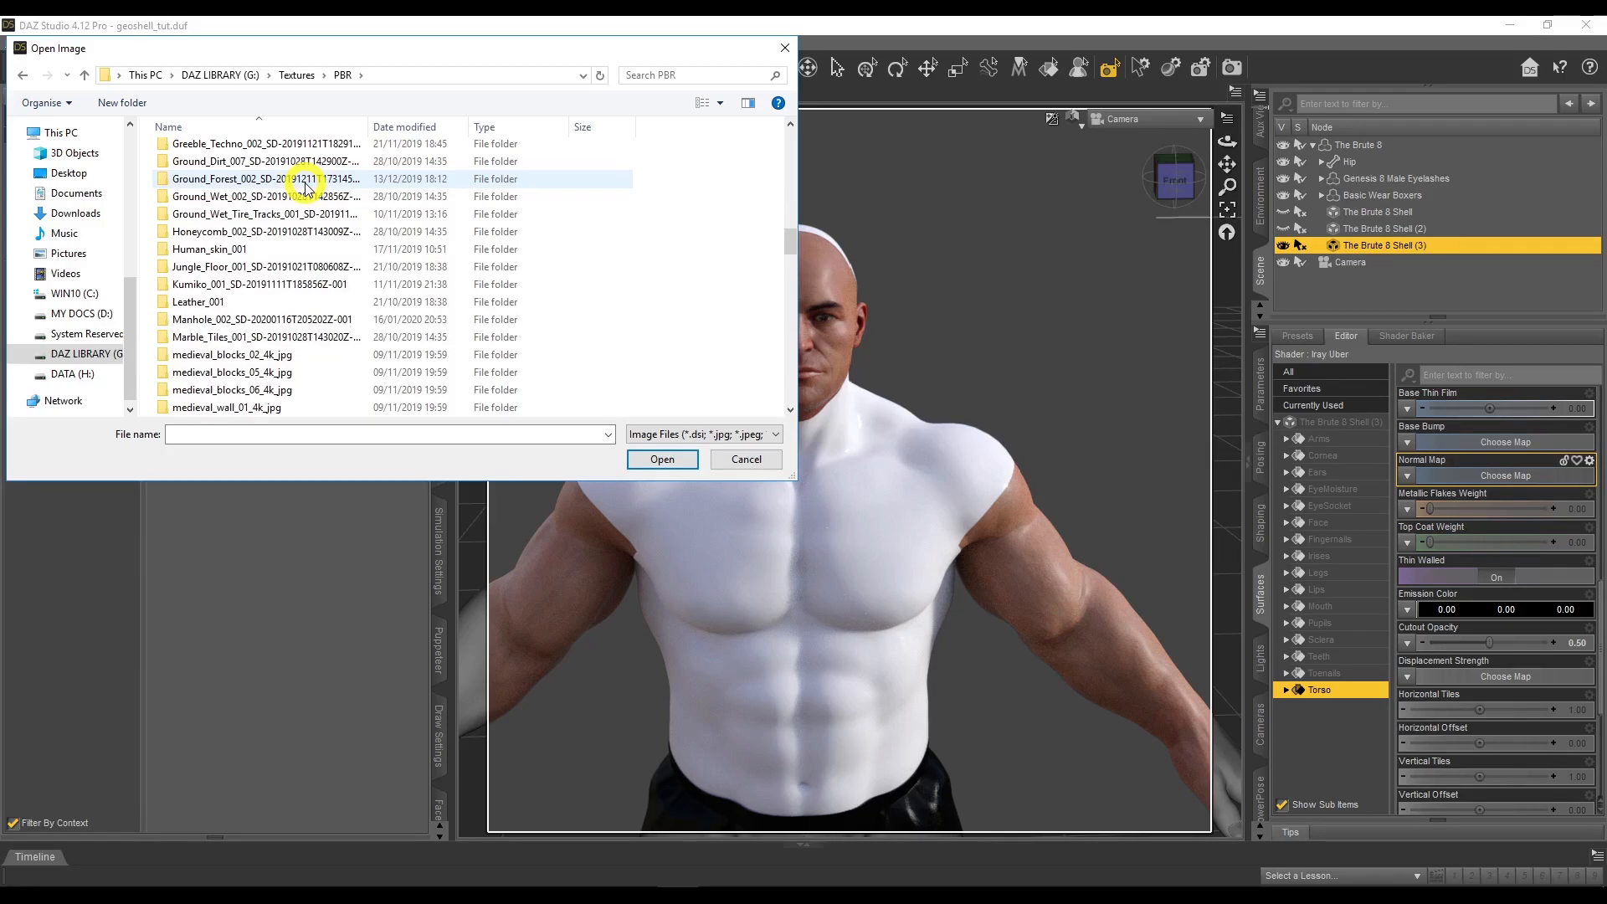
pyautogui.doubleClick(306, 232)
pyautogui.doubleClick(277, 150)
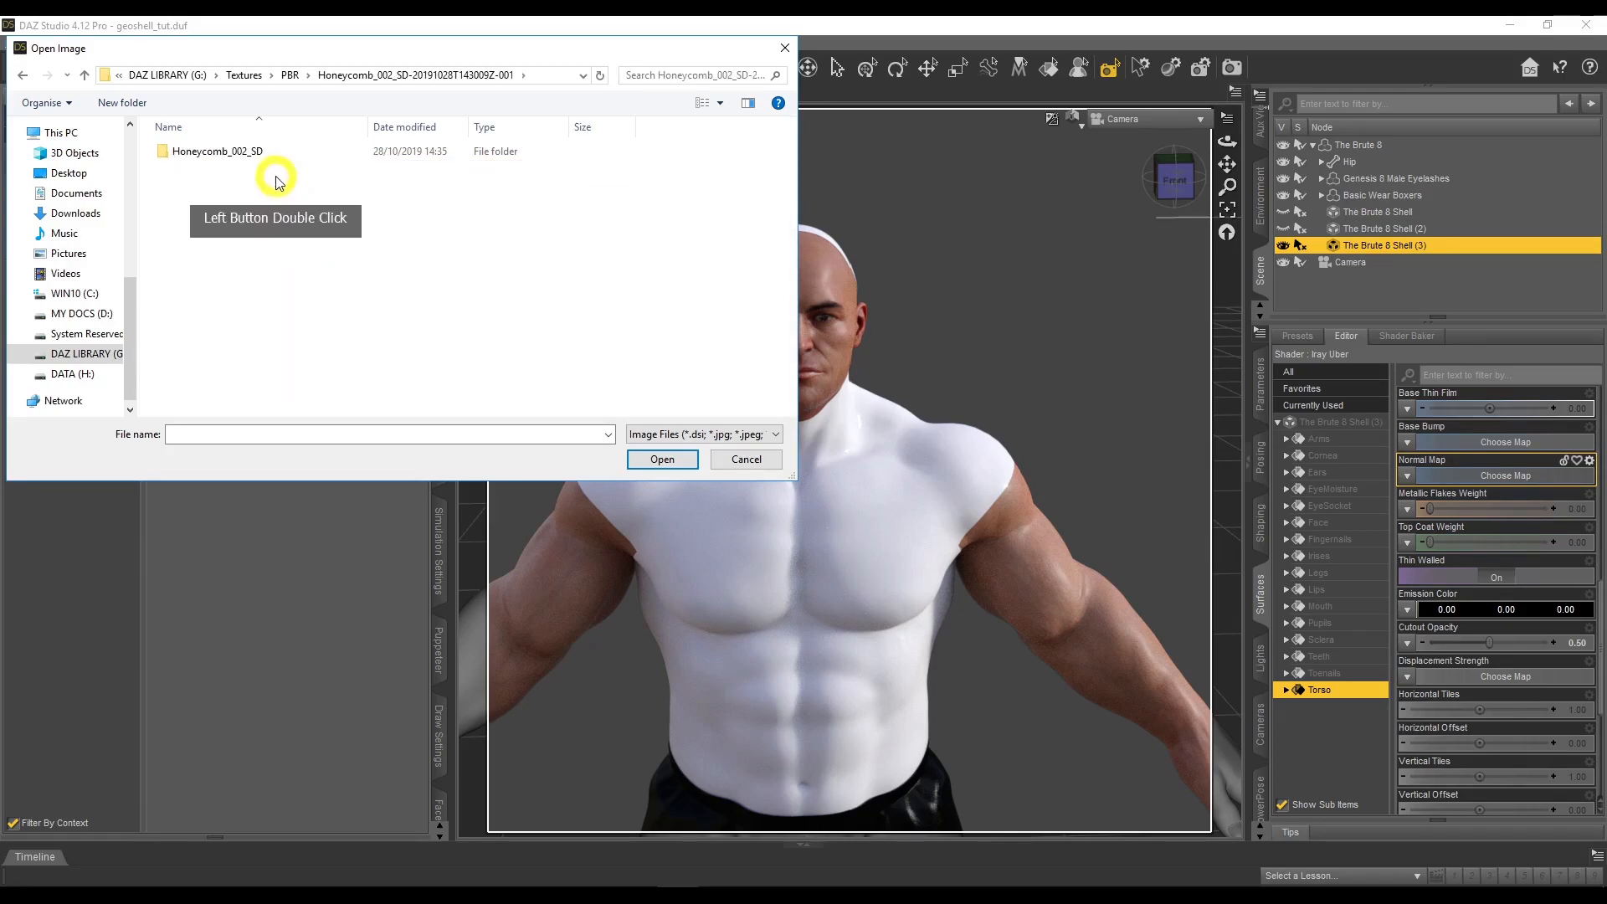
pyautogui.doubleClick(657, 138)
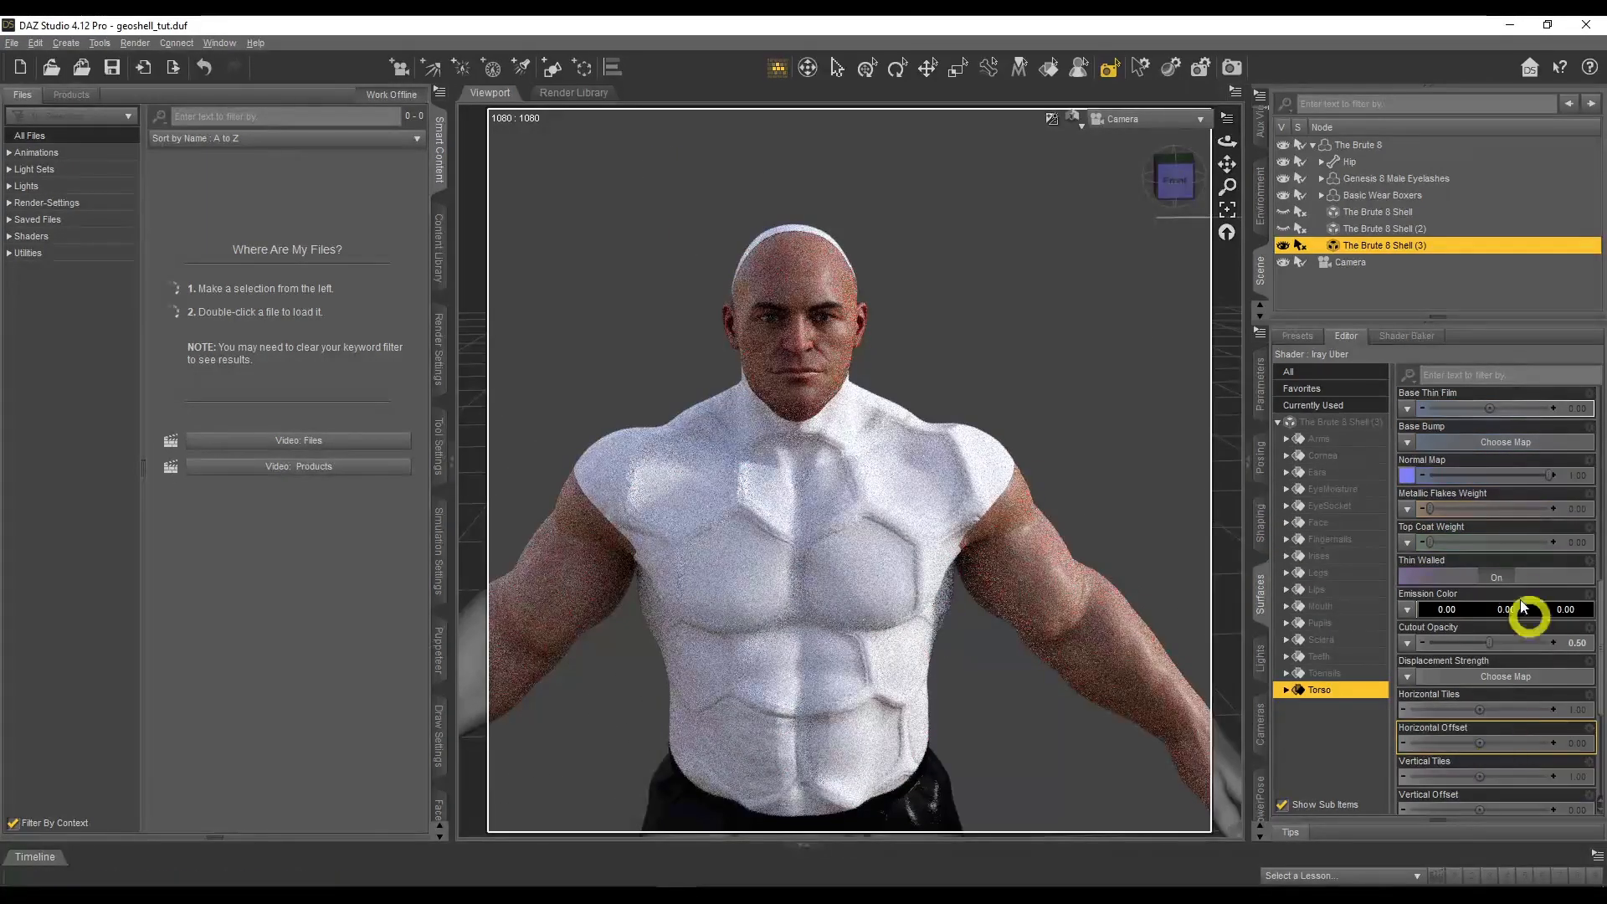
# Load Honeycomb_002_basecolor as the Base Color map of the Torso surface
pyautogui.scroll(10, 1483, 536)
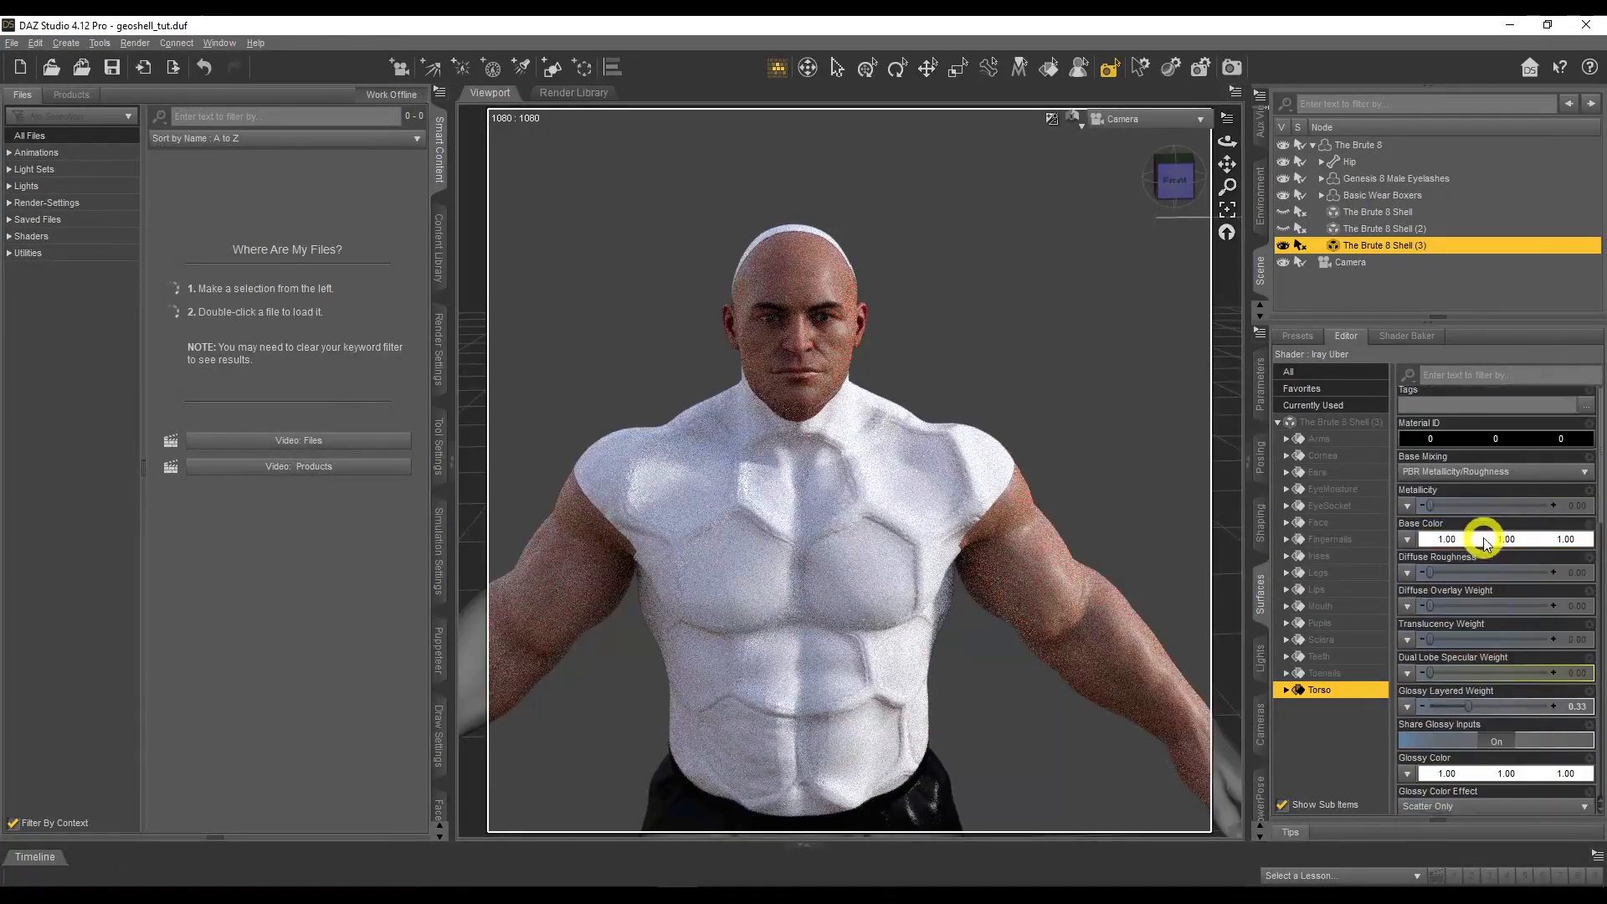
pyautogui.click(1408, 543)
pyautogui.click(1356, 328)
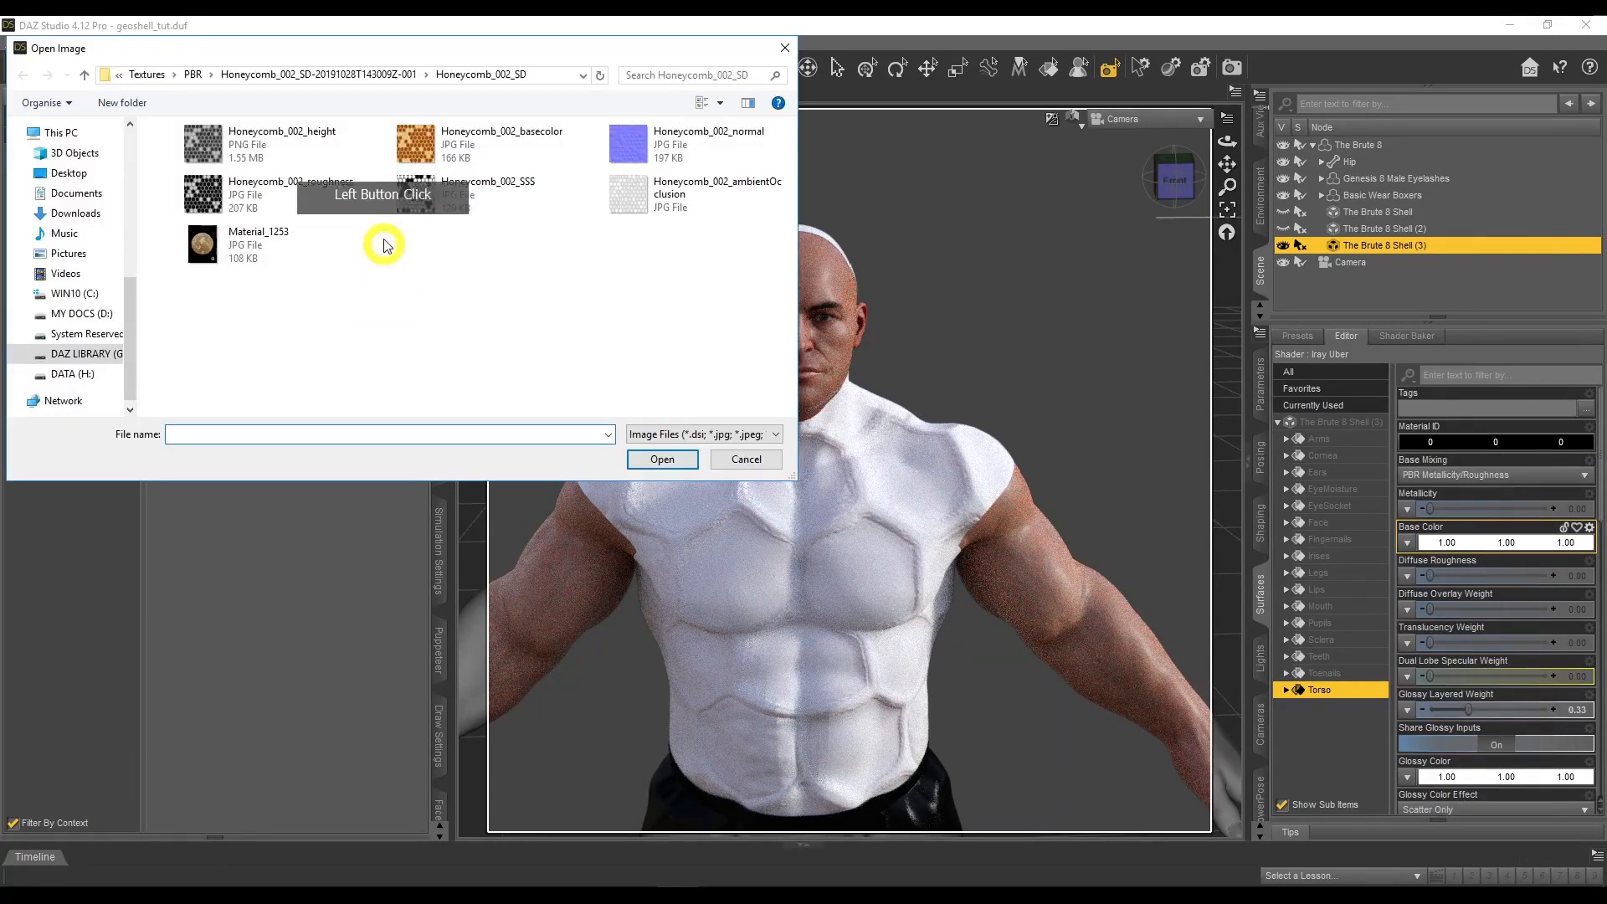
pyautogui.doubleClick(477, 144)
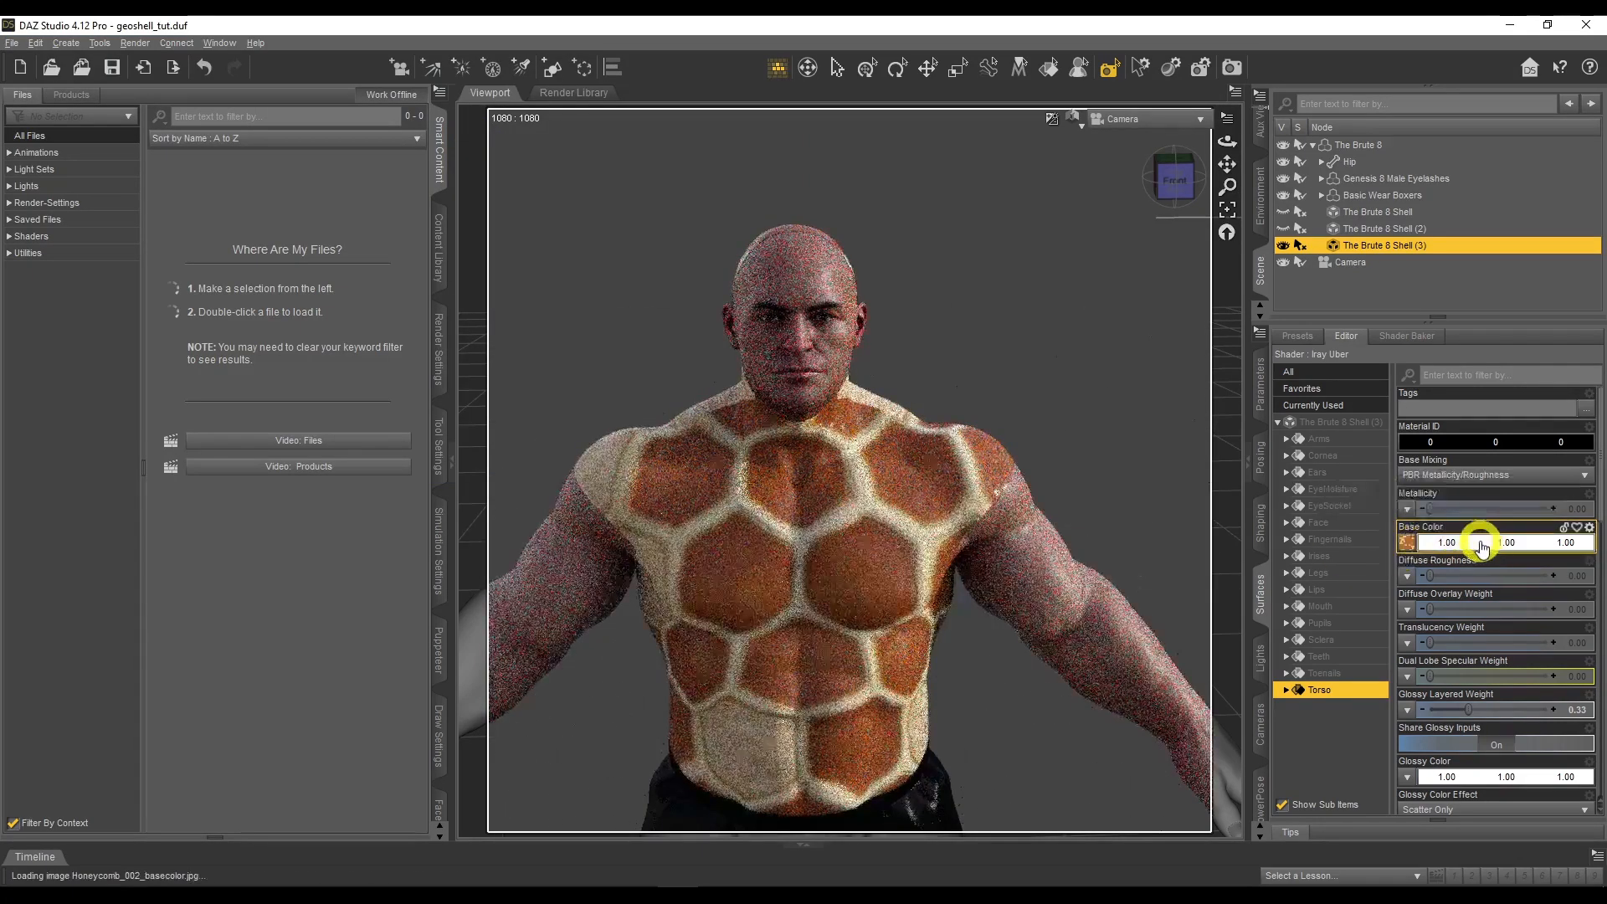
pyautogui.click(1481, 546)
pyautogui.click(791, 474)
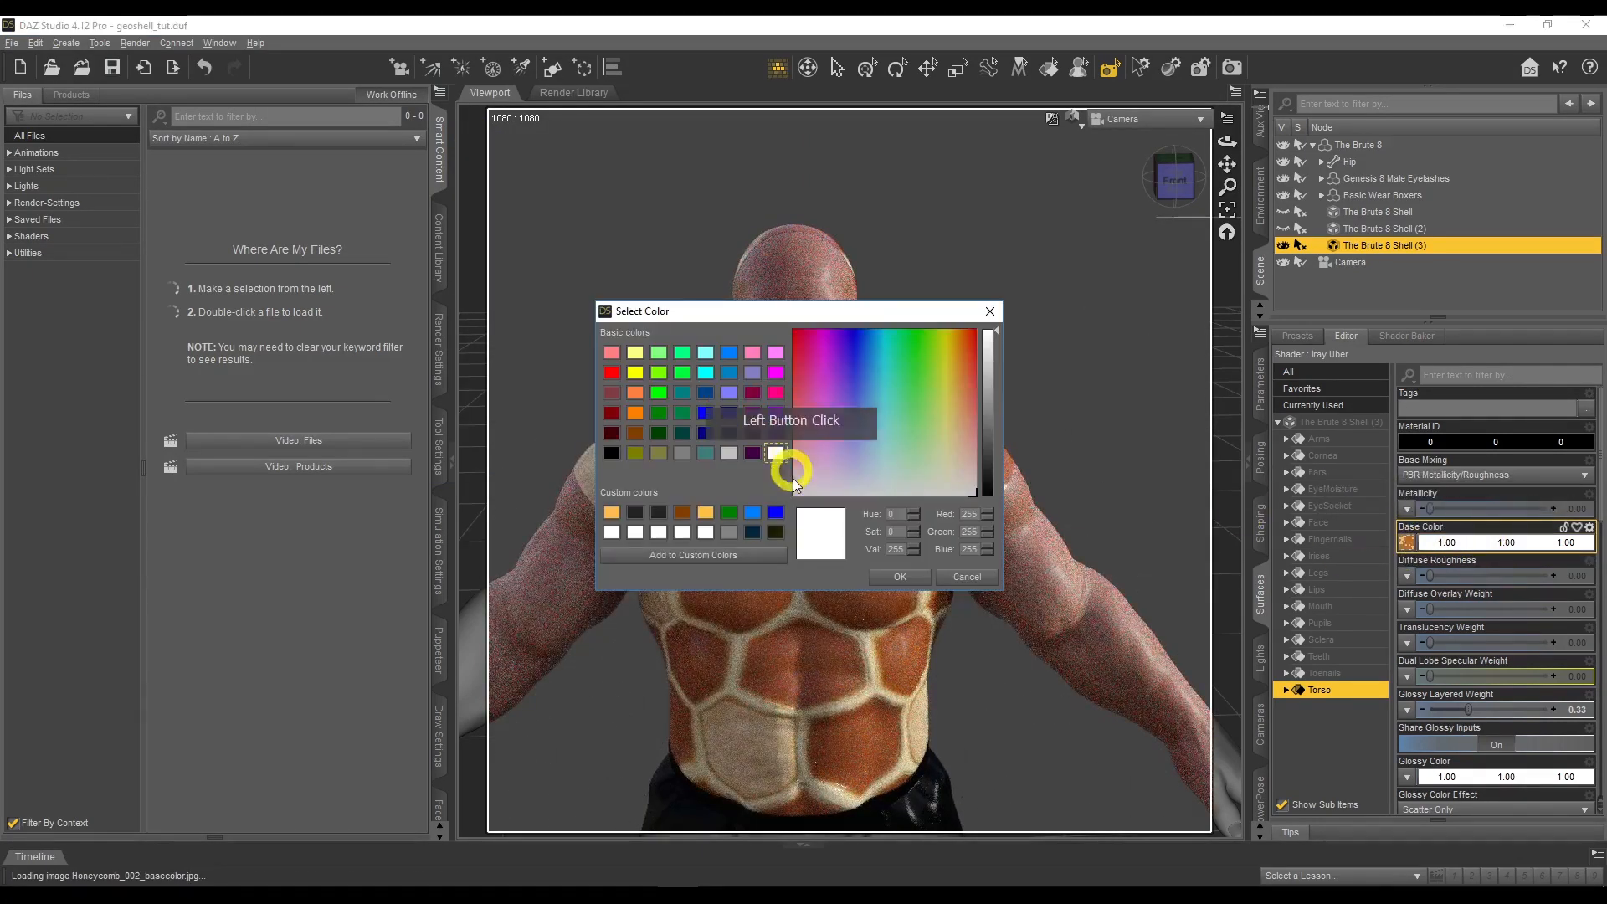
pyautogui.click(959, 584)
# Remove the Torso's Base Color map and set its Base Color to dark red, RGB 128, 0, 0
pyautogui.click(1407, 544)
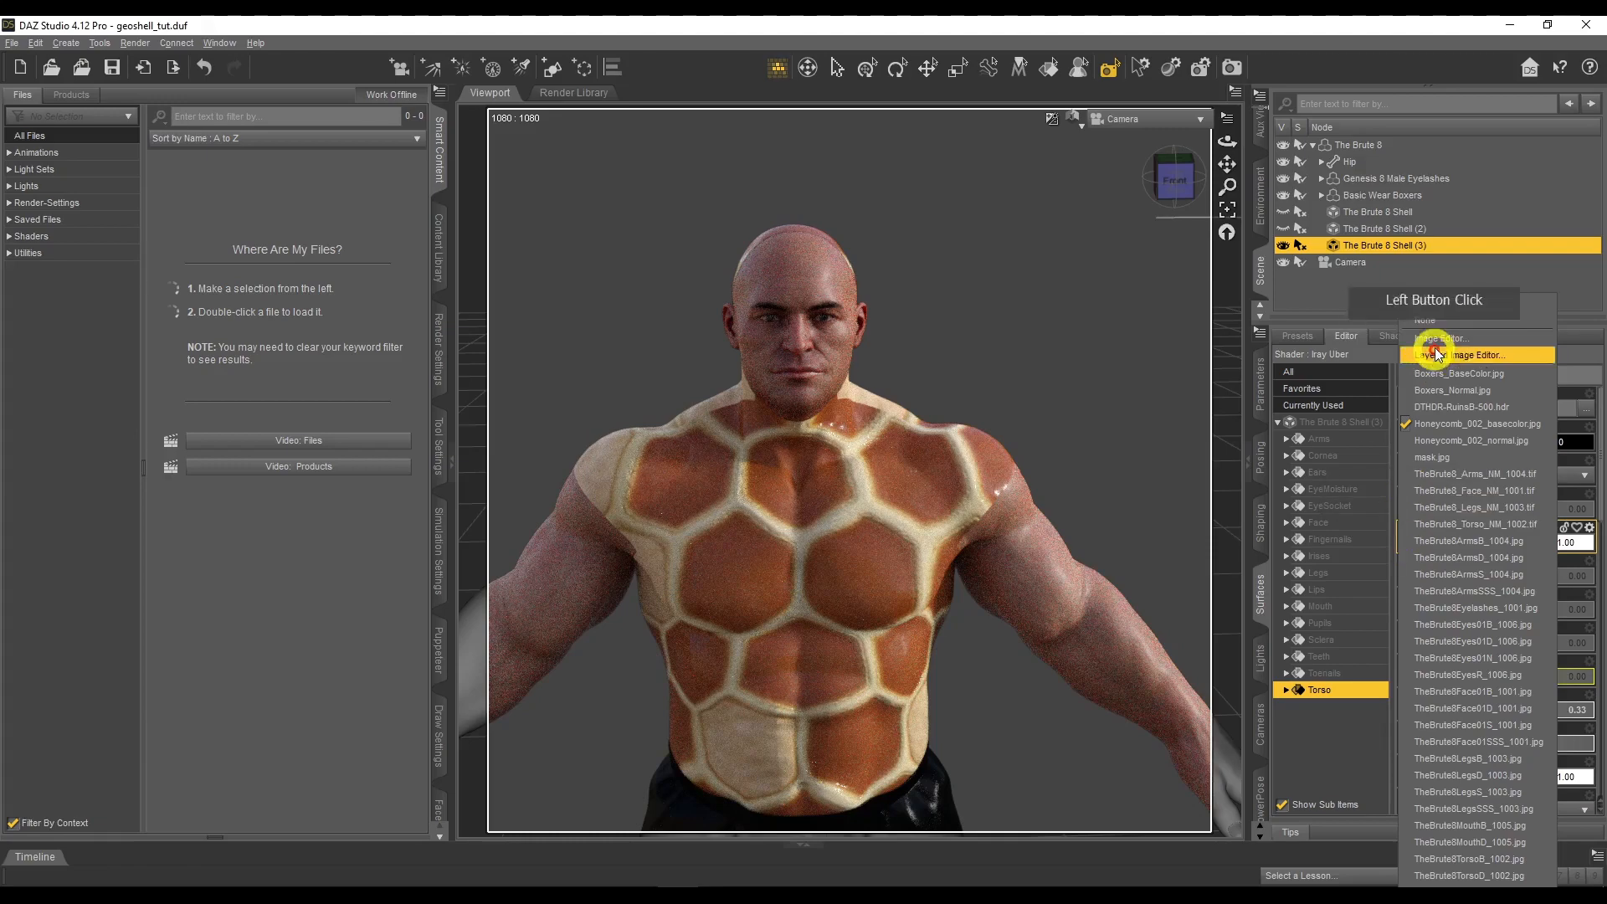
pyautogui.click(1445, 323)
pyautogui.click(1457, 545)
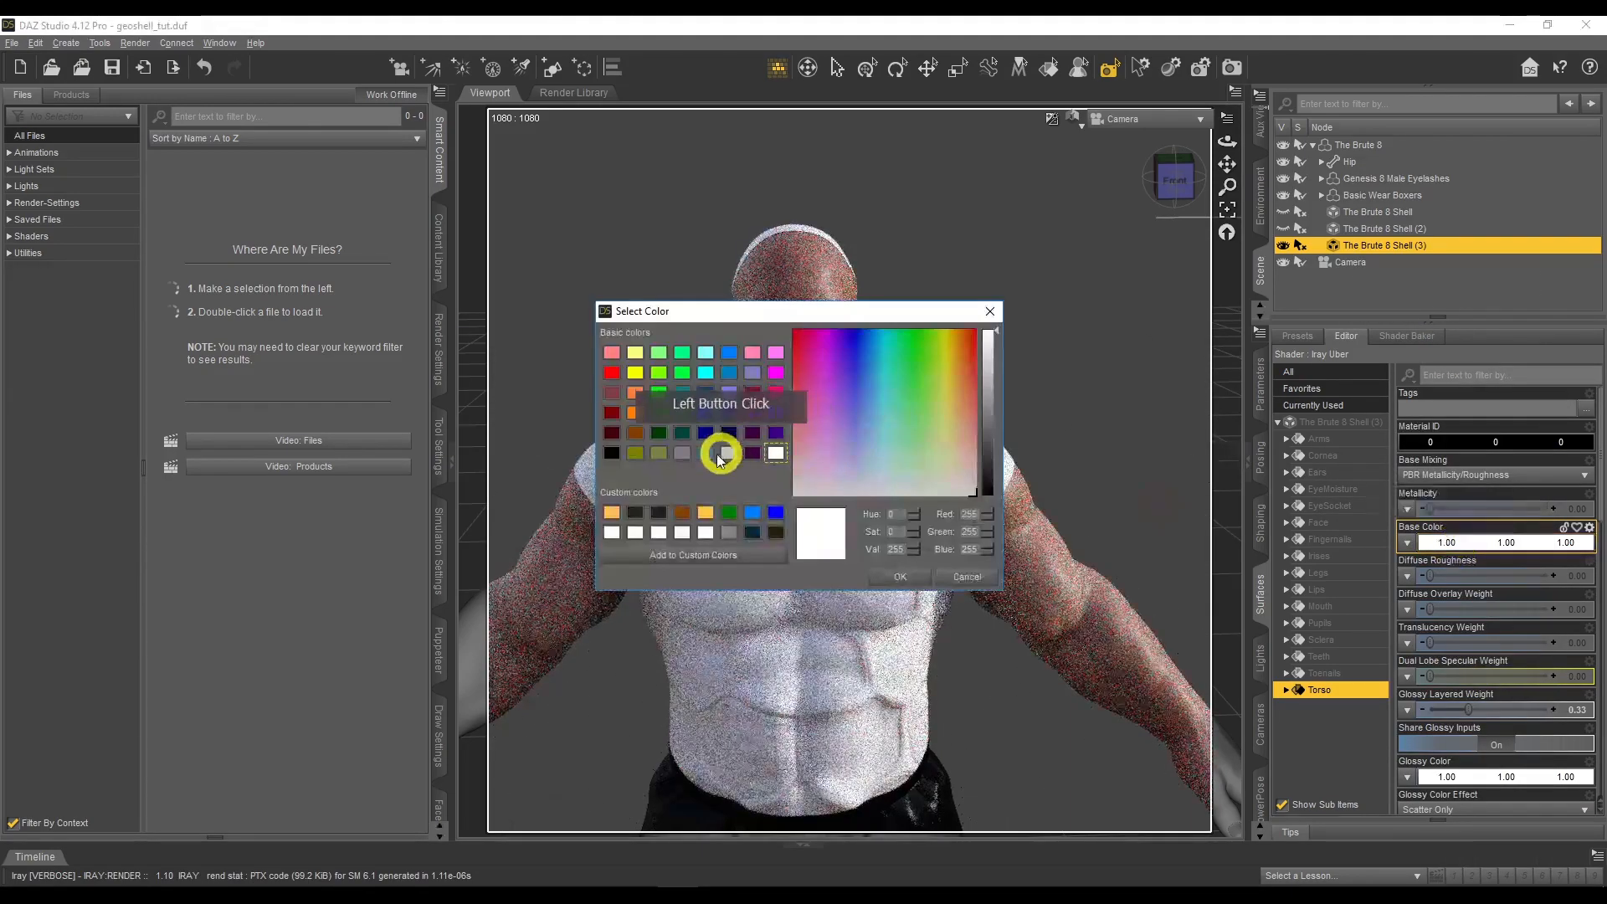
pyautogui.click(617, 419)
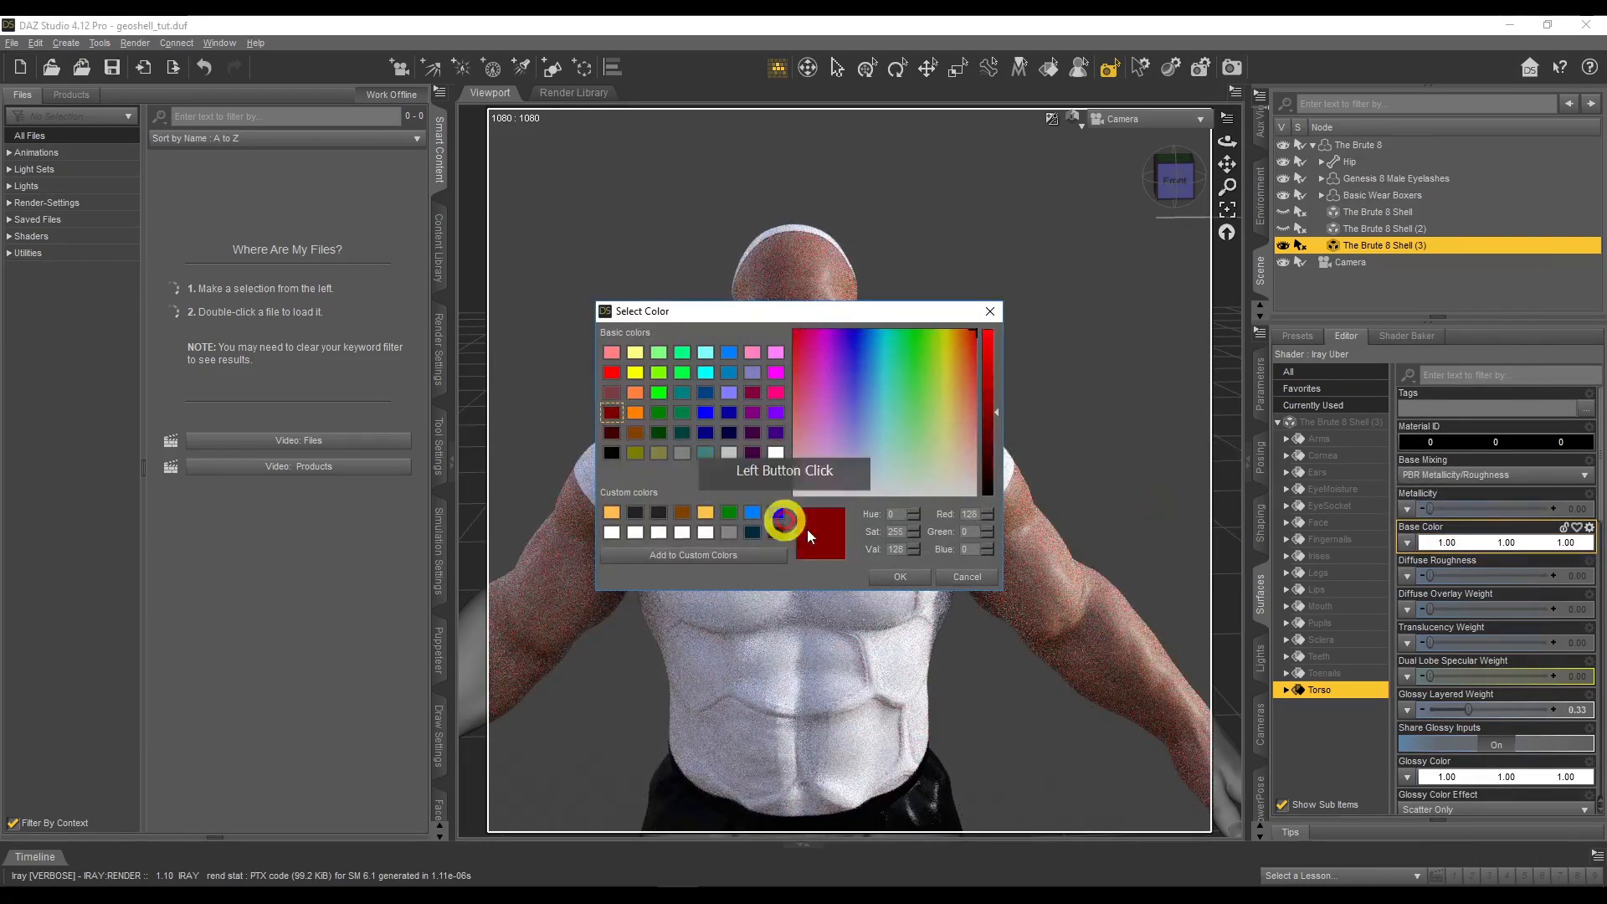
pyautogui.click(899, 577)
pyautogui.click(1436, 576)
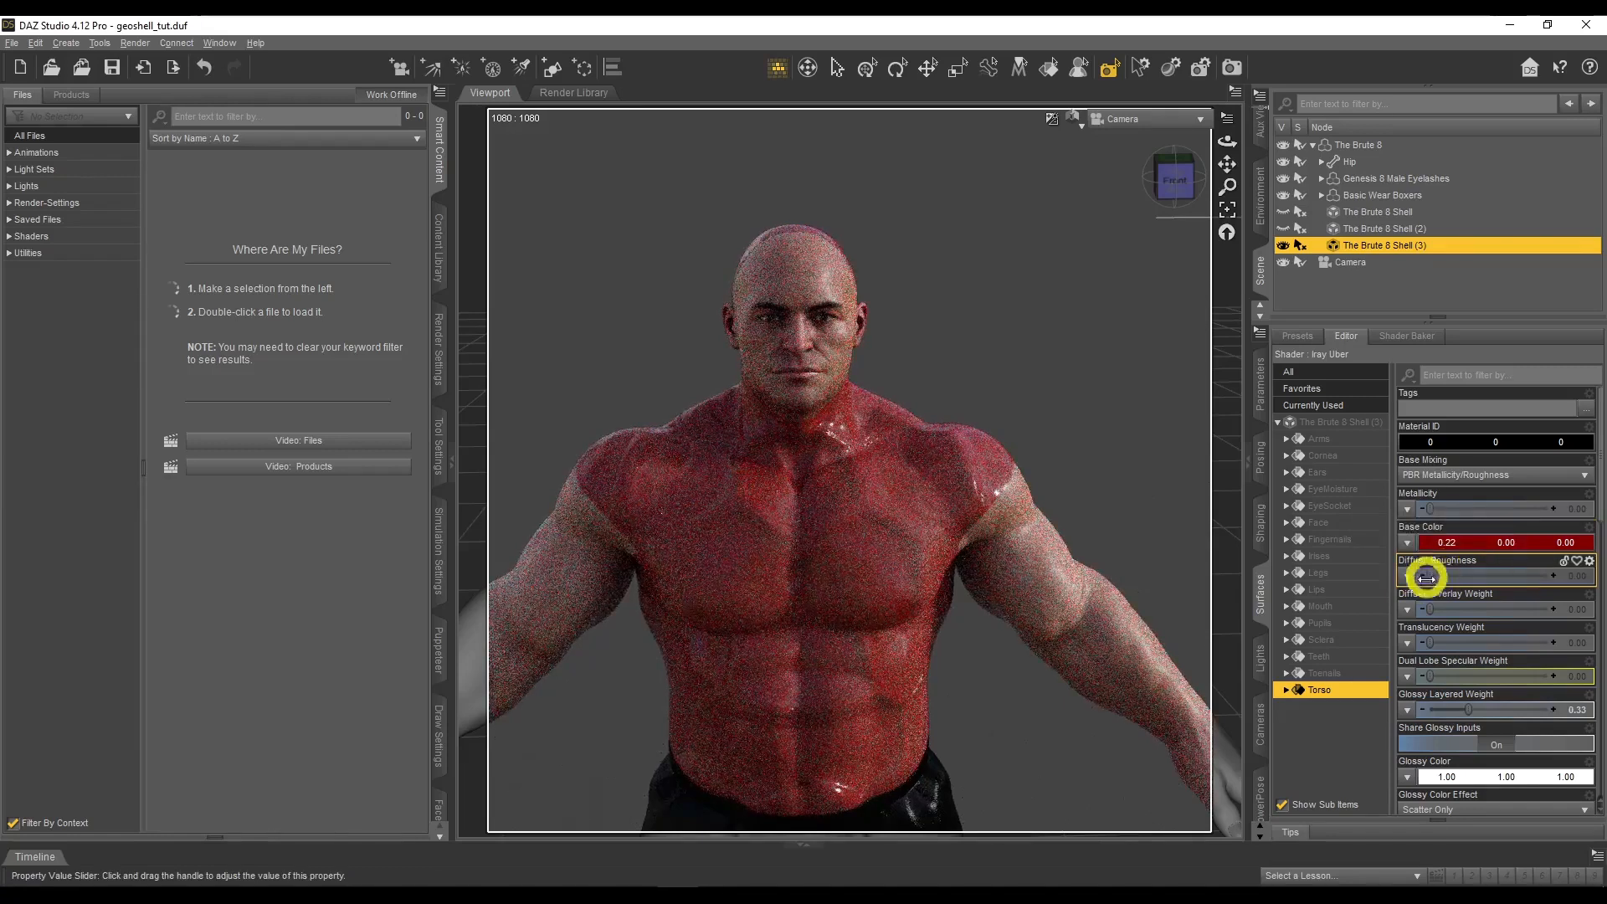
# Set the Torso's Base Color back to white
pyautogui.click(1440, 548)
pyautogui.click(775, 452)
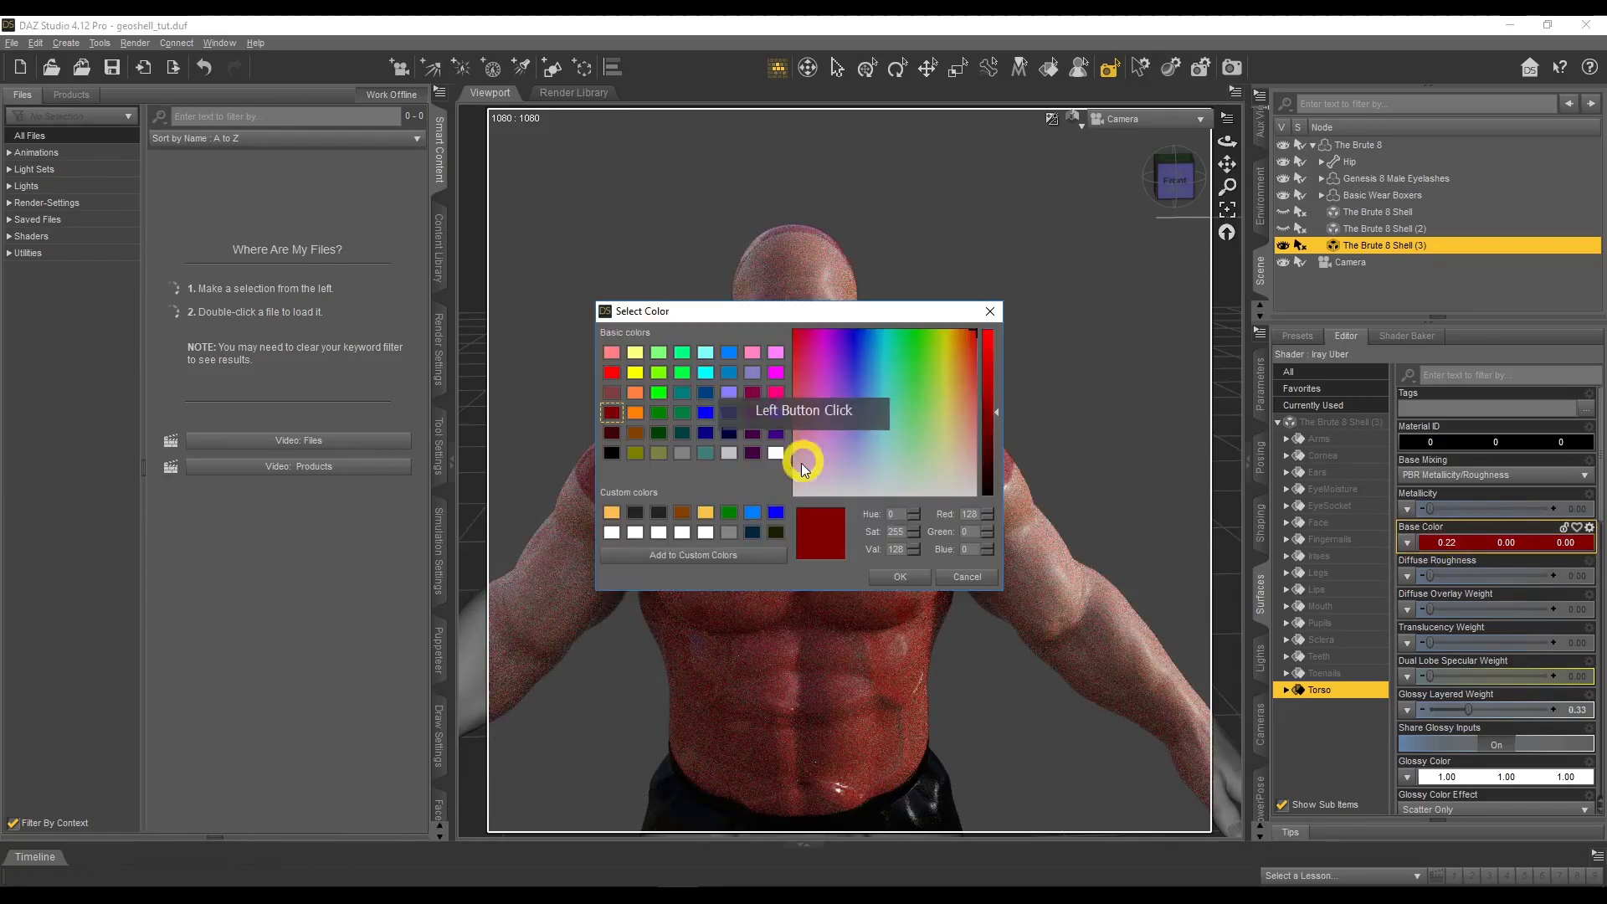
pyautogui.click(916, 577)
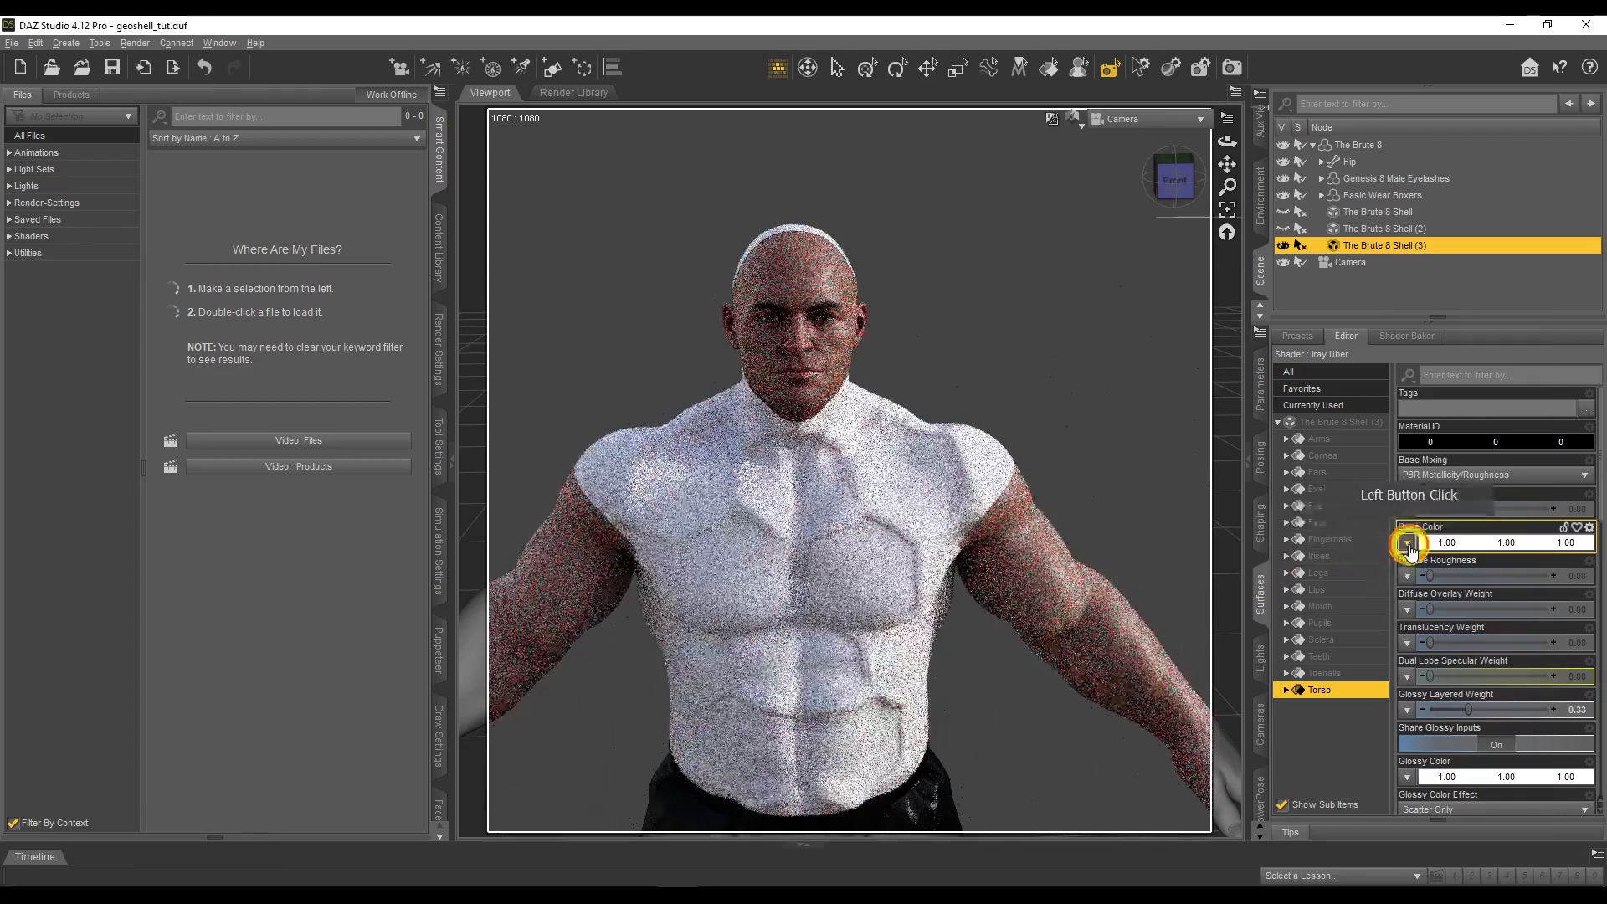
# Assign the already loaded Honeycomb_002_basecolor.jpg as the Torso's Base Color map
pyautogui.click(1407, 542)
pyautogui.click(1463, 436)
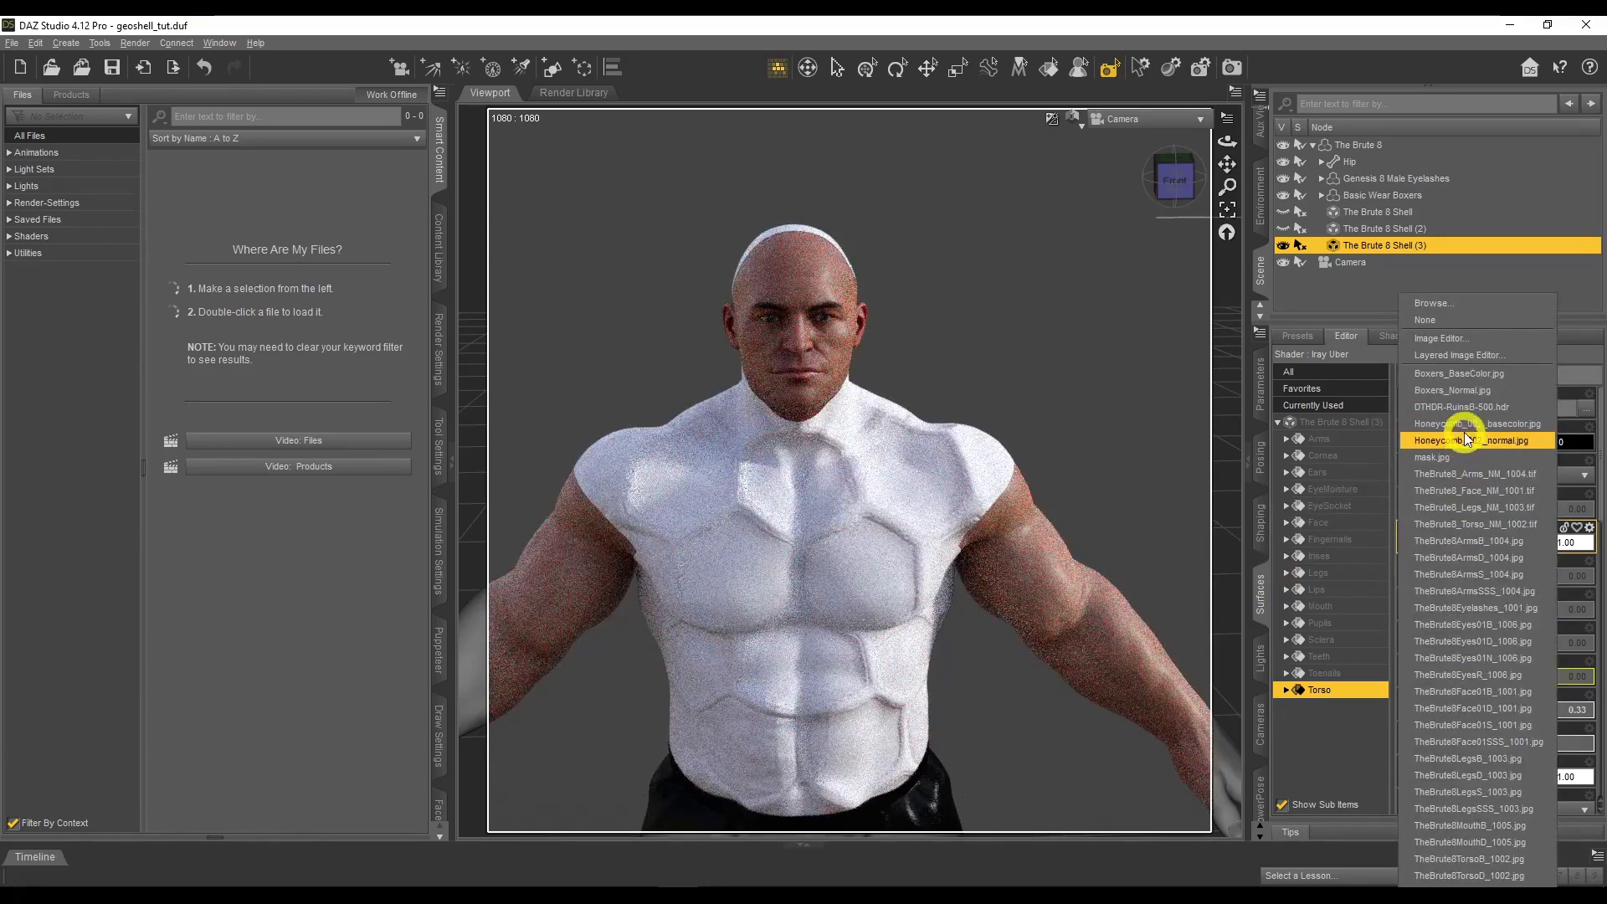
pyautogui.click(1407, 546)
pyautogui.click(1477, 424)
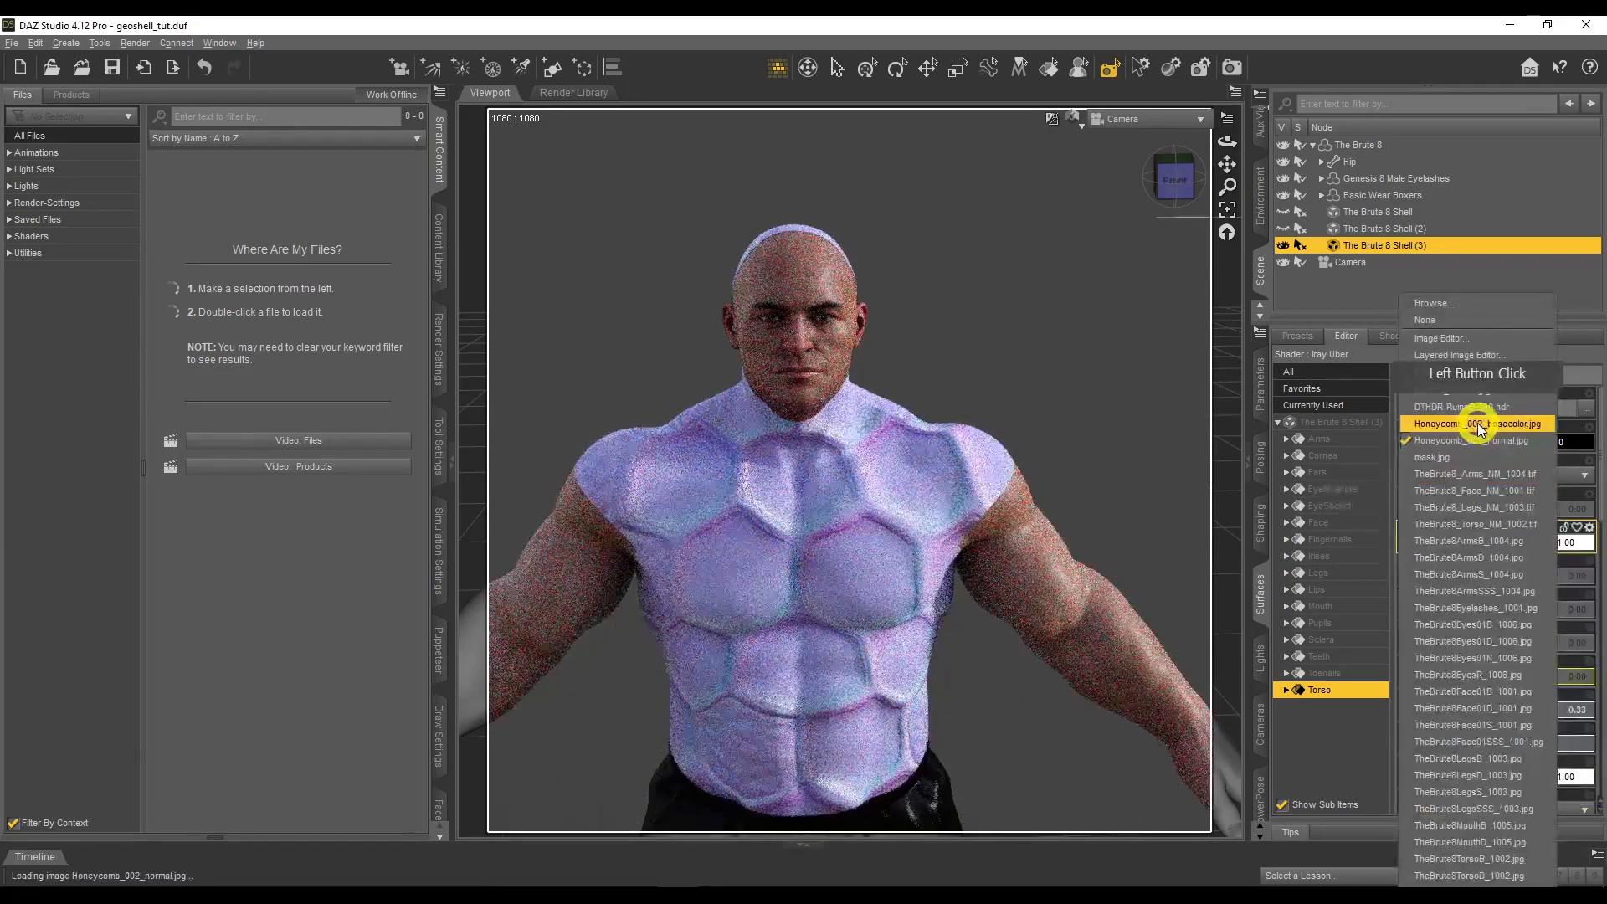
# Set both Horizontal Tiles and Vertical Tiles of the Torso surface to 10
pyautogui.scroll(-5, 1485, 550)
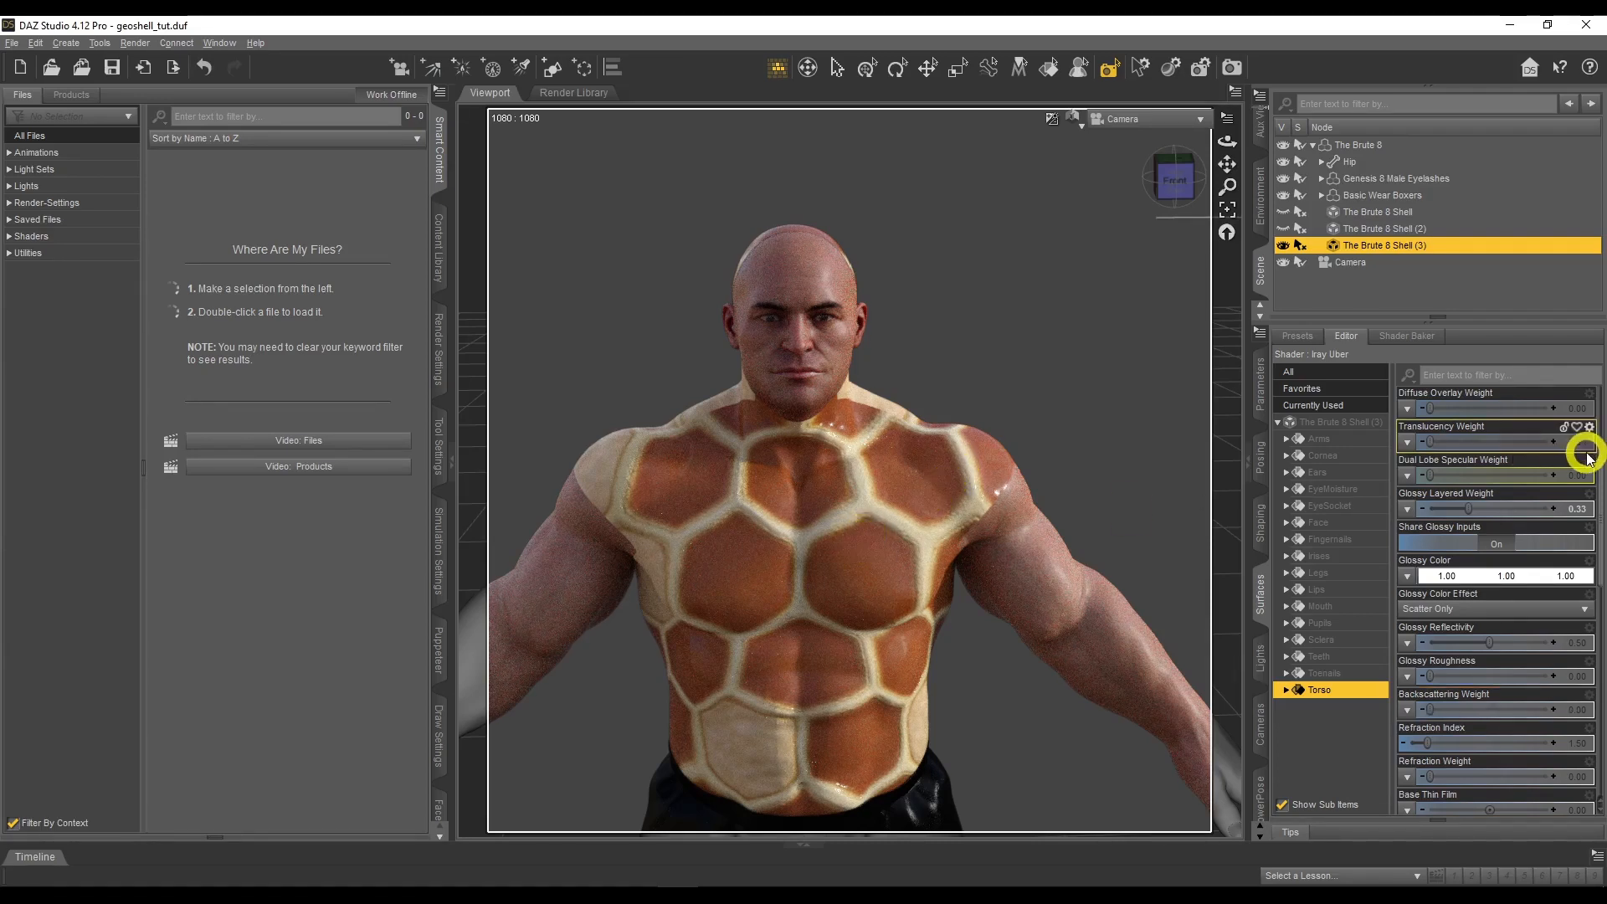
pyautogui.scroll(-7, 1458, 510)
pyautogui.scroll(-7, 1457, 510)
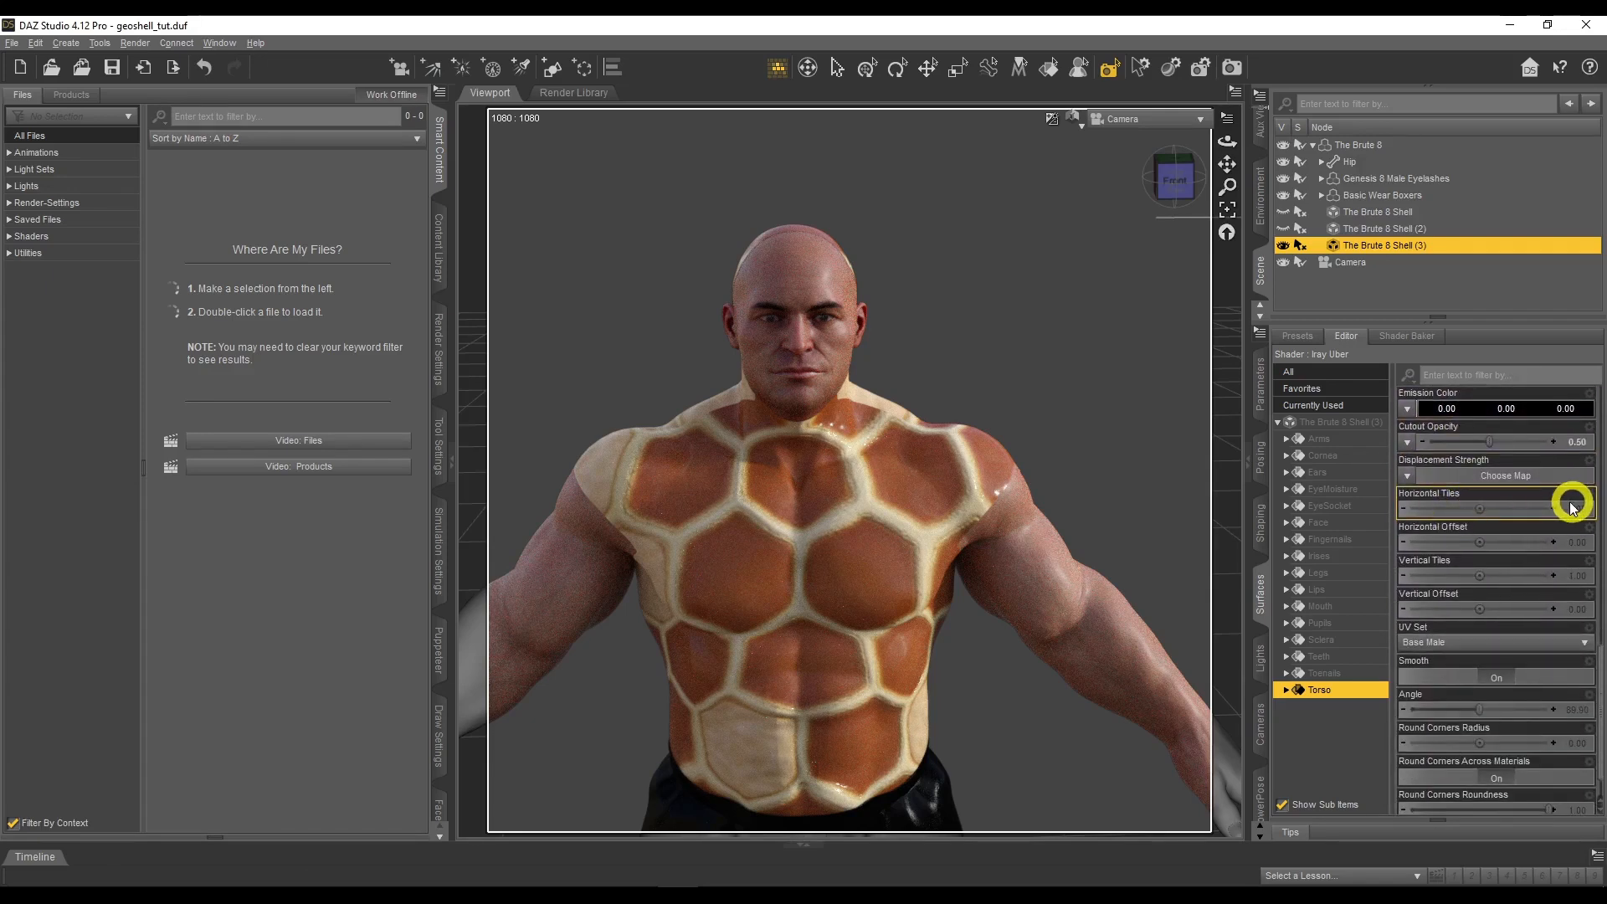
pyautogui.click(1578, 513)
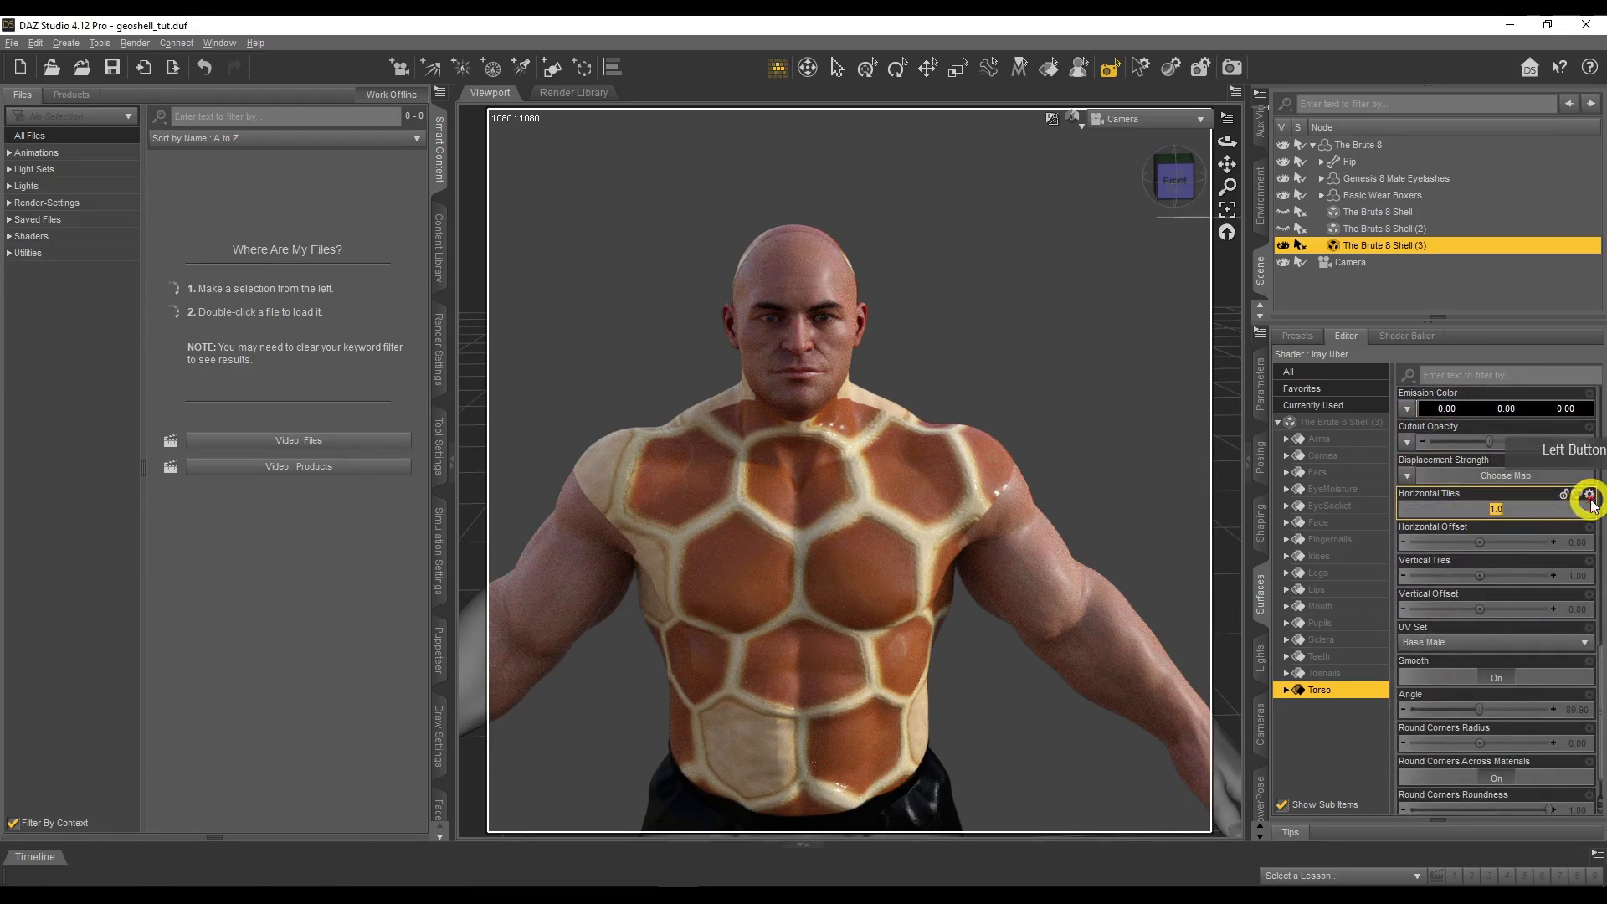
pyautogui.press('Return')
pyautogui.click(1579, 577)
pyautogui.write('10')
pyautogui.press('Return')
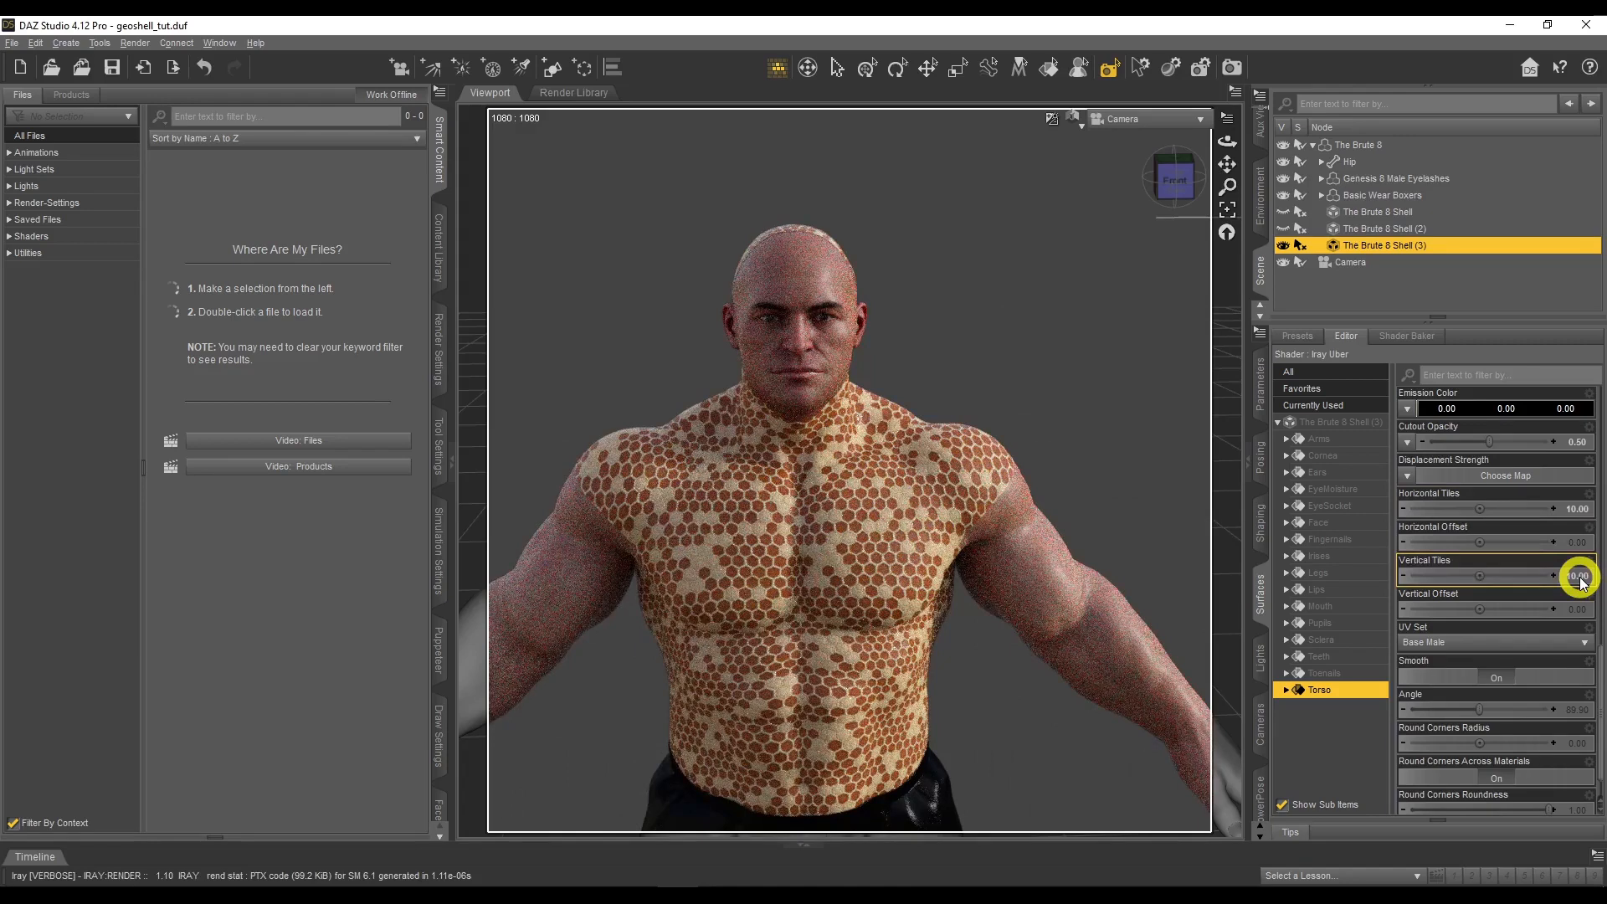
# Set both Horizontal Tiles and Vertical Tiles of the Torso surface back to 1
pyautogui.scroll(3, 1571, 578)
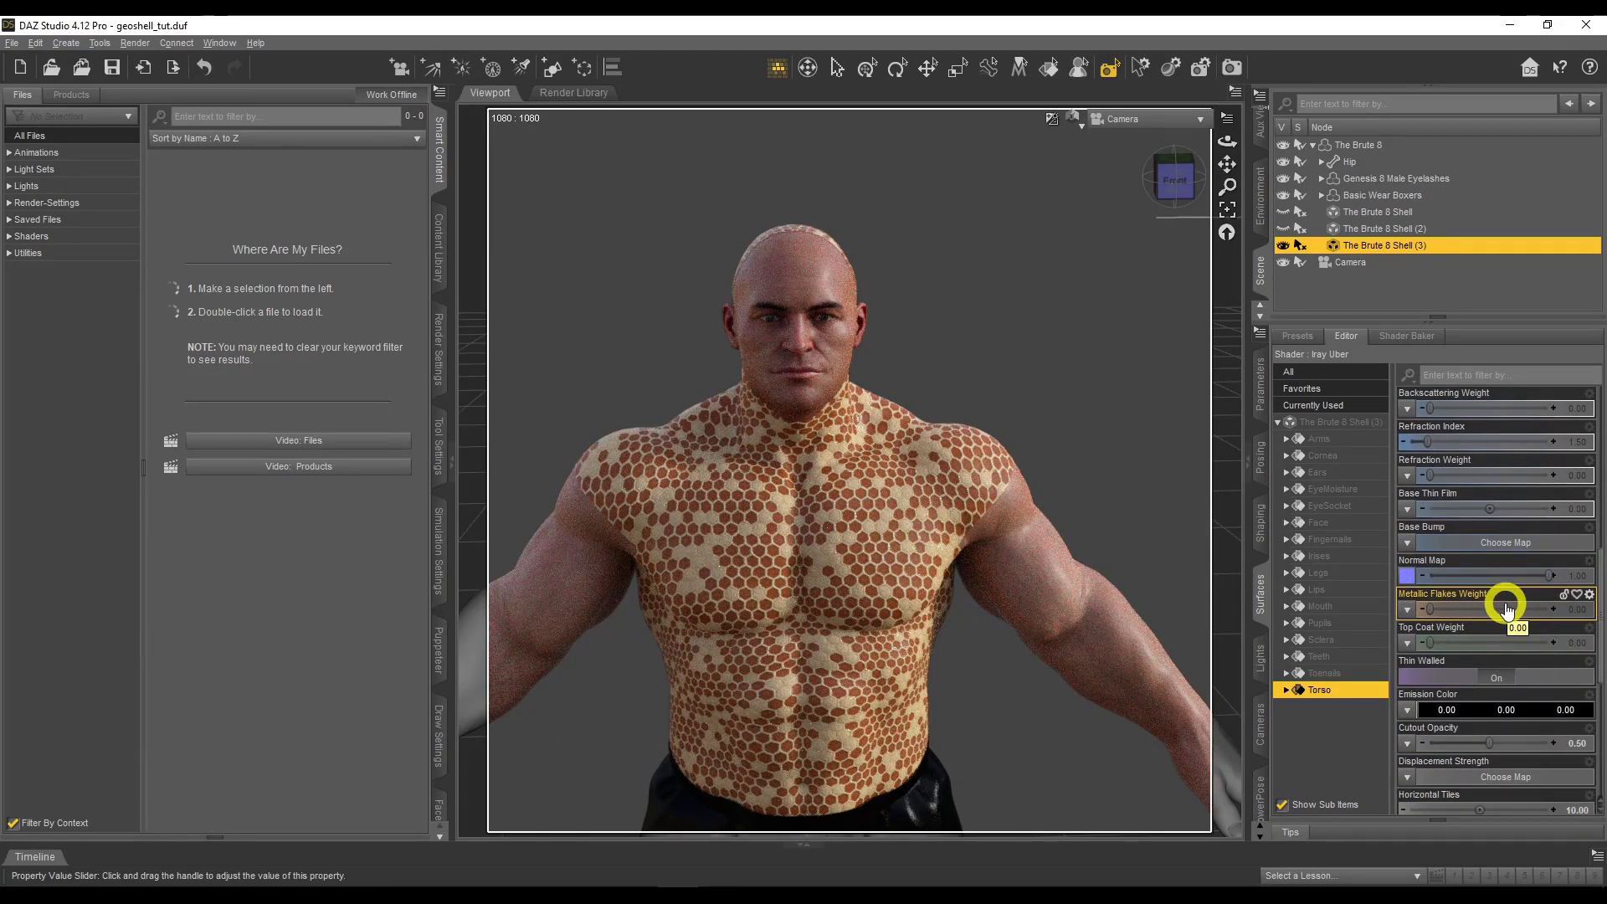
pyautogui.scroll(-3, 1510, 606)
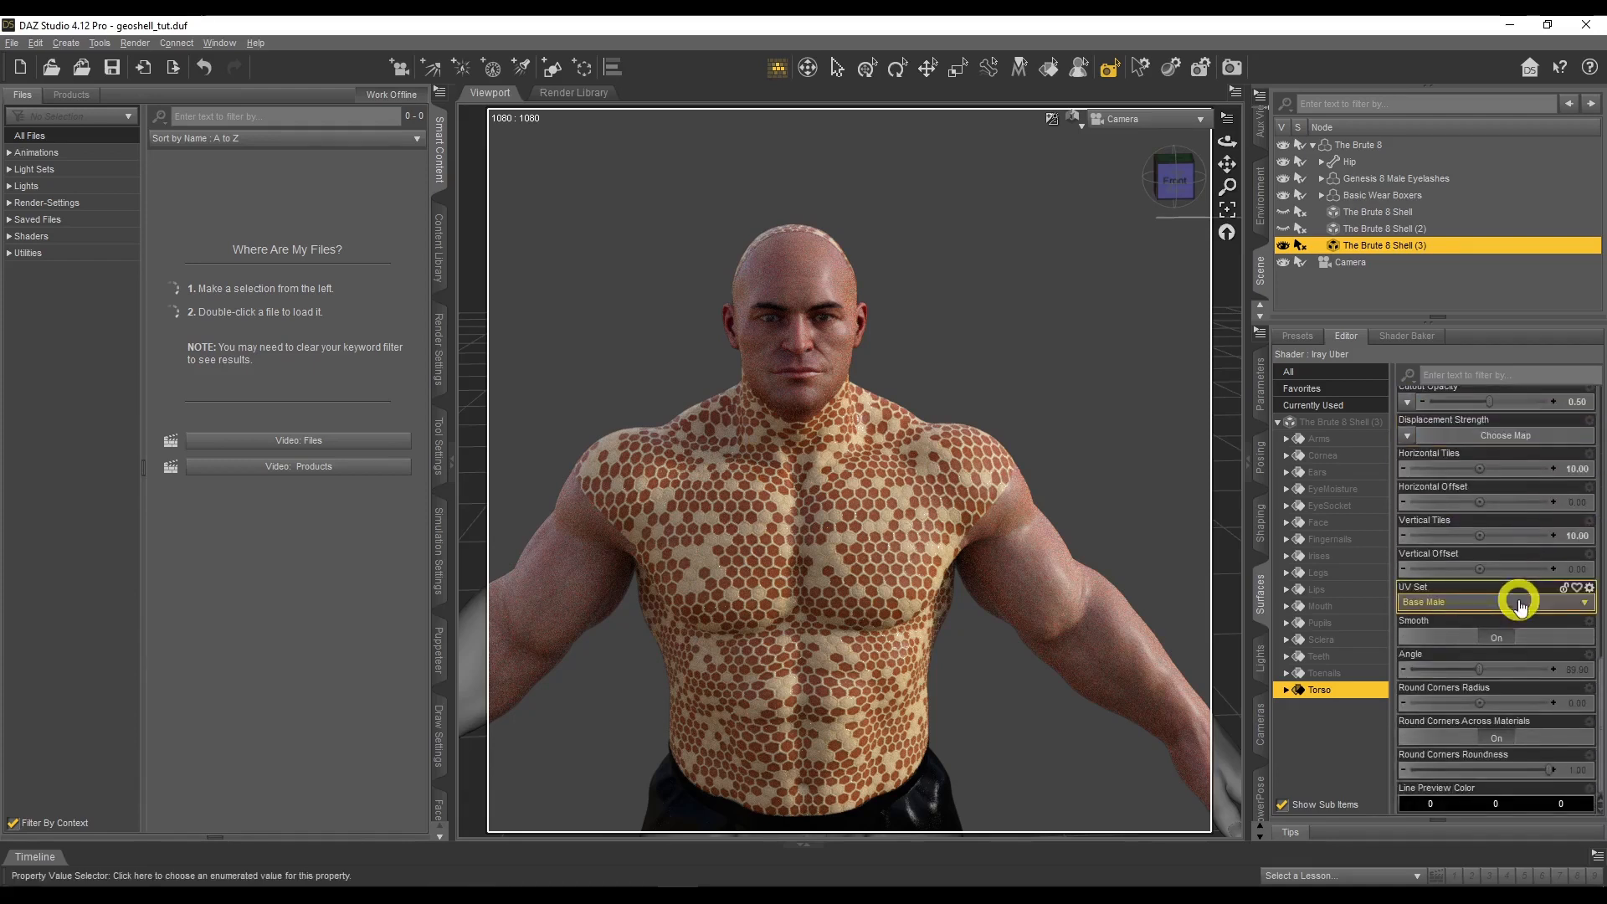
pyautogui.click(1575, 465)
pyautogui.write('1')
pyautogui.press('Return')
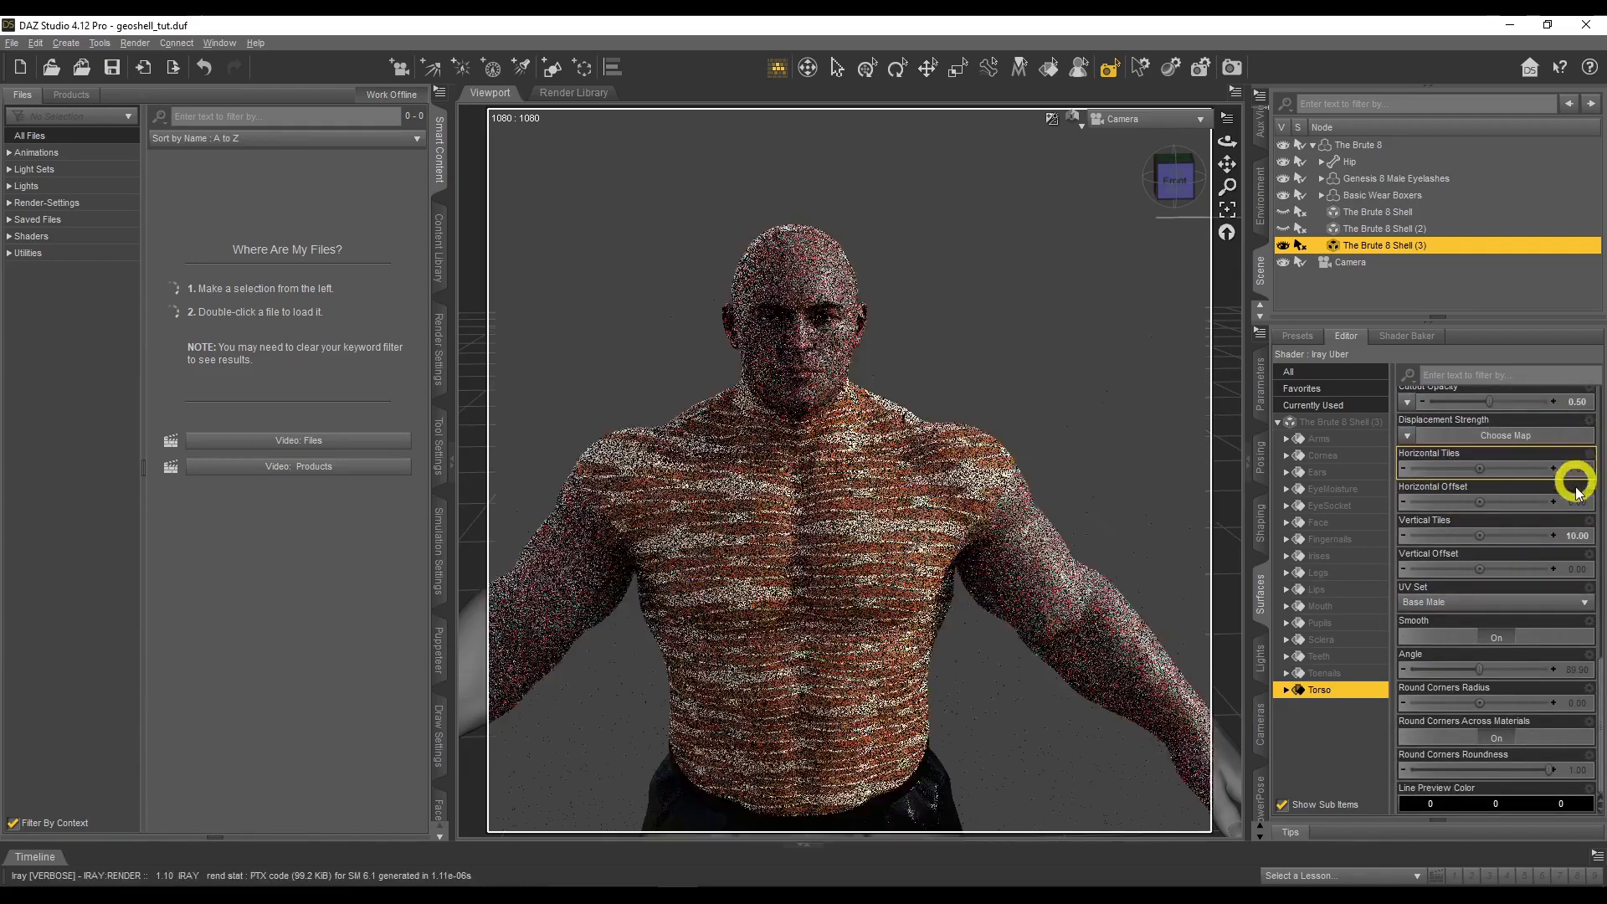
pyautogui.click(1577, 537)
pyautogui.write('1')
pyautogui.press('Return')
# In the Image Editor, set the instance Horizontal Tiles of the Torso's Honeycomb_002_normal.jpg normal map to 20
pyautogui.scroll(2, 1547, 544)
pyautogui.scroll(2, 1546, 544)
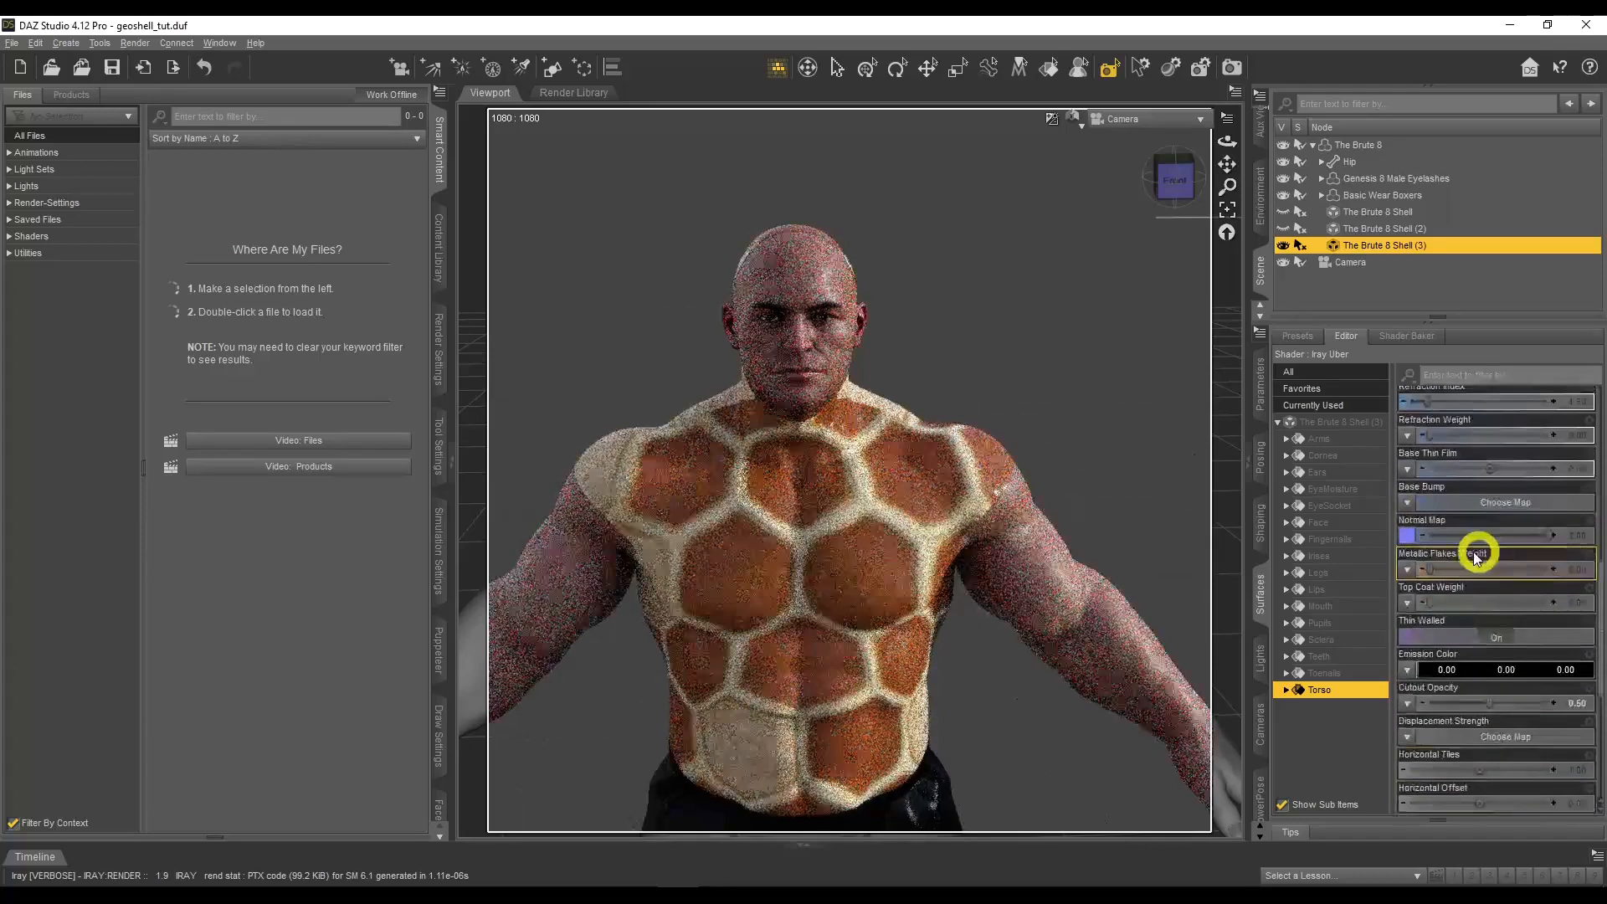
pyautogui.click(1413, 540)
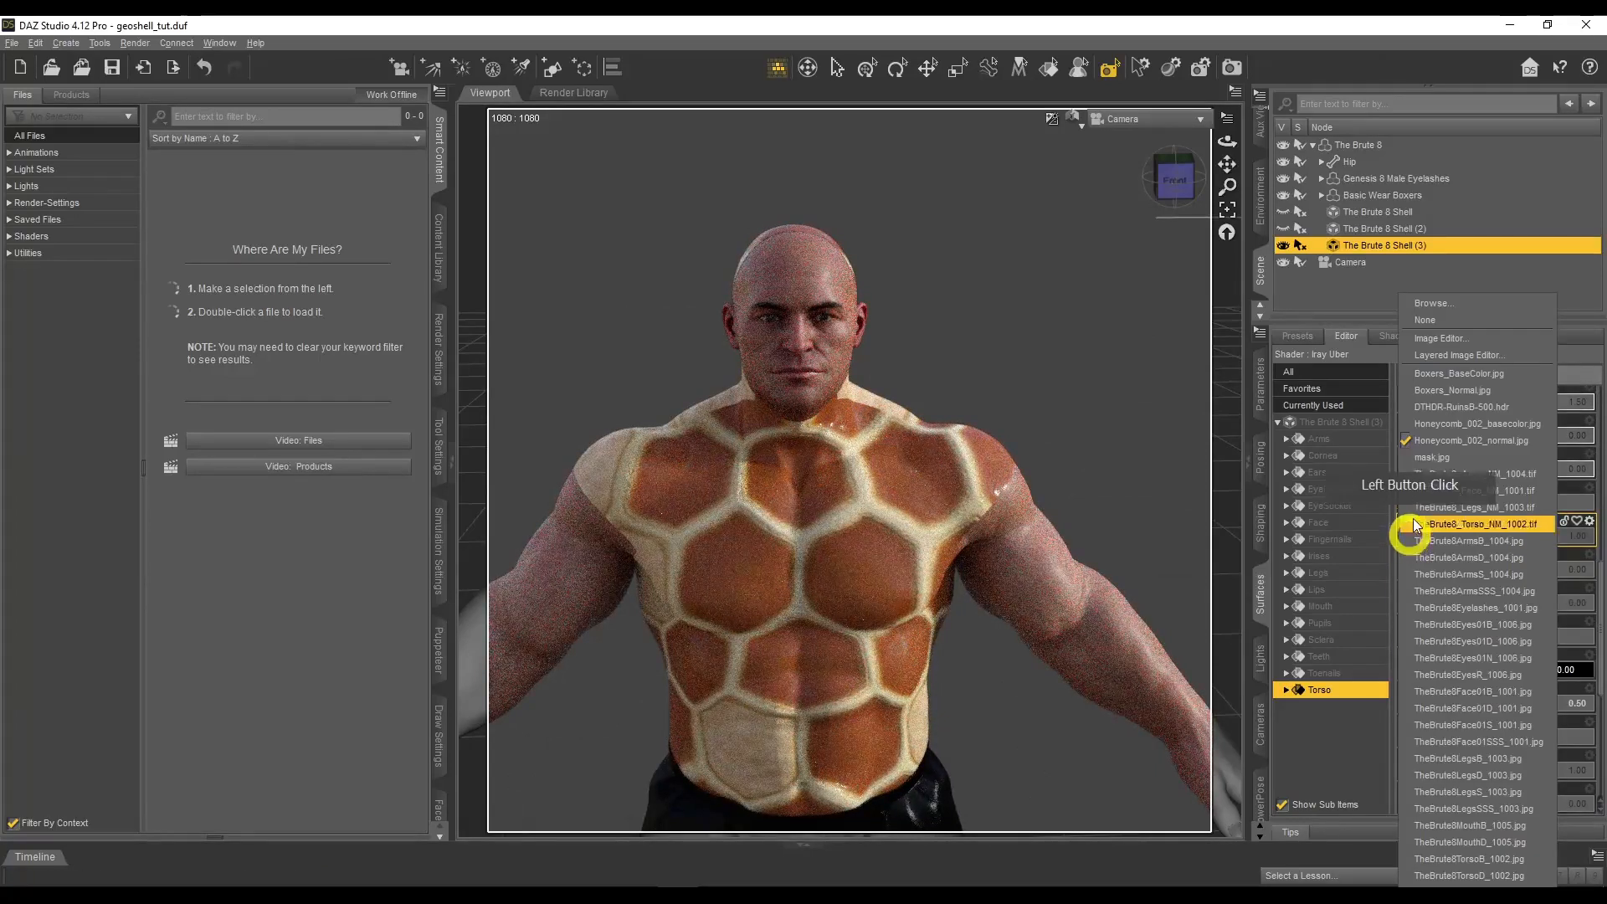
pyautogui.click(1462, 340)
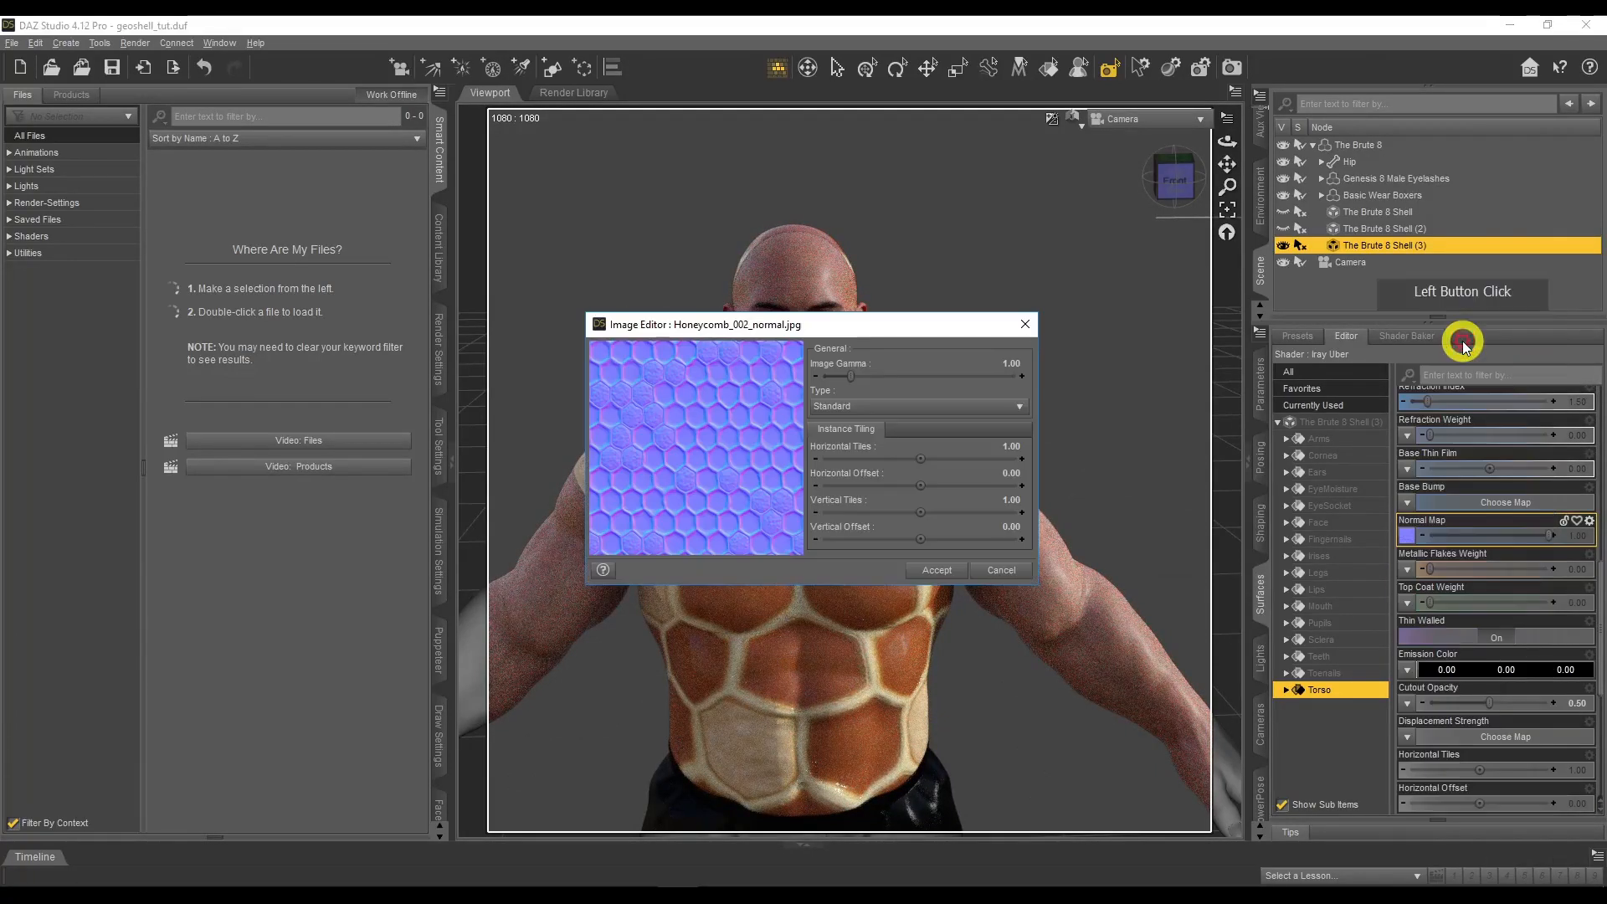
pyautogui.click(1019, 446)
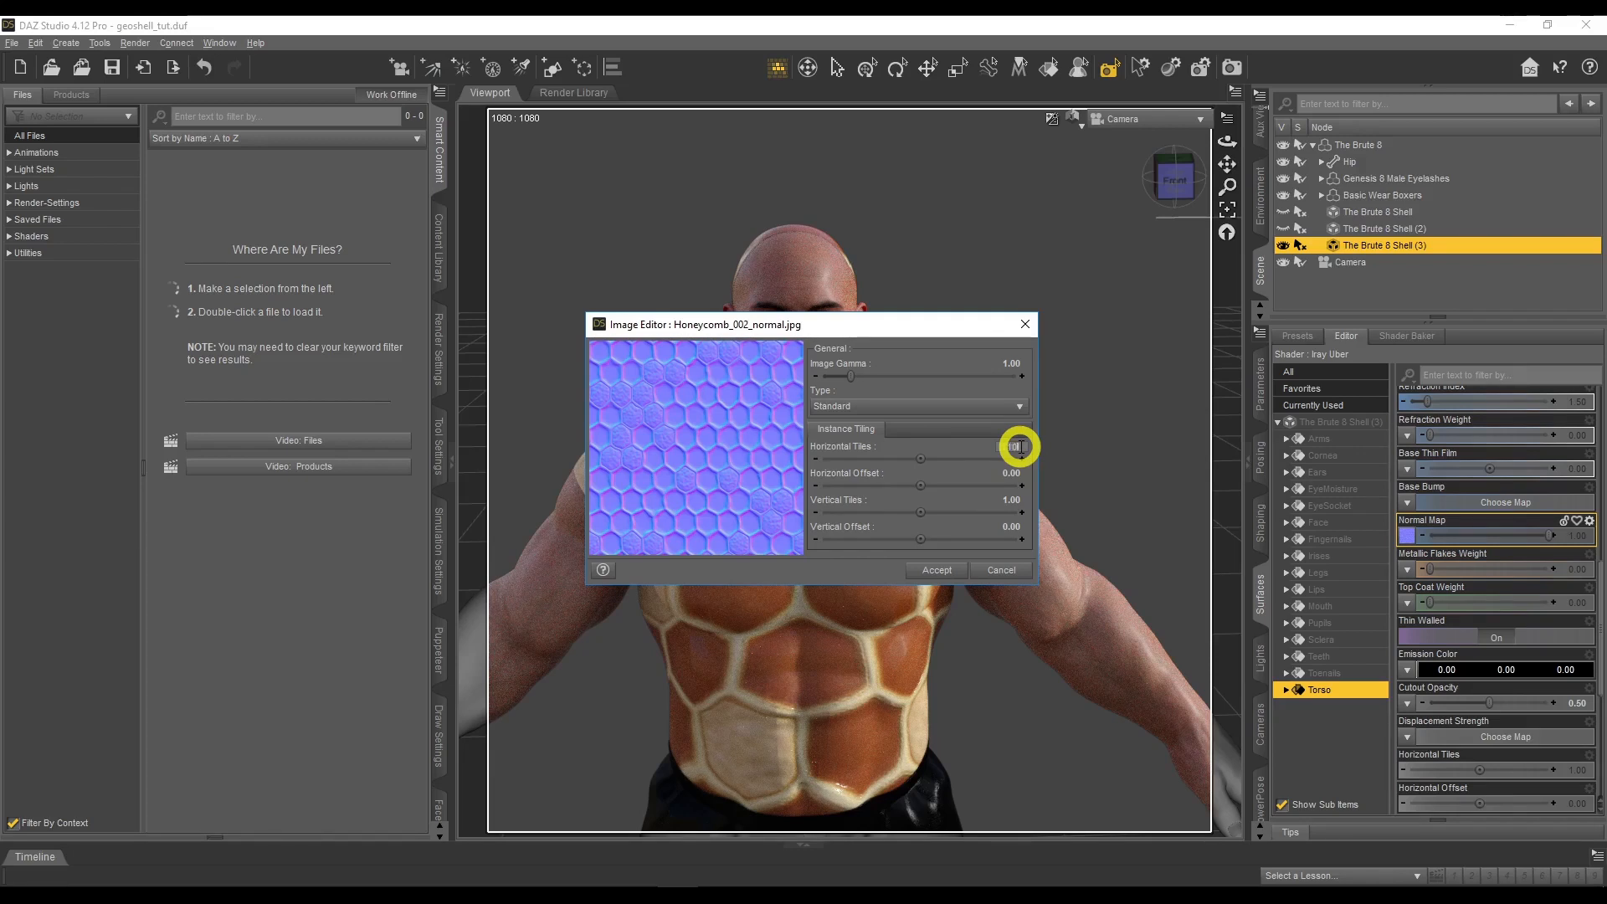
pyautogui.moveTo(1020, 448); pyautogui.dragTo(971, 452)
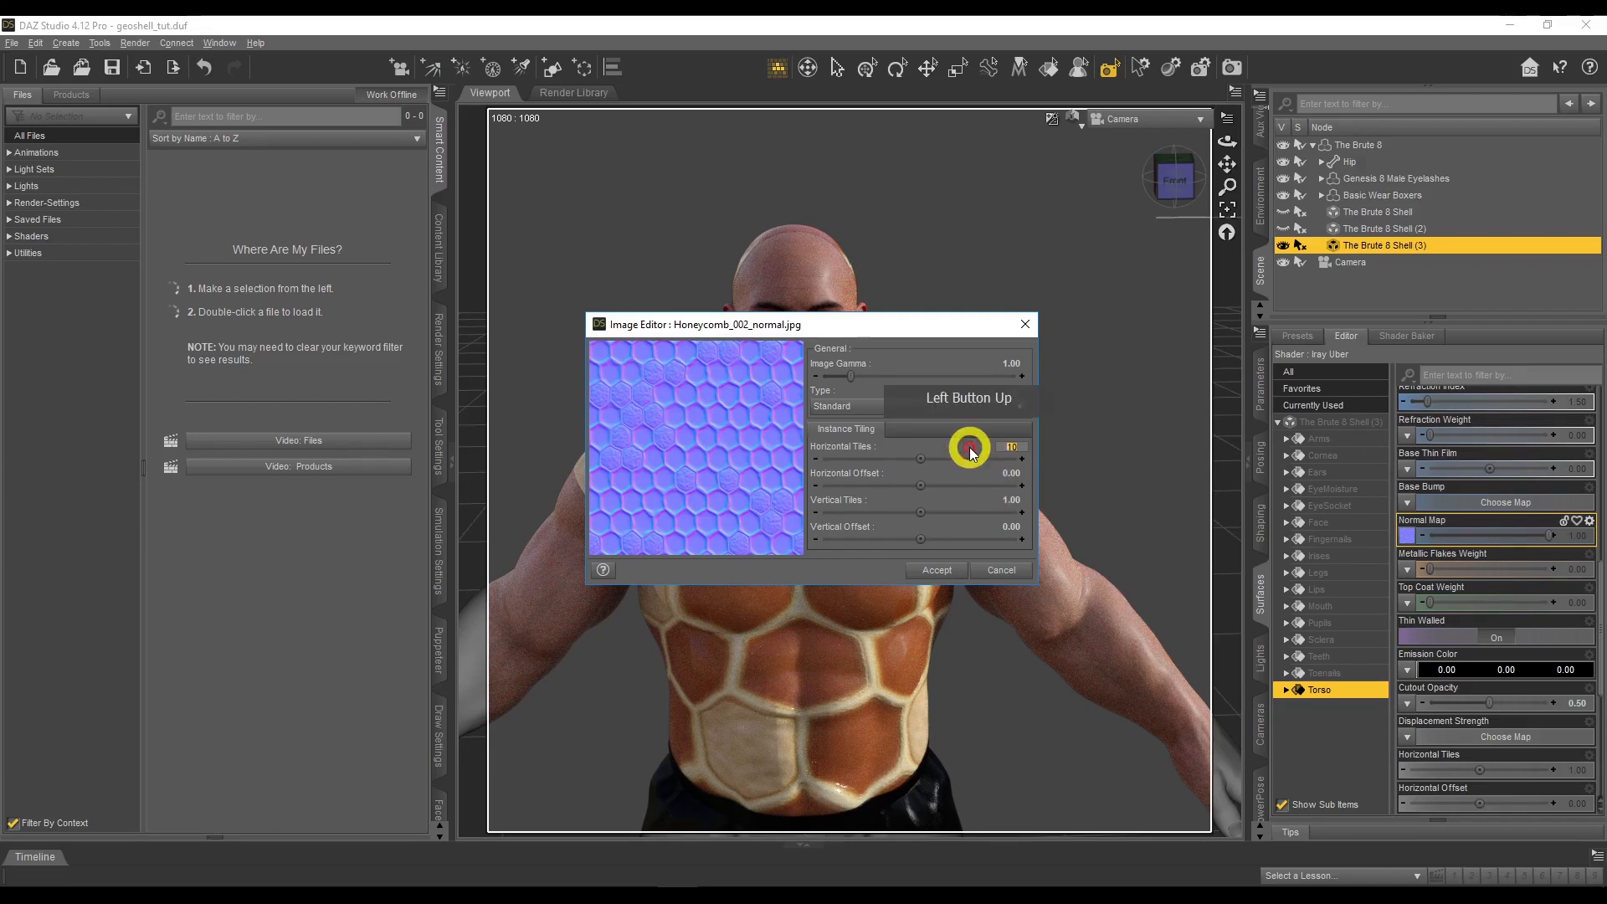
pyautogui.write('20')
pyautogui.click(957, 558)
pyautogui.click(961, 572)
pyautogui.click(1414, 598)
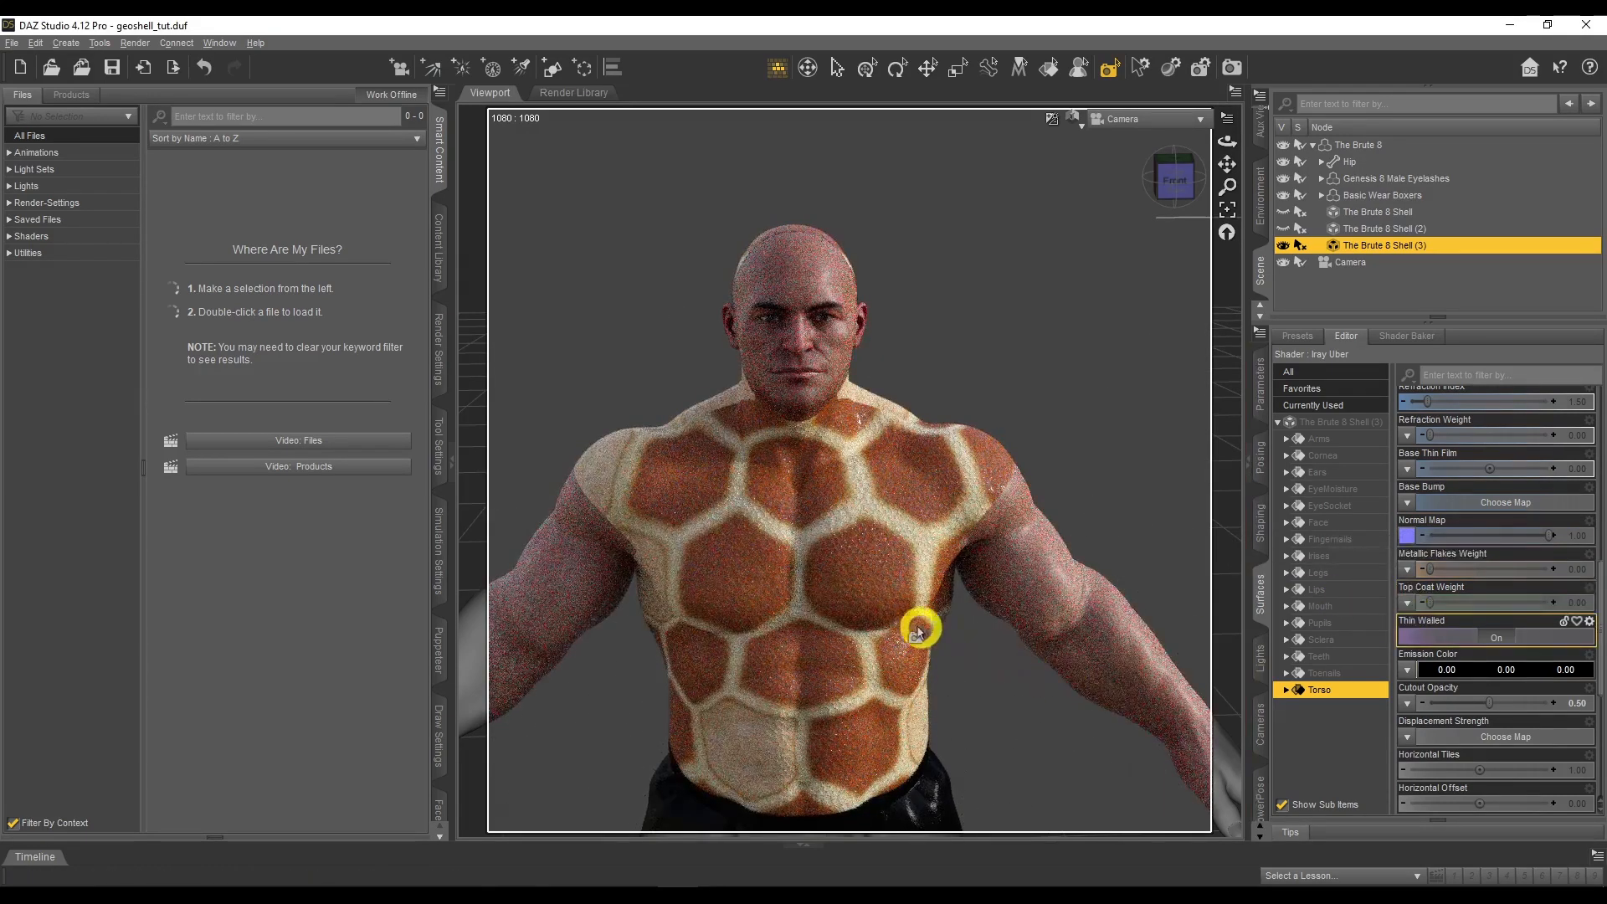
# Raise the Torso's Cutout Opacity to 1.00
pyautogui.scroll(-3, 1548, 590)
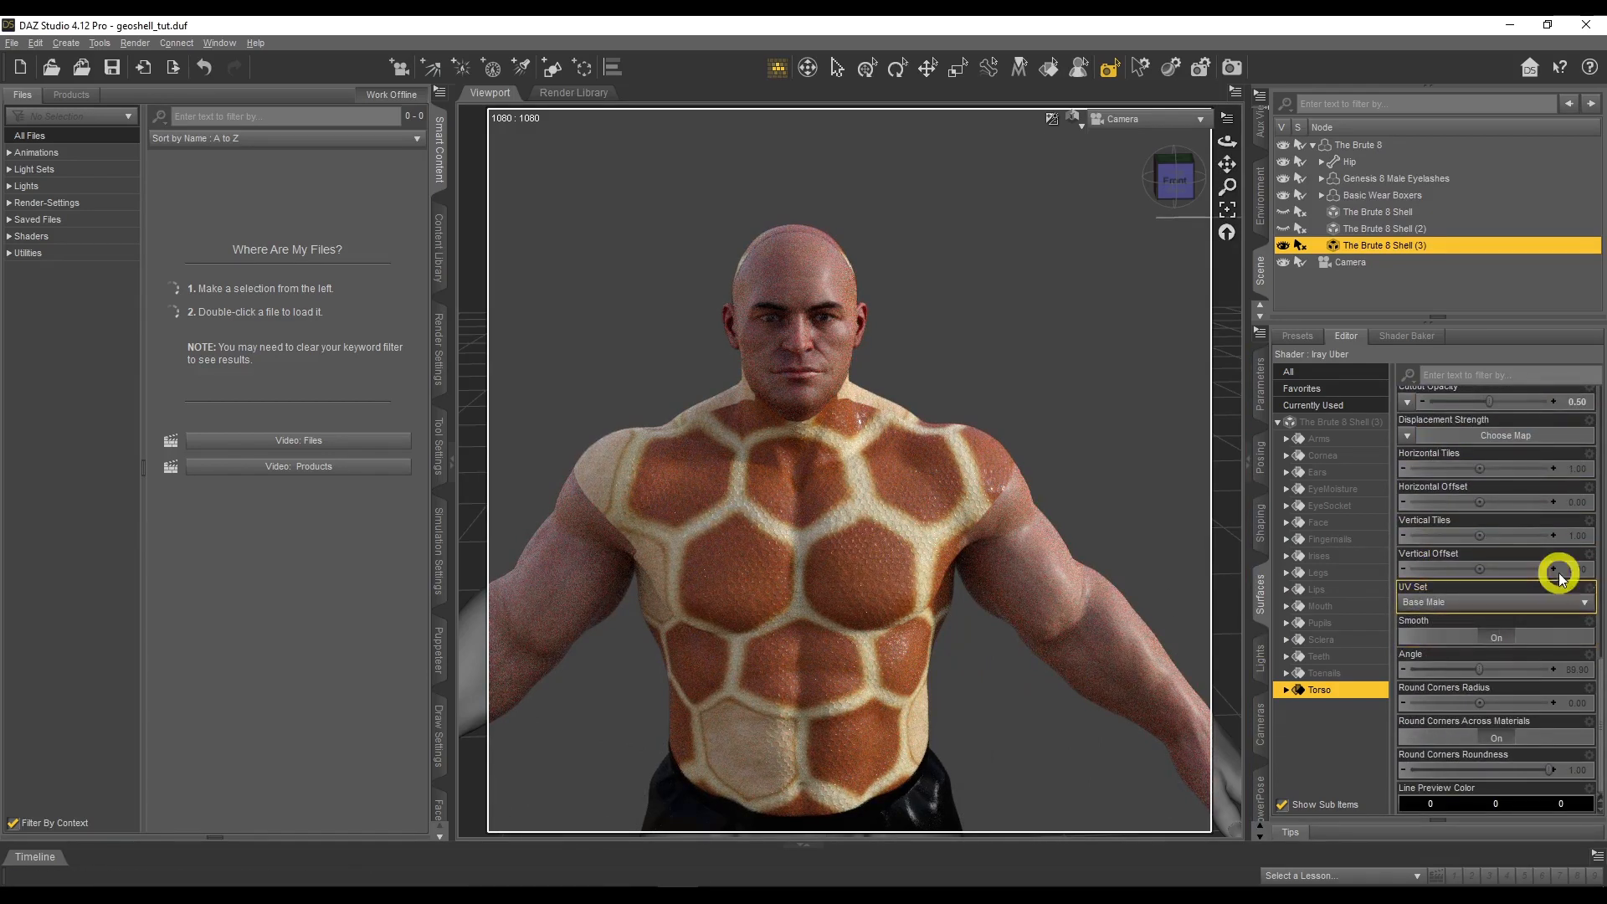
pyautogui.scroll(4, 1553, 538)
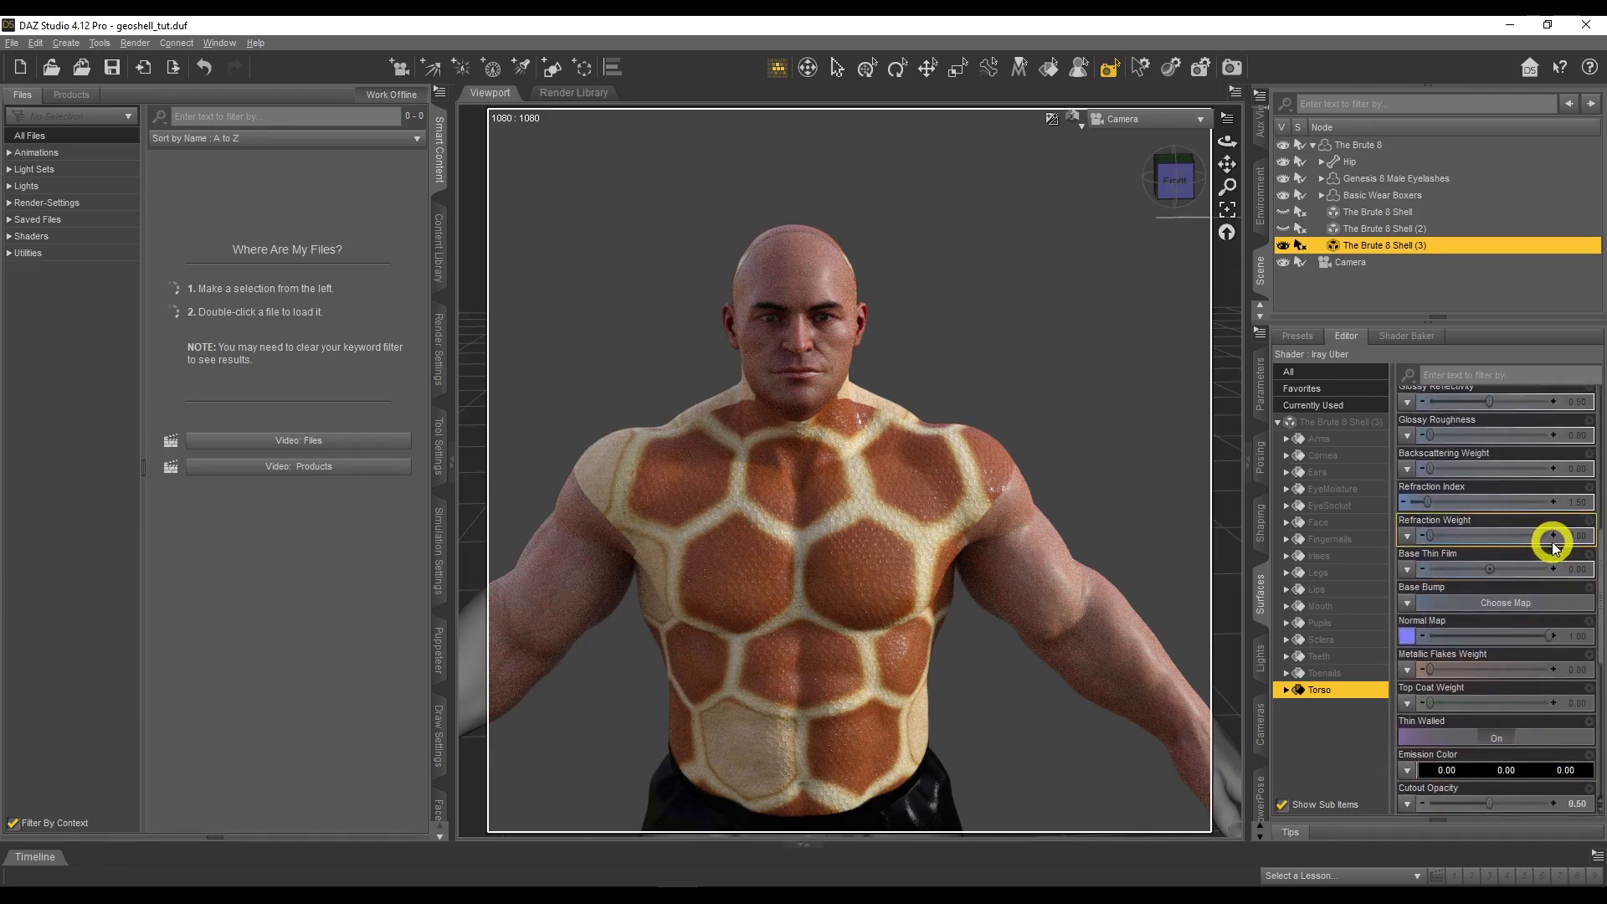
pyautogui.moveTo(1488, 803); pyautogui.dragTo(1552, 804)
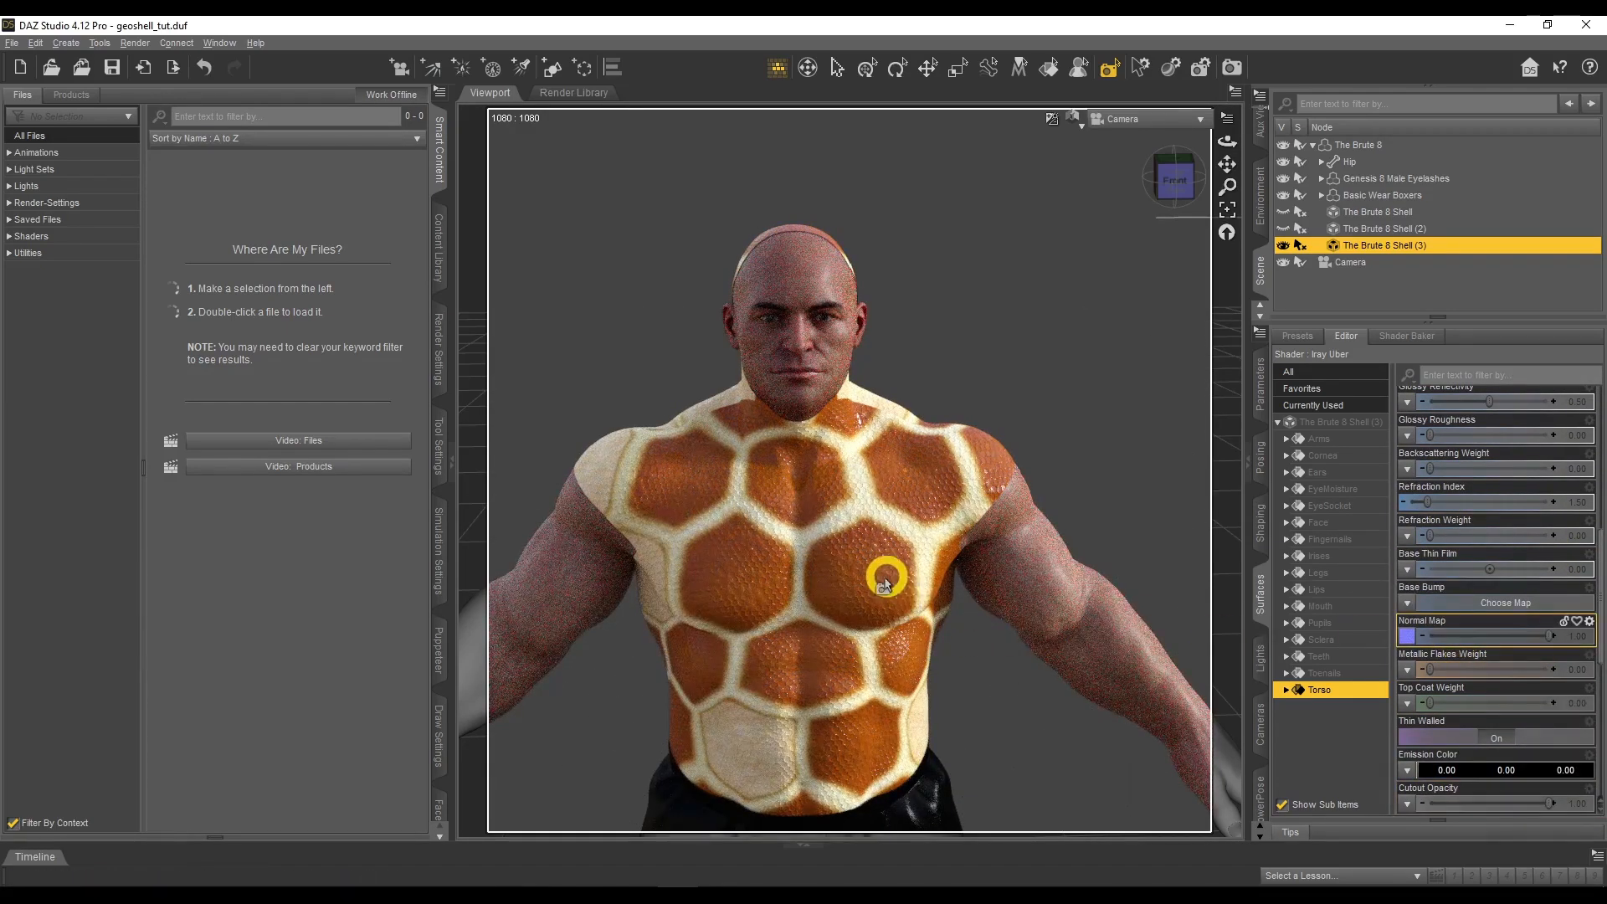
# Check the instance tiling settings of the Torso's normal map in the Image Editor without changing them
pyautogui.scroll(4, 1434, 561)
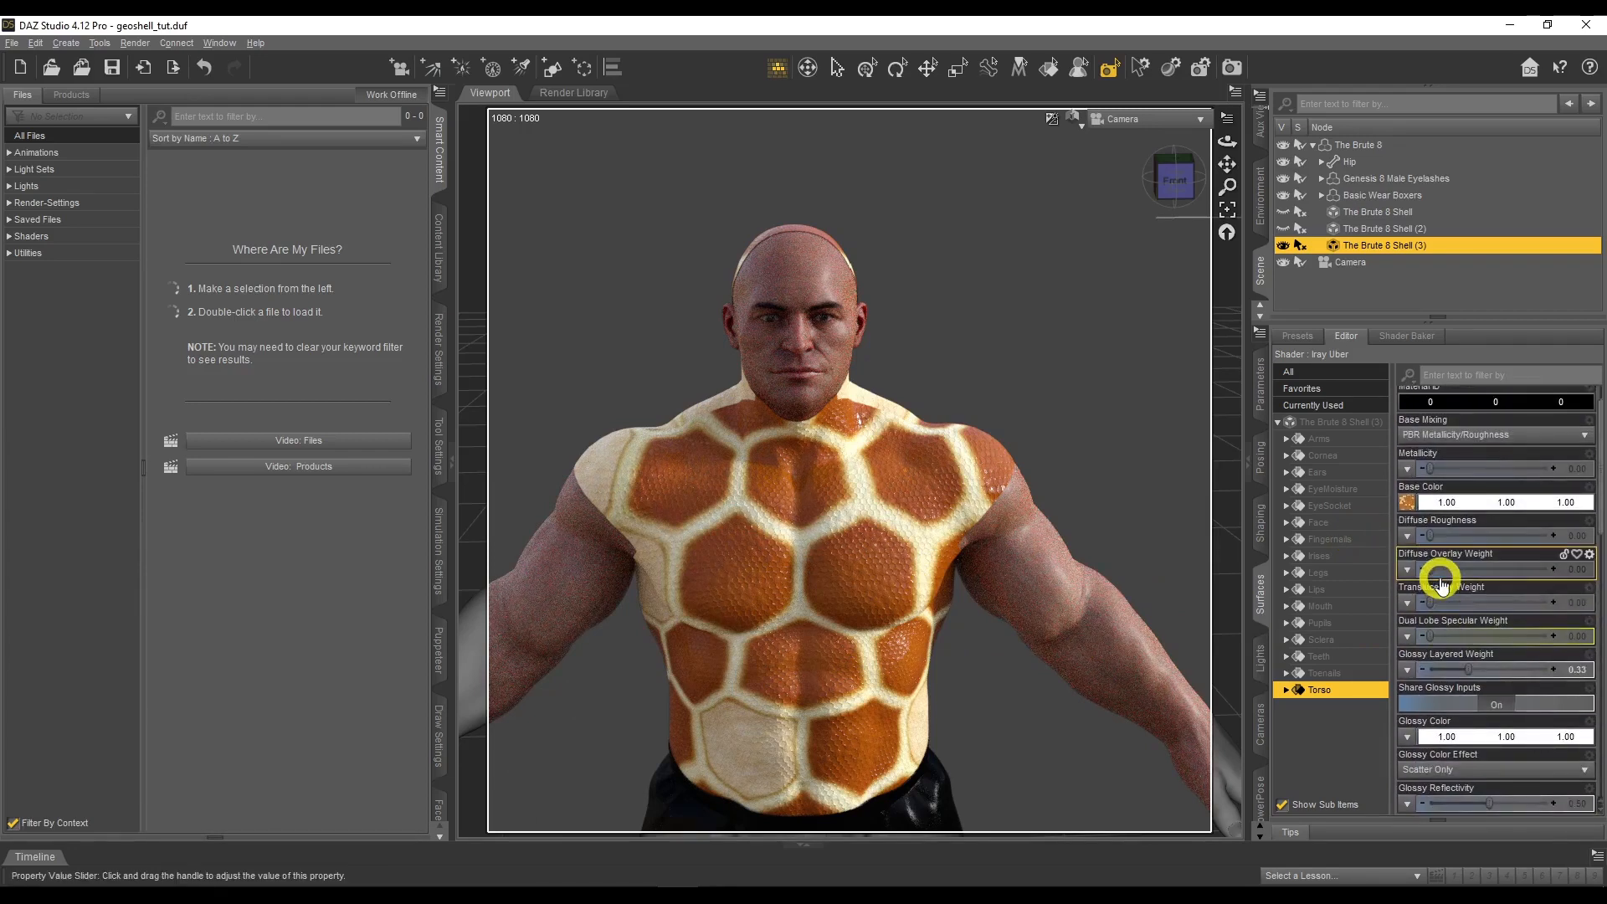
pyautogui.scroll(-4, 1449, 592)
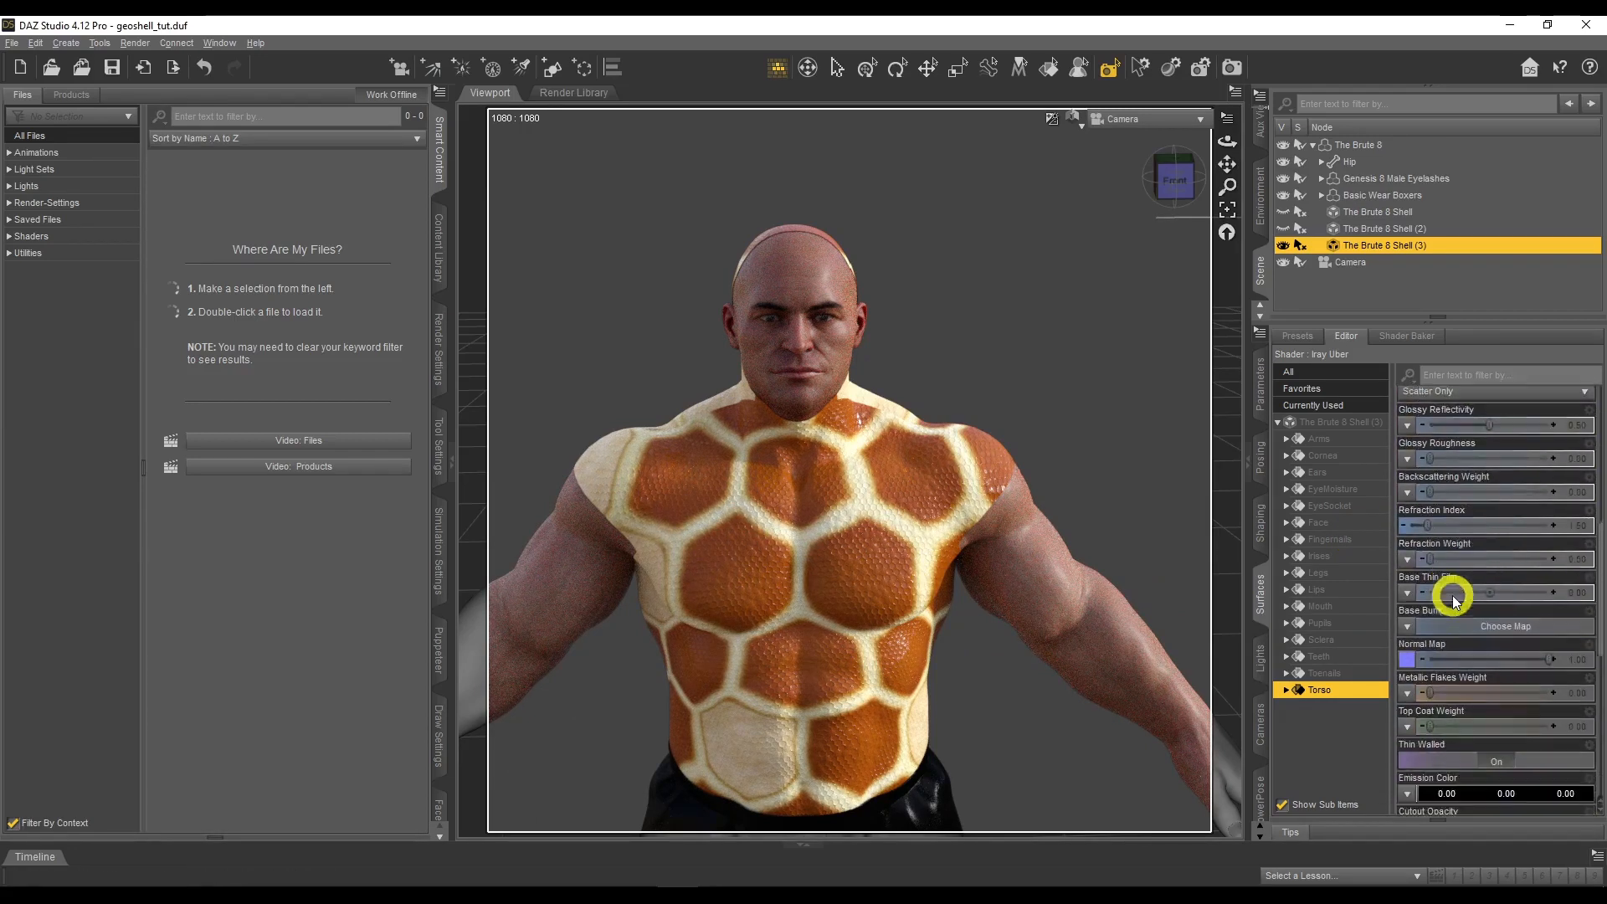
pyautogui.moveTo(1411, 645)
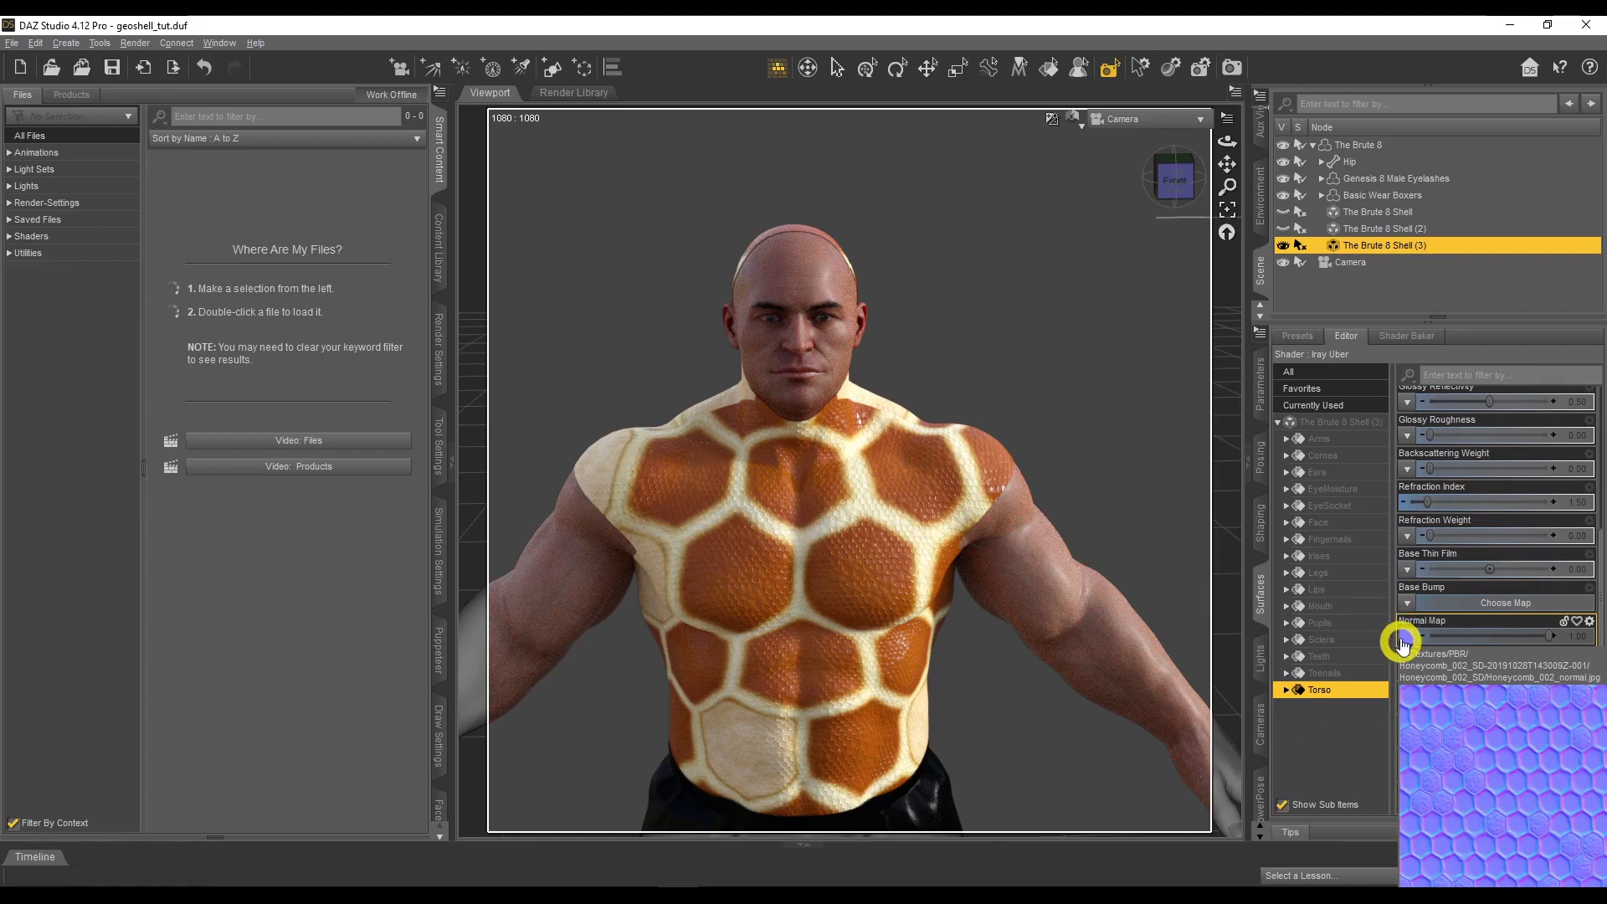
pyautogui.click(1404, 642)
pyautogui.click(1457, 339)
pyautogui.click(814, 474)
pyautogui.click(1004, 570)
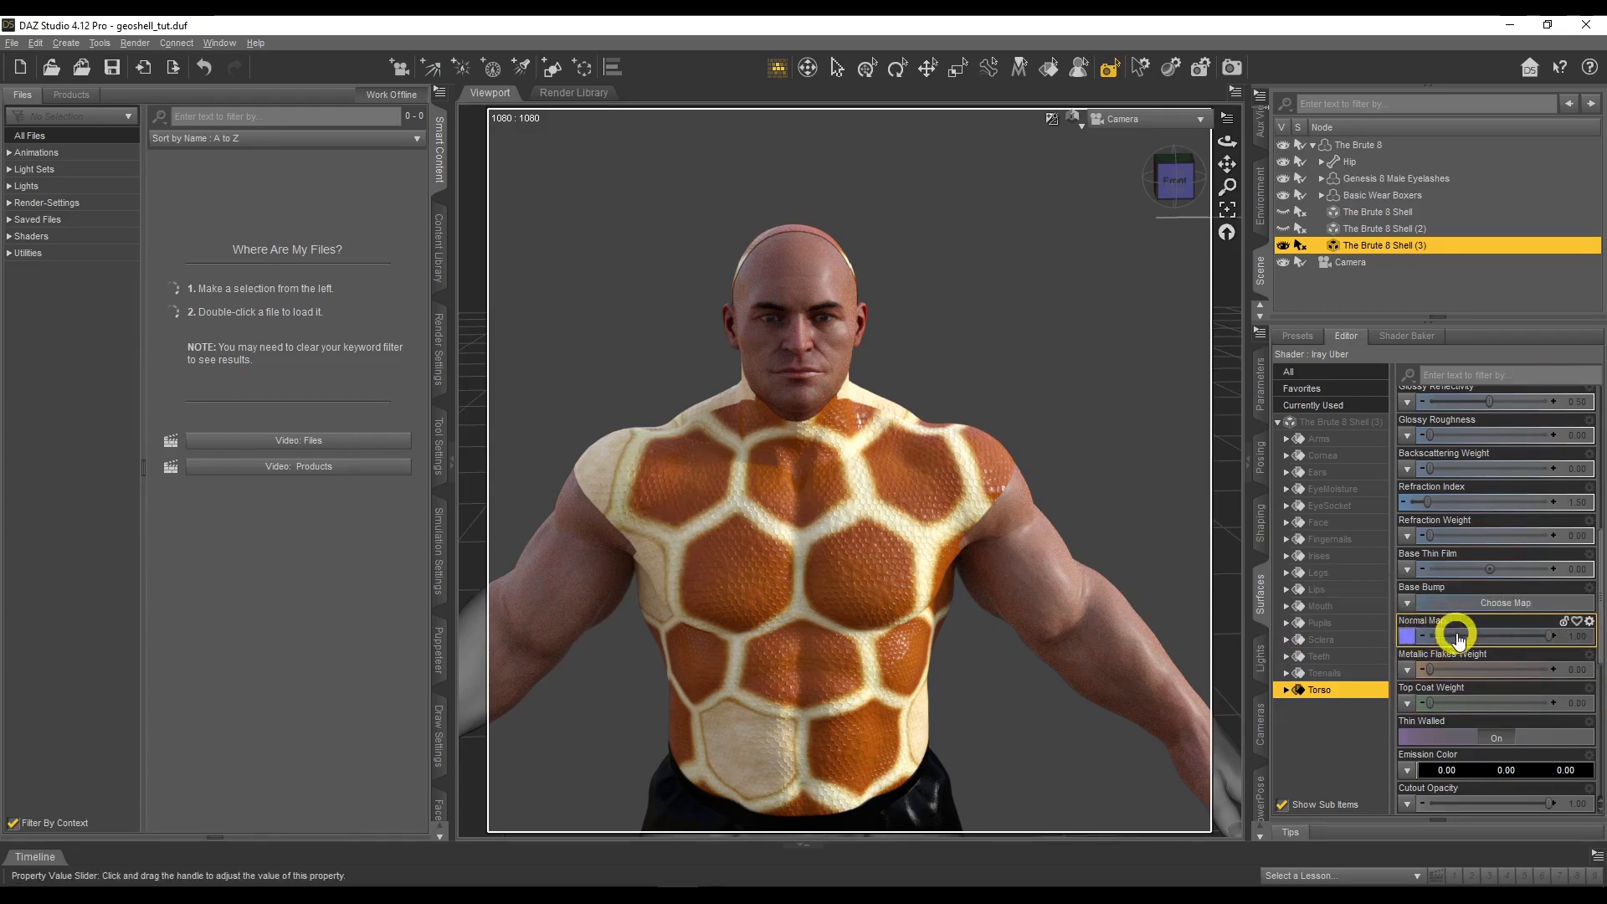
# In the Image Editor, set the instance tiling of the Torso's Honeycomb_002_basecolor.jpg Base Color map to 20
pyautogui.scroll(10, 1465, 711)
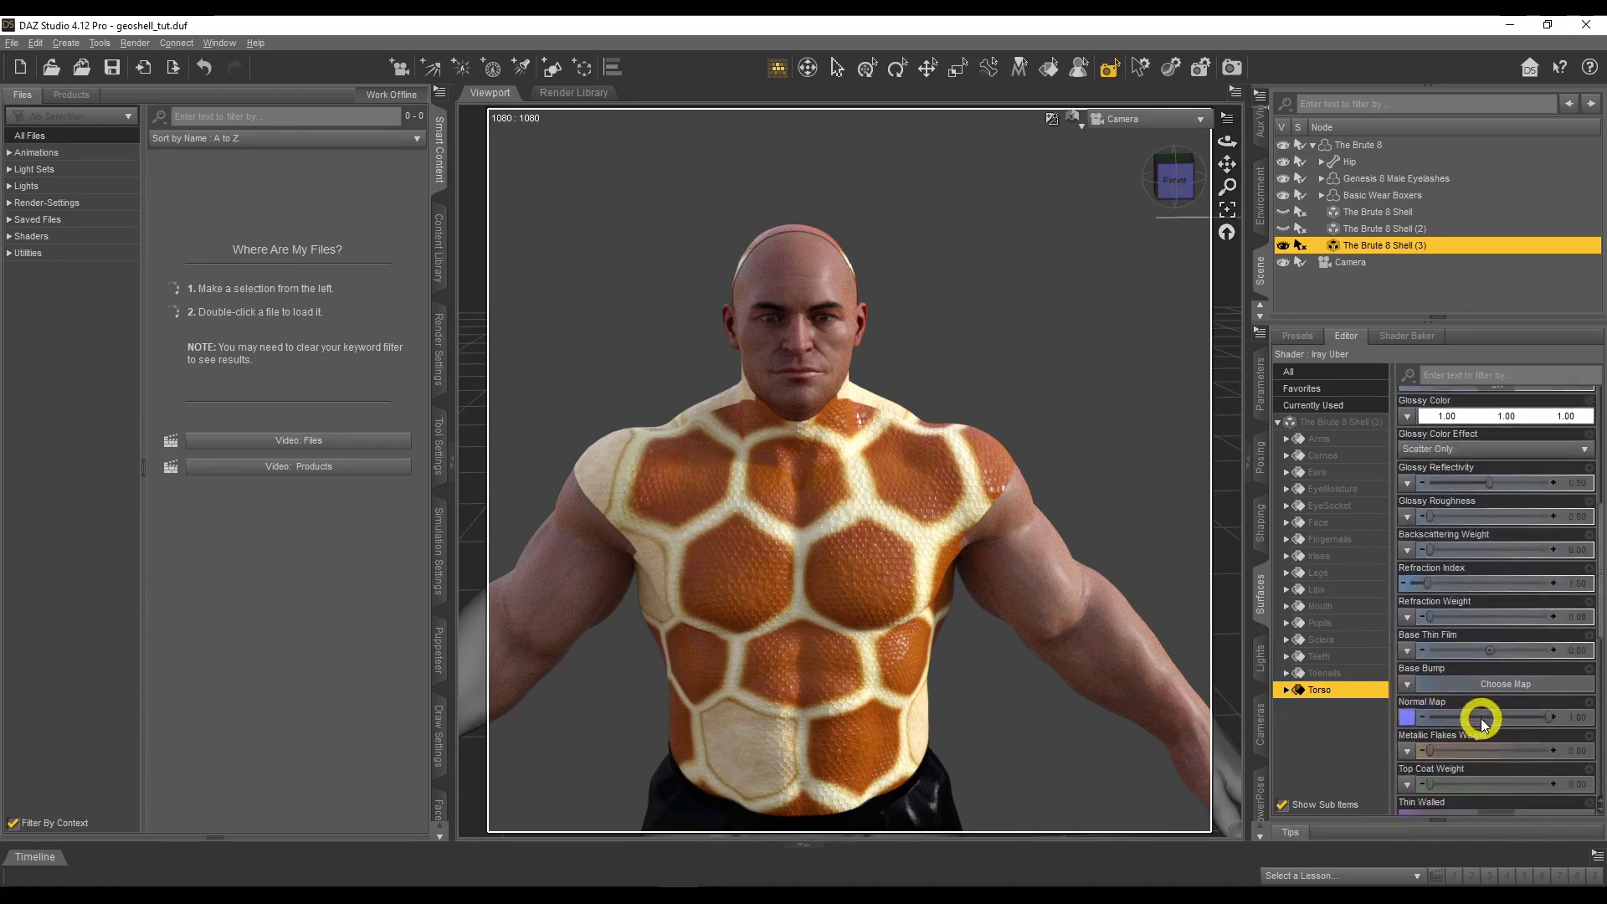
pyautogui.click(1407, 498)
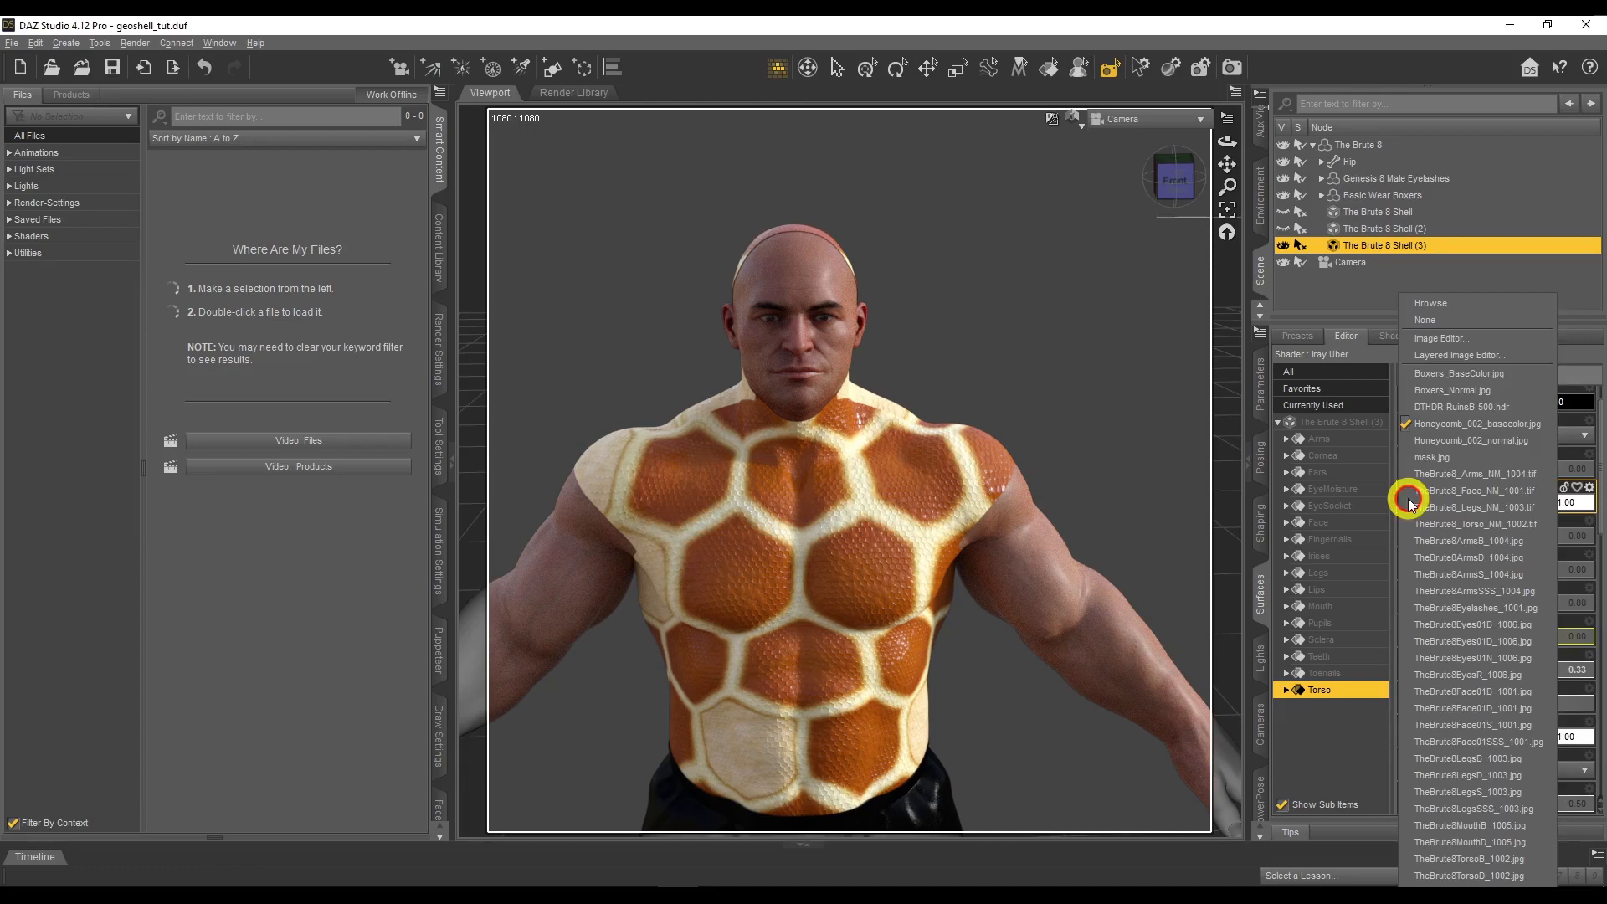
pyautogui.click(1462, 339)
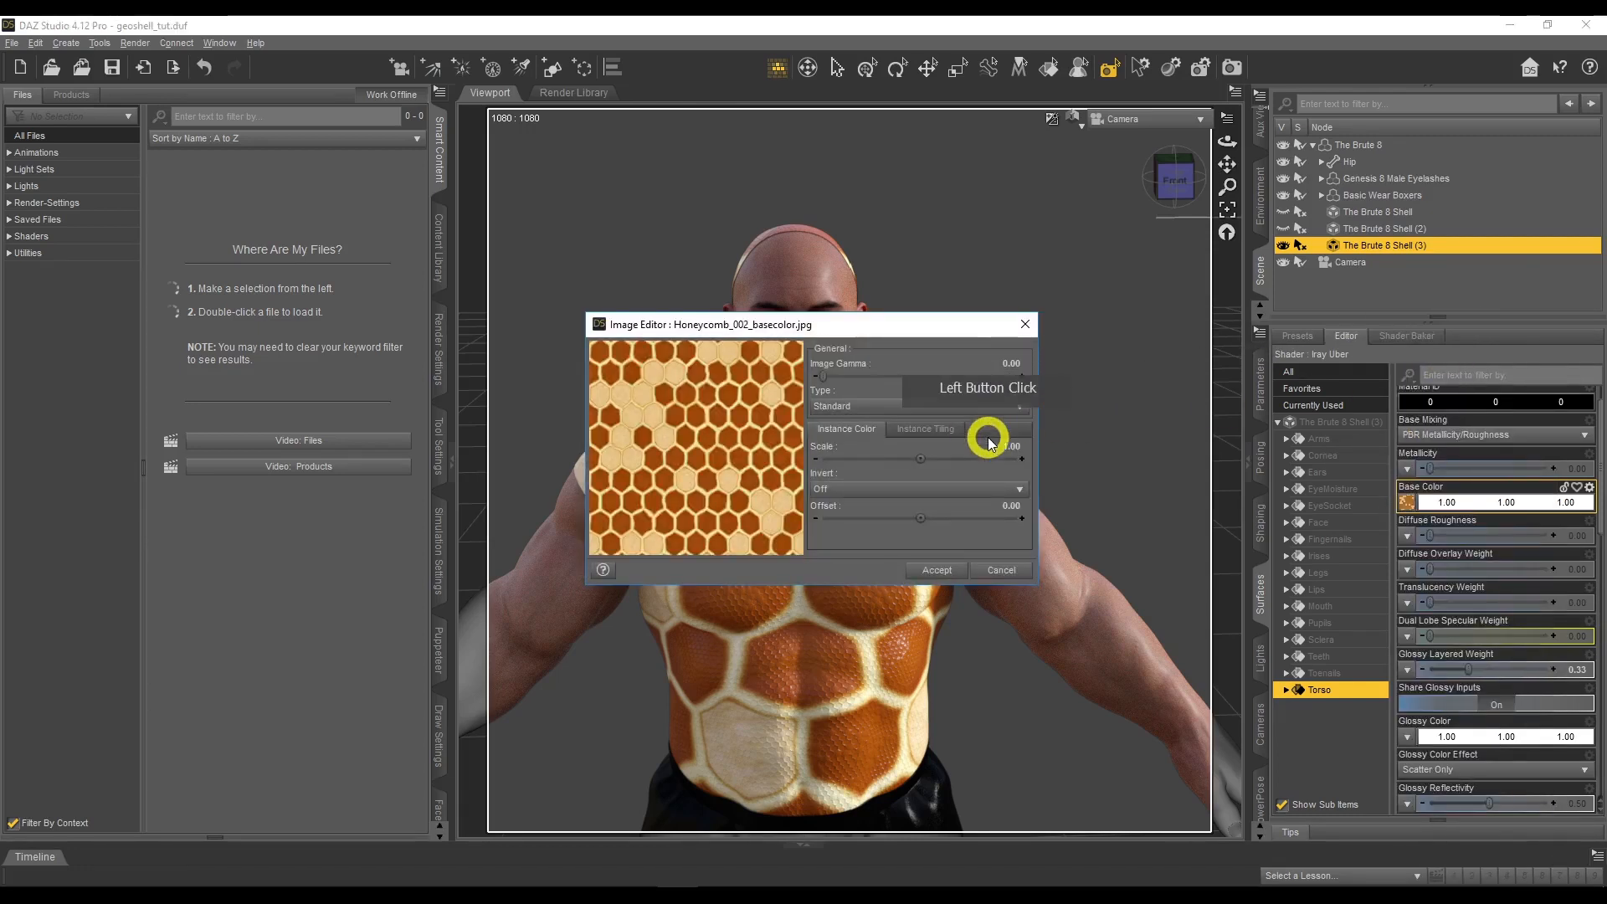
pyautogui.click(941, 429)
pyautogui.click(1014, 448)
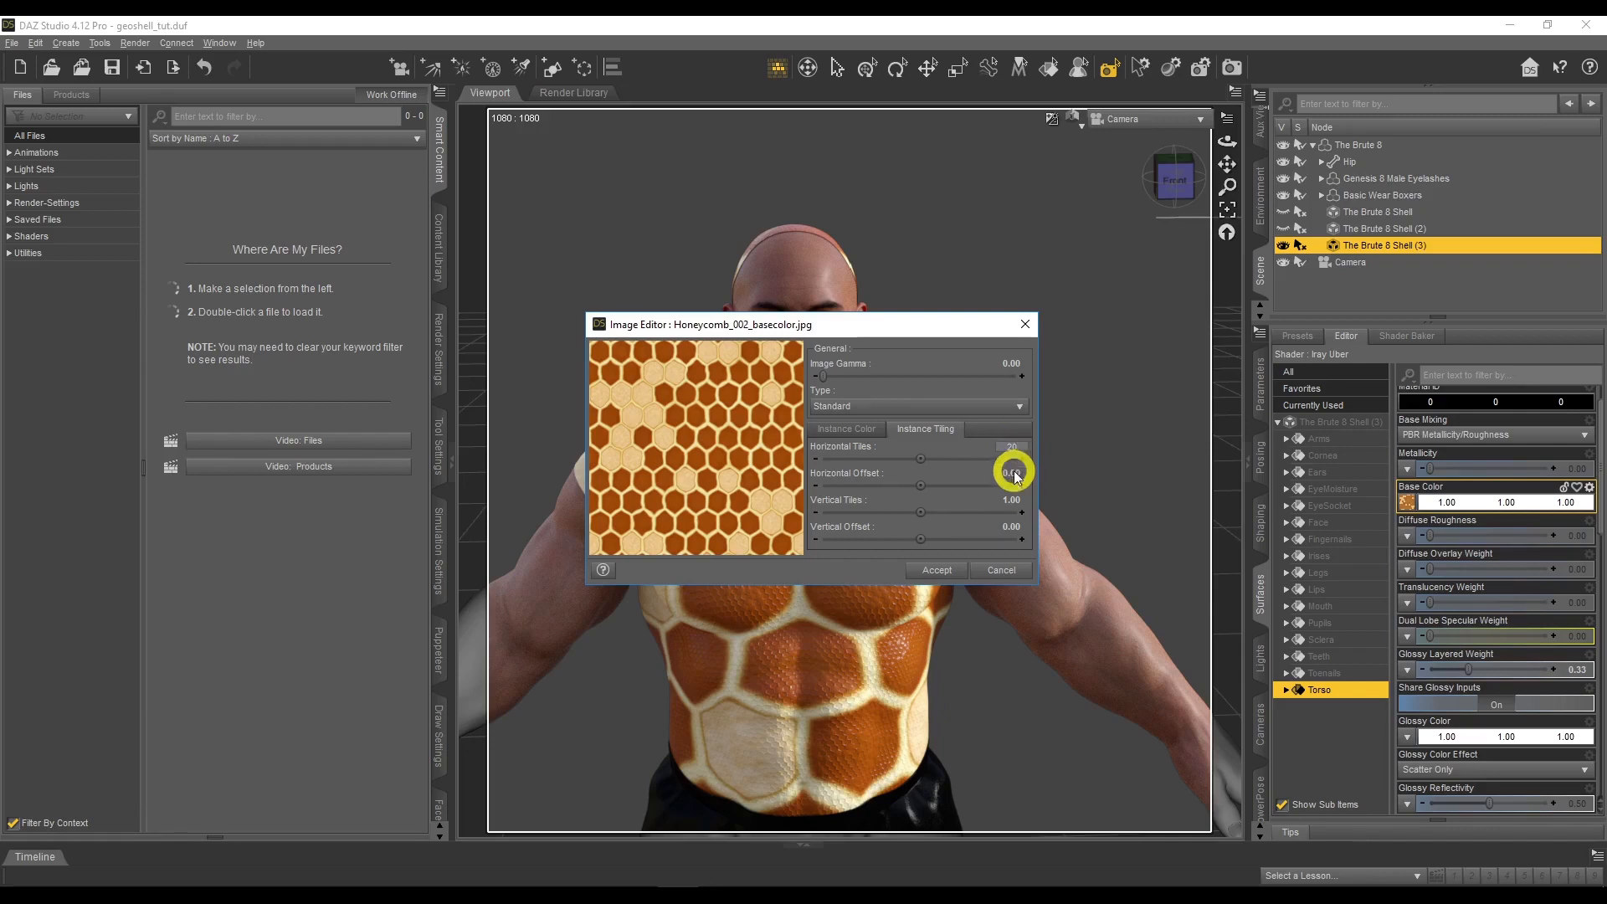
pyautogui.click(939, 570)
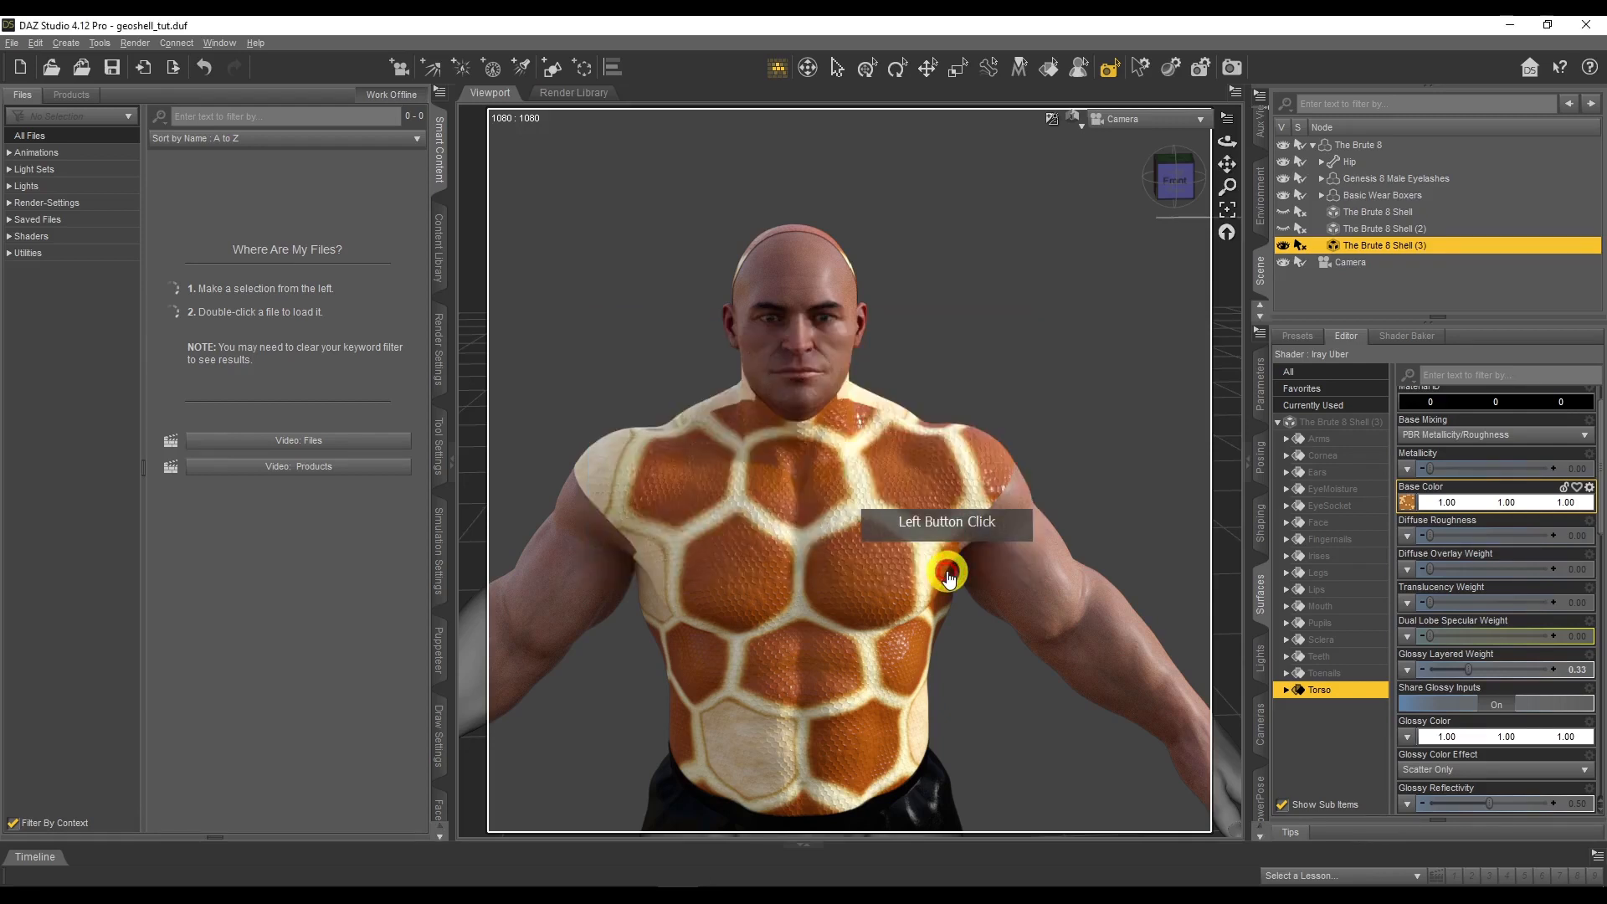
pyautogui.click(1518, 676)
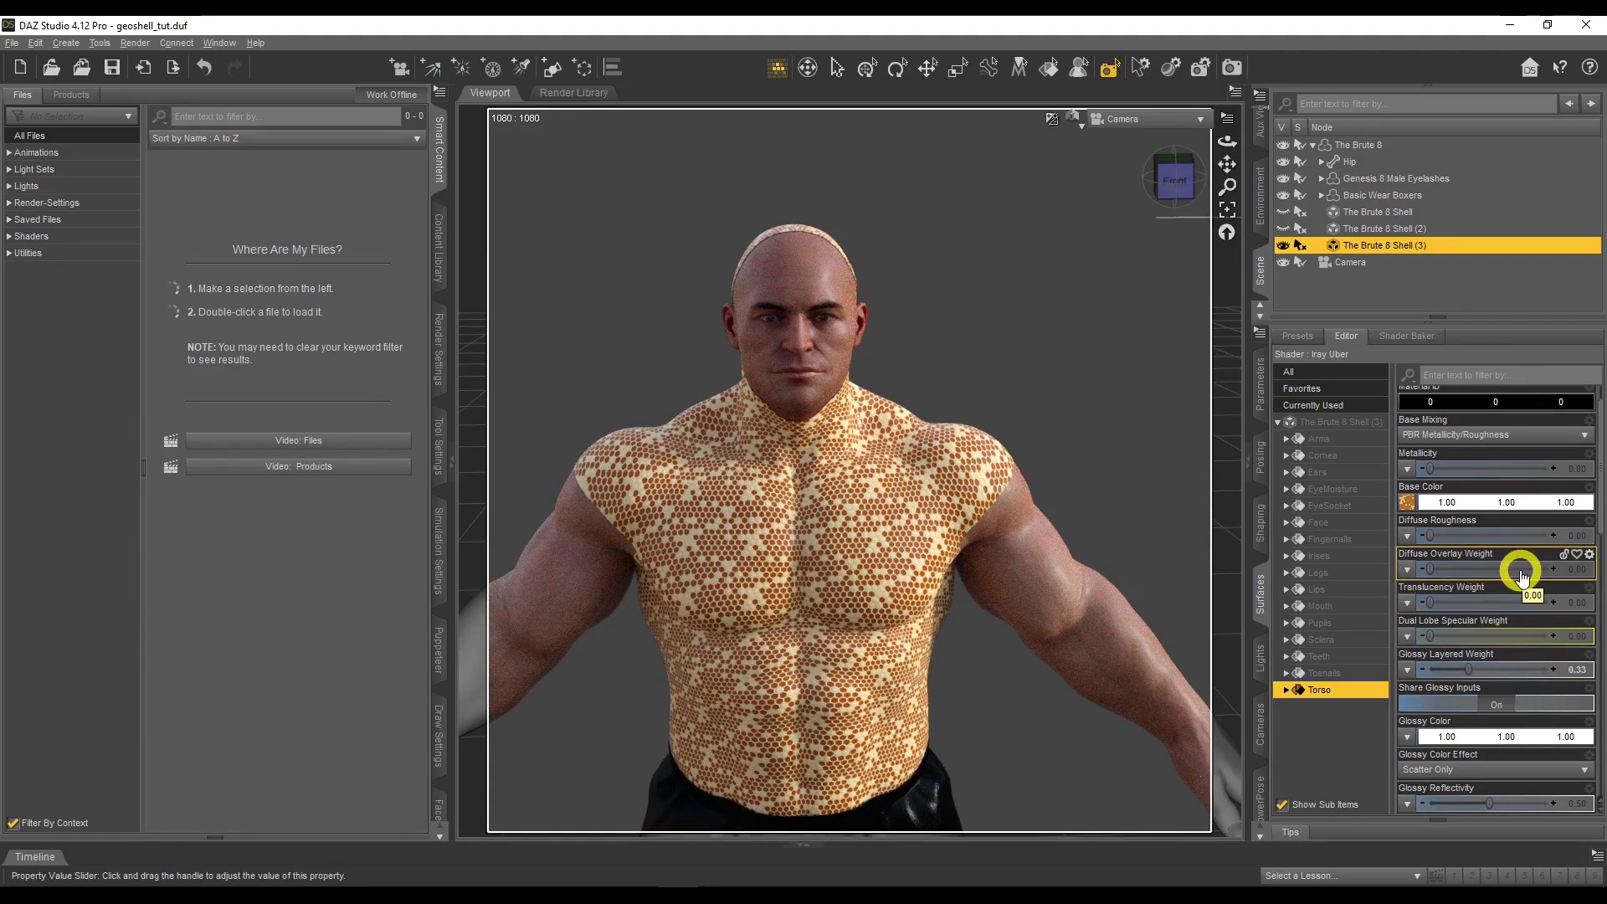
# Set the Torso surface's Vertical Offset to 0.30
pyautogui.scroll(-3, 1521, 575)
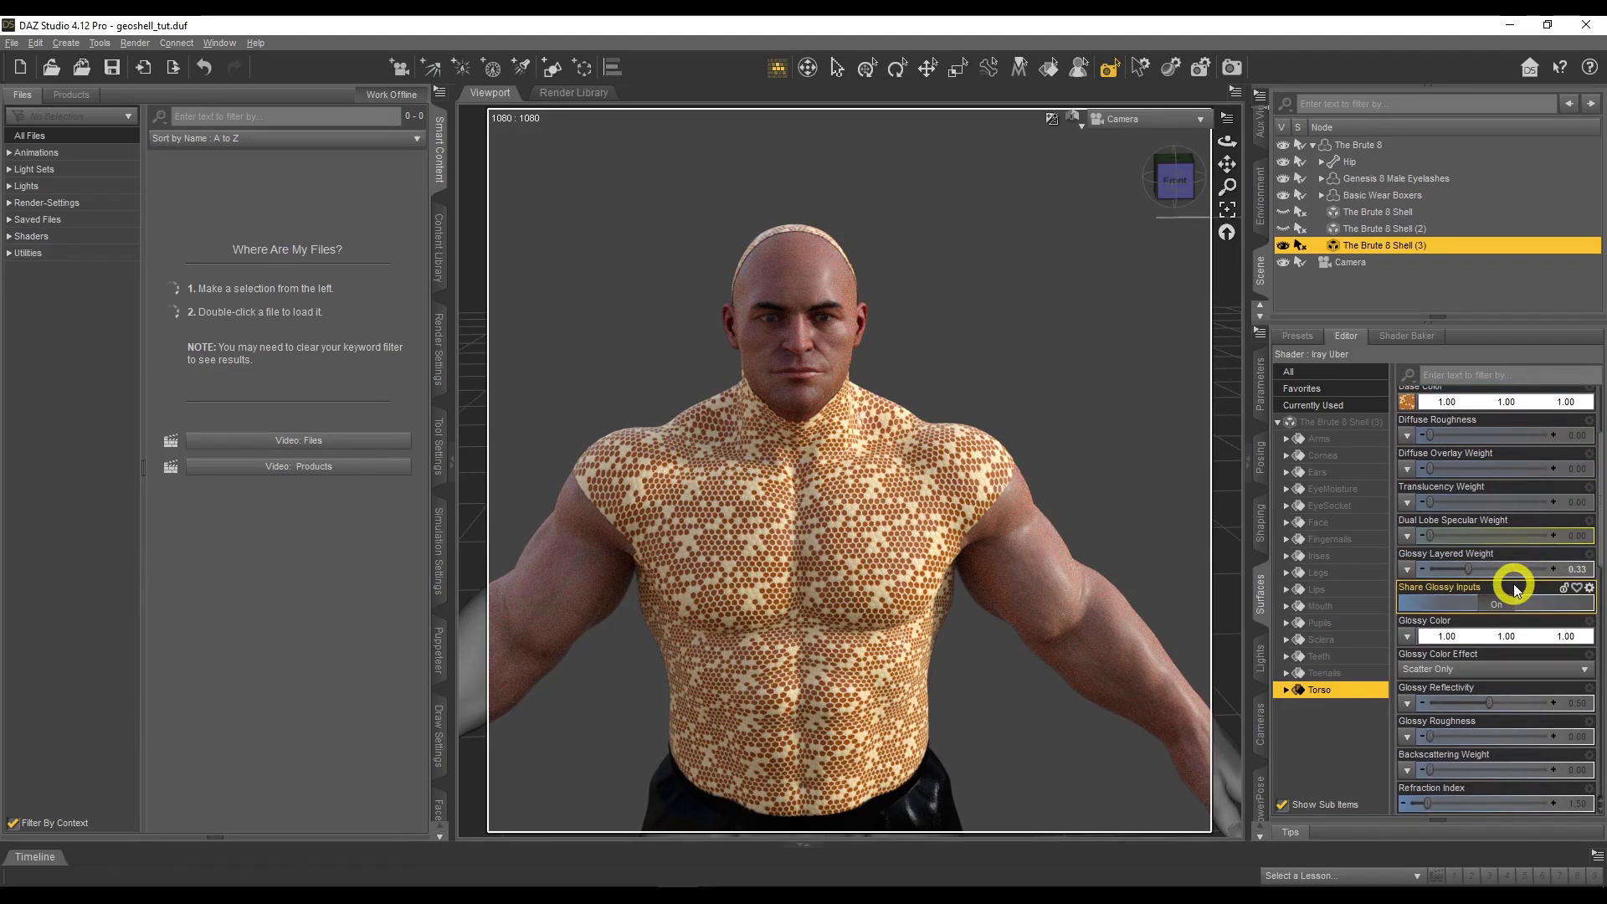
pyautogui.scroll(-6, 1516, 589)
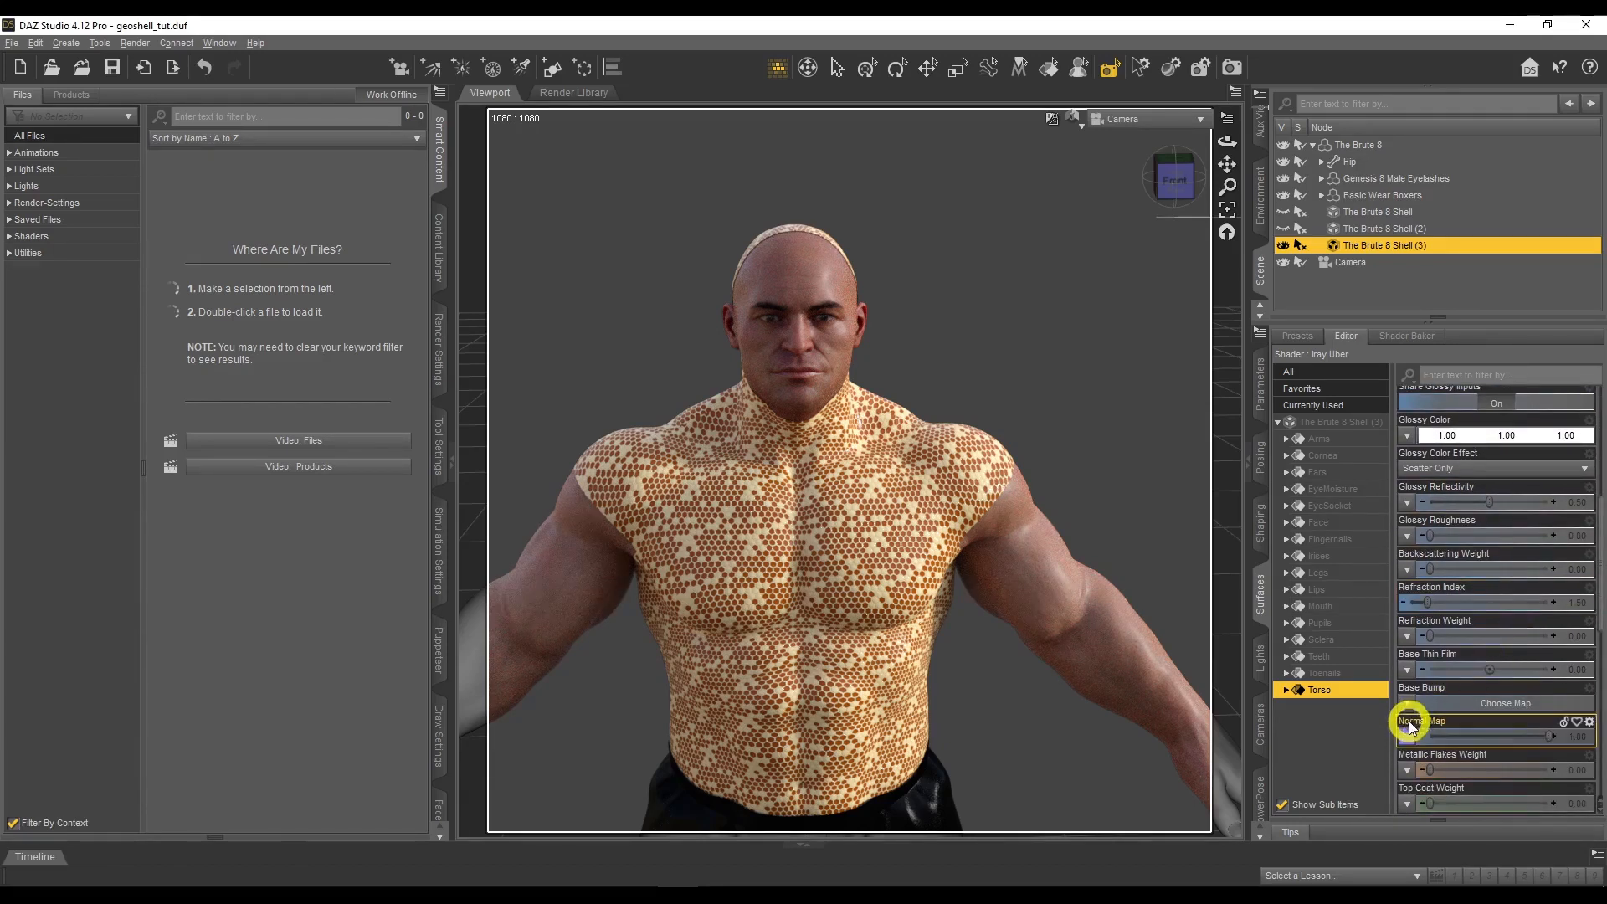
pyautogui.scroll(-2, 1525, 661)
pyautogui.scroll(-10, 1523, 658)
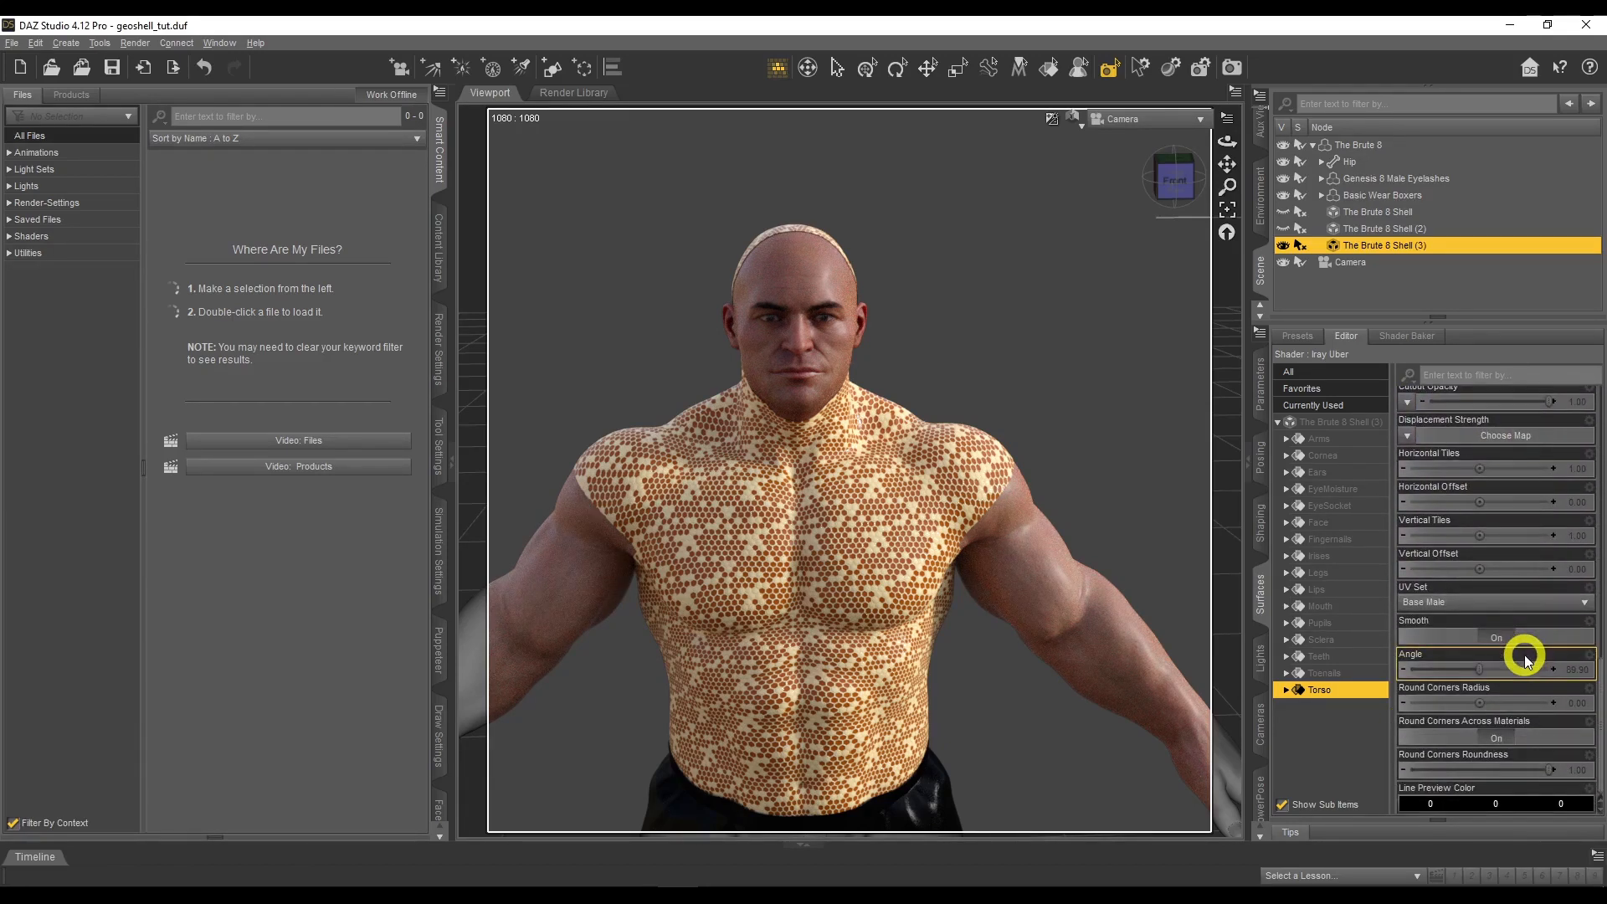
pyautogui.moveTo(1481, 568); pyautogui.dragTo(1483, 568)
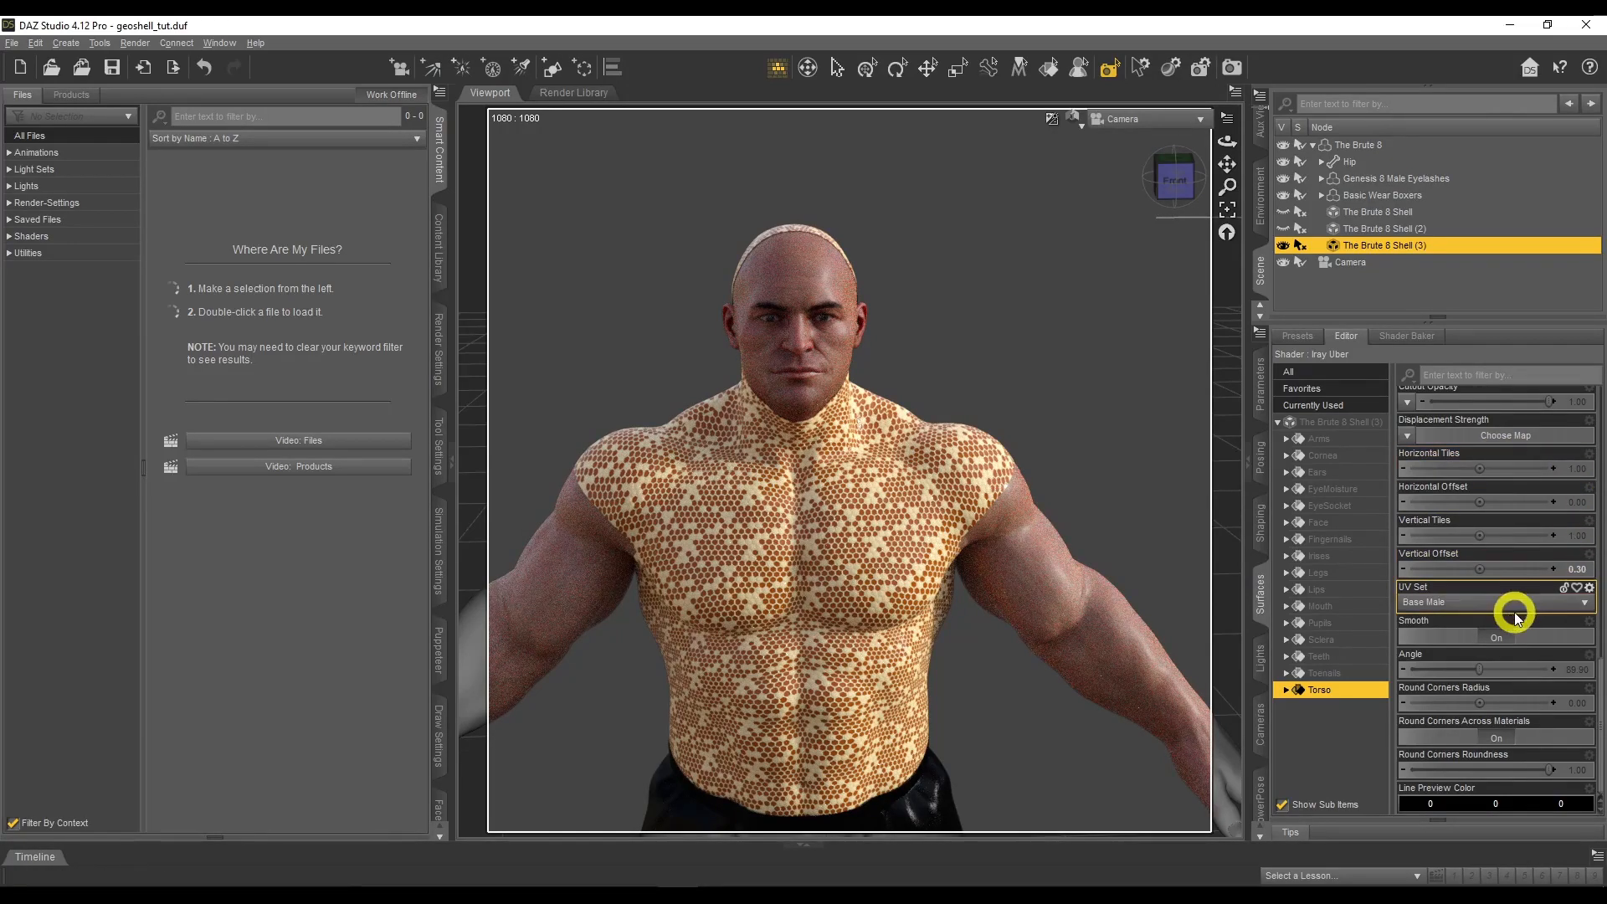
# Raise the Torso's Glossy Layered Weight to about 0.79
pyautogui.scroll(6, 1500, 583)
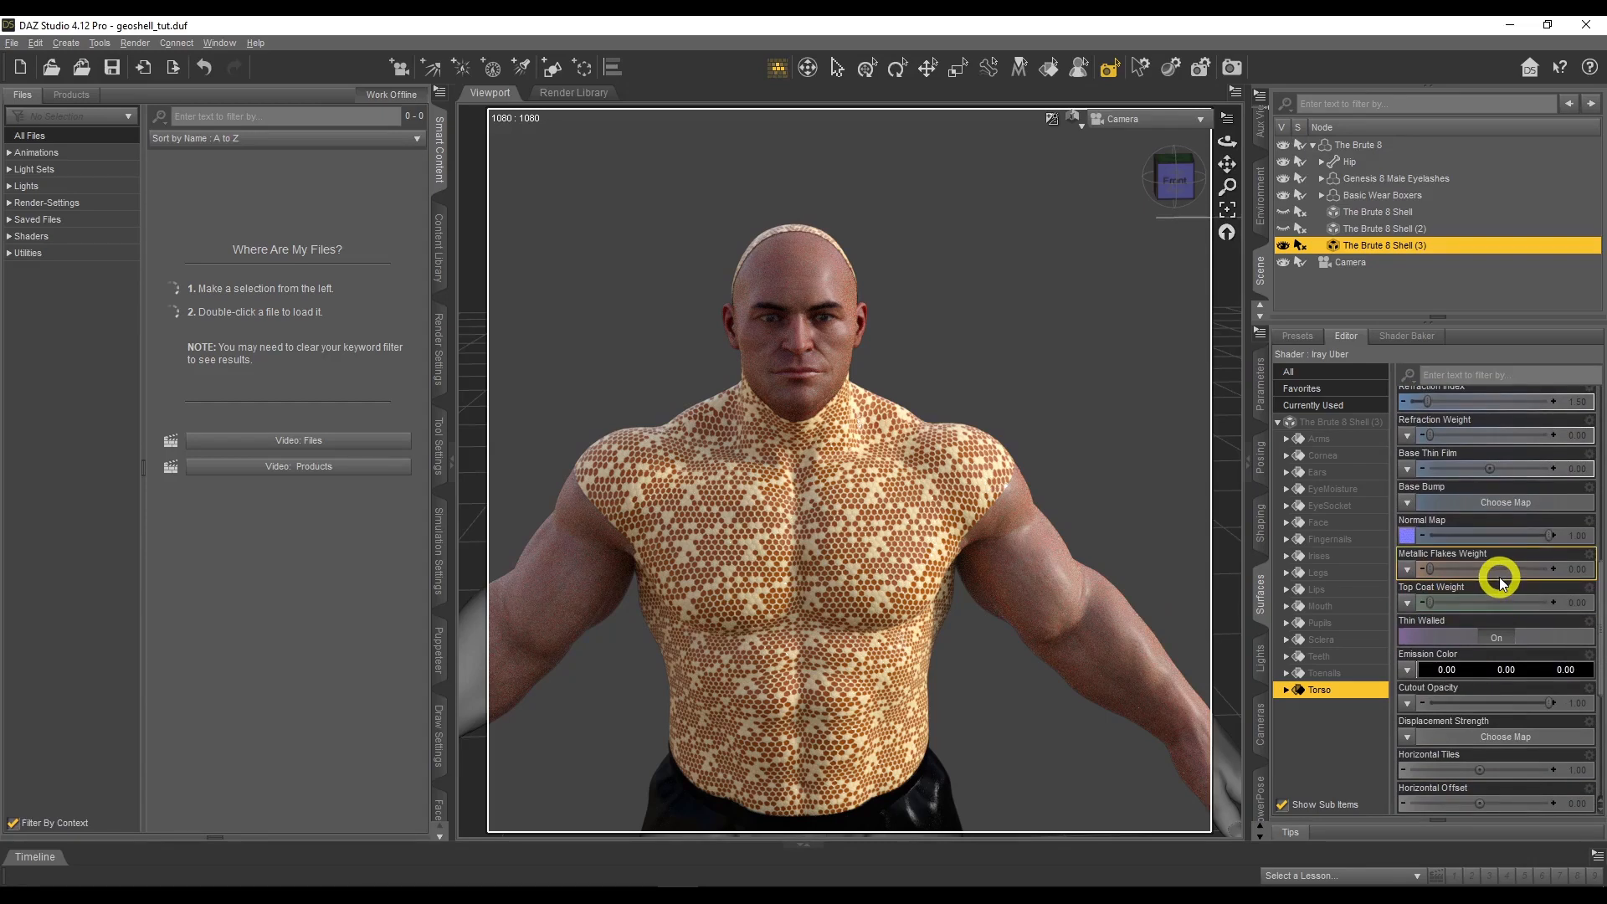
pyautogui.scroll(15, 1500, 577)
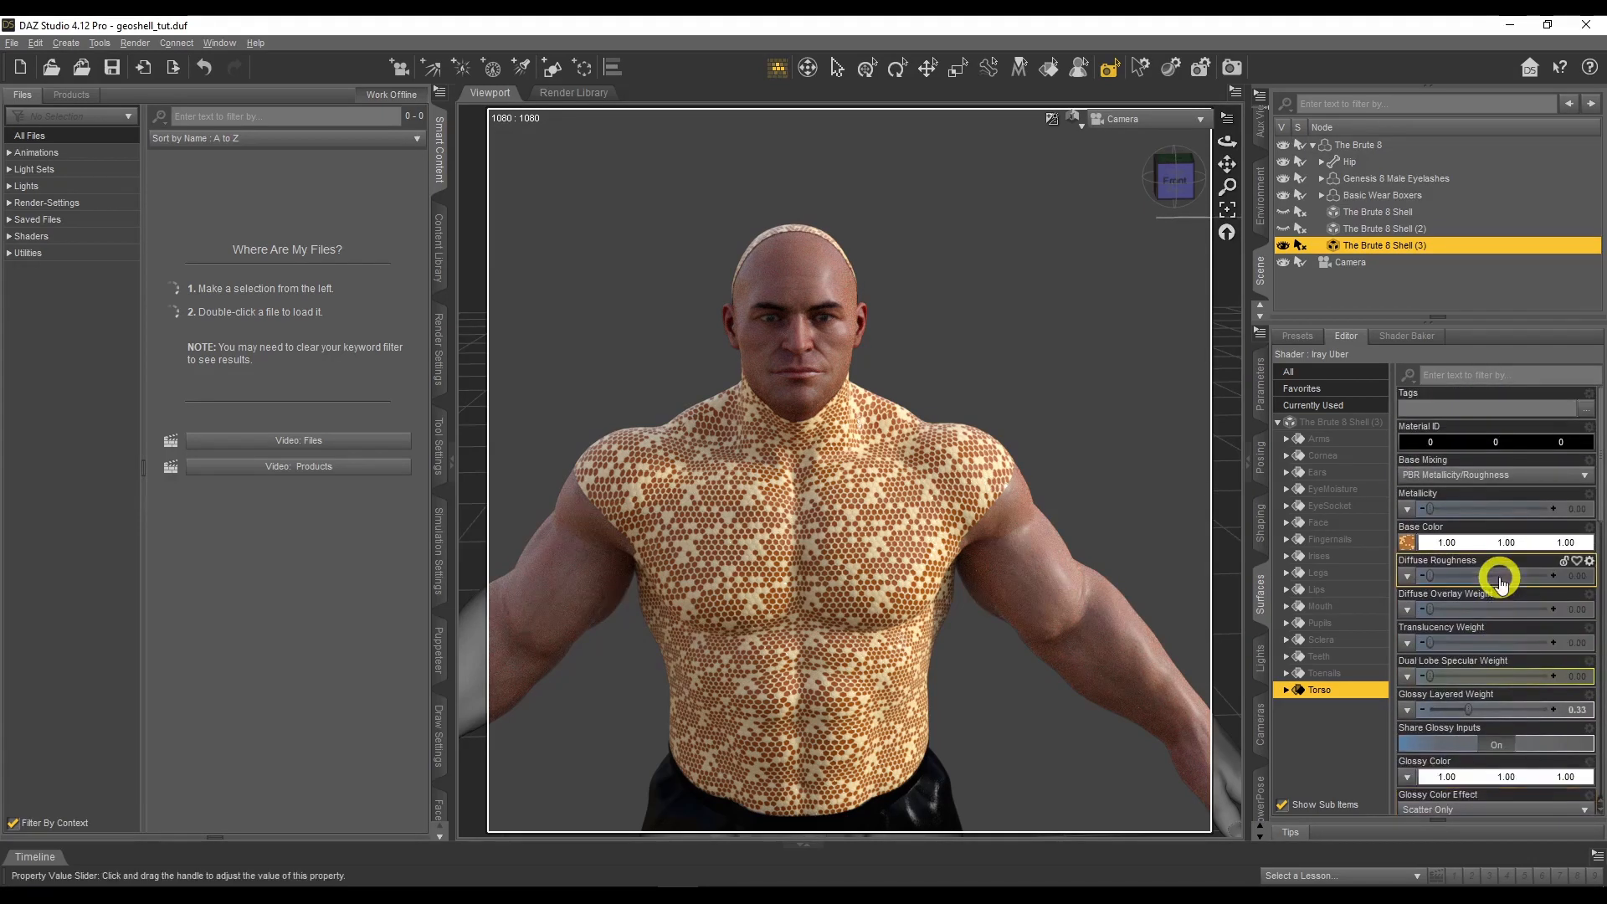
pyautogui.scroll(-4, 1443, 536)
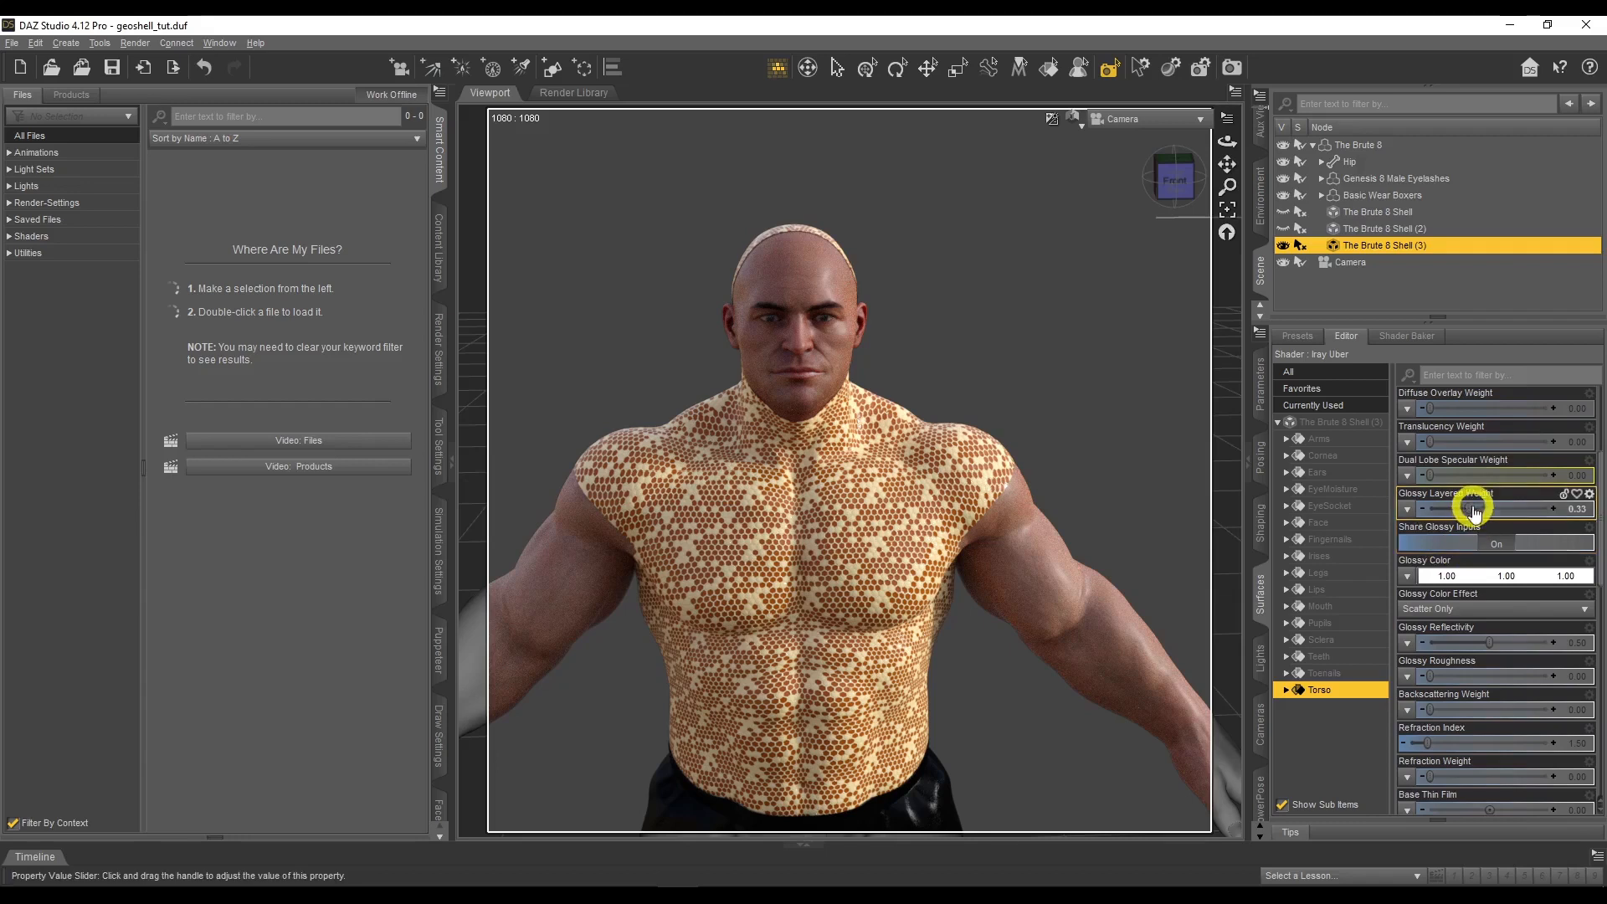
pyautogui.moveTo(1495, 508)
pyautogui.mouseDown()
pyautogui.moveTo(1568, 512)
pyautogui.moveTo(1485, 520)
pyautogui.mouseUp()
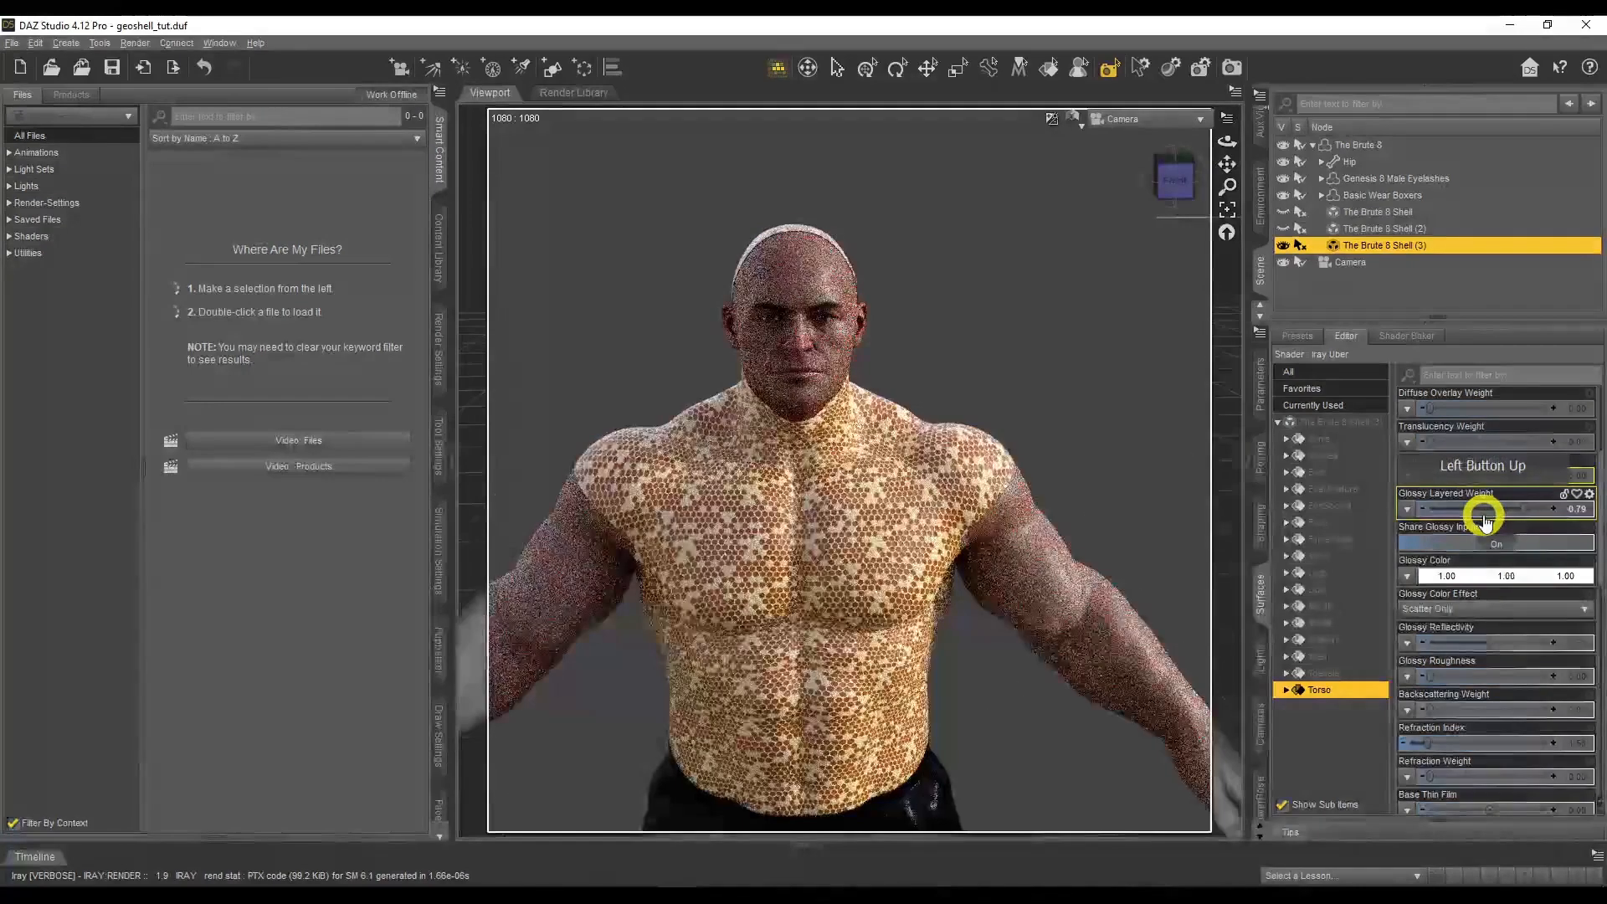
# Load the Honeycomb_002_SSS image from the Honeycomb_002_SD folder as the Torso's Cutout Opacity map
pyautogui.scroll(-10, 1465, 615)
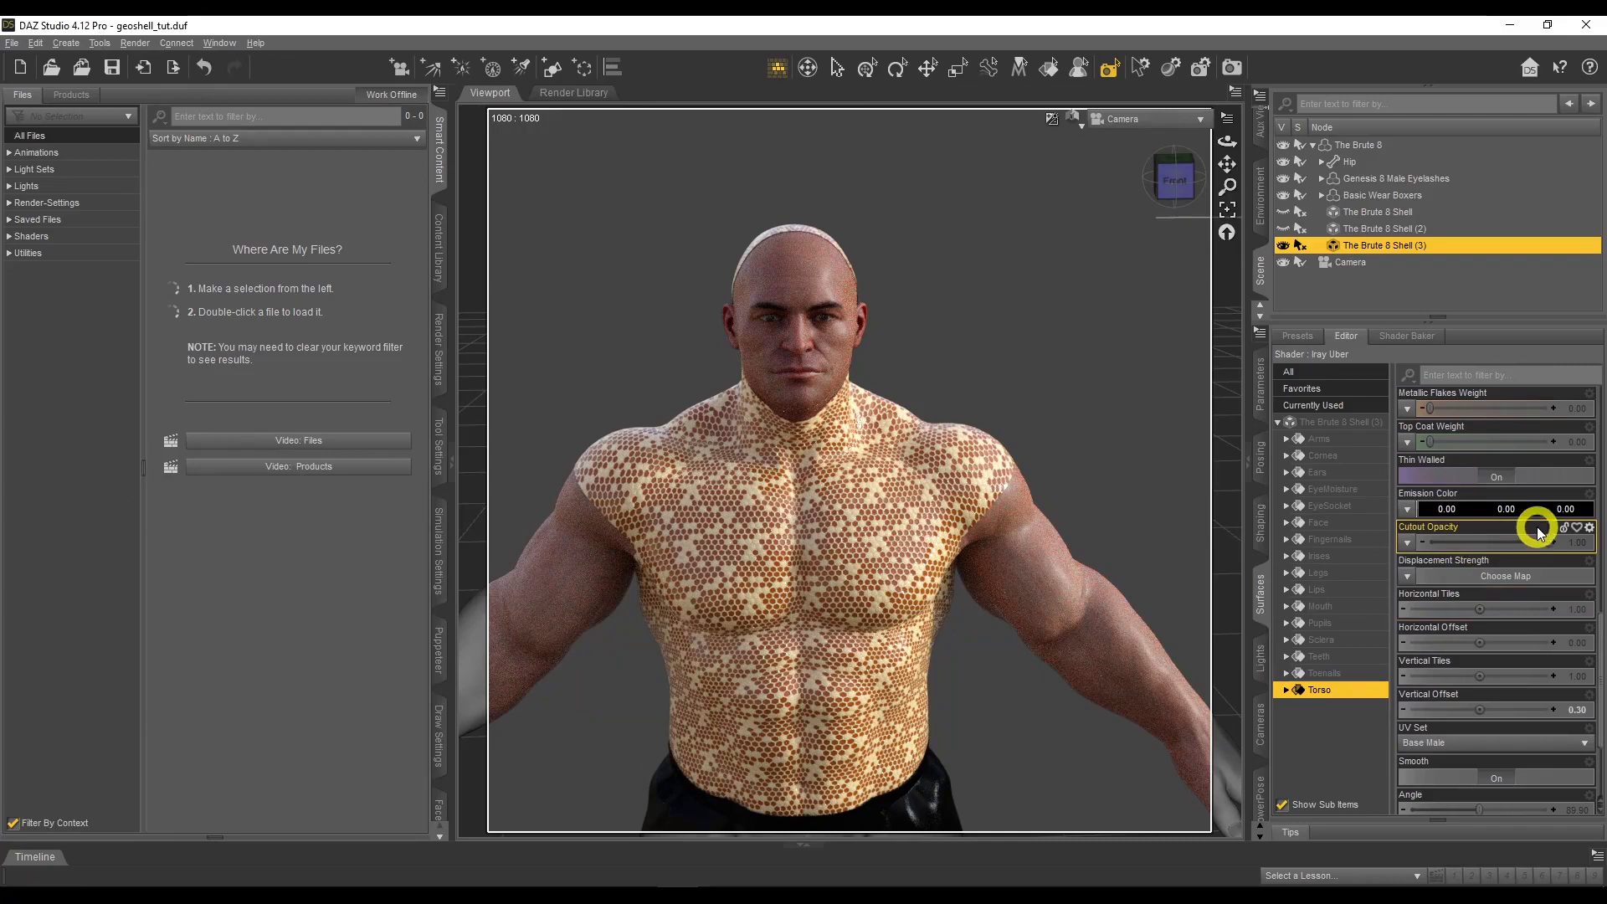
pyautogui.click(1410, 543)
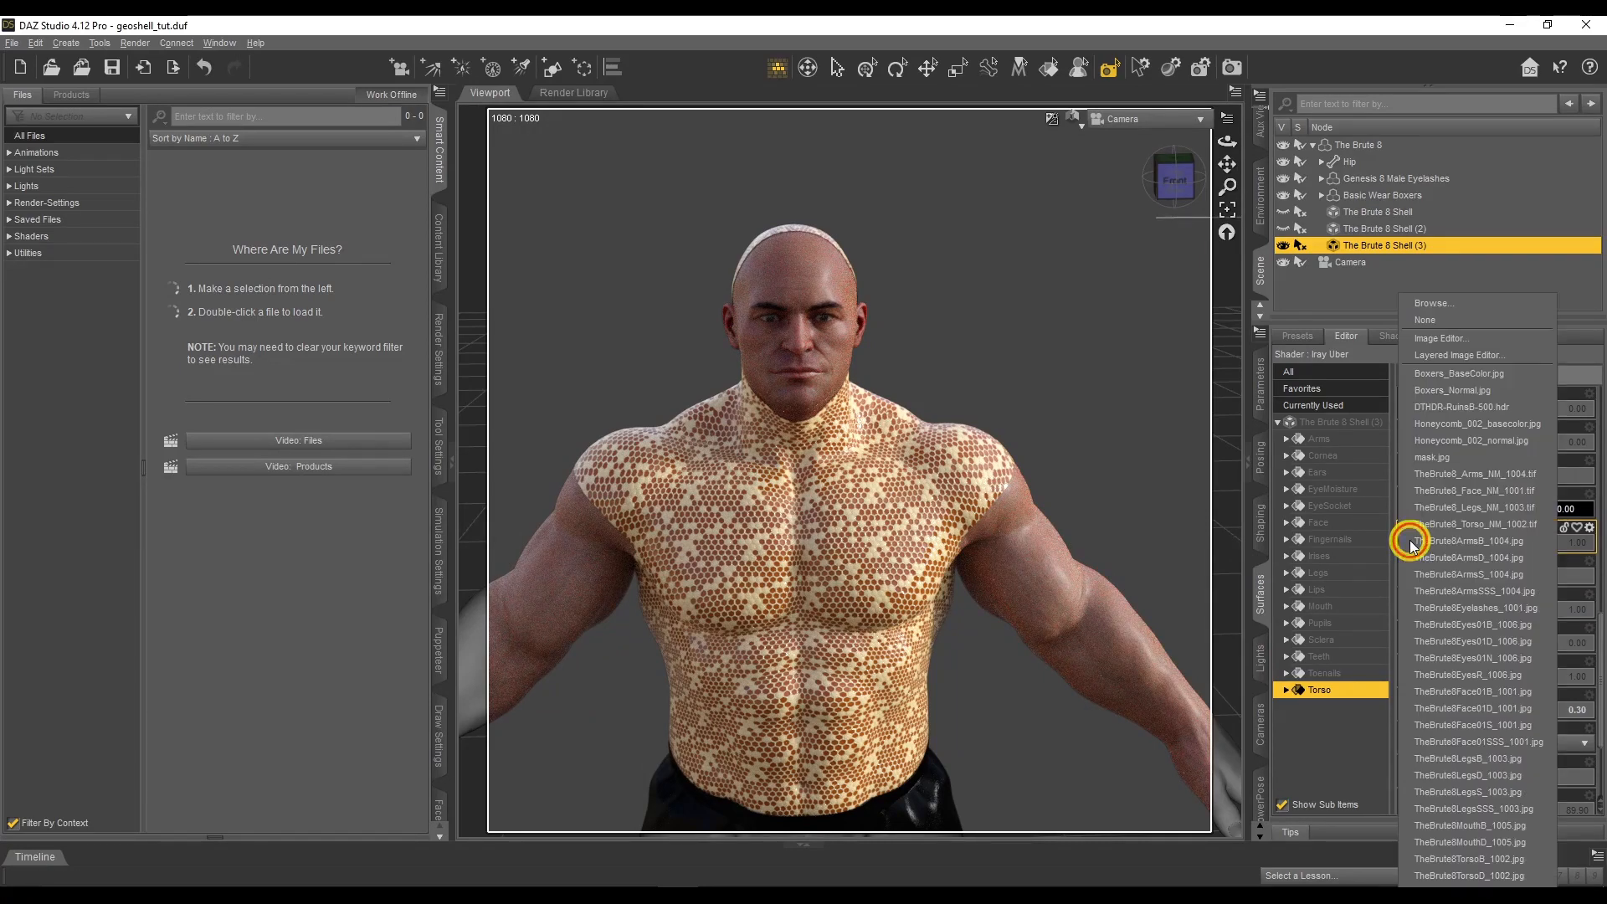
pyautogui.click(1479, 306)
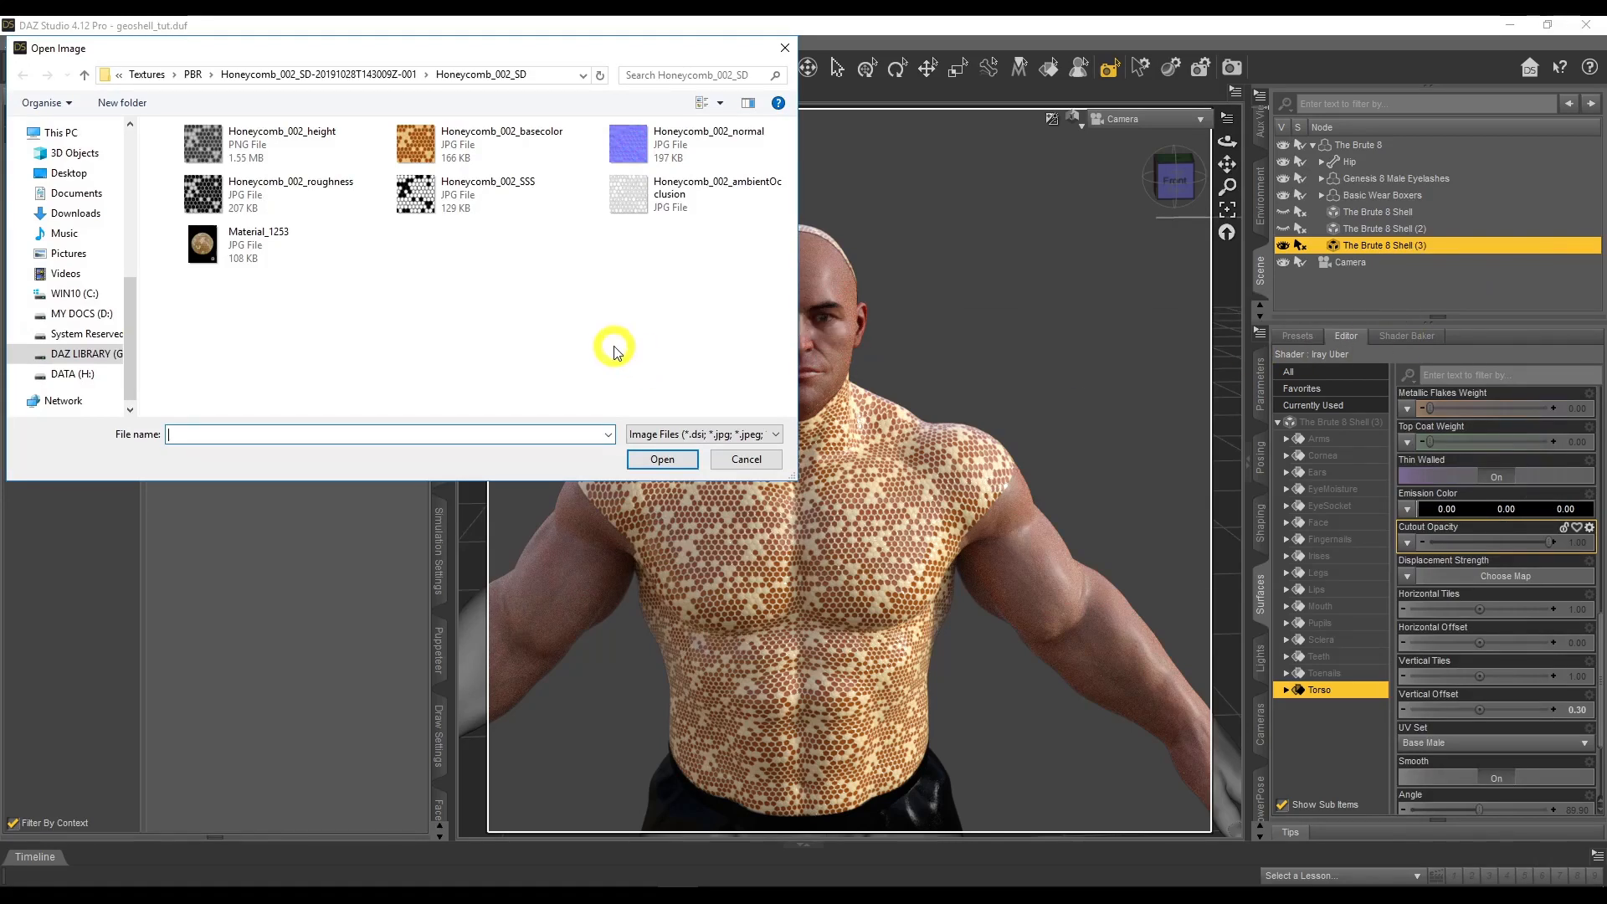
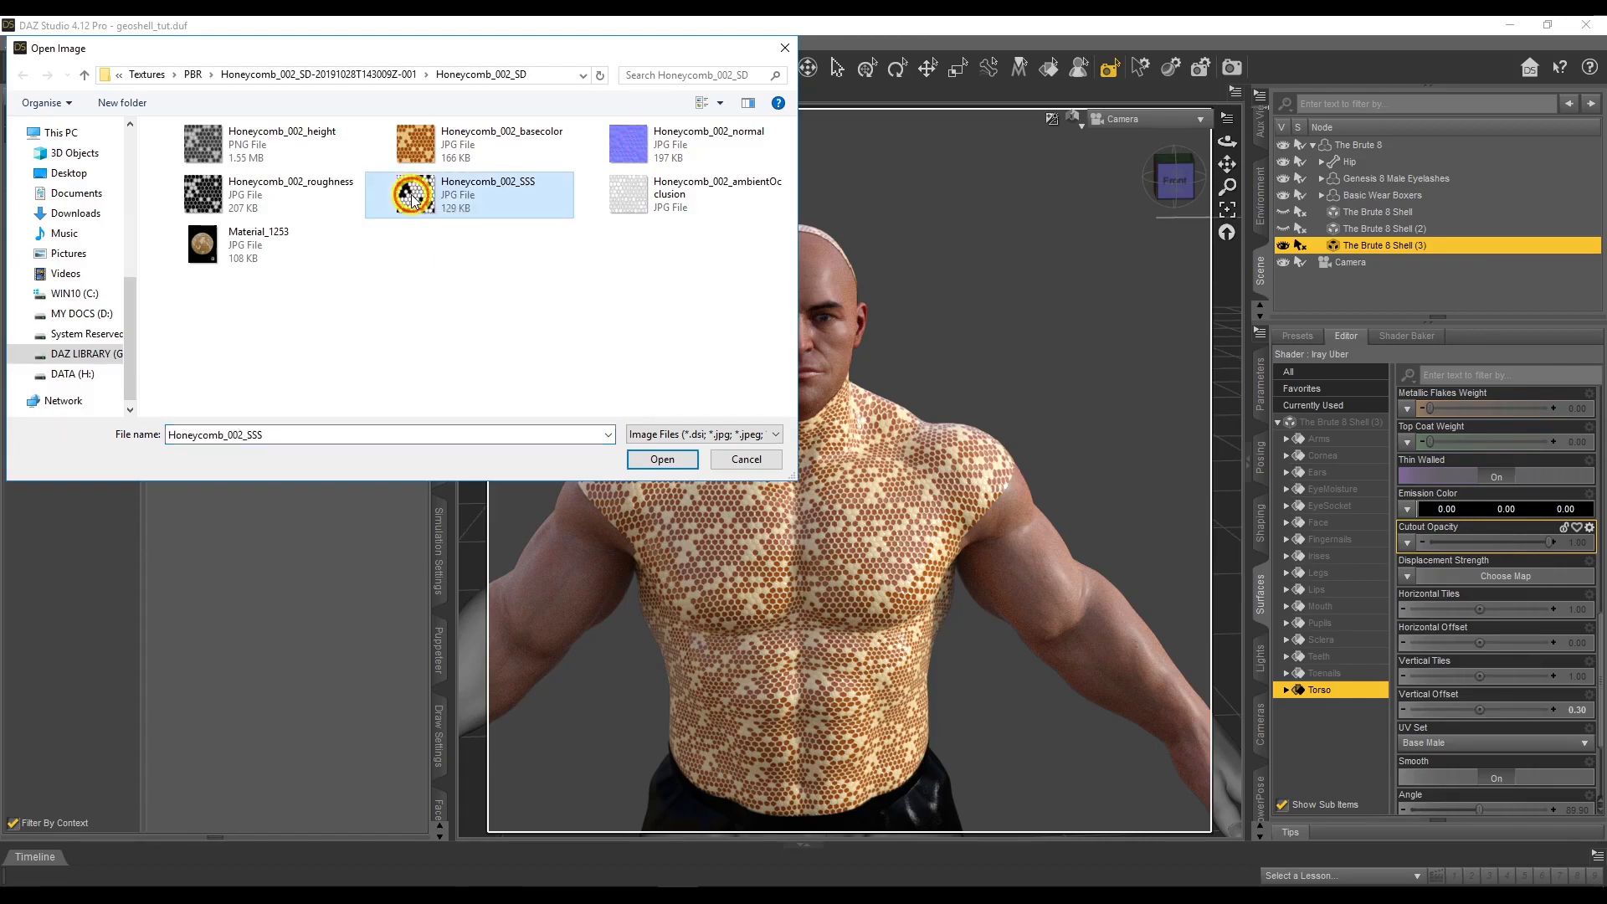
pyautogui.doubleClick(410, 195)
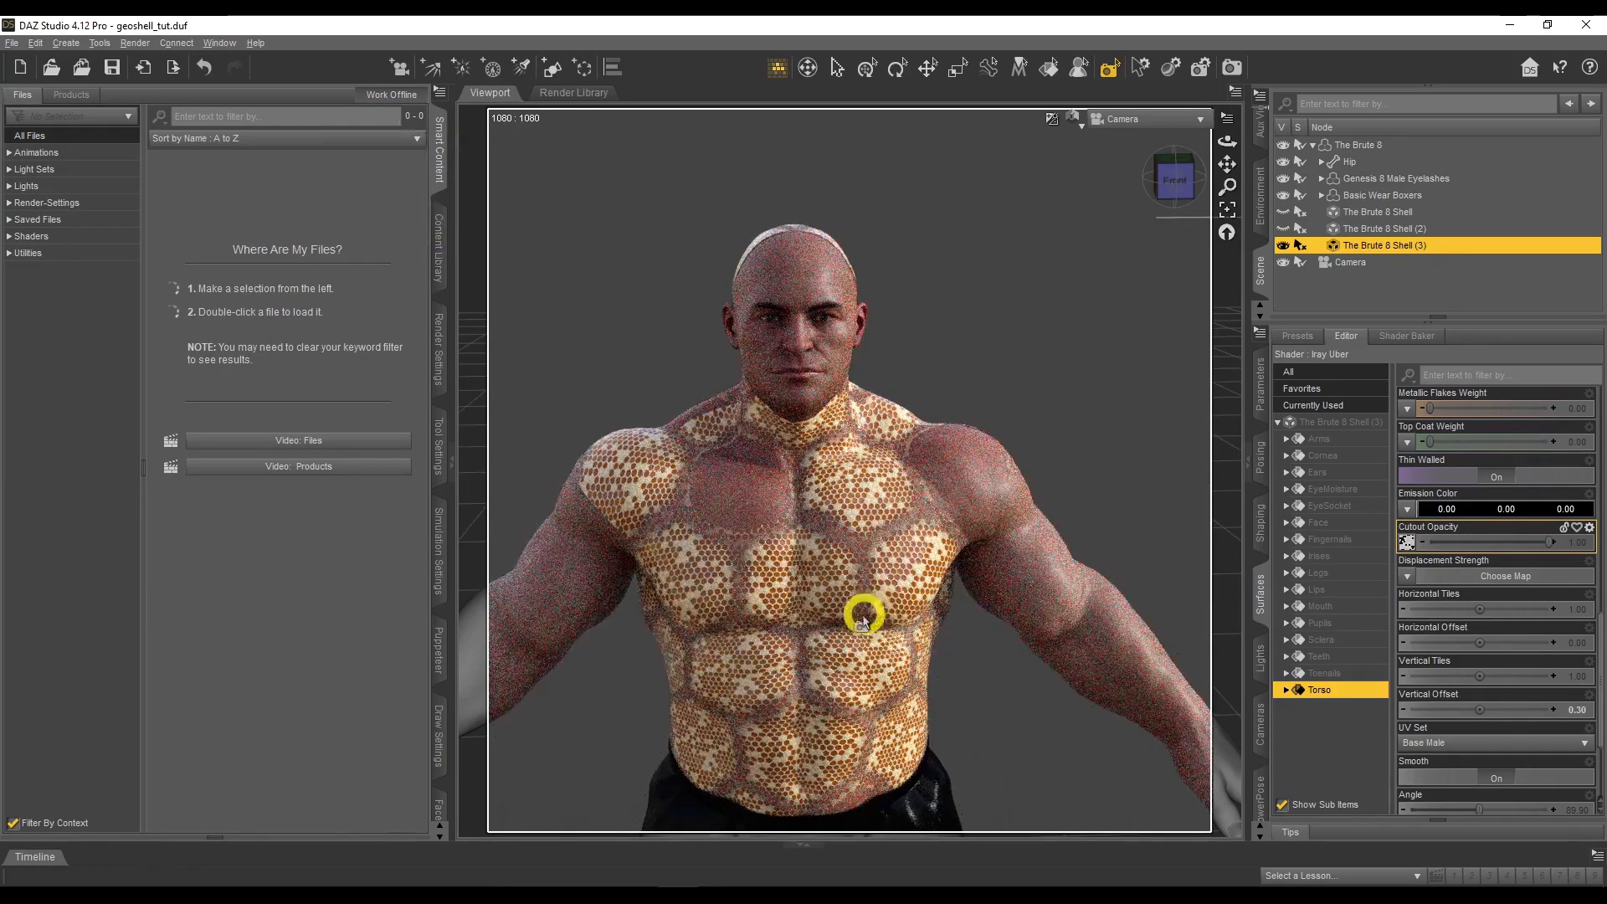
# Set the instance tiling of the Torso's Honeycomb_002_SSS.jpg Cutout Opacity map to 20 horizontally and 20 vertically
pyautogui.click(1406, 542)
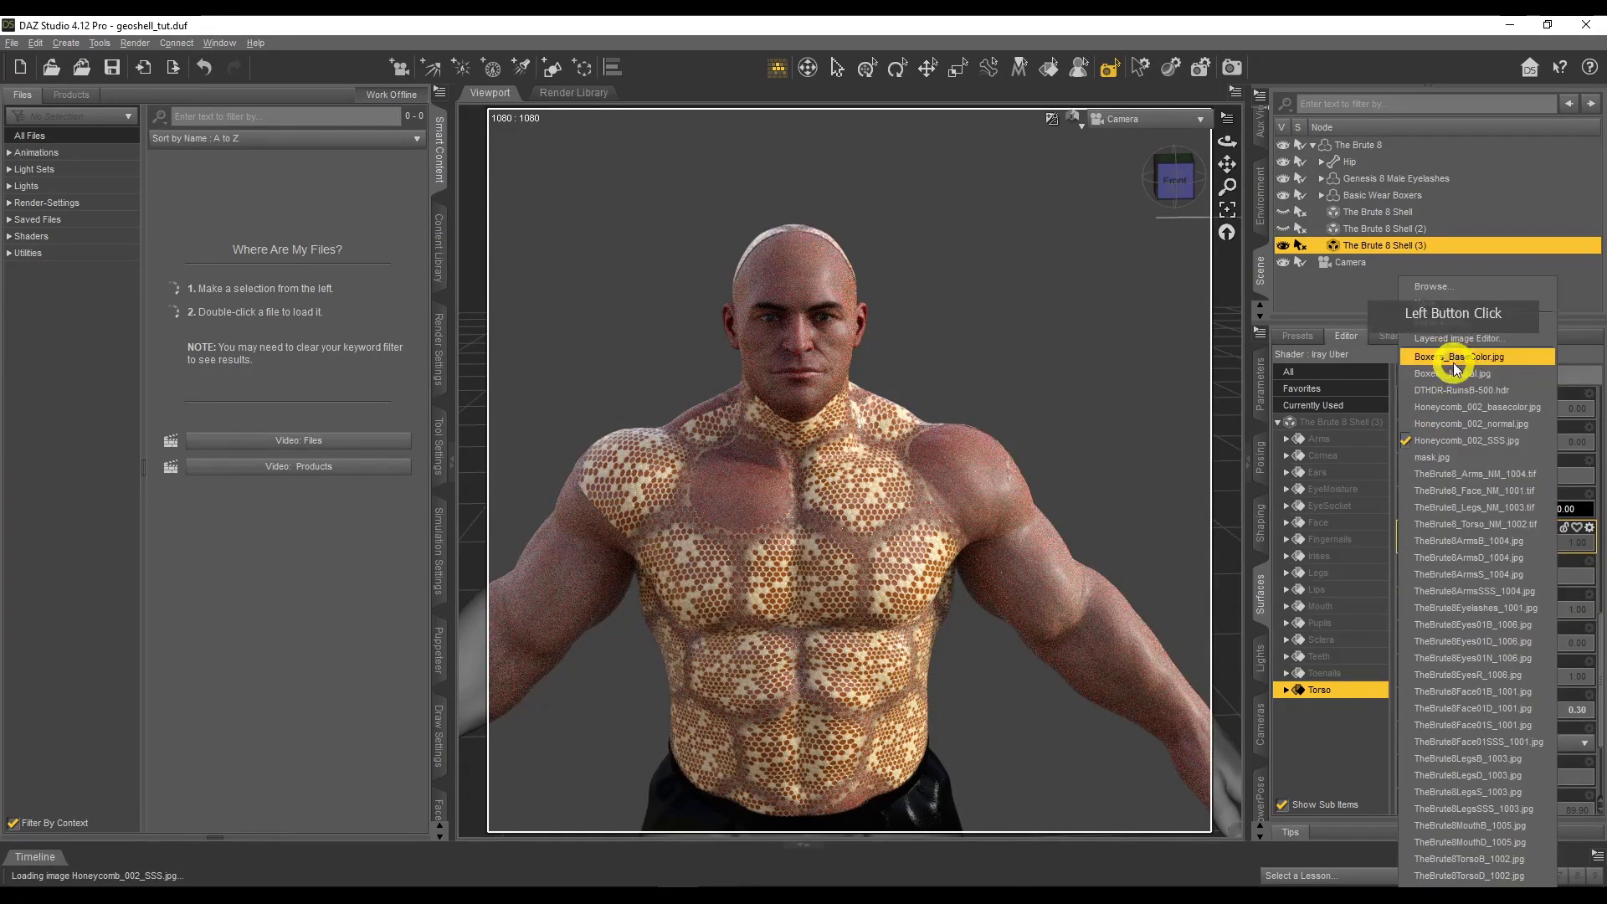
pyautogui.click(1441, 321)
pyautogui.click(944, 427)
pyautogui.click(1010, 445)
pyautogui.write('20')
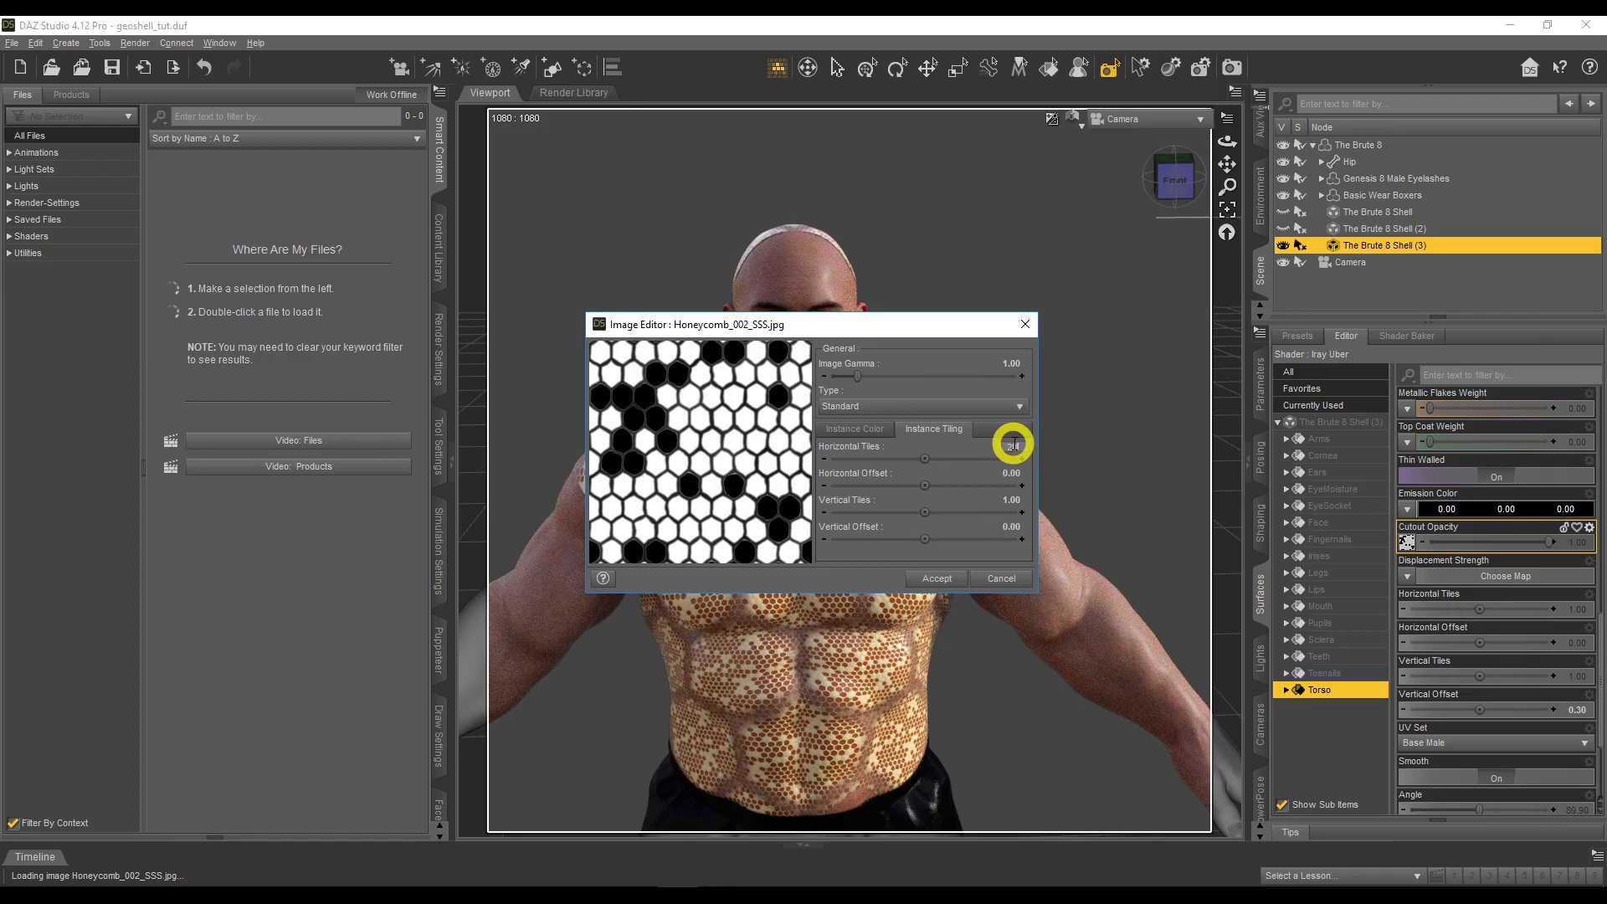
pyautogui.click(1010, 500)
pyautogui.write('20')
pyautogui.click(948, 582)
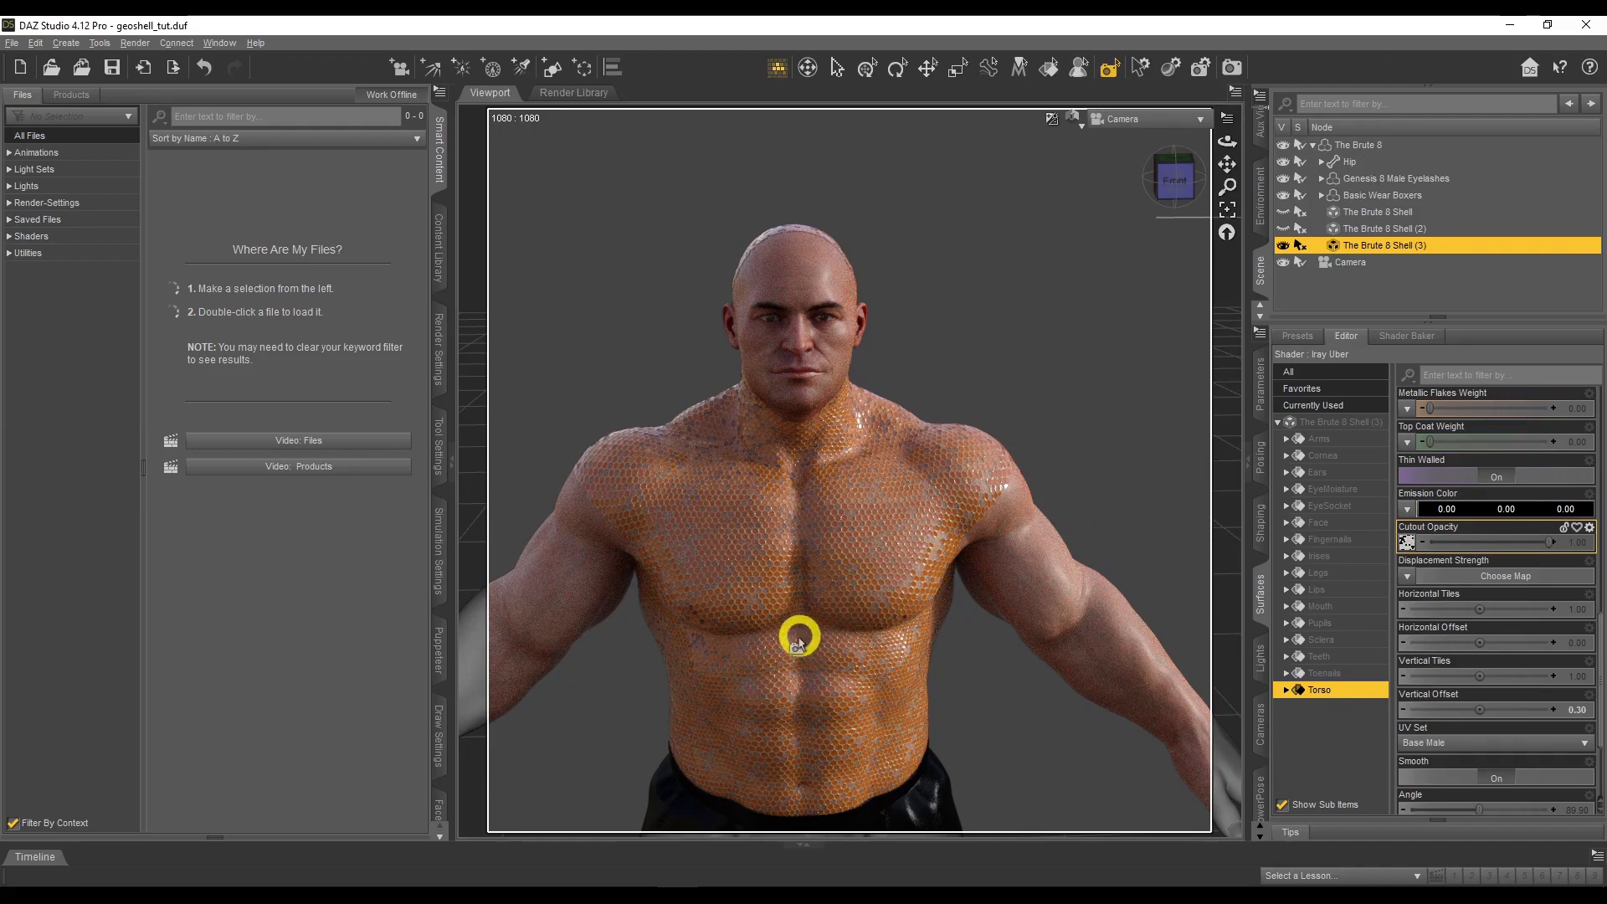
# Set the mesh Offset Distance of The Brute 8 Shell (3) to 0.30 cm
pyautogui.scroll(3, 1538, 593)
pyautogui.scroll(5, 1538, 592)
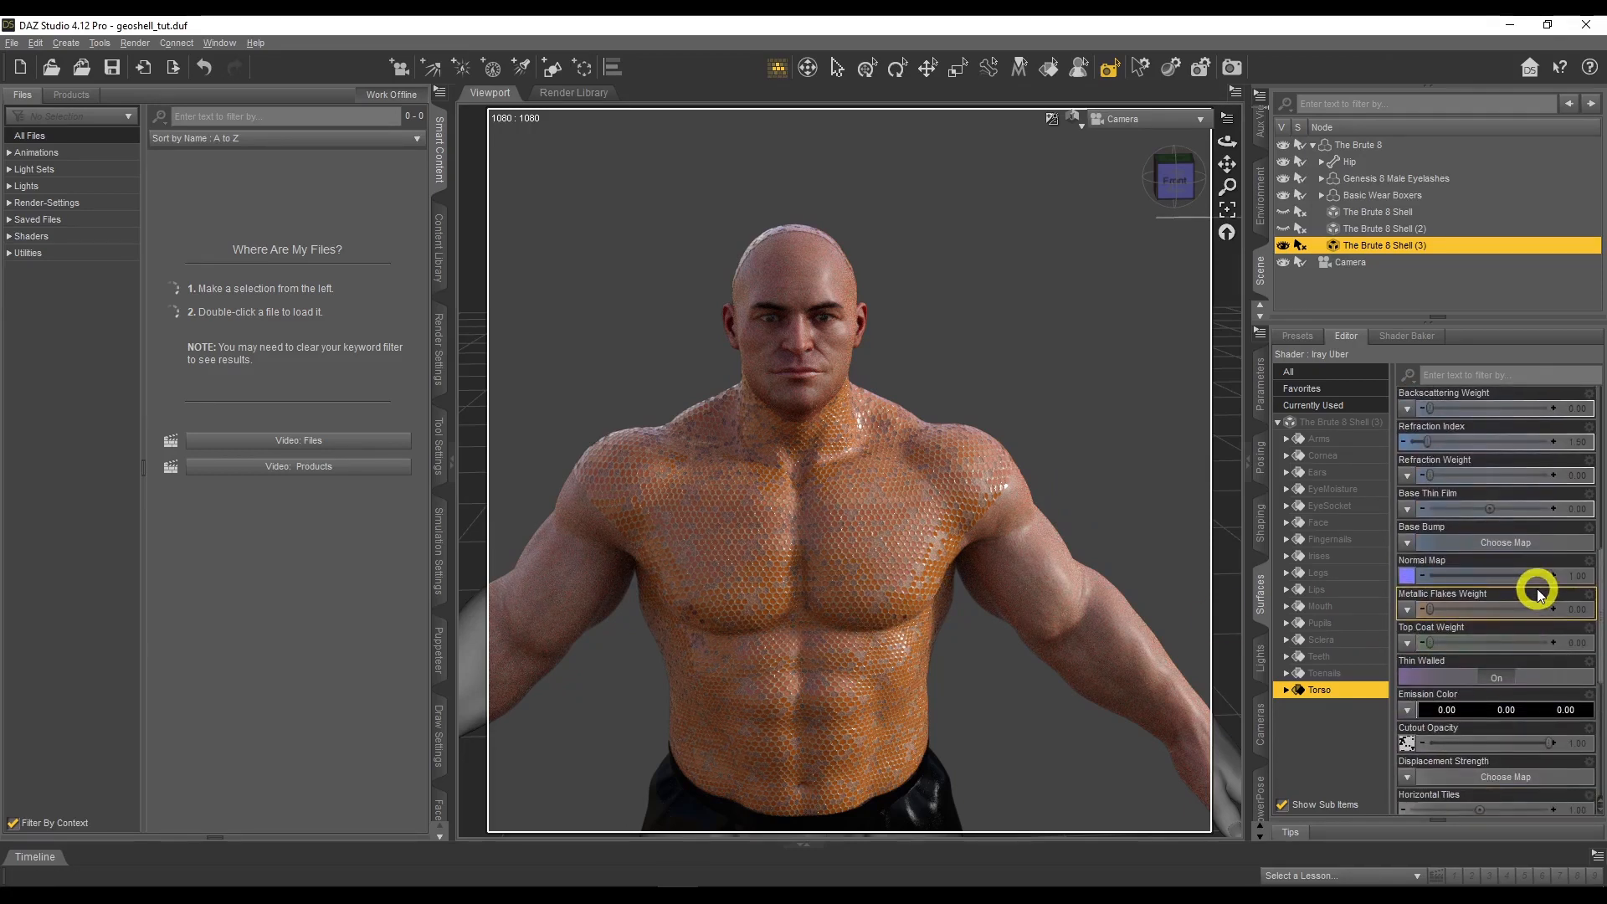
pyautogui.click(1261, 377)
pyautogui.click(1293, 429)
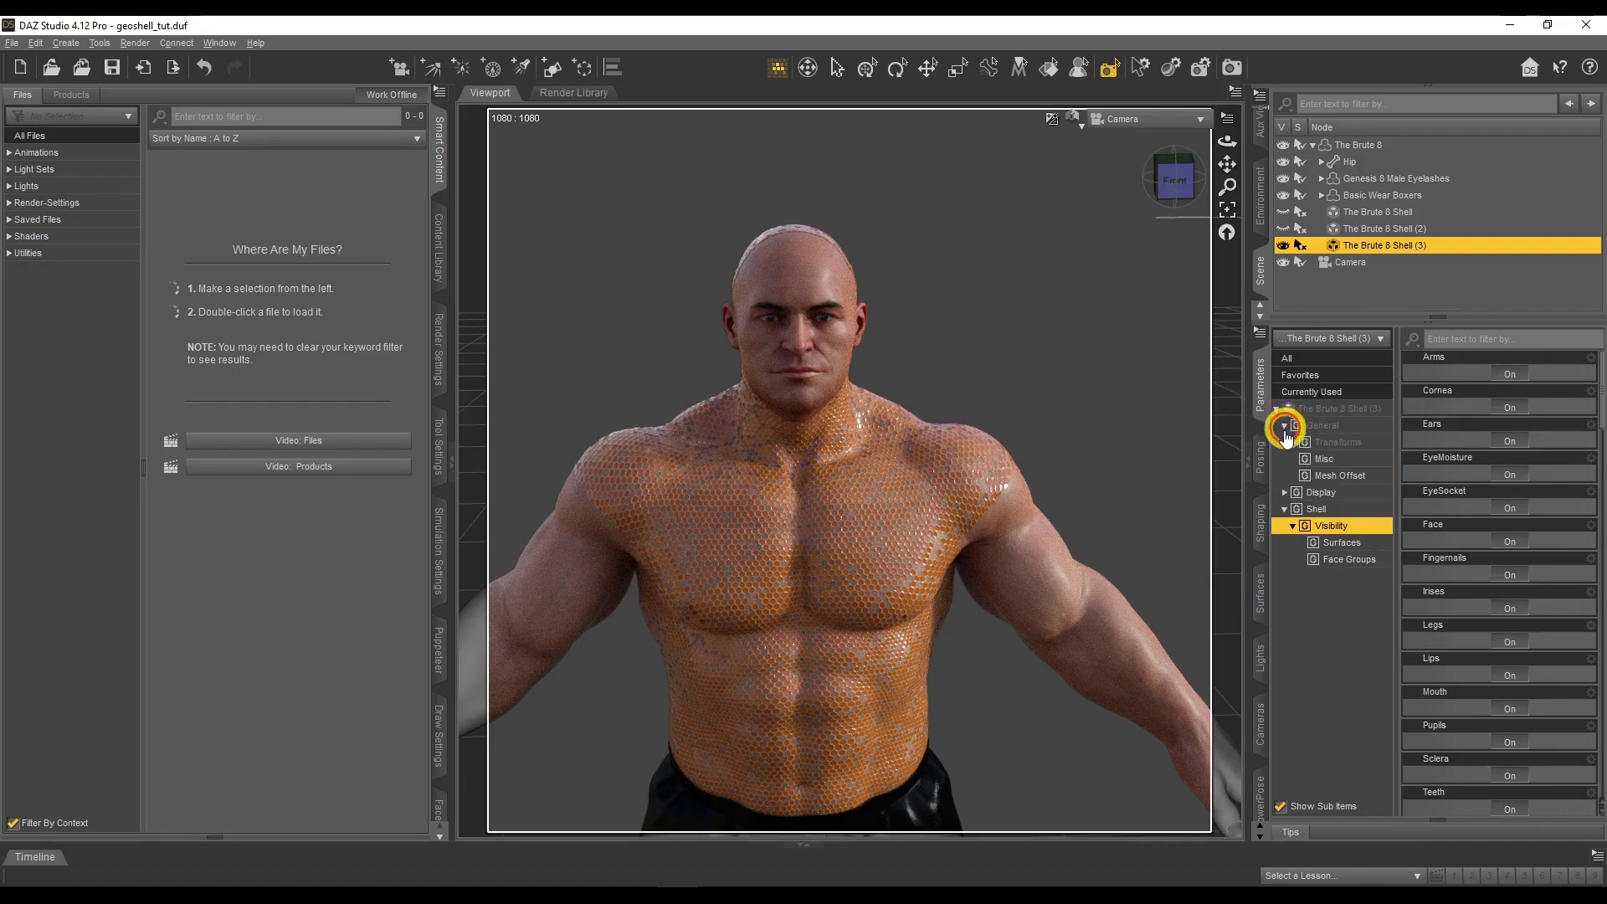
pyautogui.click(1330, 474)
pyautogui.click(1590, 373)
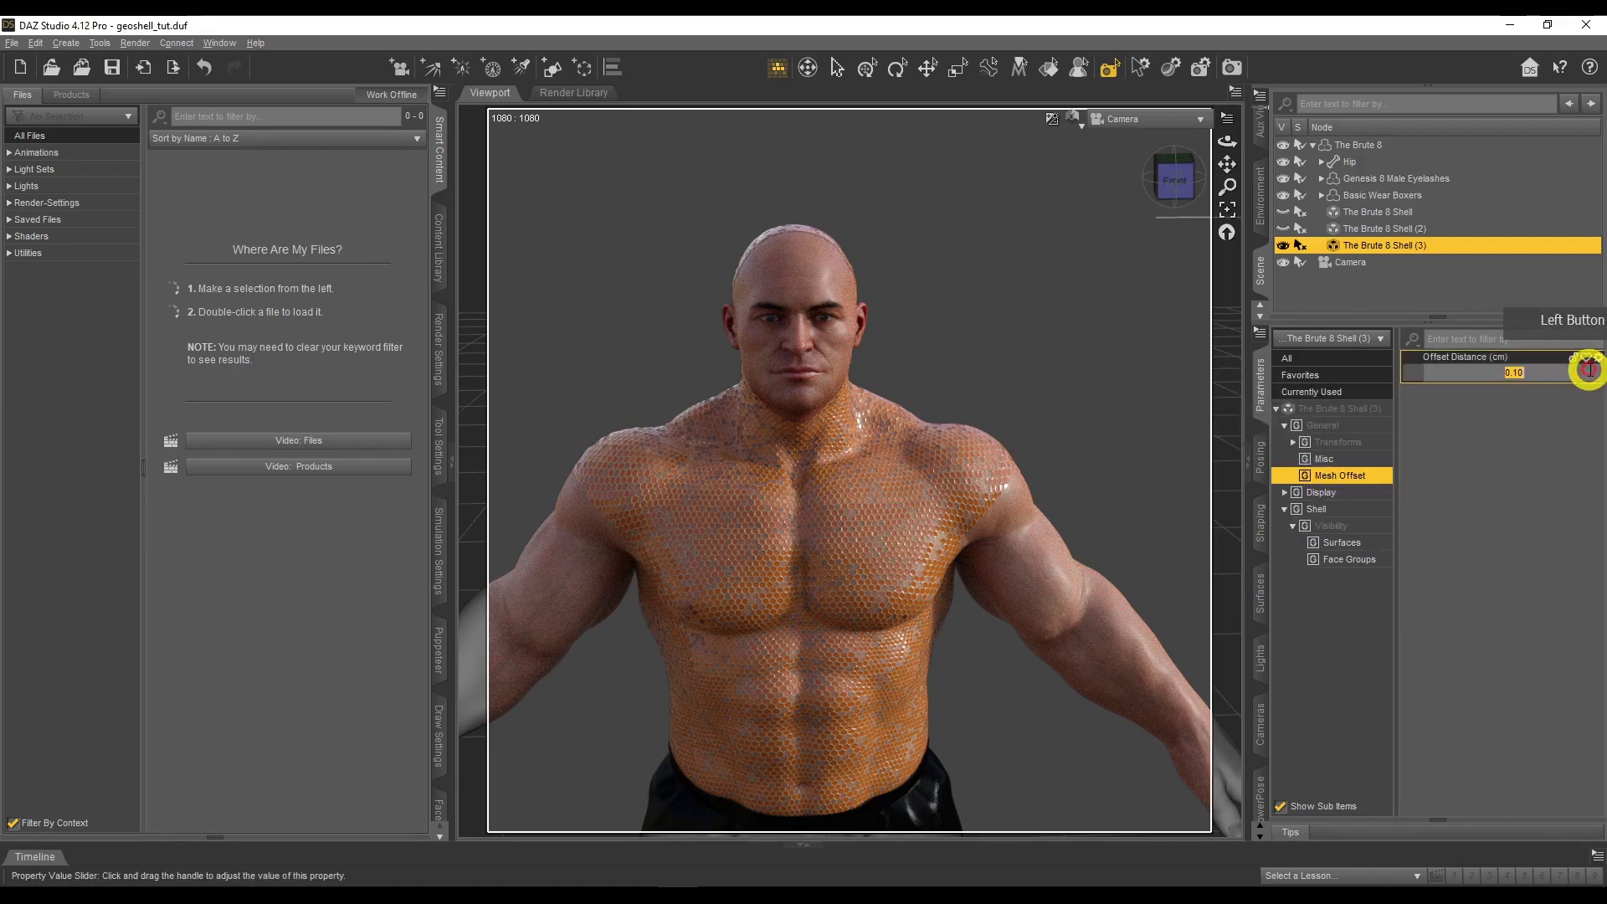
pyautogui.write('0.5')
pyautogui.press('Return')
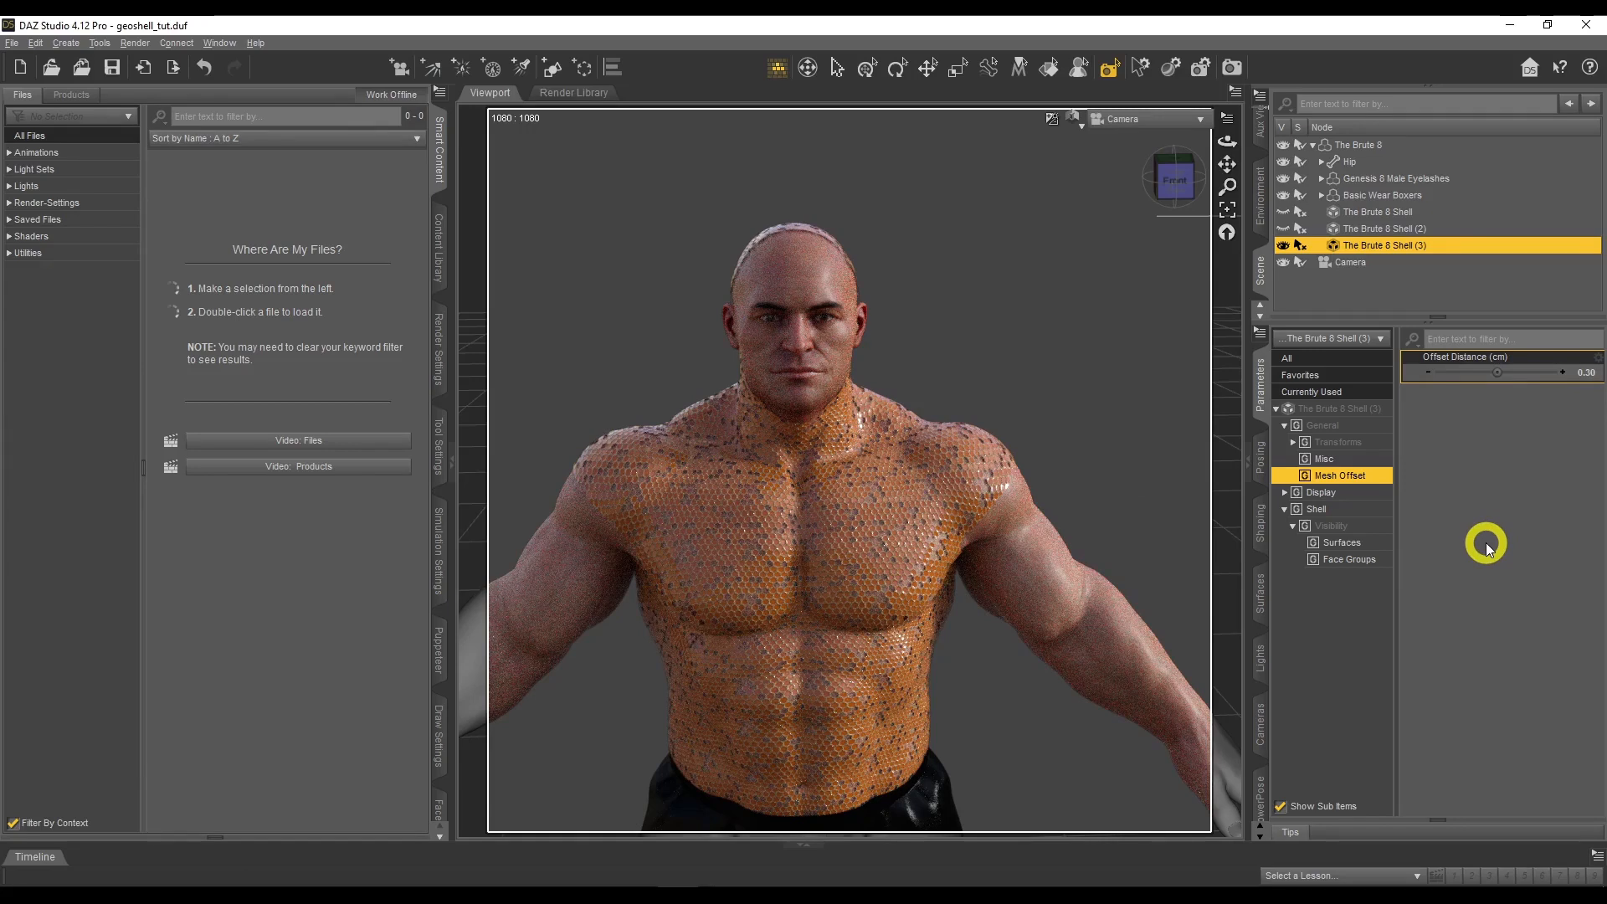
pyautogui.click(1356, 432)
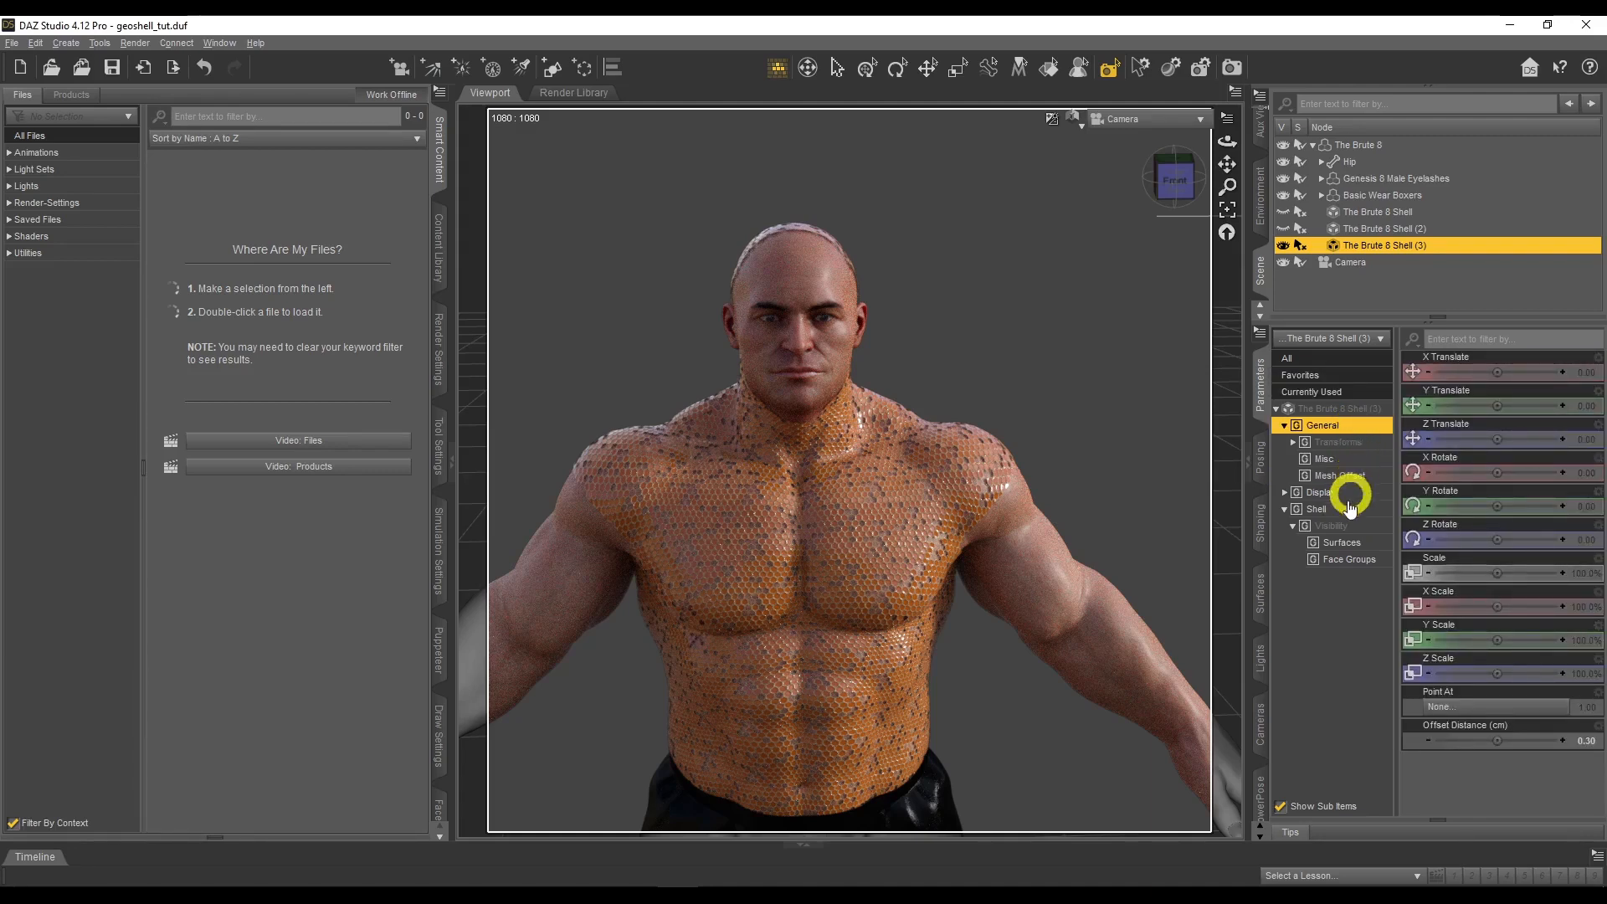
# Replace the Torso's Cutout Opacity map with Honeycomb_002_ambientOcclusion from the Honeycomb_002_SD folder
pyautogui.click(1261, 593)
pyautogui.scroll(-5, 1470, 563)
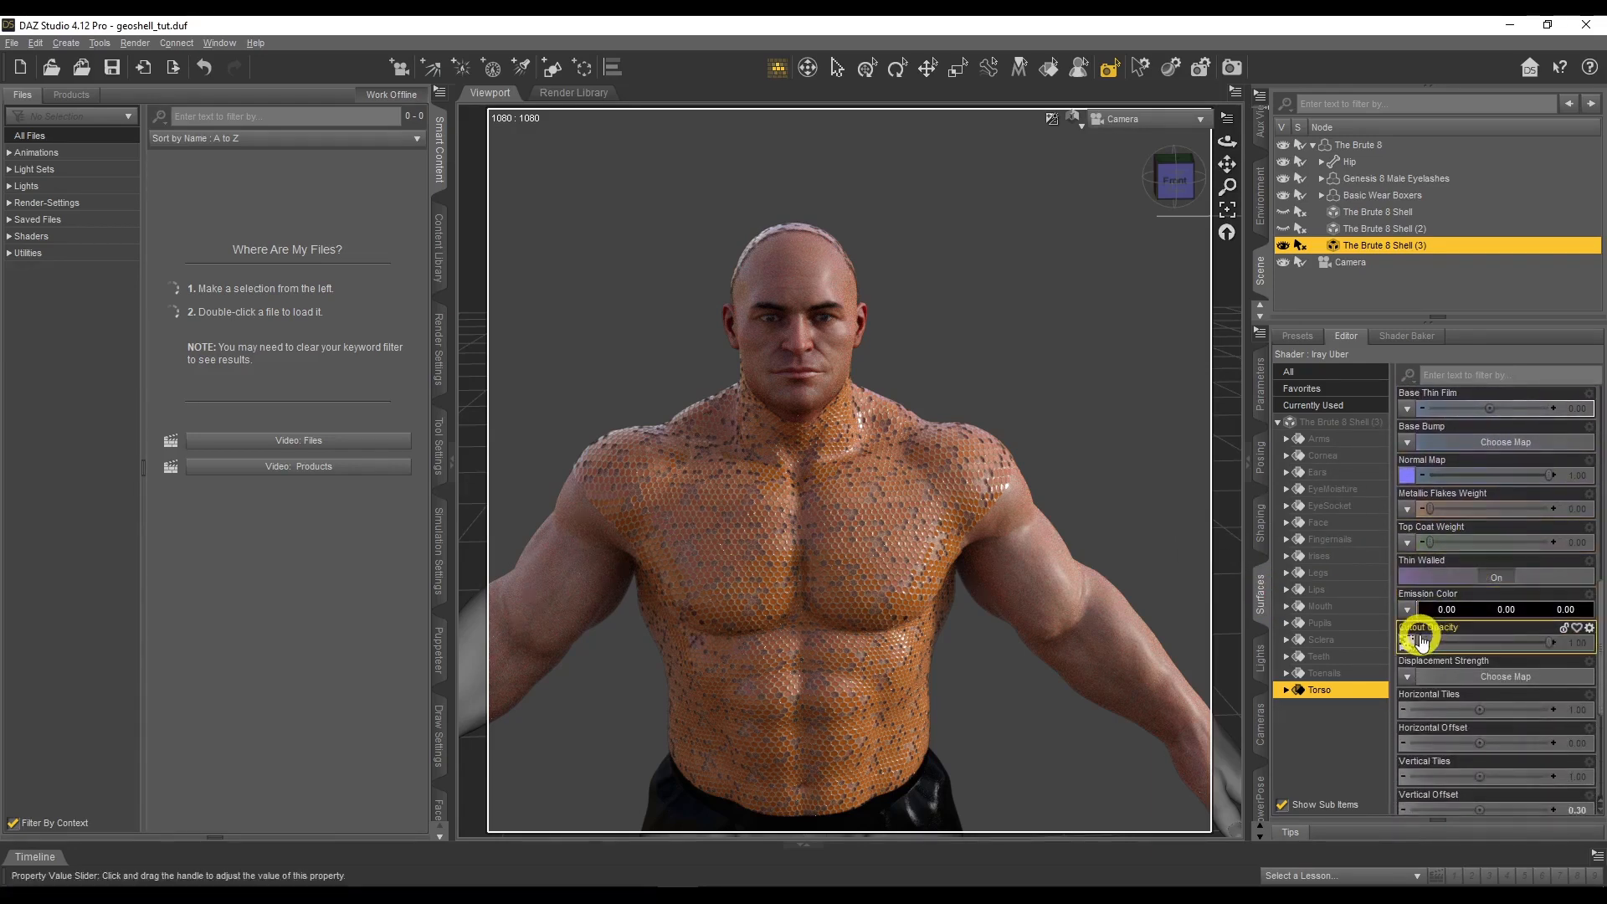
pyautogui.click(1406, 642)
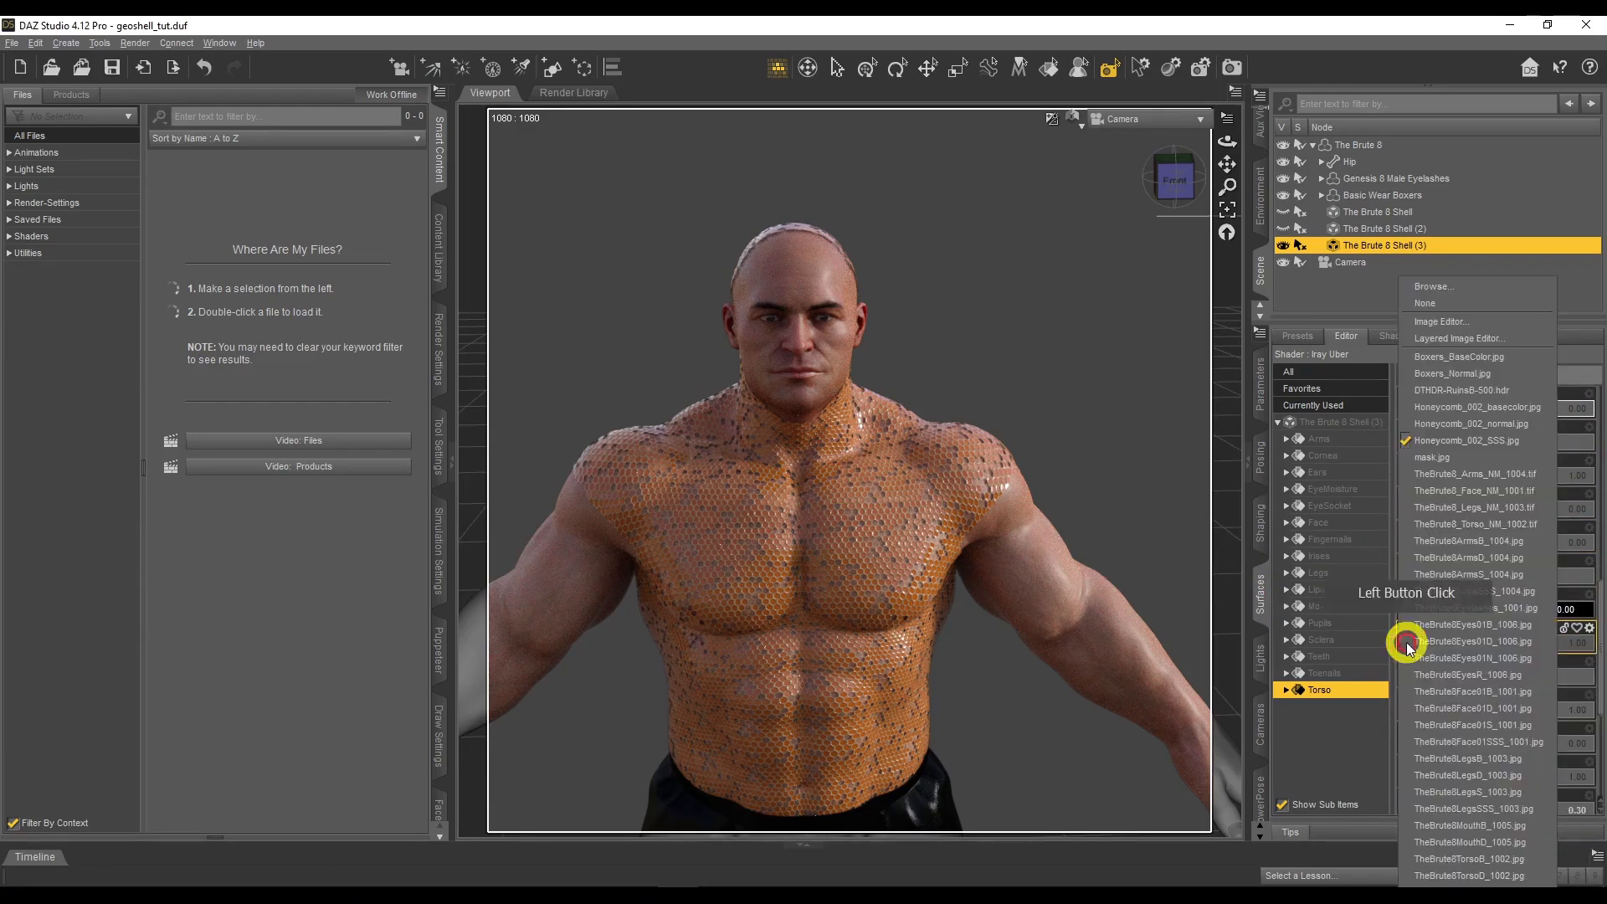
pyautogui.click(1470, 290)
pyautogui.click(427, 201)
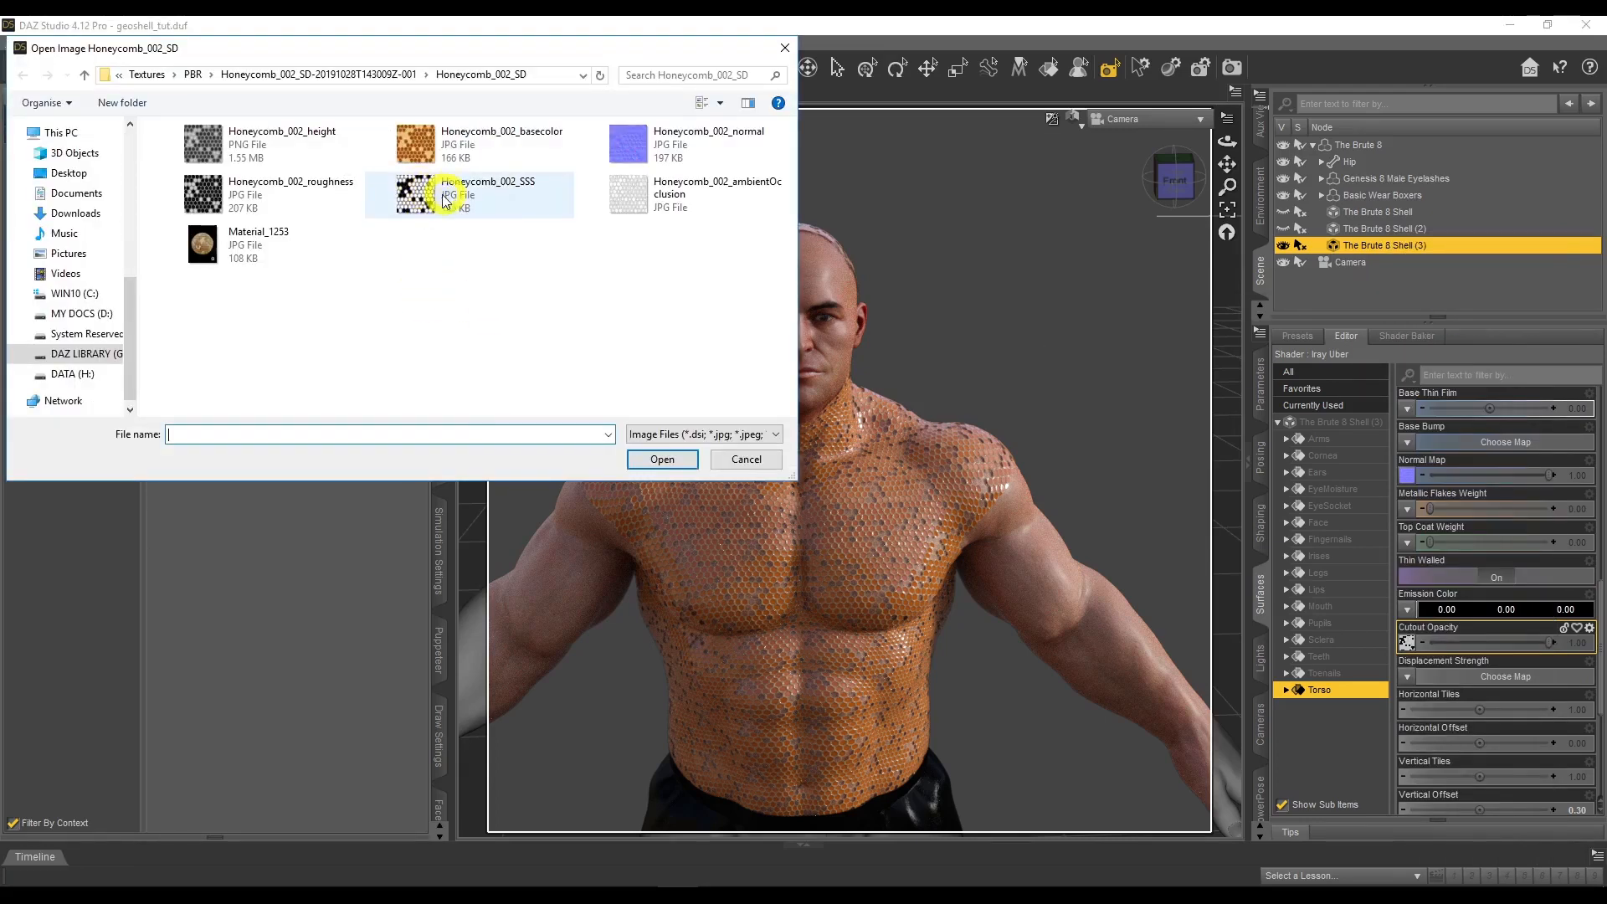
pyautogui.doubleClick(633, 199)
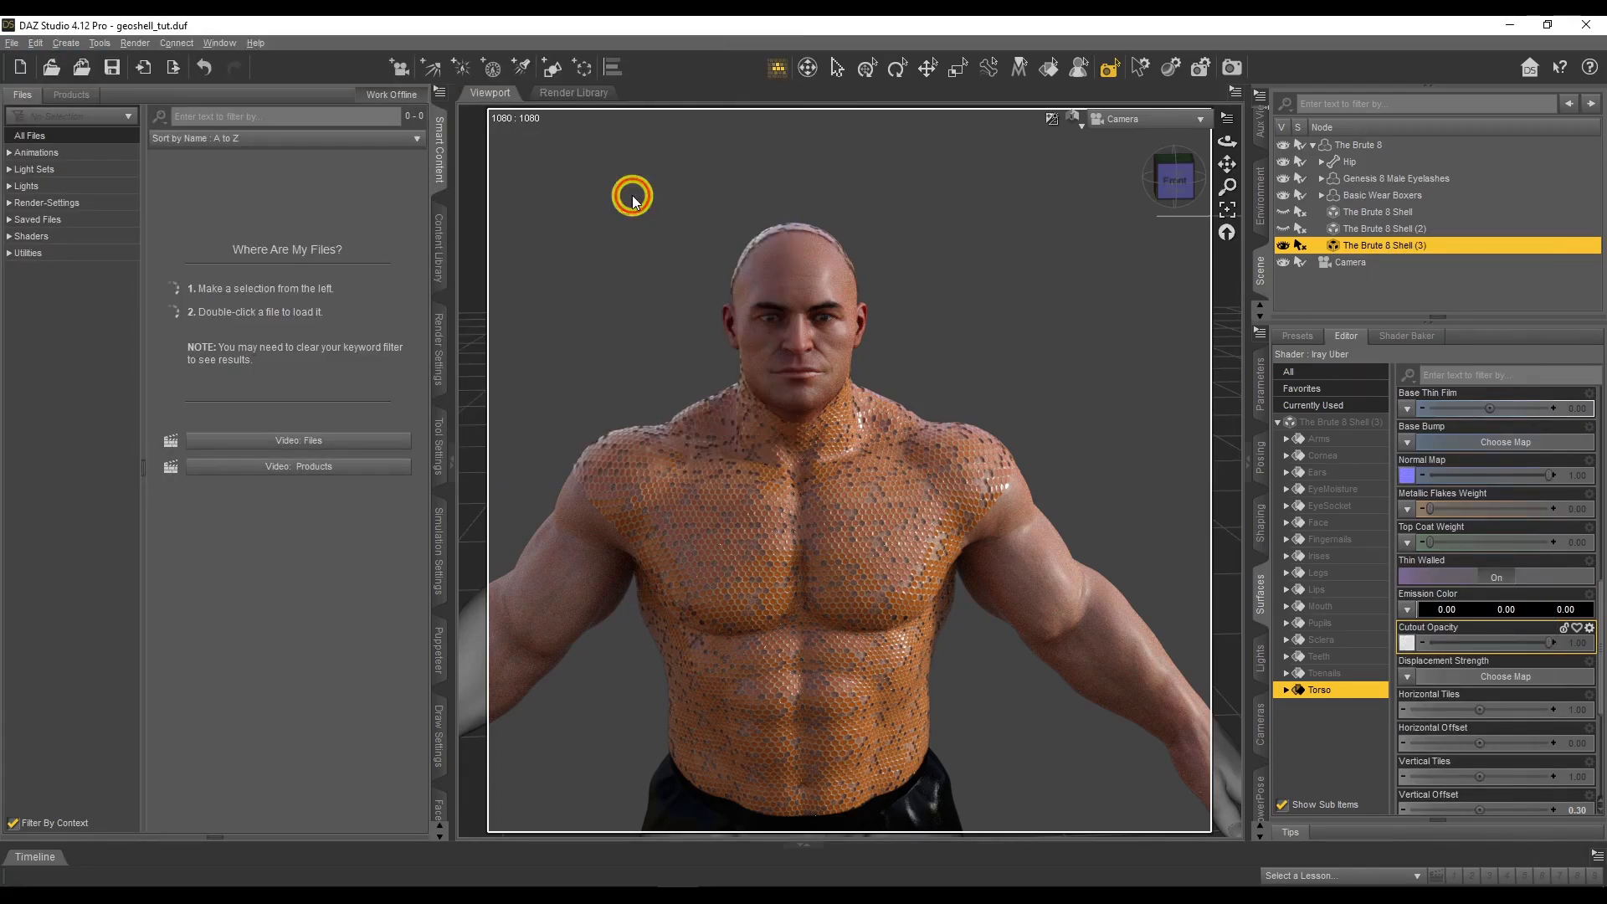
# Load Honeycomb_002_roughness as the Torso's Cutout Opacity map instead of the ambient occlusion image
pyautogui.click(1406, 630)
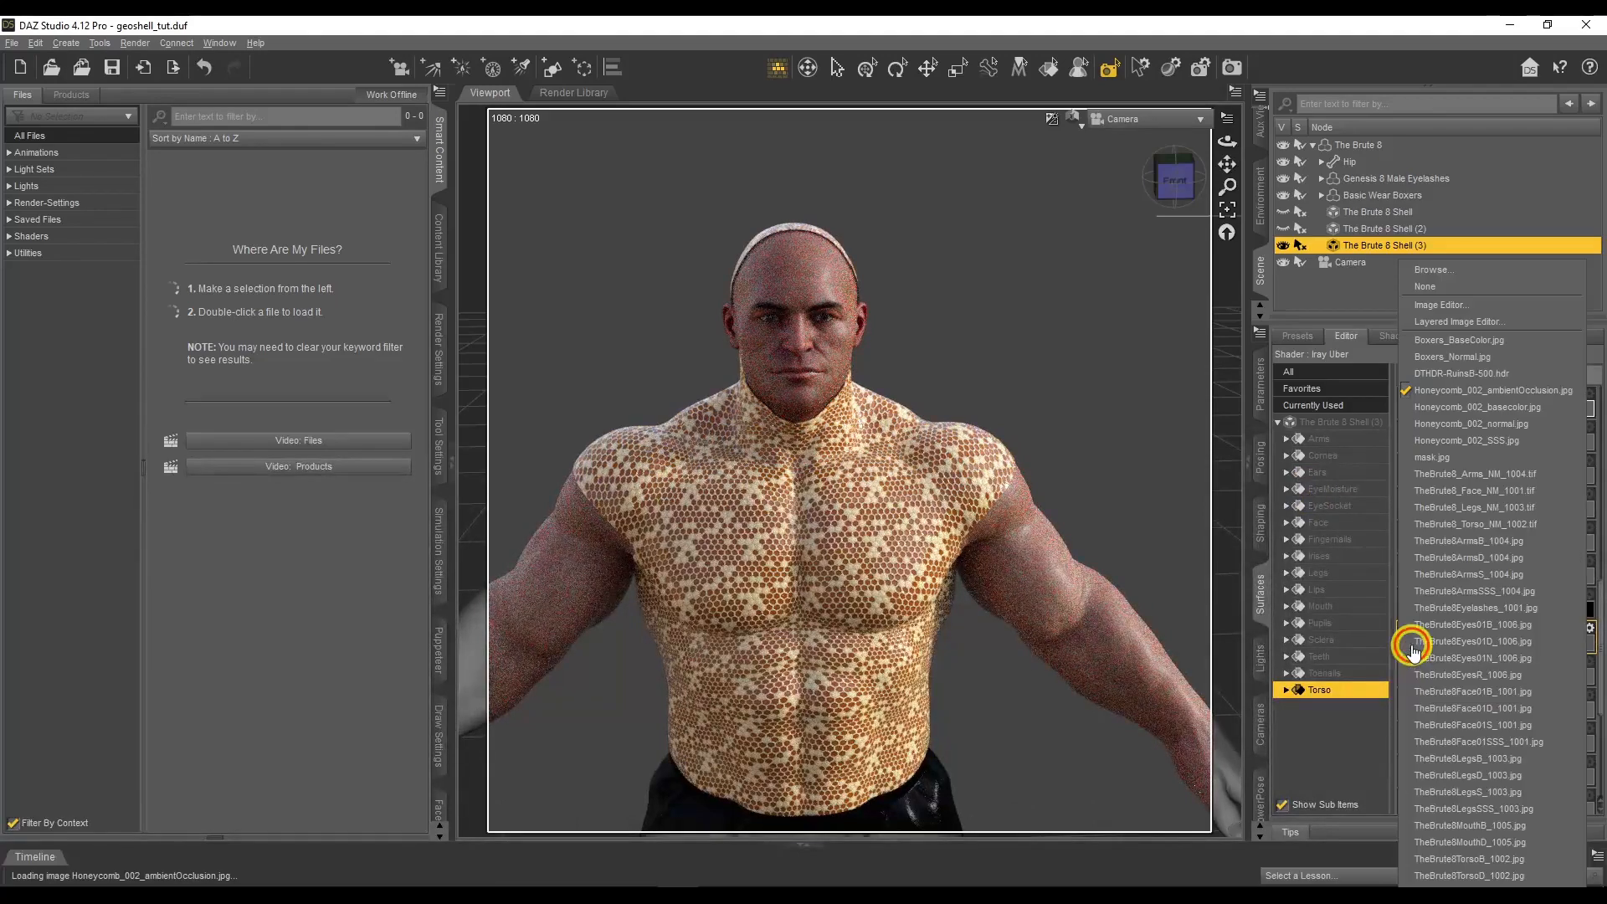
pyautogui.click(1453, 271)
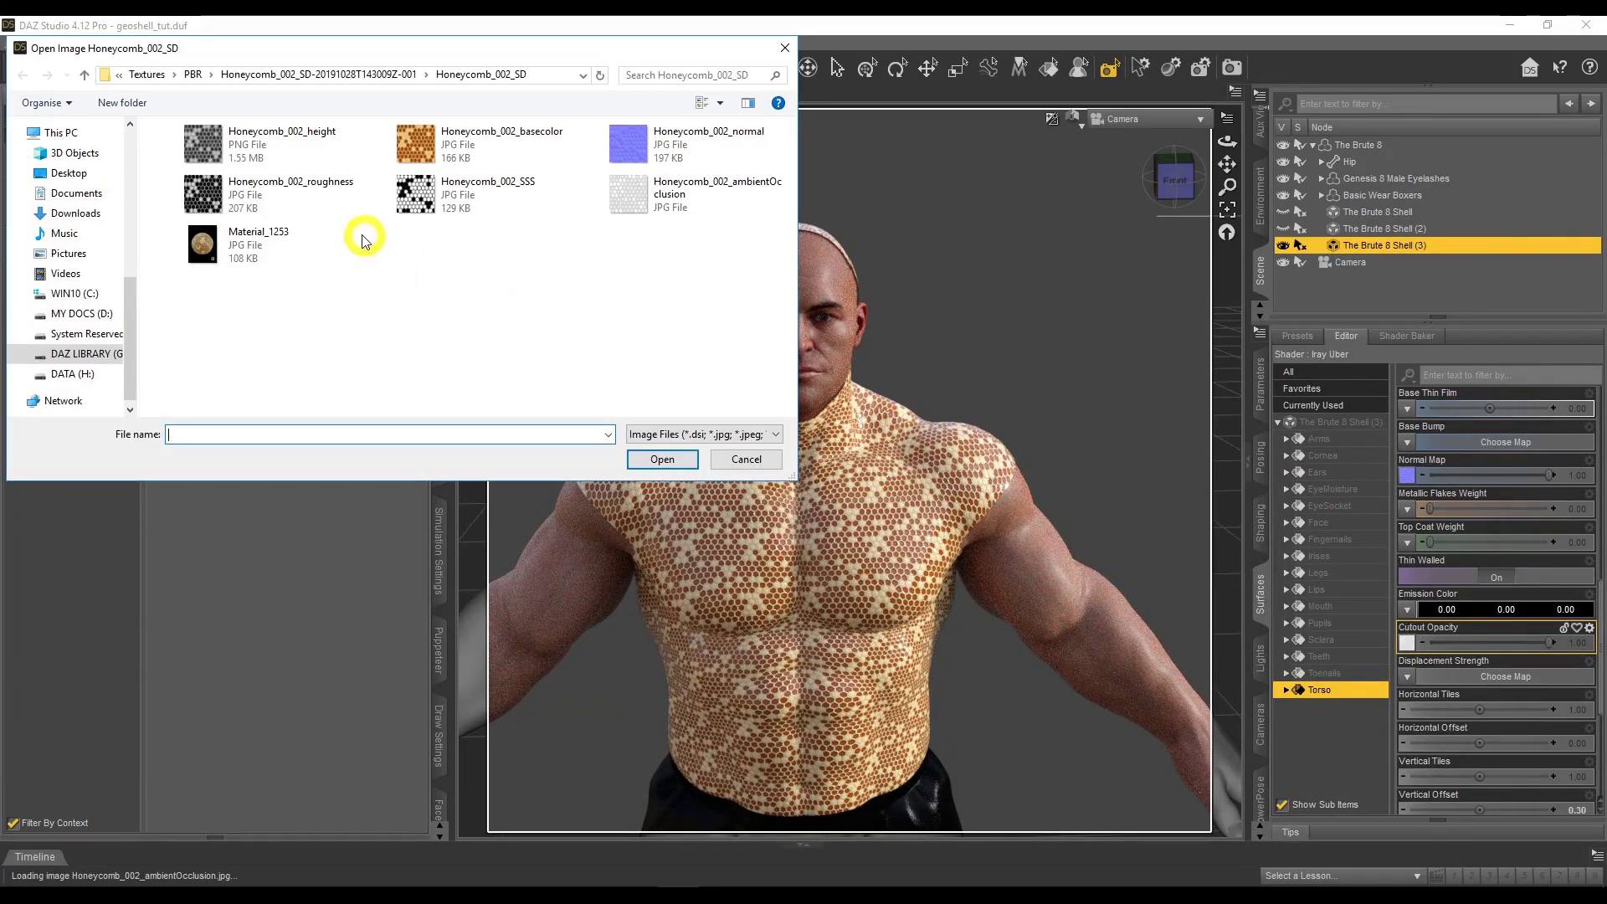
pyautogui.doubleClick(311, 196)
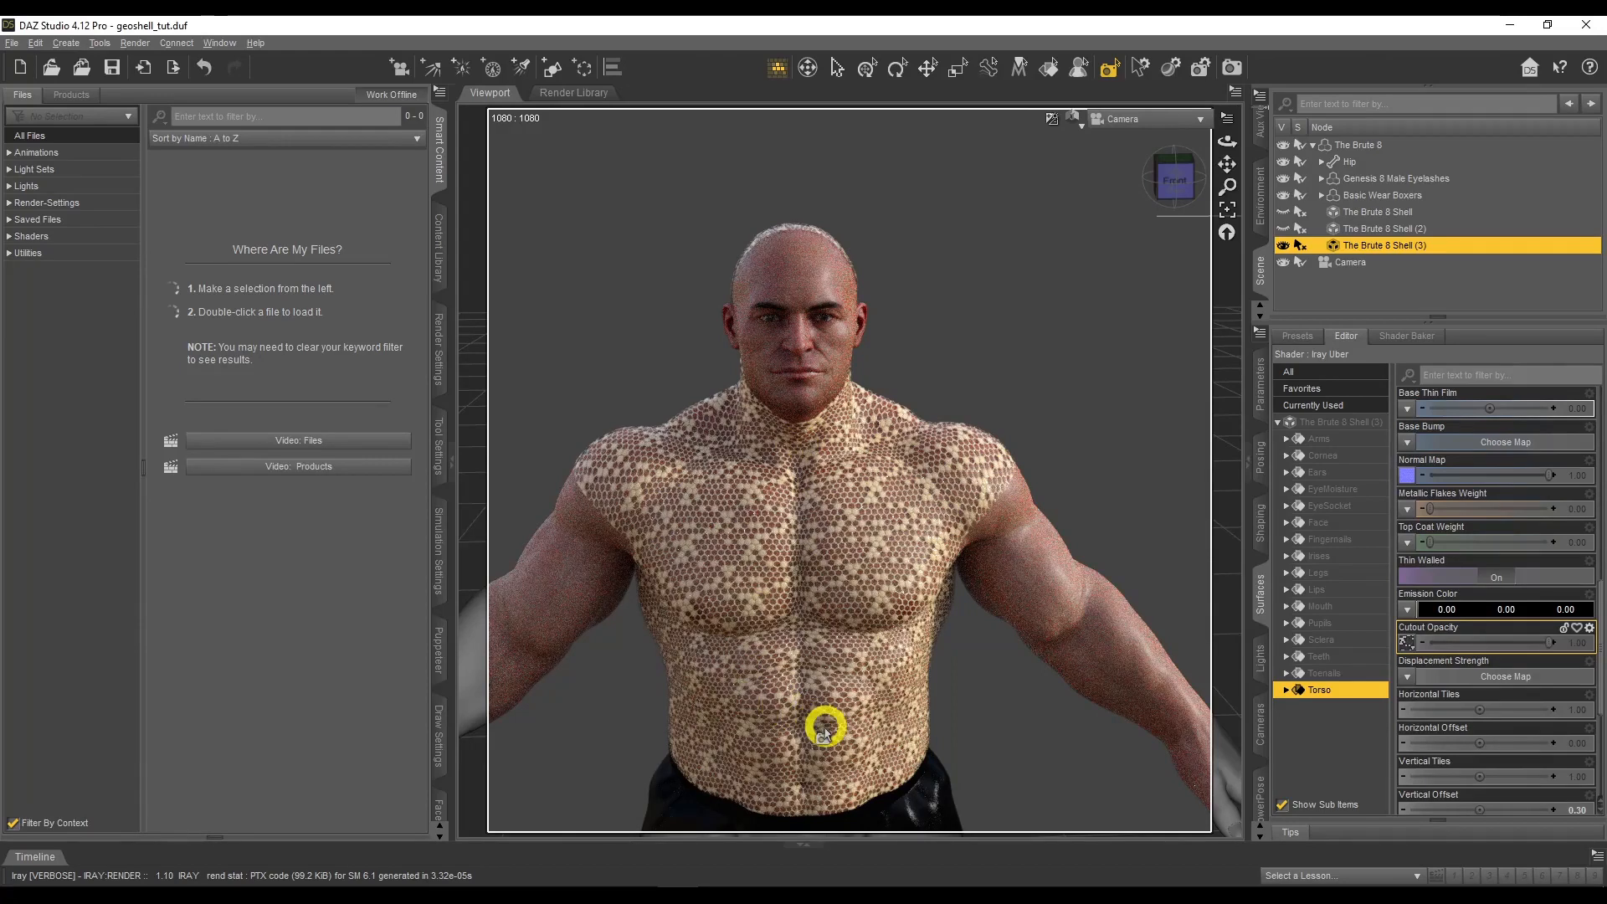
# Switch the Torso's Cutout Opacity map from the roughness image to Honeycomb_002_height
pyautogui.click(1407, 642)
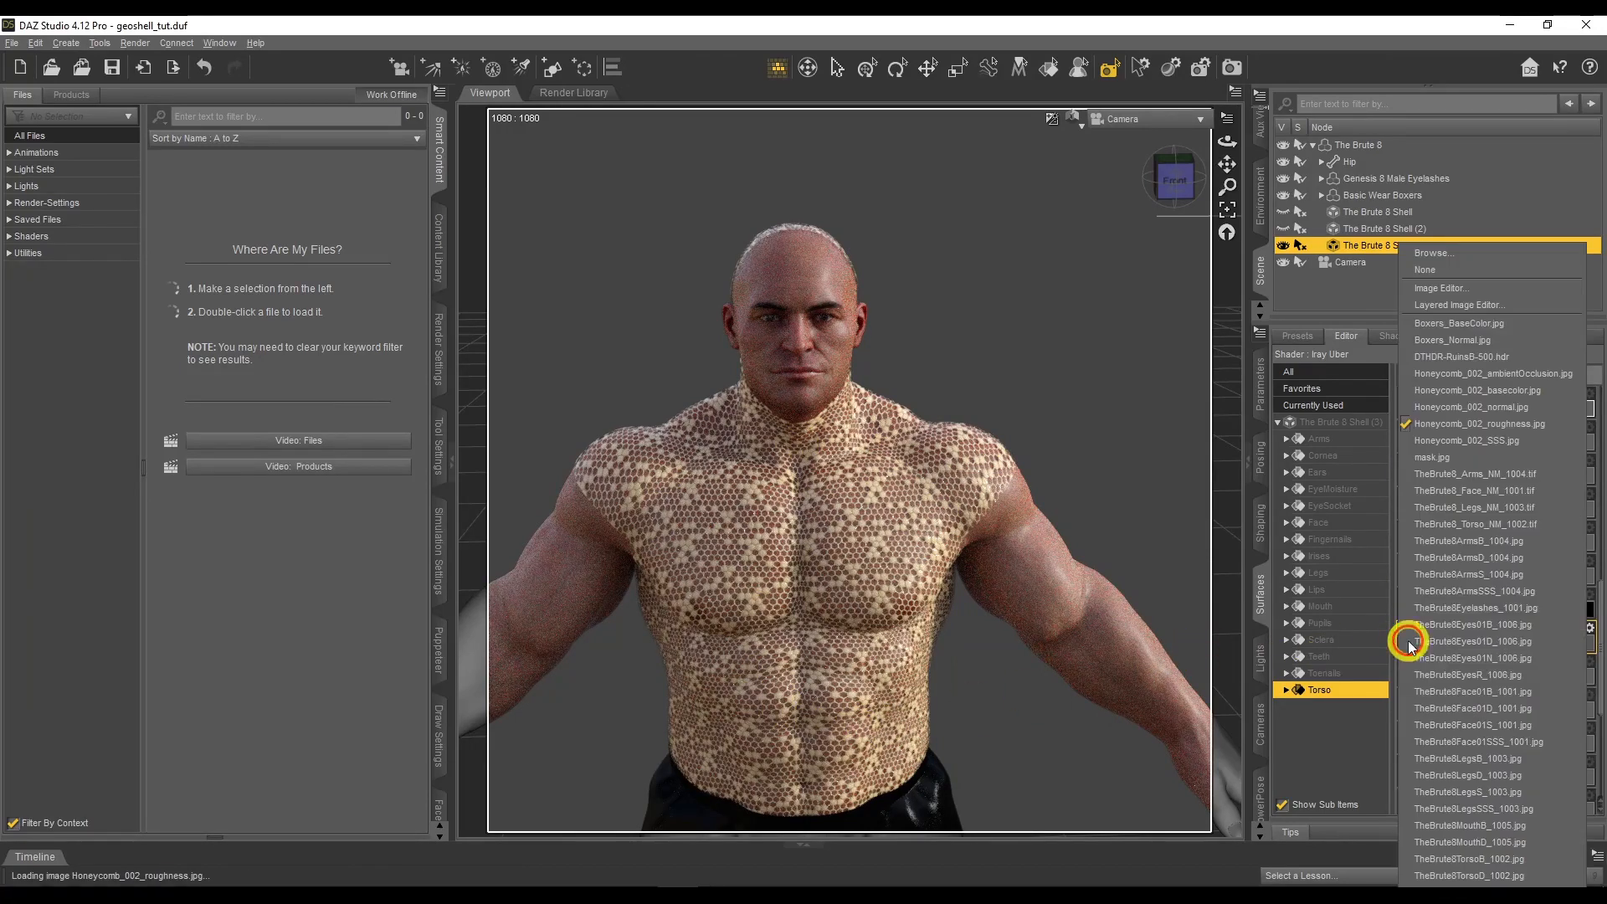
pyautogui.click(1479, 254)
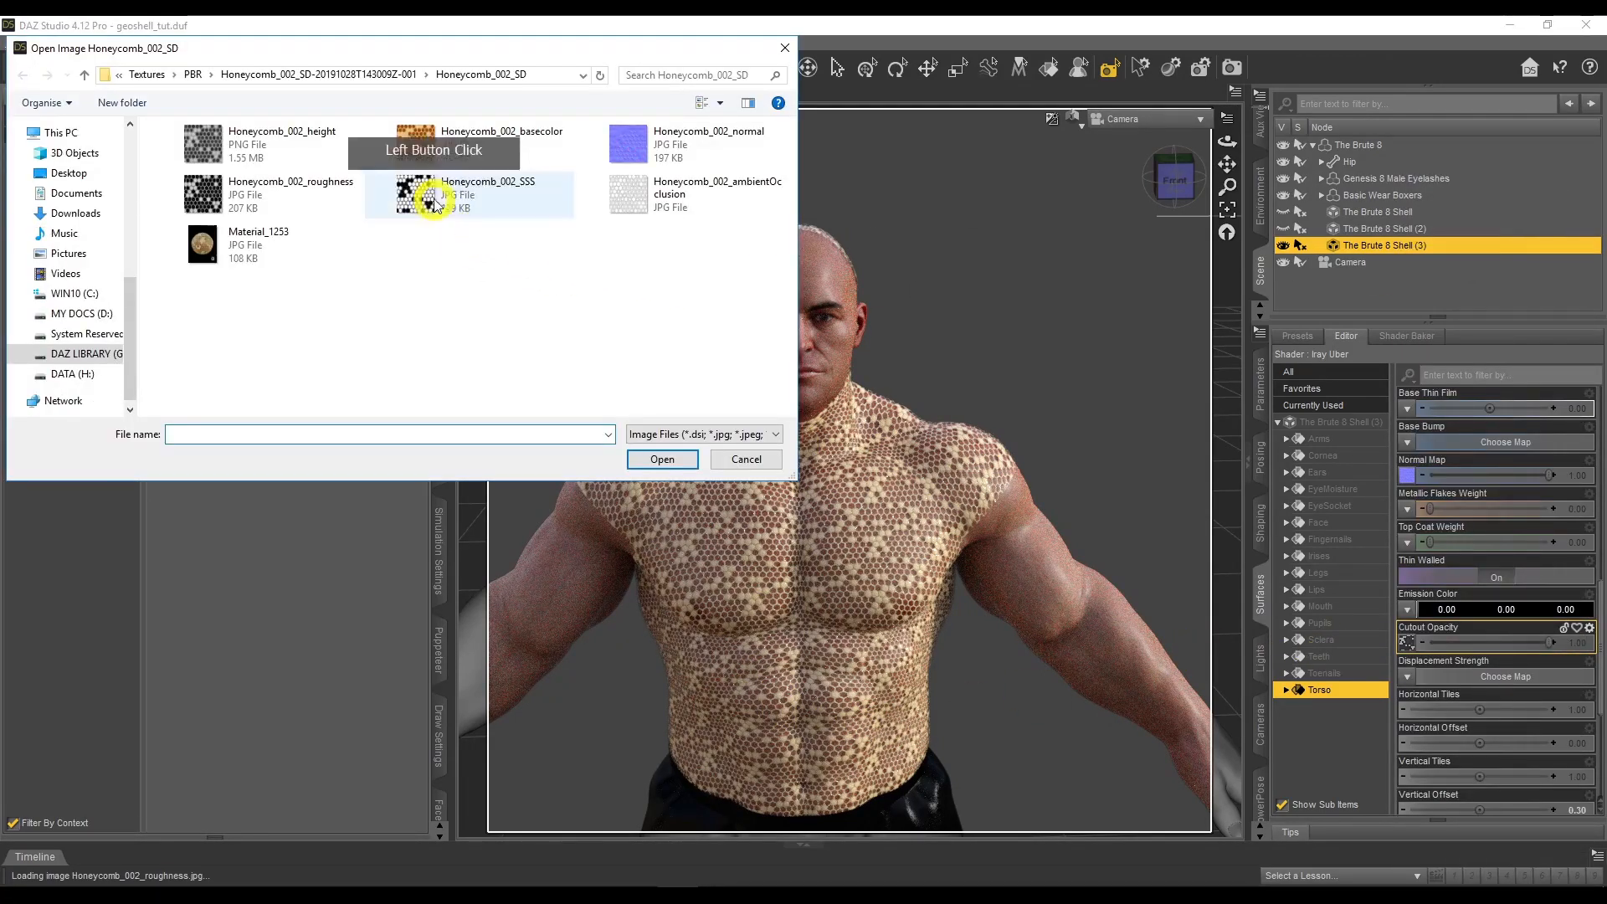
pyautogui.doubleClick(215, 133)
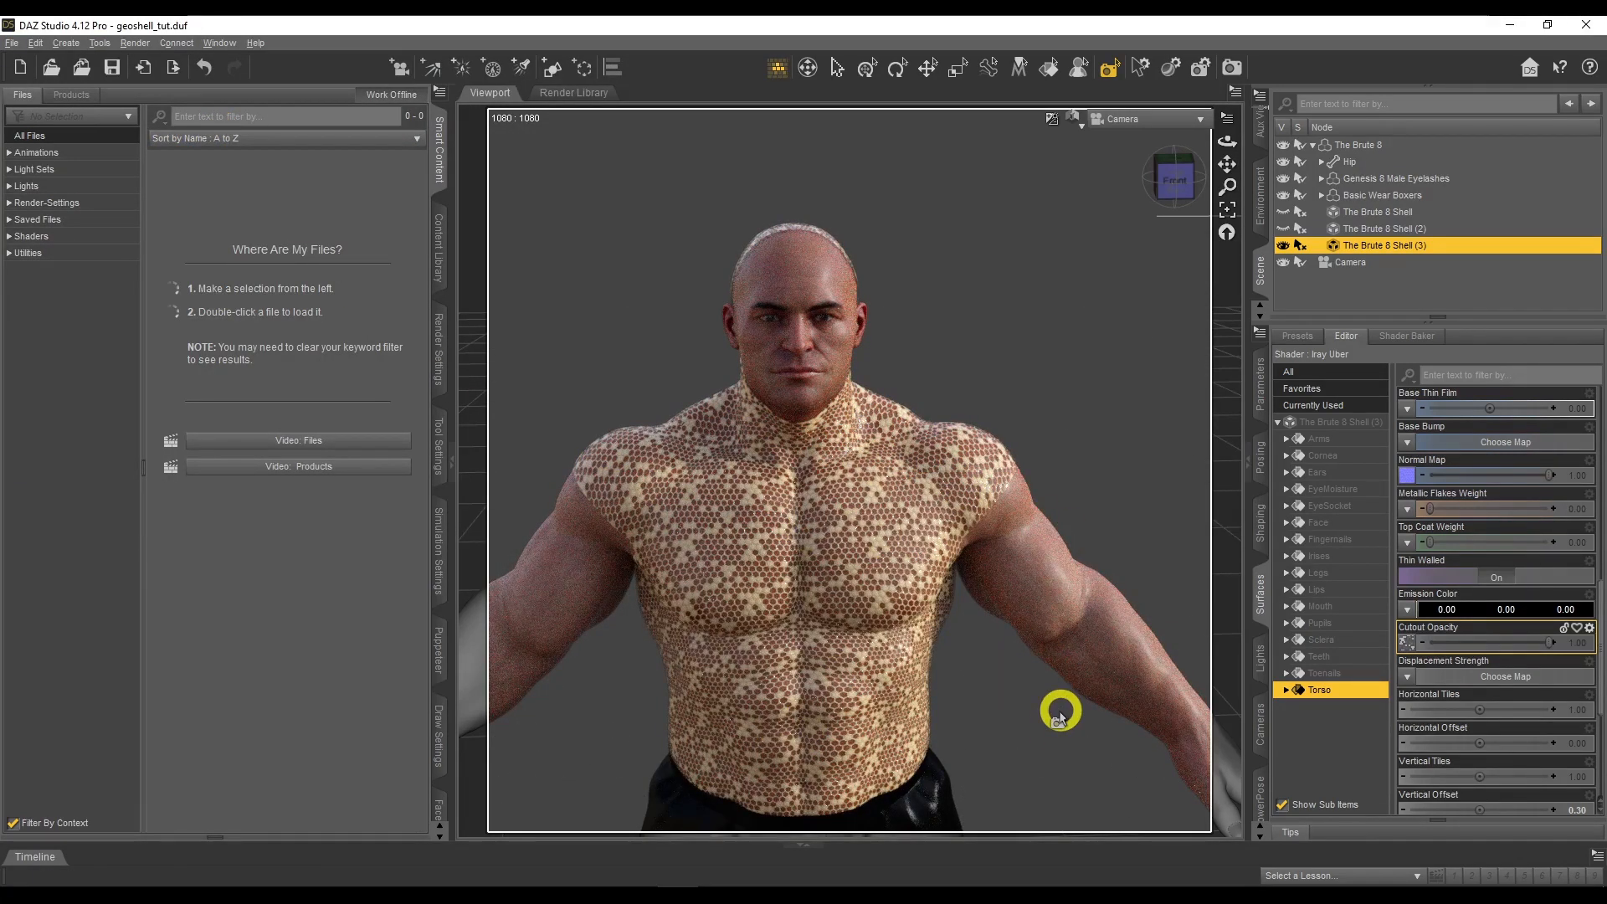
pyautogui.scroll(5, 1423, 509)
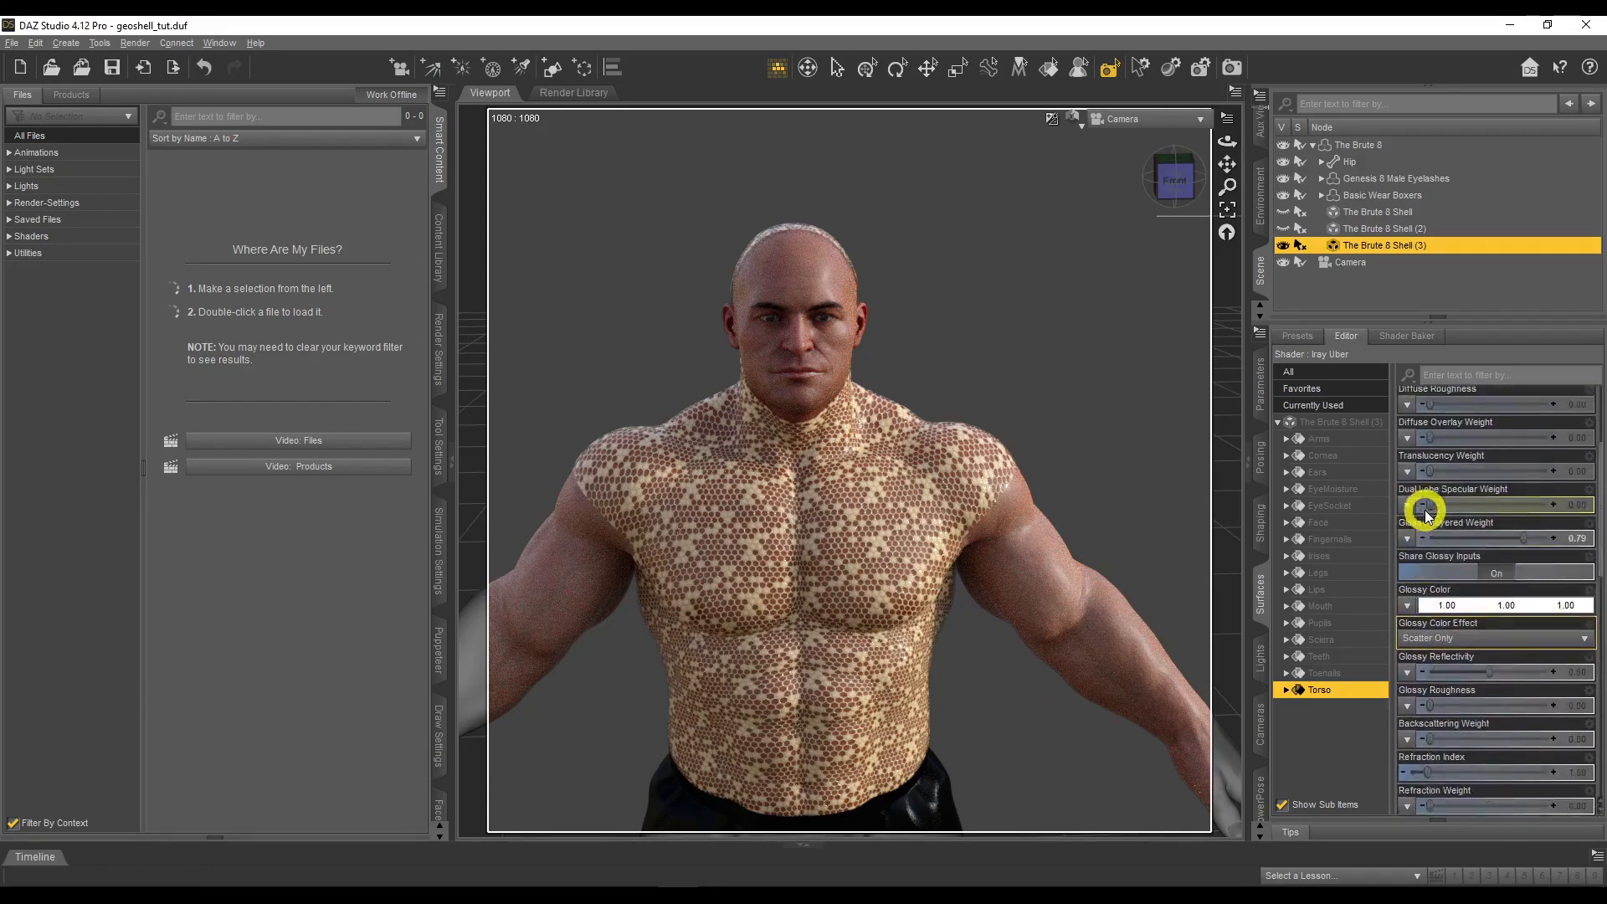
pyautogui.scroll(2, 1425, 512)
pyautogui.scroll(-3, 1420, 600)
pyautogui.scroll(-3, 1407, 747)
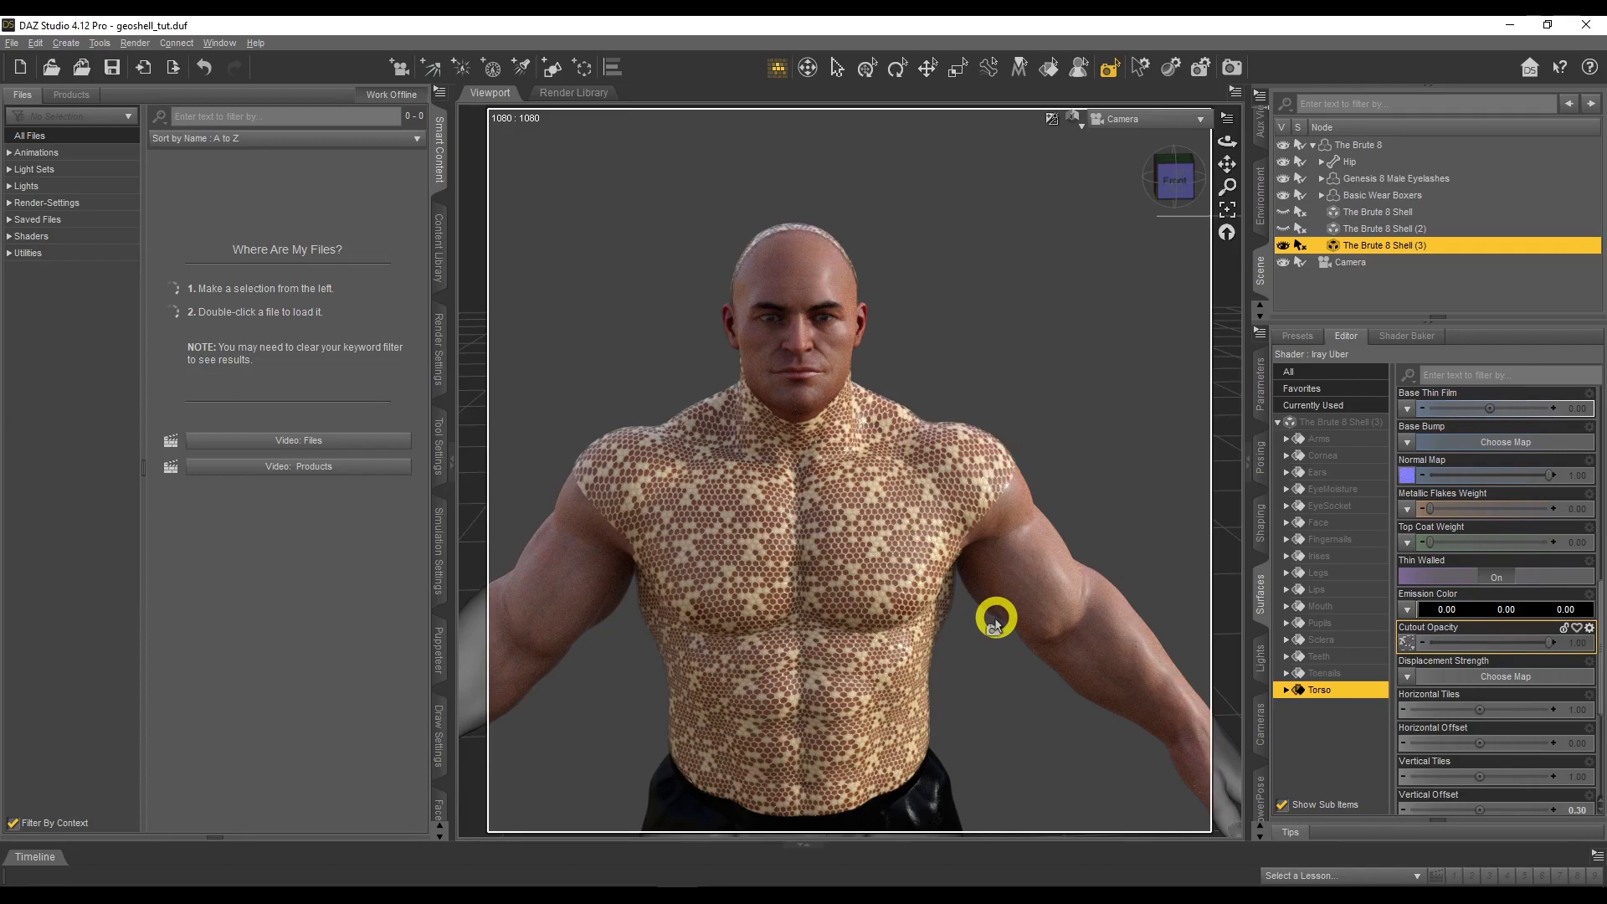
pyautogui.scroll(-5, 1017, 694)
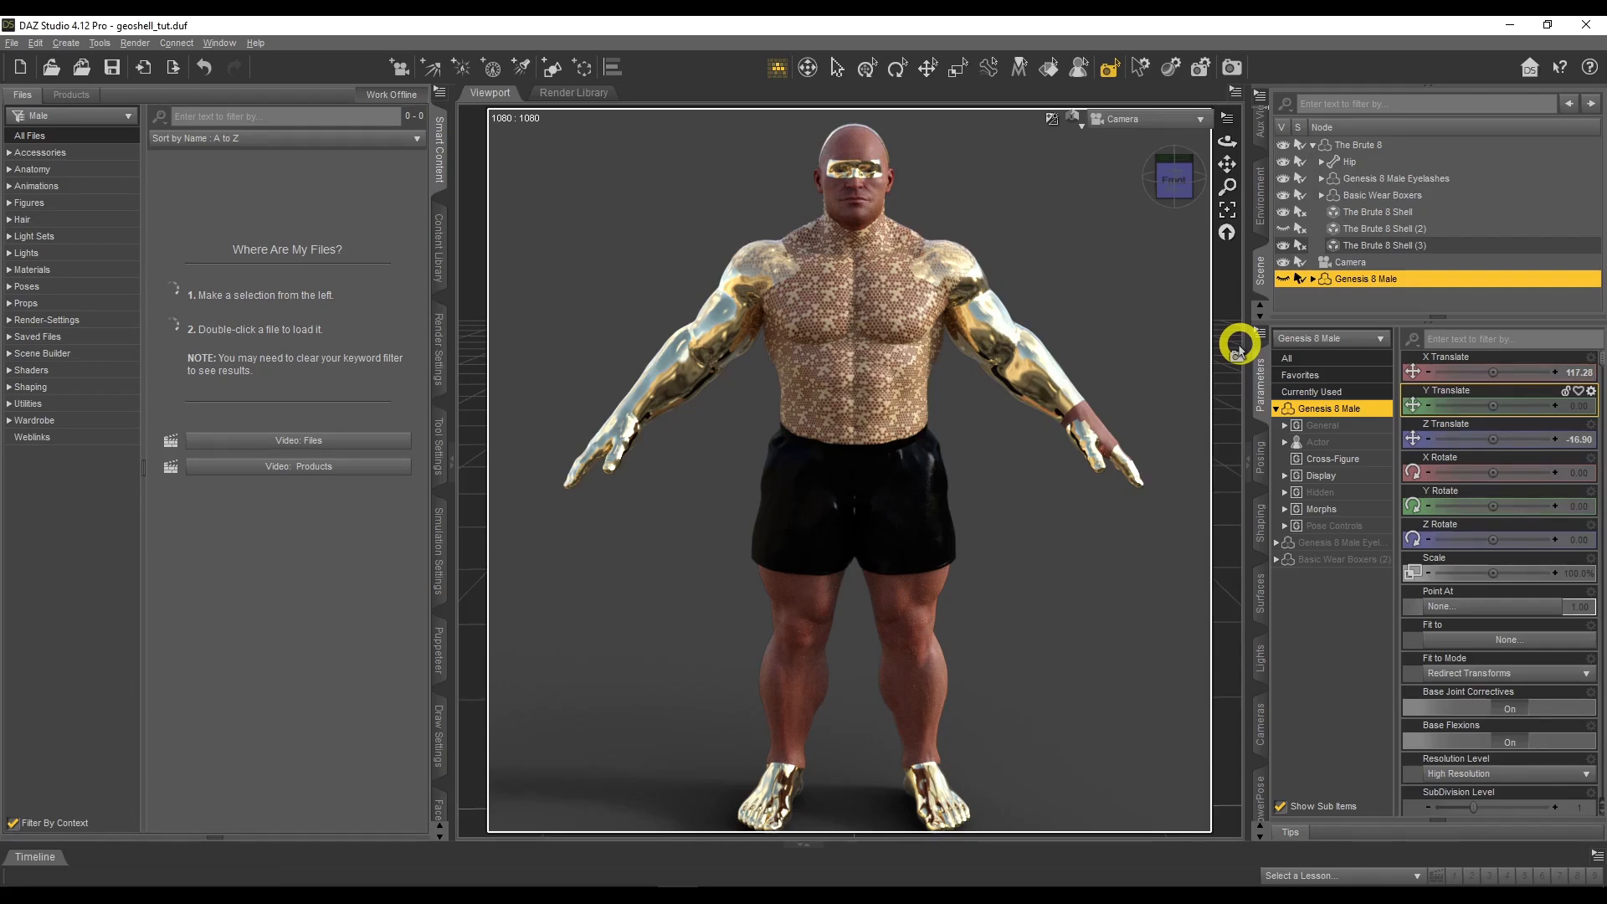
# Start saving a wearables preset for The Brute 8 in the Wearables folder under the name geoshell1
pyautogui.click(1357, 147)
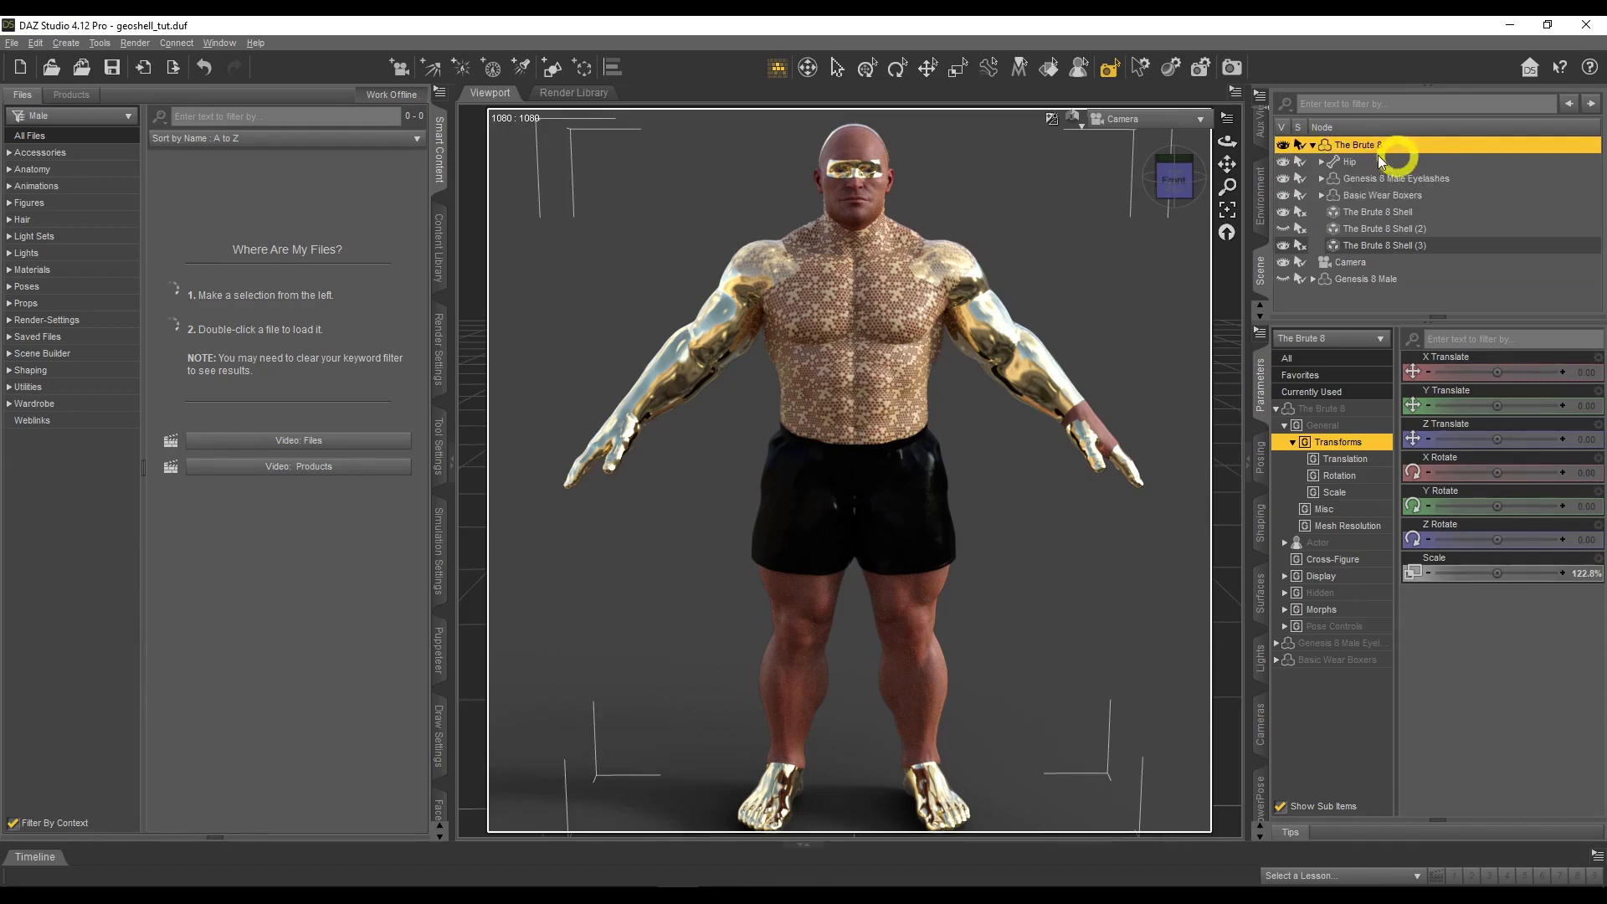
pyautogui.click(12, 43)
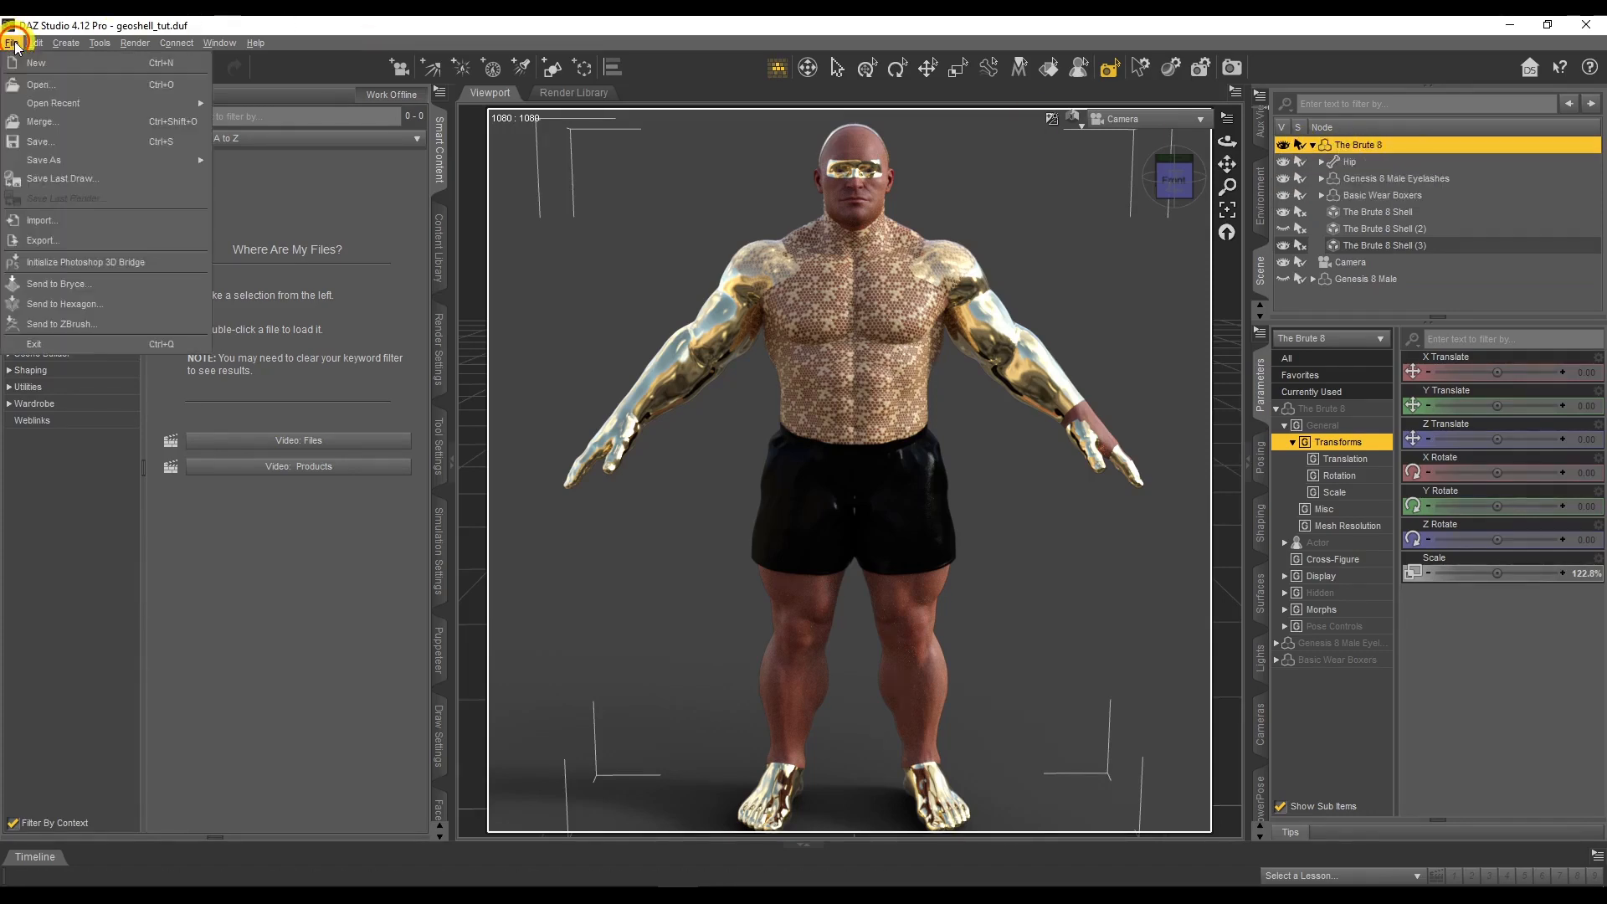
pyautogui.click(55, 160)
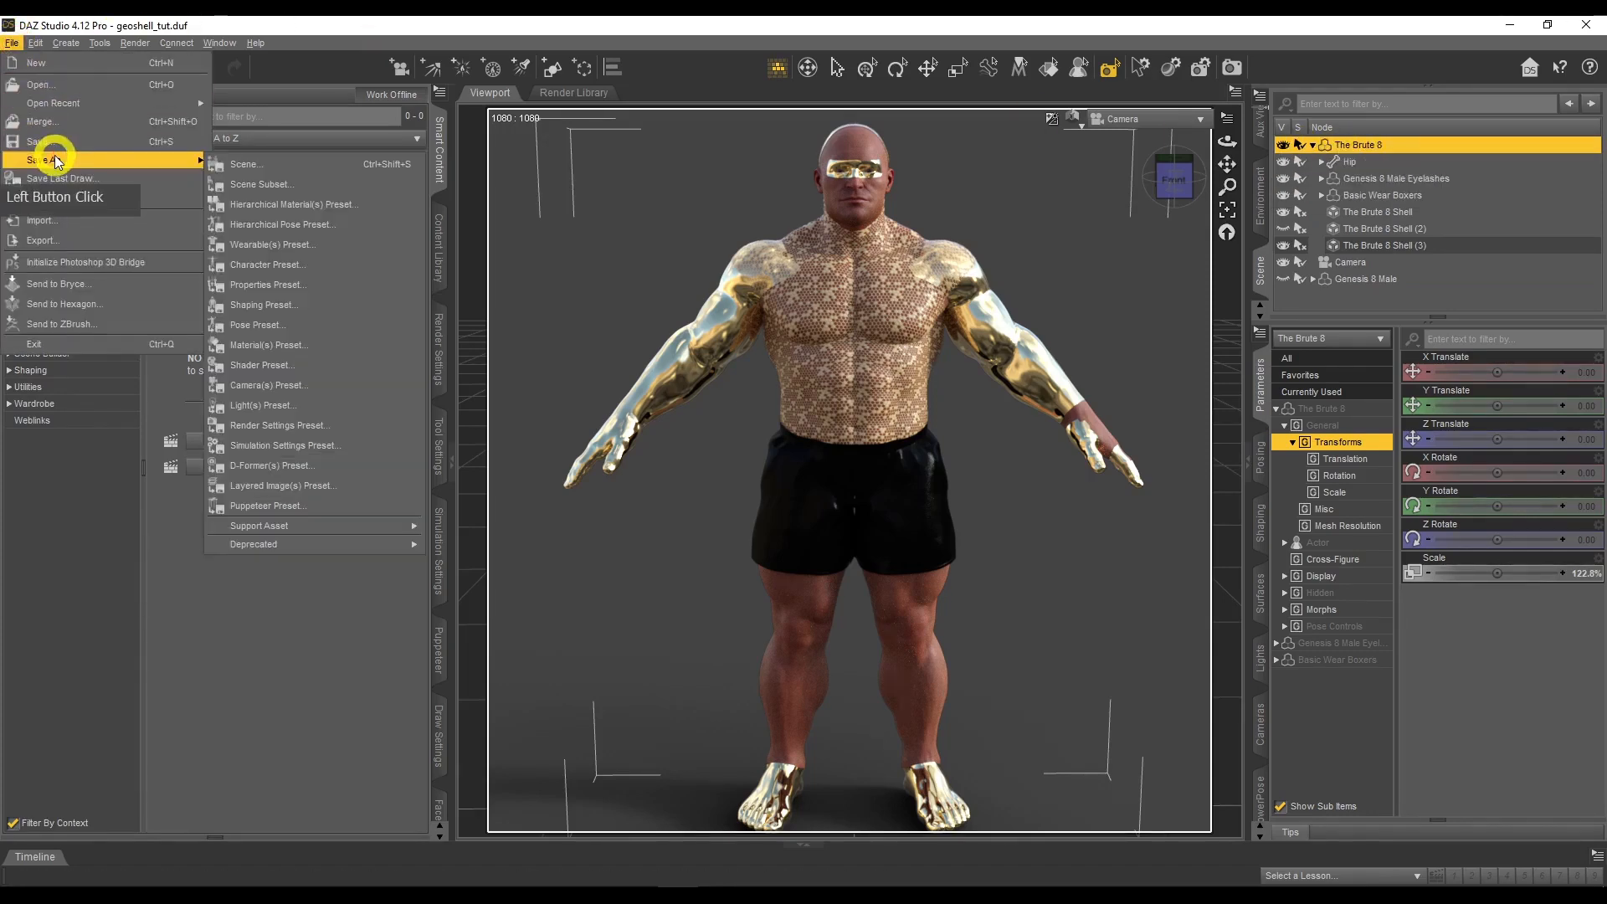
pyautogui.click(308, 247)
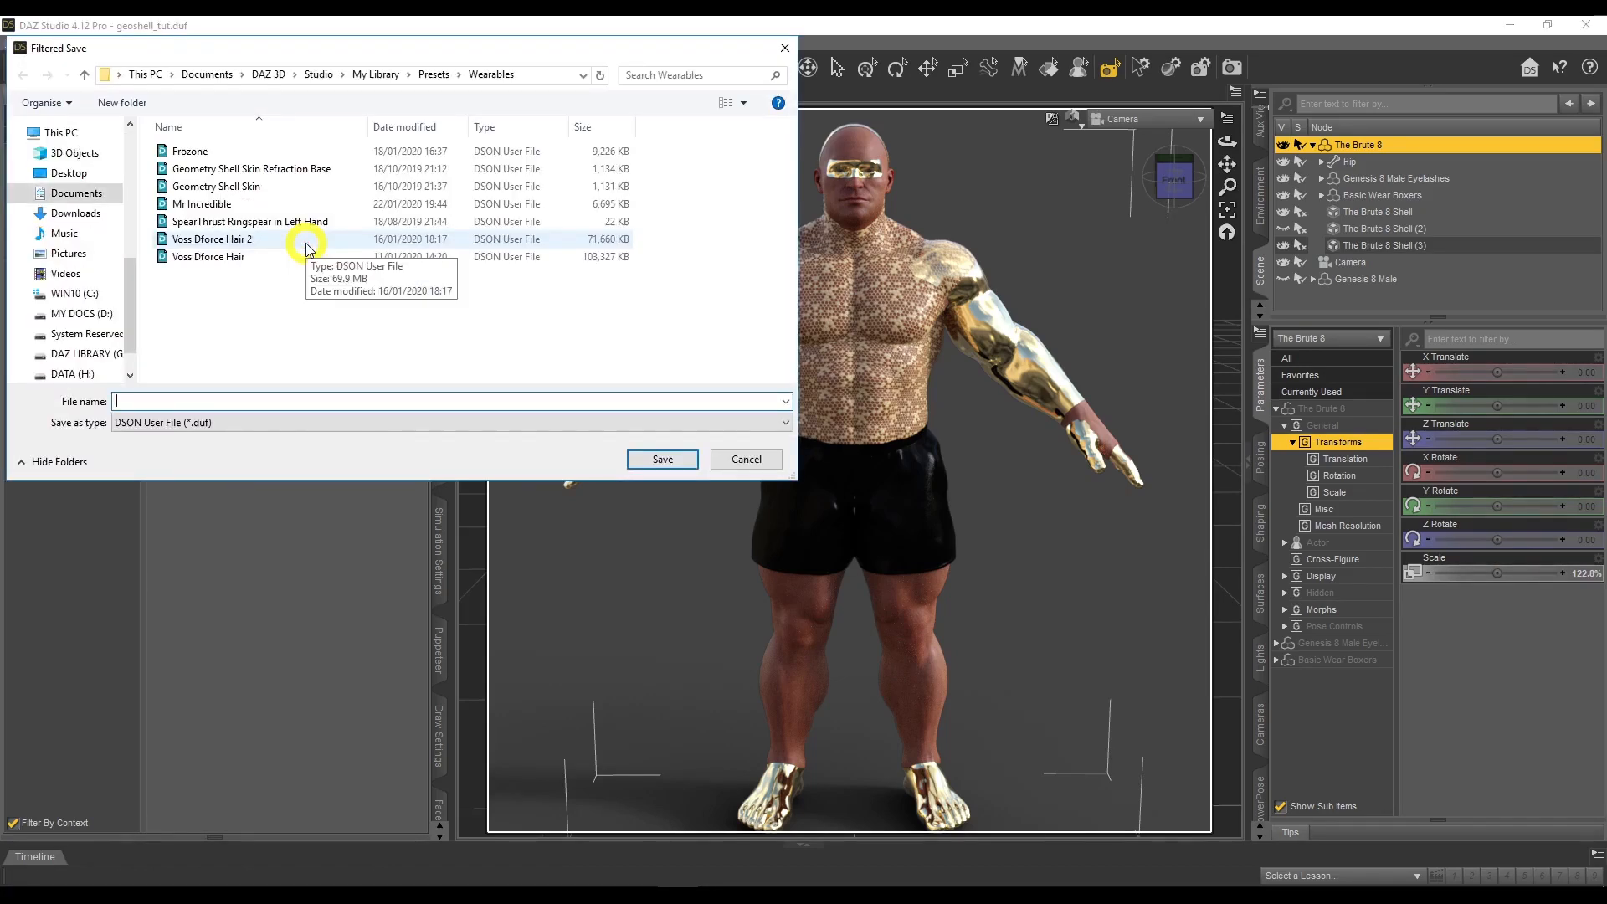
pyautogui.click(226, 403)
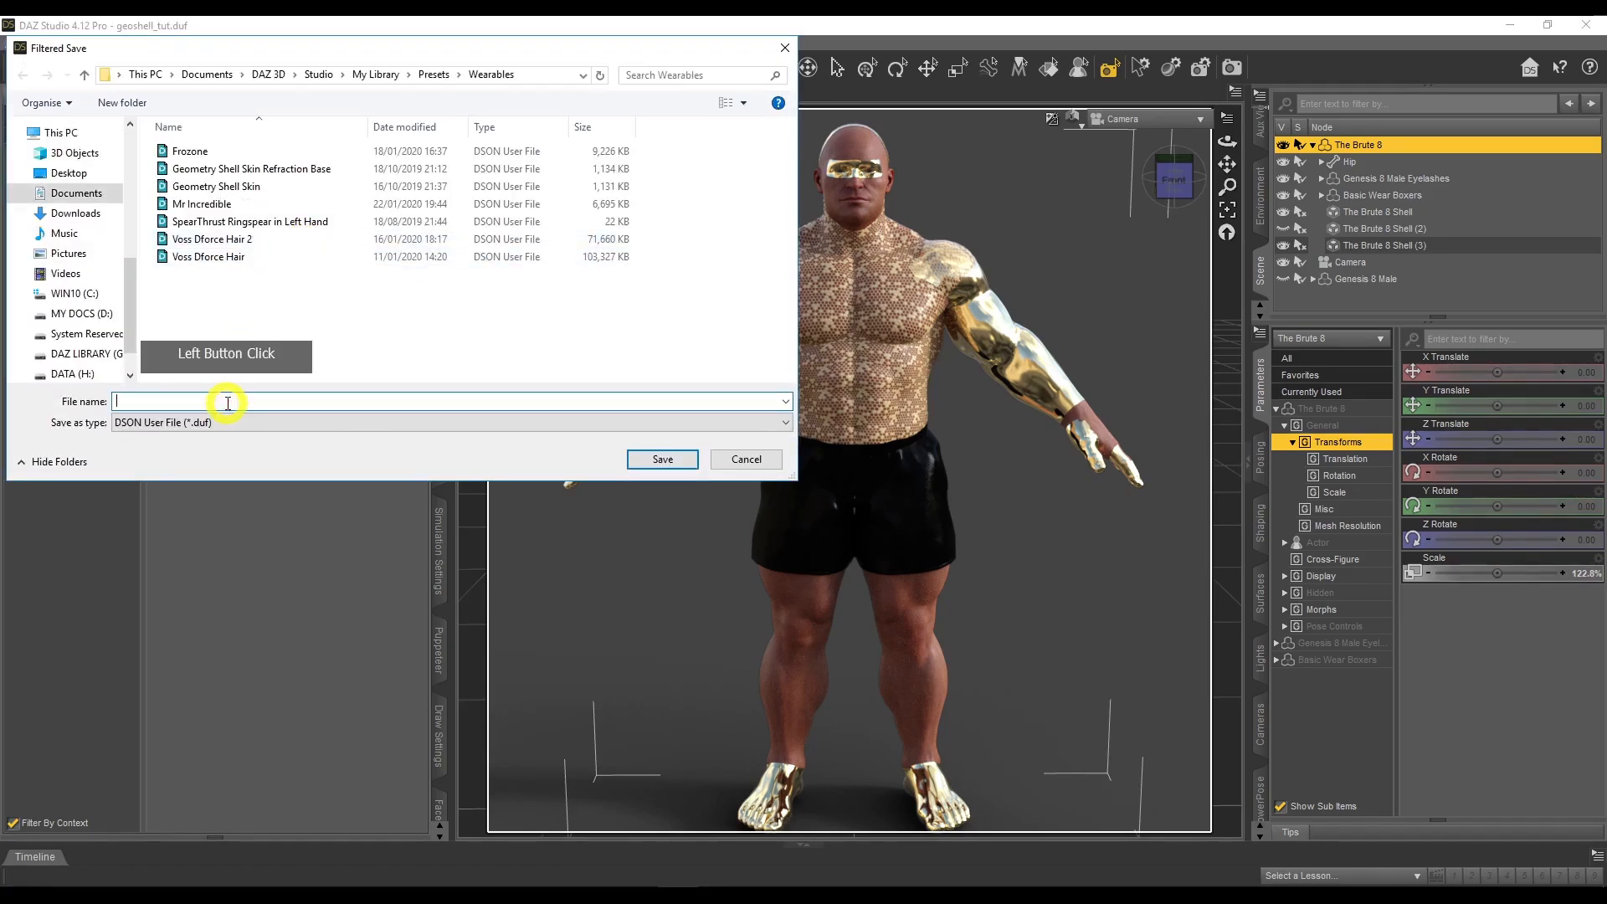
pyautogui.write('geoshell')
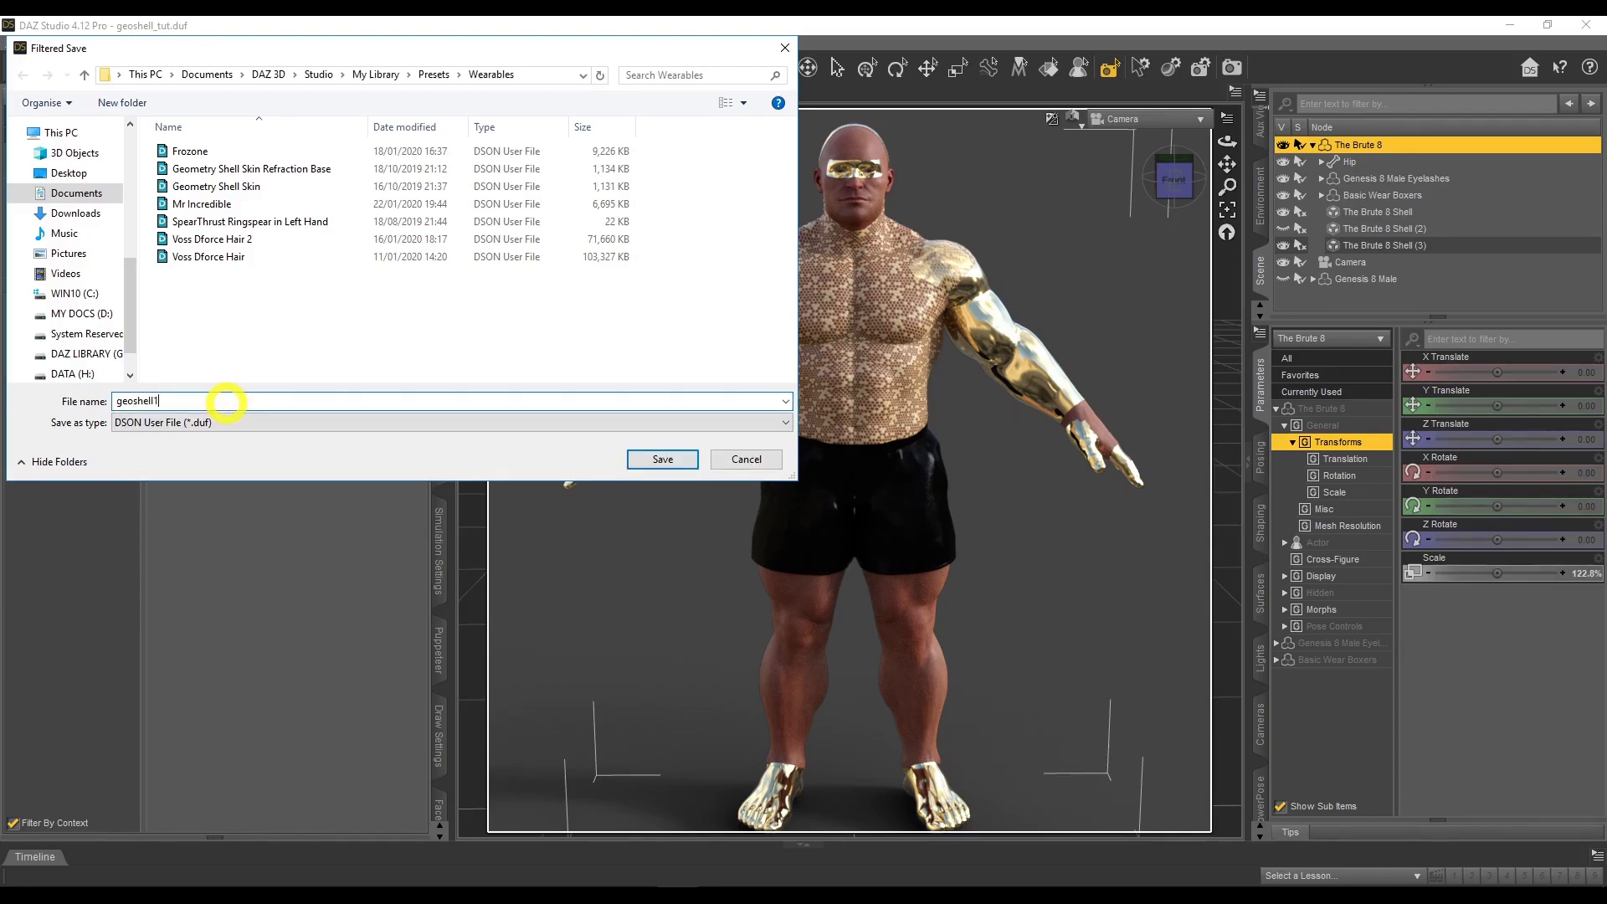
pyautogui.press('Return')
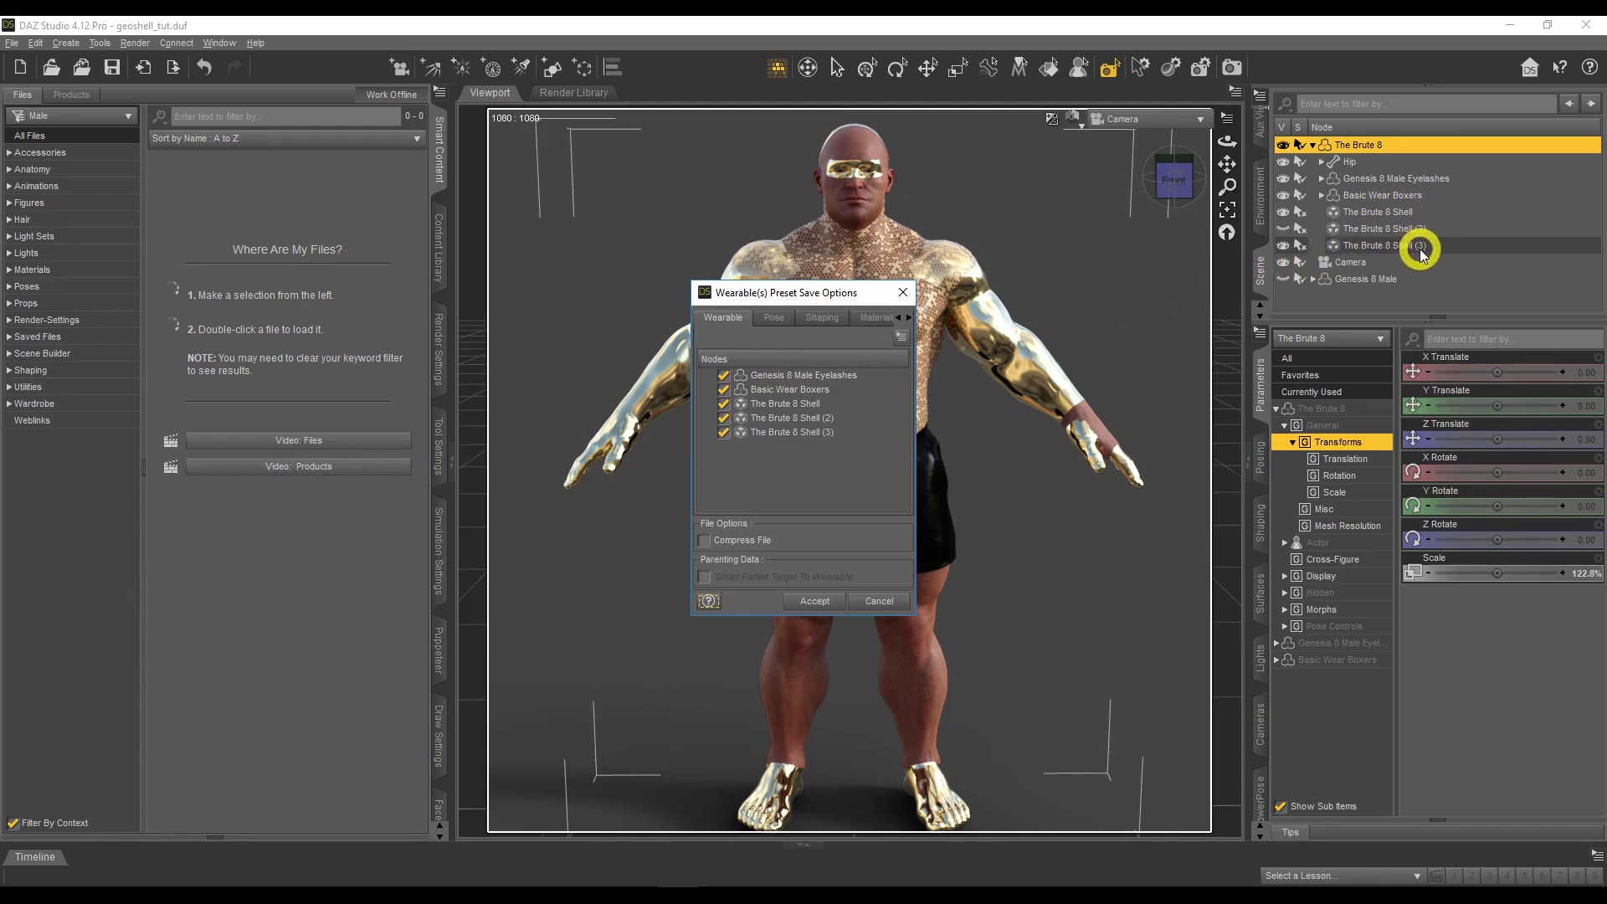
# Save the preset with only The Brute 8 Shell and Shell (3), excluding the eyelashes, Basic Wear Boxers and Shell (2)
pyautogui.click(724, 377)
pyautogui.click(724, 389)
pyautogui.click(725, 416)
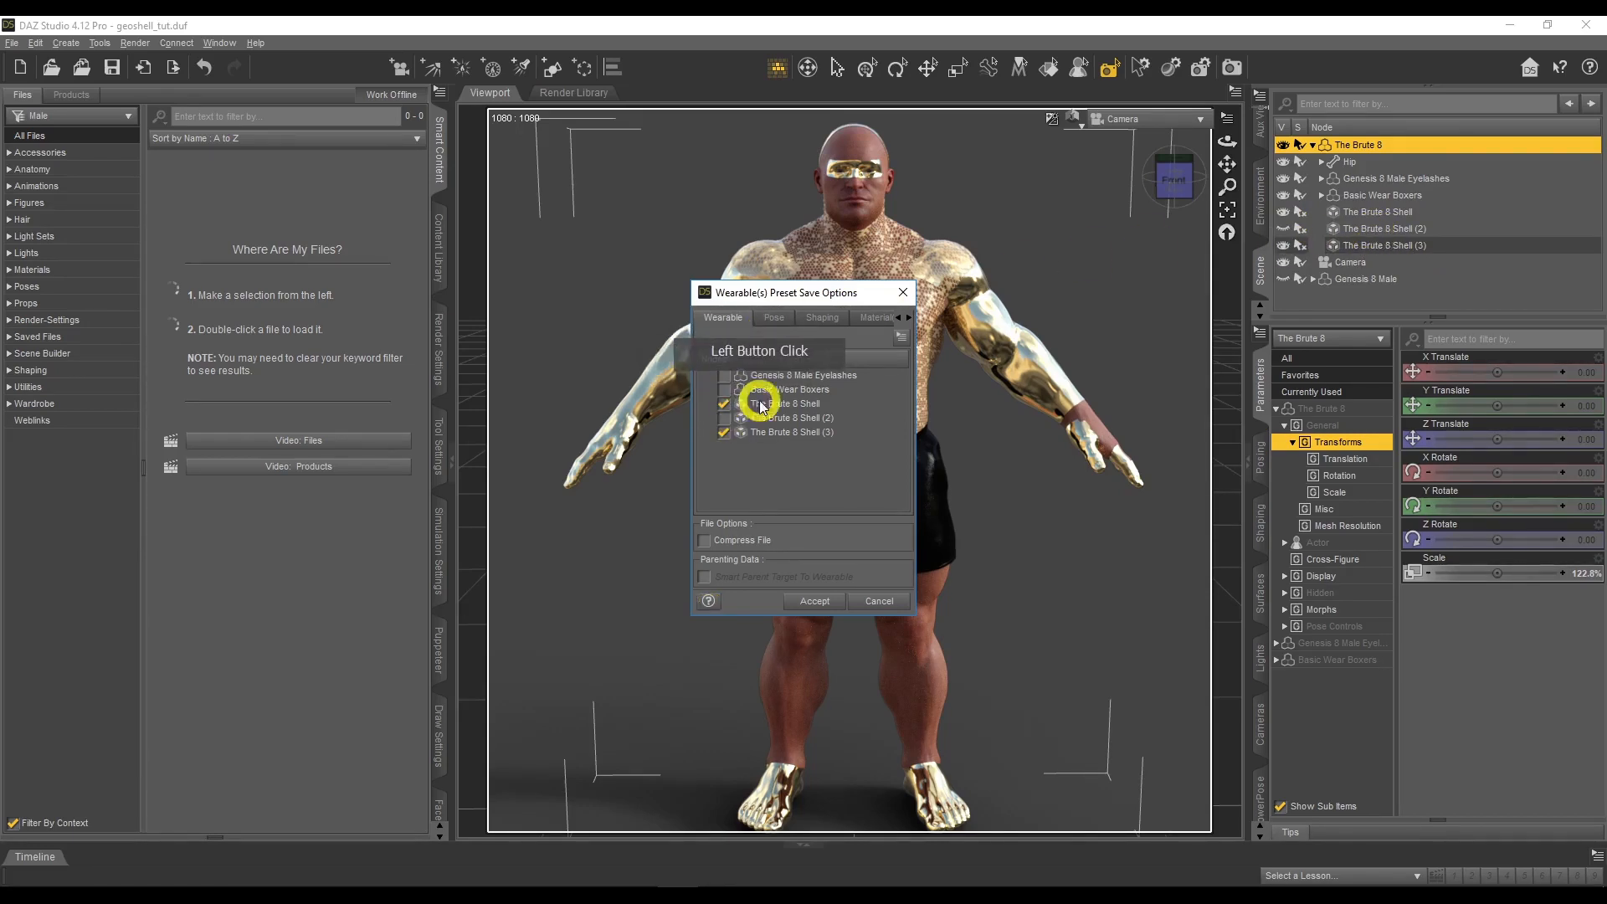
pyautogui.click(799, 602)
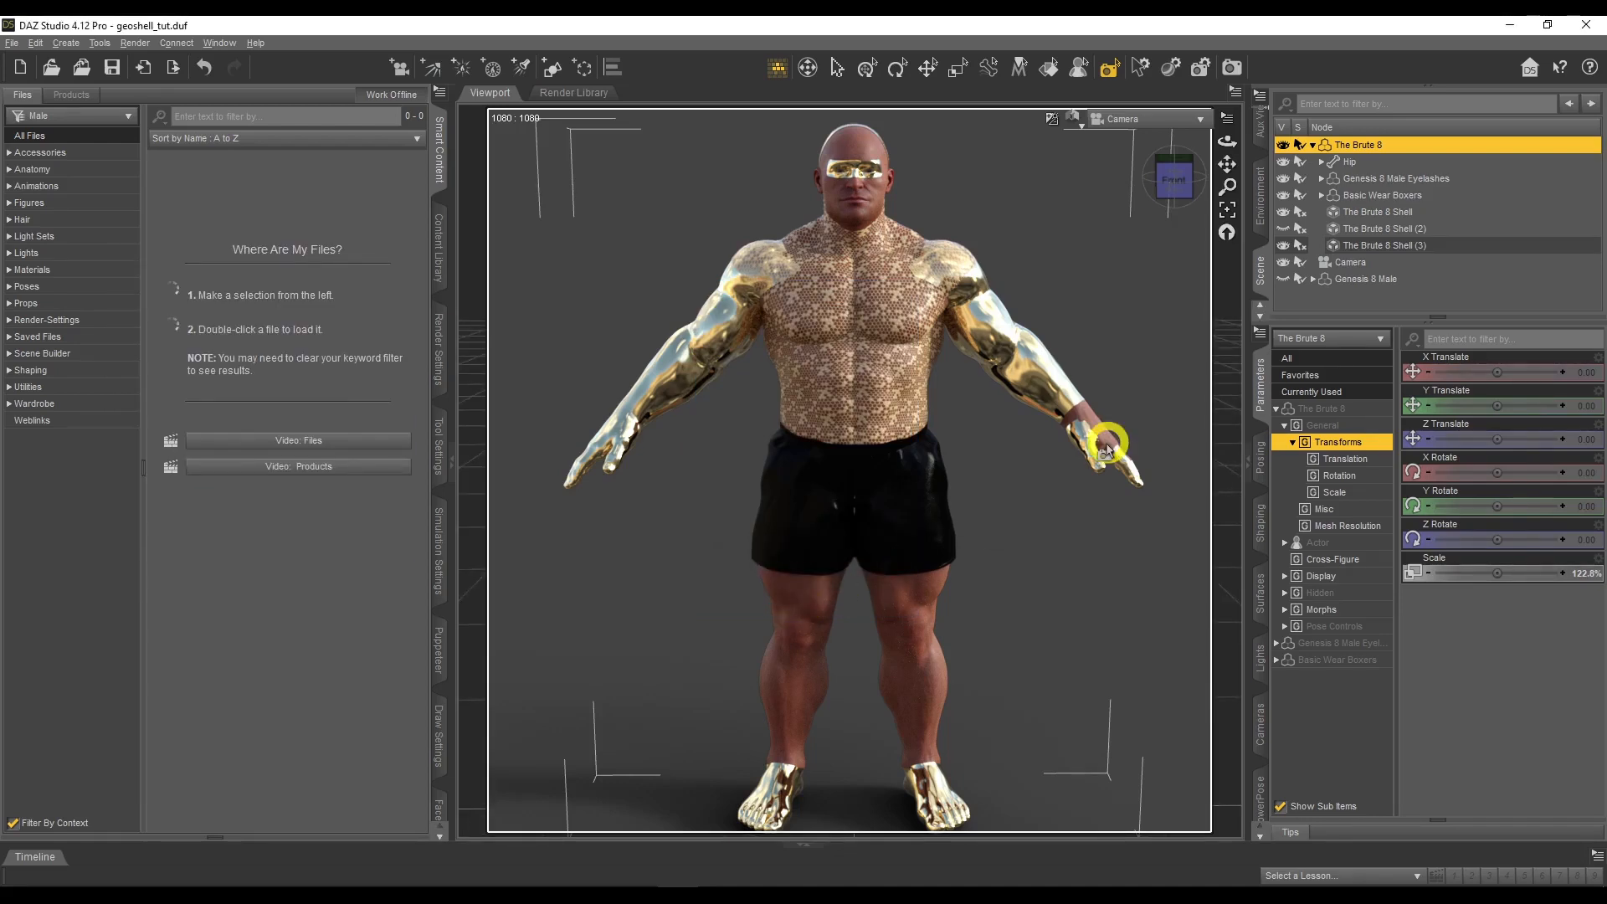
# Select the hidden Genesis 8 Male figure and filter its parameters by "vis"
pyautogui.moveTo(1225, 167); pyautogui.dragTo(1226, 162)
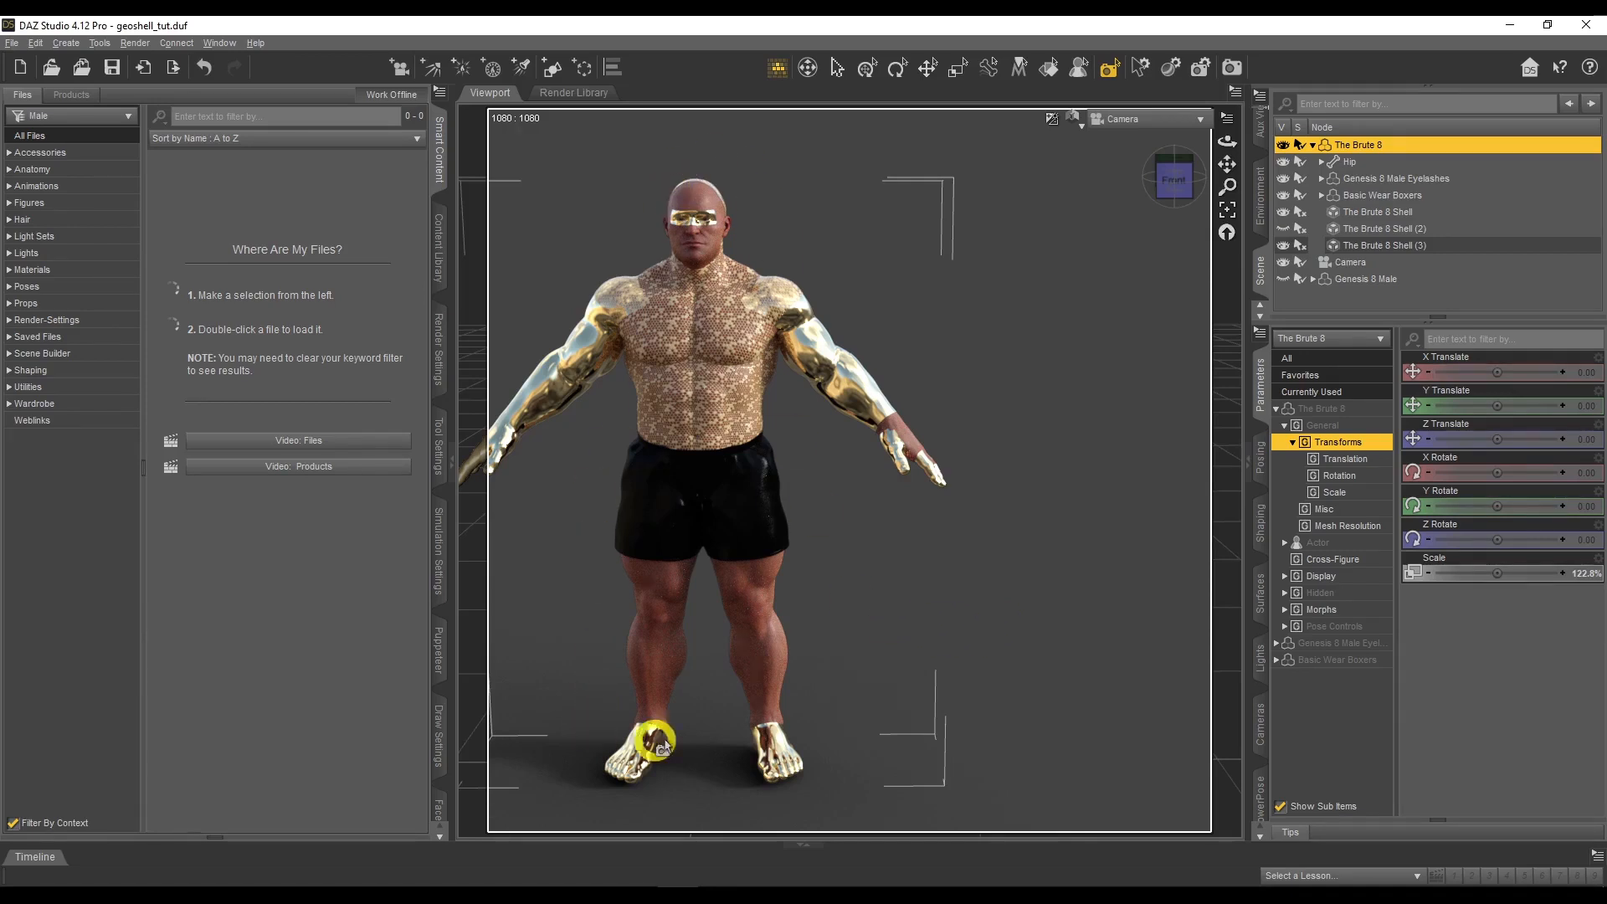
pyautogui.click(1345, 281)
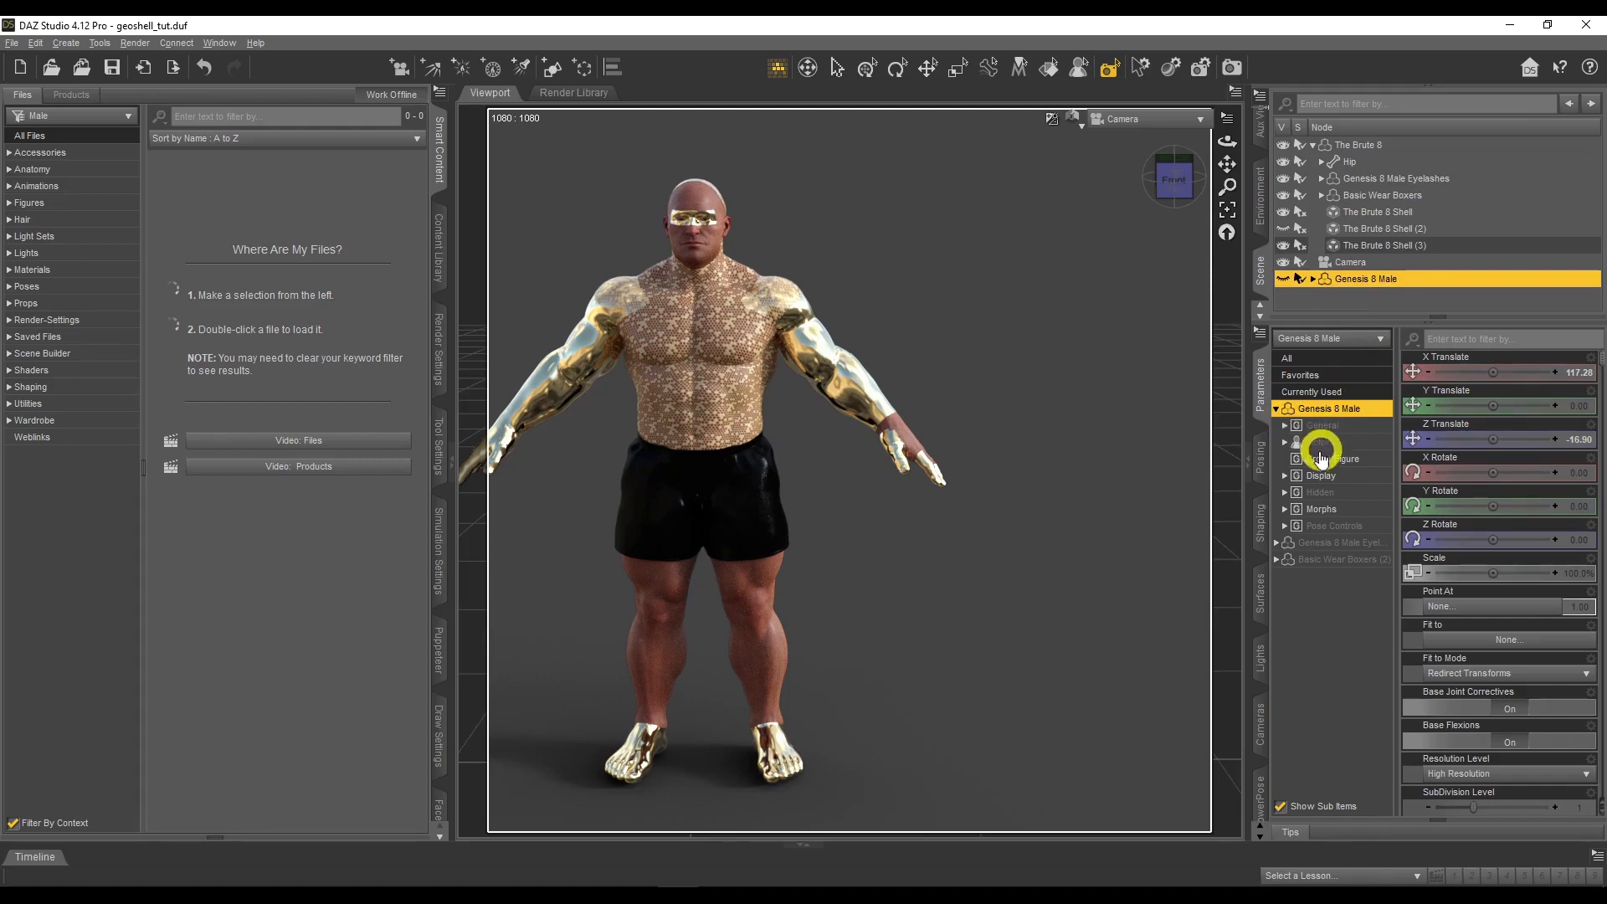
pyautogui.click(1459, 341)
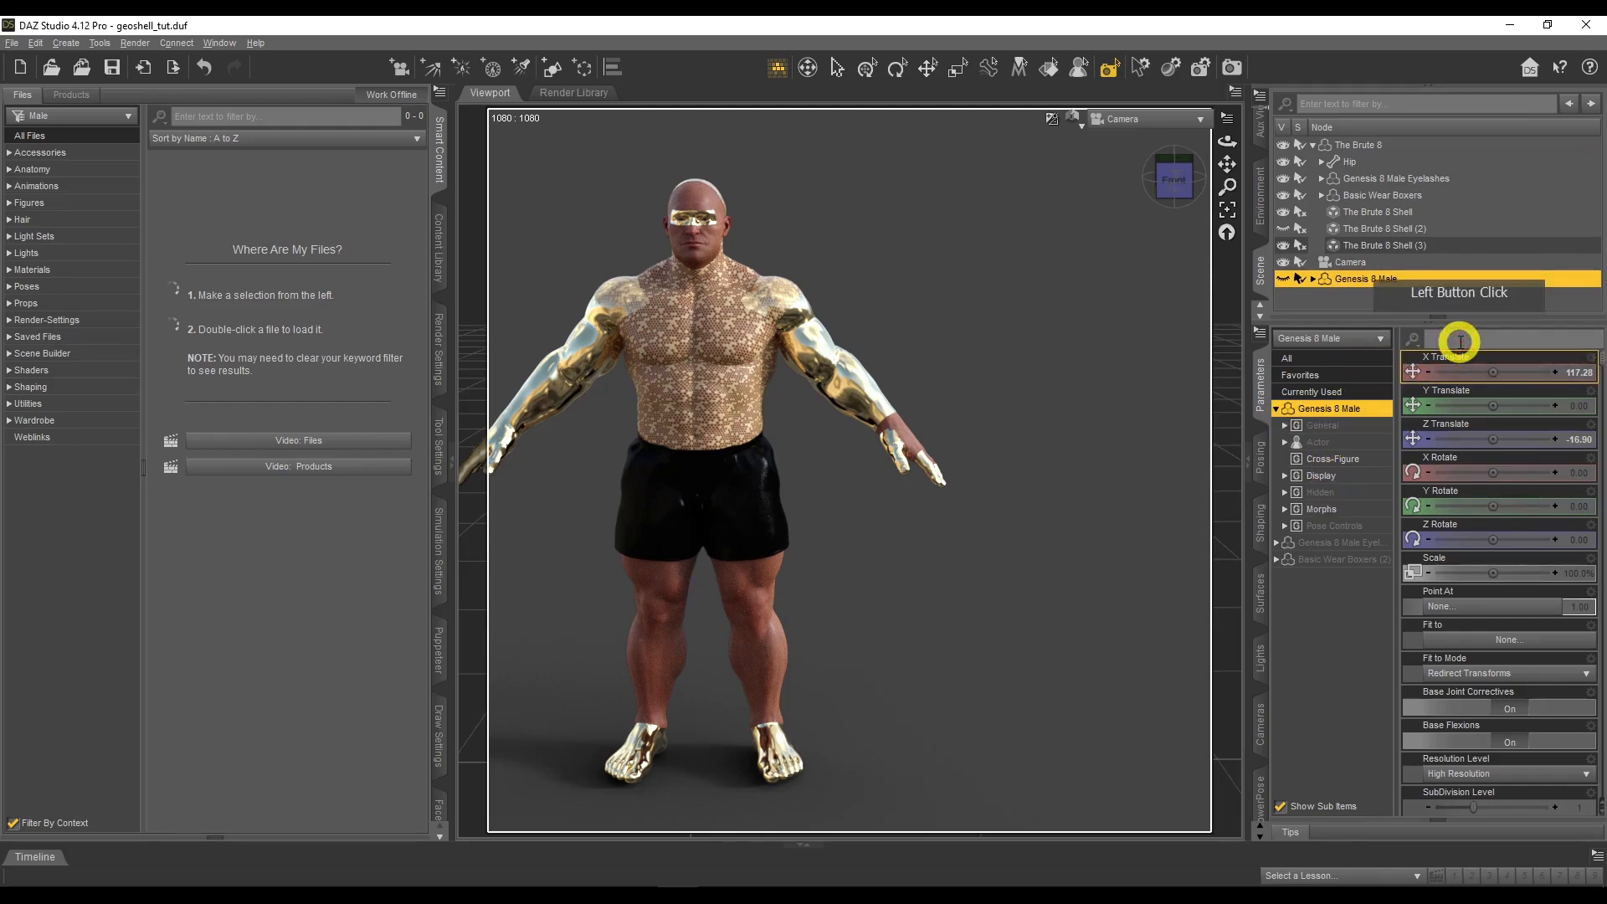
pyautogui.write('y')
pyautogui.write('is')
# Make Genesis 8 Male visible together with its eyelashes and Basic Wear Boxers, and clear the parameter filter to list all parameters
pyautogui.click(1312, 278)
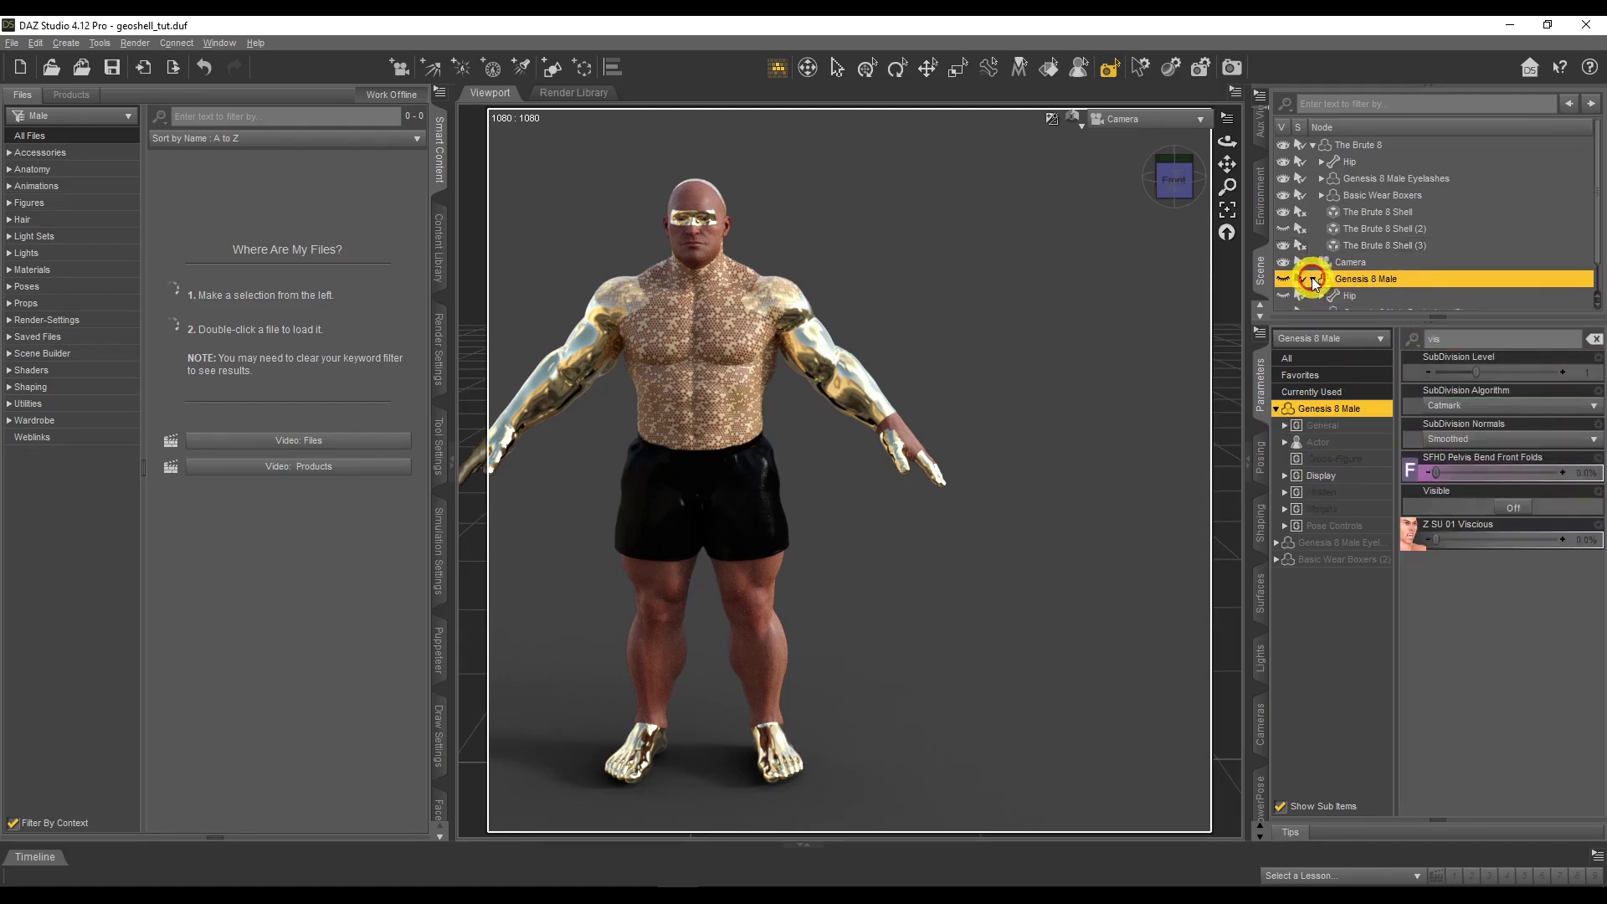
pyautogui.click(1283, 301)
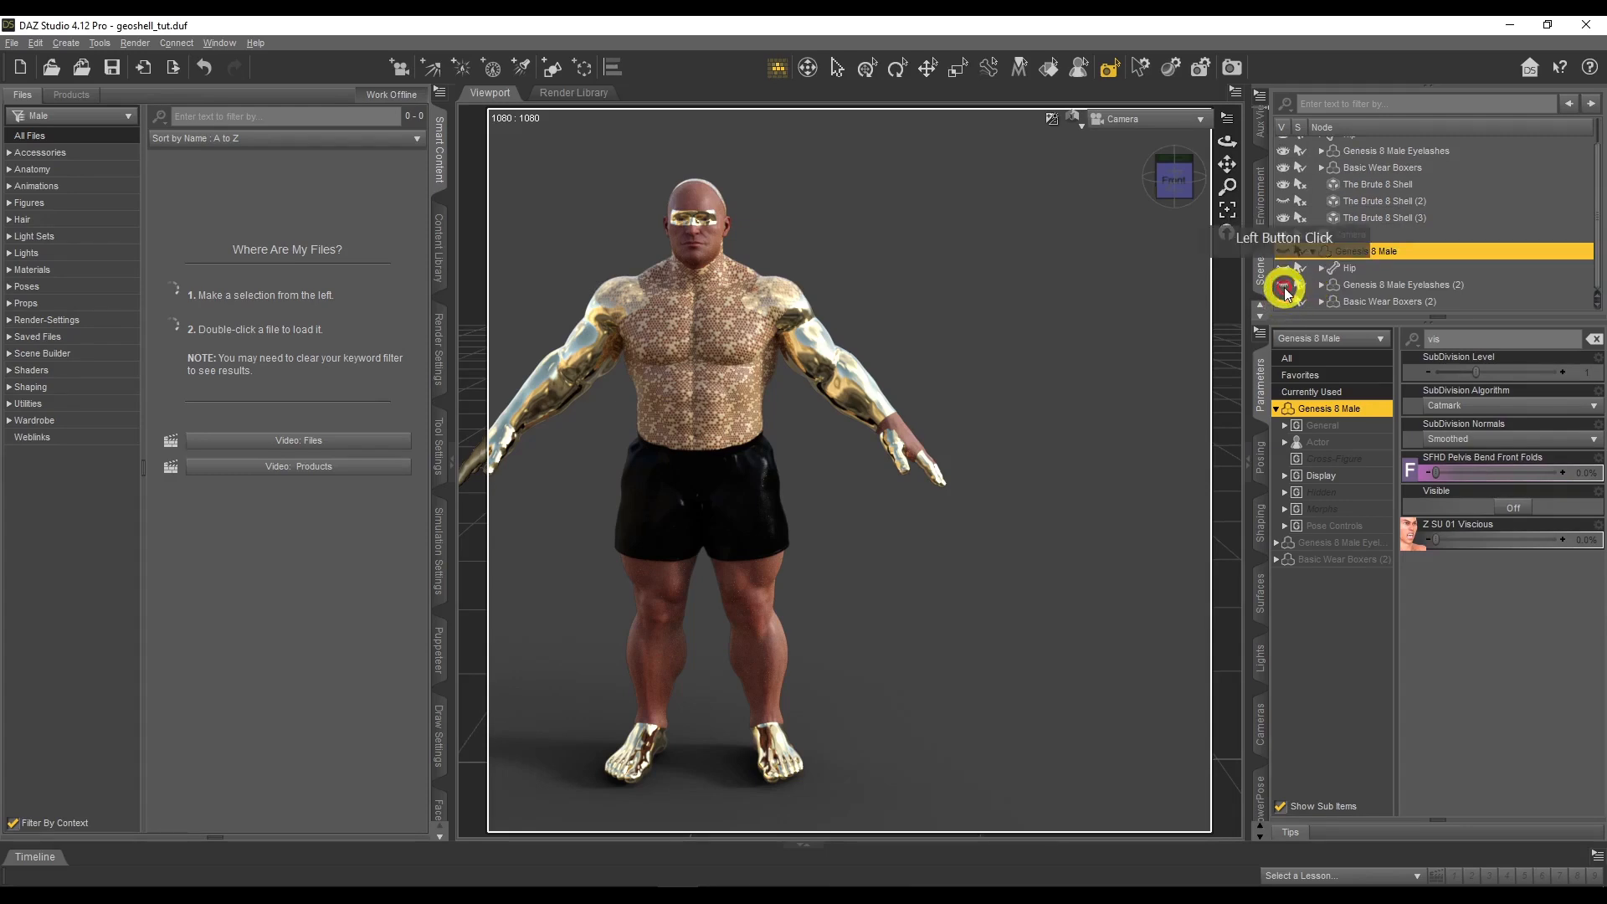
pyautogui.click(1283, 286)
pyautogui.click(1287, 252)
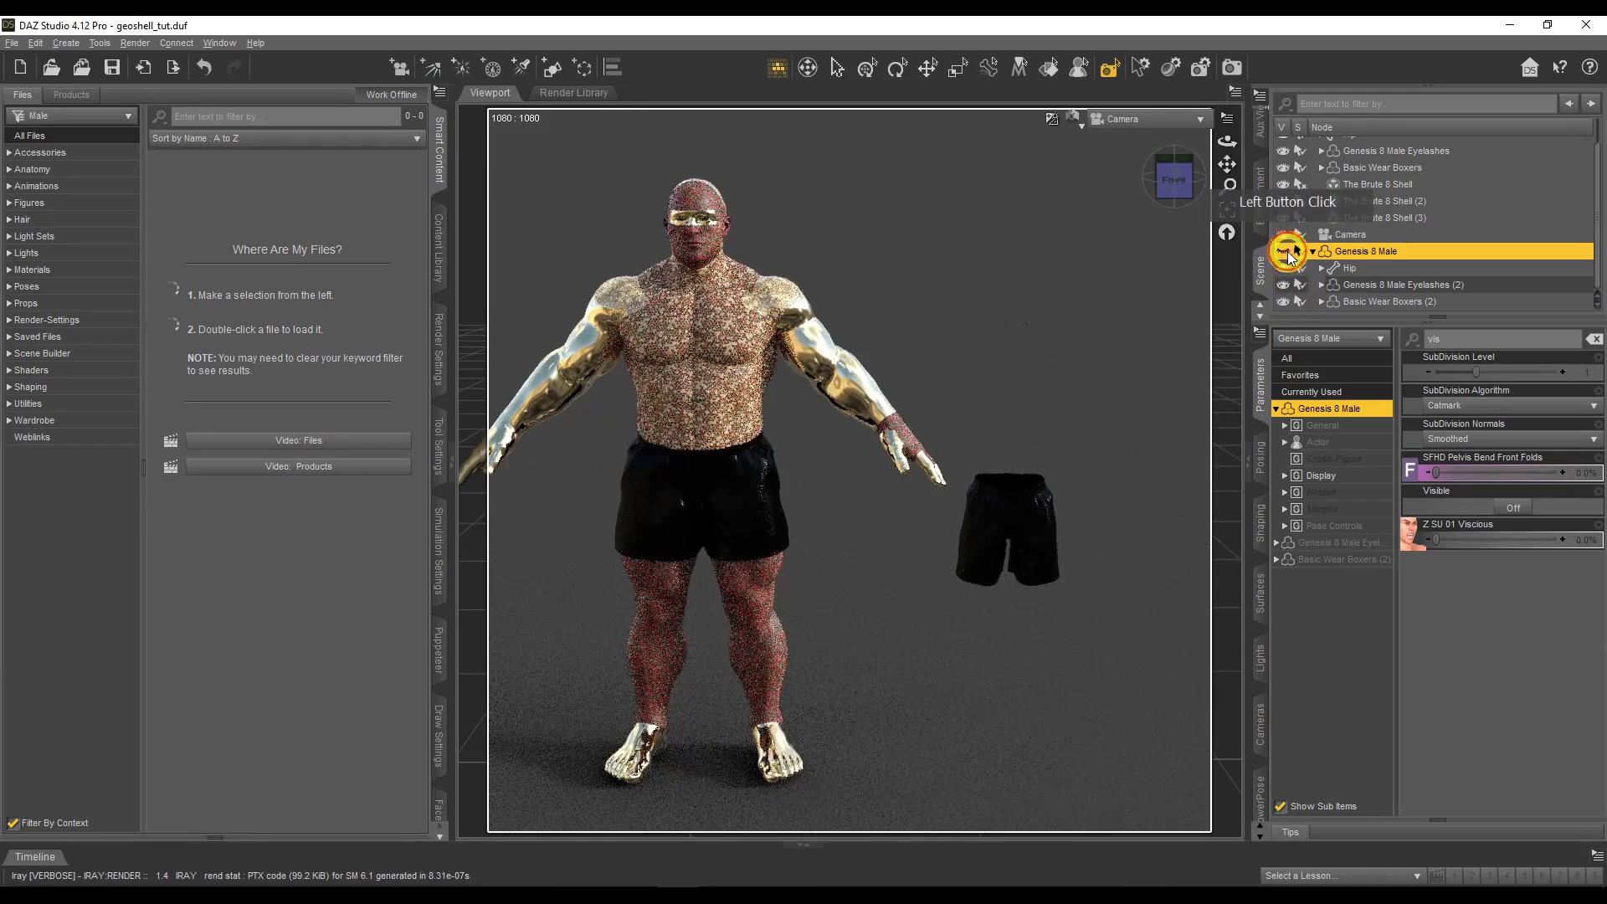
pyautogui.click(1284, 251)
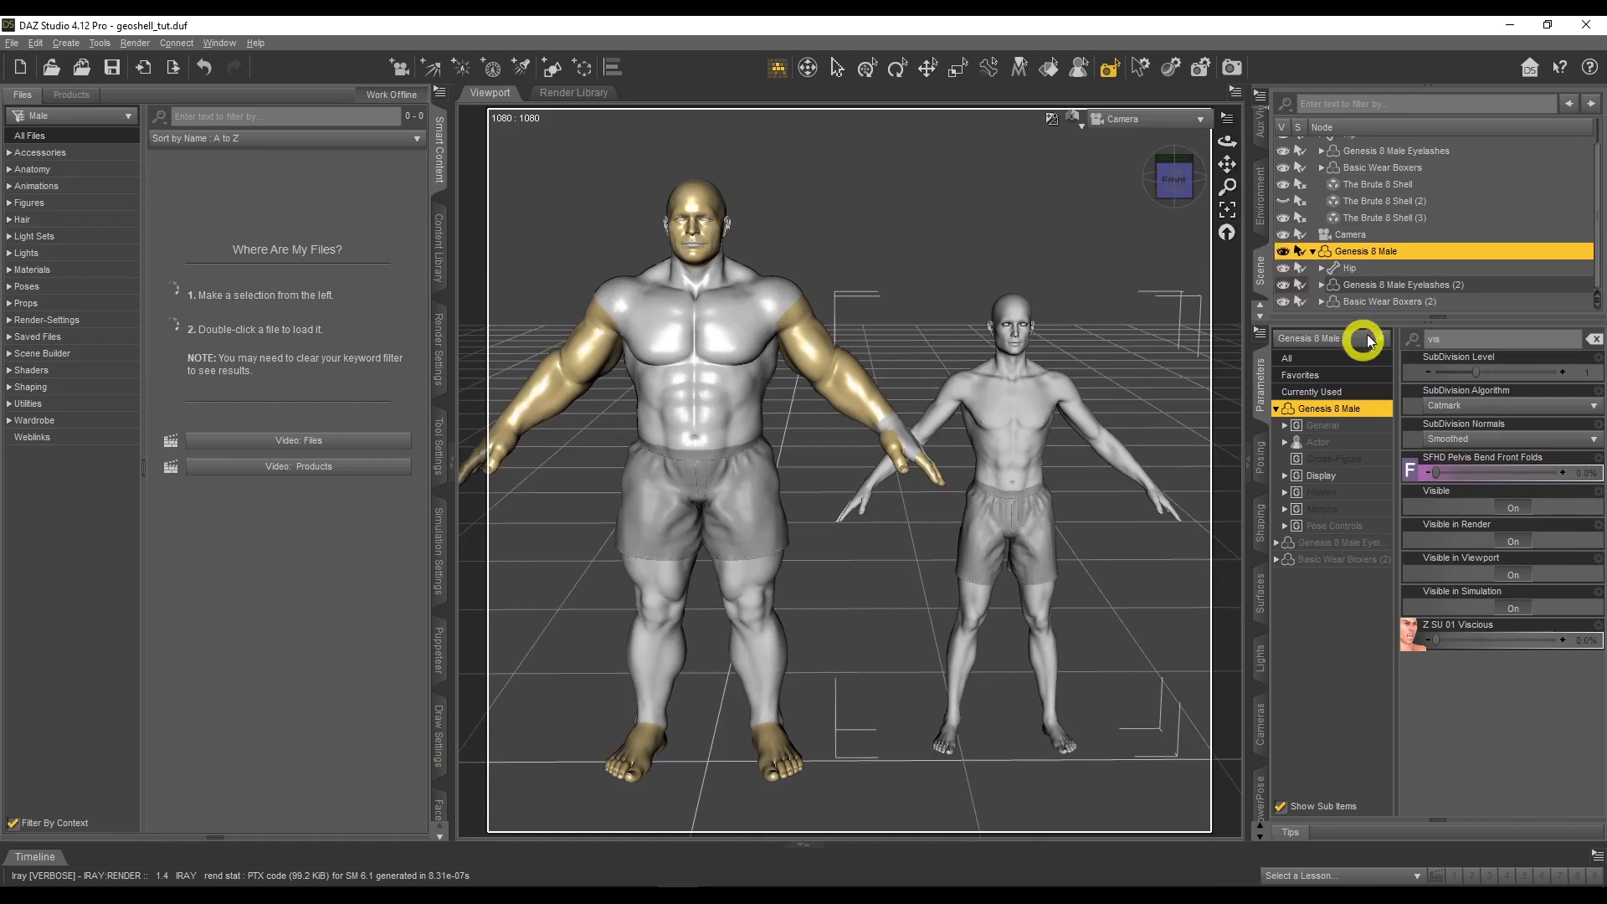
pyautogui.click(1591, 339)
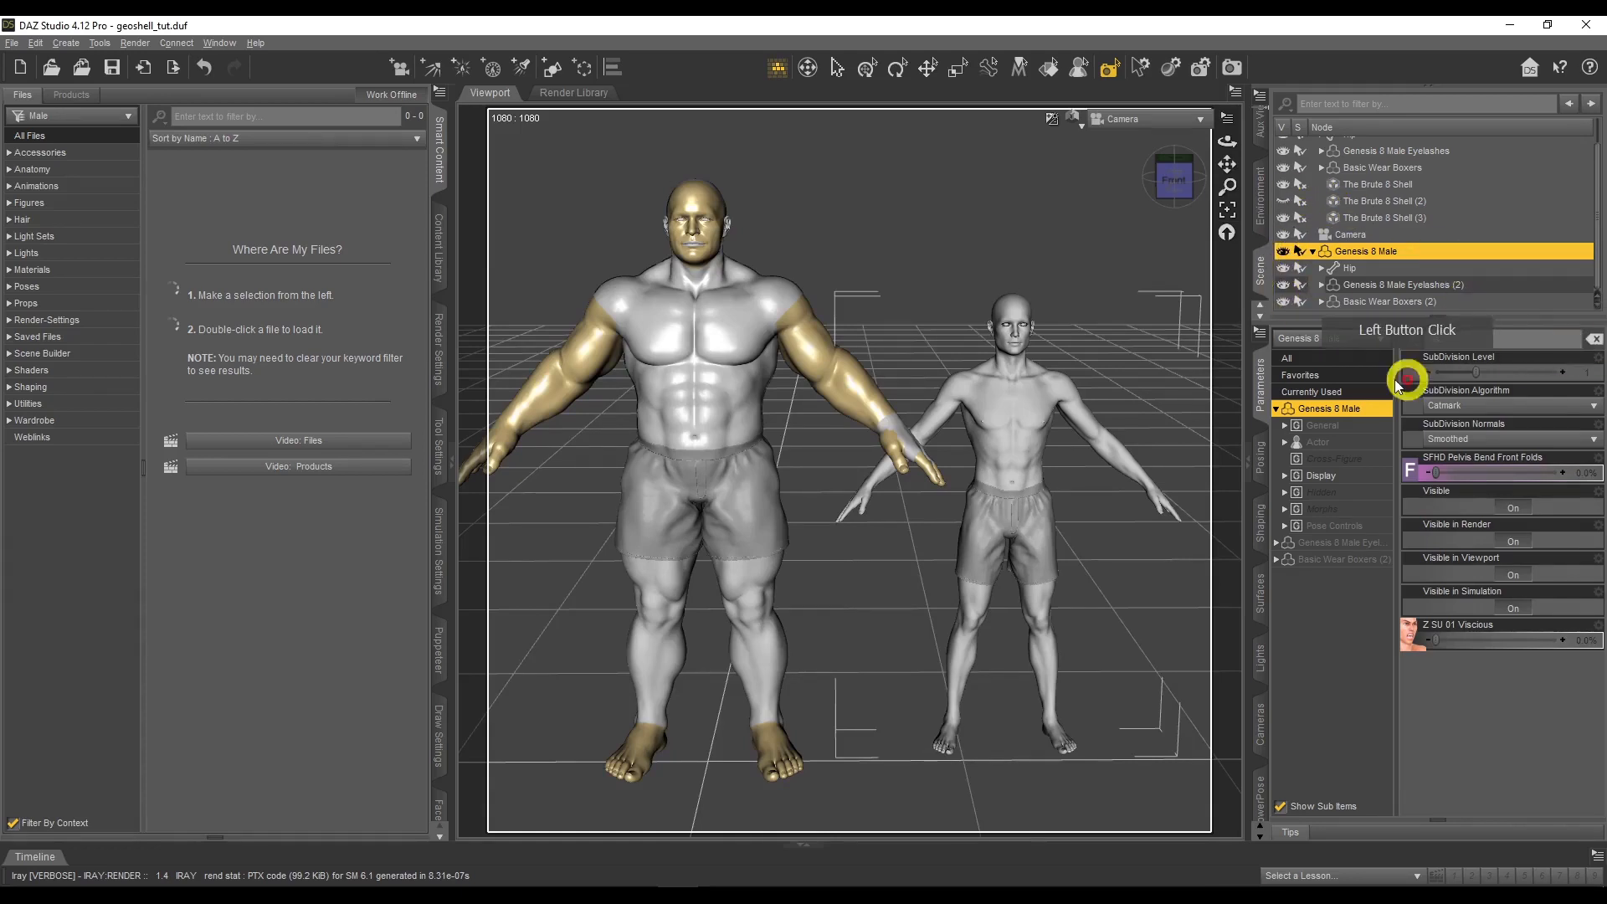
pyautogui.click(1317, 360)
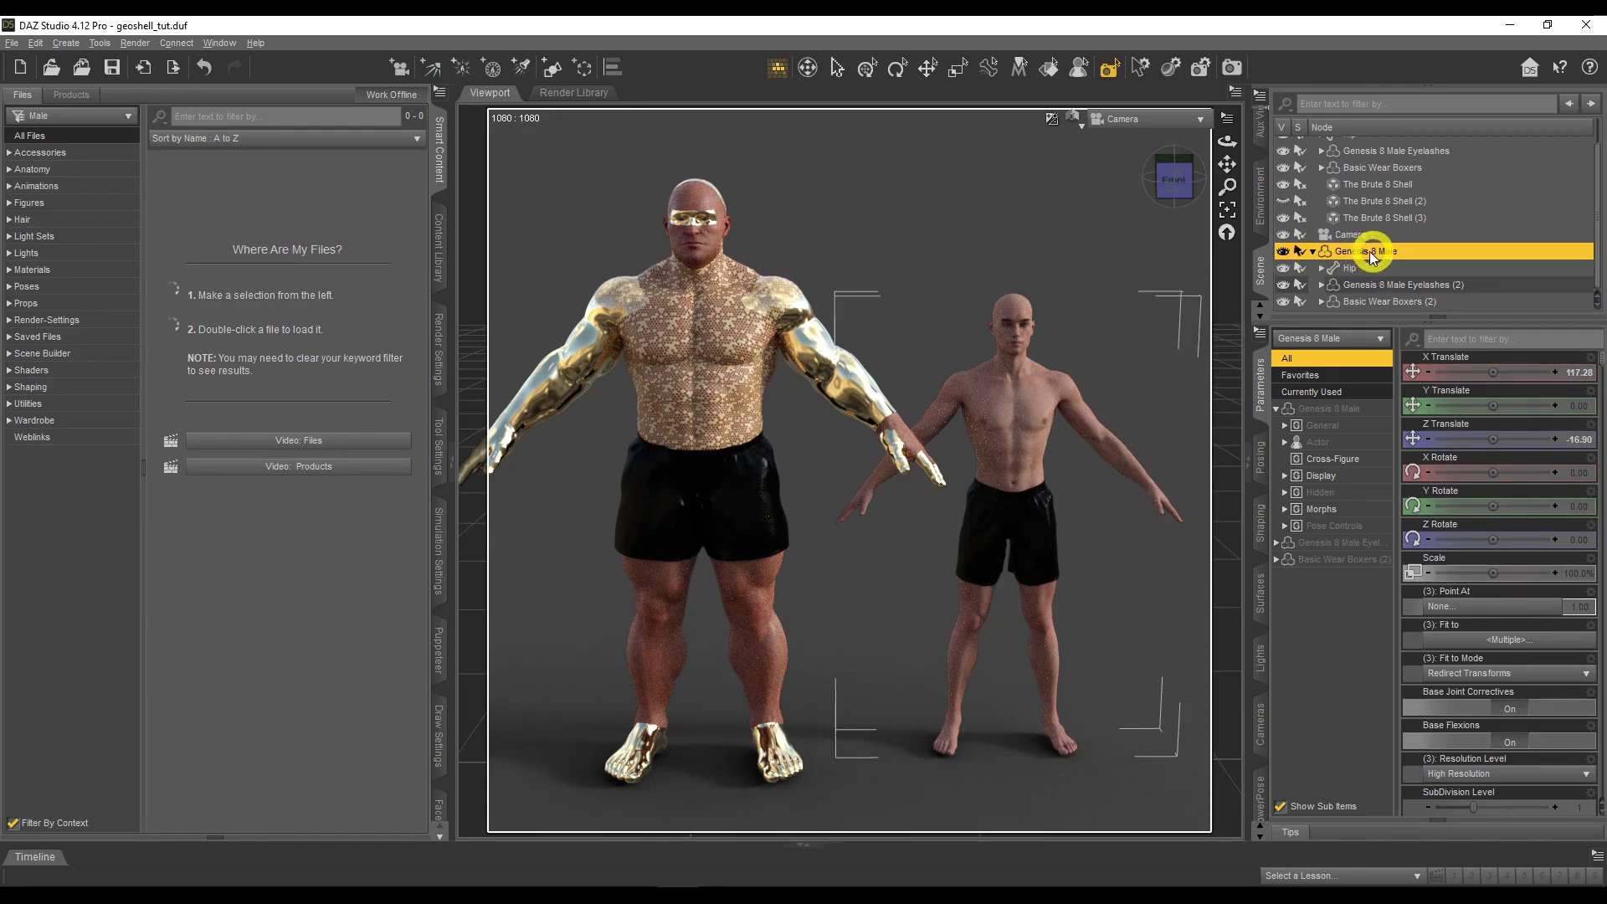
# Apply the geoshell1 preset from the saved Wearables presets to the Genesis 8 Male figure
pyautogui.click(1313, 251)
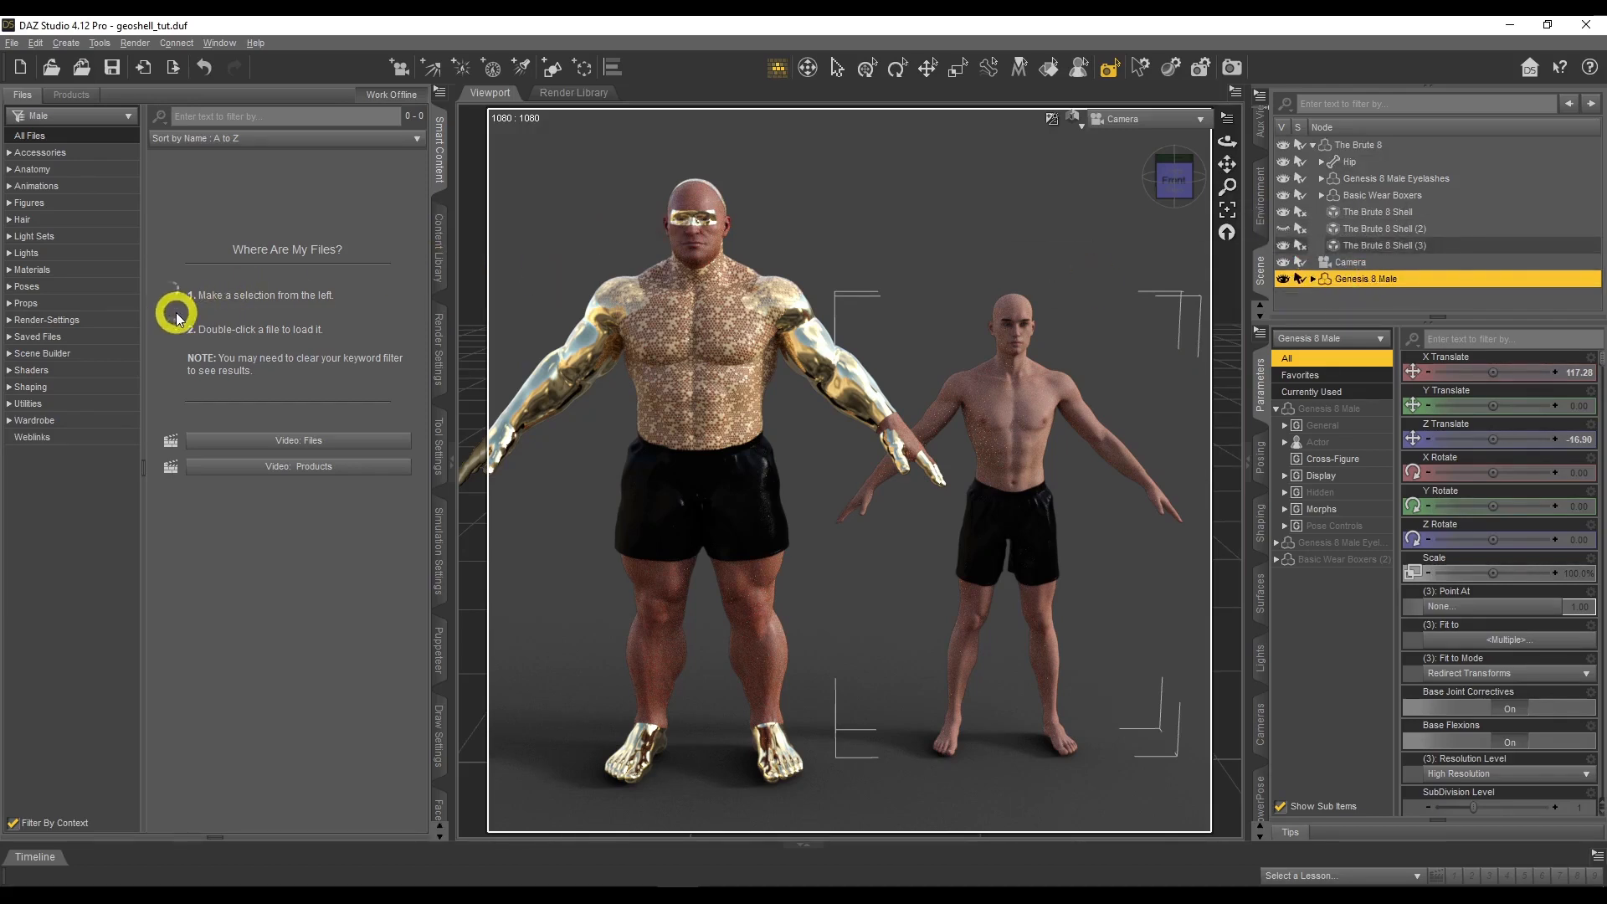
pyautogui.click(9, 337)
pyautogui.click(16, 353)
pyautogui.click(51, 370)
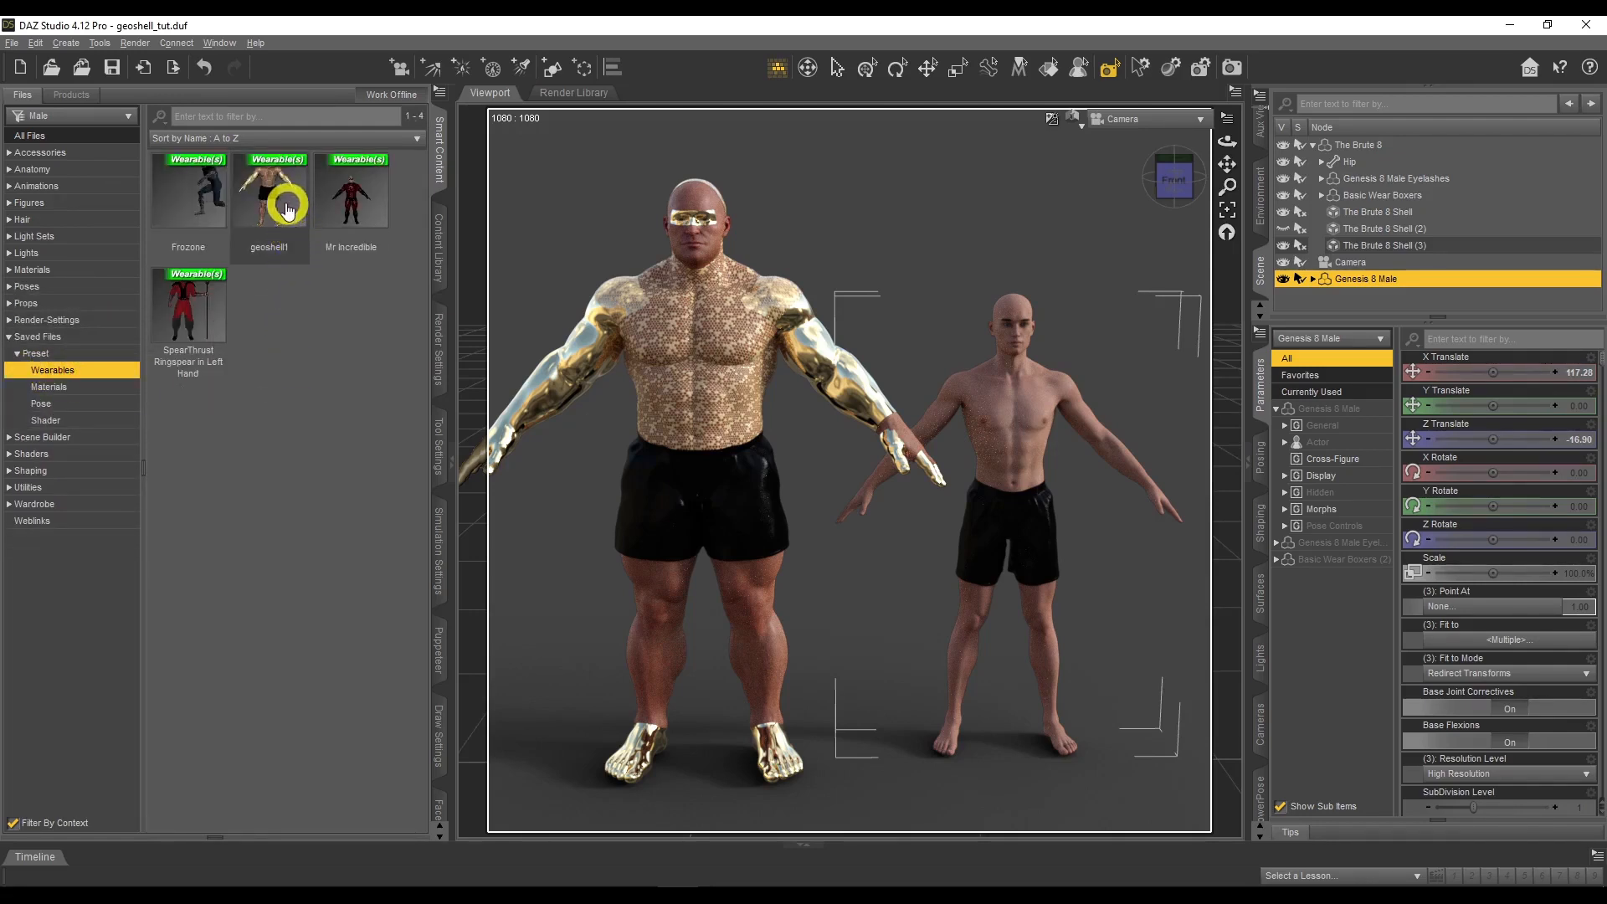
pyautogui.doubleClick(279, 201)
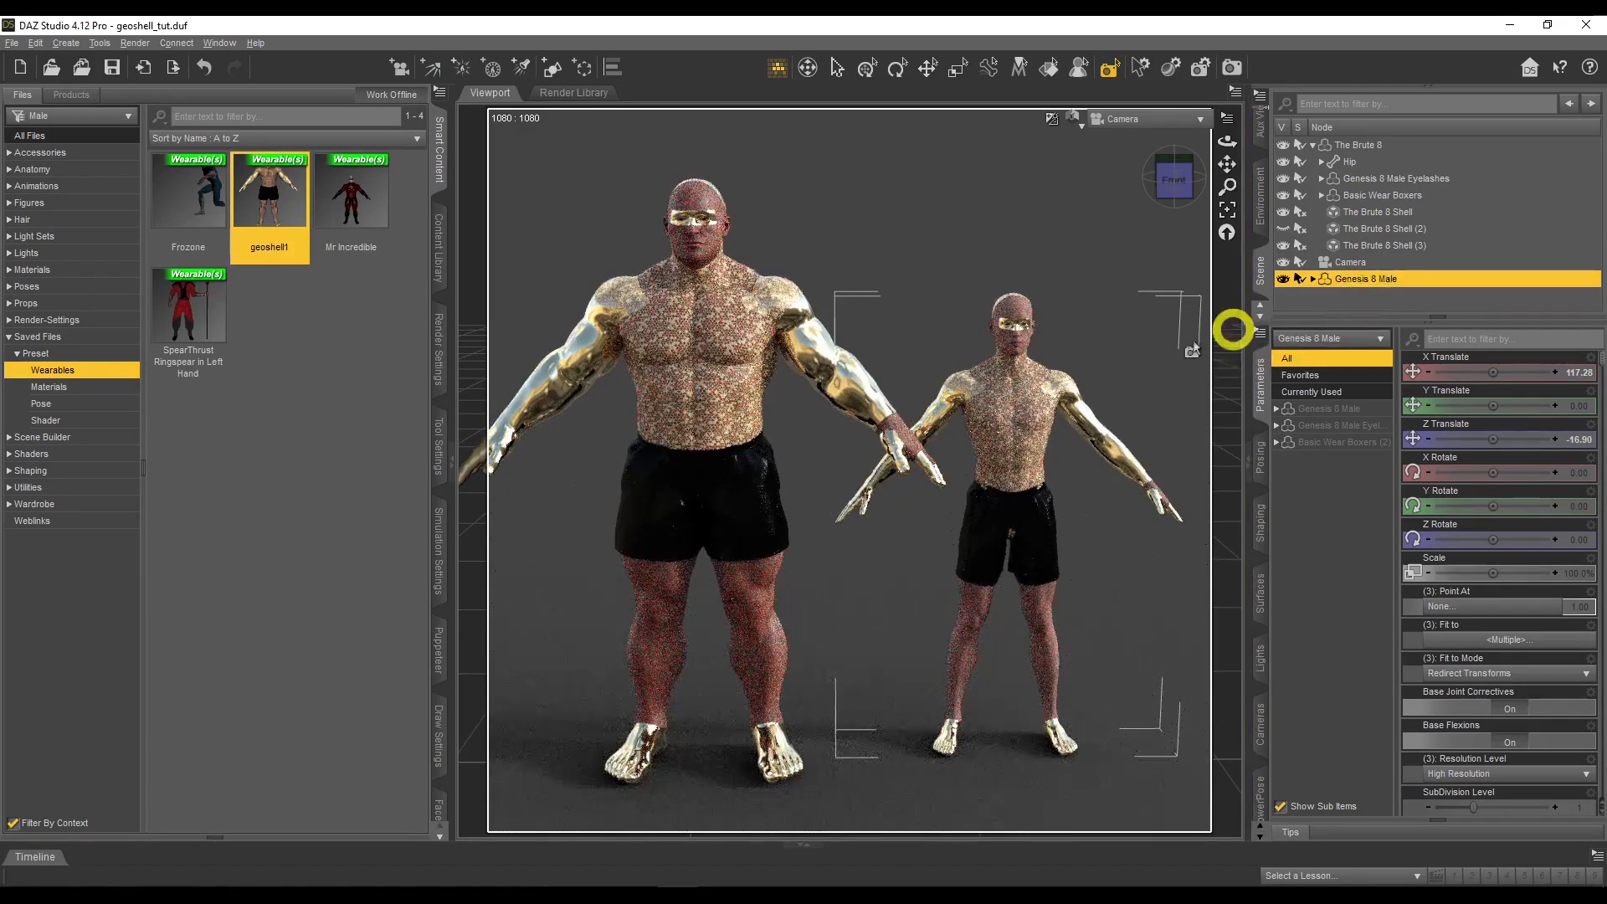
pyautogui.scroll(5, 1163, 389)
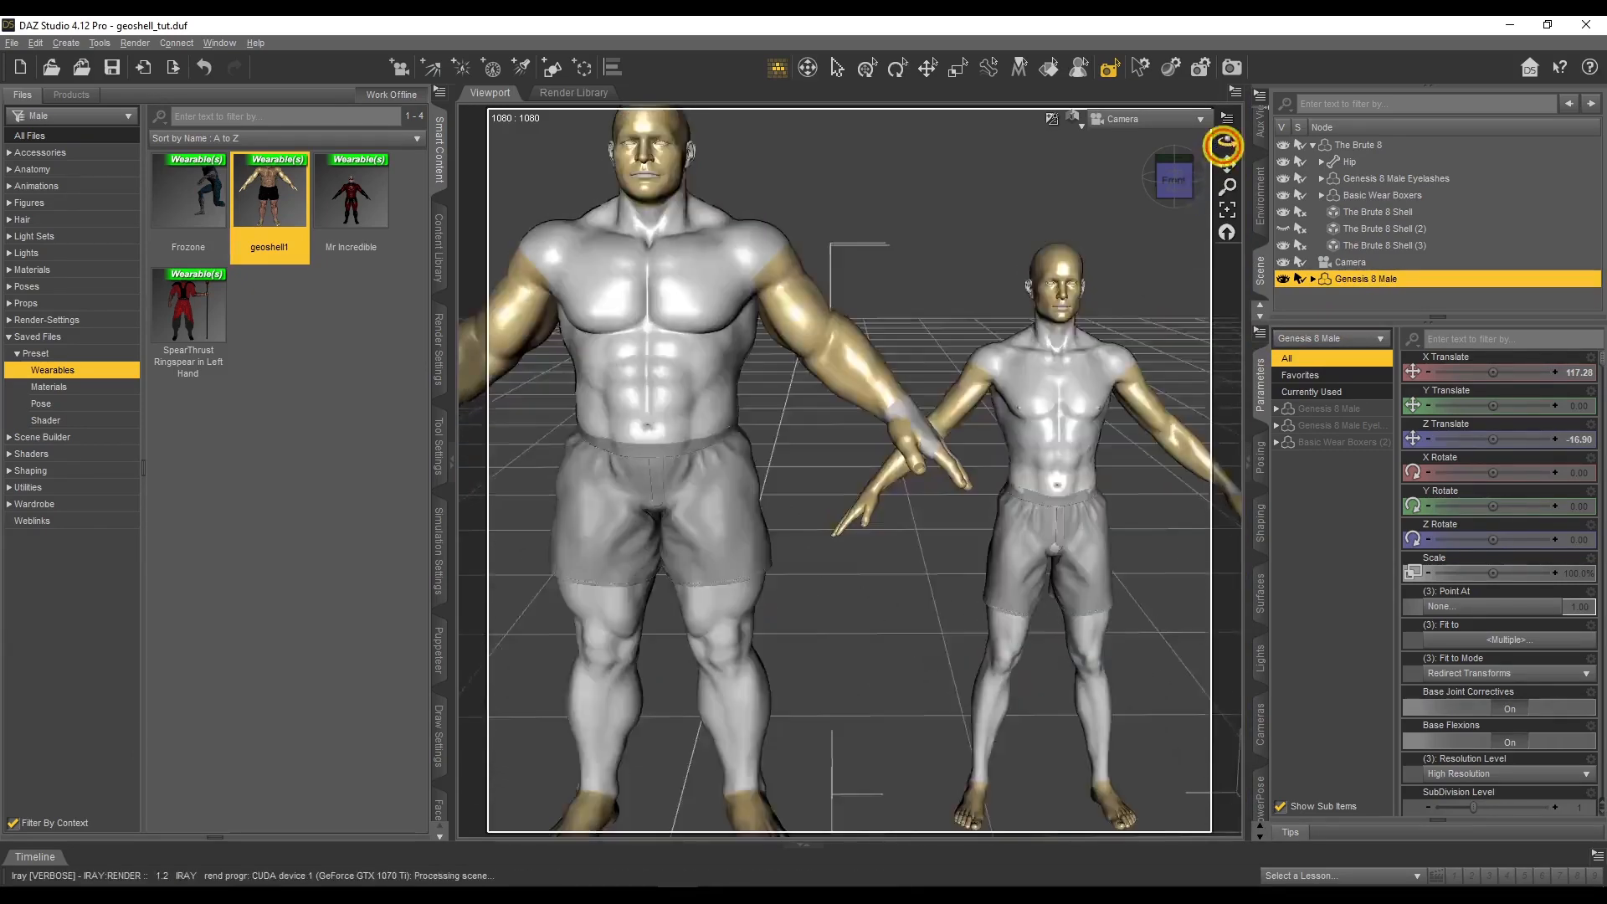
pyautogui.moveTo(1226, 144); pyautogui.dragTo(1057, 320)
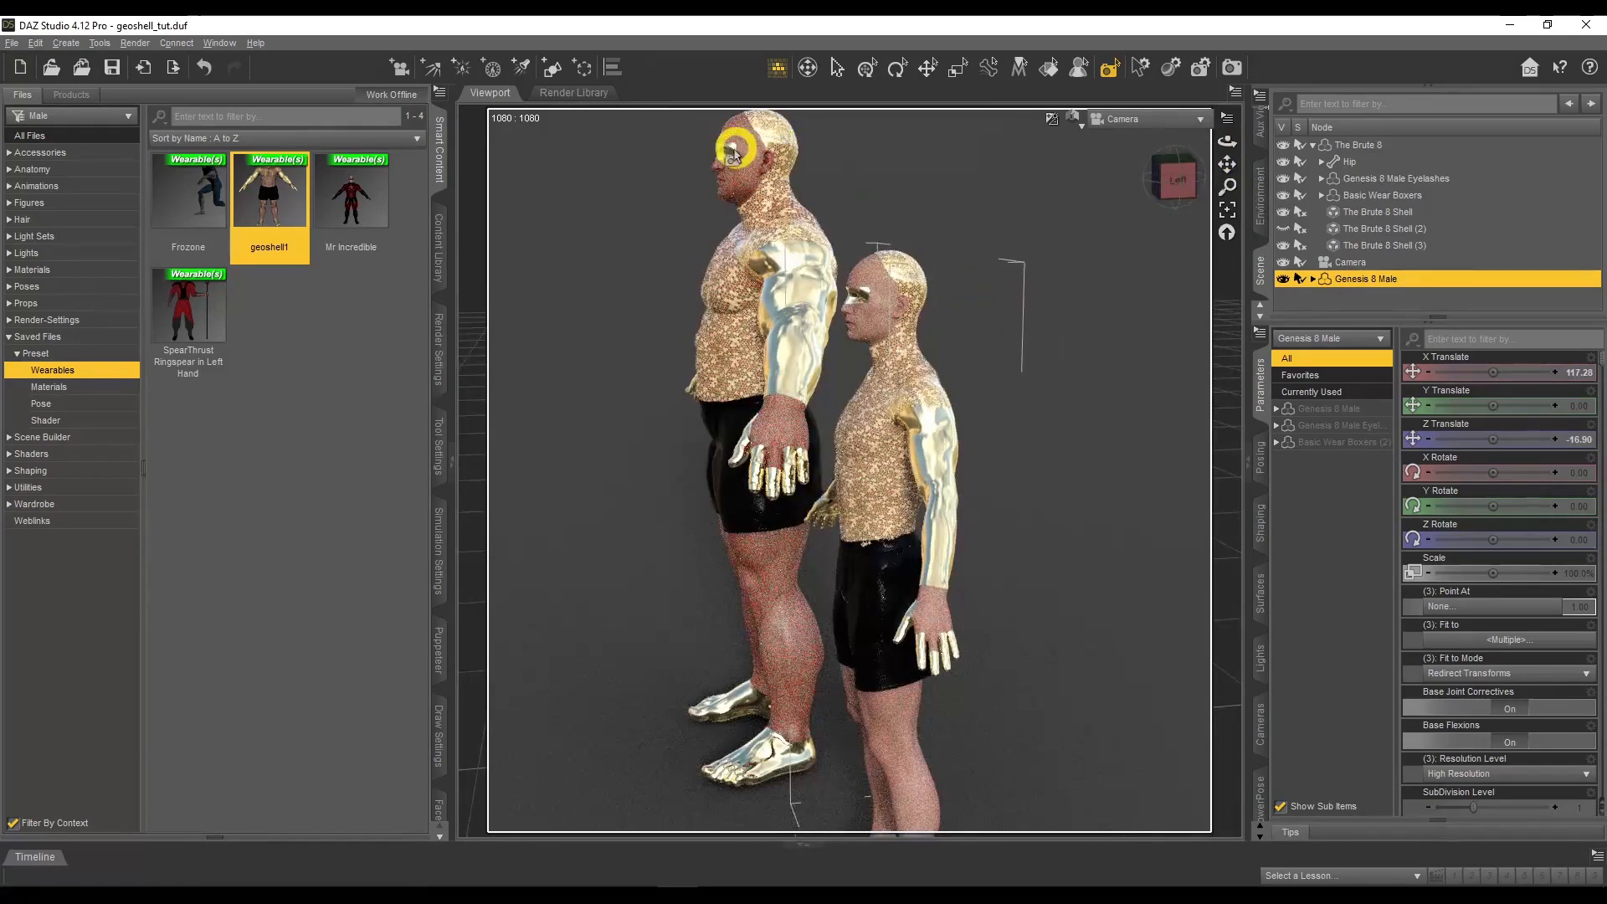